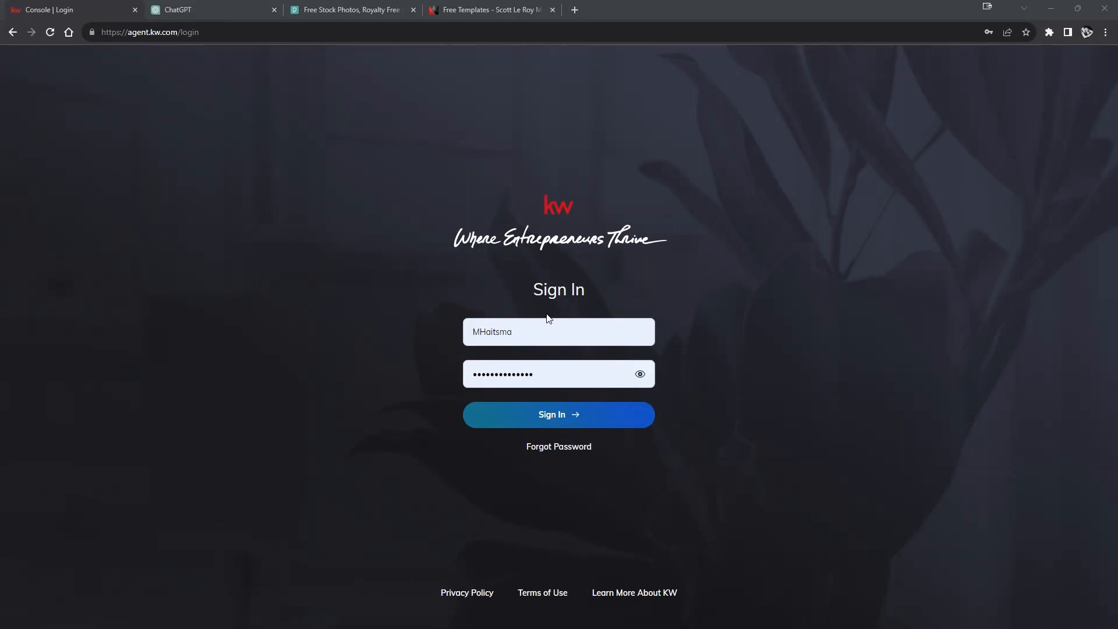
Step: Fill in the saved username and account password for the agent login and sign in
click(607, 334)
click(586, 411)
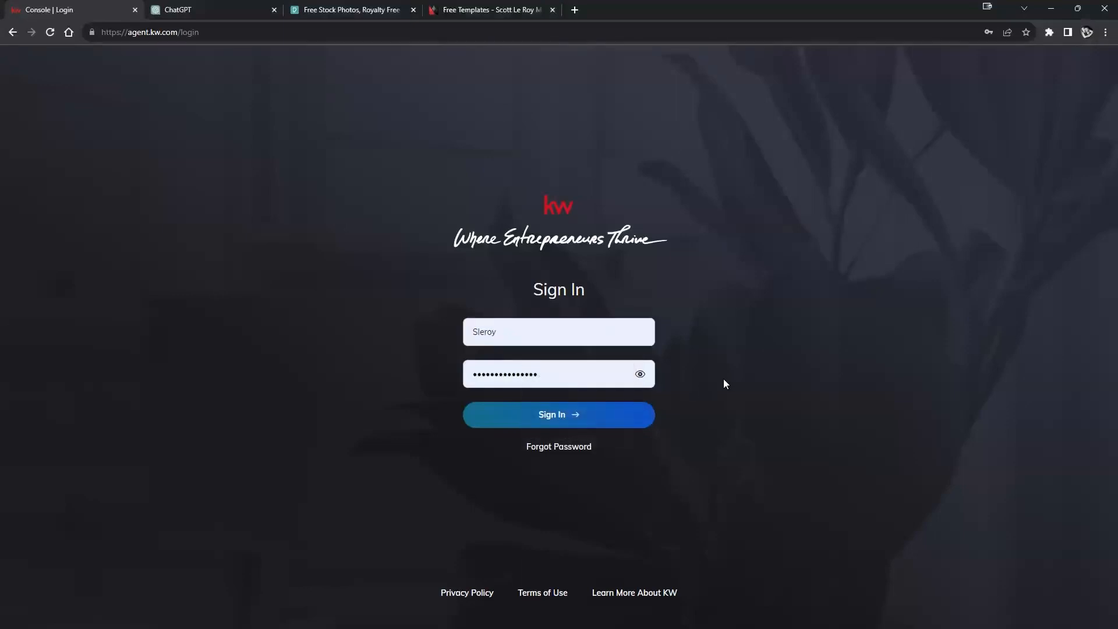
click(600, 416)
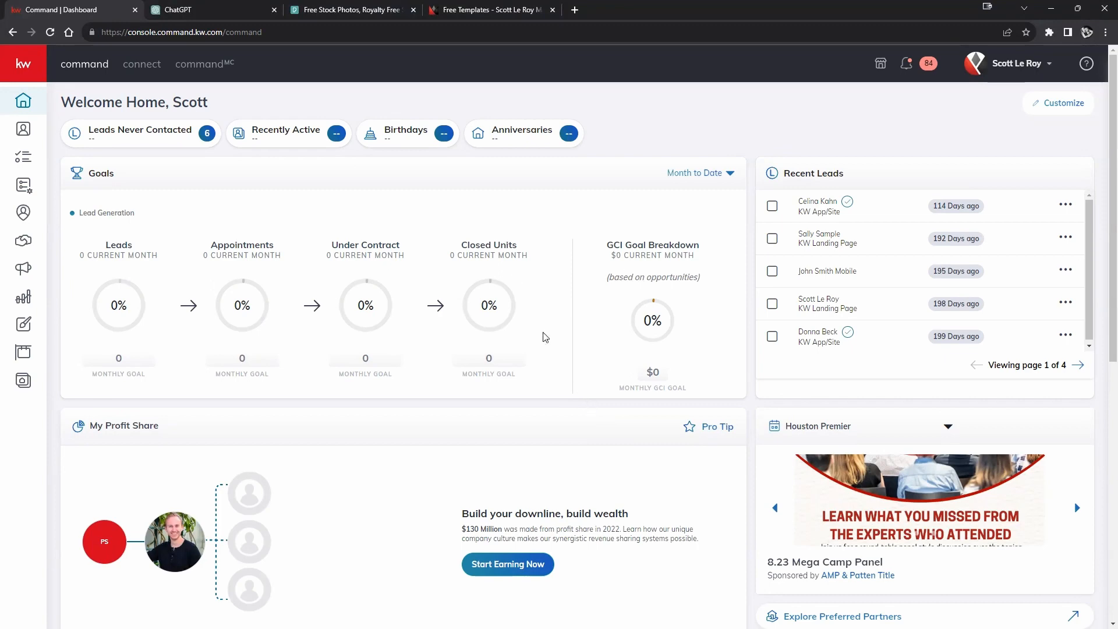
Step: Open the Designs area and start creating a new Social design
click(29, 76)
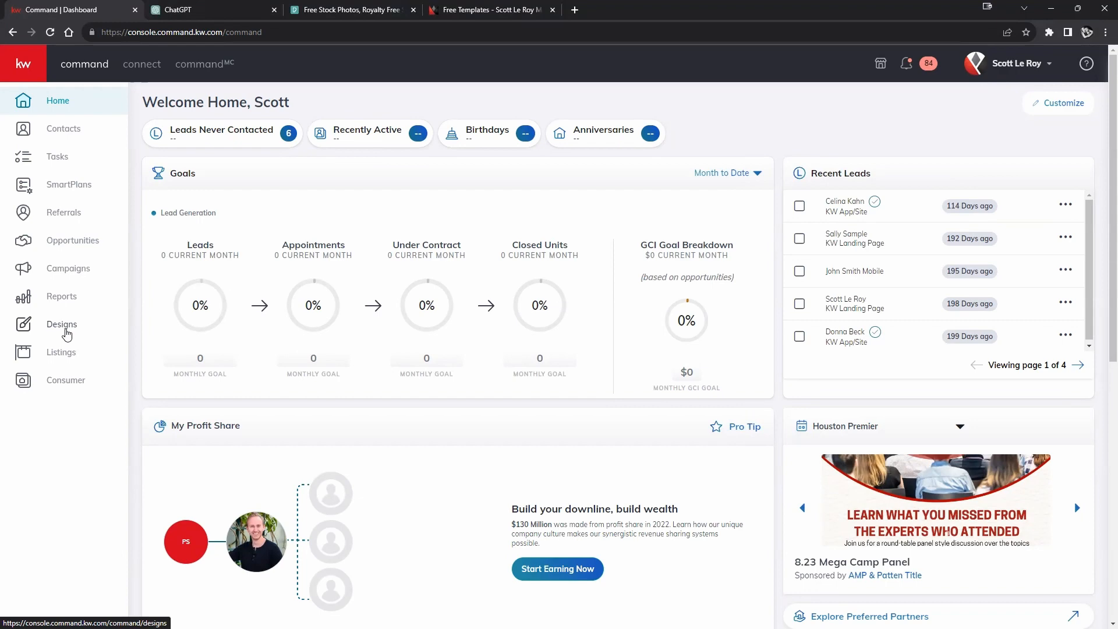
click(67, 333)
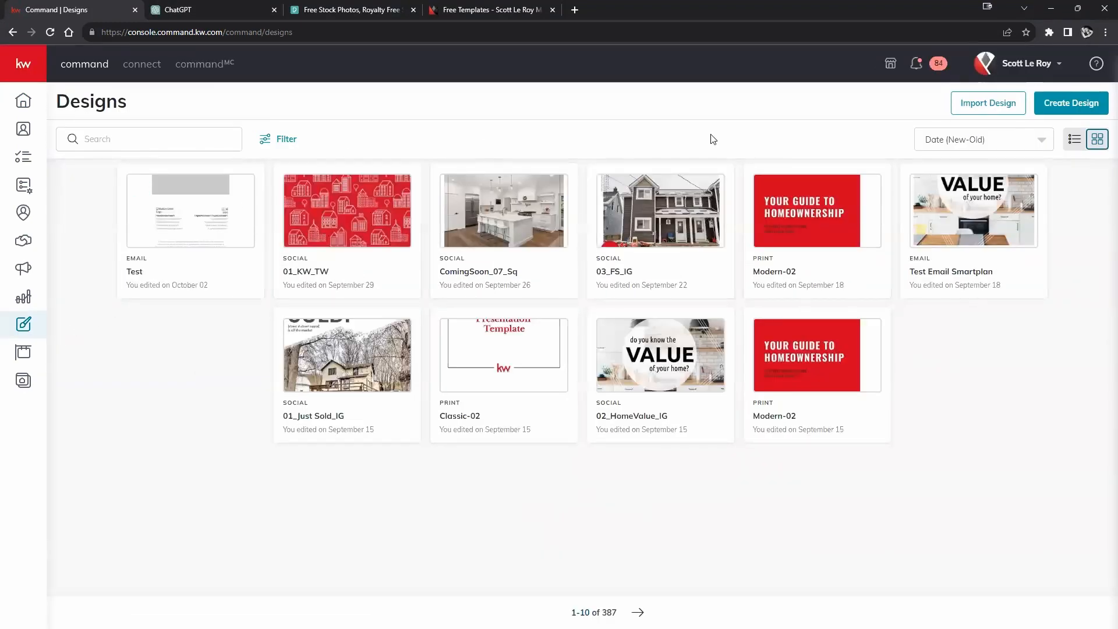
click(1074, 107)
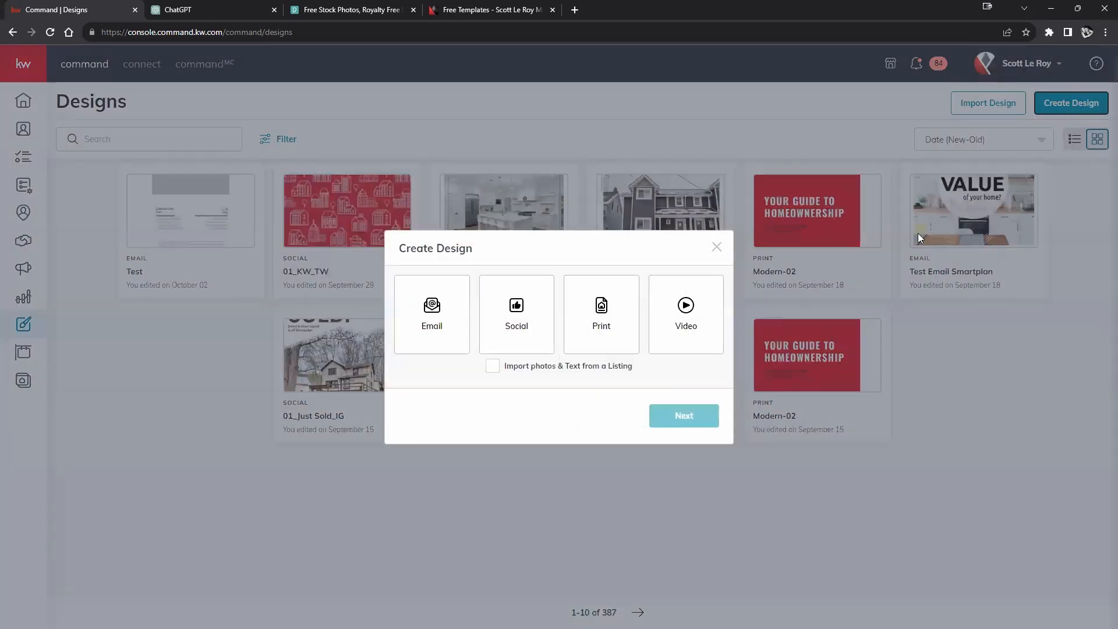
click(513, 345)
click(684, 416)
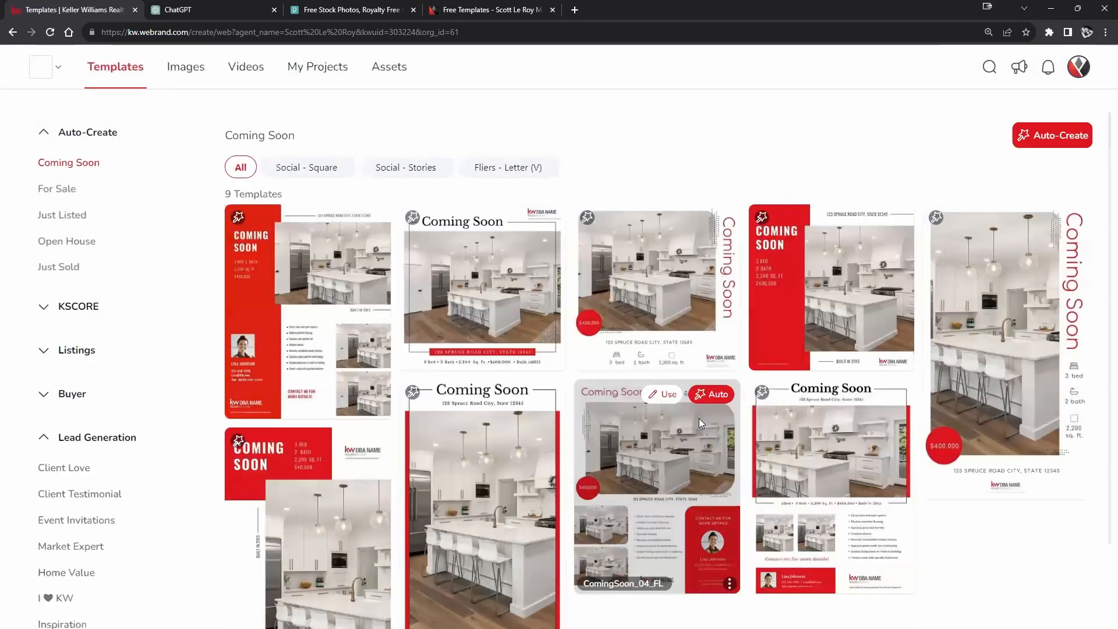
Step: Show the October templates in the Holiday category
scroll(140, 323, down, 7)
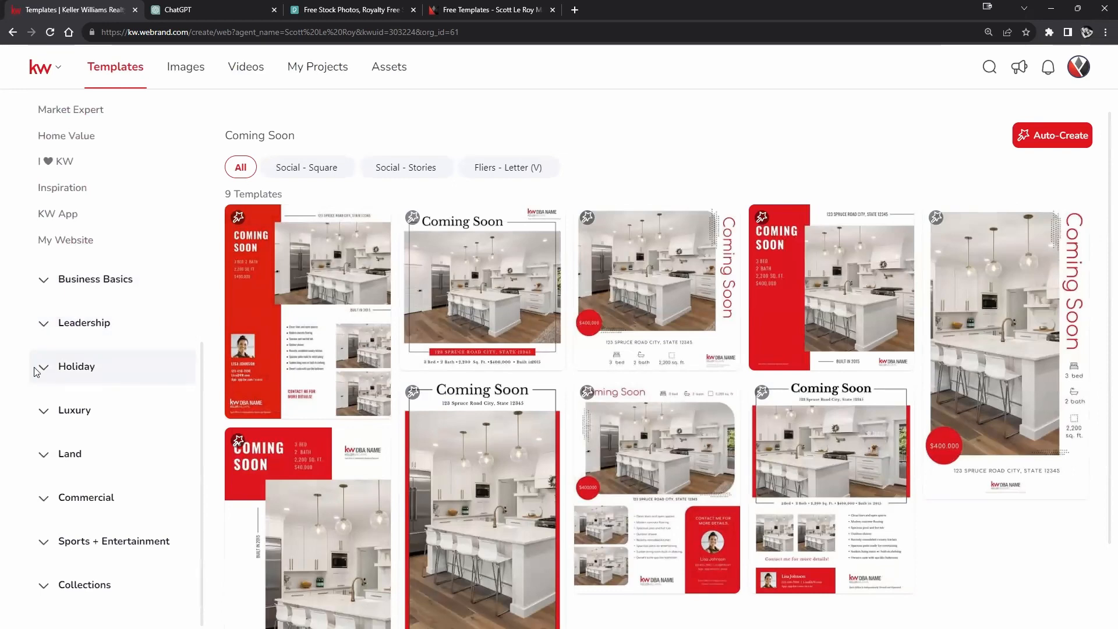
click(67, 373)
scroll(68, 373, down, 2)
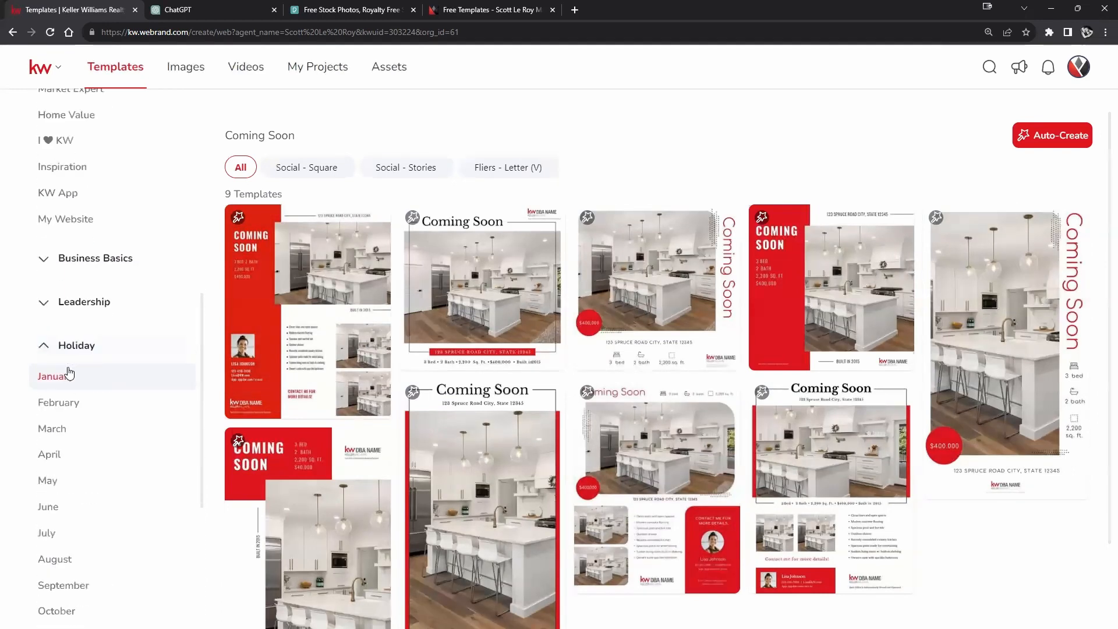
scroll(70, 374, down, 1)
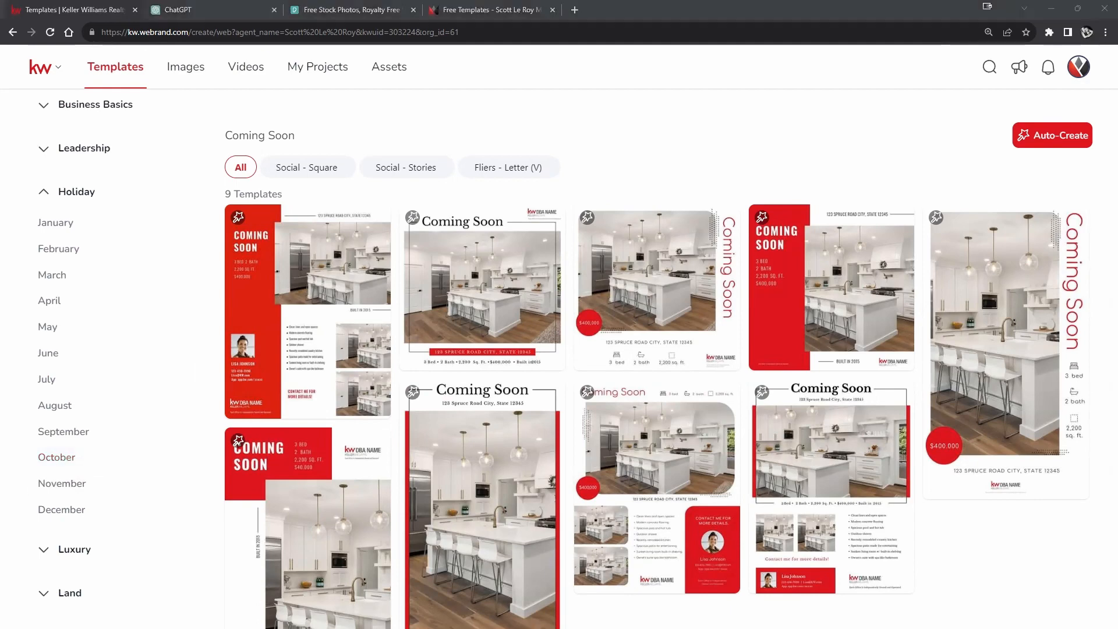
click(54, 468)
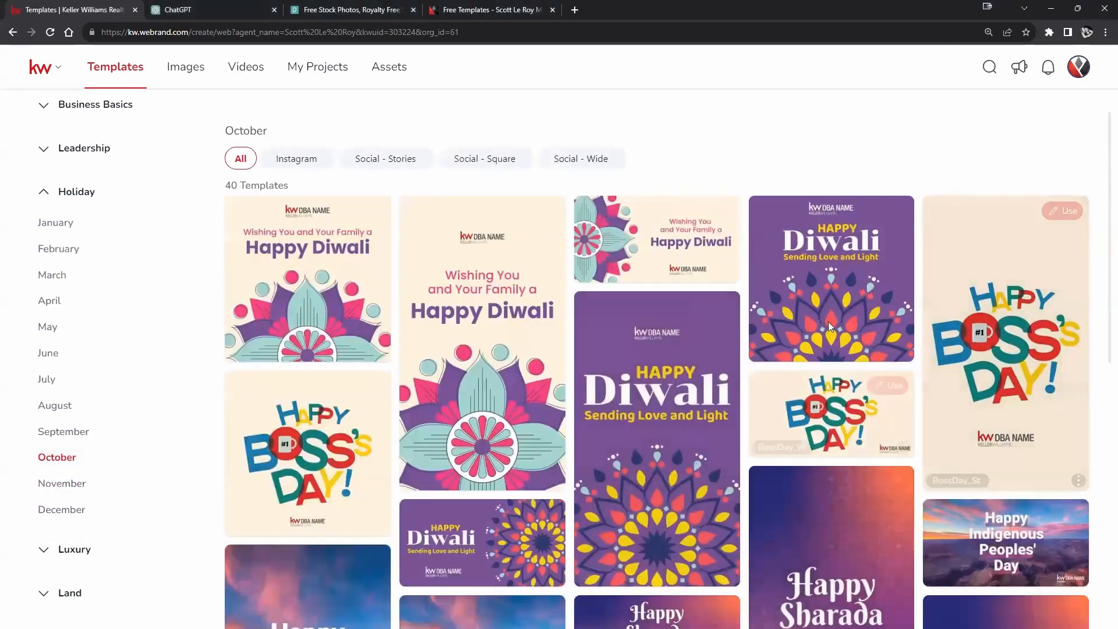
Step: Browse the October templates and open the wide Halloween-Spiderweb_W template for editing
scroll(852, 297, down, 5)
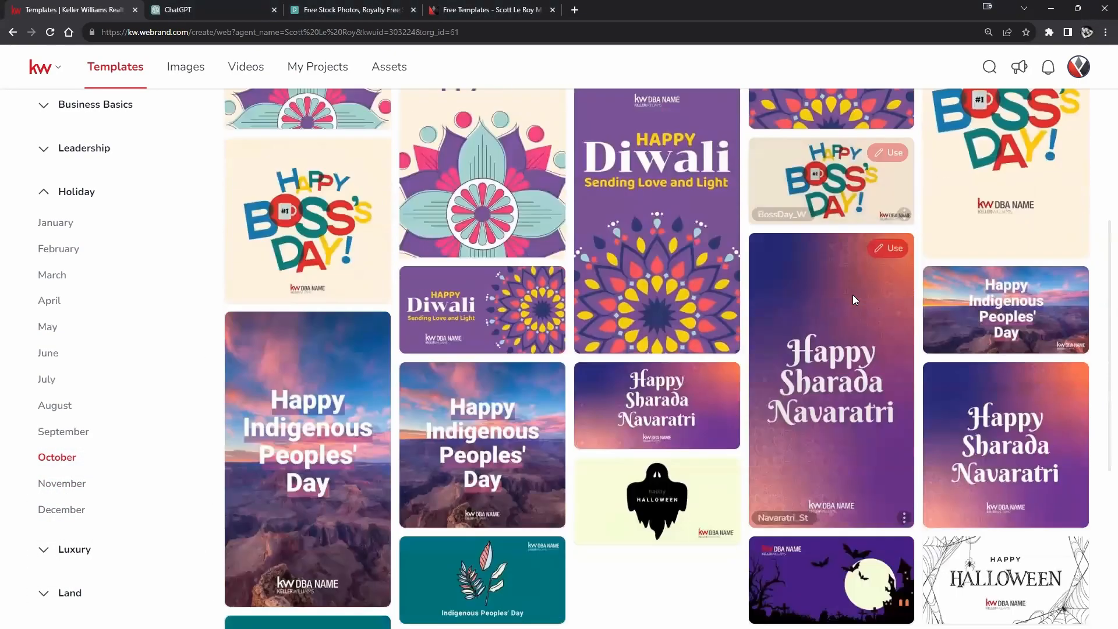
scroll(853, 294, down, 1)
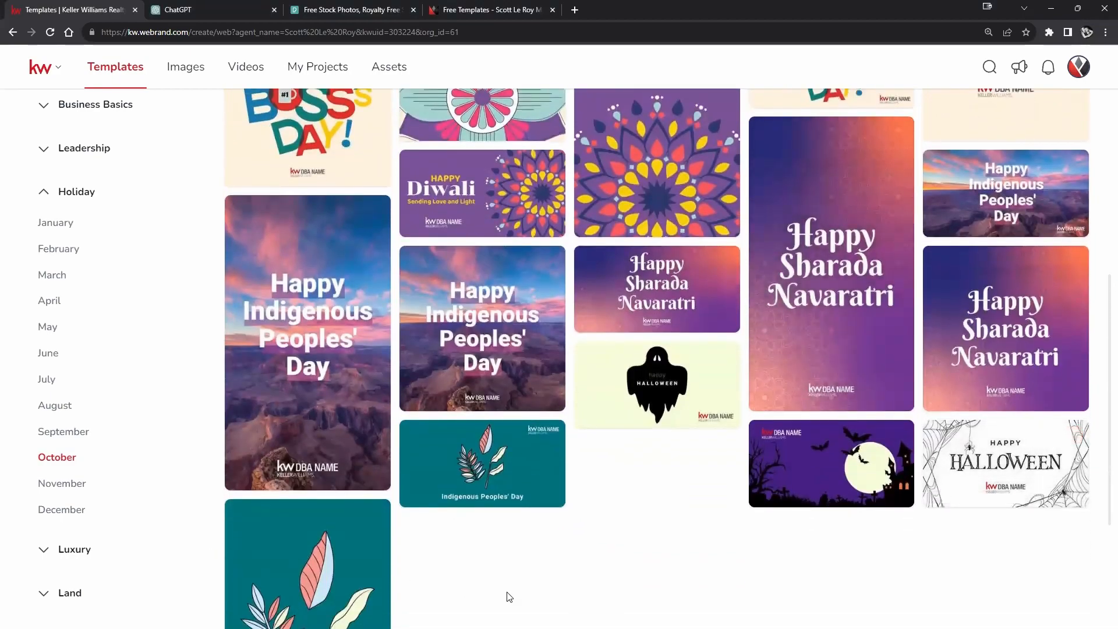
scroll(644, 569, up, 3)
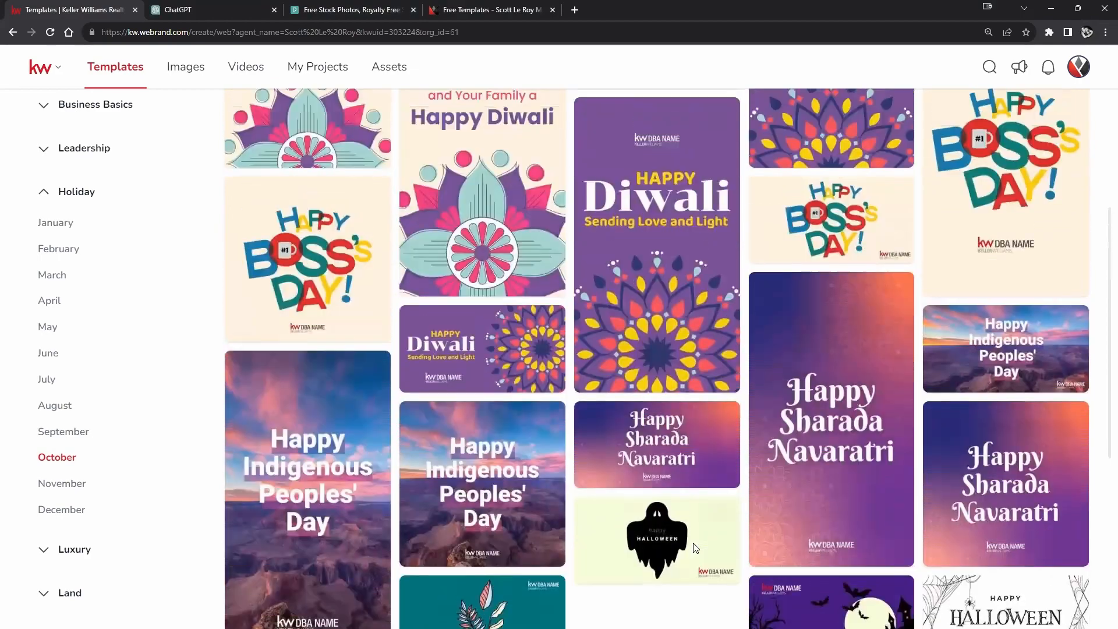
scroll(671, 337, up, 2)
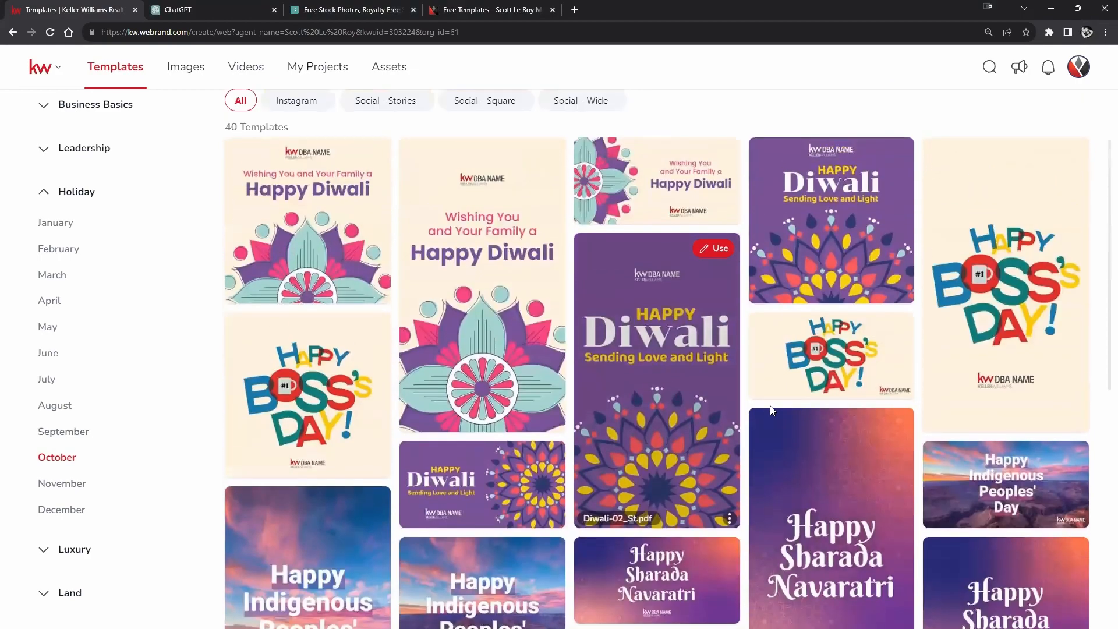
scroll(760, 390, down, 4)
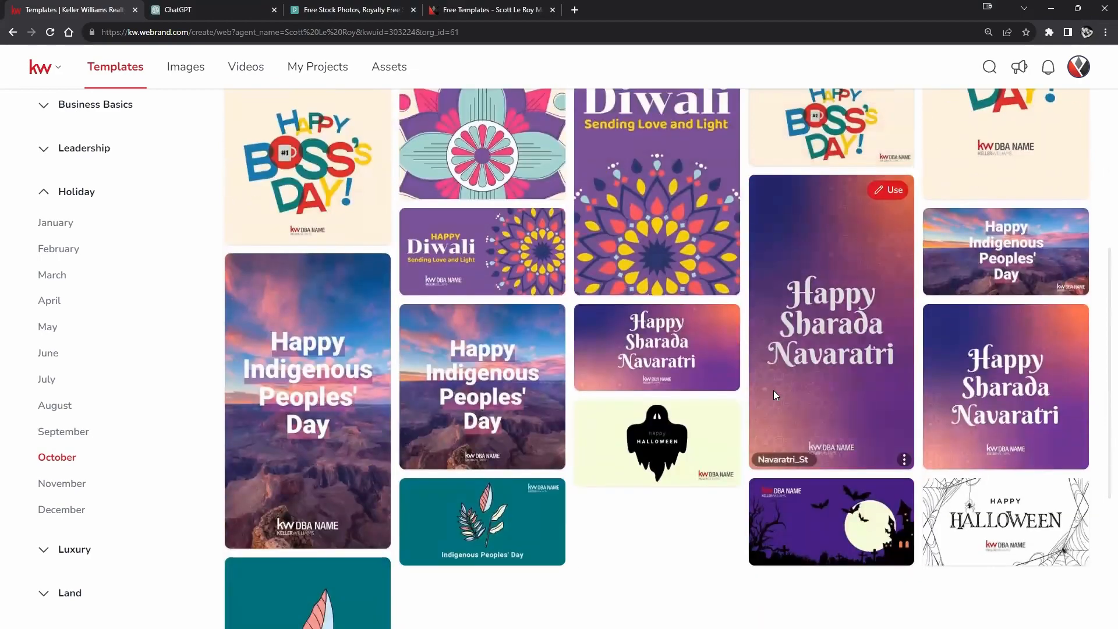
mouse_move(1052, 259)
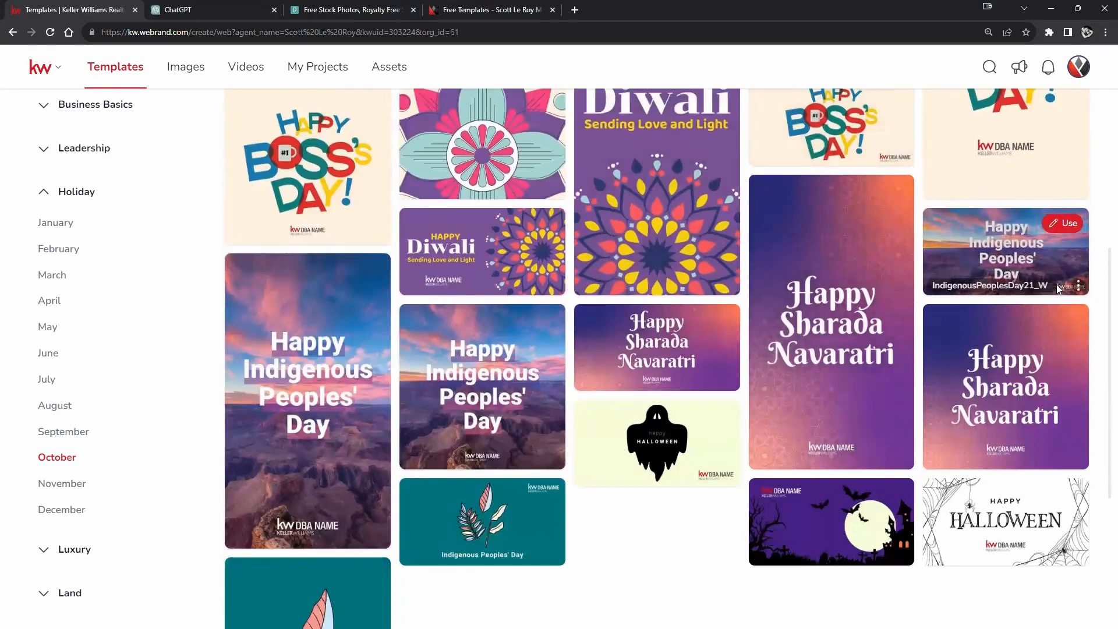
scroll(681, 539, down, 1)
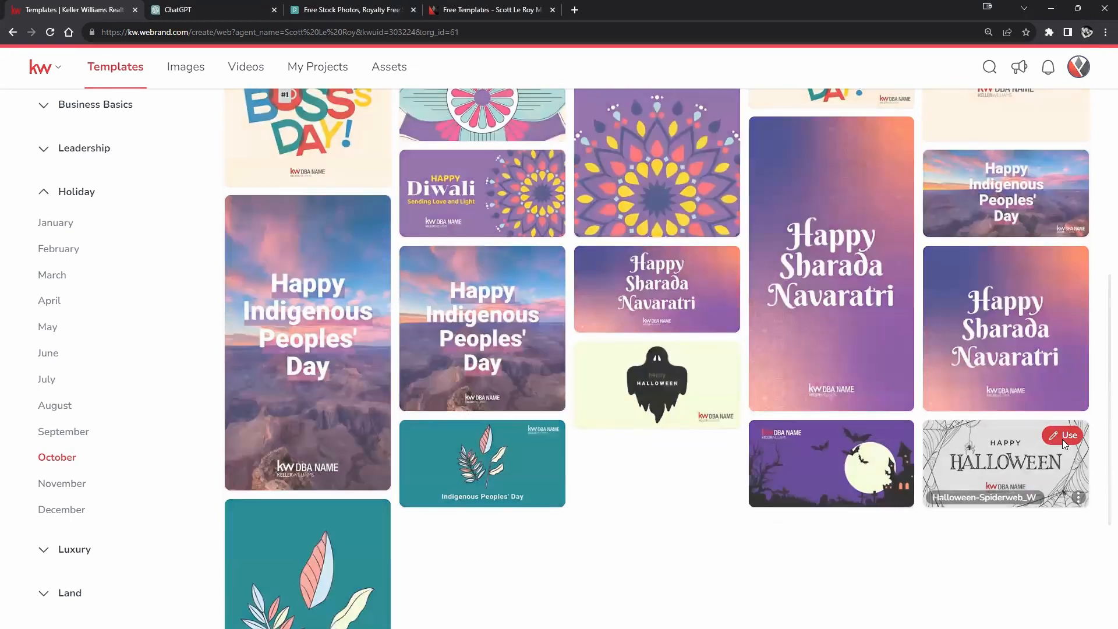
click(1063, 437)
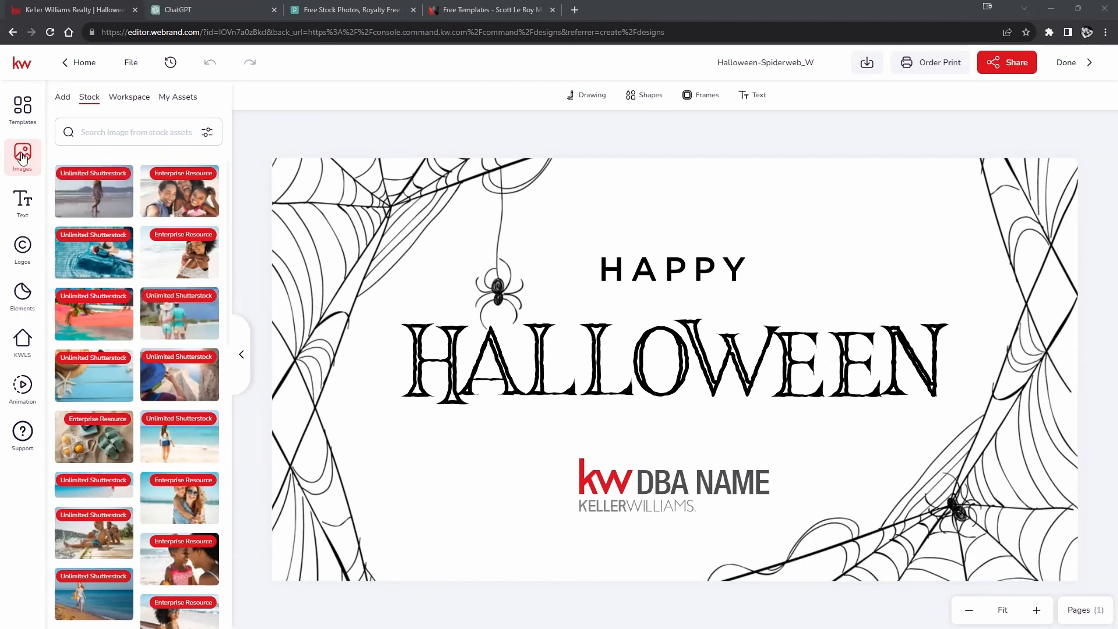
Step: Replace the placeholder KW DBA Name logo with the KW Portland Elite logo from the personal logo assets
click(22, 254)
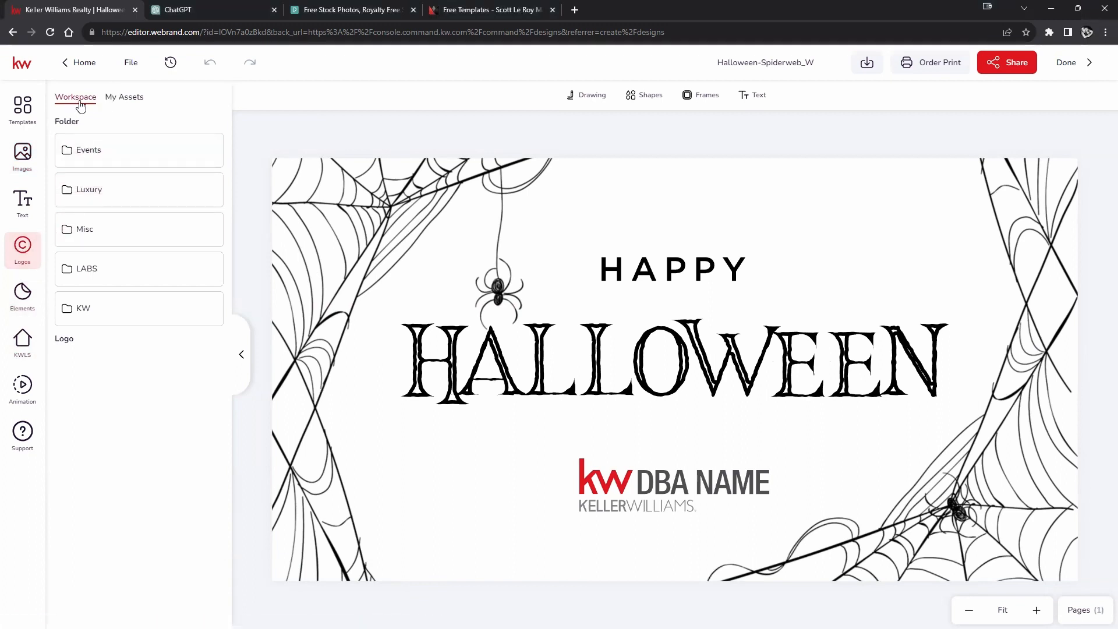
click(131, 100)
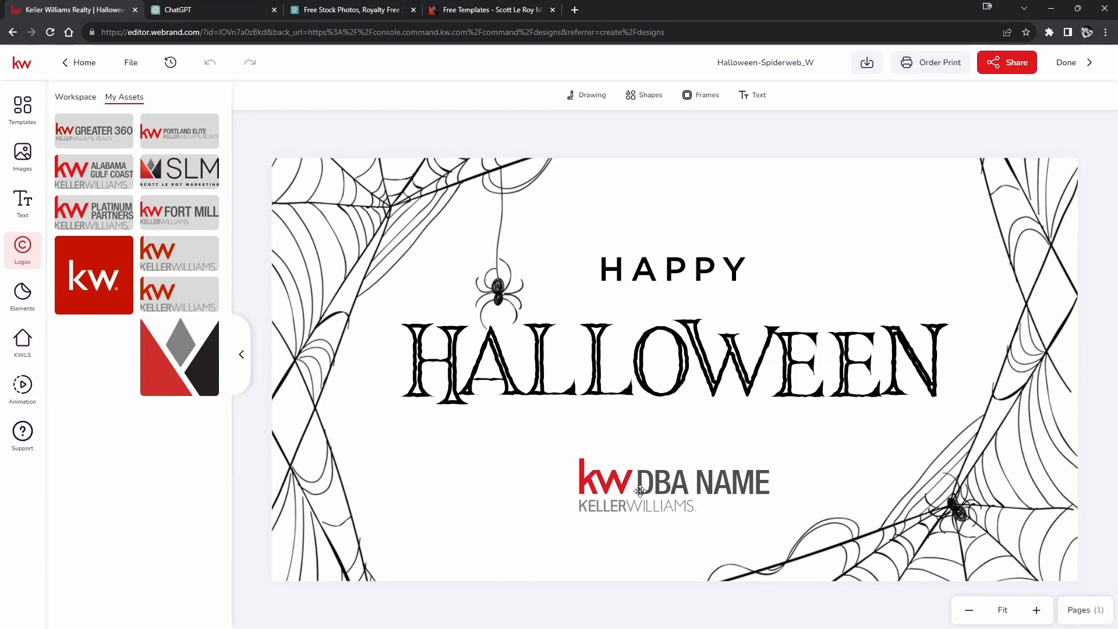
drag(164, 129, 656, 475)
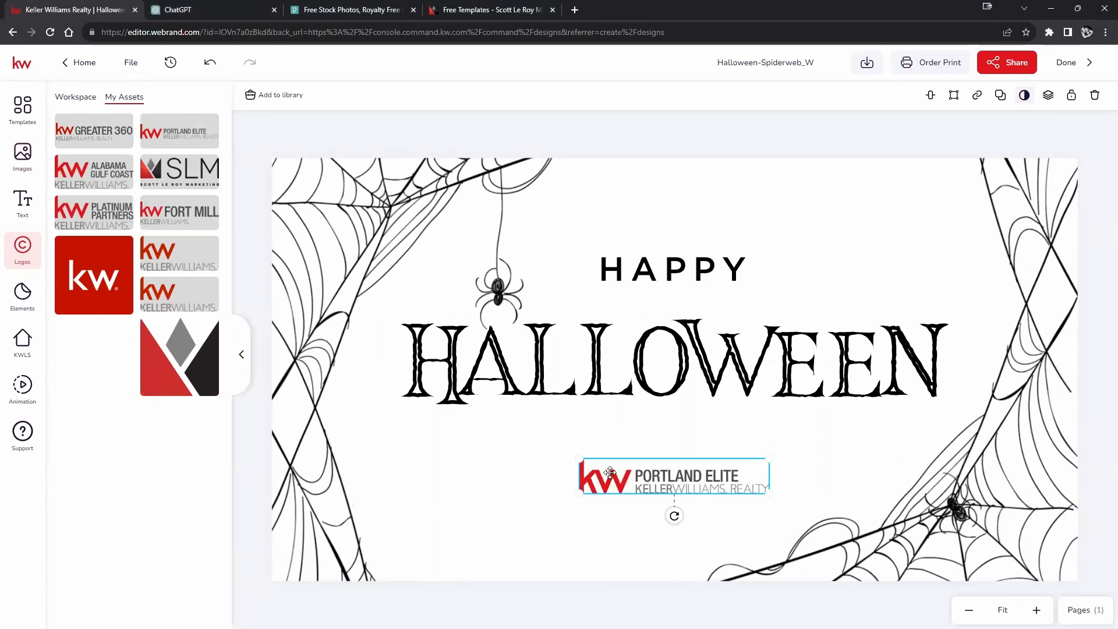
click(807, 230)
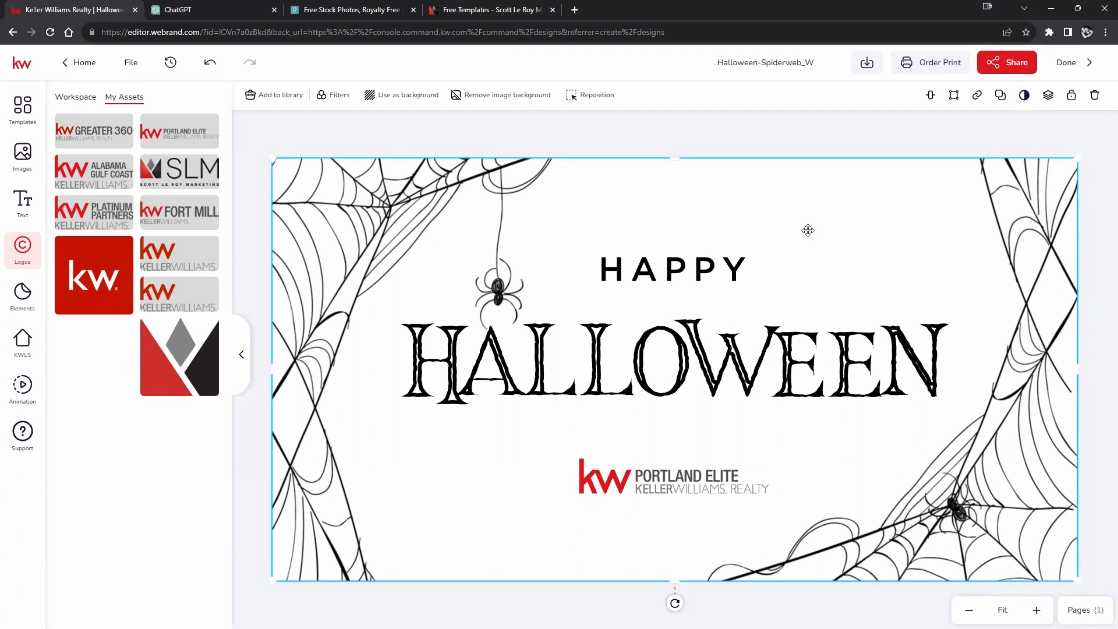
click(795, 138)
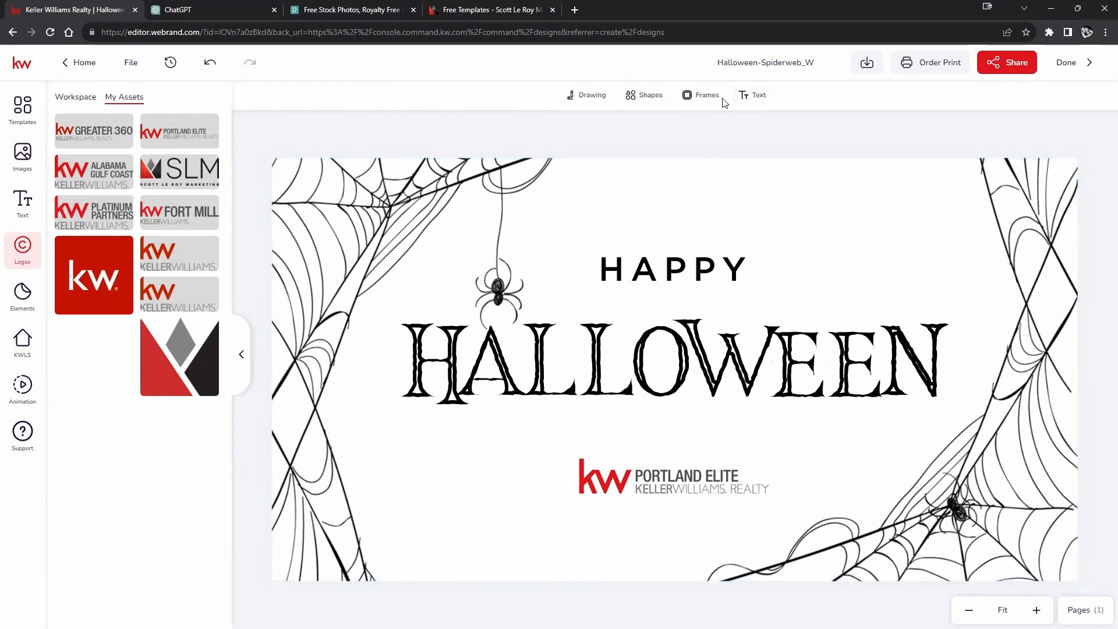
Step: Add a circular image frame, shrink it, and place it above the last letters of HALLOWEEN
click(699, 100)
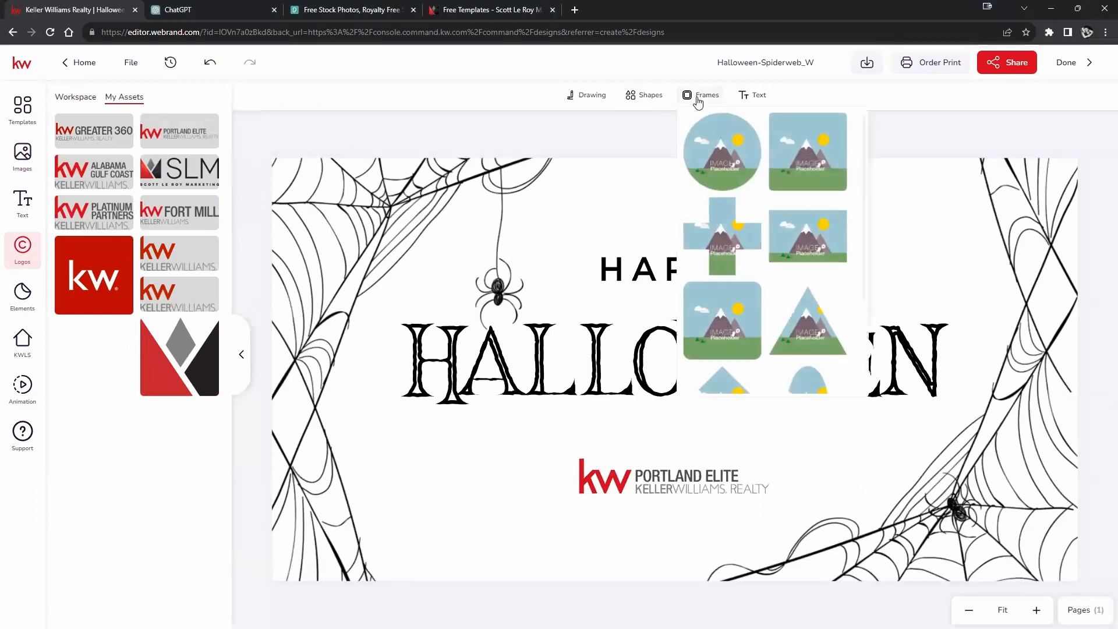
click(725, 158)
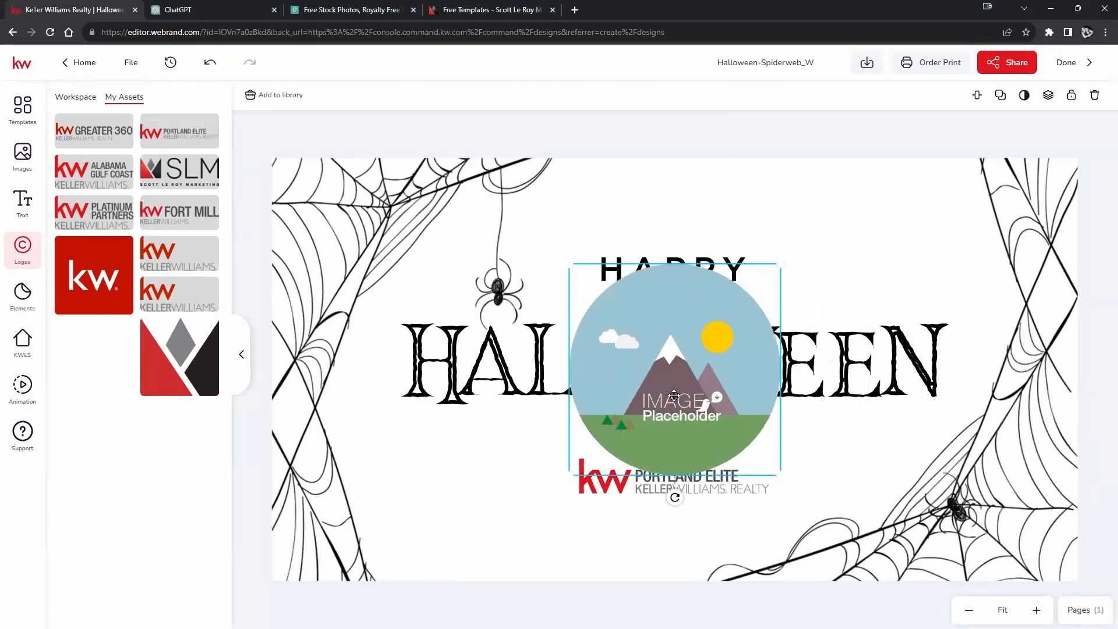
drag(674, 396, 863, 302)
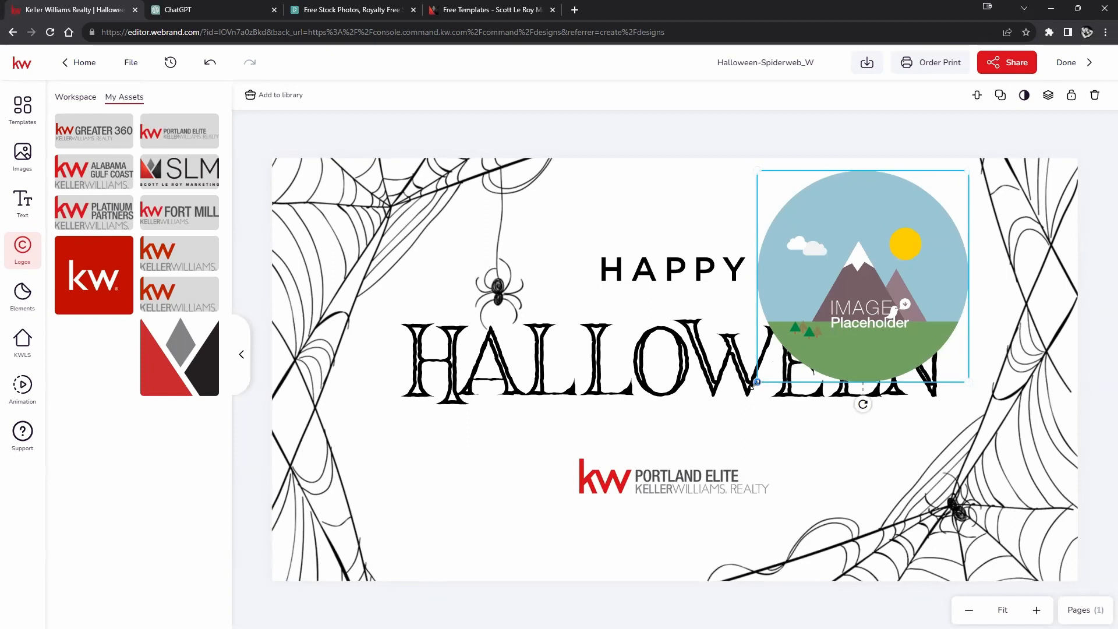
drag(756, 382, 798, 335)
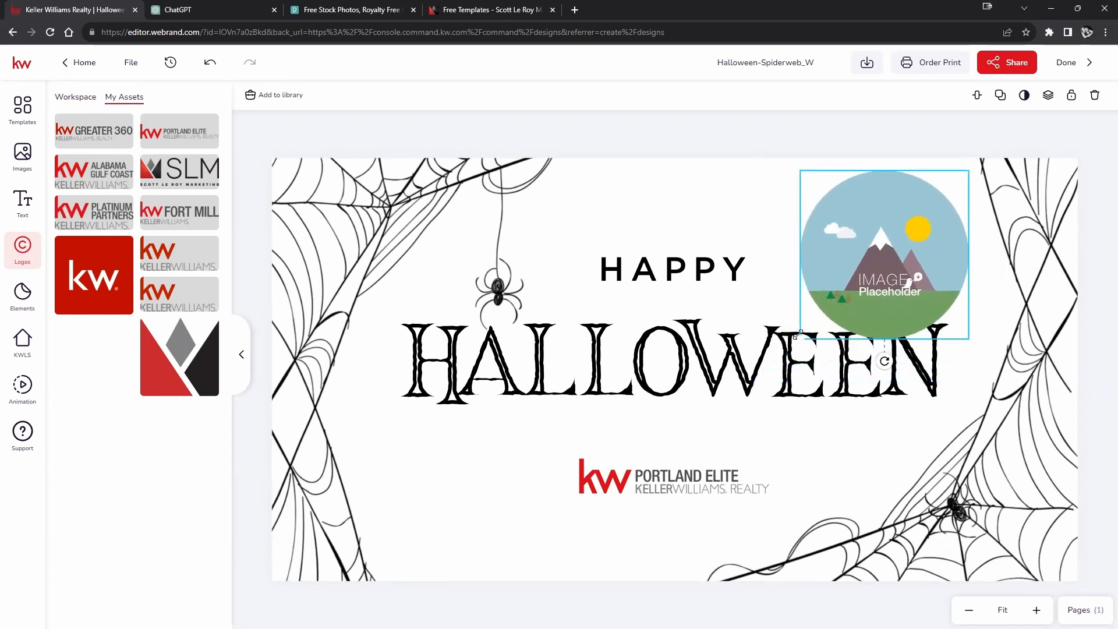
drag(864, 283, 842, 285)
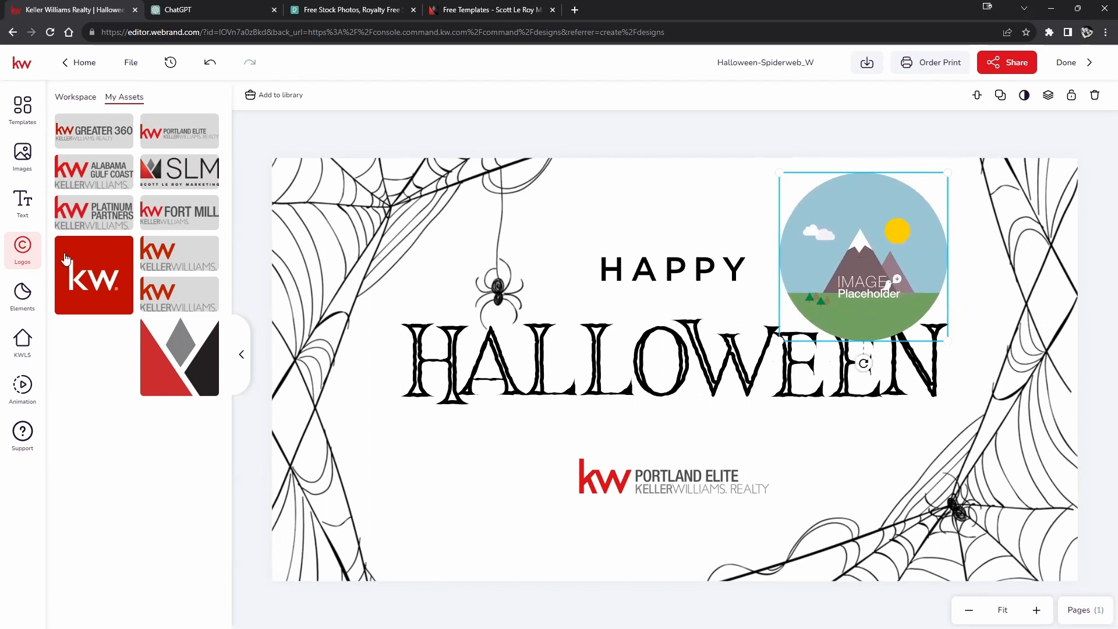
Step: Check the image upload sources and display the personal image assets for filling the frame
click(22, 156)
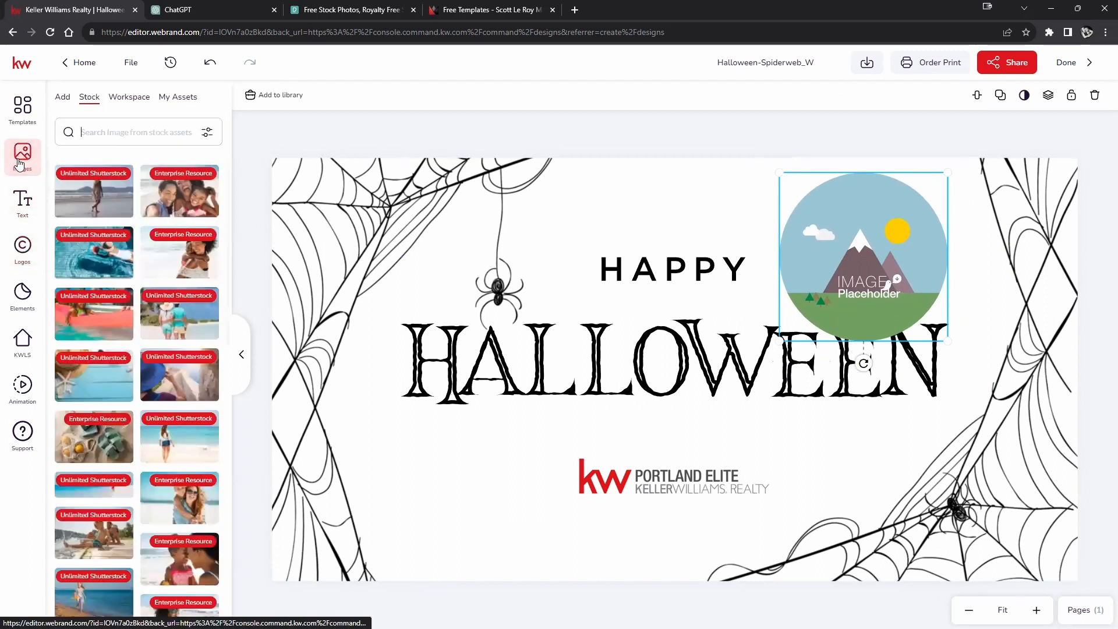
click(61, 98)
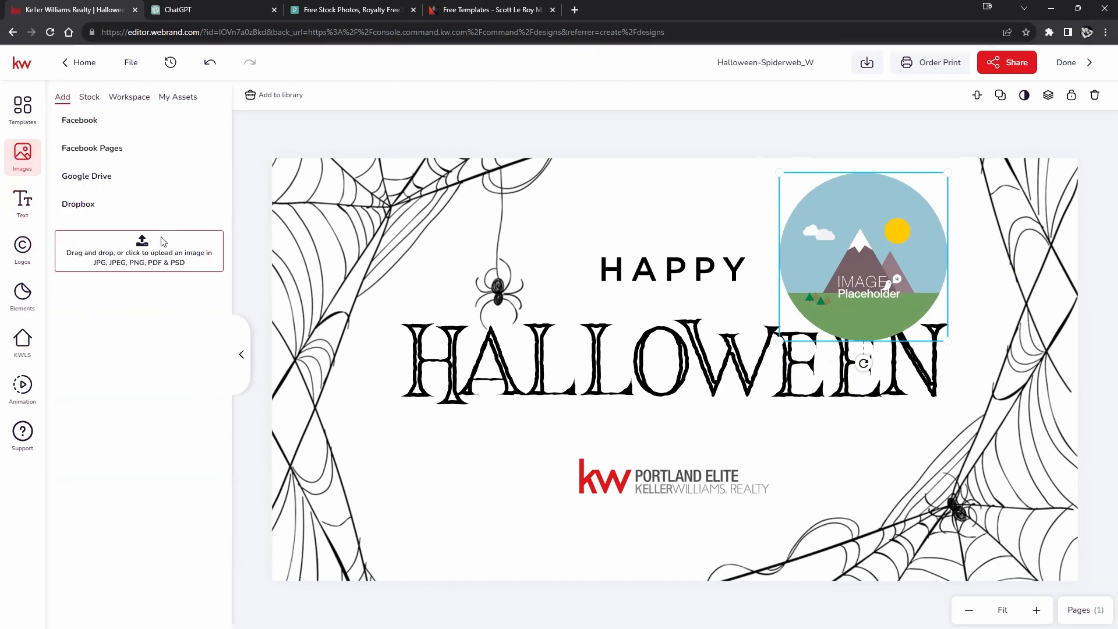
click(170, 99)
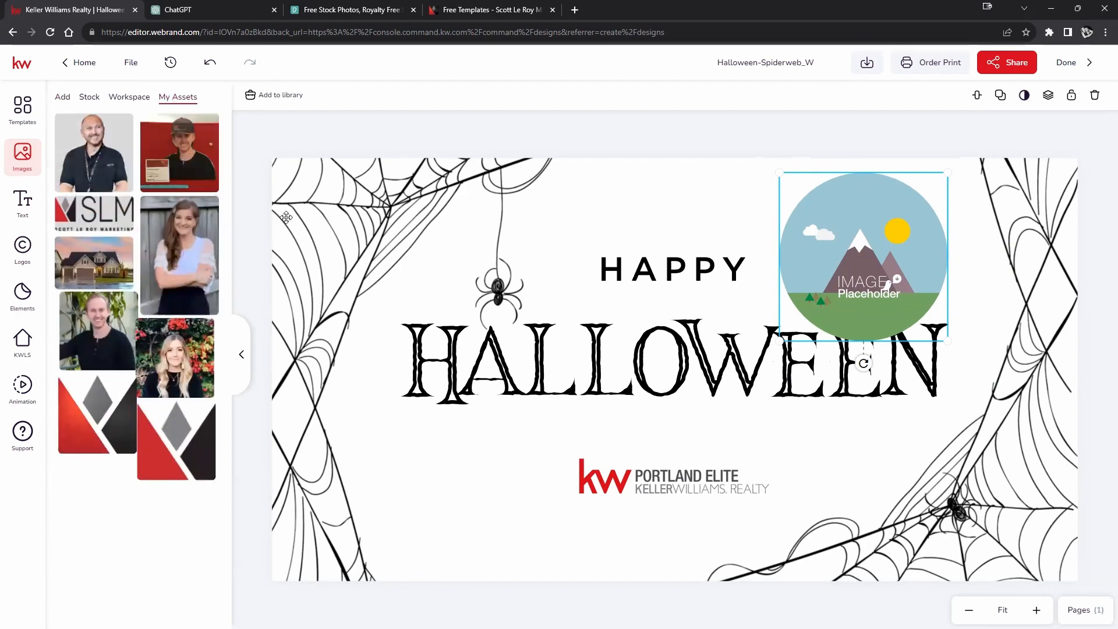
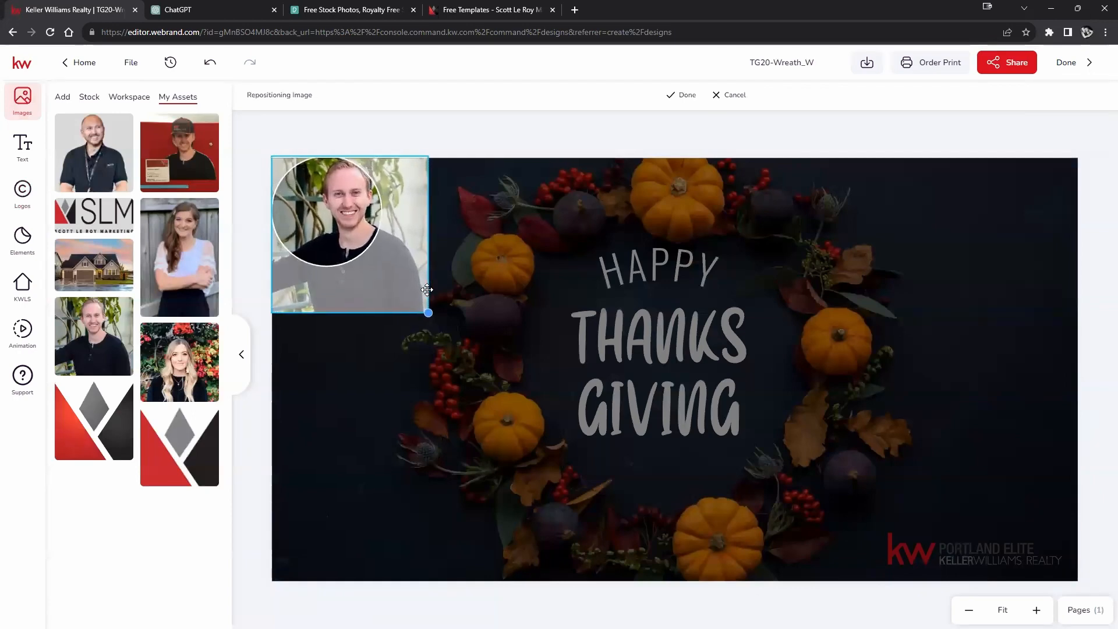
Step: Center the portrait within its circular frame on the Thanksgiving design, then move the frame slightly inward from the corner
mouse_move(387, 266)
mouse_down()
mouse_move(370, 282)
mouse_move(371, 266)
mouse_up()
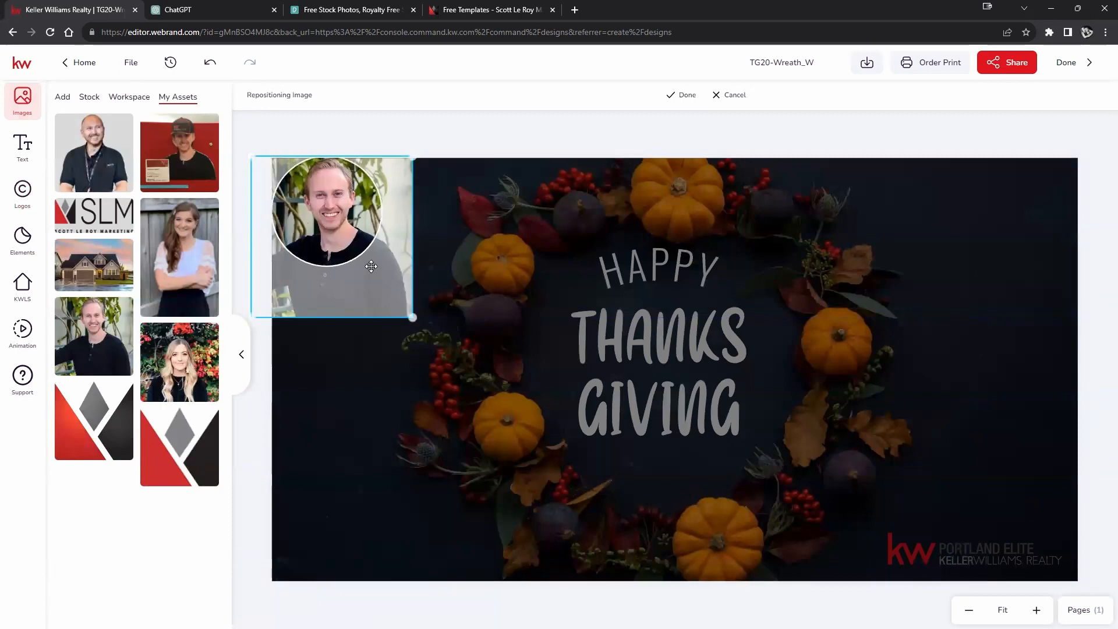
click(684, 96)
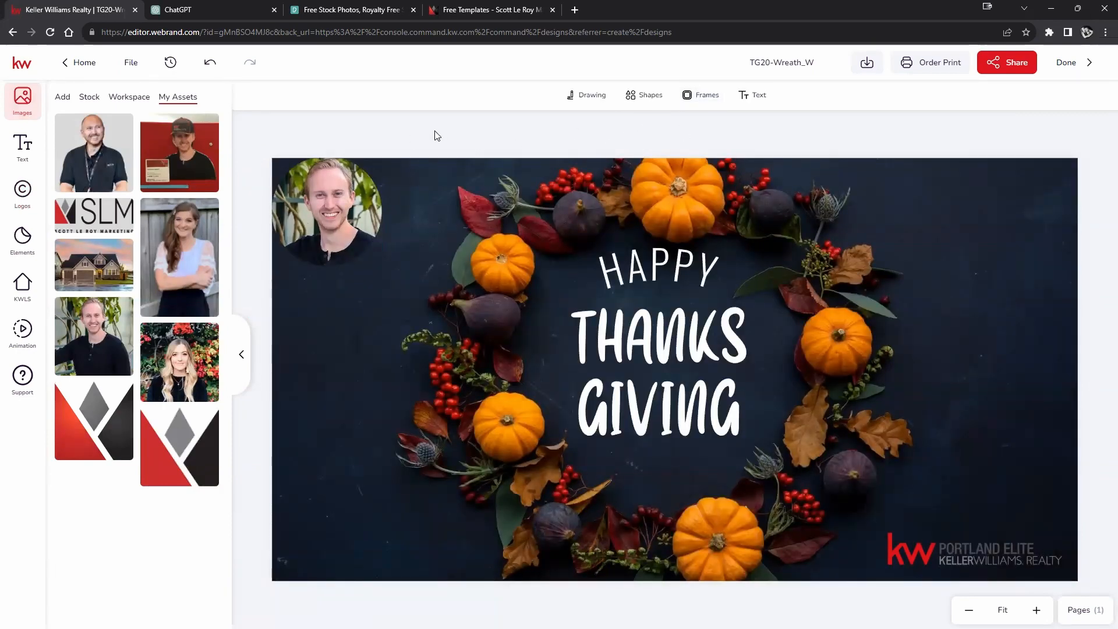
mouse_move(342, 207)
mouse_down()
mouse_move(345, 219)
mouse_move(357, 217)
mouse_up()
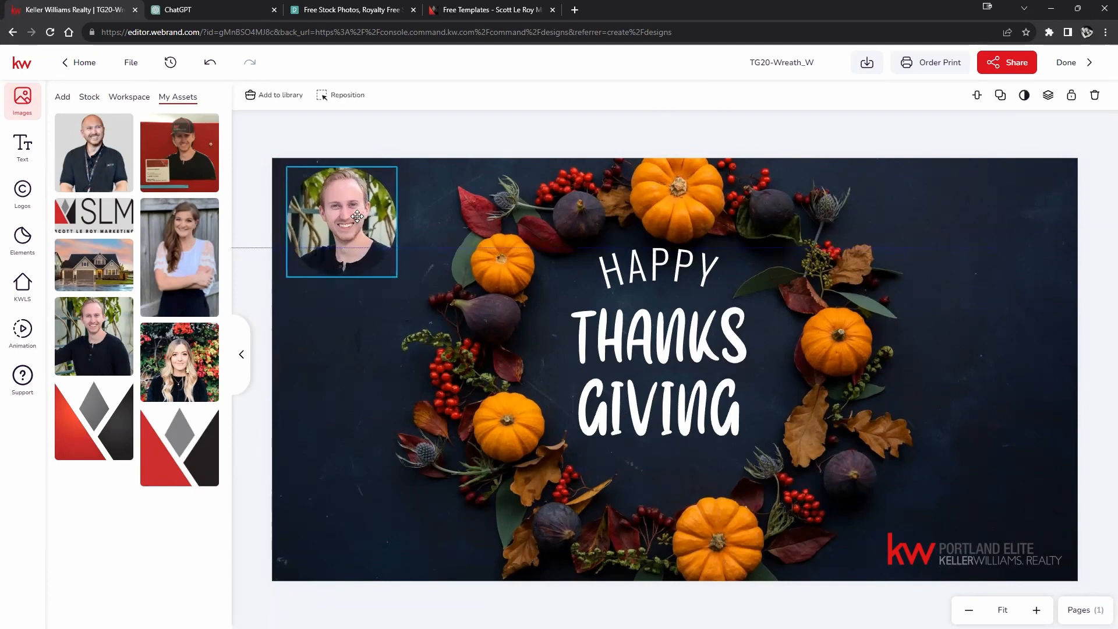
Step: Save the Thanksgiving wreath design, then close the editor, saving any remaining changes
click(507, 144)
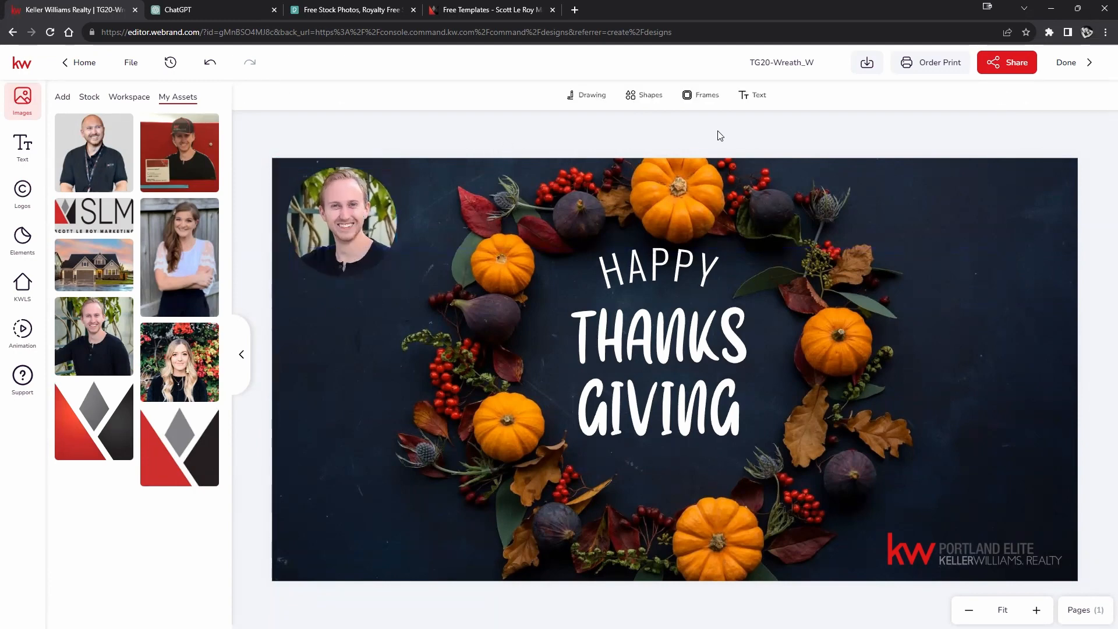
click(131, 63)
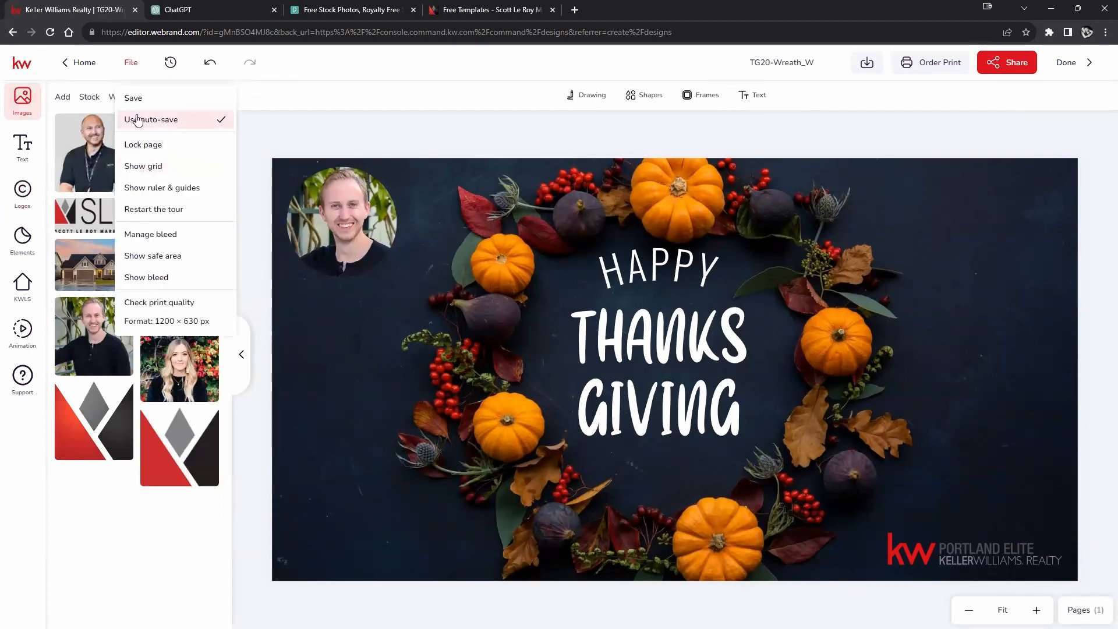
click(147, 96)
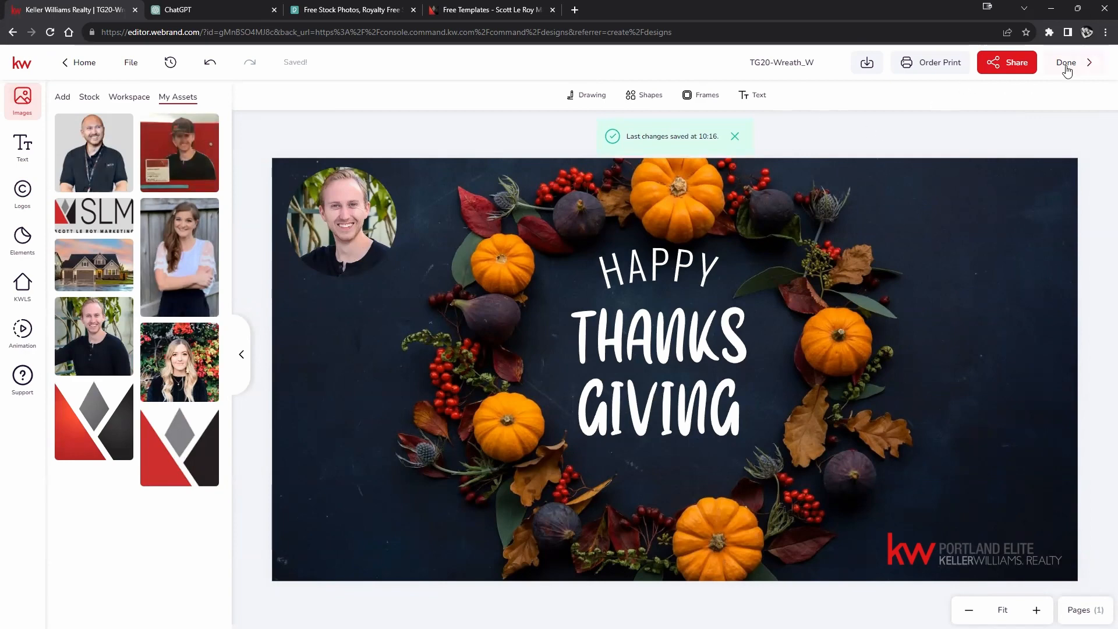
click(776, 61)
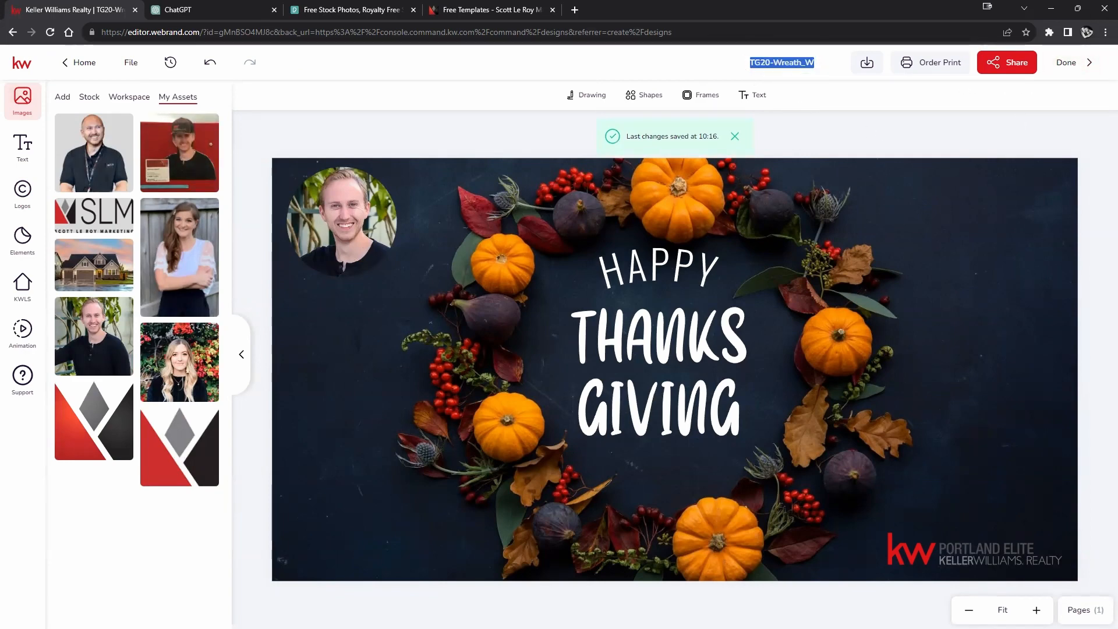
click(1068, 63)
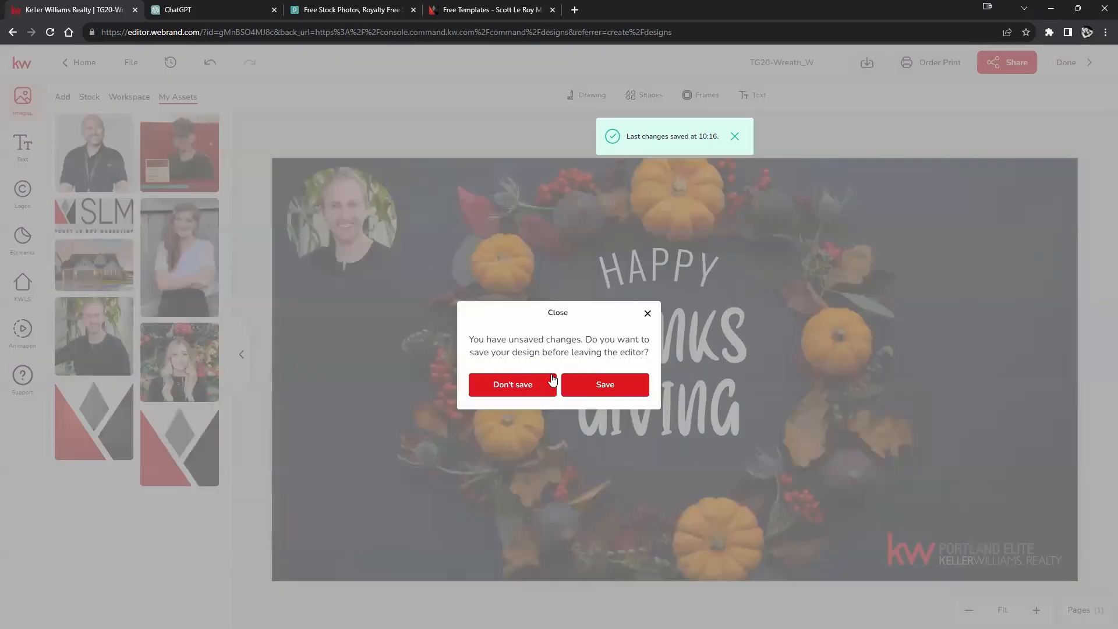
click(600, 386)
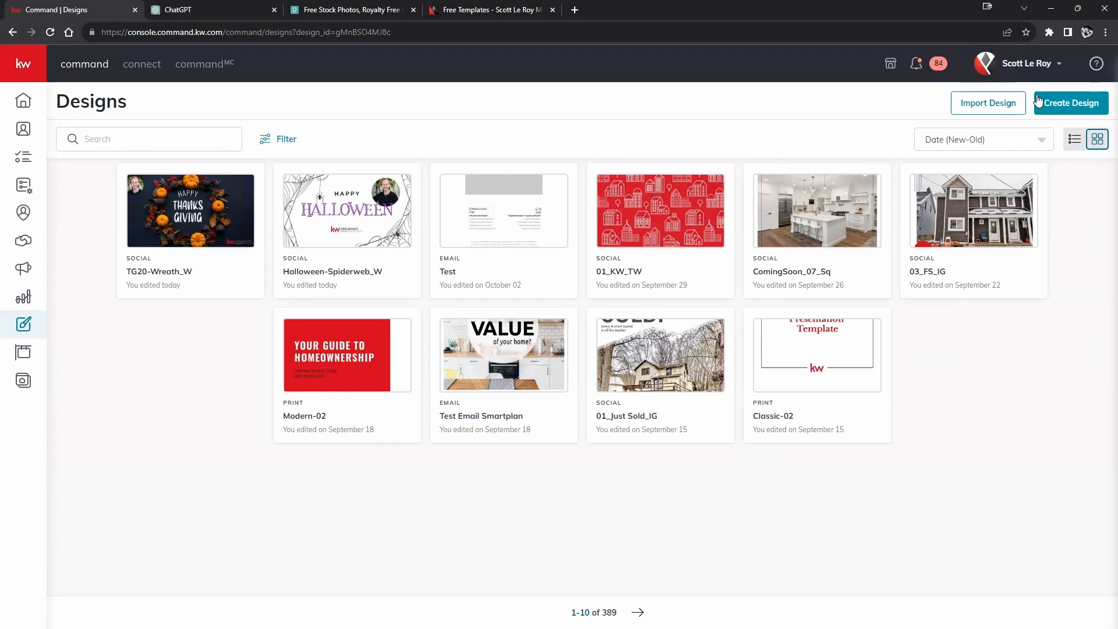
Step: Start a new Social design and show the December templates in the Holiday category
click(1070, 103)
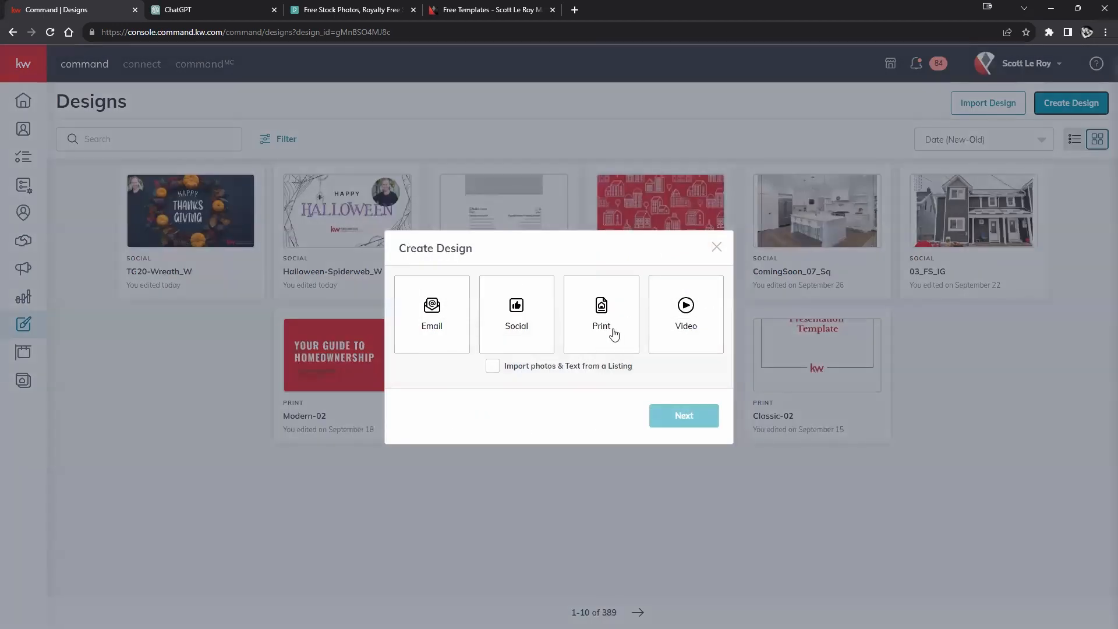
click(518, 329)
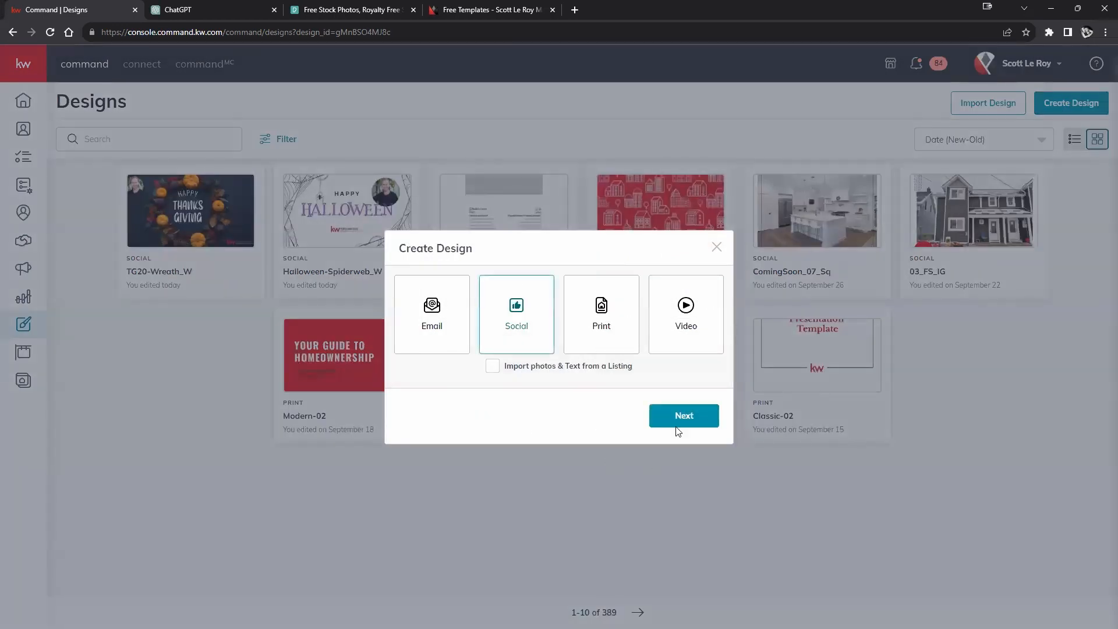
click(682, 417)
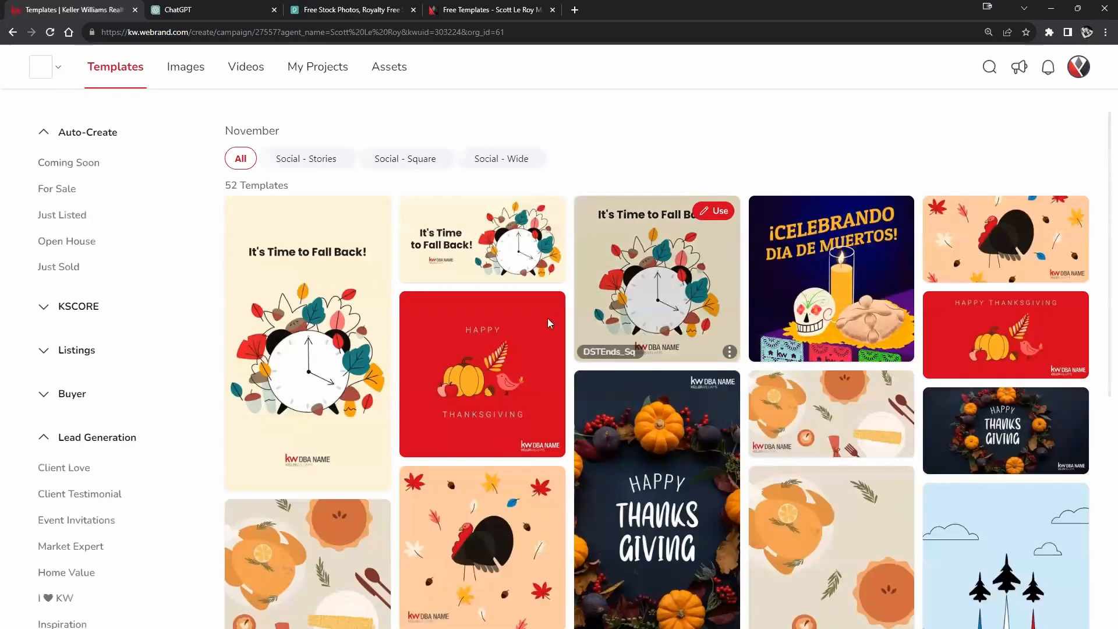
scroll(86, 368, down, 2)
scroll(88, 366, down, 10)
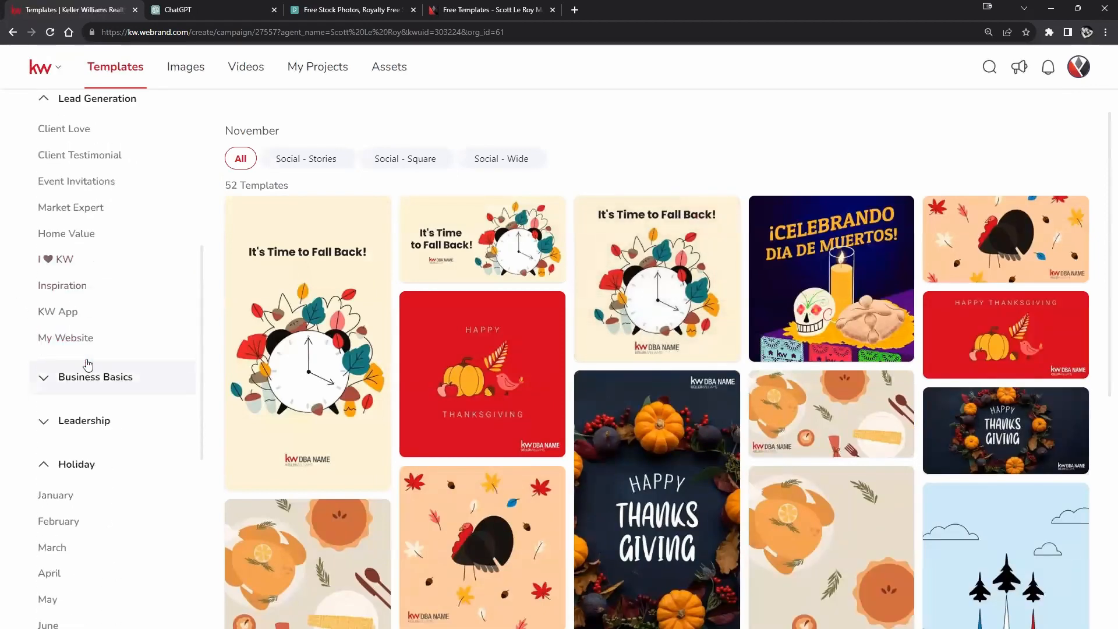
click(69, 420)
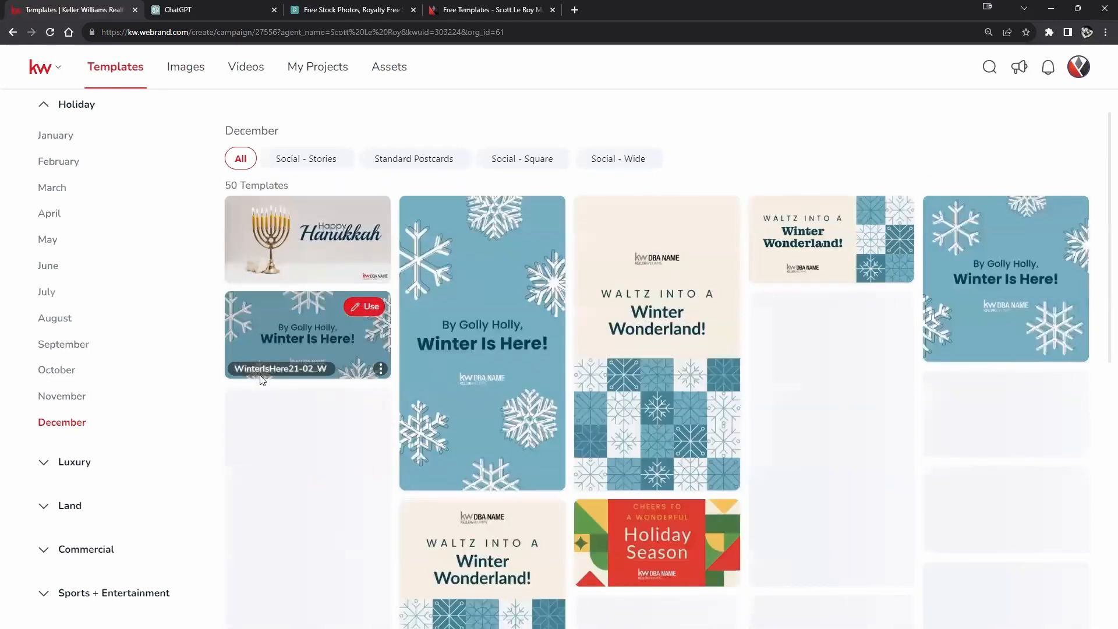
Step: Browse the December templates and use the wide Holiday Season template HappyHolidays21-01_W
scroll(527, 335, down, 3)
scroll(530, 334, down, 7)
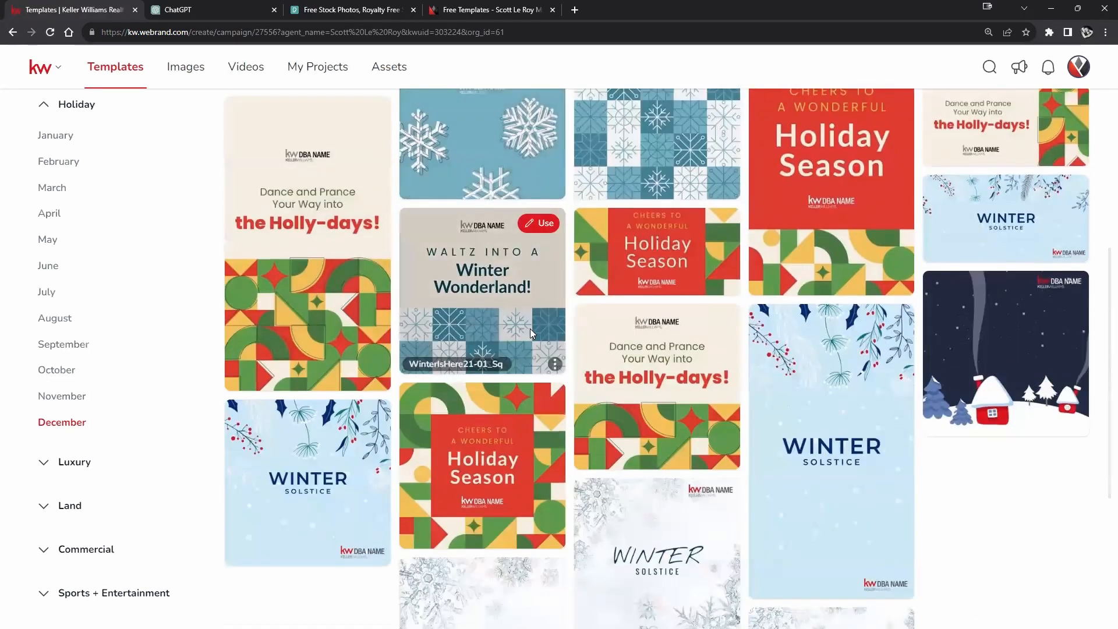
scroll(722, 421, up, 2)
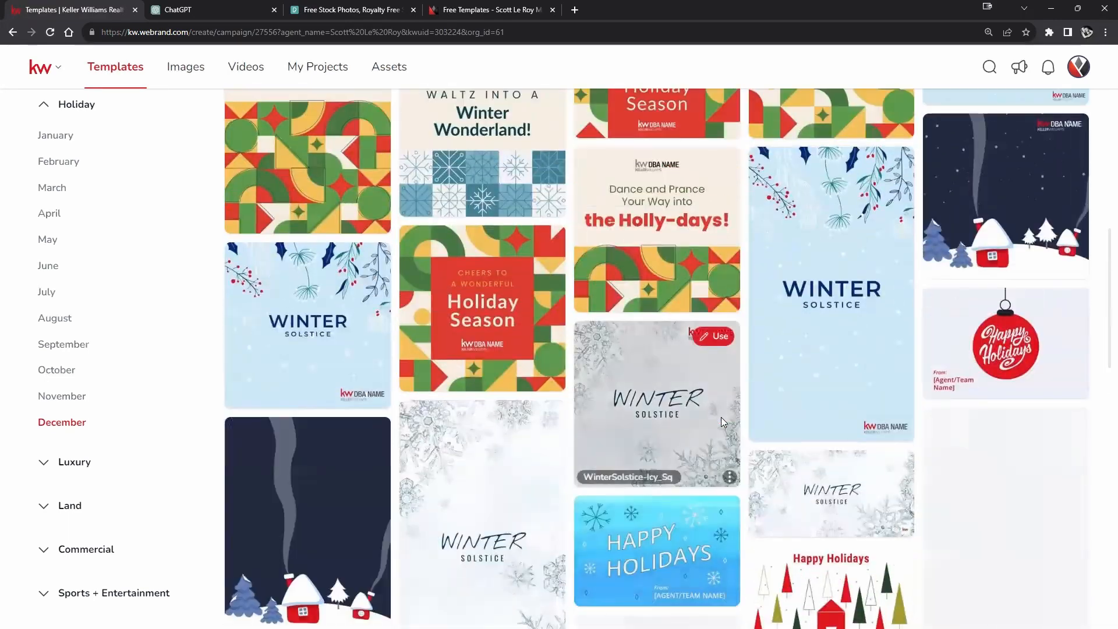
scroll(954, 489, up, 5)
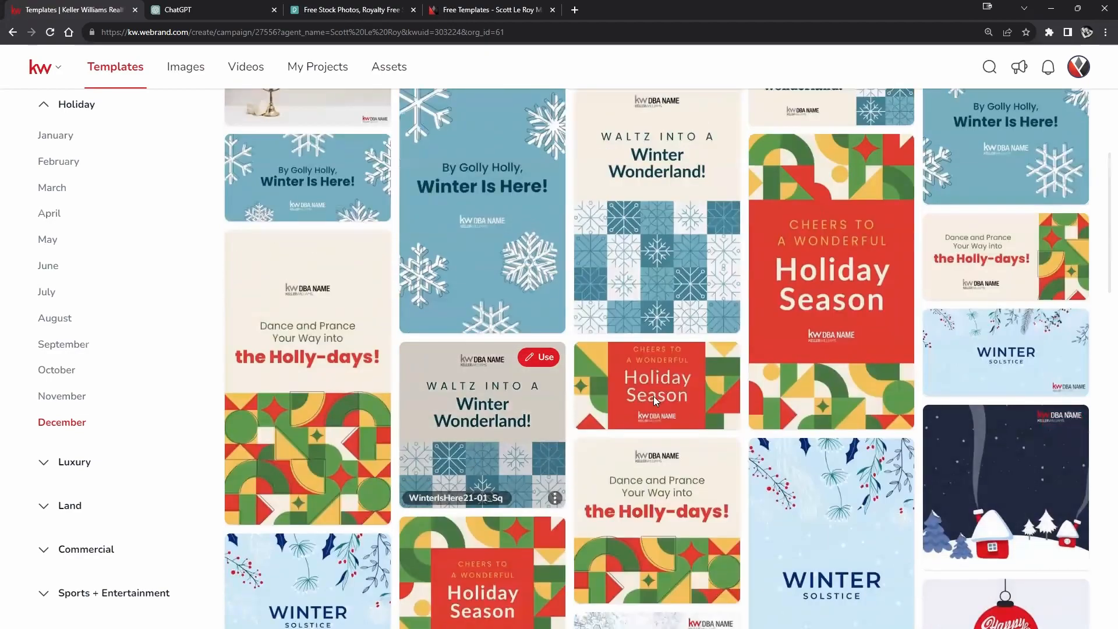
mouse_move(682, 381)
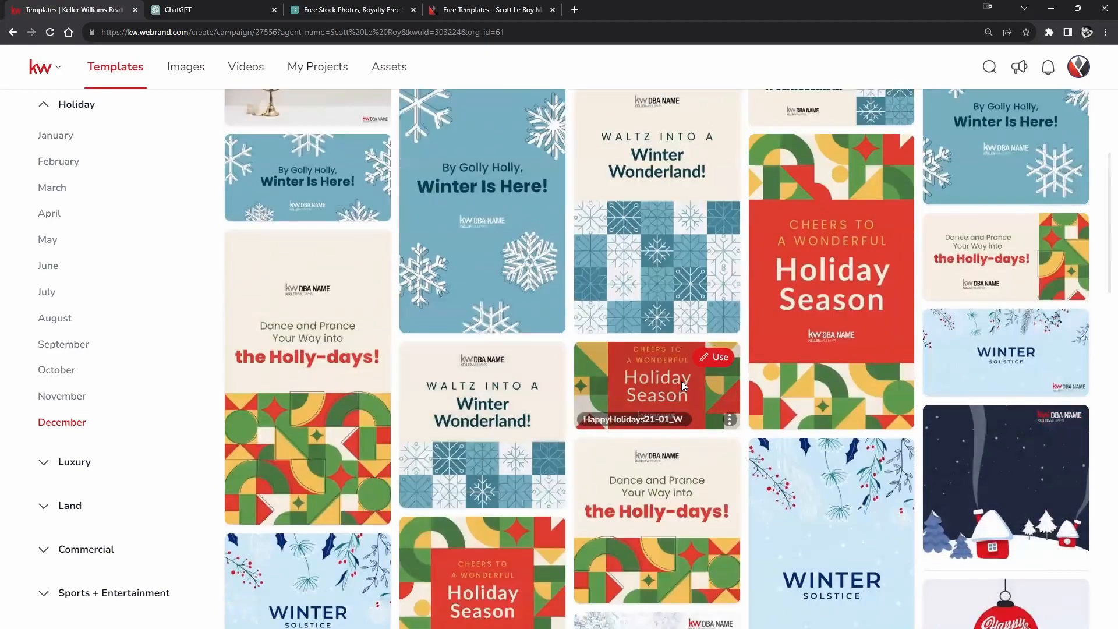
click(715, 359)
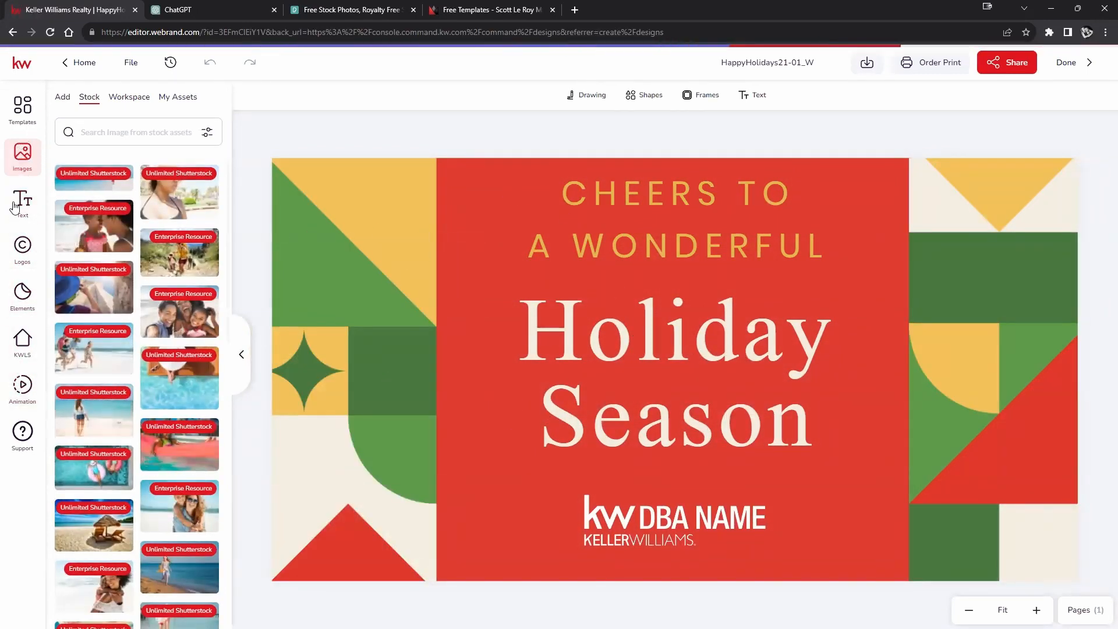
Step: Replace the placeholder KW DBA Name logo with the personal KW Portland Elite logo, enlarge it, and center it below Holiday Season
click(23, 247)
click(130, 97)
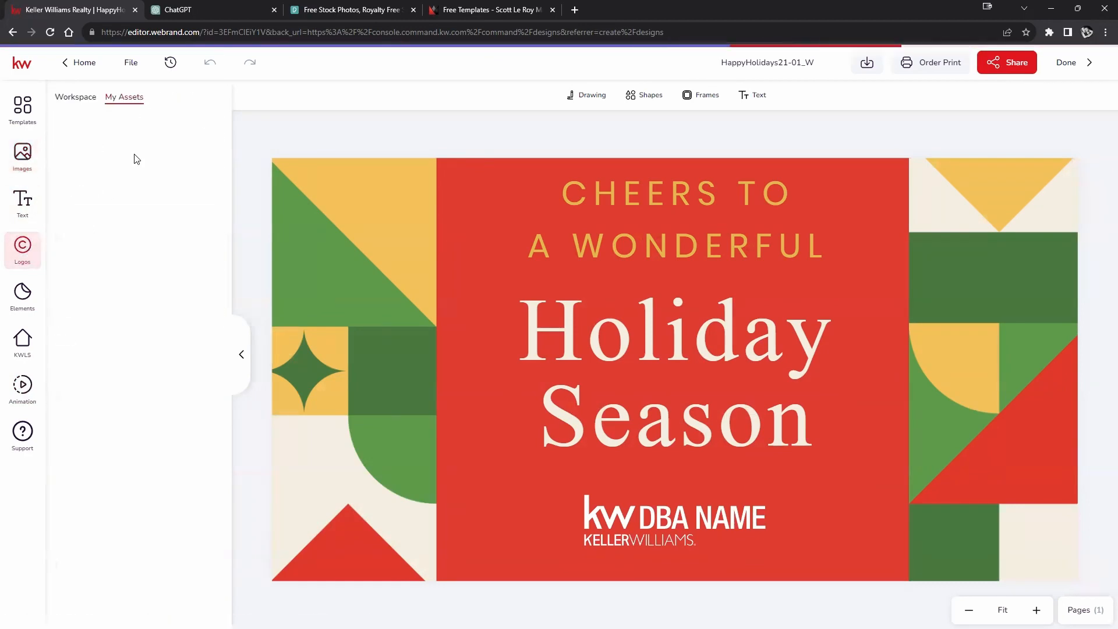
drag(180, 131, 204, 125)
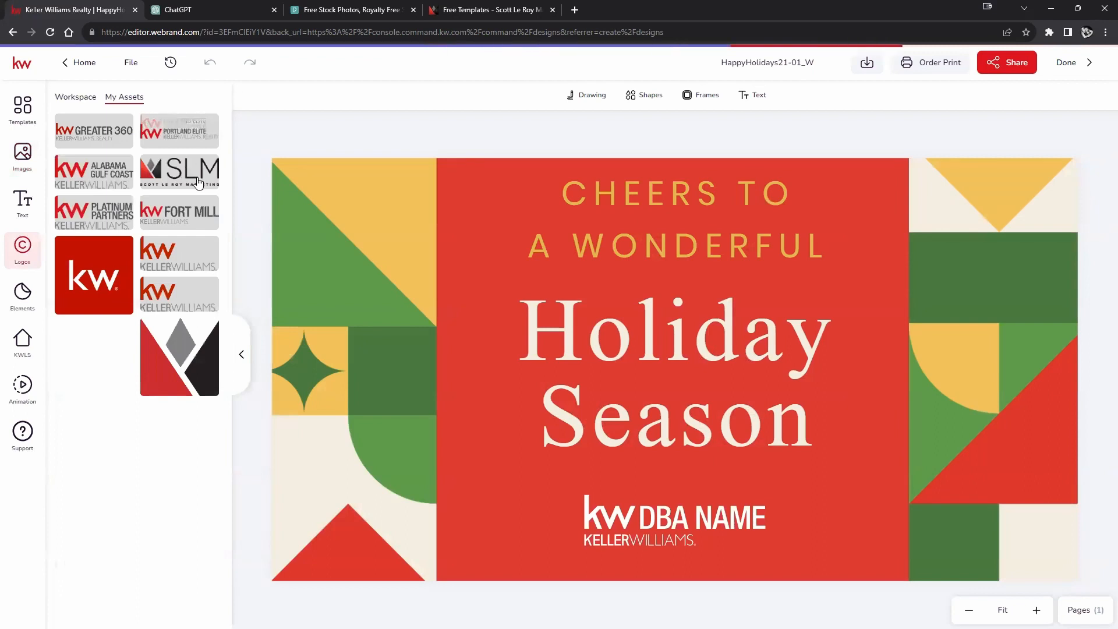
drag(199, 184, 642, 538)
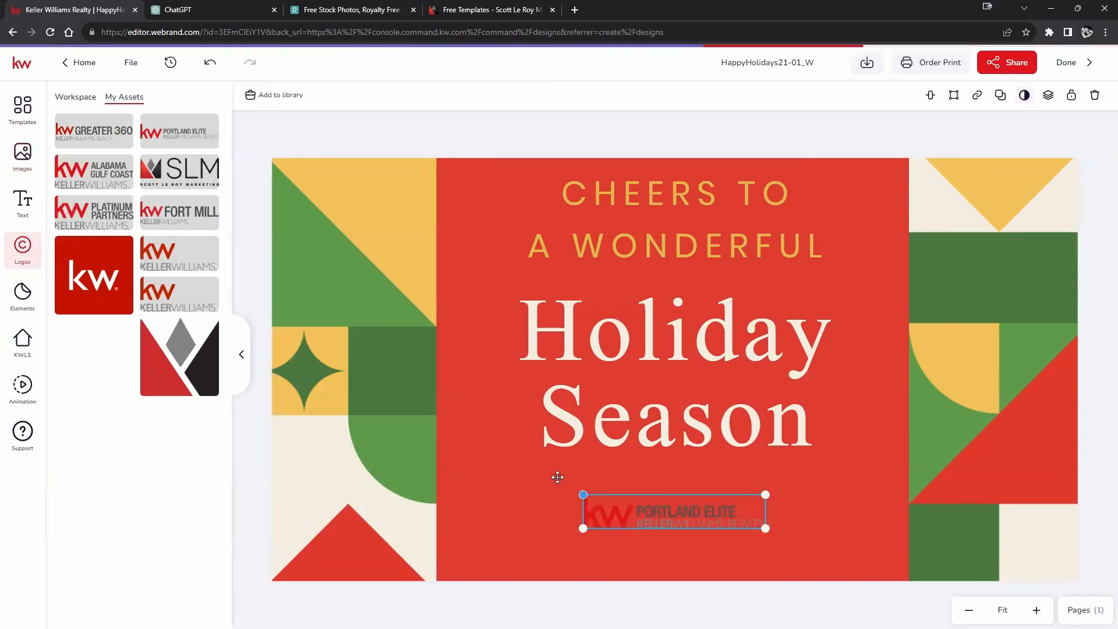
drag(557, 477, 525, 464)
mouse_move(672, 521)
mouse_down()
mouse_move(688, 537)
mouse_move(689, 526)
mouse_up()
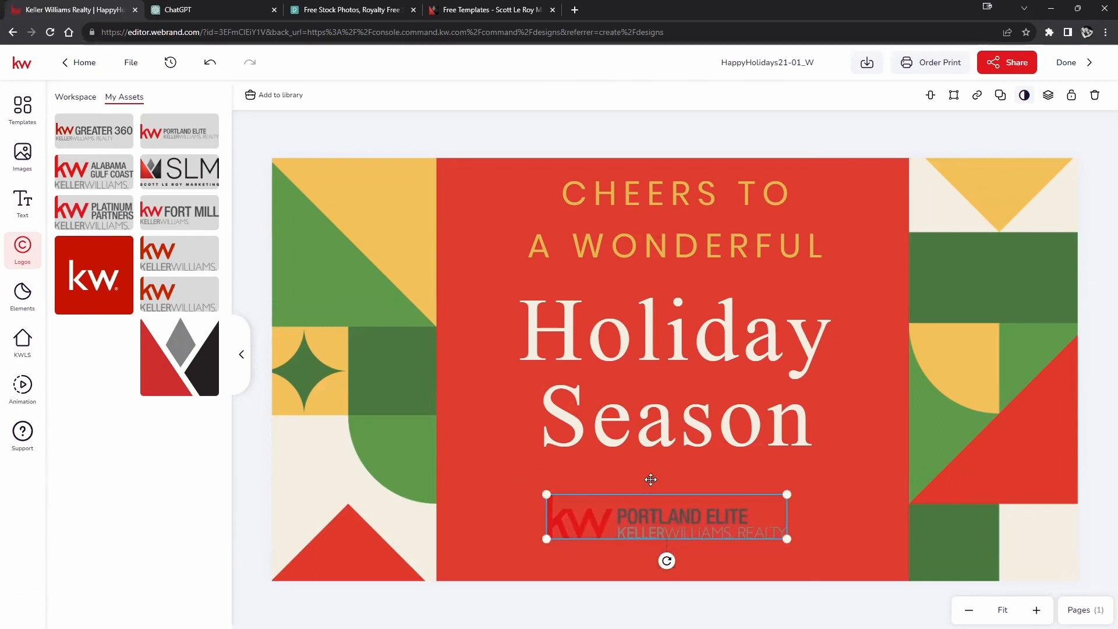
Step: Change the fill of the red center panel behind Holiday Season to the template's gold color
click(843, 497)
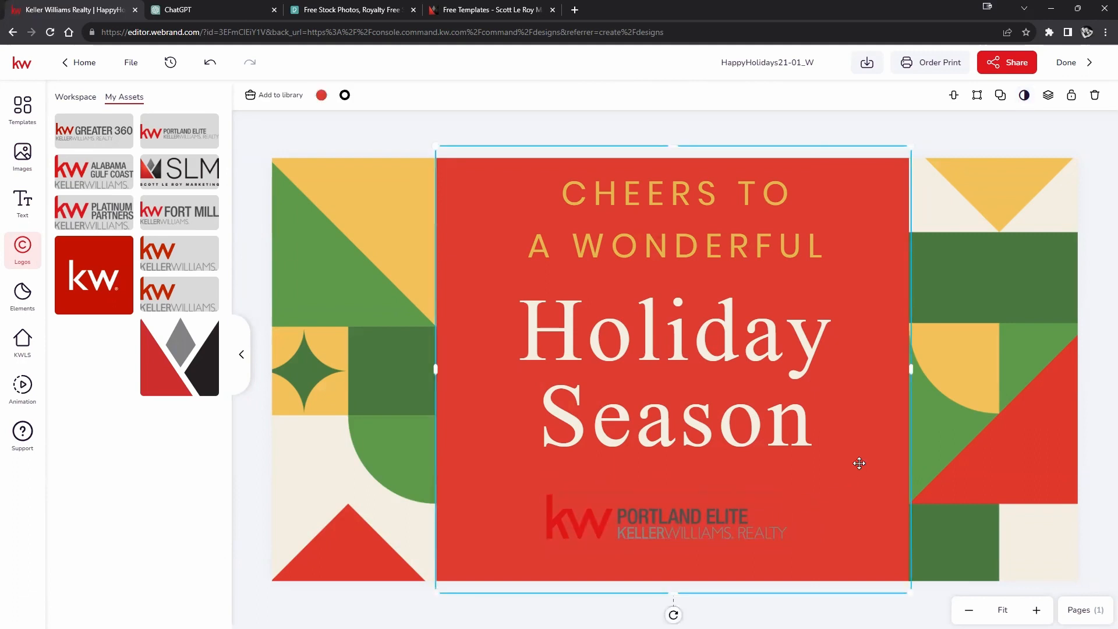
click(322, 95)
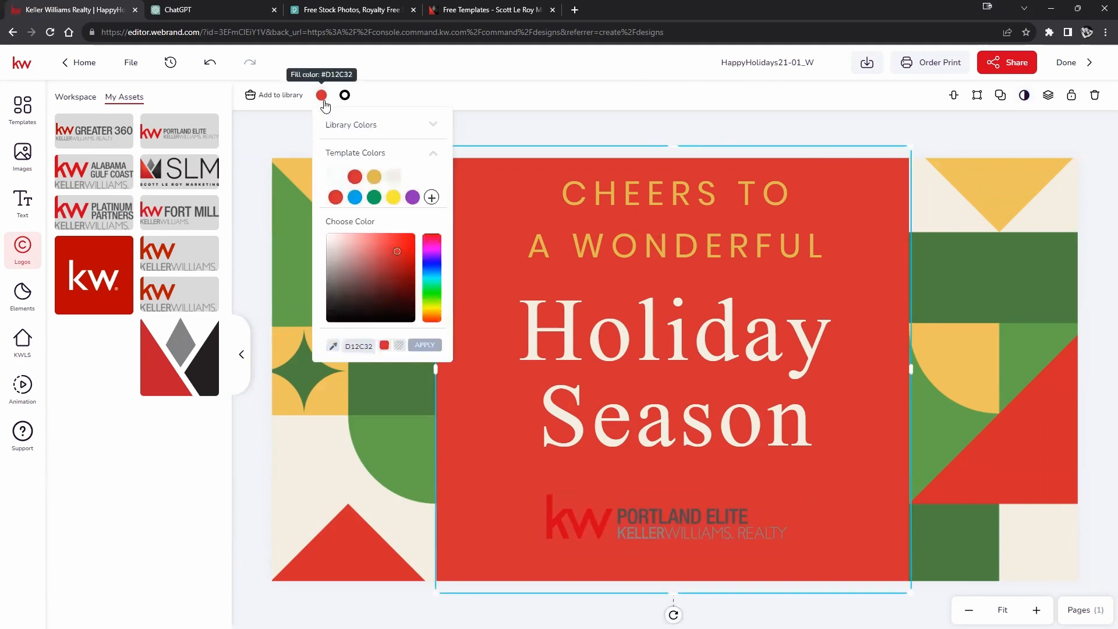
click(372, 178)
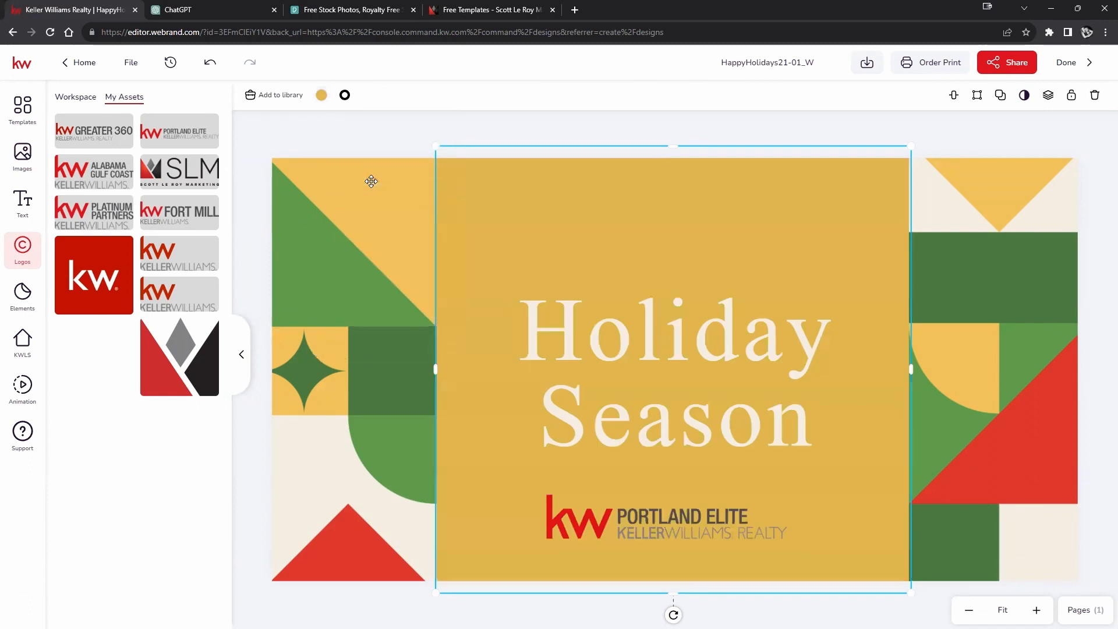
click(825, 112)
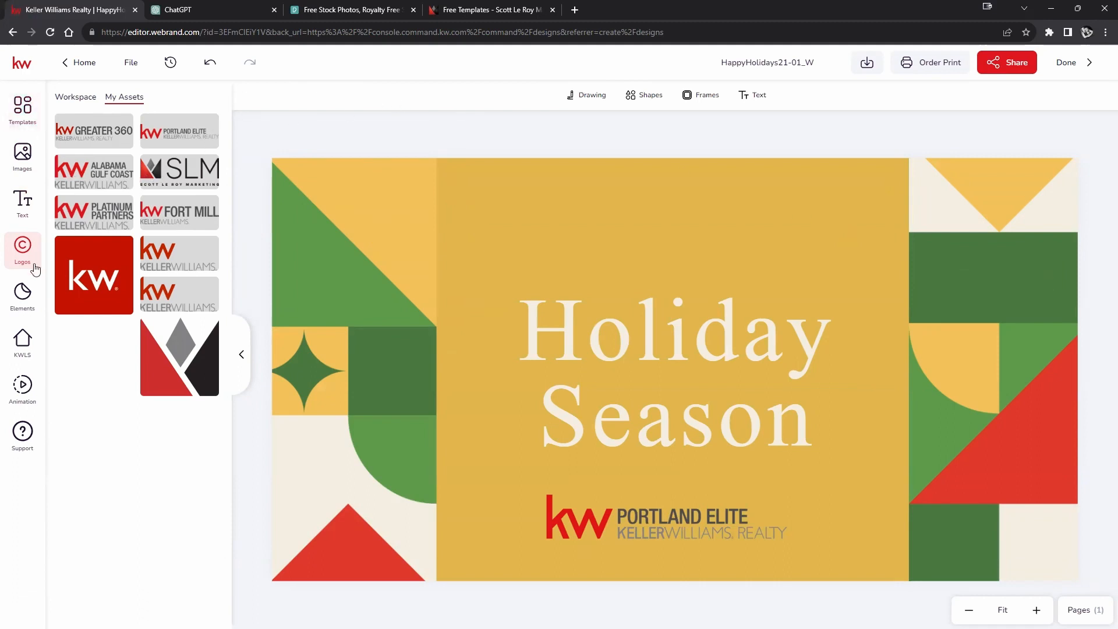
Step: Add a circular image frame, shrink it, and place it slightly inside the design's lower-right corner
click(686, 95)
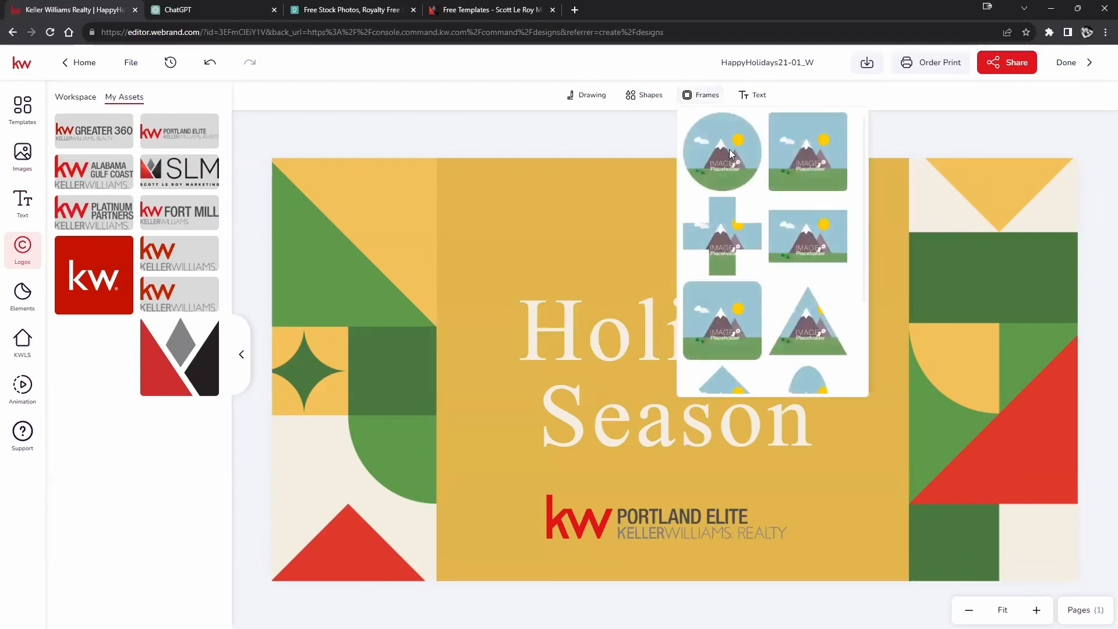
click(729, 149)
drag(715, 397, 1013, 501)
drag(864, 363, 967, 469)
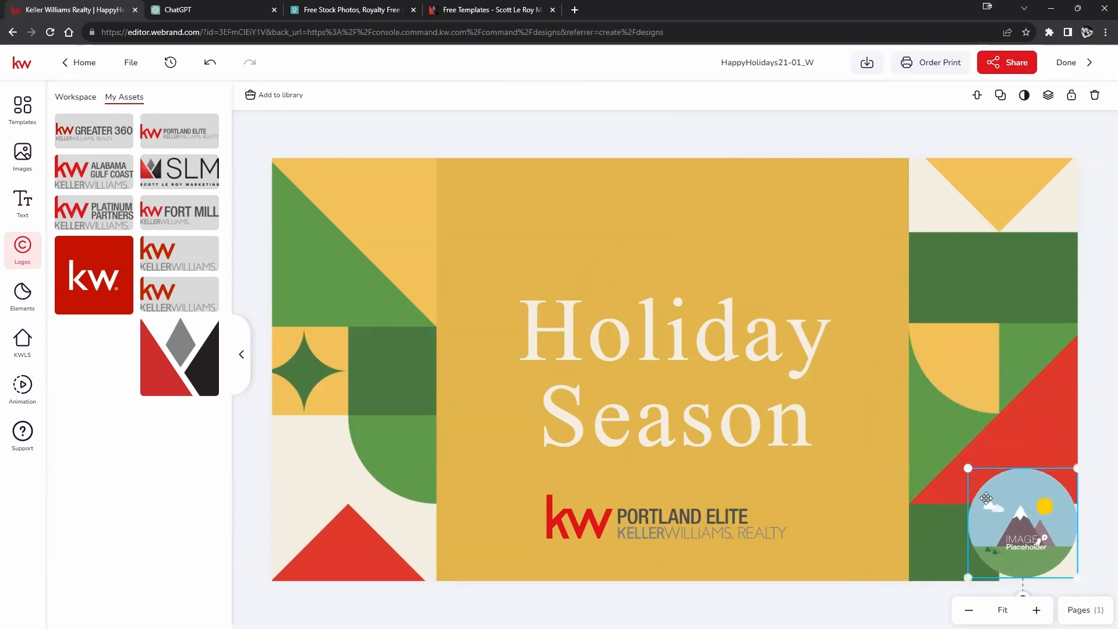
drag(991, 521, 982, 516)
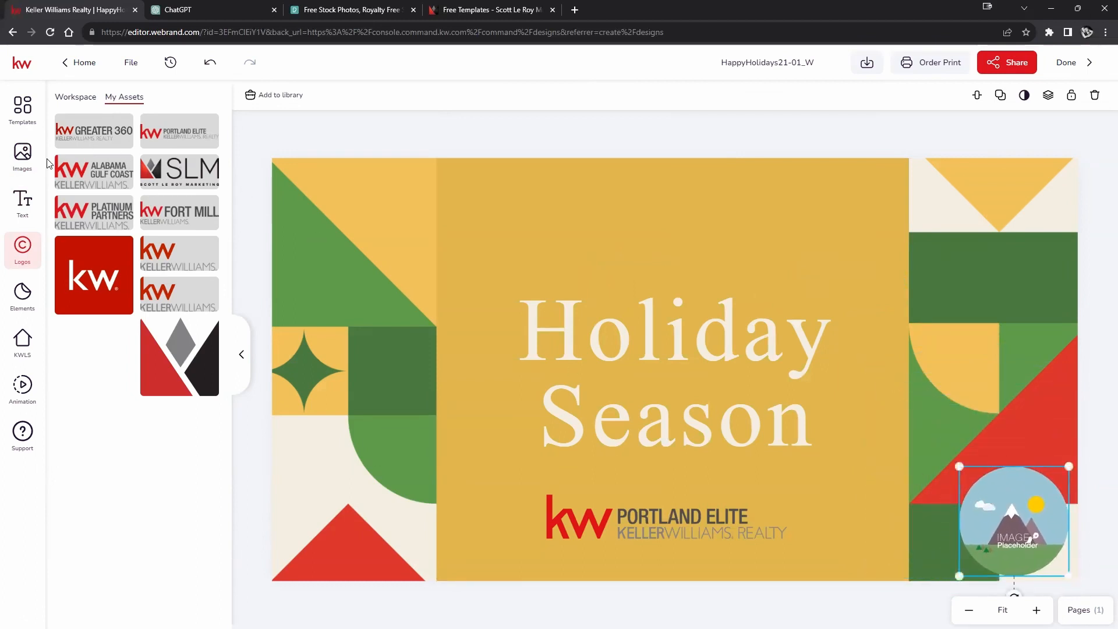
Step: Fill the circular frame with the portrait of the man in the black shirt from the personal image assets
click(23, 154)
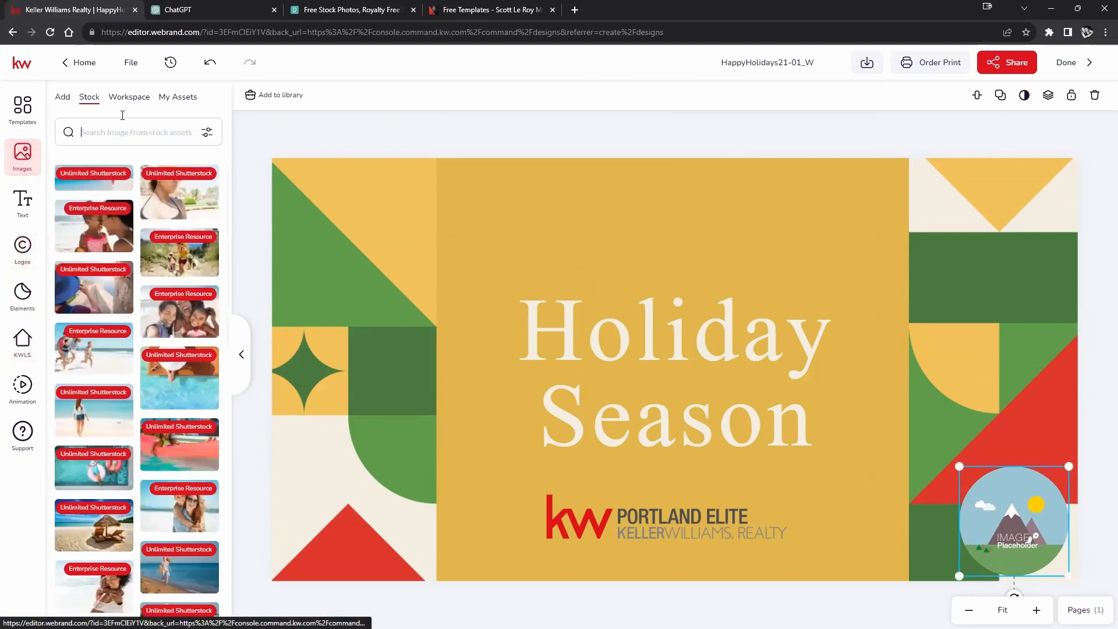
click(186, 99)
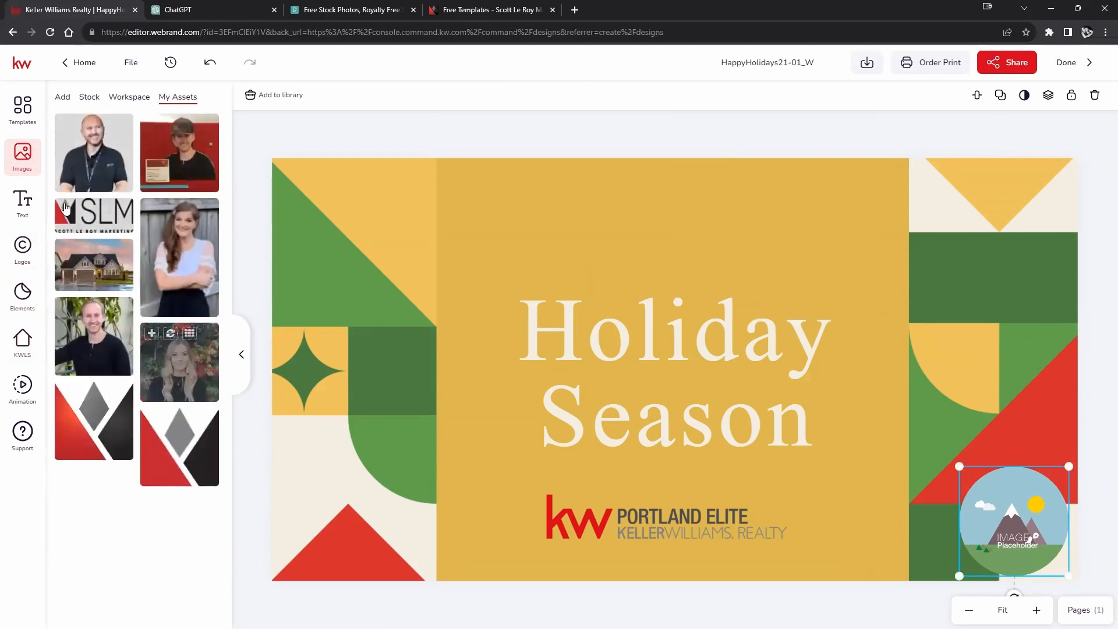
drag(99, 341, 1013, 520)
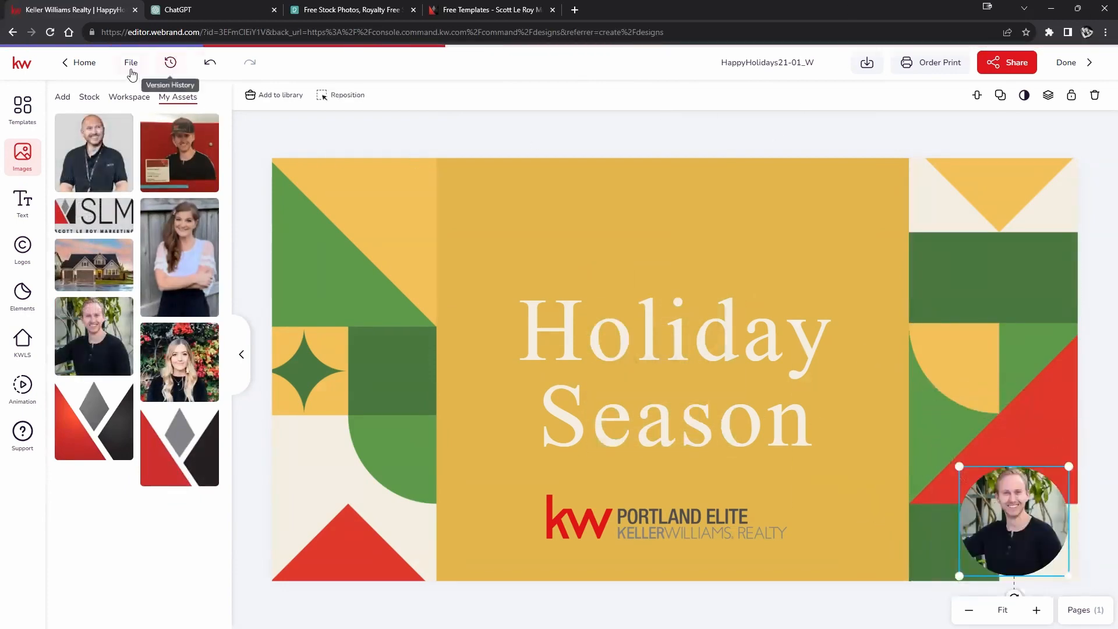
Step: Save the Holiday Season design and leave the editor, reloading the page and going back to the template gallery
click(131, 62)
click(154, 110)
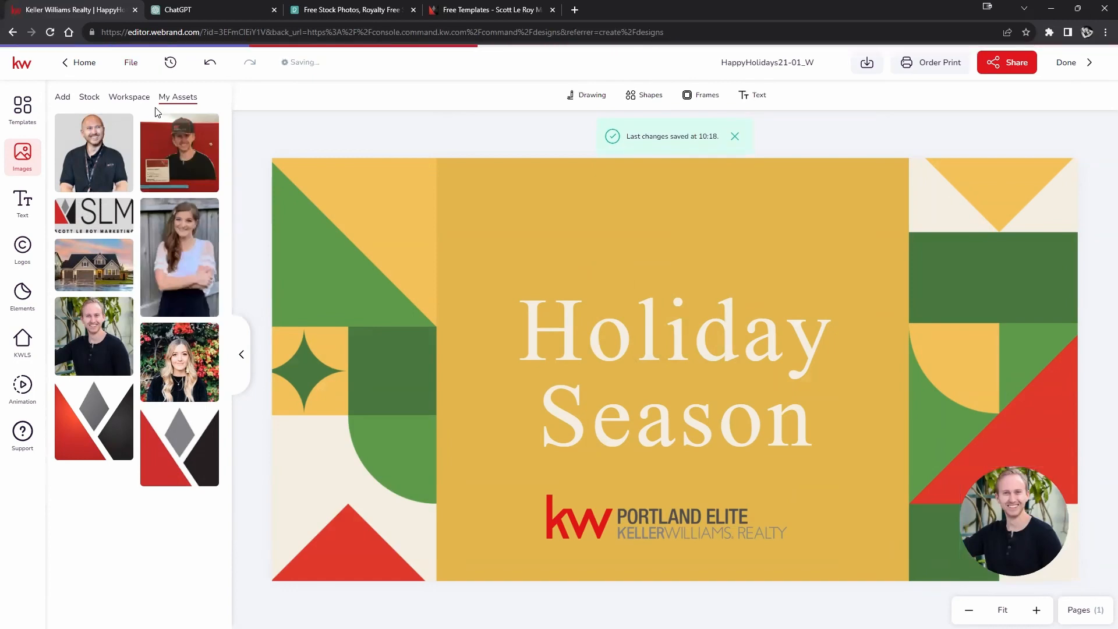
click(1065, 62)
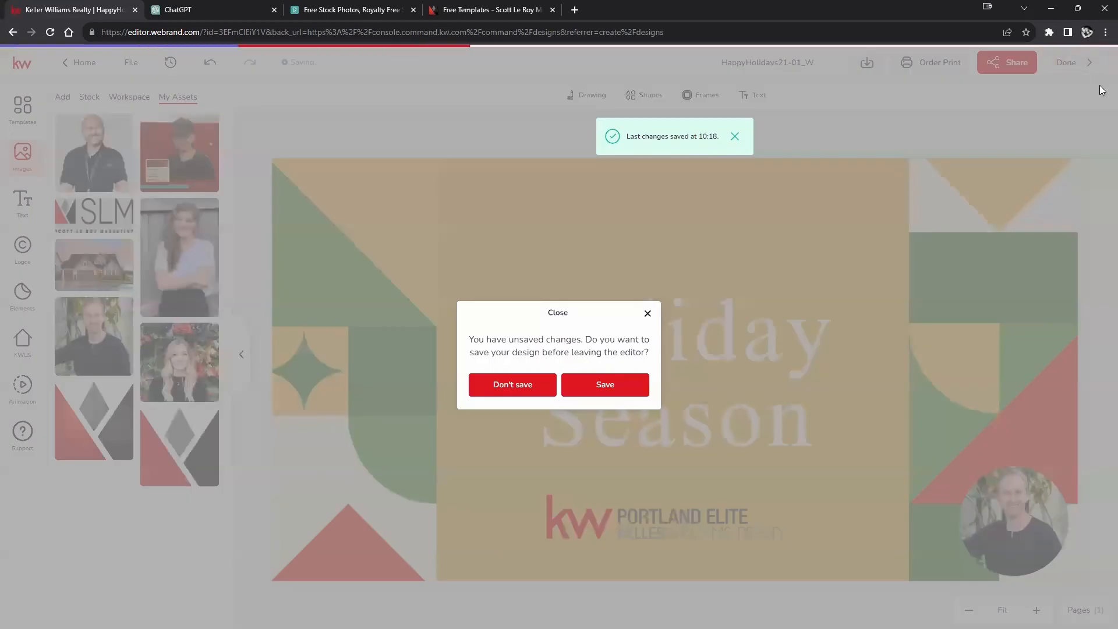
click(585, 385)
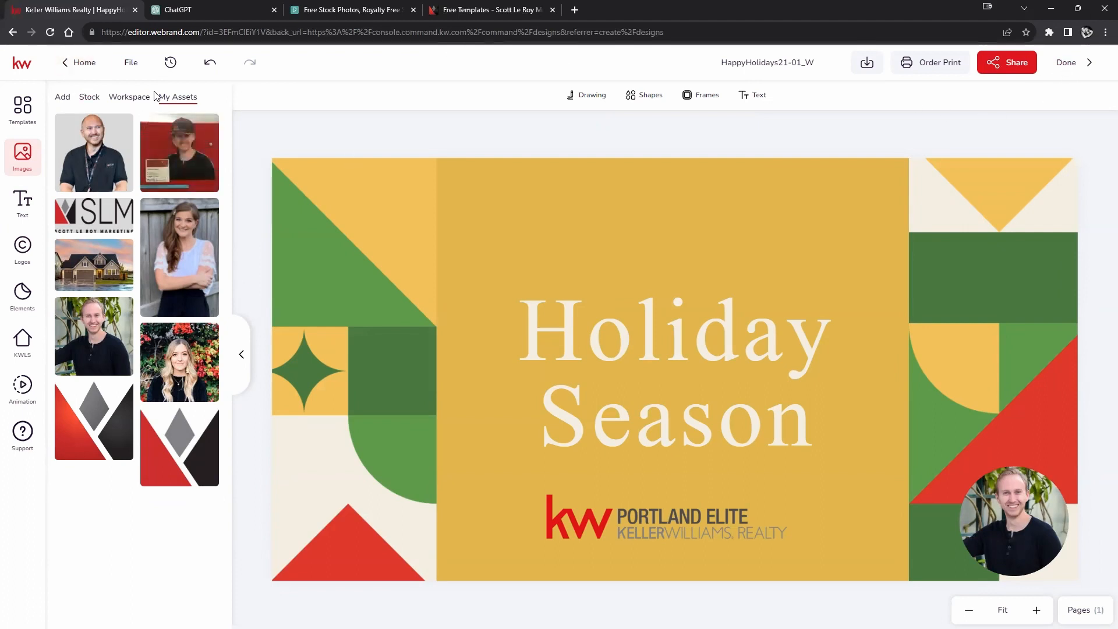
click(49, 33)
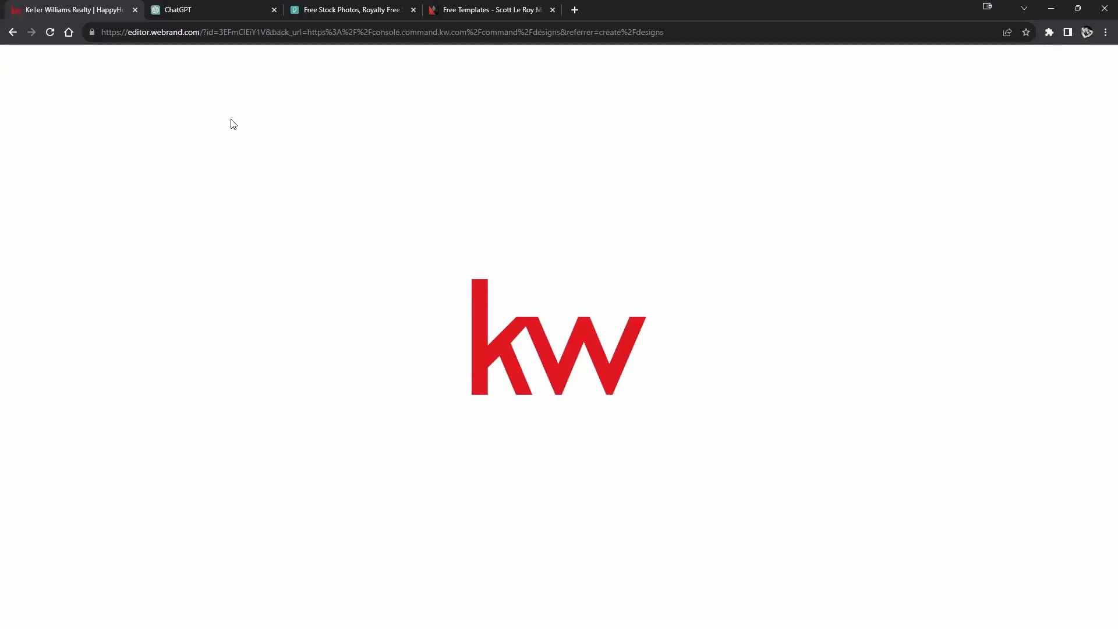
click(13, 33)
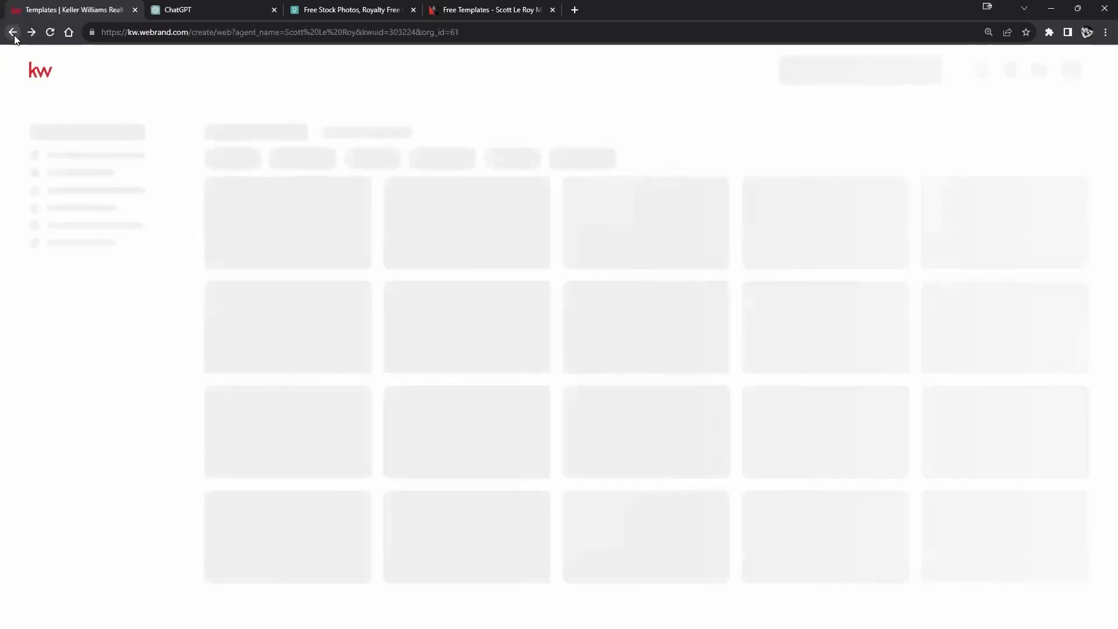
Step: Return to the Command Designs list and reload it
click(13, 34)
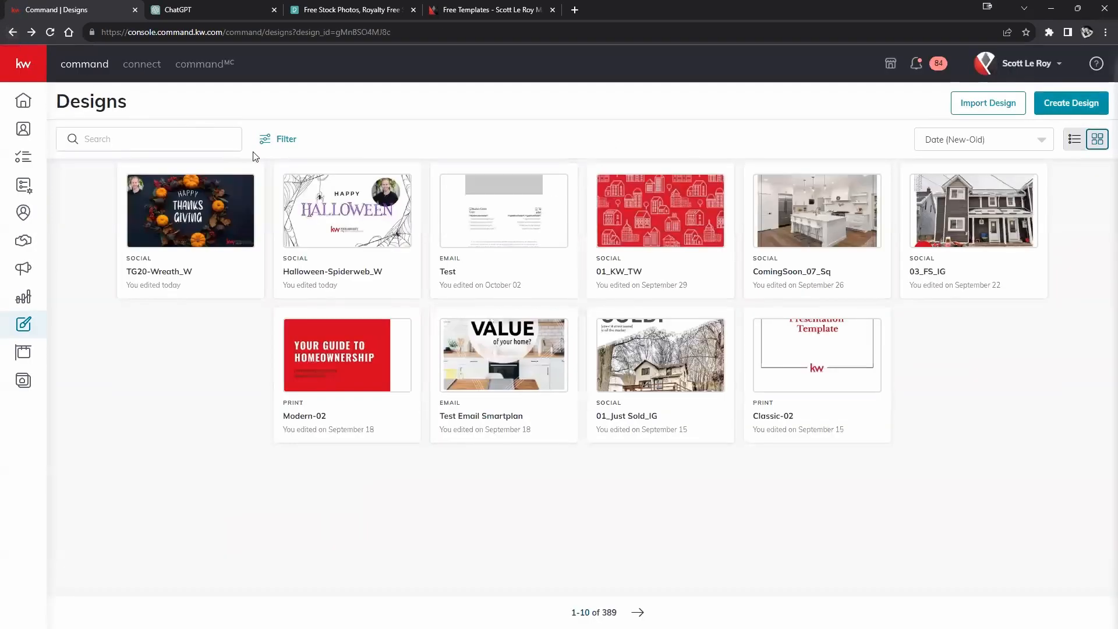
click(55, 32)
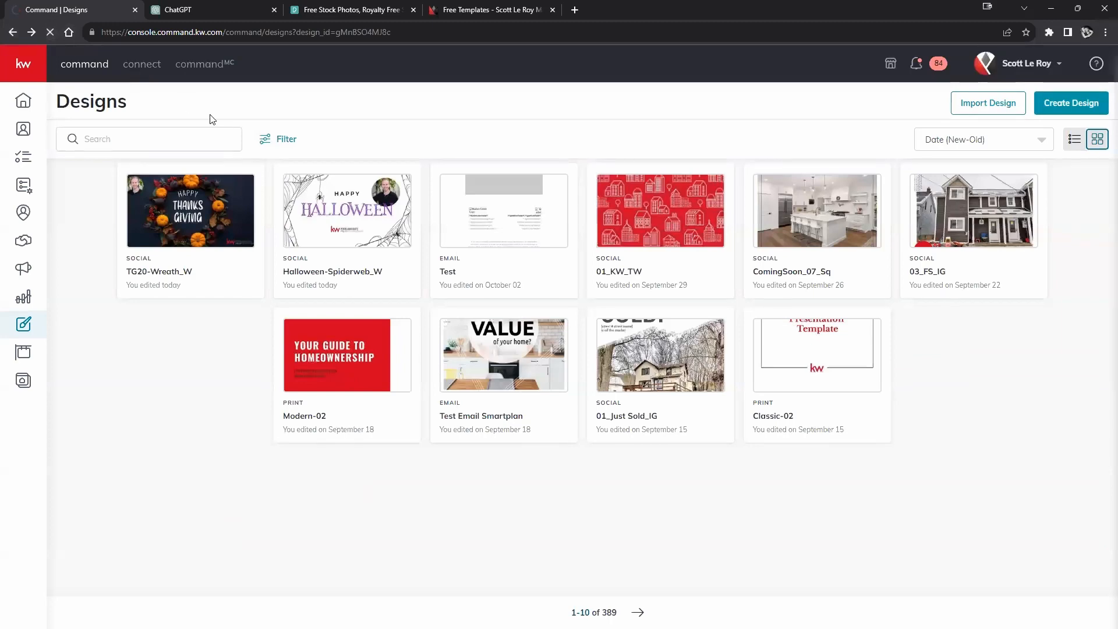
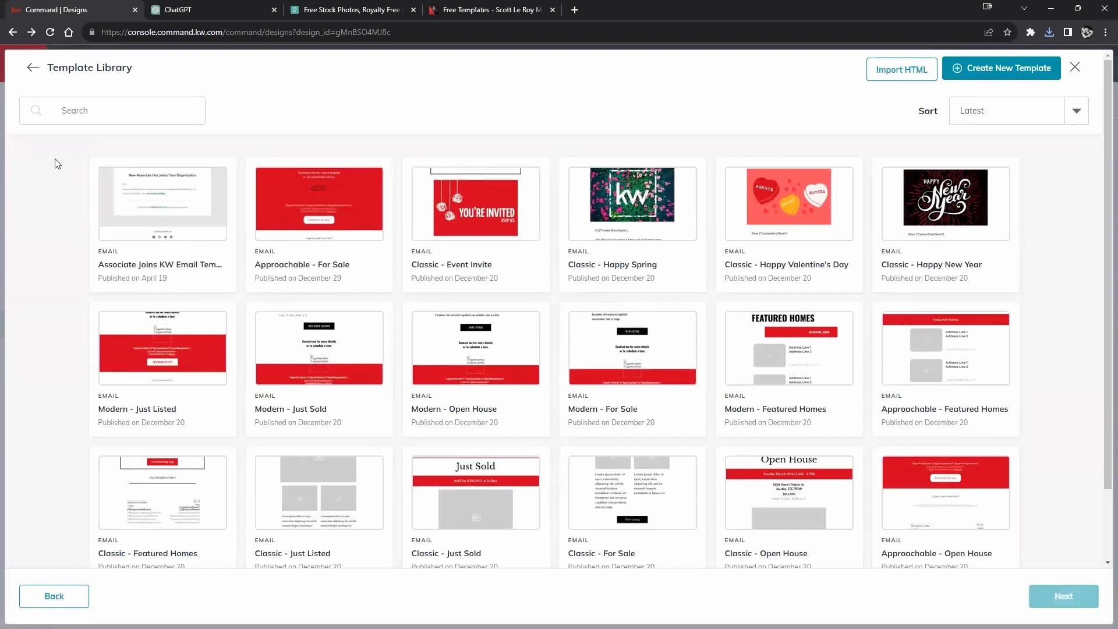
Step: Search the email template library for Halloween designs, and go back to the Designs list
click(75, 111)
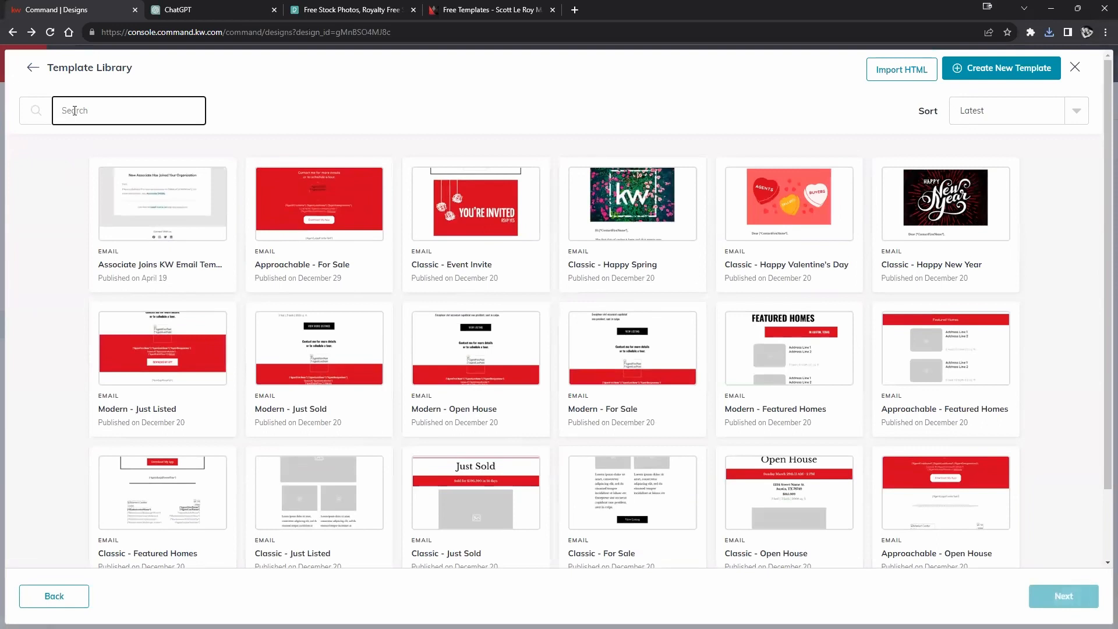
text(Halloween)
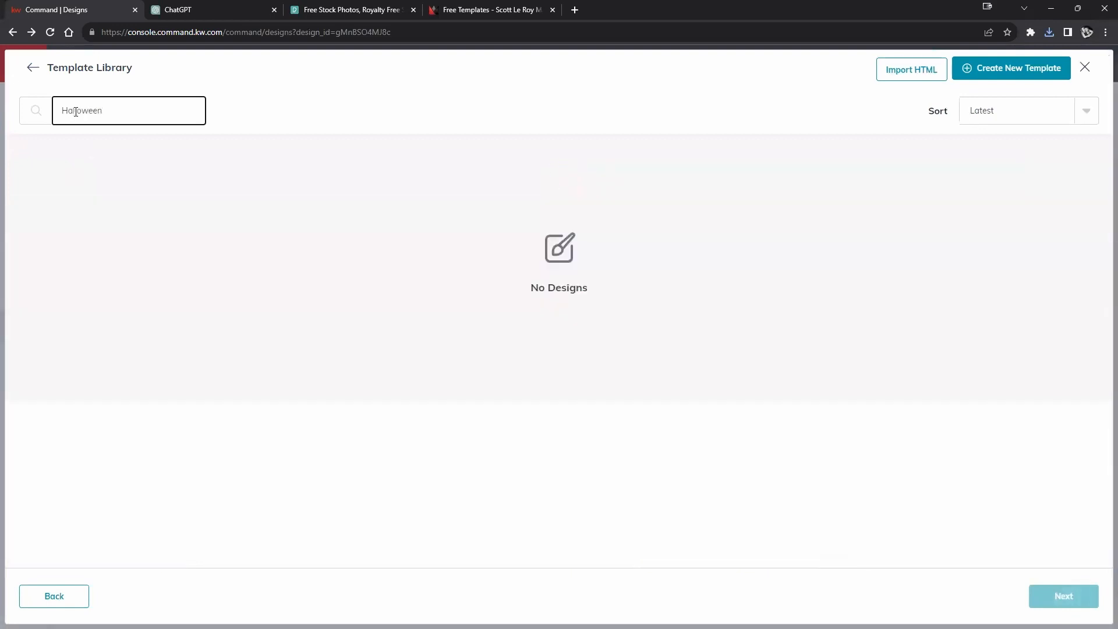
double_click(76, 111)
text(ober)
click(33, 68)
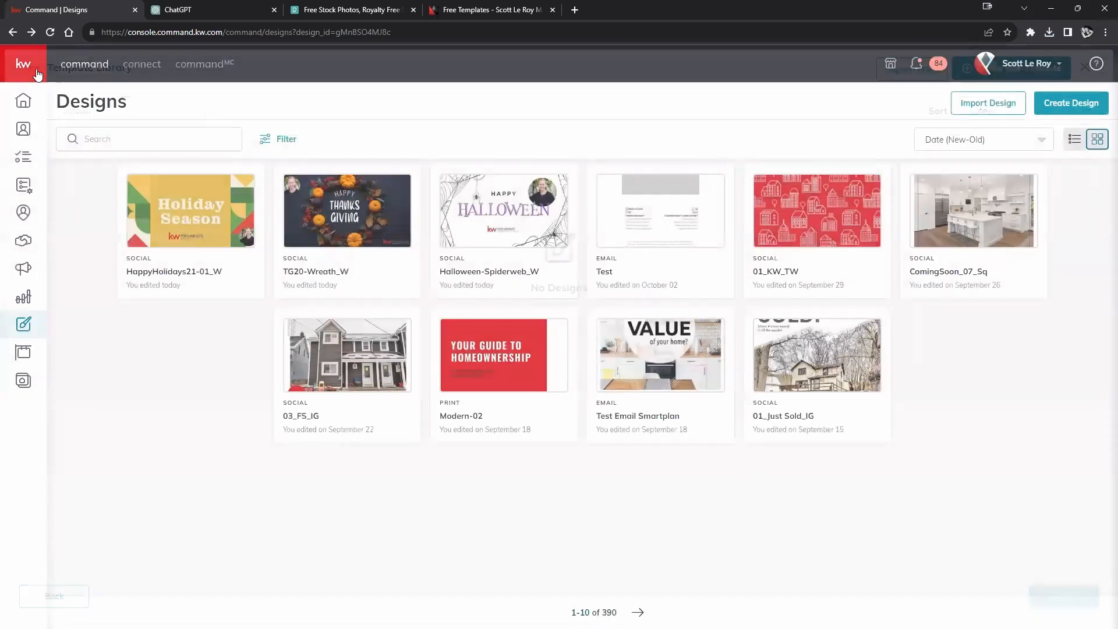
Step: Create a new email design from the Classic - Happy New Year template
click(1072, 105)
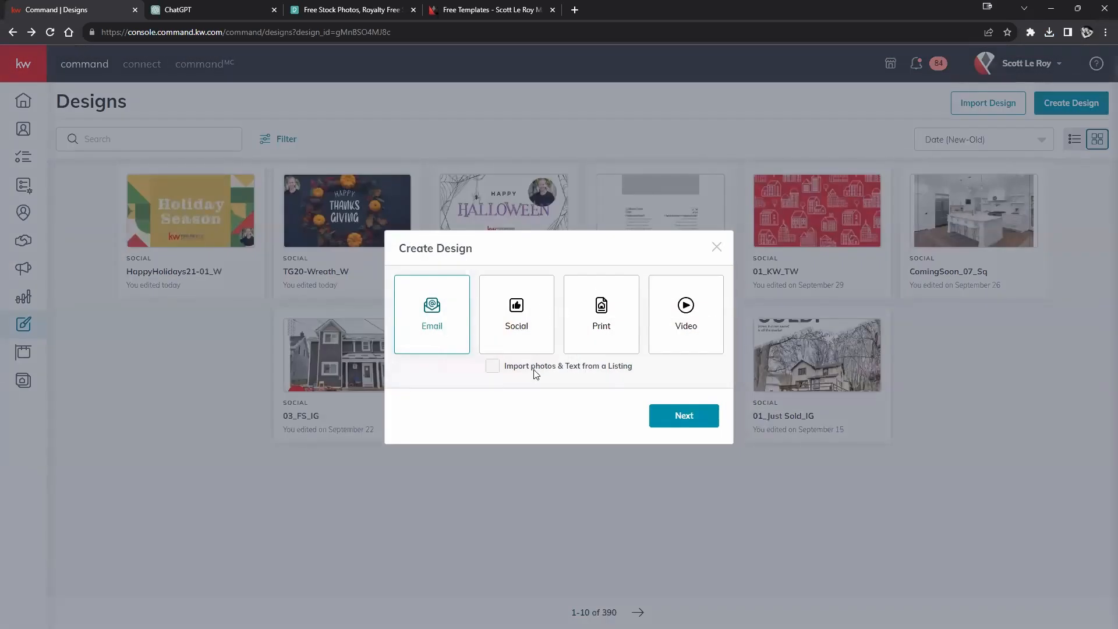
click(687, 415)
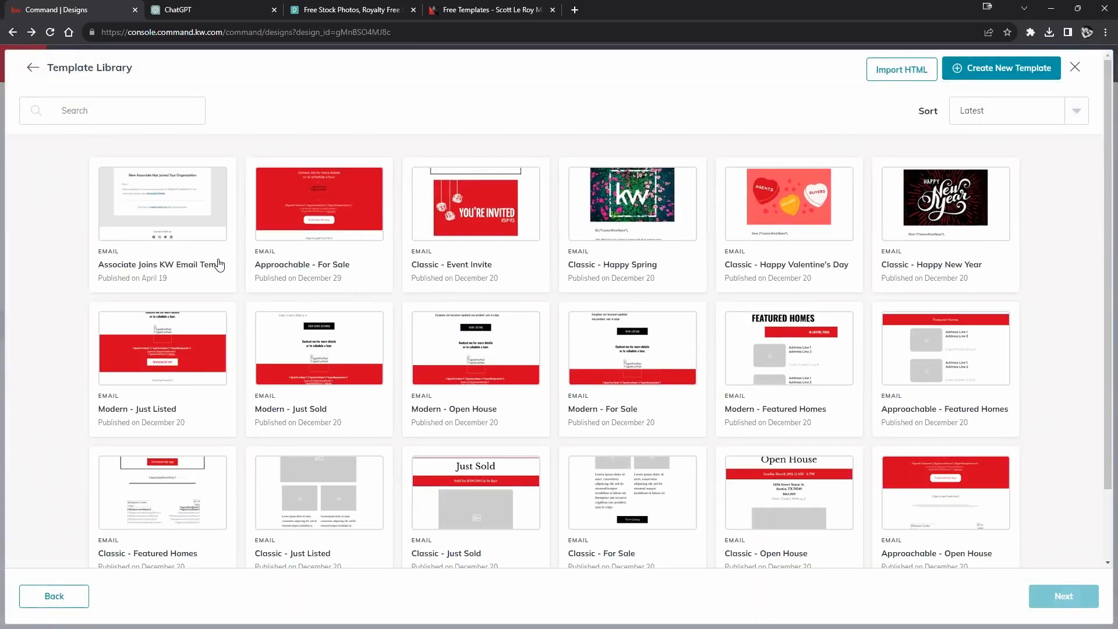
scroll(678, 266, down, 2)
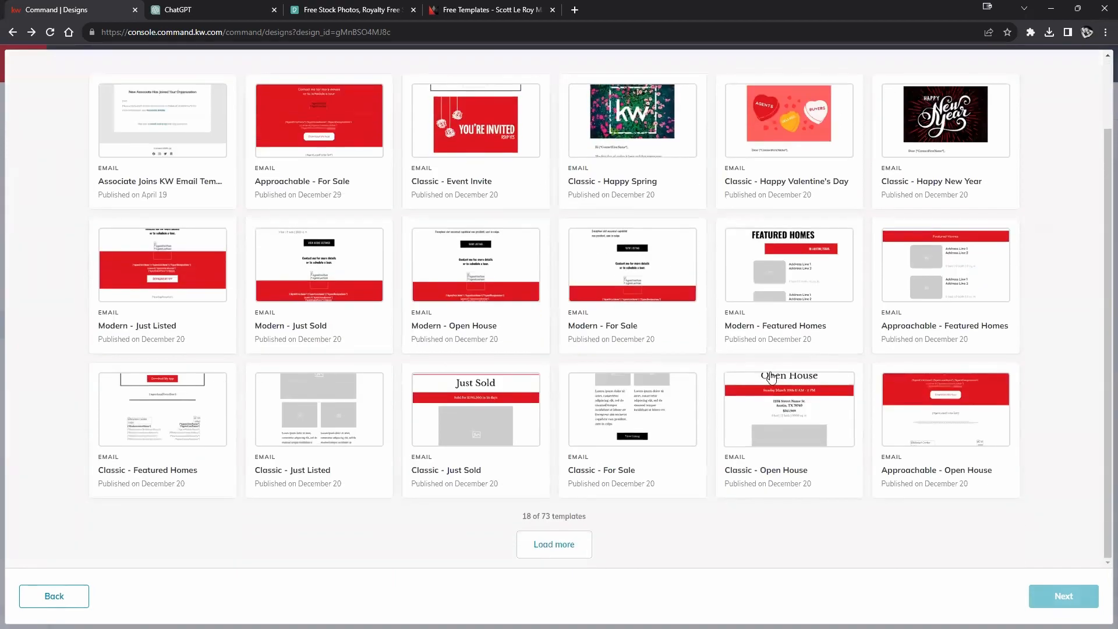
scroll(817, 355, up, 2)
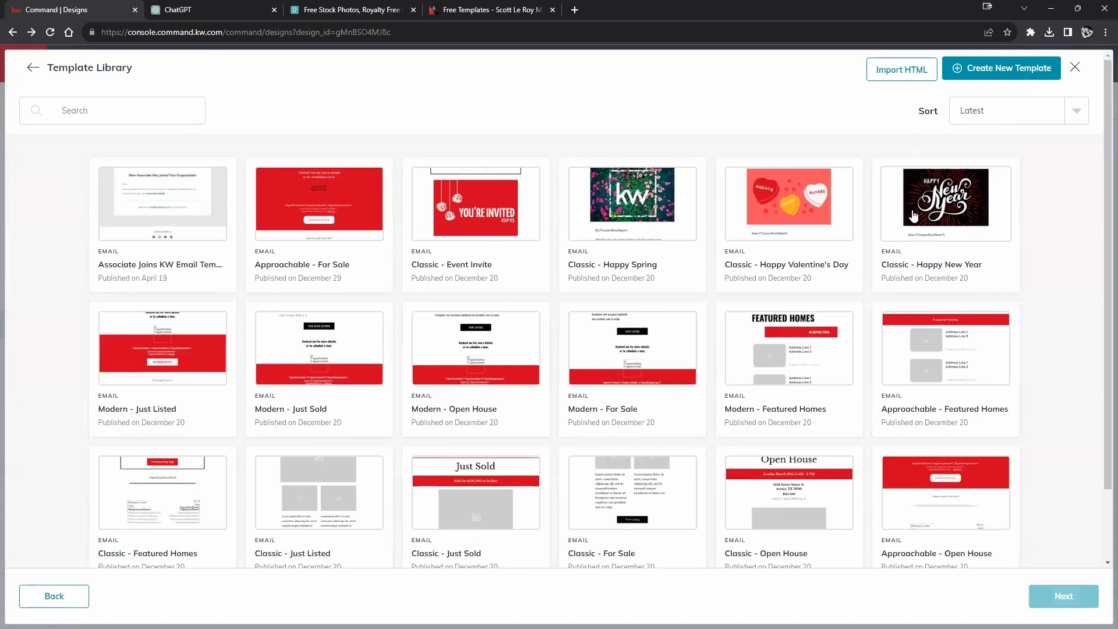
click(939, 186)
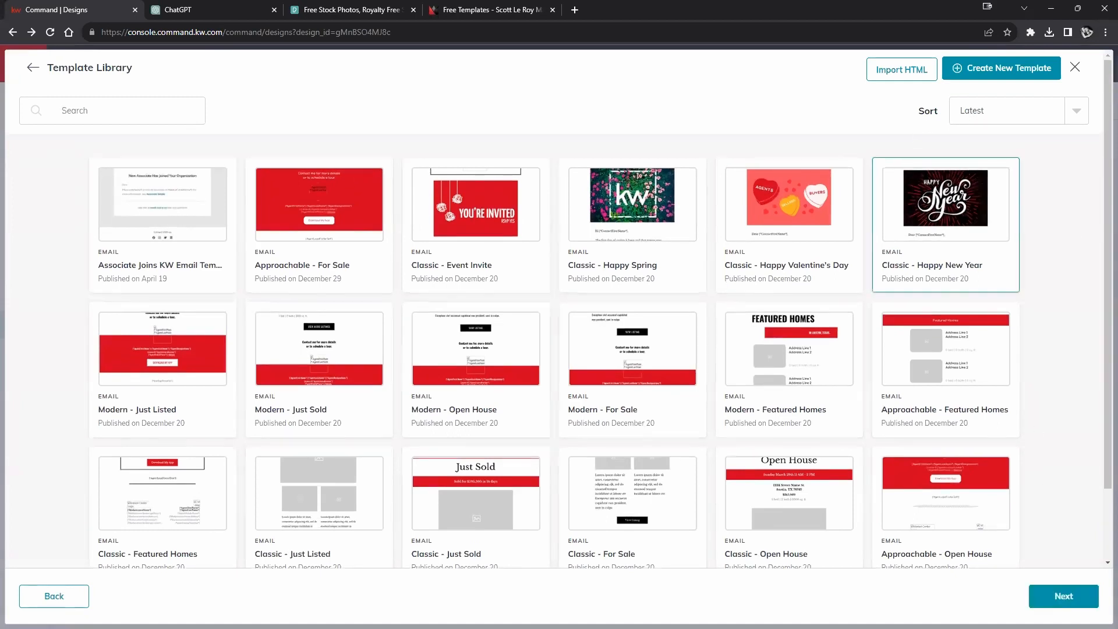
click(1051, 597)
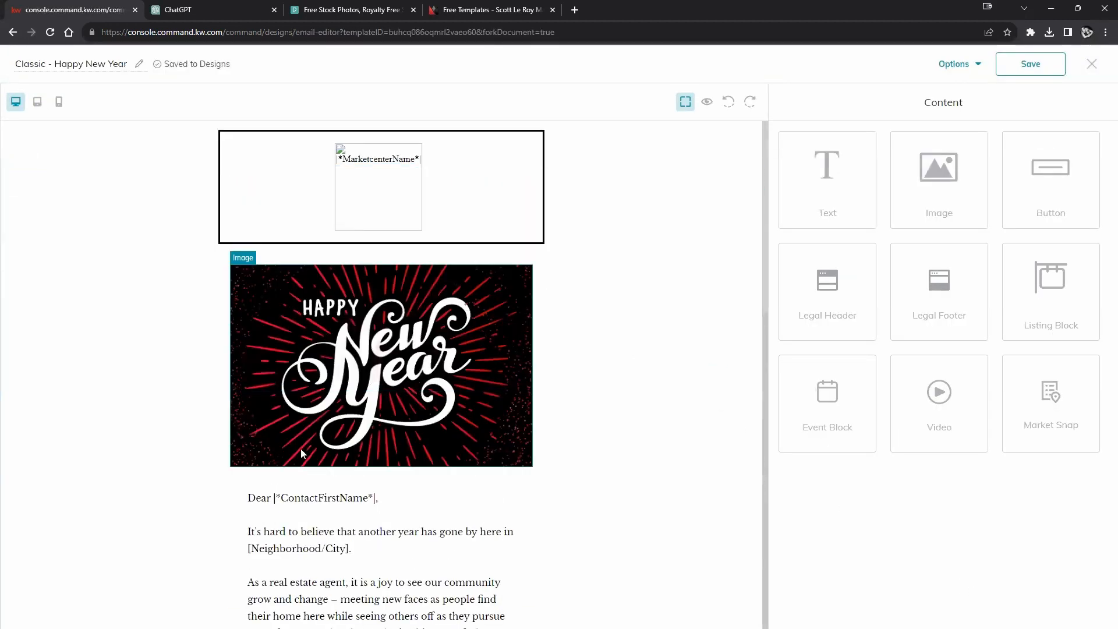
Step: Review the email template from its header to its legal footer, checking the market center and agent placeholders
scroll(503, 338, down, 2)
scroll(505, 341, down, 10)
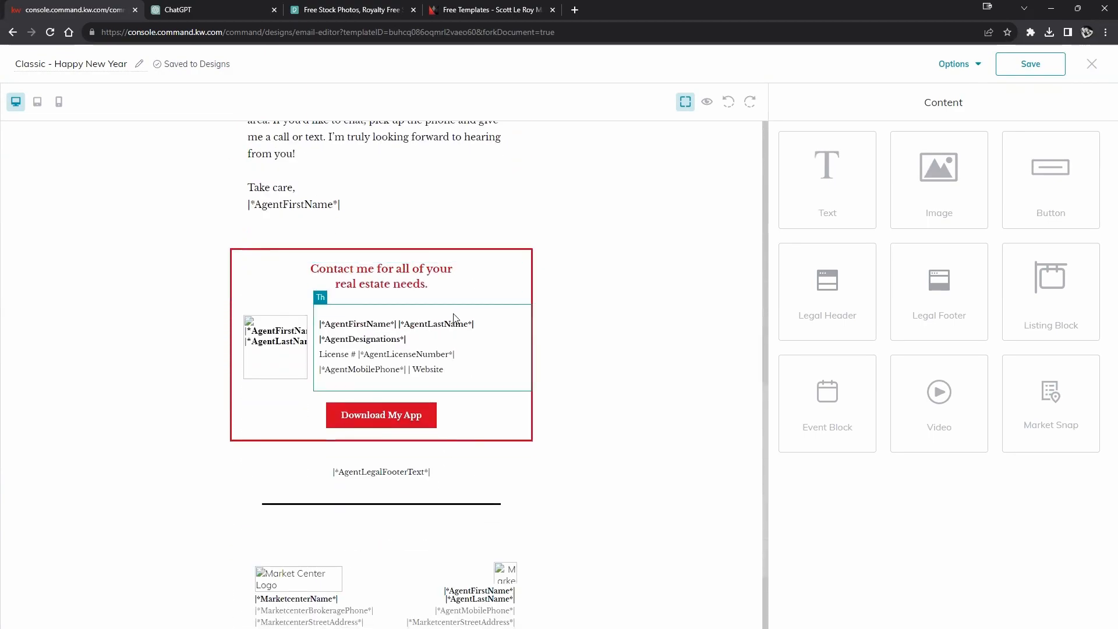
scroll(525, 305, down, 2)
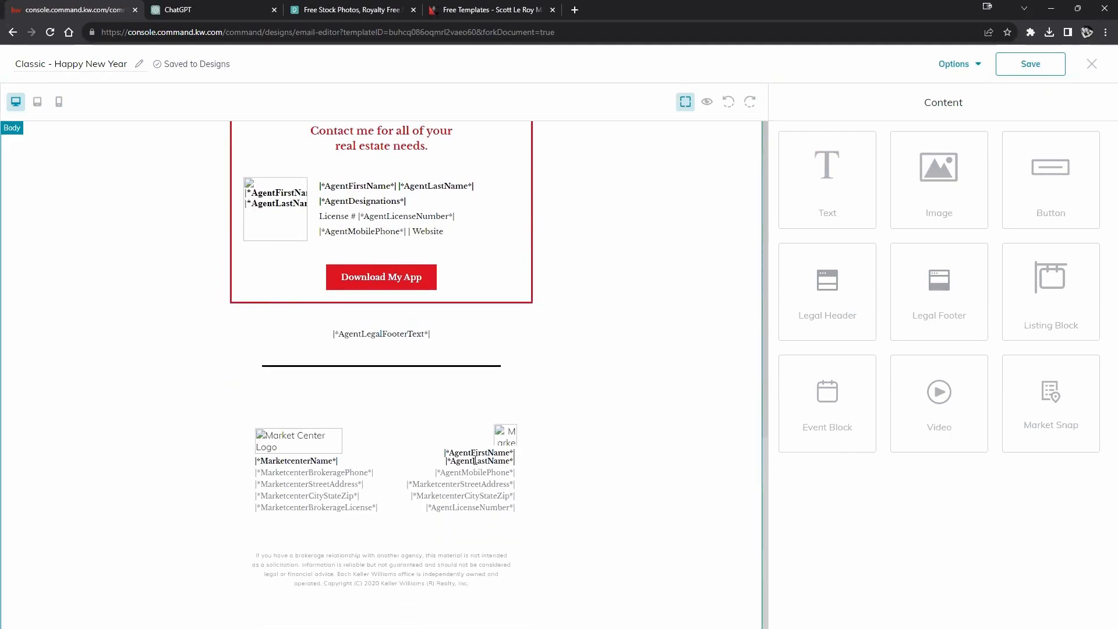
scroll(475, 461, up, 10)
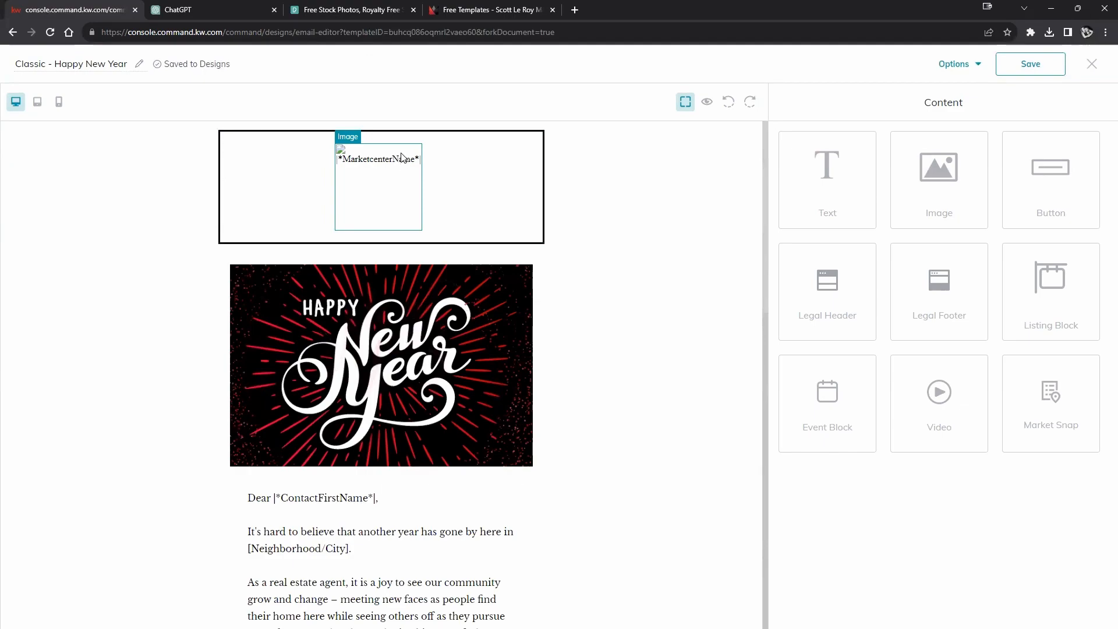
scroll(402, 160, down, 12)
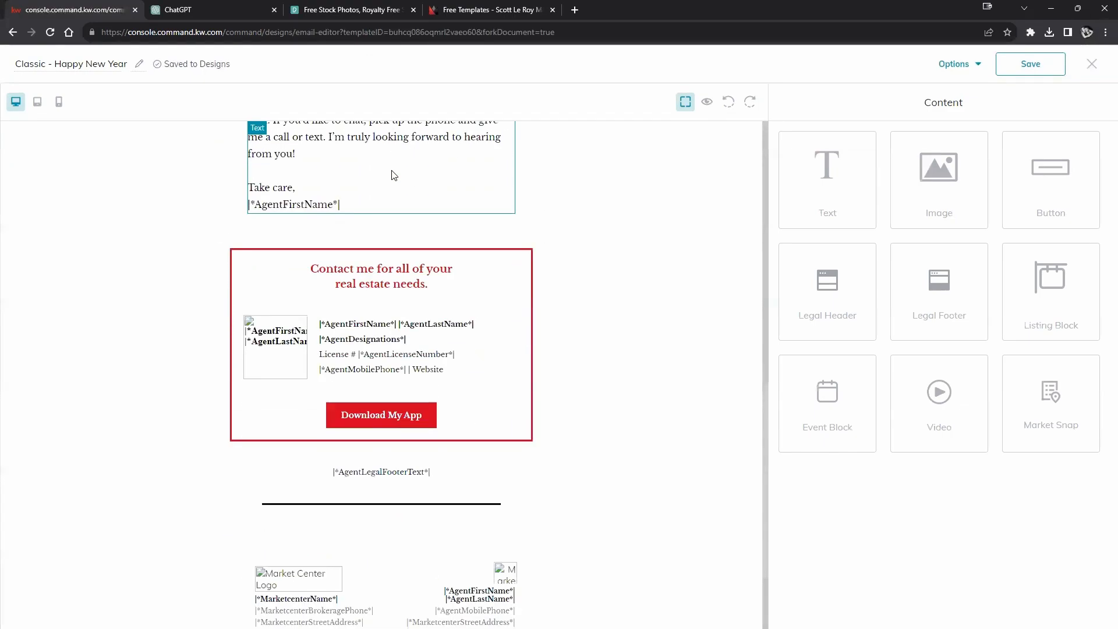
Step: Preview the email to examine how the logo, signature and contact details fill in, and return to the editor
click(708, 103)
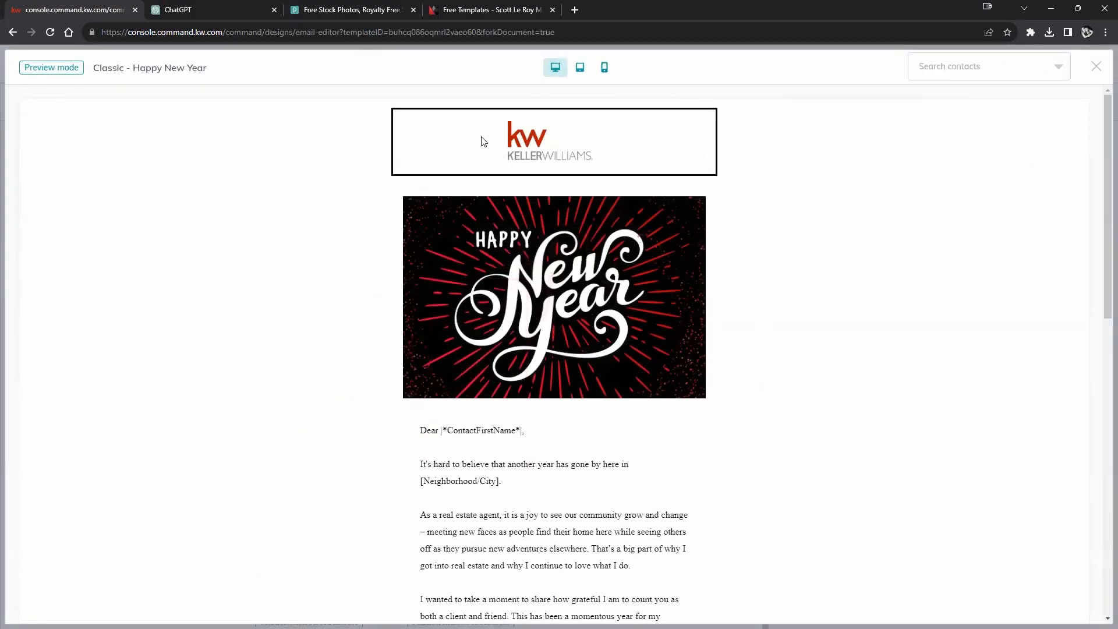
scroll(665, 311, down, 10)
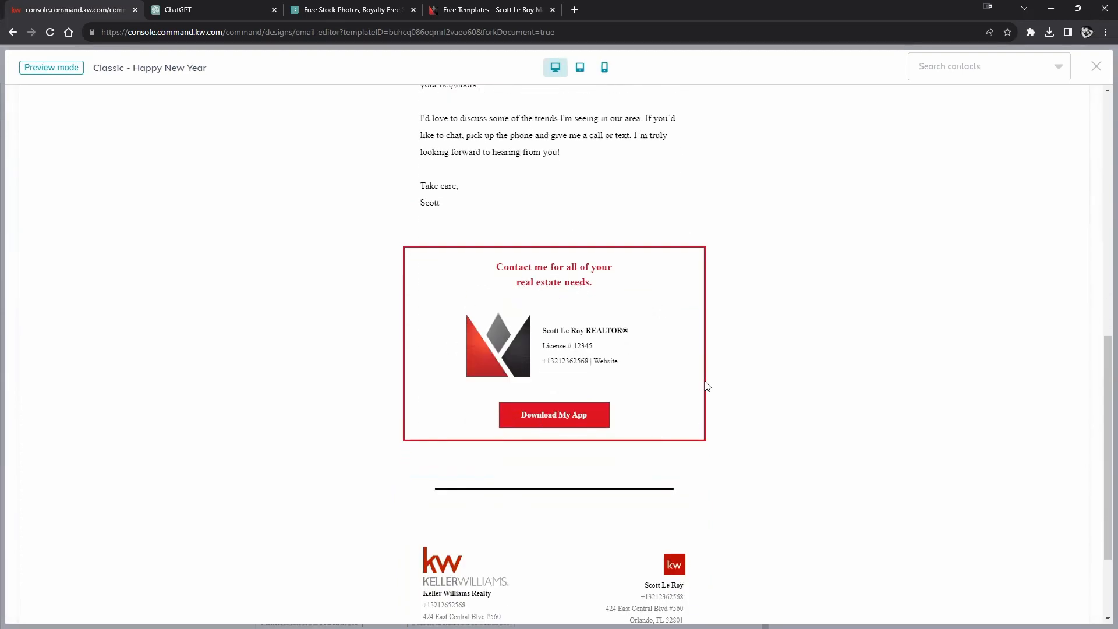
scroll(585, 378, down, 2)
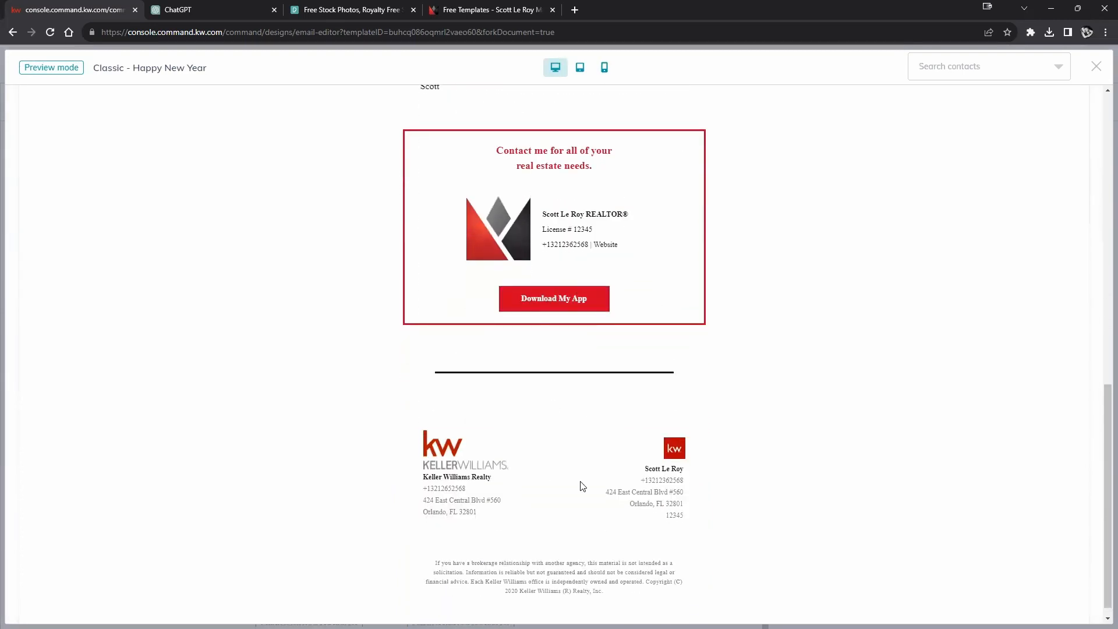
scroll(682, 415, up, 2)
scroll(682, 415, up, 5)
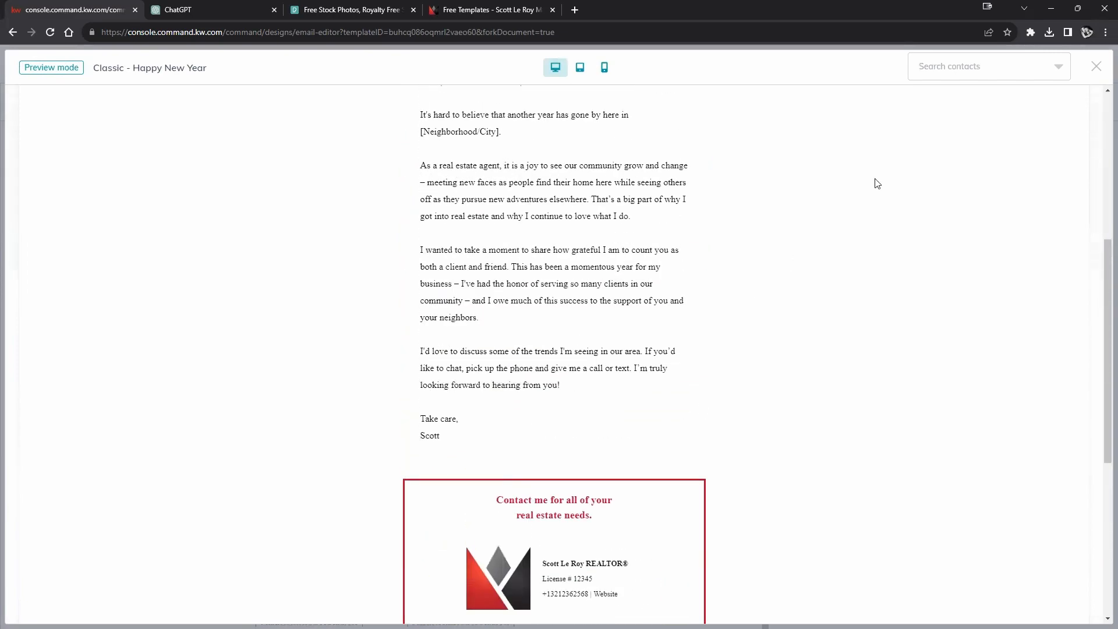
click(1098, 69)
scroll(618, 535, up, 12)
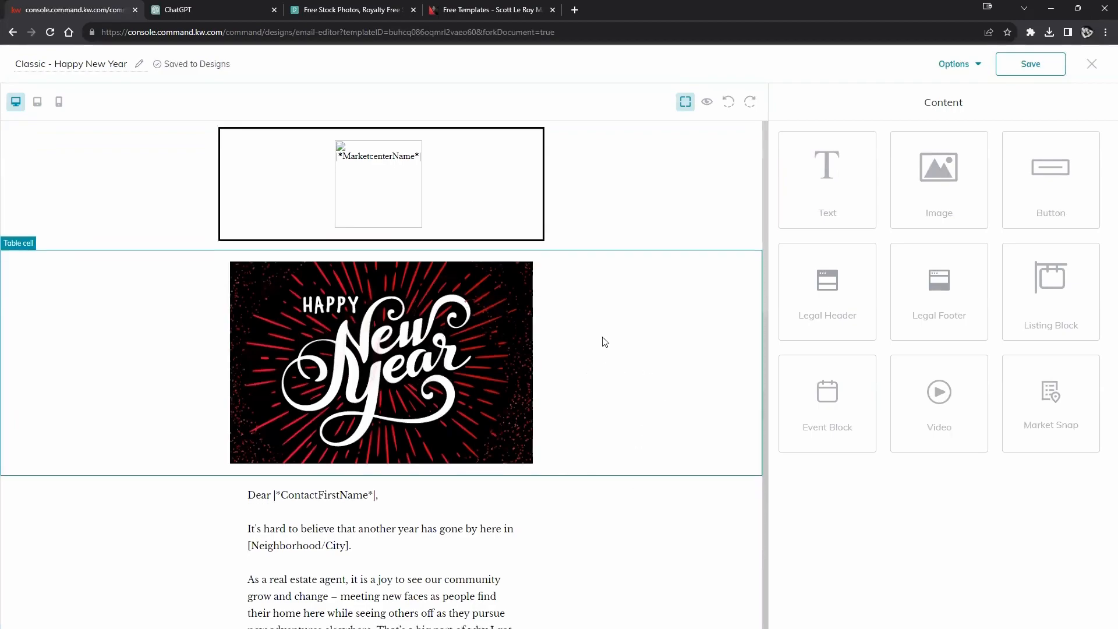
Step: Try to replace the Happy New Year image by uploading the TG20-Wreath_W file from the Desktop folder
scroll(603, 340, down, 4)
scroll(603, 335, down, 2)
scroll(597, 334, up, 5)
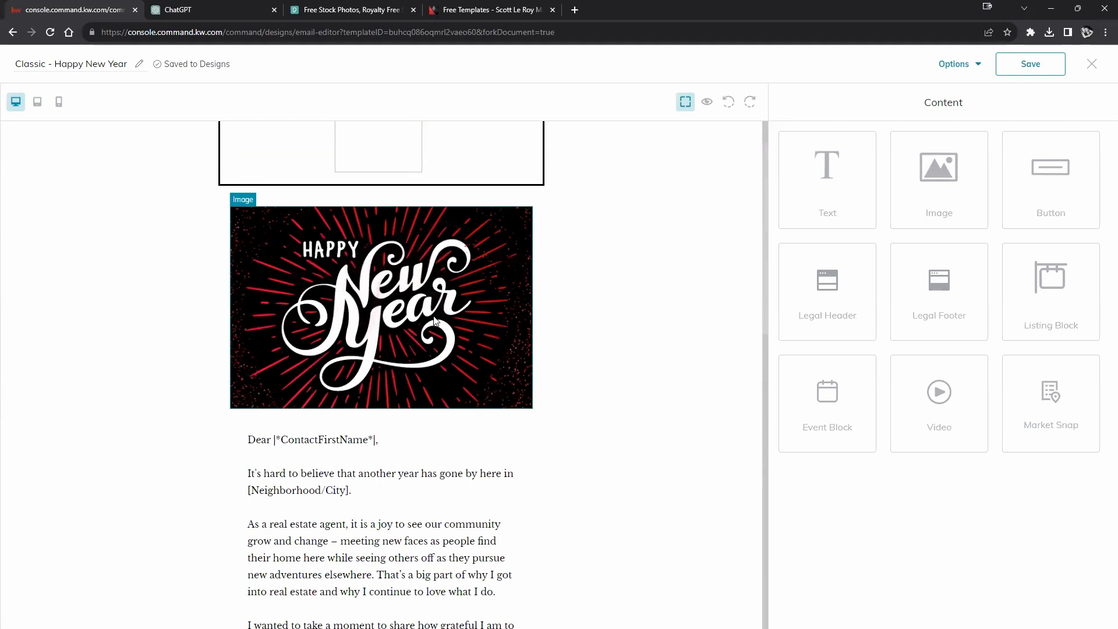
click(435, 321)
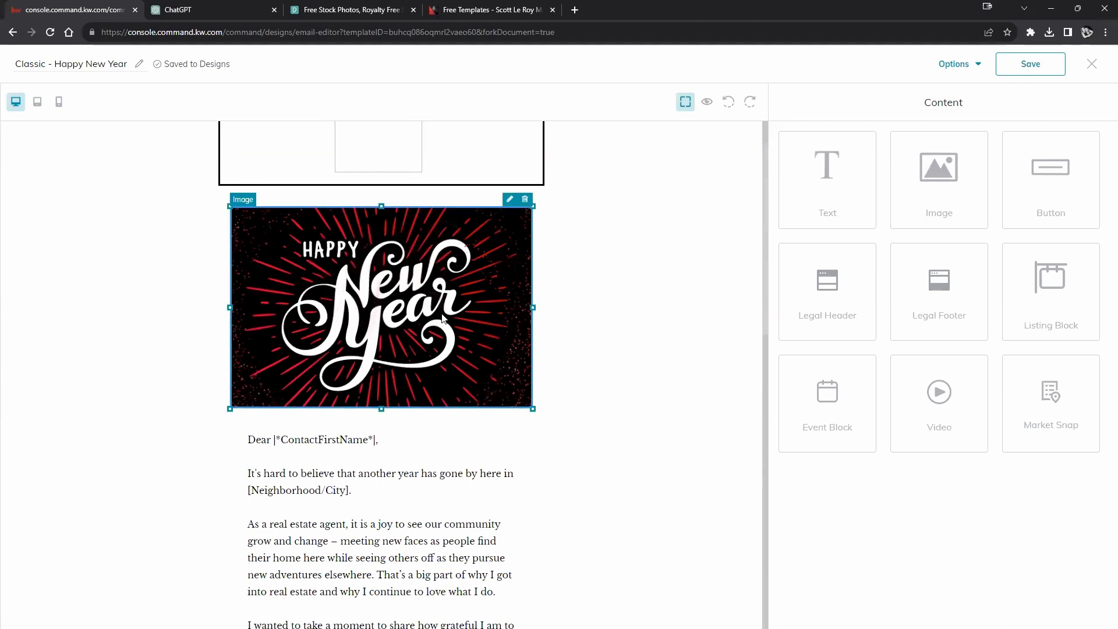
click(509, 200)
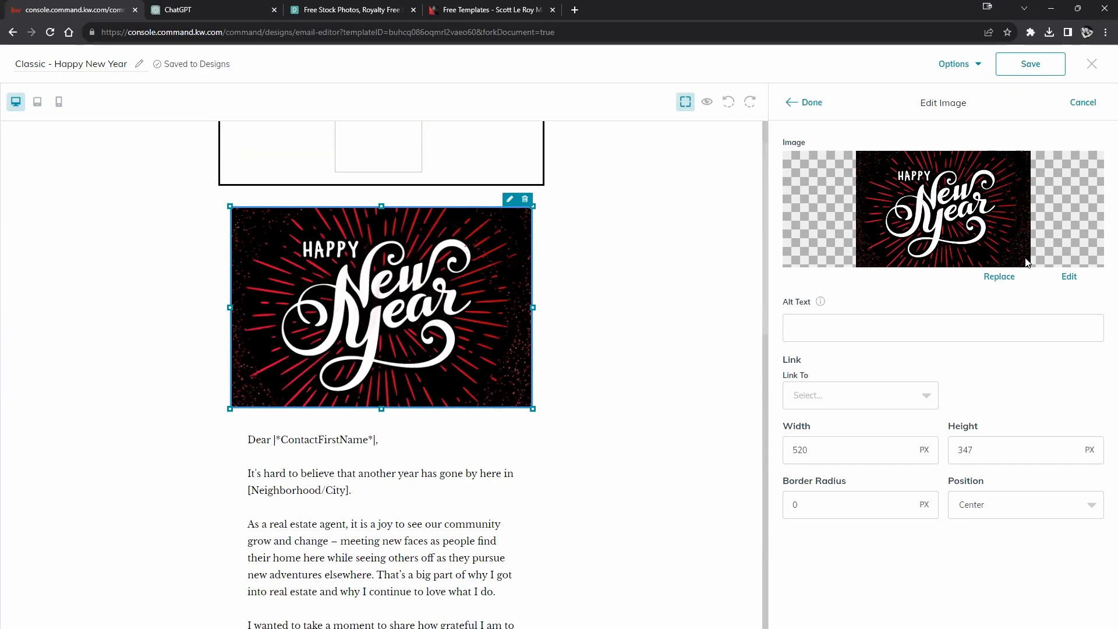
click(999, 278)
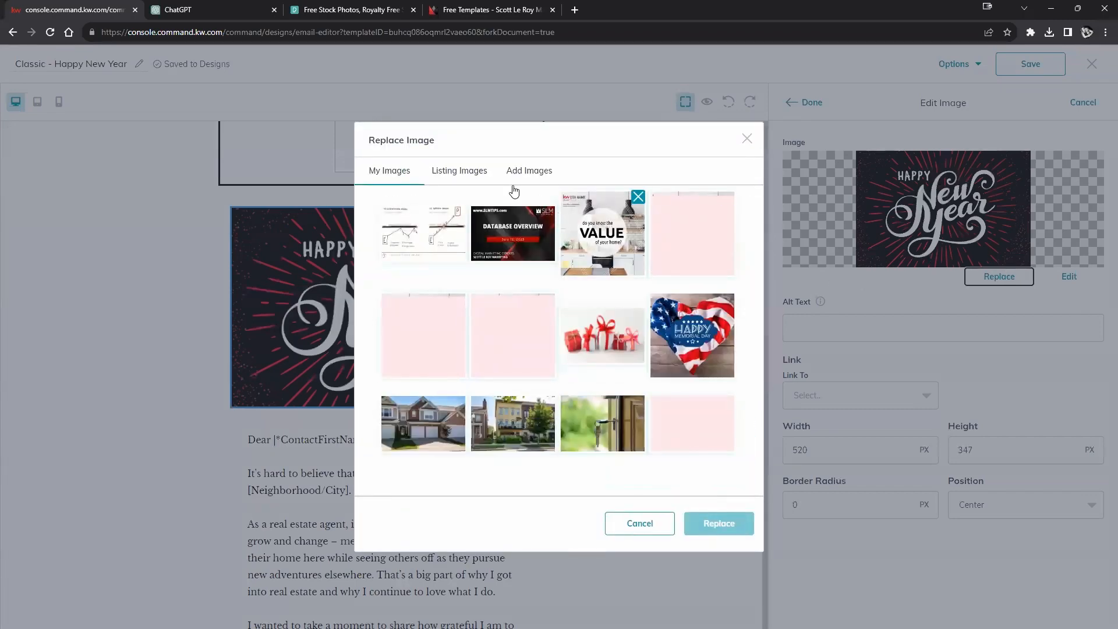
click(524, 172)
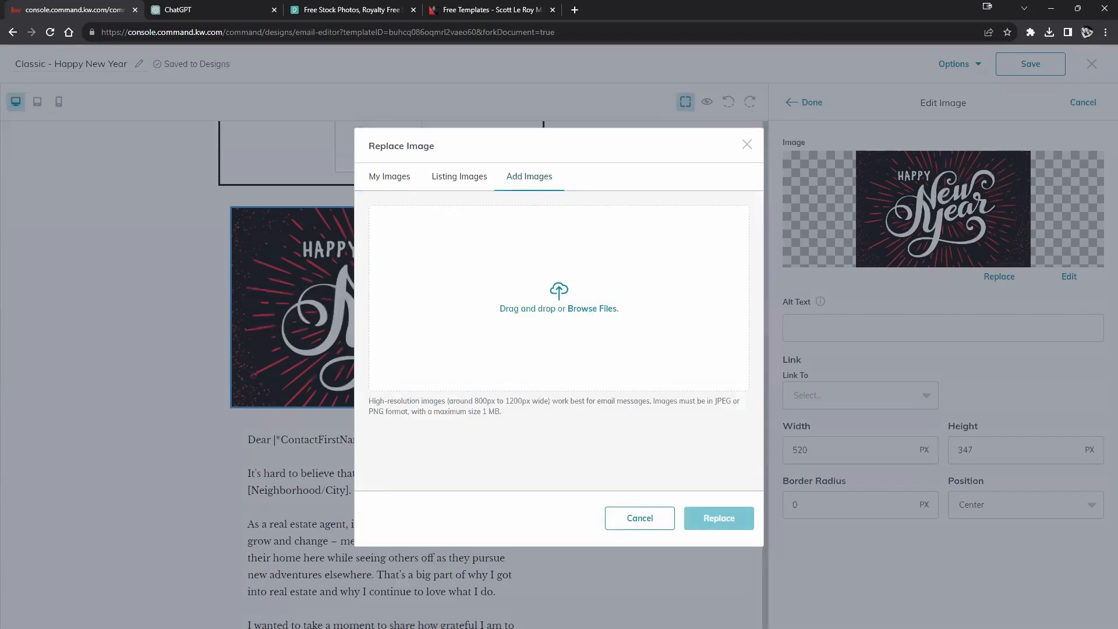
drag(751, 262, 549, 314)
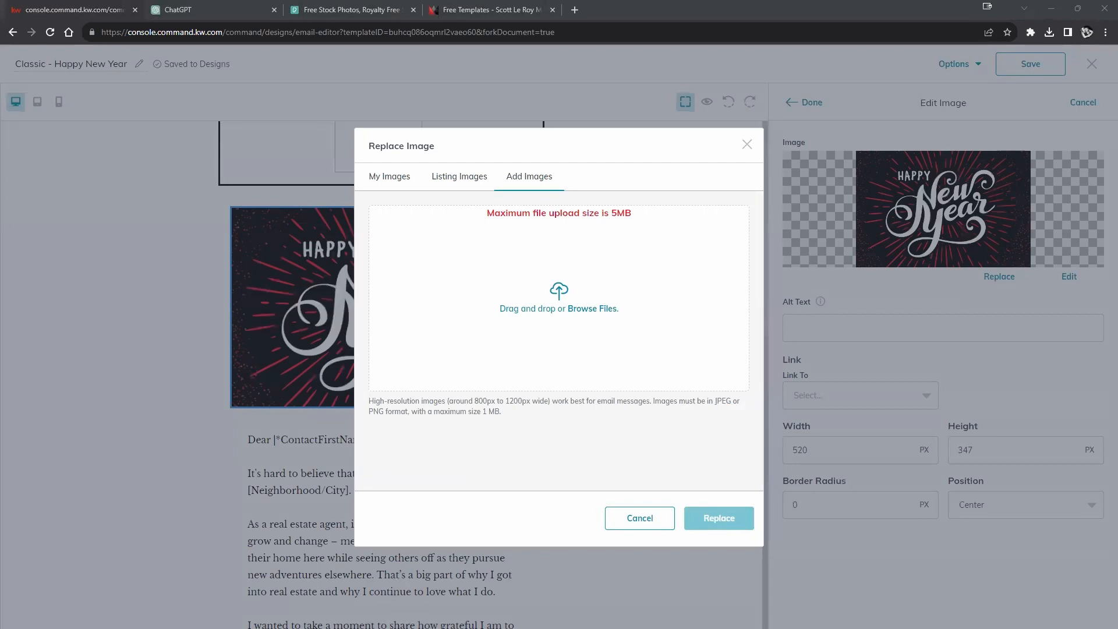
drag(1117, 106, 802, 106)
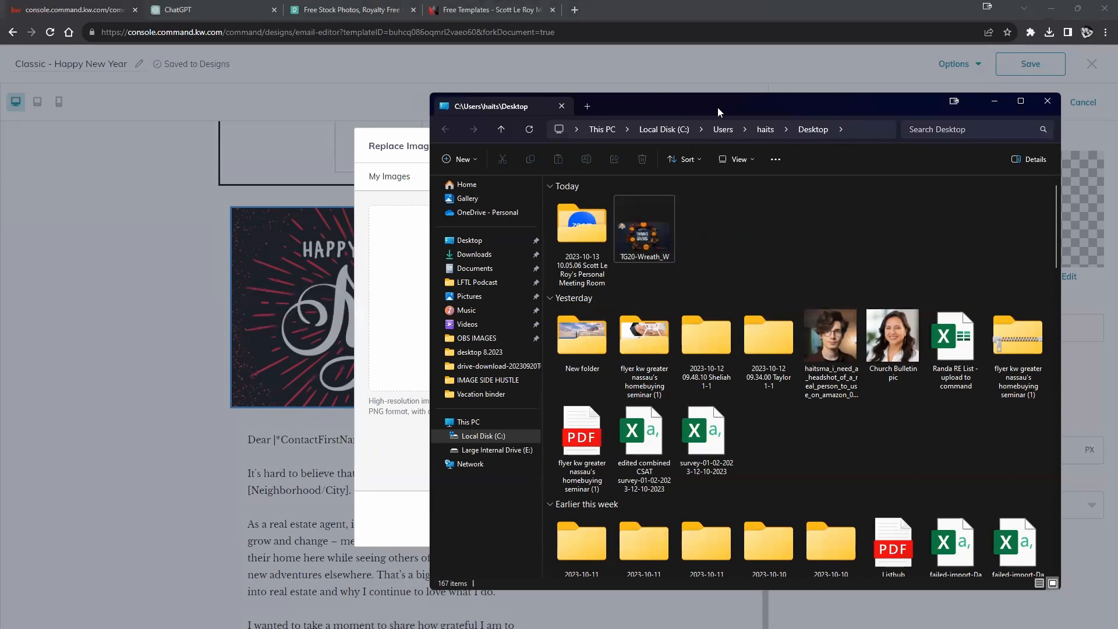
drag(718, 107, 1117, 107)
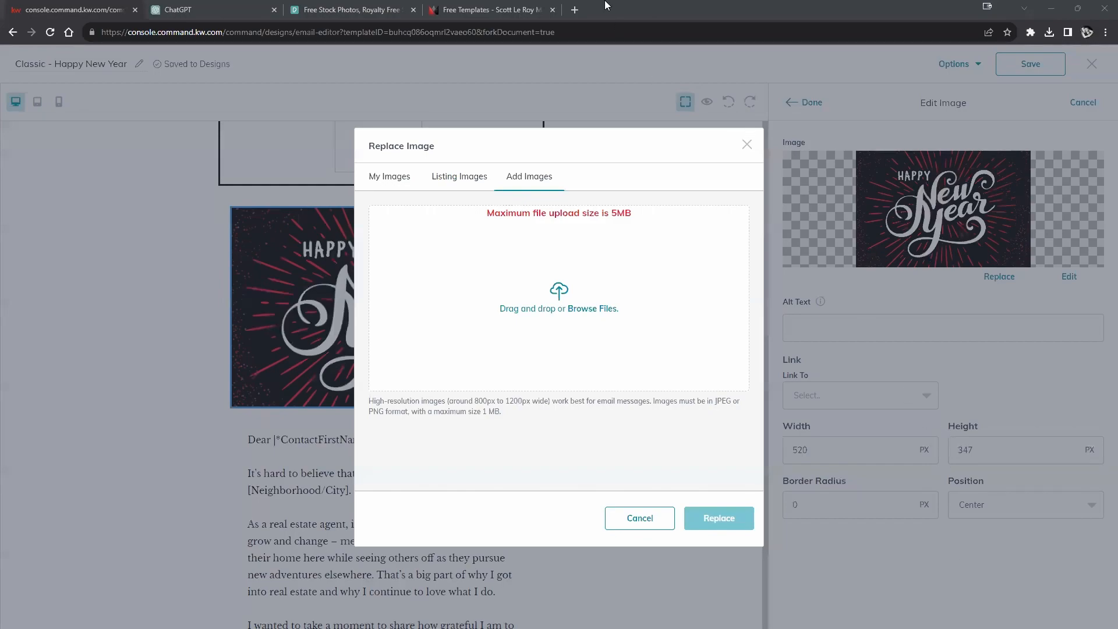
Step: Search the web for "image compressor" in a new browser tab and open the Optimizilla site
click(575, 10)
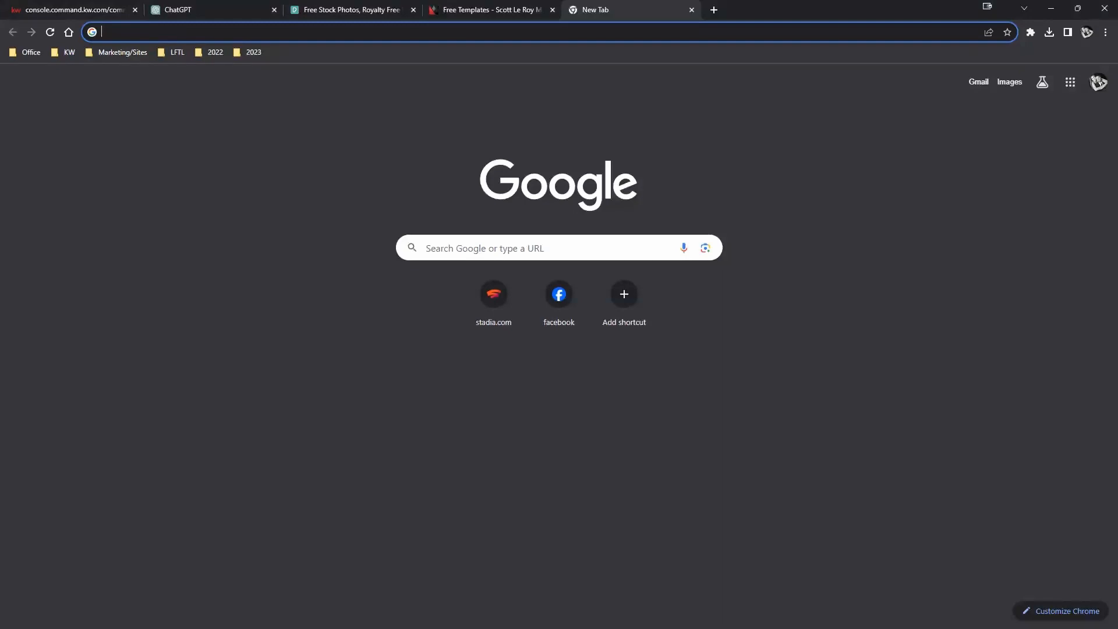
text(image )
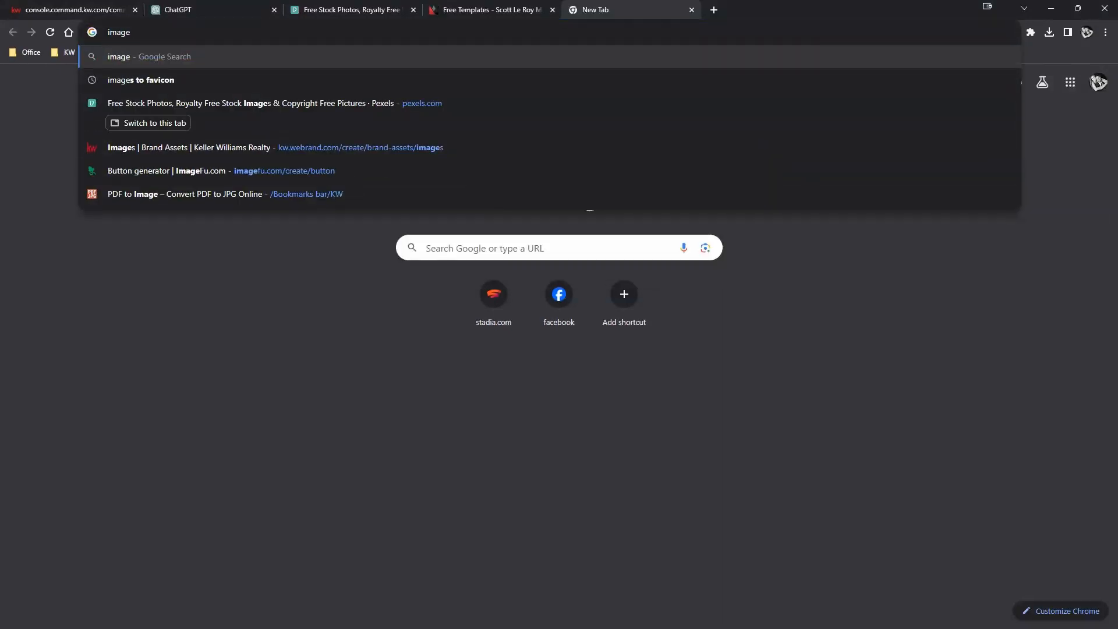
text(compressor)
key(Return)
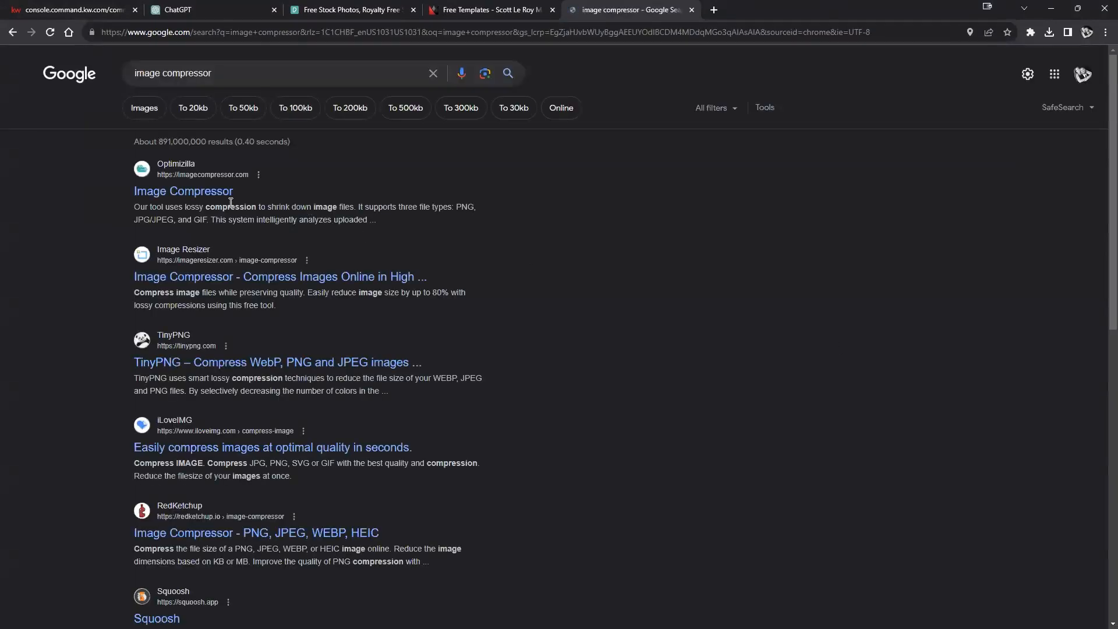
click(195, 194)
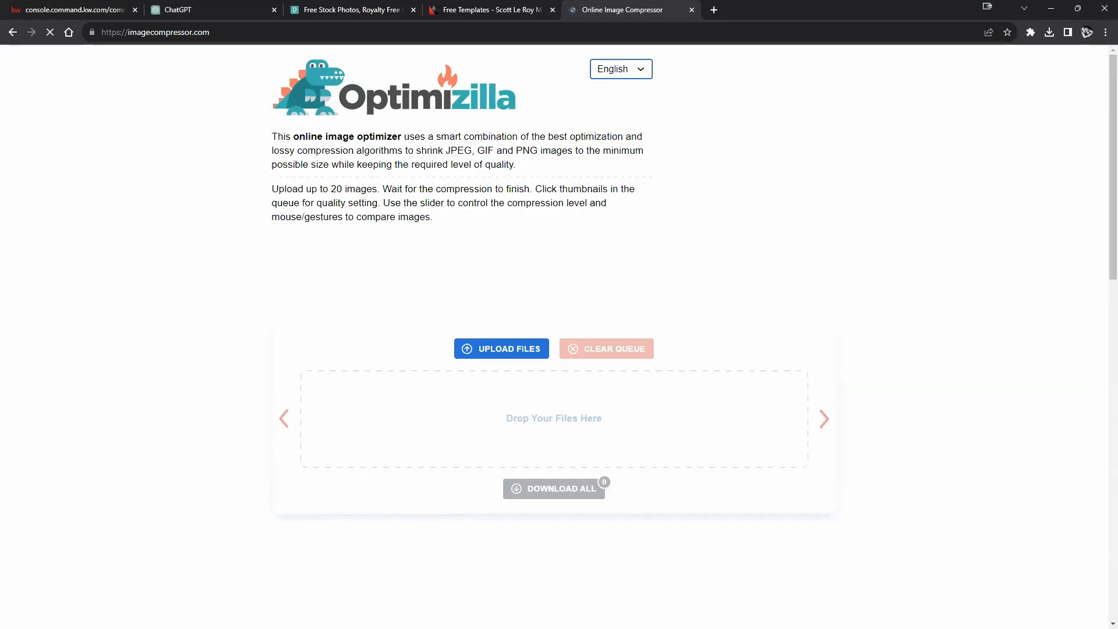
Step: Compress the TG20-Wreath_W.png file and save the result to the Desktop as TG20-Wreath_W-min
drag(818, 361, 576, 437)
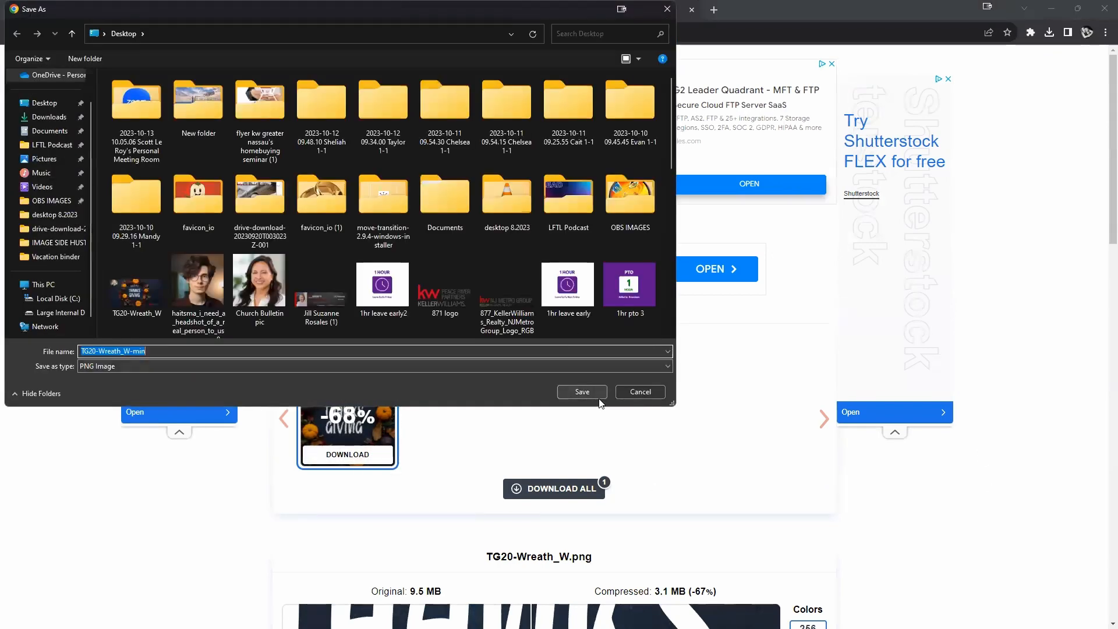
click(590, 393)
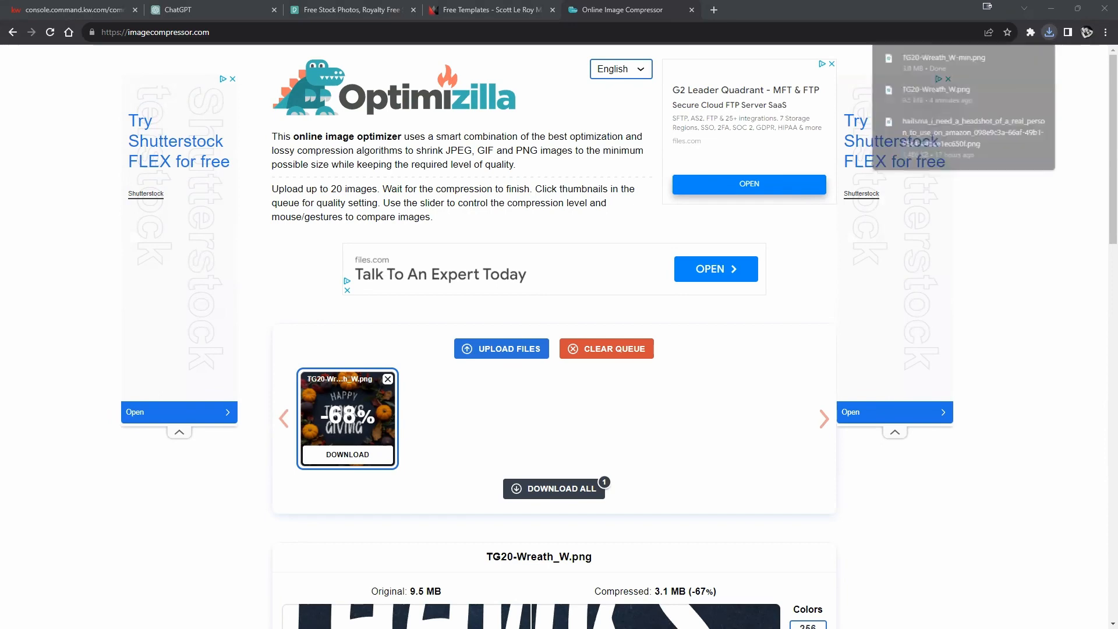
Step: Examine the original TG20-Wreath_W and compressed TG20-Wreath_W-min files in the Desktop folder
drag(1117, 102, 658, 102)
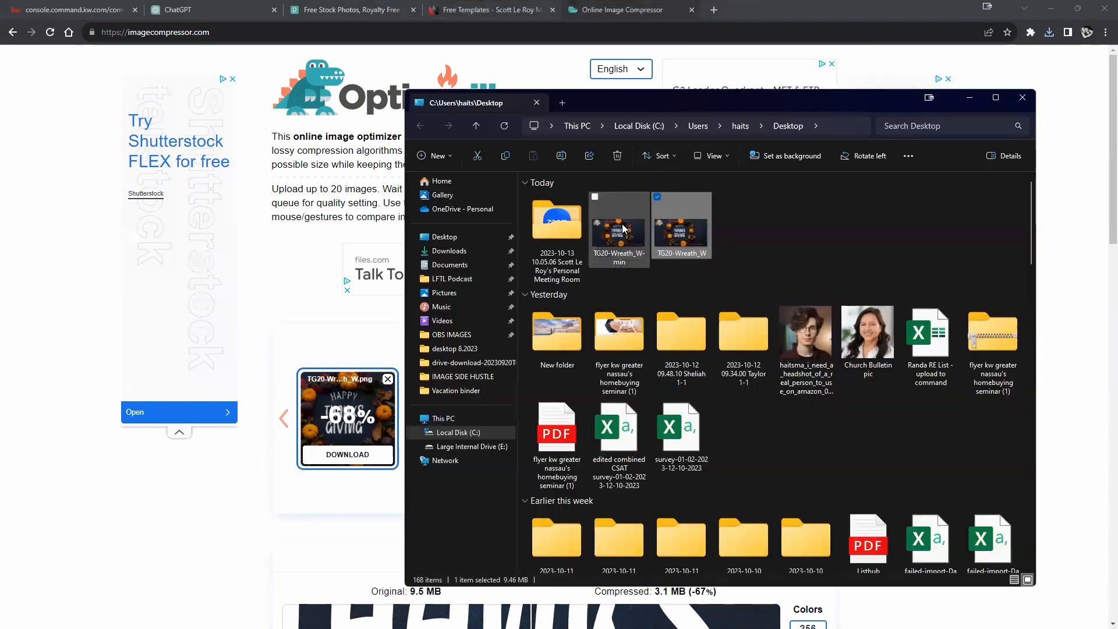
mouse_move(617, 231)
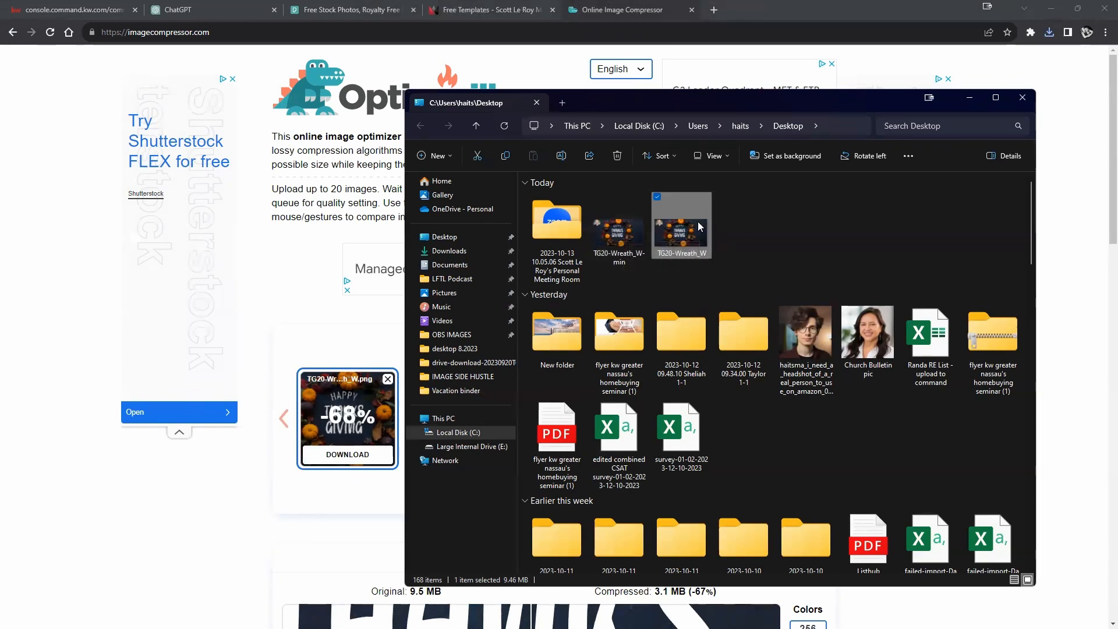
mouse_move(700, 226)
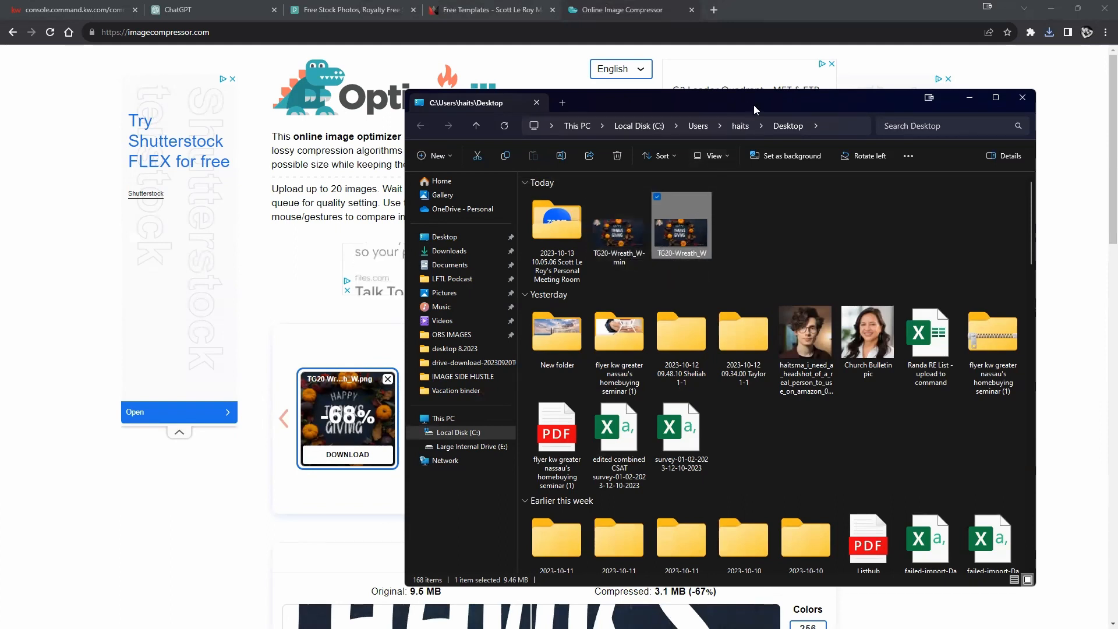
drag(764, 106, 1117, 106)
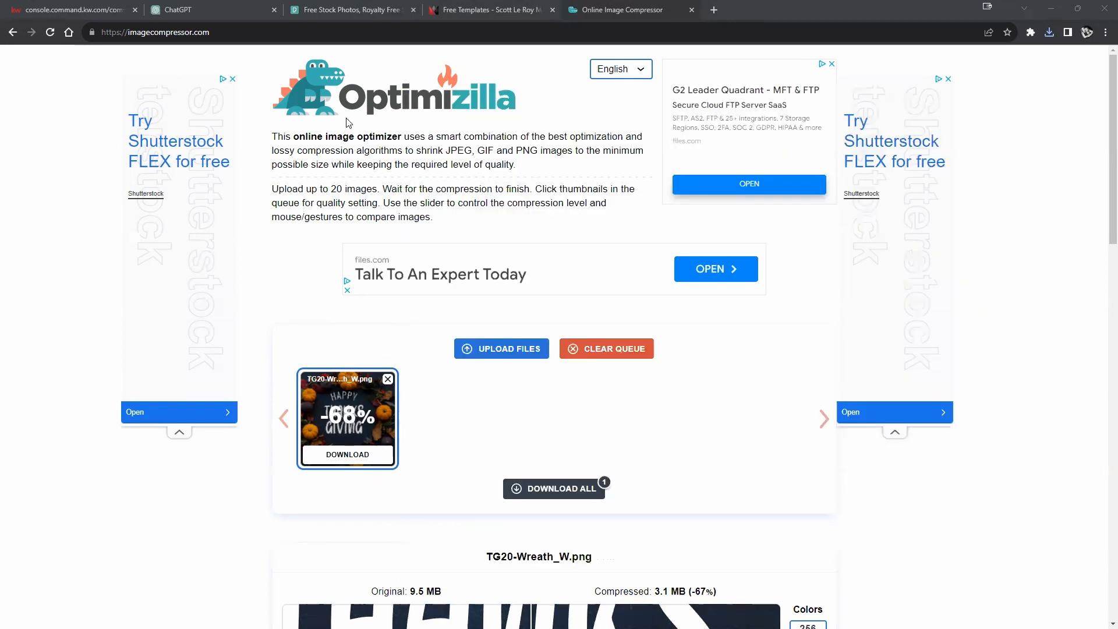
Step: Upload the compressed TG20-Wreath_W-min file in the KW Command email editor and replace the Happy New Year image with it
click(65, 13)
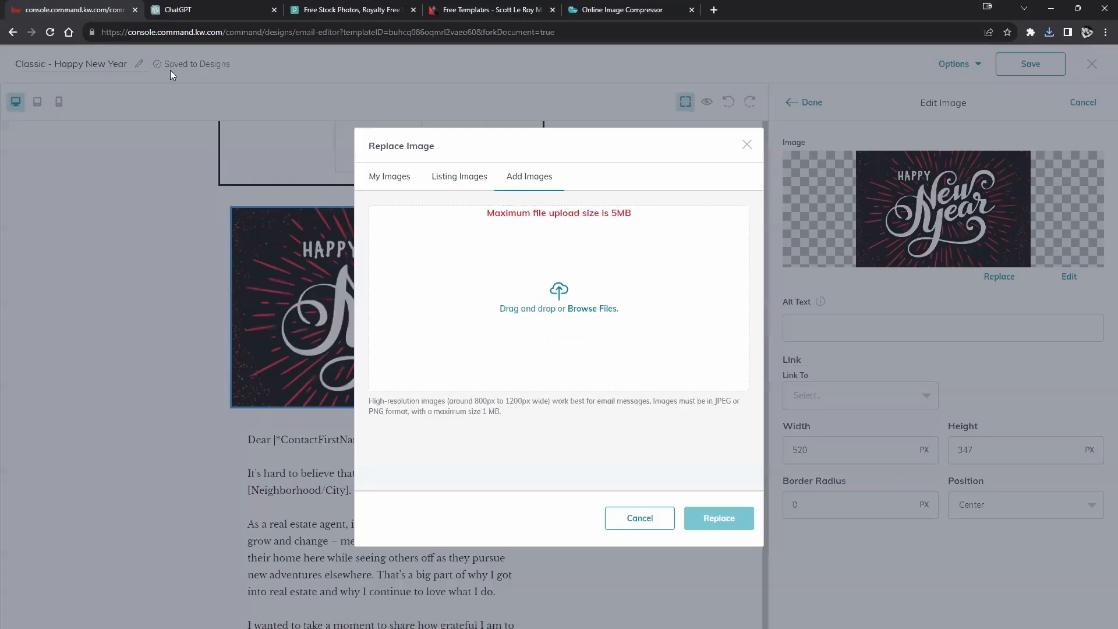
drag(879, 294, 581, 282)
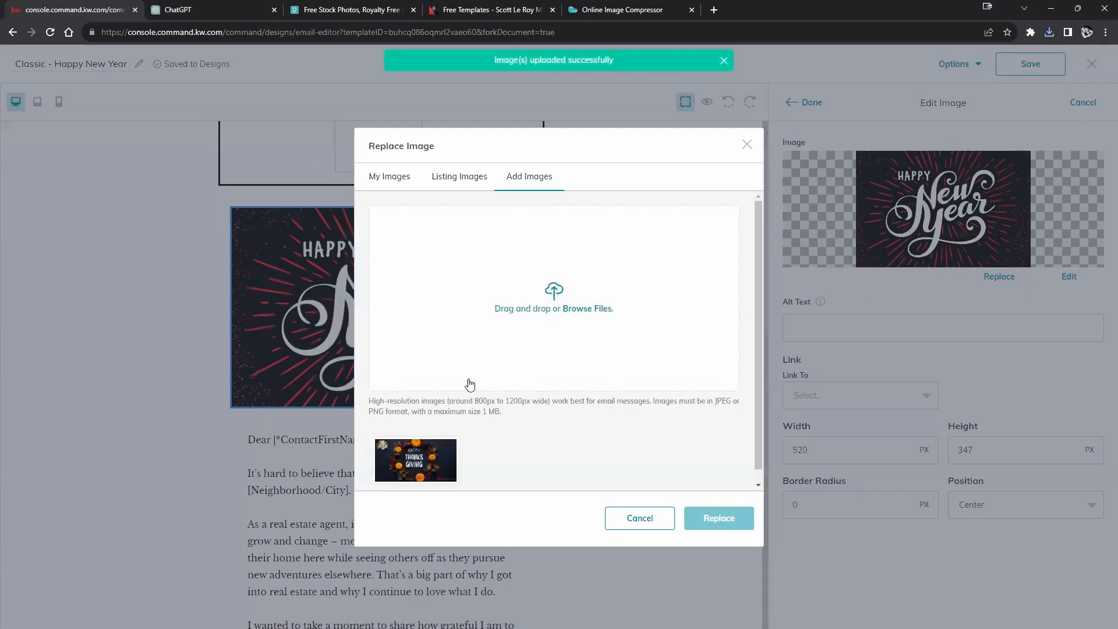
scroll(466, 420, down, 1)
click(403, 443)
click(715, 521)
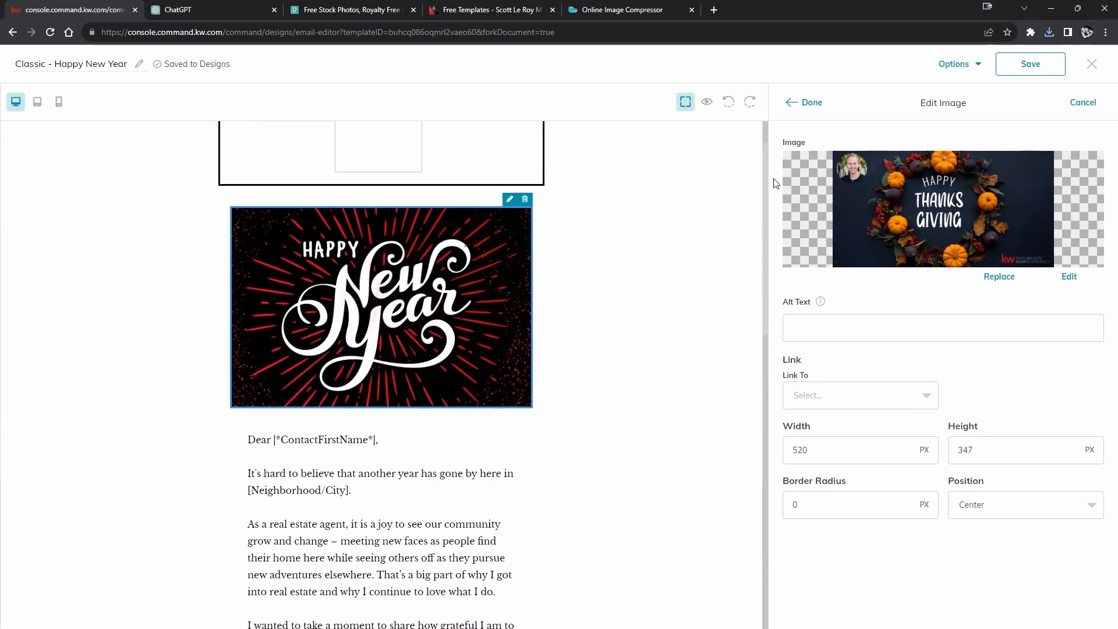
click(810, 104)
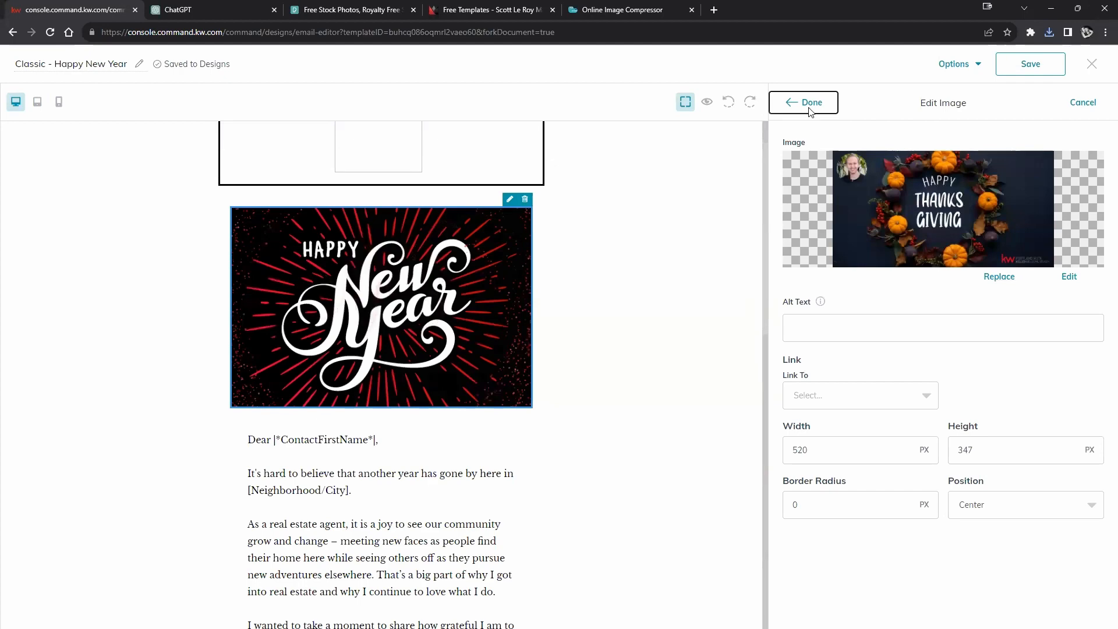
Step: Widen the Thanksgiving image in the email body to correct its squeezed proportions
click(353, 231)
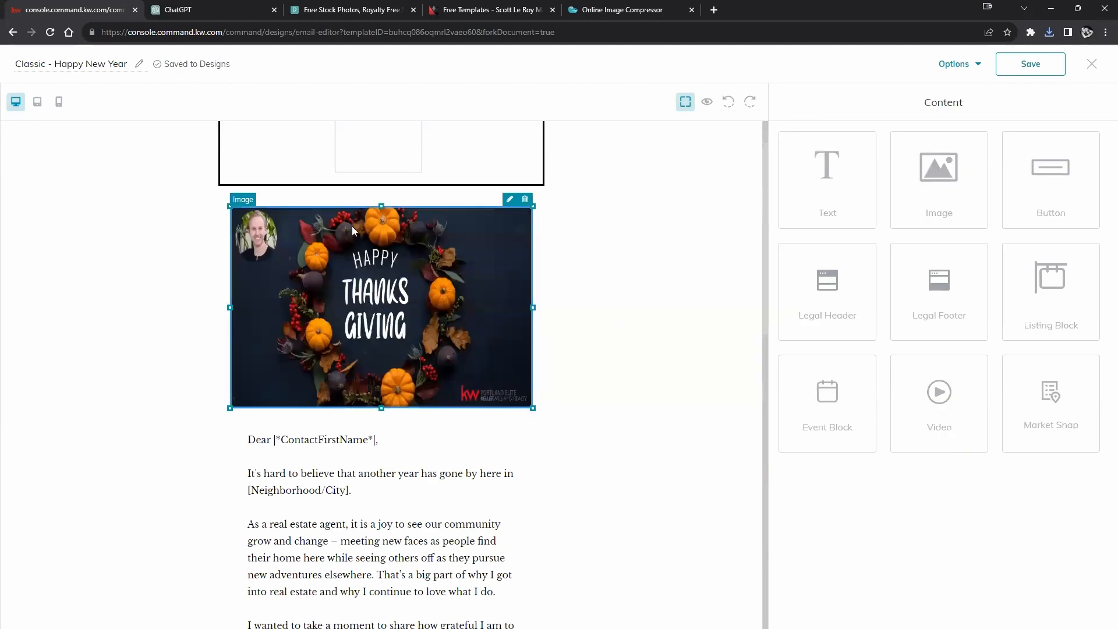
drag(533, 308, 636, 326)
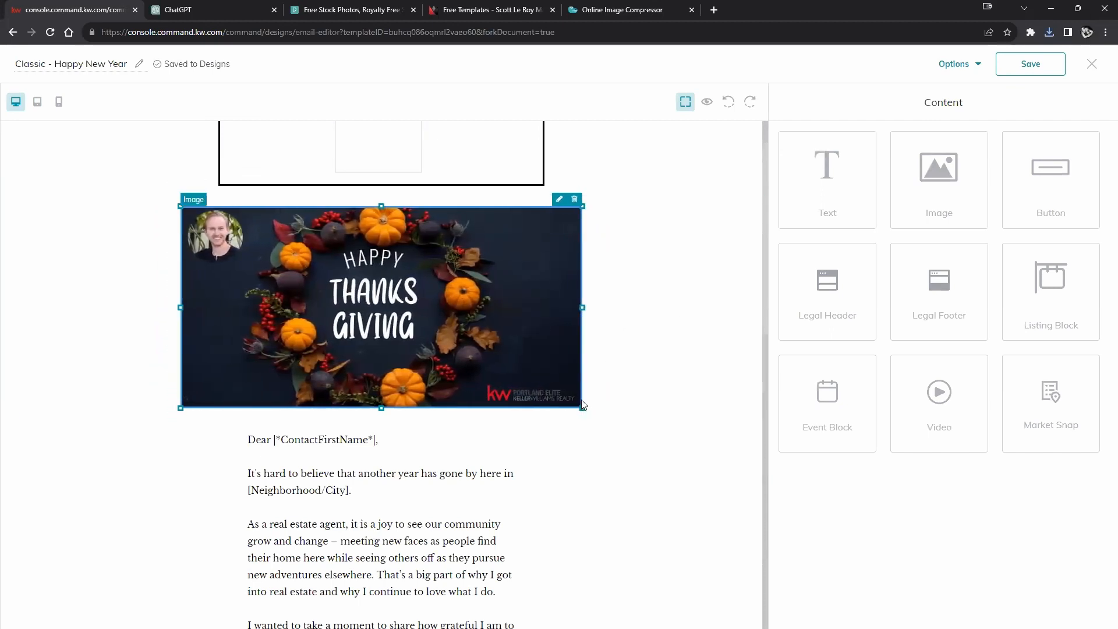
click(661, 399)
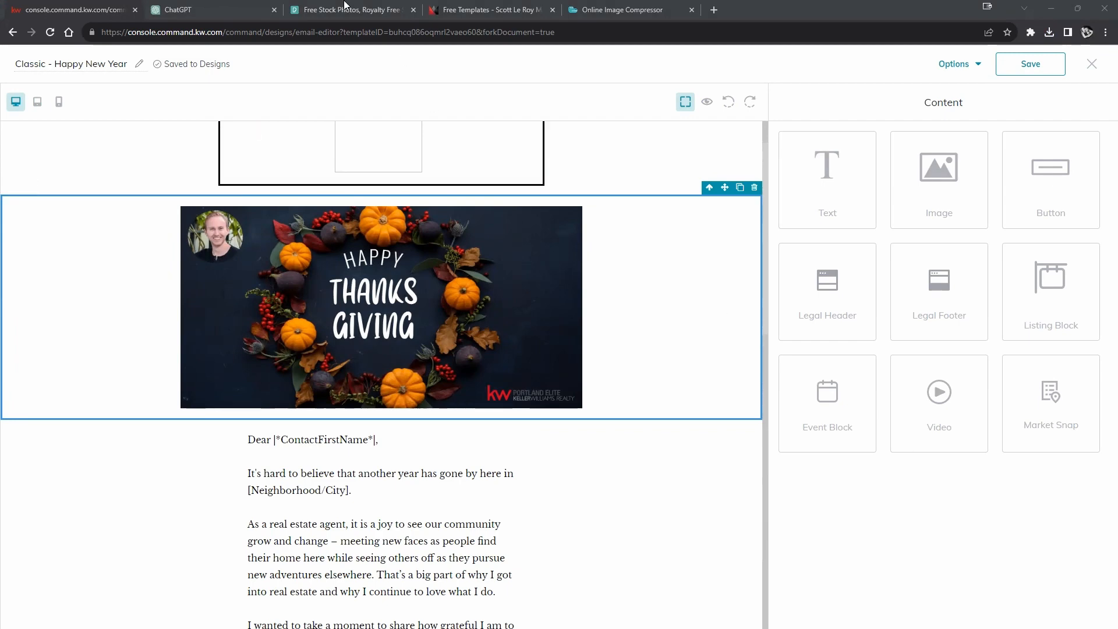
Step: Switch to the Pexels site and copy its web address for sharing
click(327, 10)
double_click(166, 33)
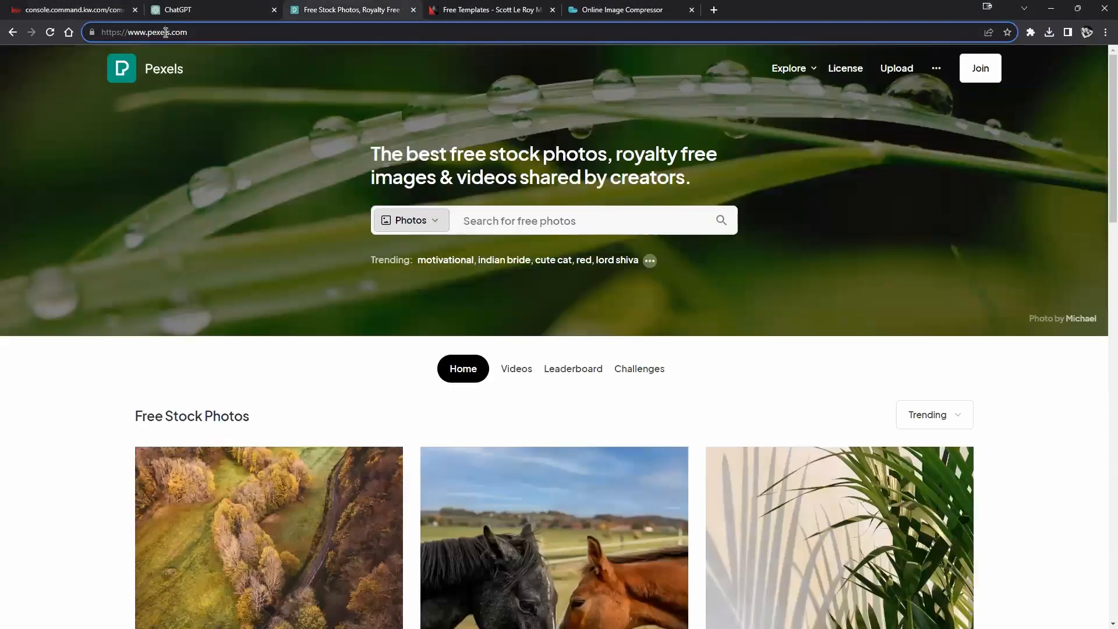
triple_click(166, 33)
right_click(166, 33)
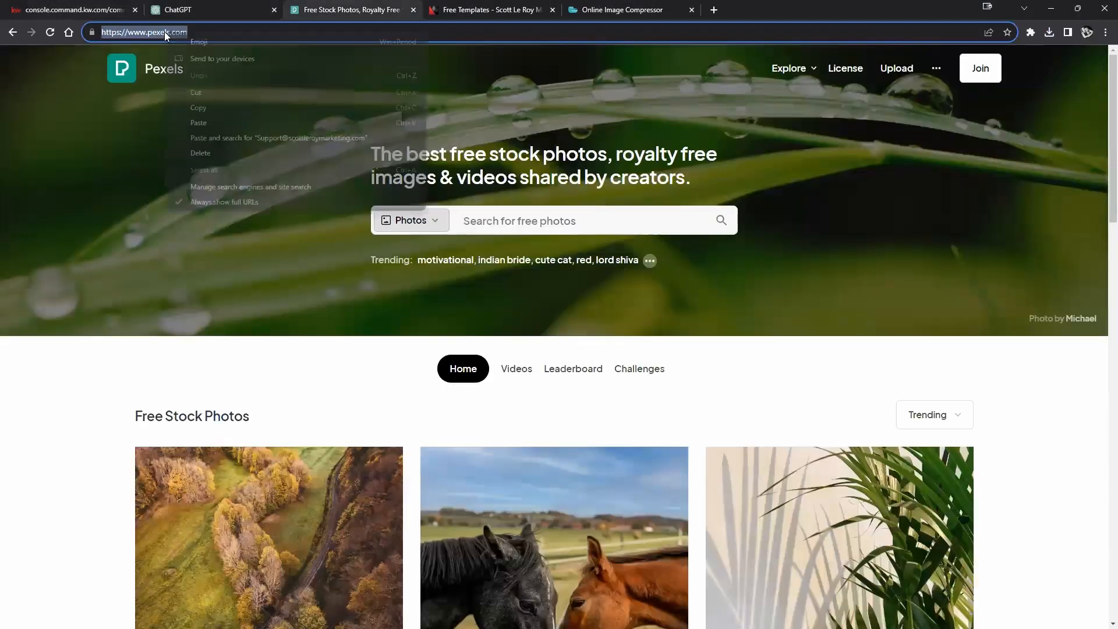
click(238, 110)
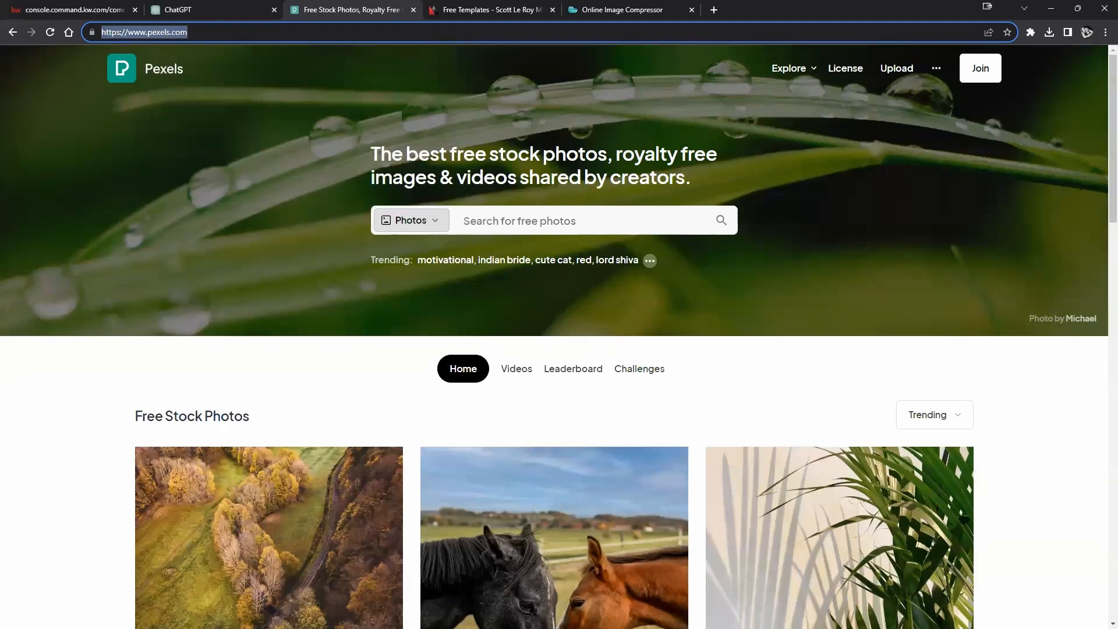
key(alt+Tab)
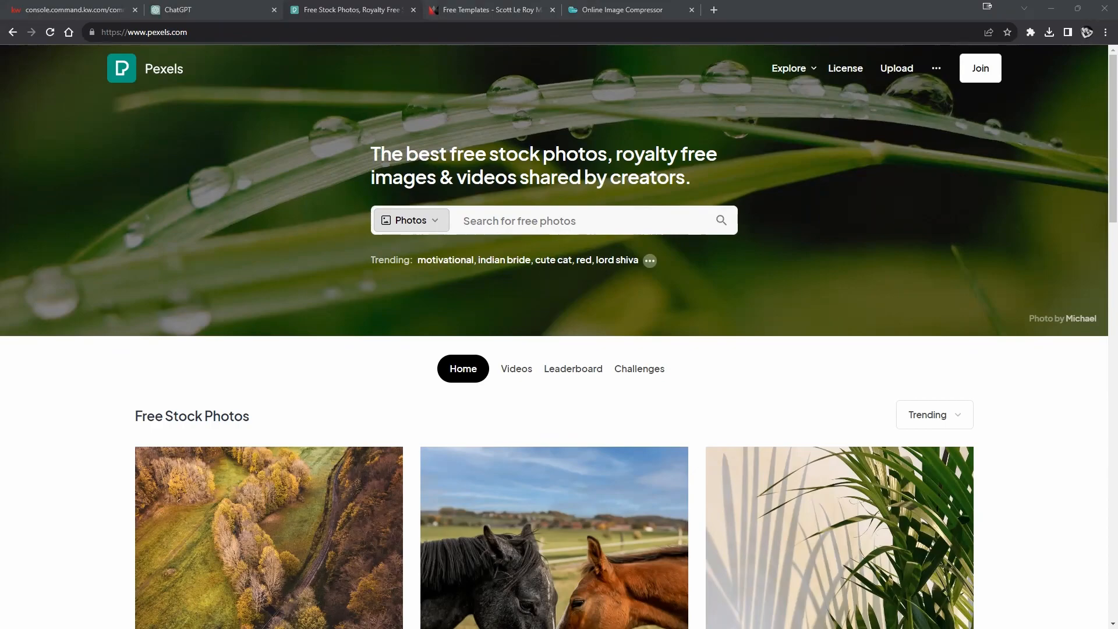
Step: Browse the trending Pexels photos and search the free photos for "Halloween"
scroll(585, 448, down, 8)
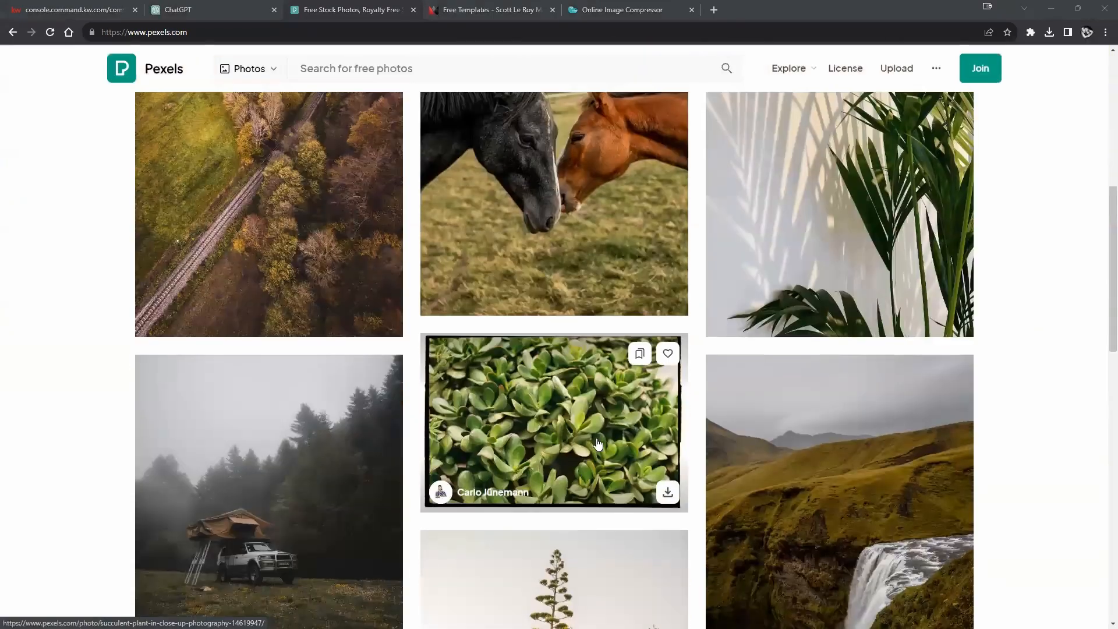
scroll(723, 453, down, 4)
scroll(764, 430, down, 5)
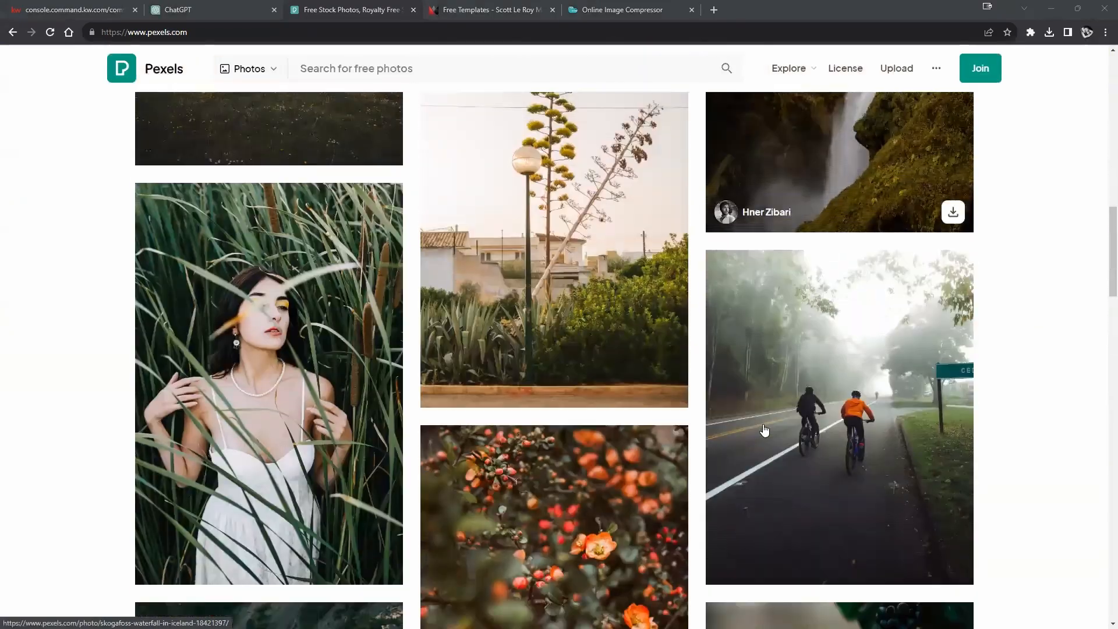
scroll(758, 432, up, 8)
scroll(758, 432, up, 10)
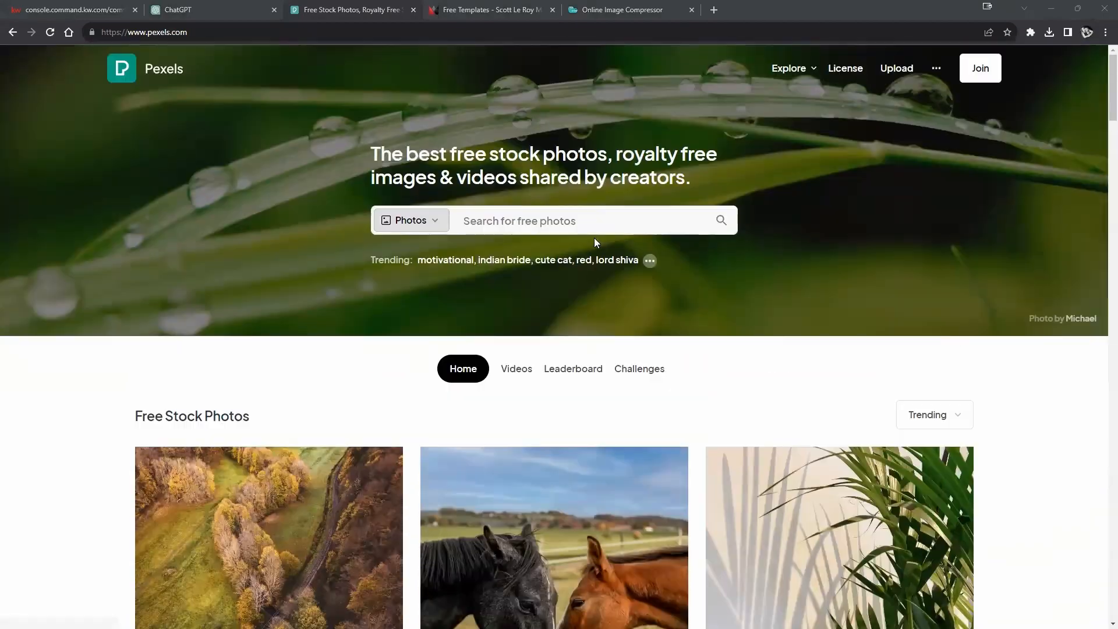
click(613, 226)
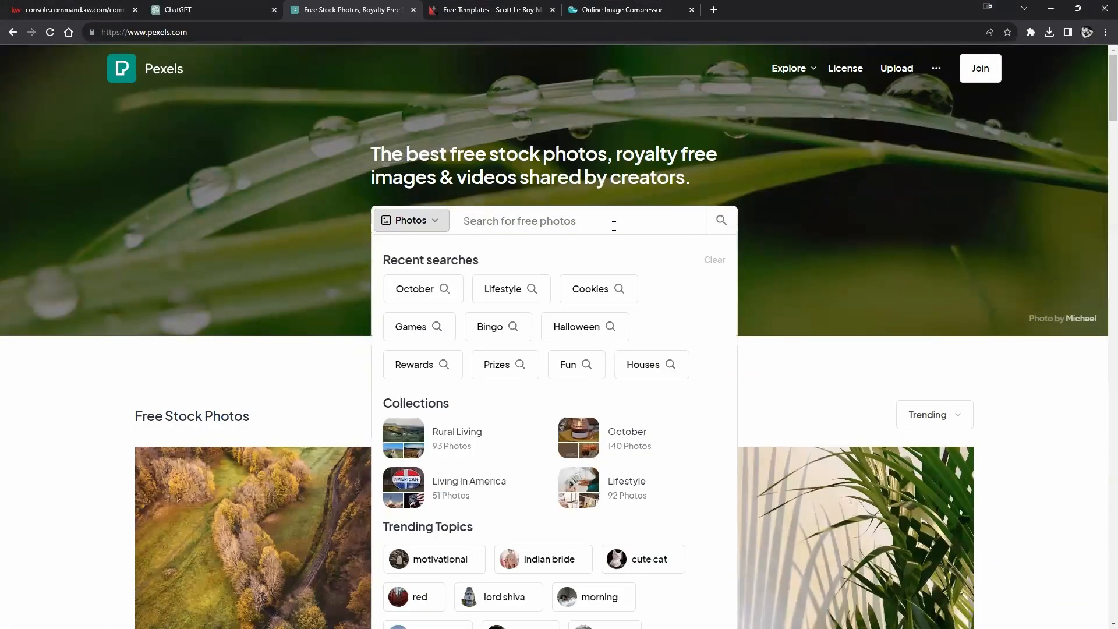
text(Ha)
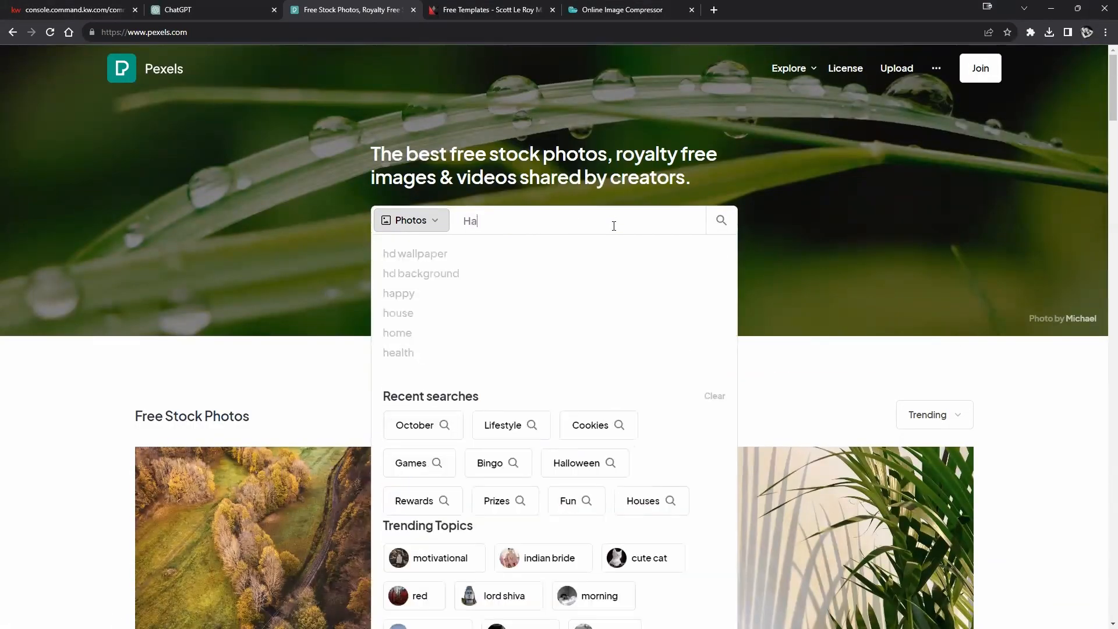
text(lloween)
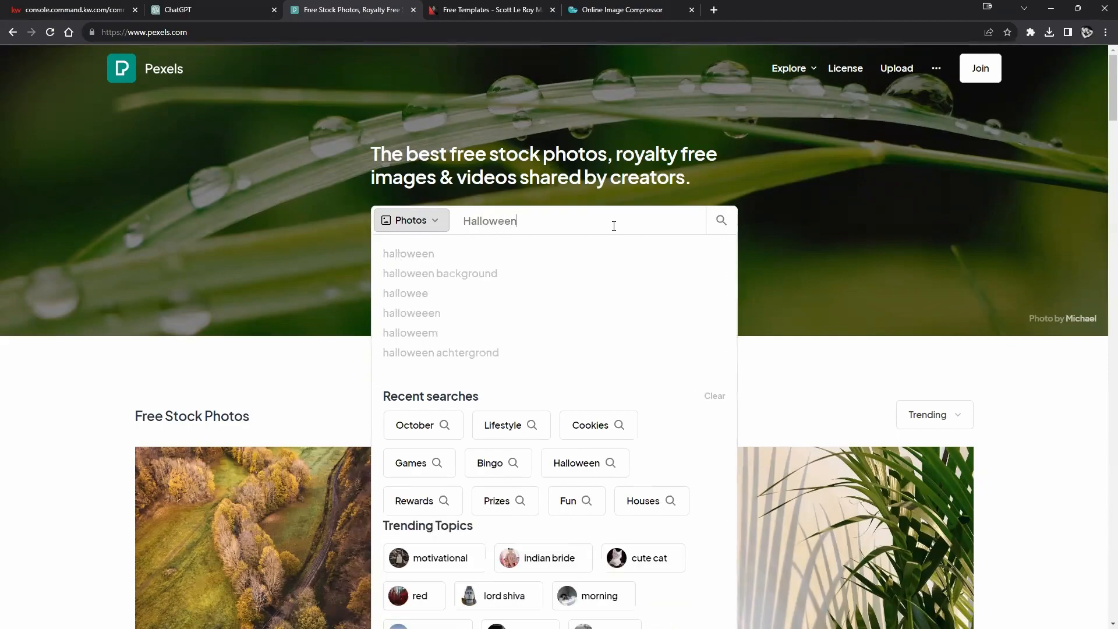
key(Return)
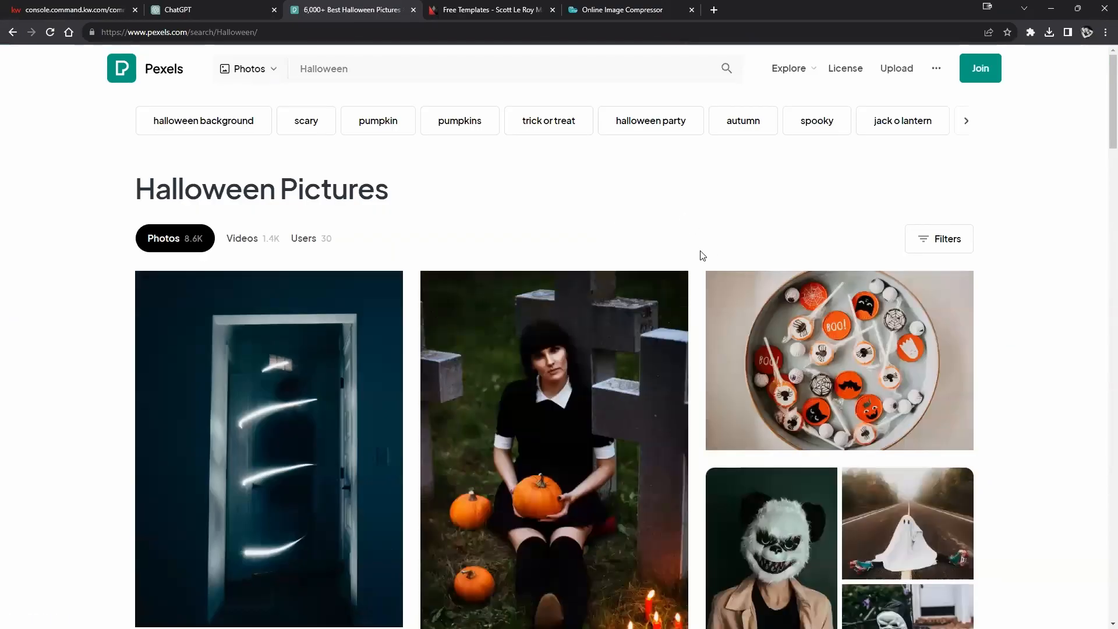
Step: Find the Halloween photo of cookies and a metal candy bucket on a dark table and save it to the Desktop
scroll(775, 244, down, 10)
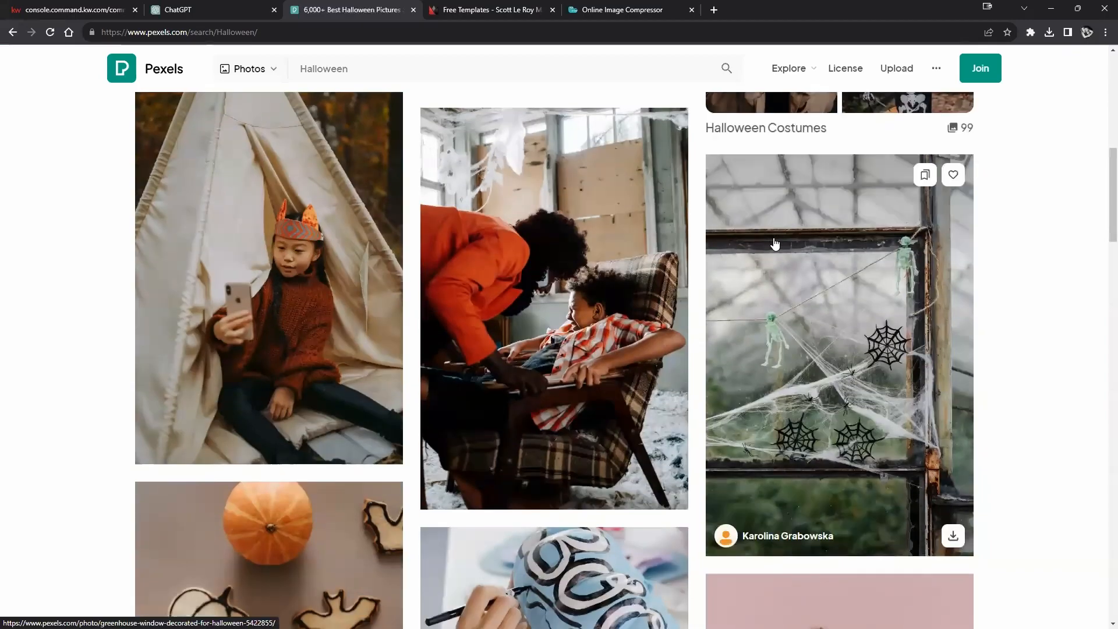
scroll(775, 244, down, 1)
scroll(776, 243, down, 7)
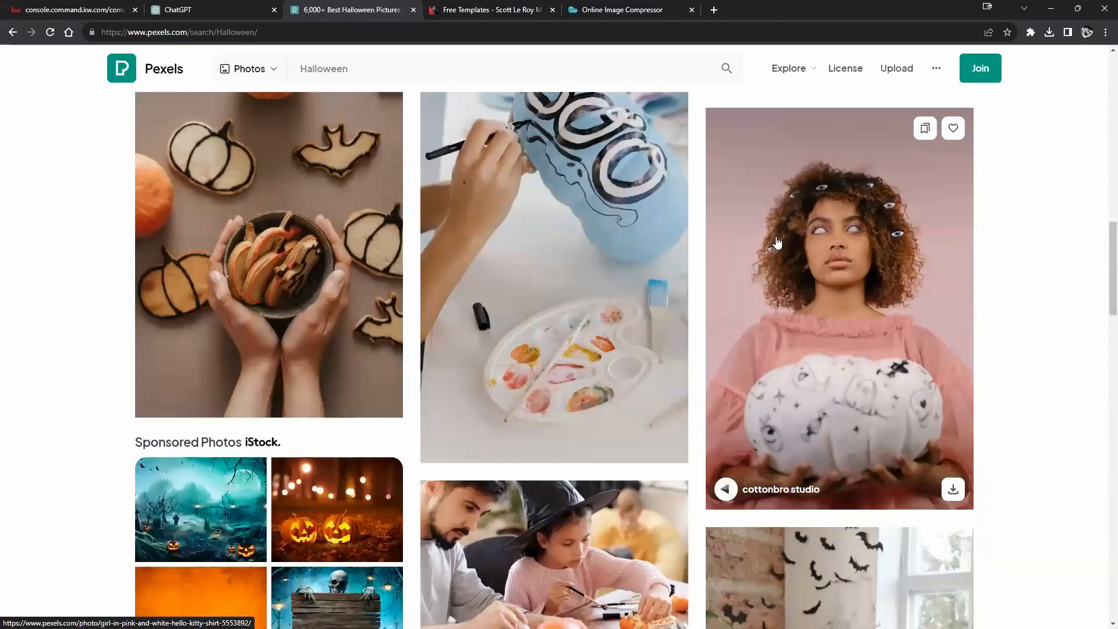
scroll(616, 284, down, 8)
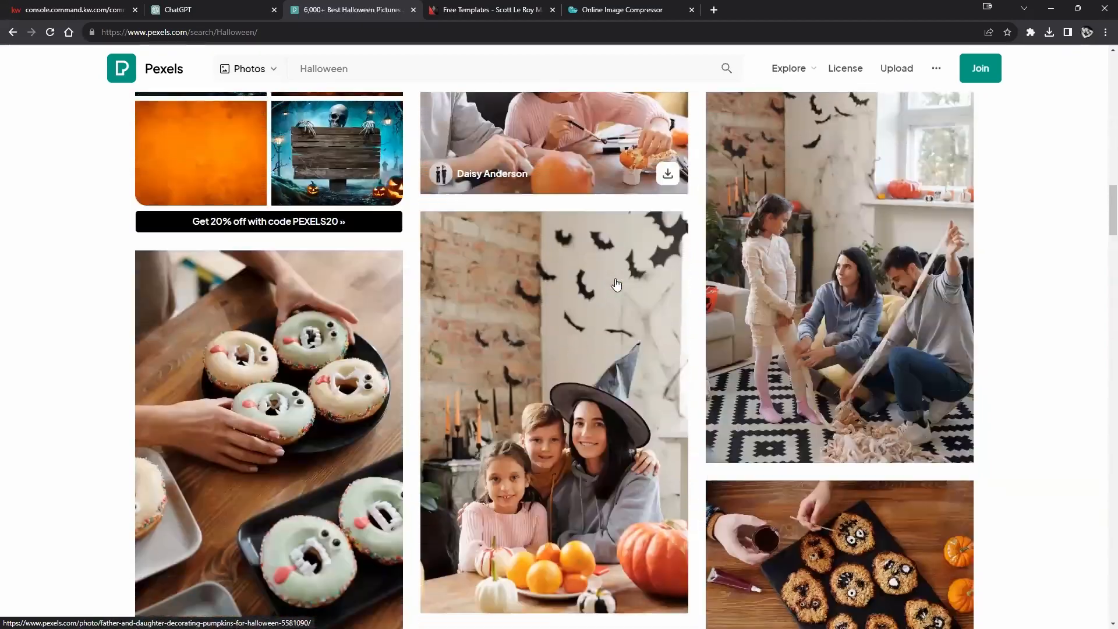
scroll(616, 284, down, 2)
scroll(617, 284, down, 4)
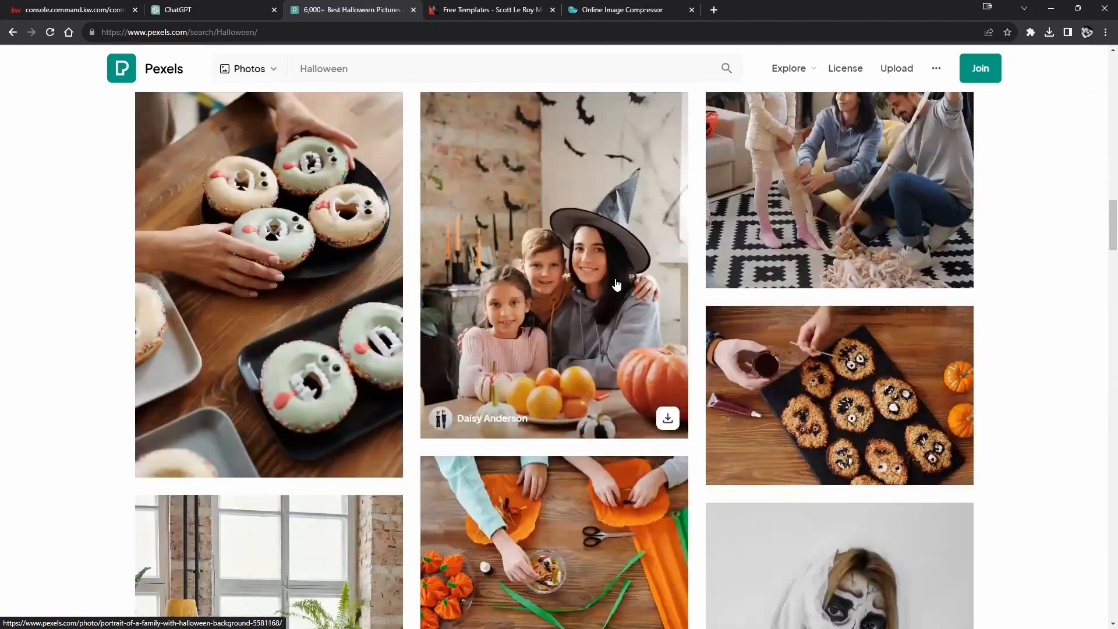
scroll(617, 284, down, 10)
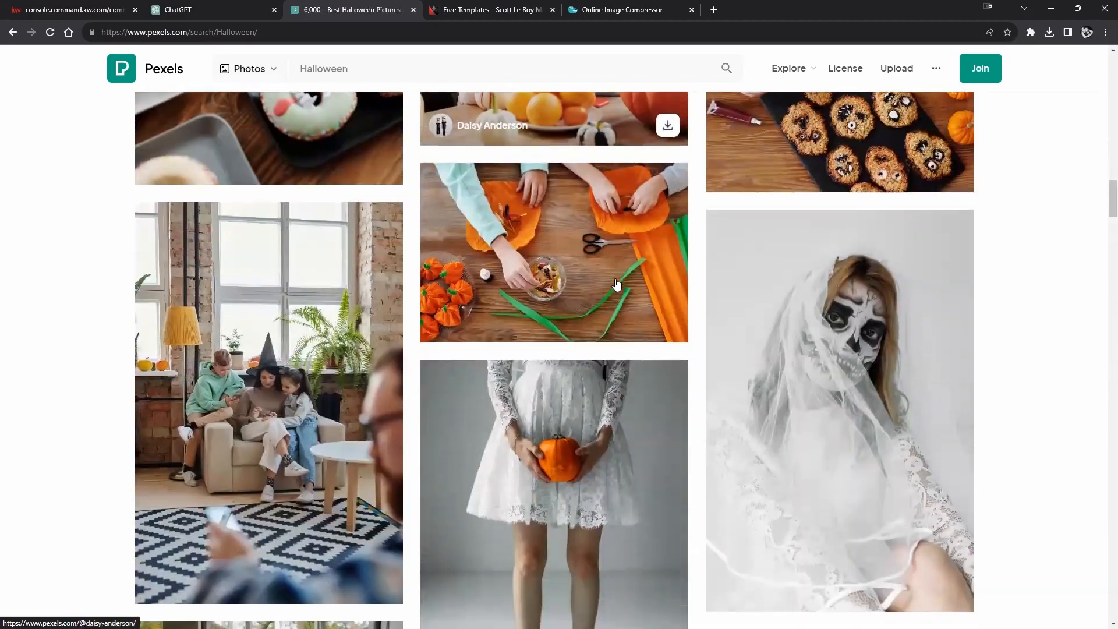
scroll(617, 284, down, 3)
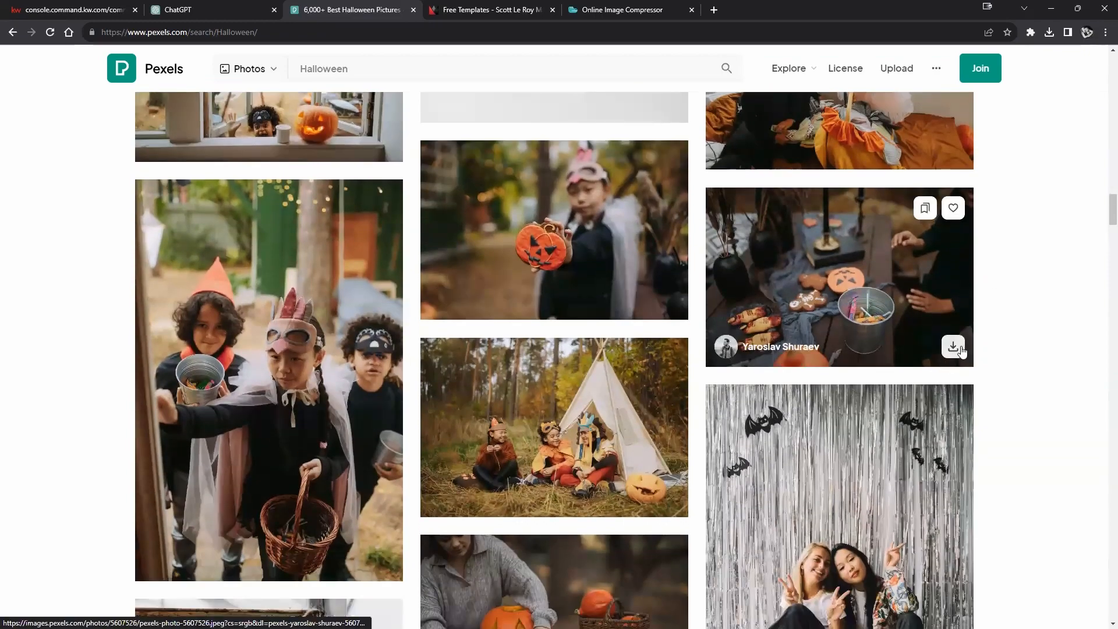
click(953, 347)
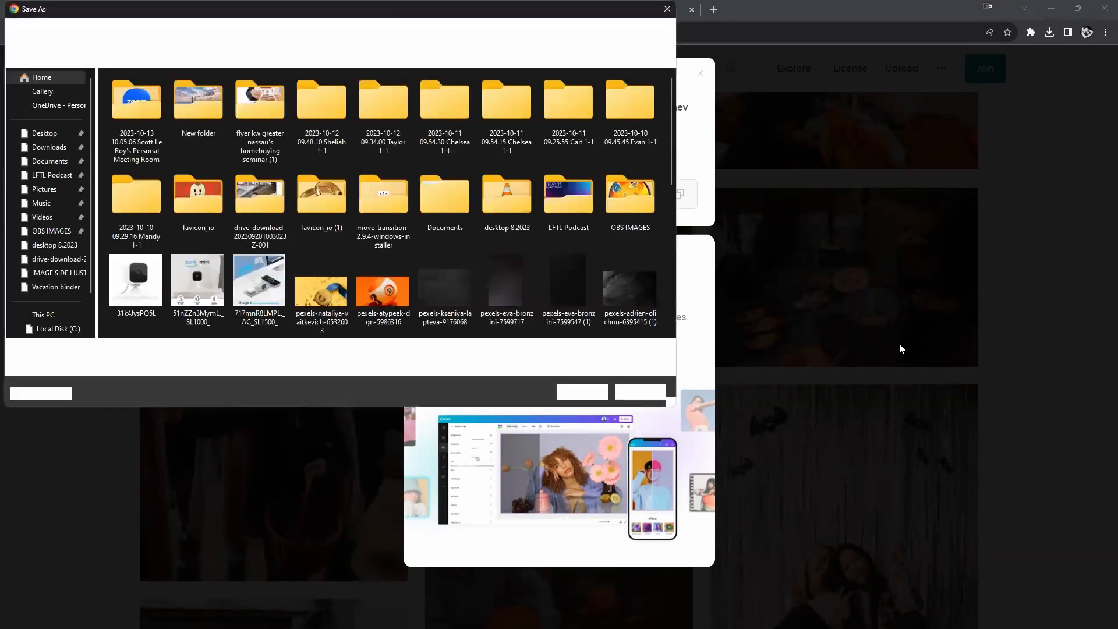
click(576, 398)
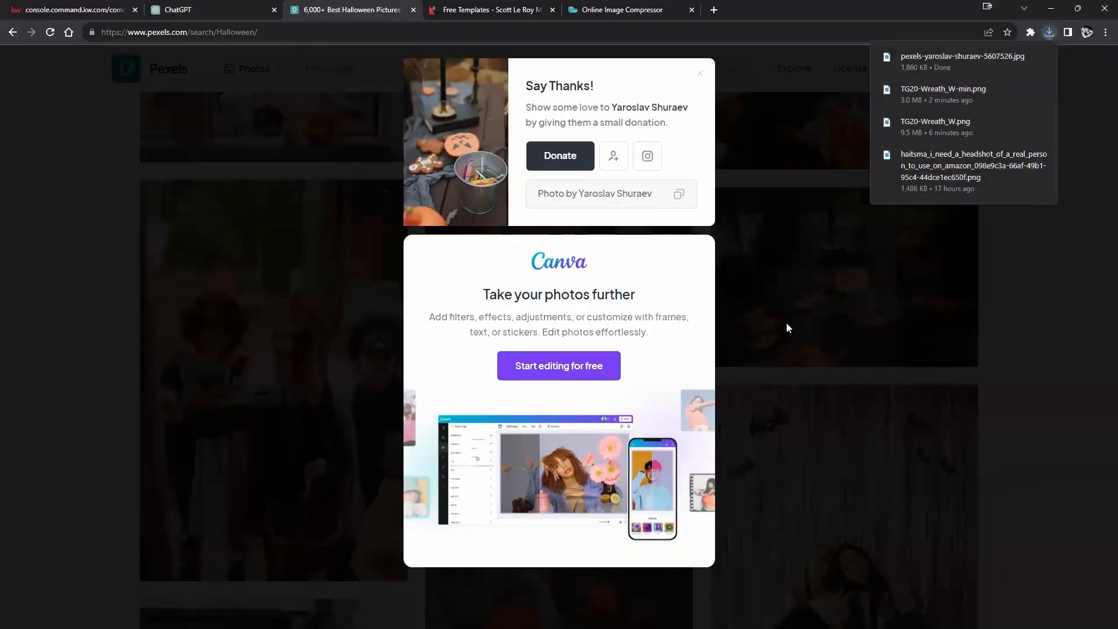
click(1023, 348)
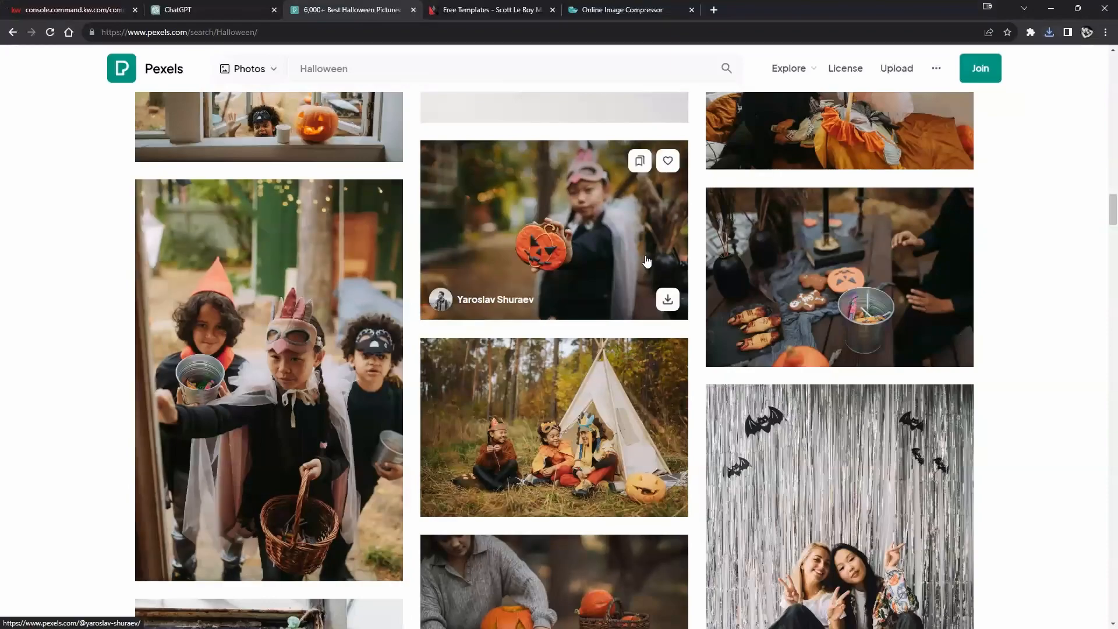
Step: Save the photo of a carved pumpkin and basket on a brown wooden table to the Desktop
scroll(646, 260, down, 1)
scroll(647, 261, down, 5)
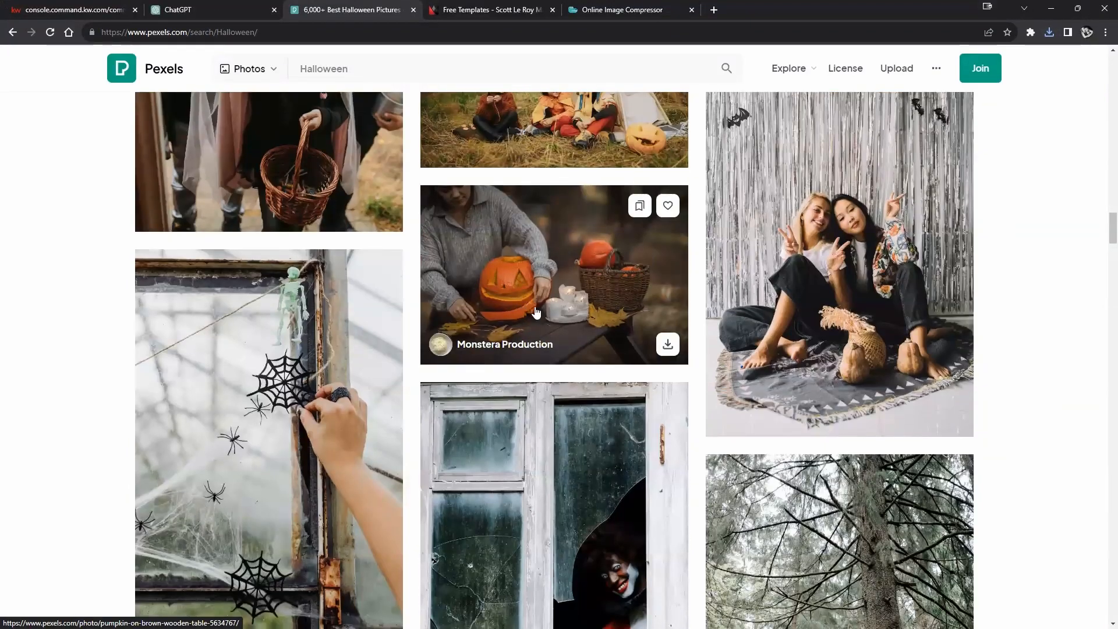
click(664, 346)
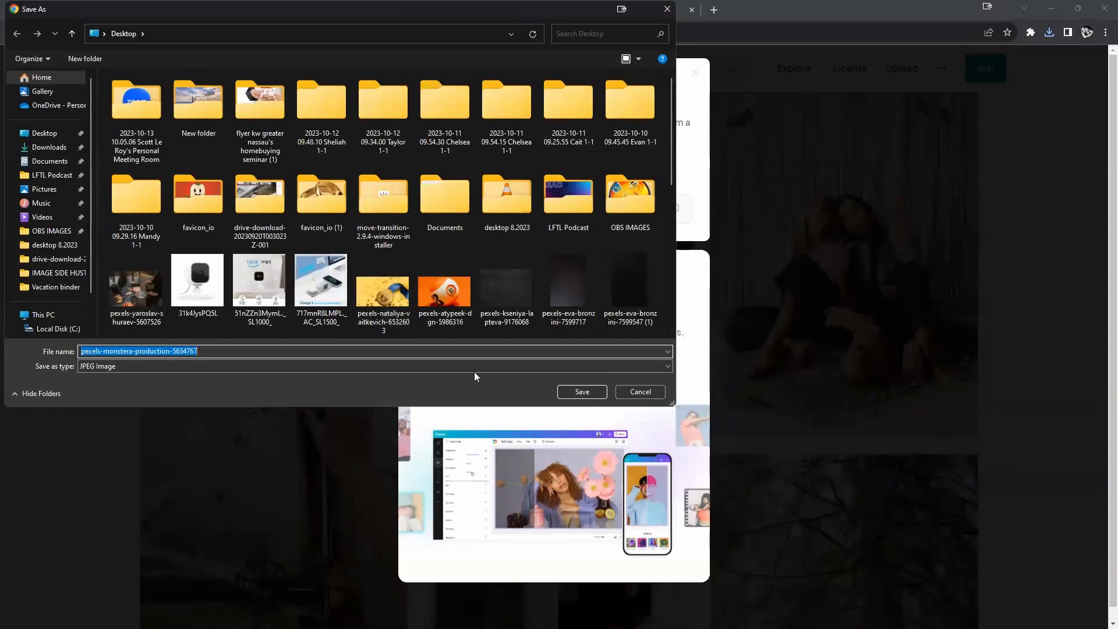
click(583, 392)
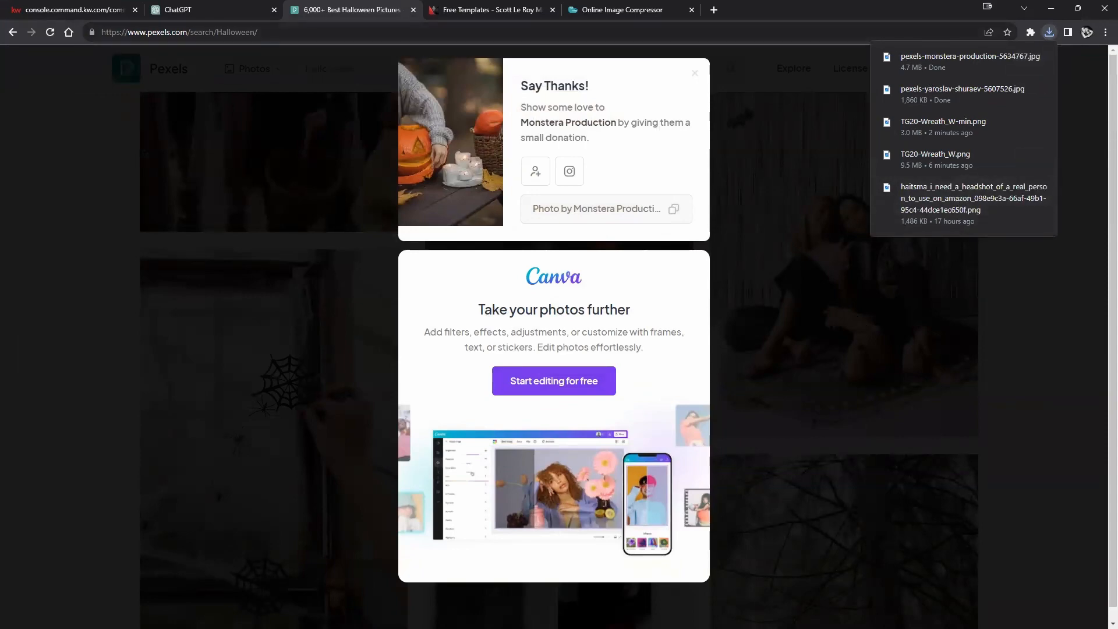
click(1040, 392)
click(247, 74)
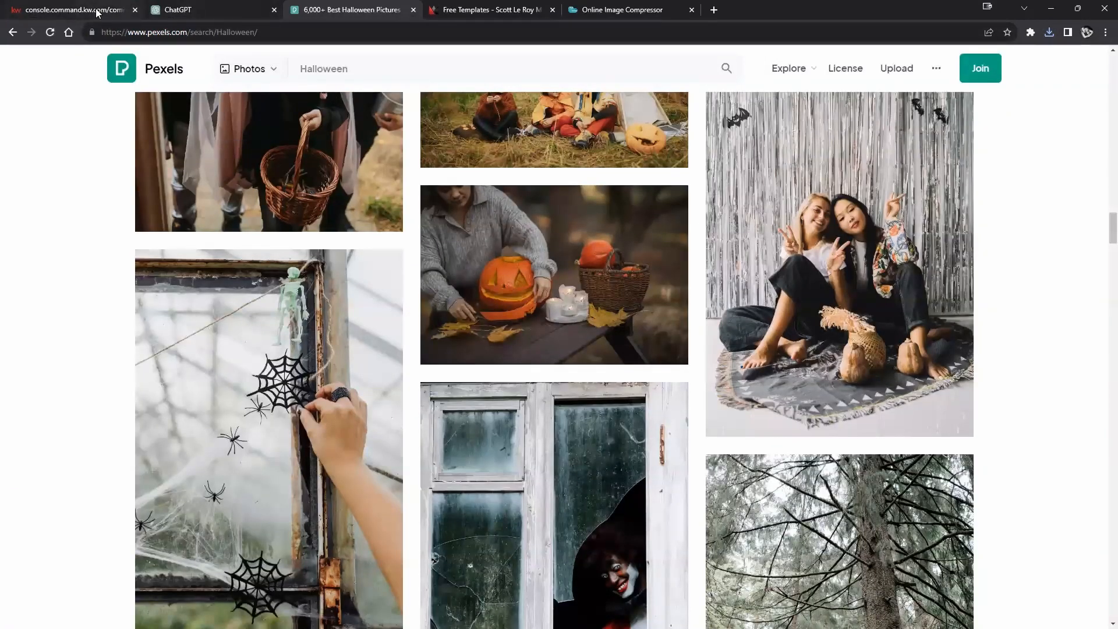
Step: Finish looking through the Halloween results and search the free Pexels photos for "homes"
scroll(512, 437, up, 1)
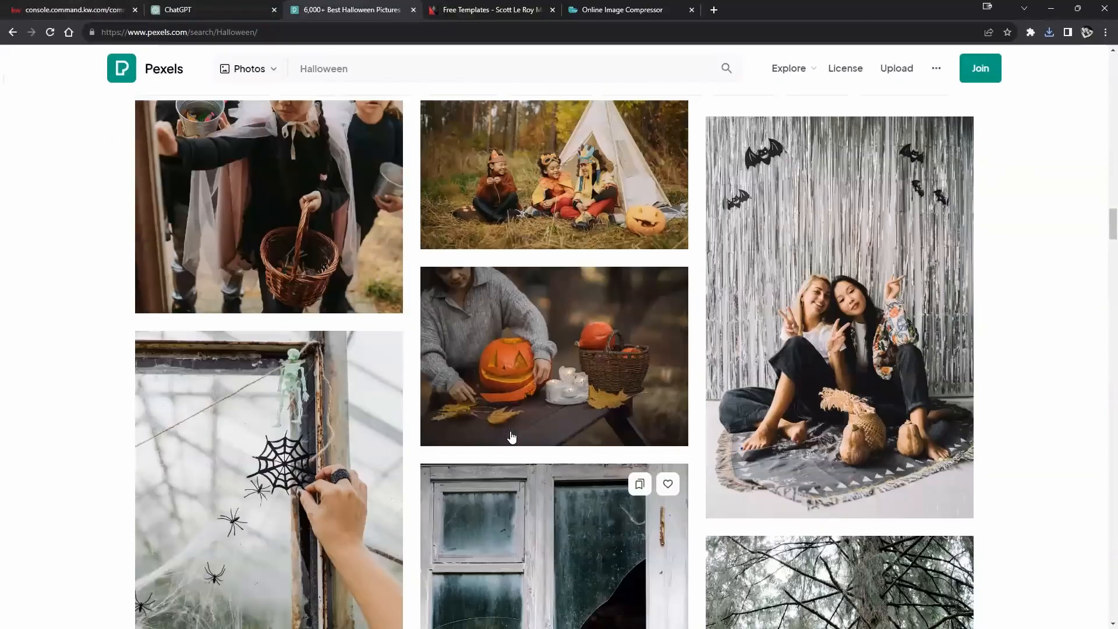
scroll(507, 429, down, 15)
scroll(491, 402, up, 15)
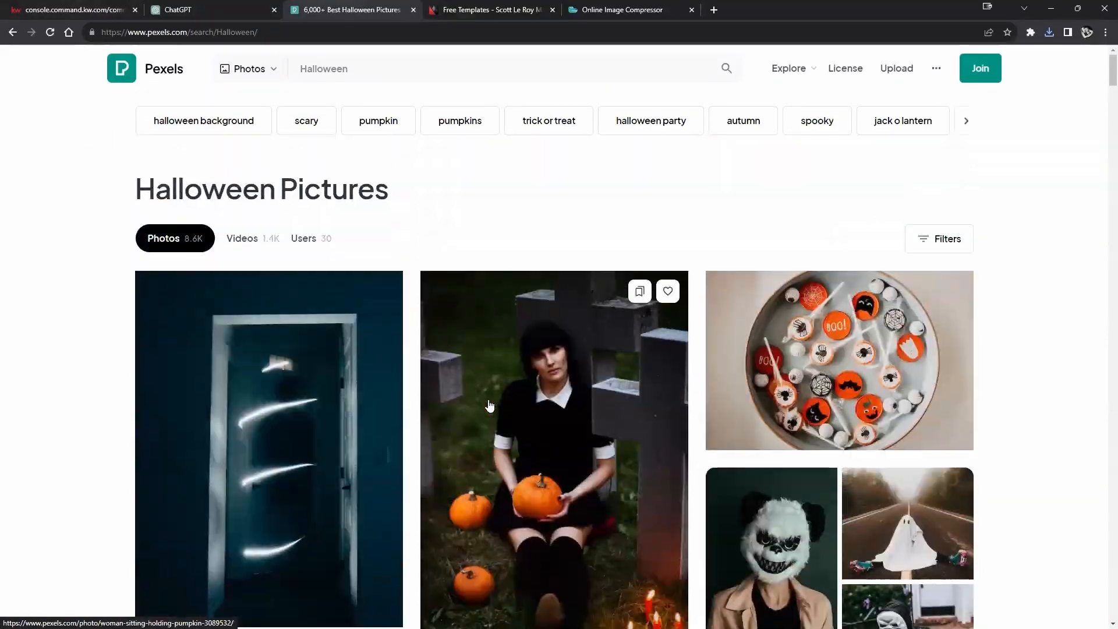
click(373, 72)
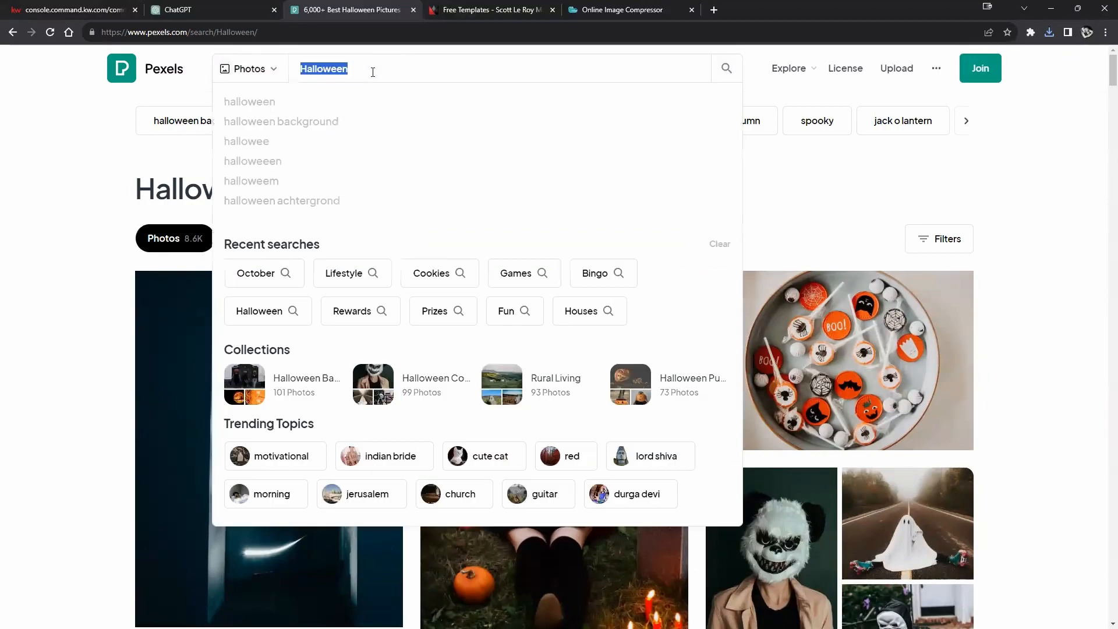
text(homes)
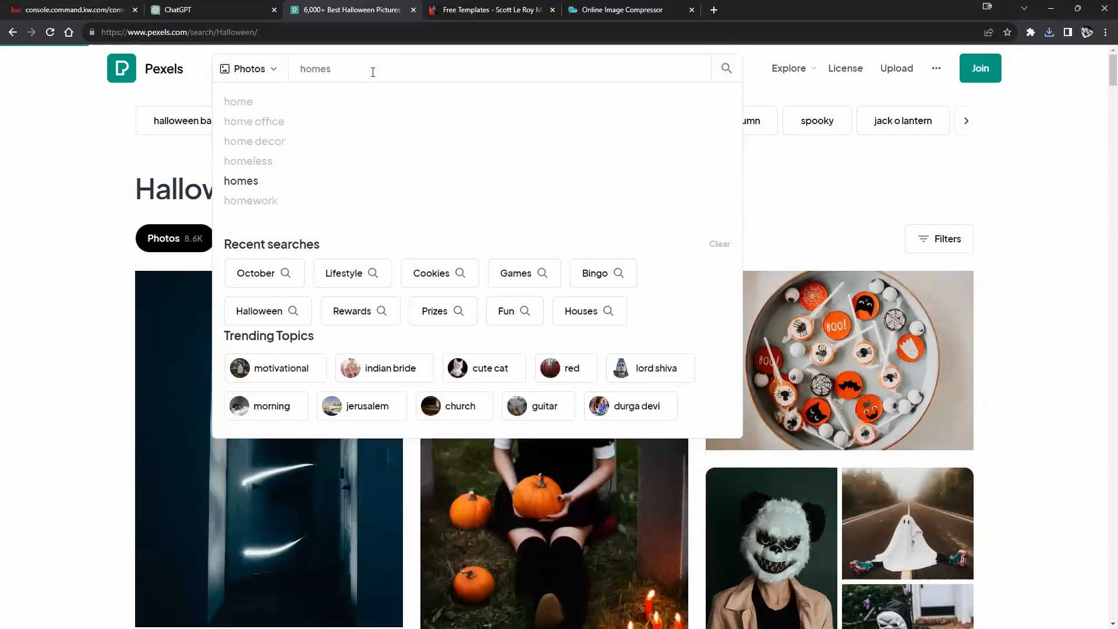
key(Return)
Step: Browse the home photo results for house exteriors, kitchens and neighborhood shots
scroll(624, 242, down, 2)
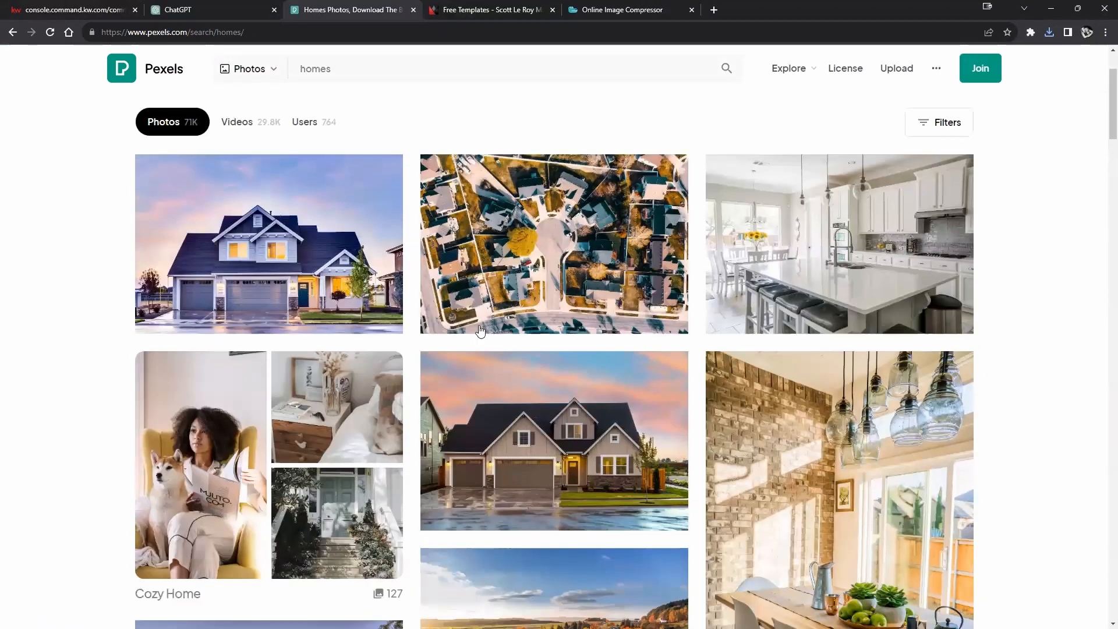
scroll(929, 378, down, 2)
scroll(678, 392, up, 2)
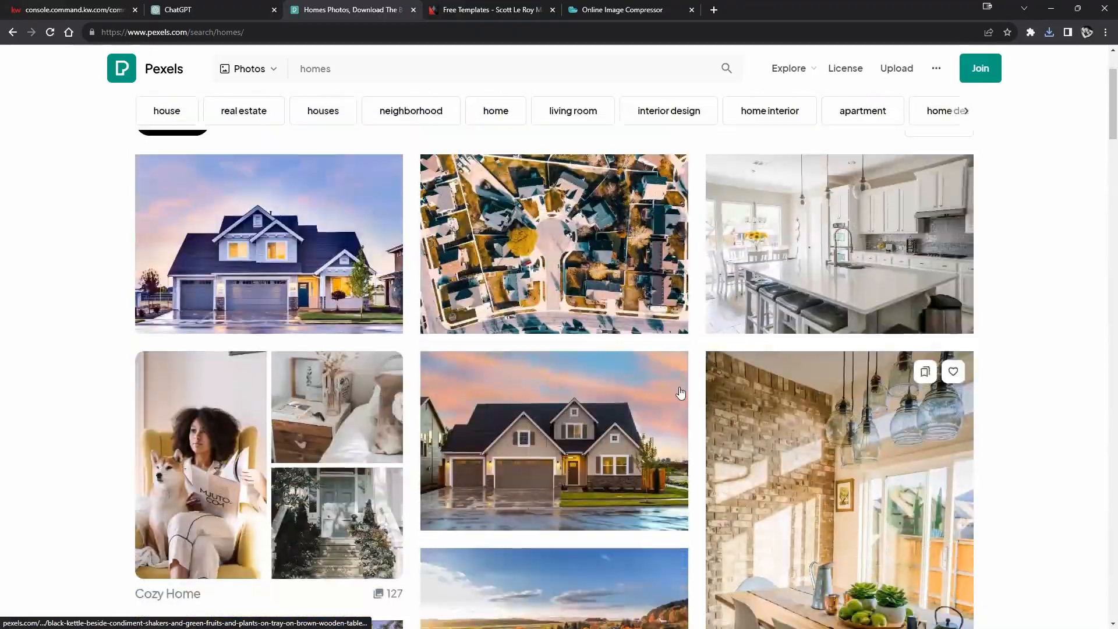
scroll(608, 386, down, 8)
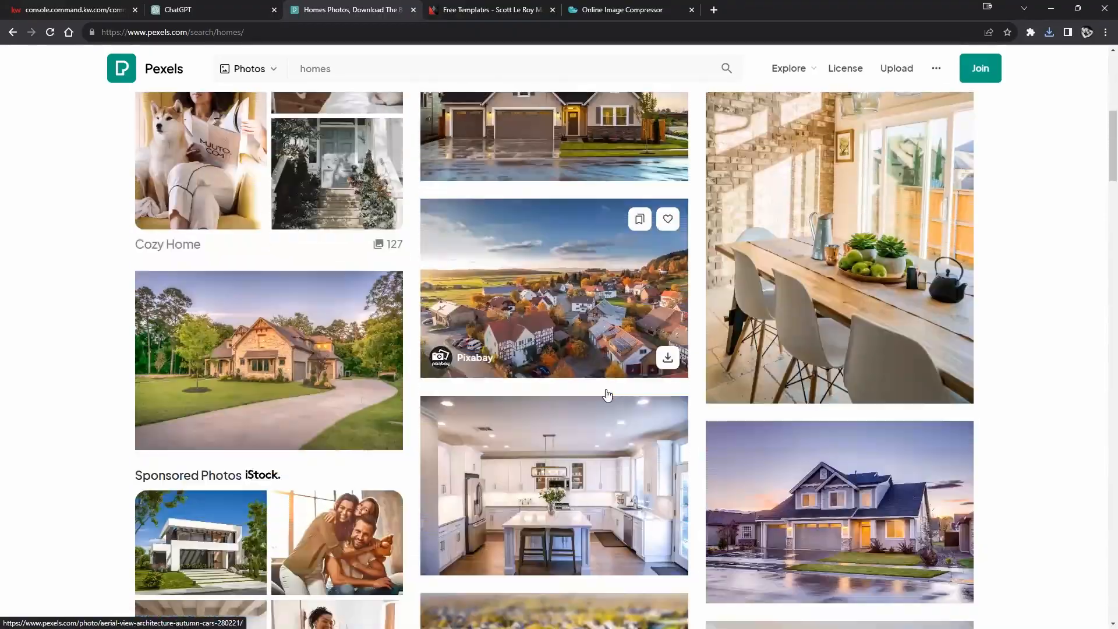
scroll(608, 395, down, 4)
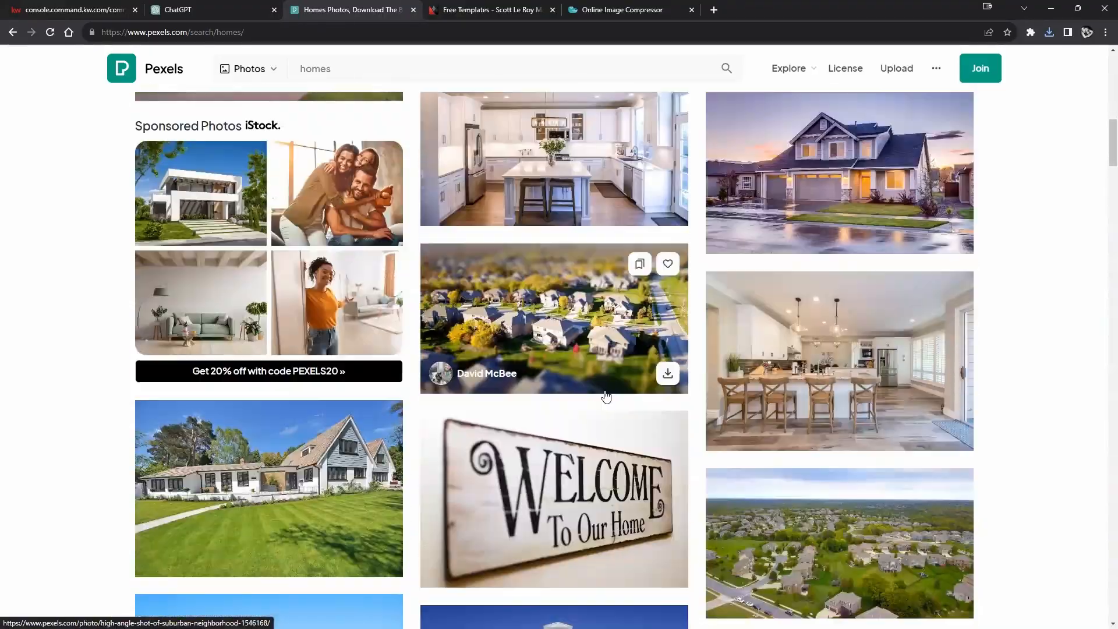
scroll(605, 396, down, 1)
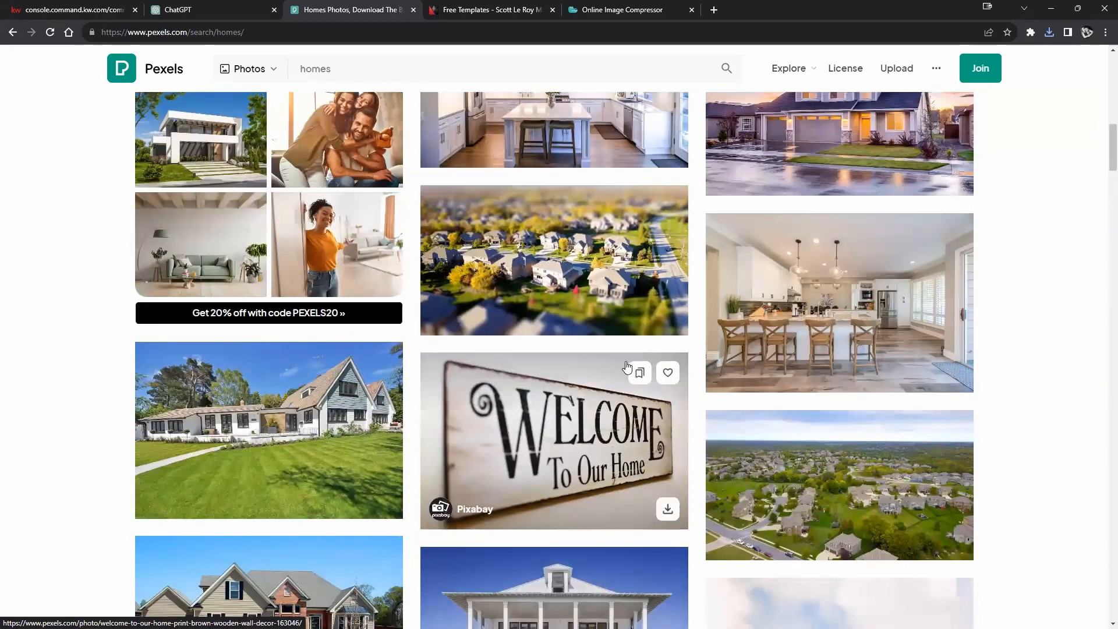
scroll(629, 365, up, 5)
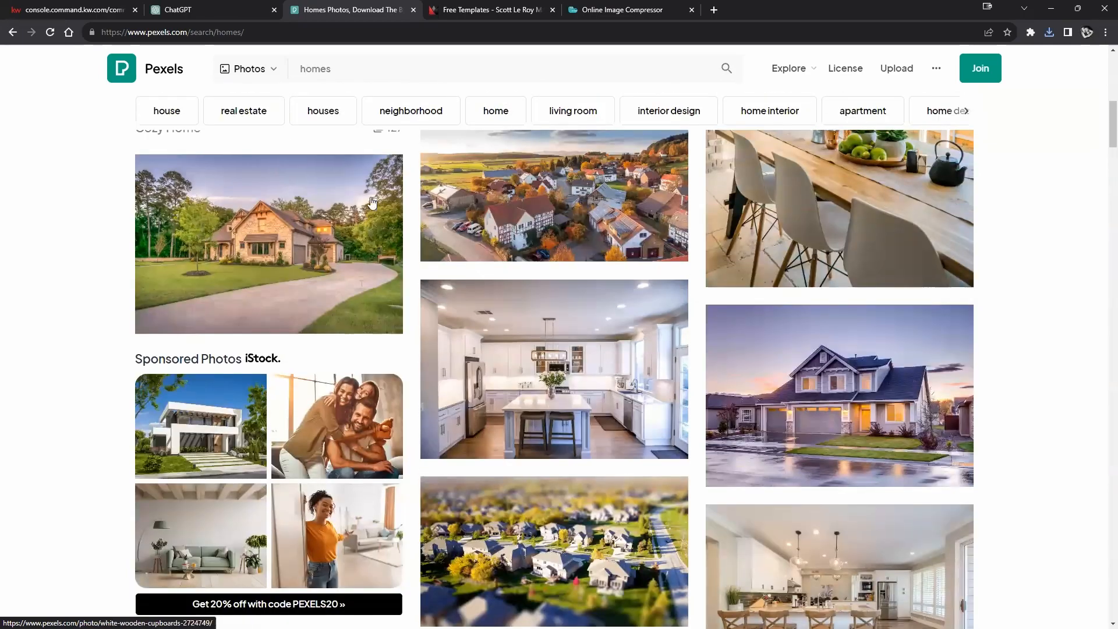
Step: Switch to the KW Command email editor and add an image block between the Happy Thanksgiving graphic and the greeting text
click(67, 10)
click(495, 297)
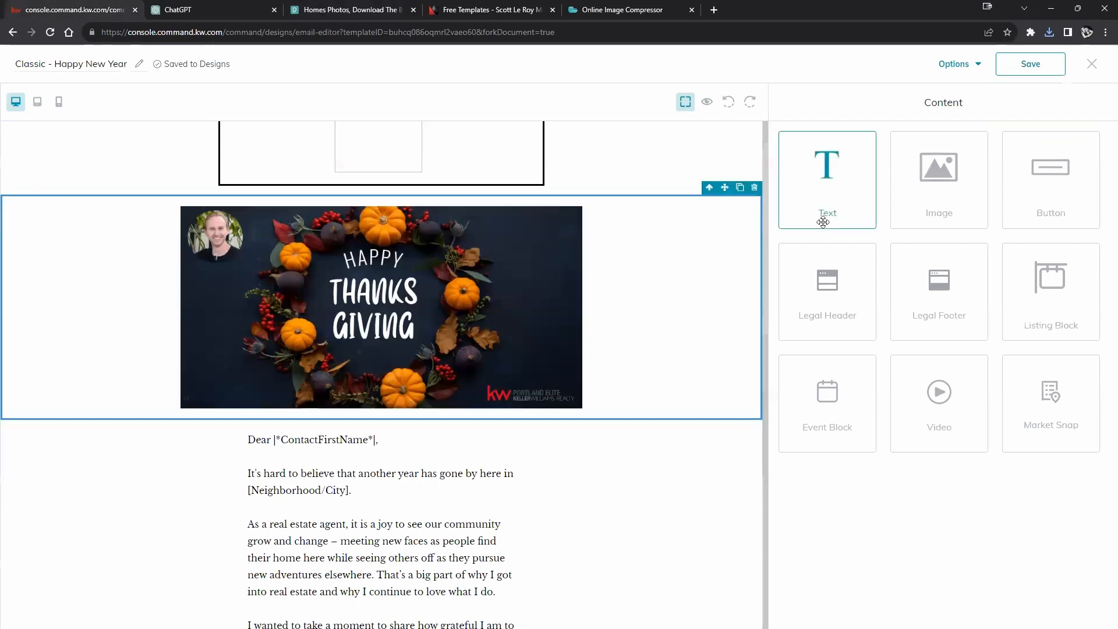
drag(924, 193, 609, 403)
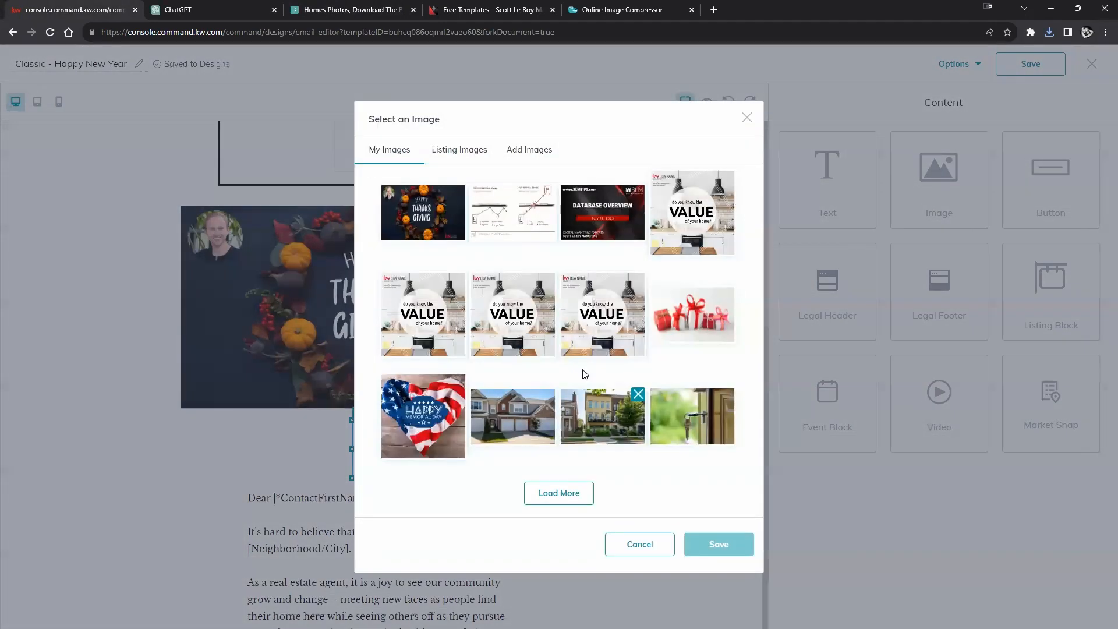
Step: Upload the saved carved pumpkin and basket photo and insert it into the new image block
click(526, 153)
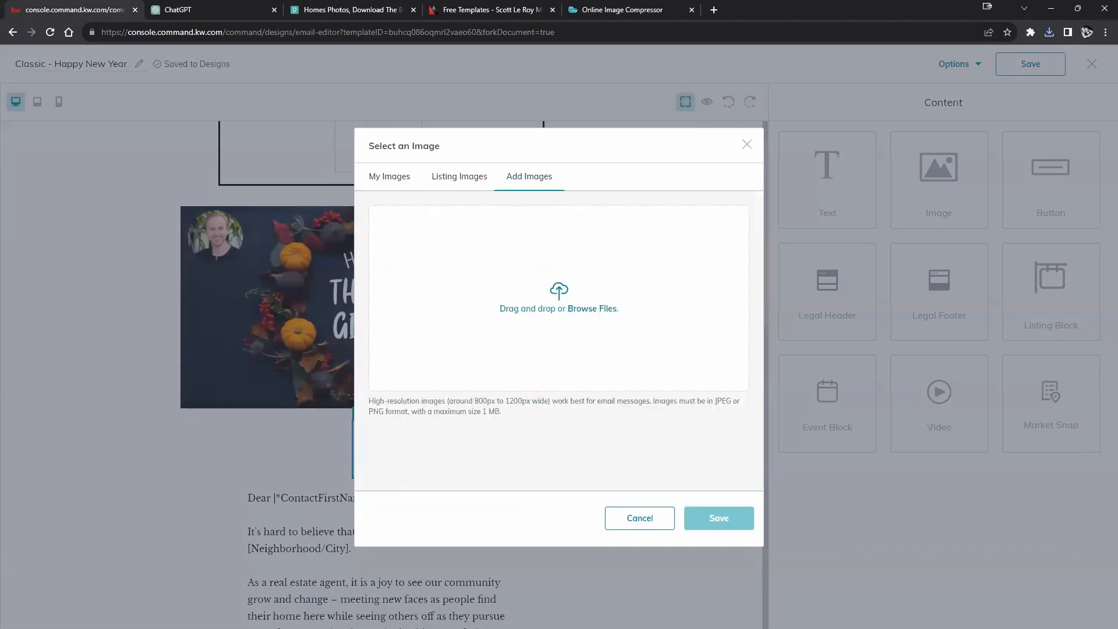
drag(605, 336, 559, 307)
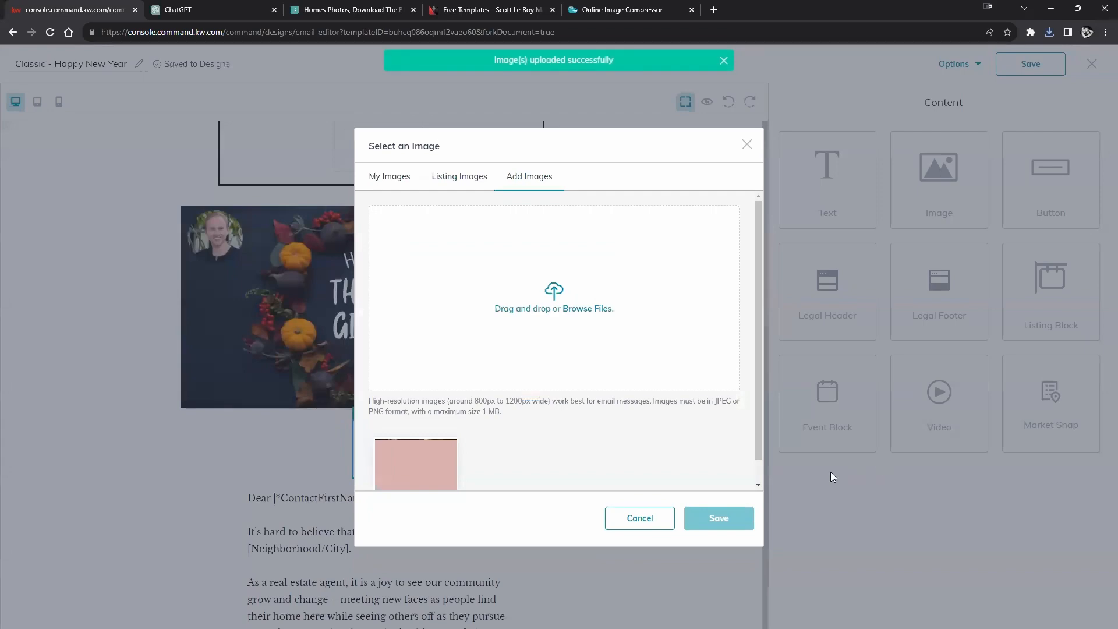
scroll(451, 410, down, 1)
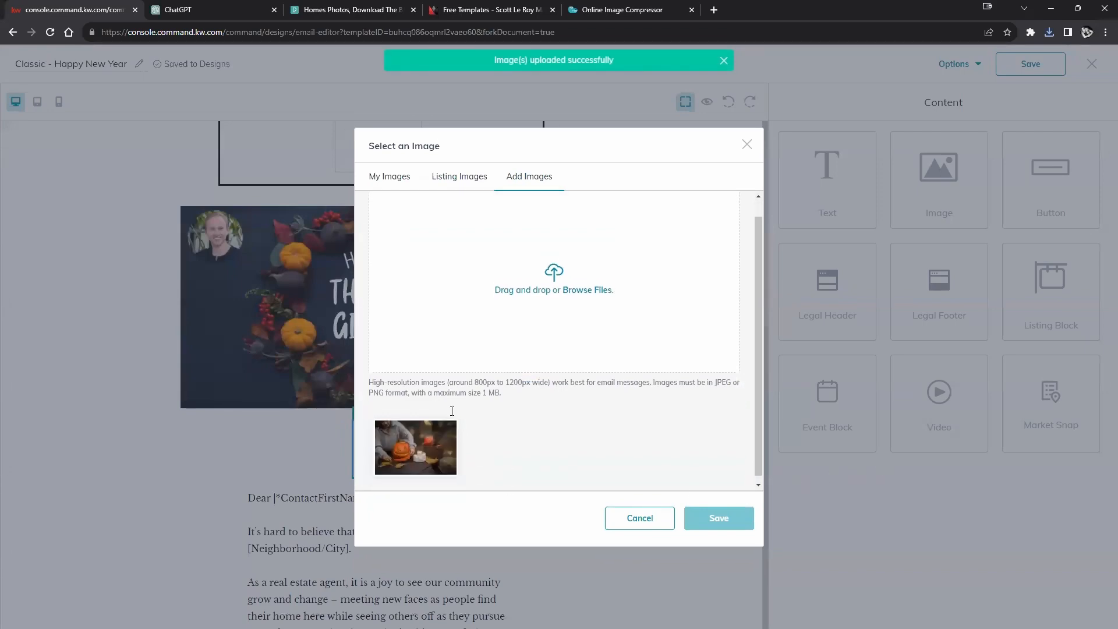
click(414, 436)
click(694, 508)
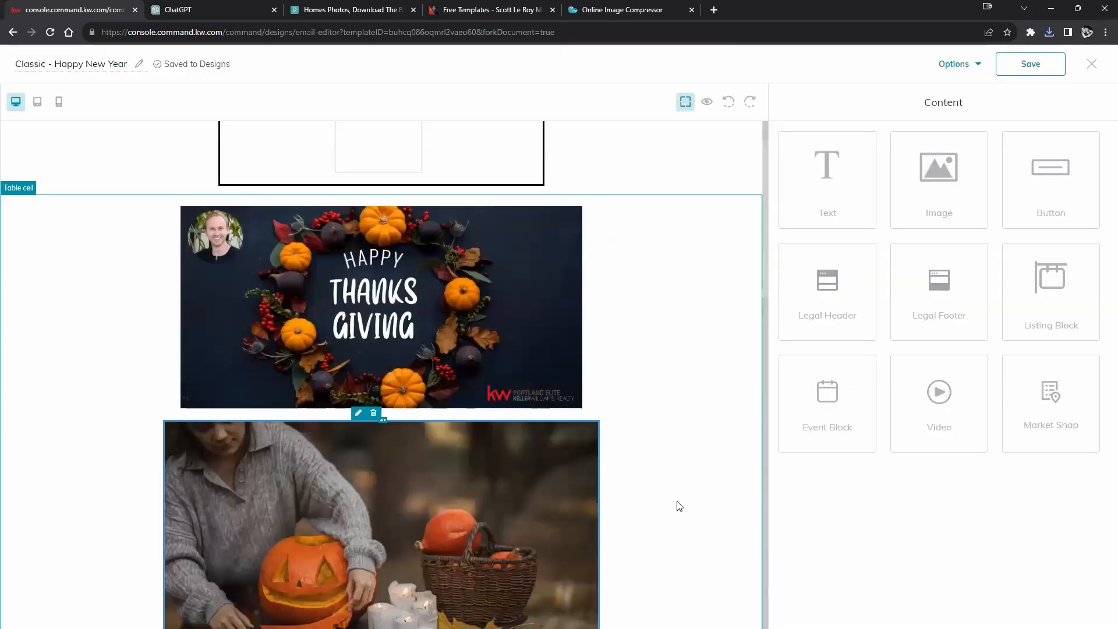
Step: Delete the Happy Thanksgiving graphic above the pumpkin photo and confirm its removal
click(485, 238)
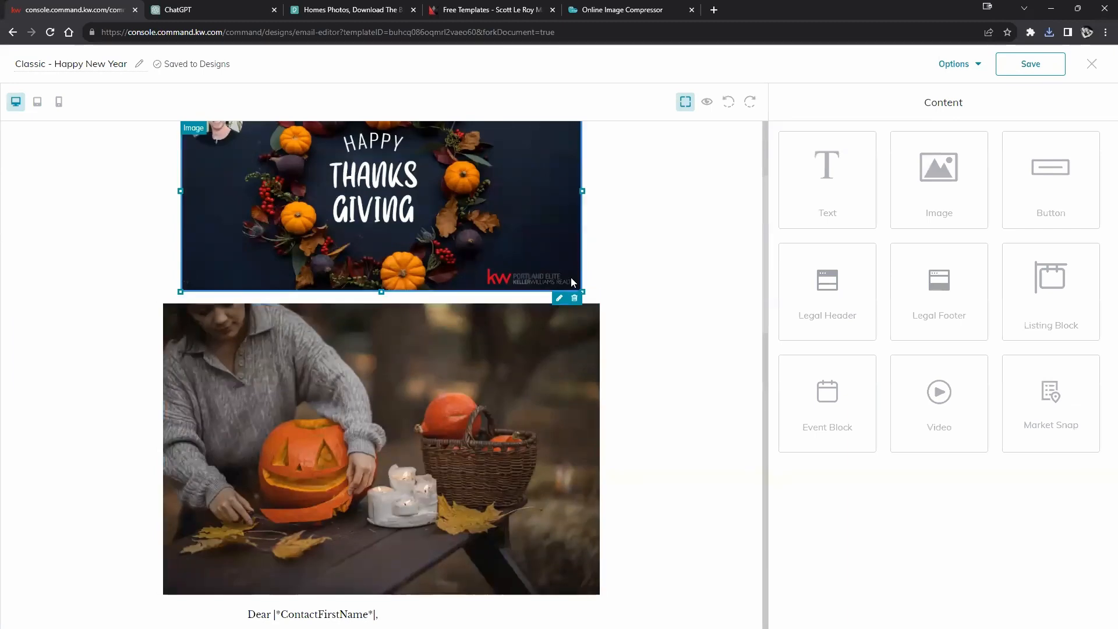
click(575, 299)
click(650, 289)
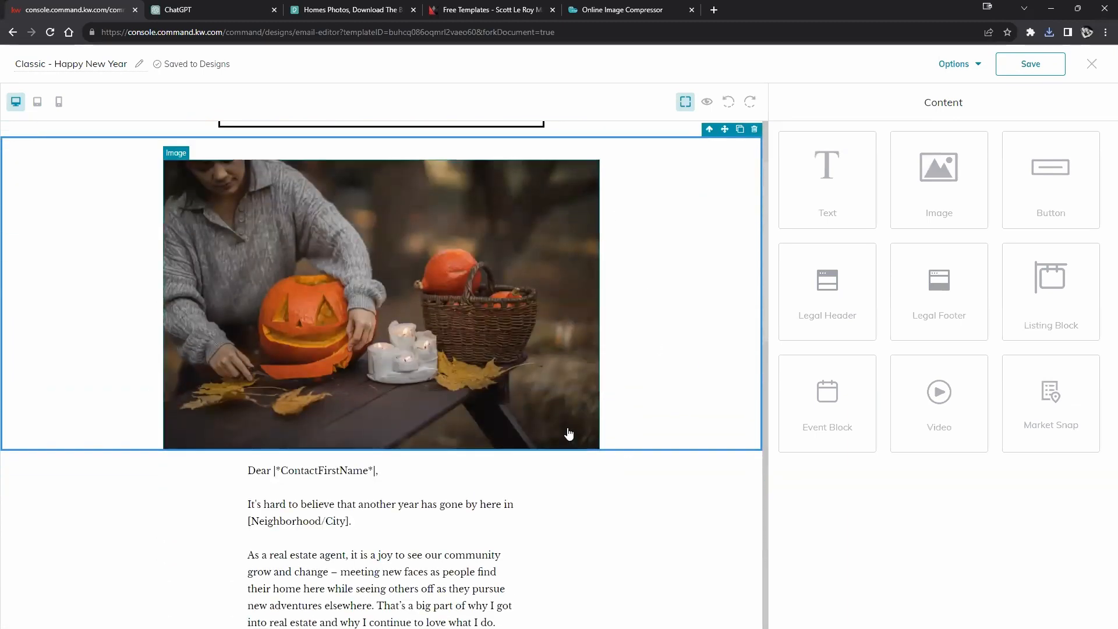
Step: Open the letter text below the pumpkin photo for editing and highlight its ContactFirstName and [Neighborhood/City] placeholders
scroll(568, 431, up, 2)
scroll(561, 437, down, 3)
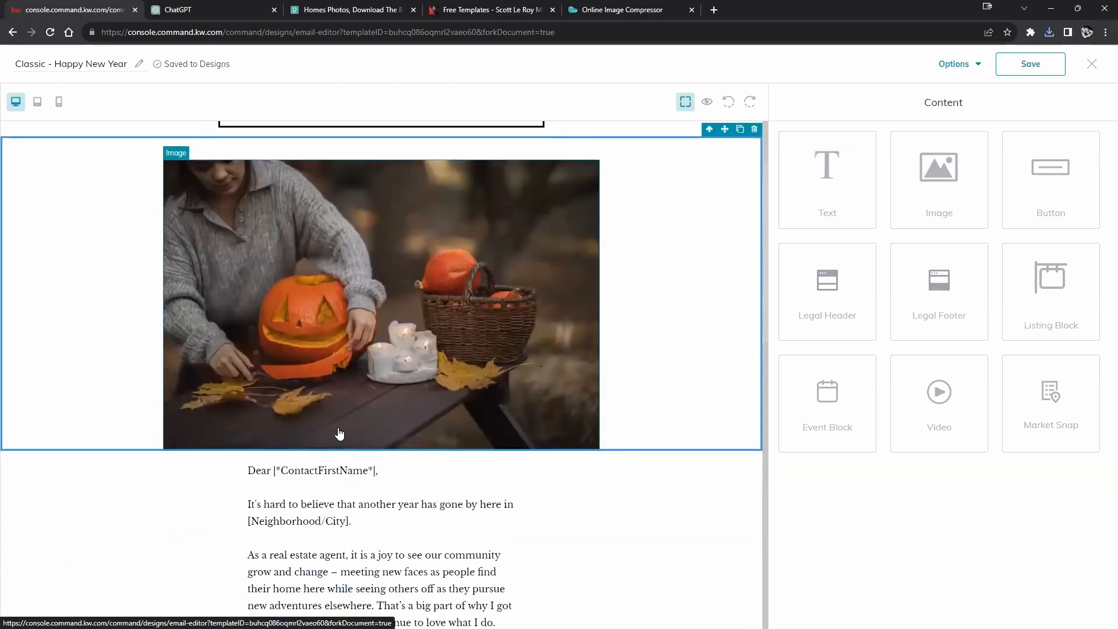
scroll(434, 467, down, 3)
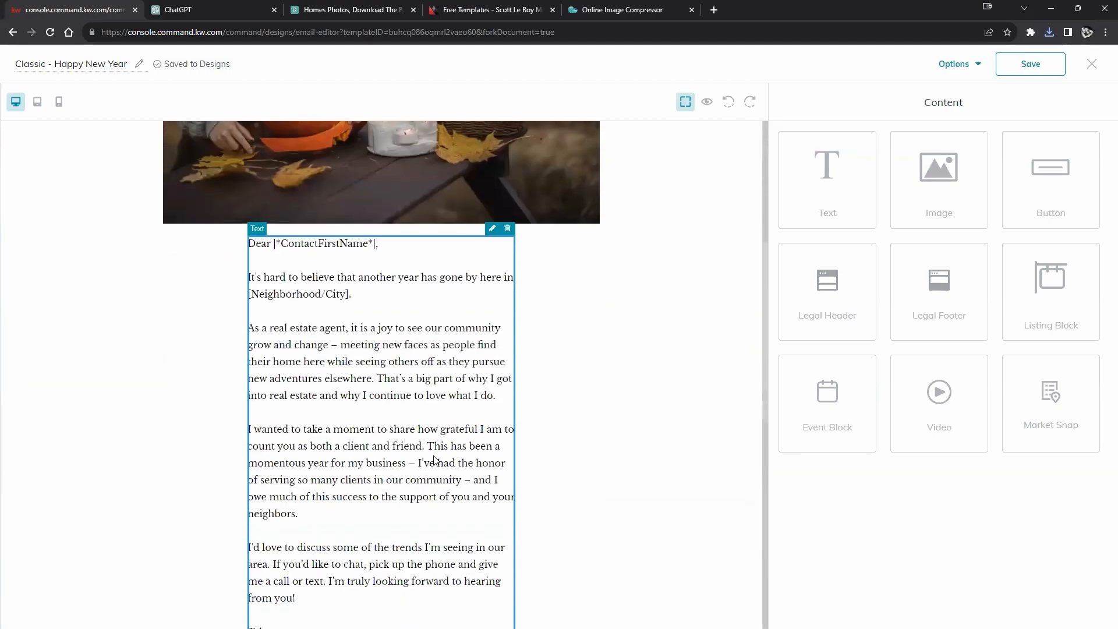
click(471, 249)
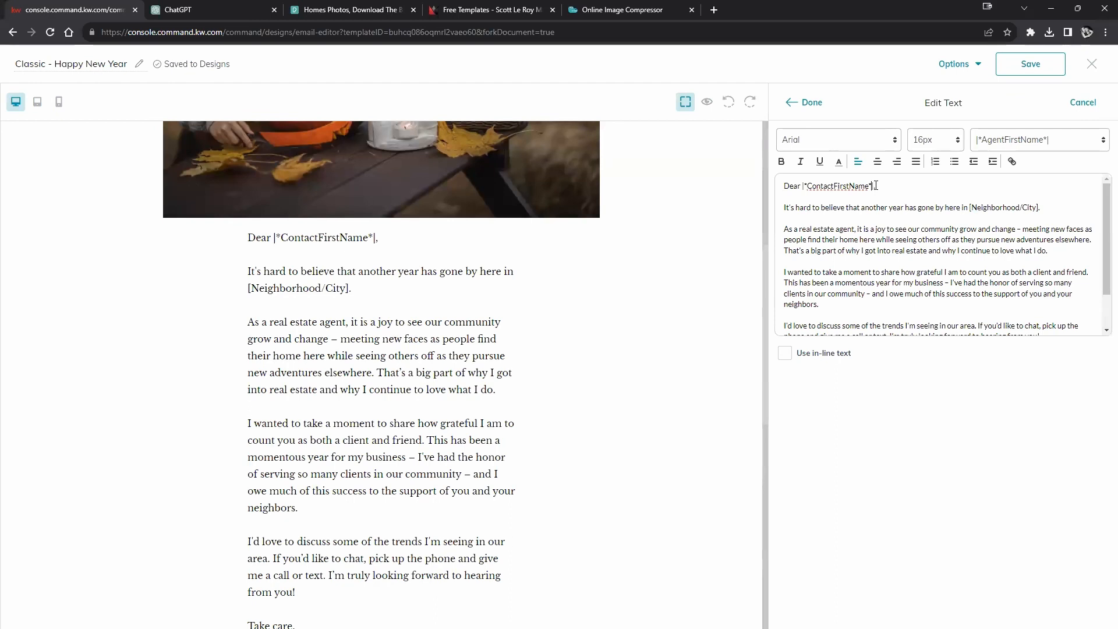
drag(874, 186, 820, 184)
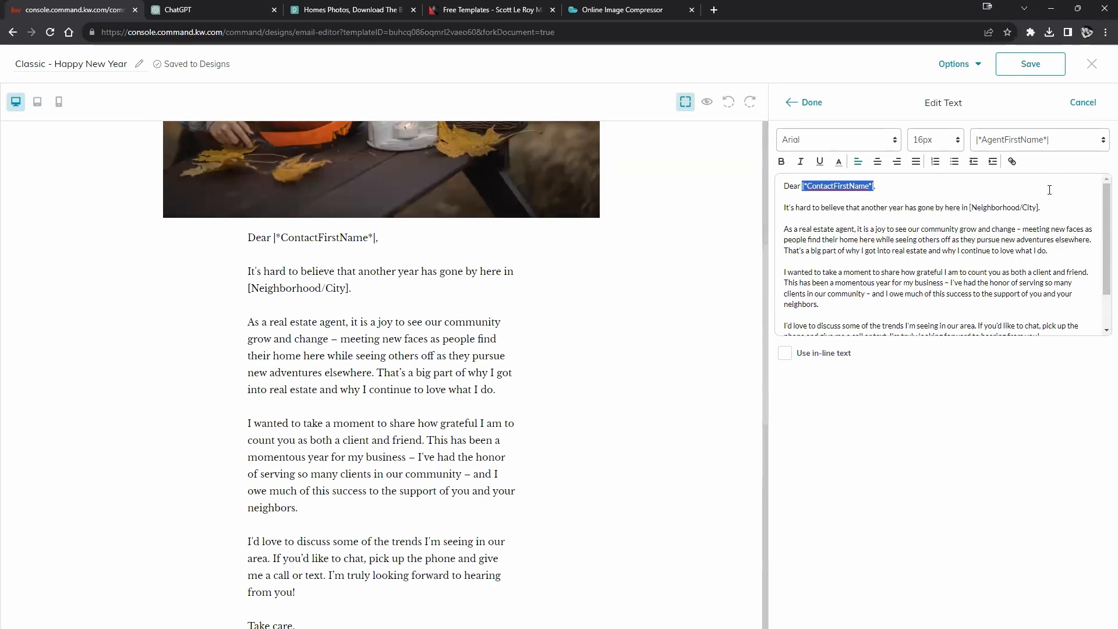
click(969, 208)
drag(971, 208, 1040, 208)
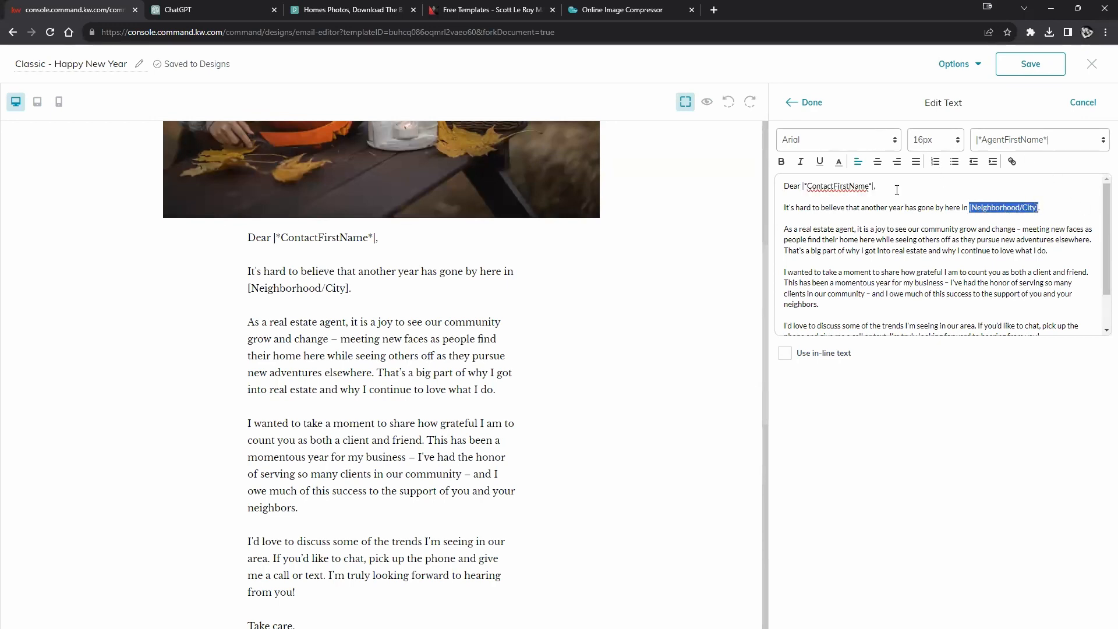
Step: Replace the typed first-name placeholder after "Dear" with the |*ContactFirstName*| merge field
mouse_move(873, 186)
mouse_down()
mouse_move(817, 191)
mouse_move(869, 191)
mouse_up()
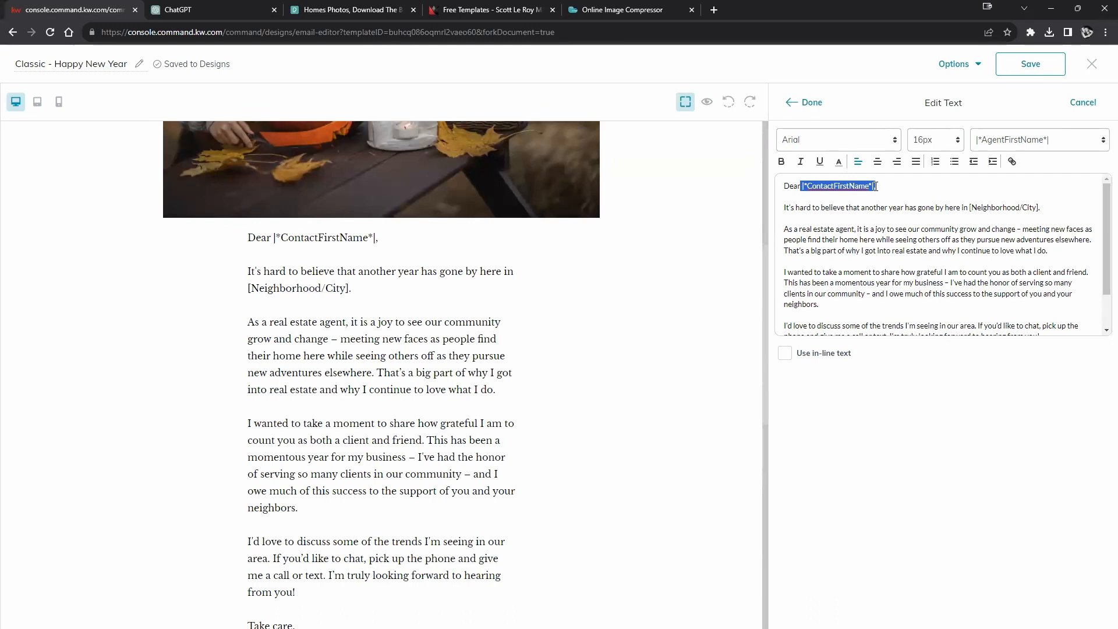
key(BackSpace)
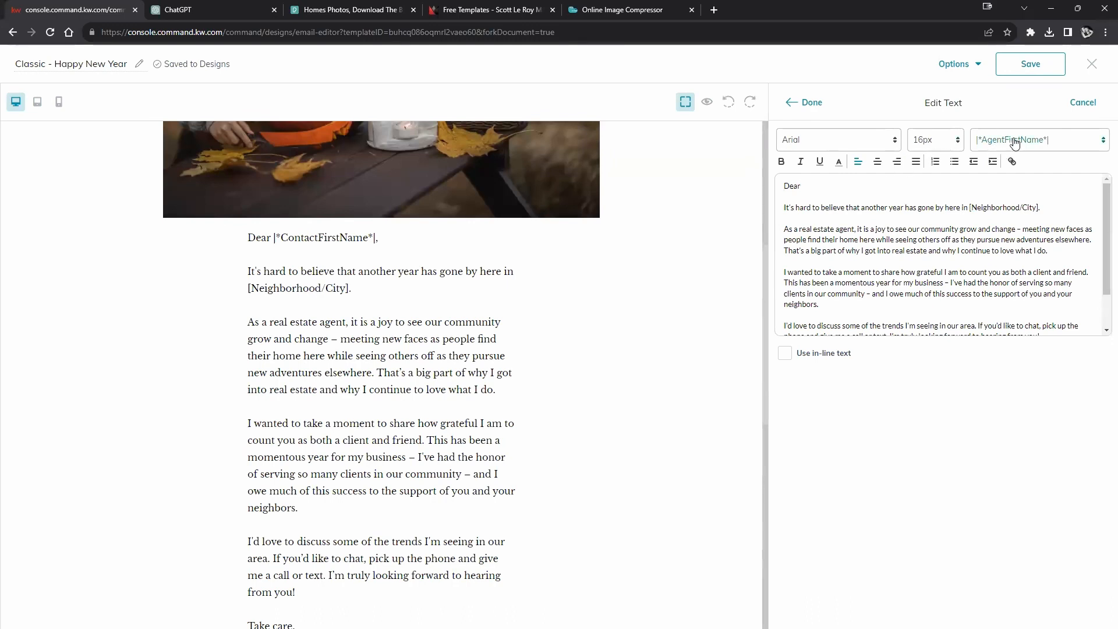
click(1036, 141)
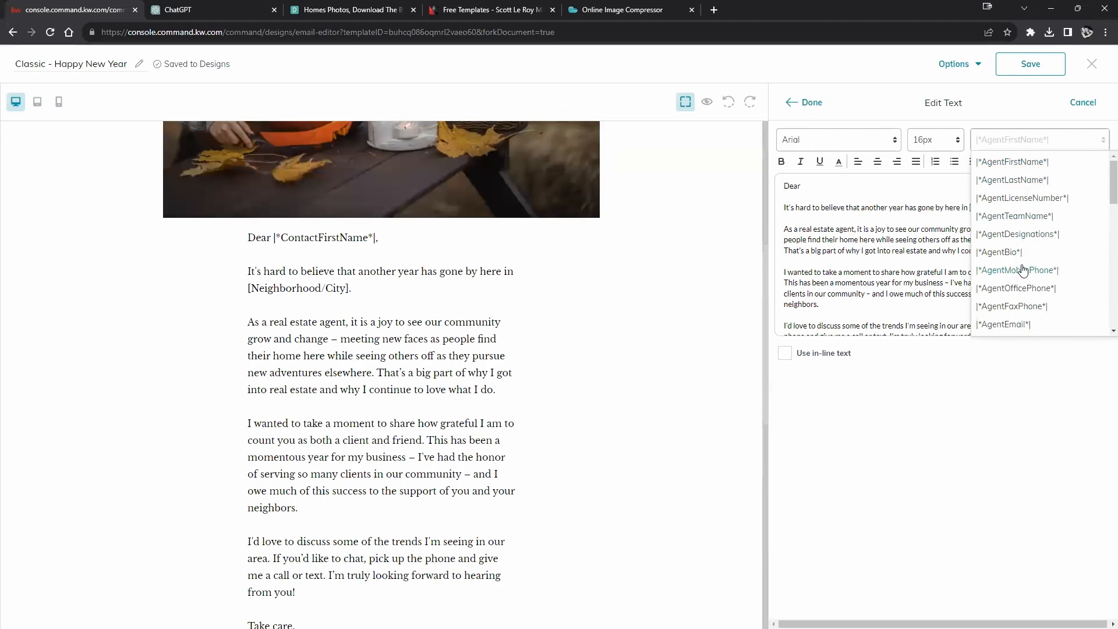
scroll(1038, 257, down, 6)
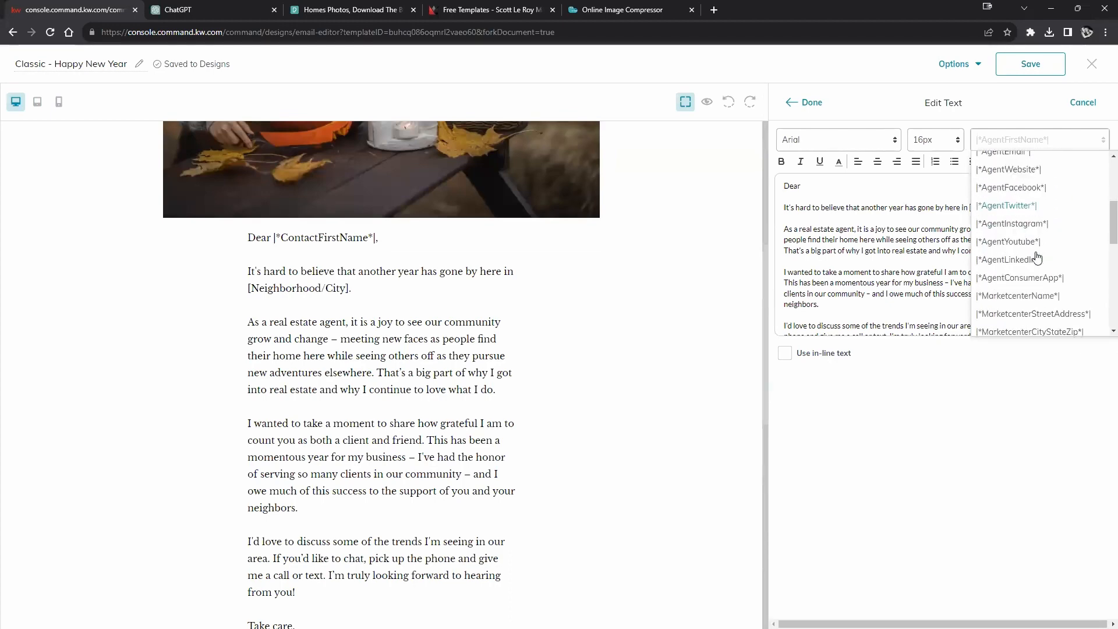
scroll(1037, 258, down, 5)
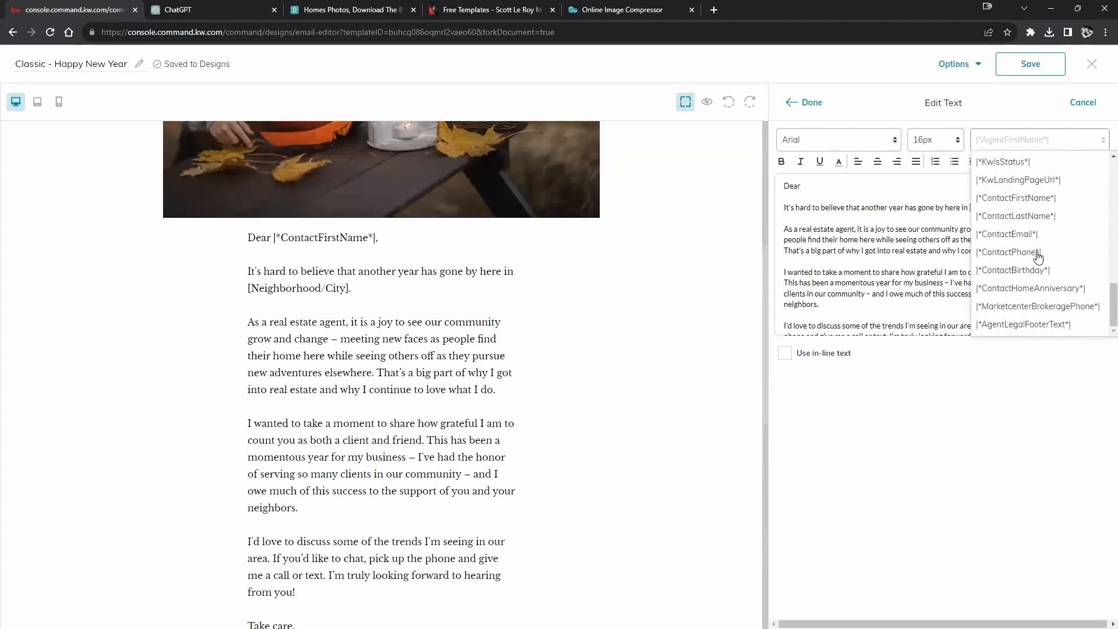
click(1024, 198)
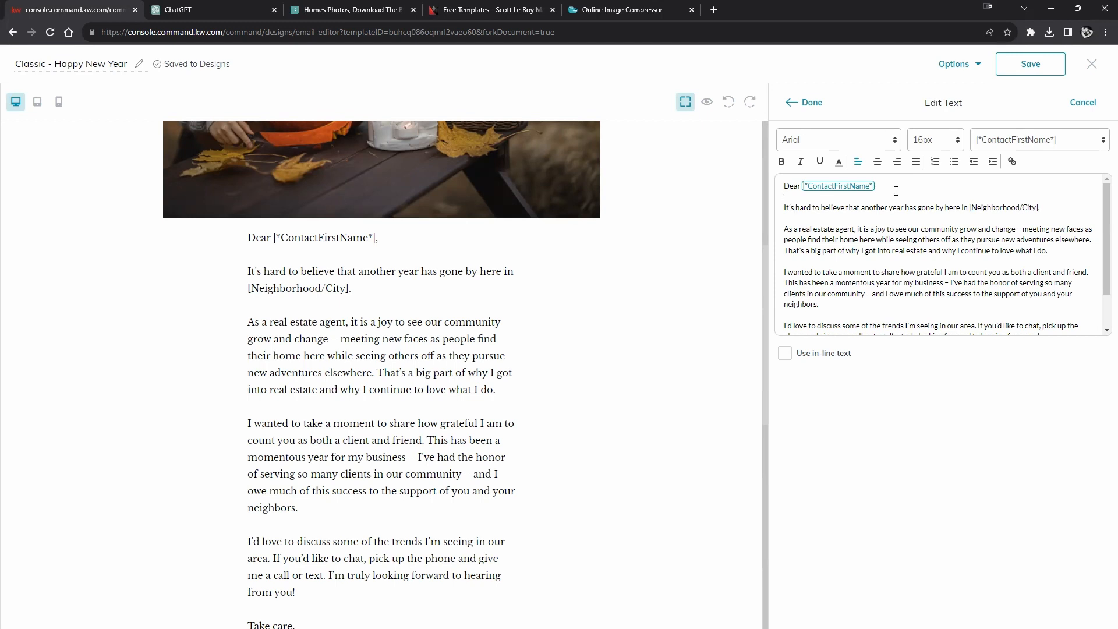
Step: Try adding the |*ContactLastName*| merge field after the first name in the greeting, and remove it again
click(1047, 151)
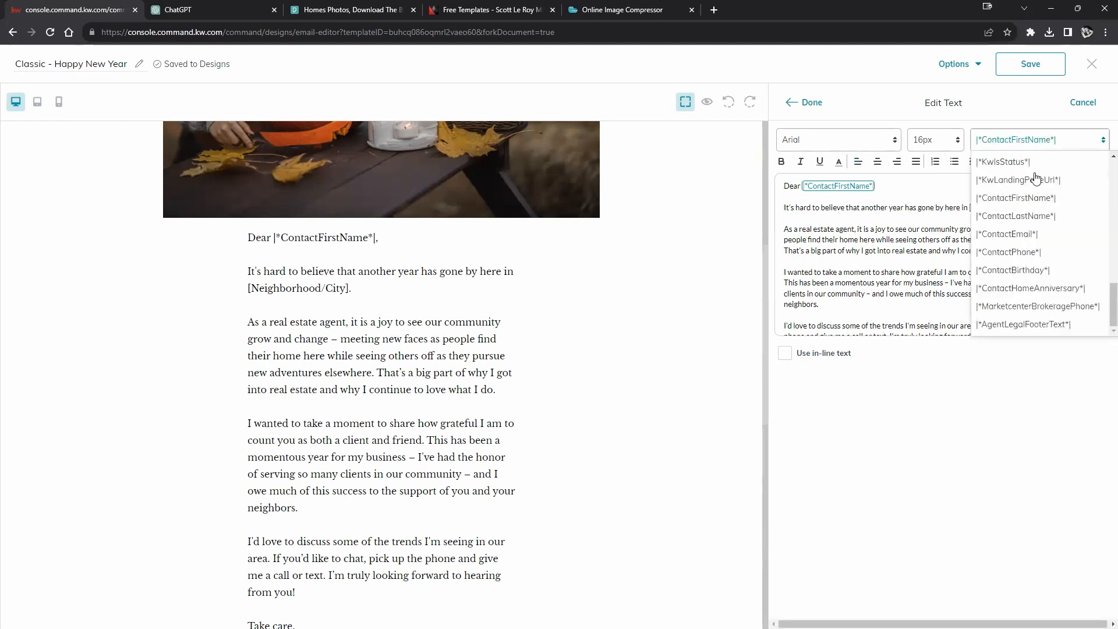
click(1028, 220)
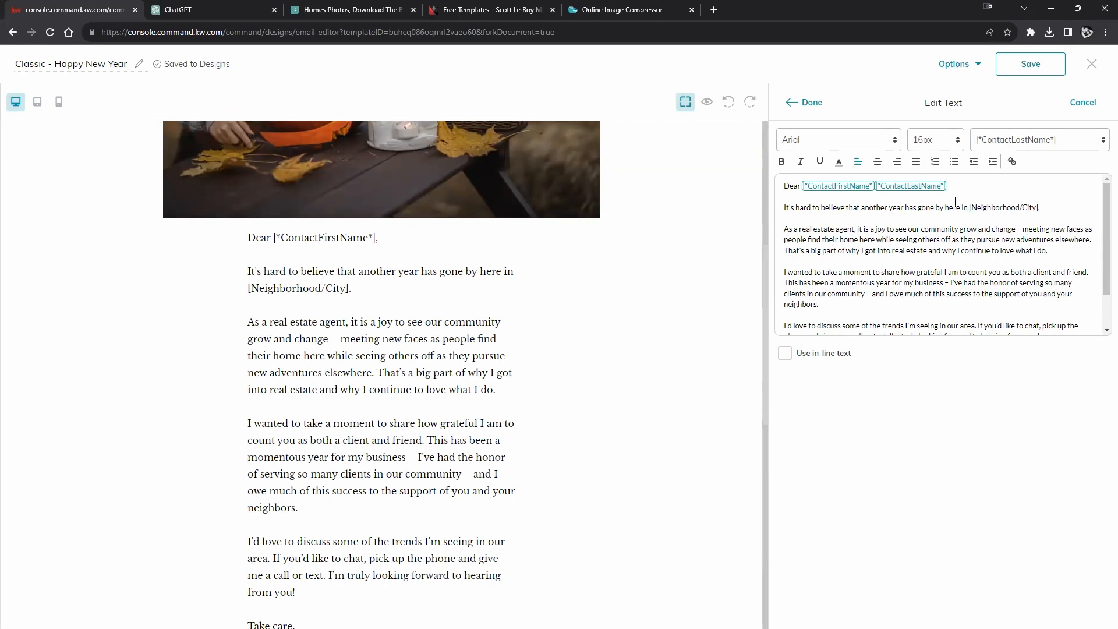
key(BackSpace)
Step: Replace the [Neighborhood/City] placeholder in the letter's opening sentence with the |*KwlsStreetAddress*| merge field
drag(970, 208, 1040, 207)
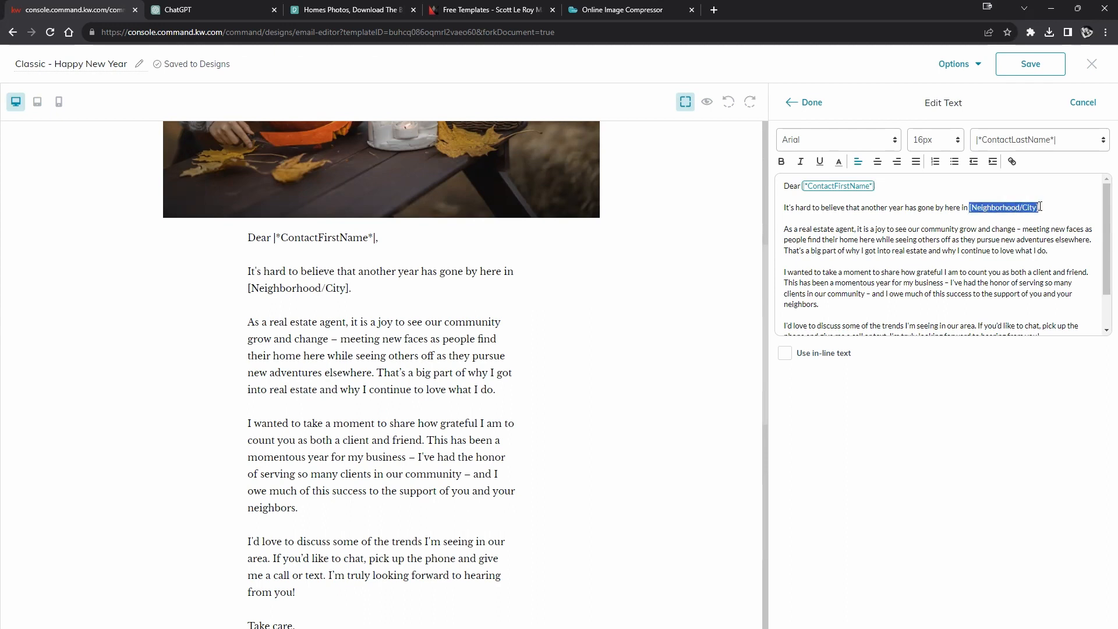
click(1098, 140)
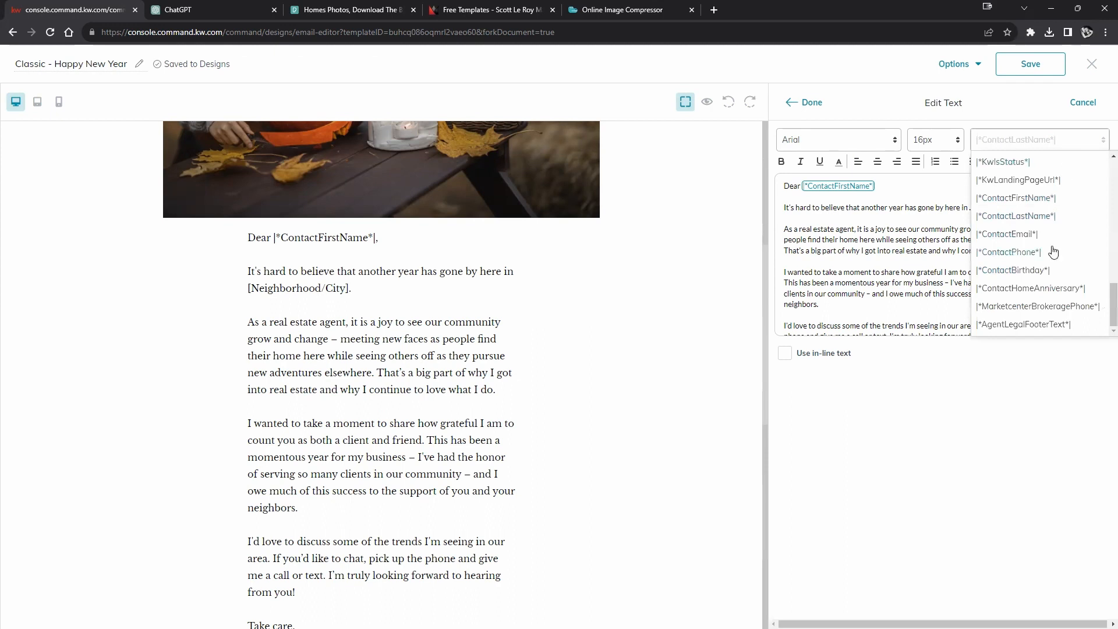
scroll(1060, 262, up, 1)
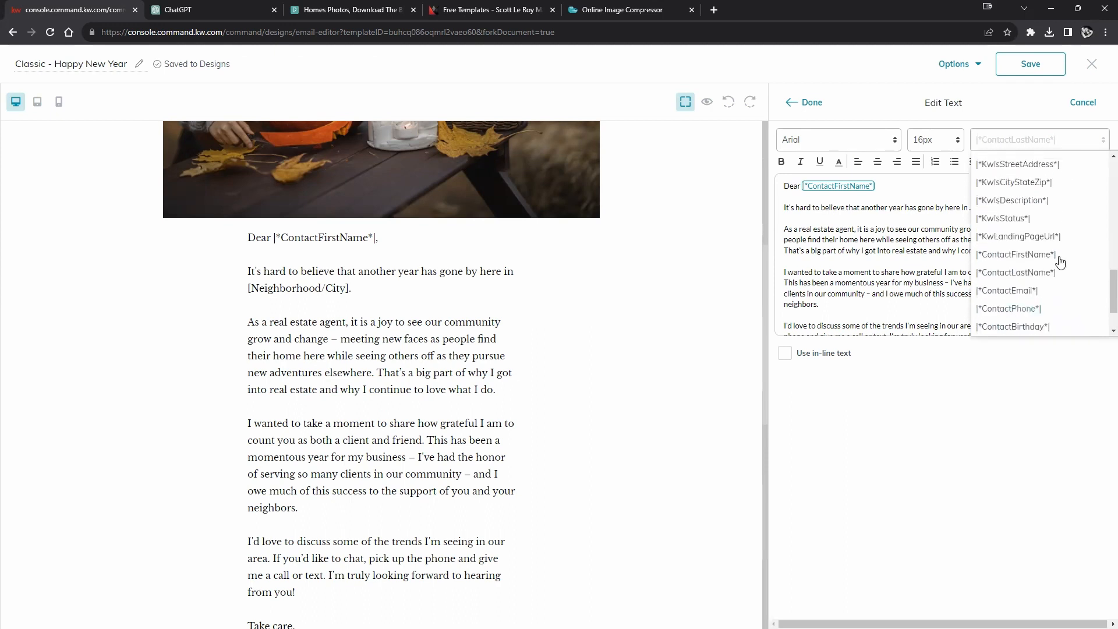
scroll(1059, 261, up, 2)
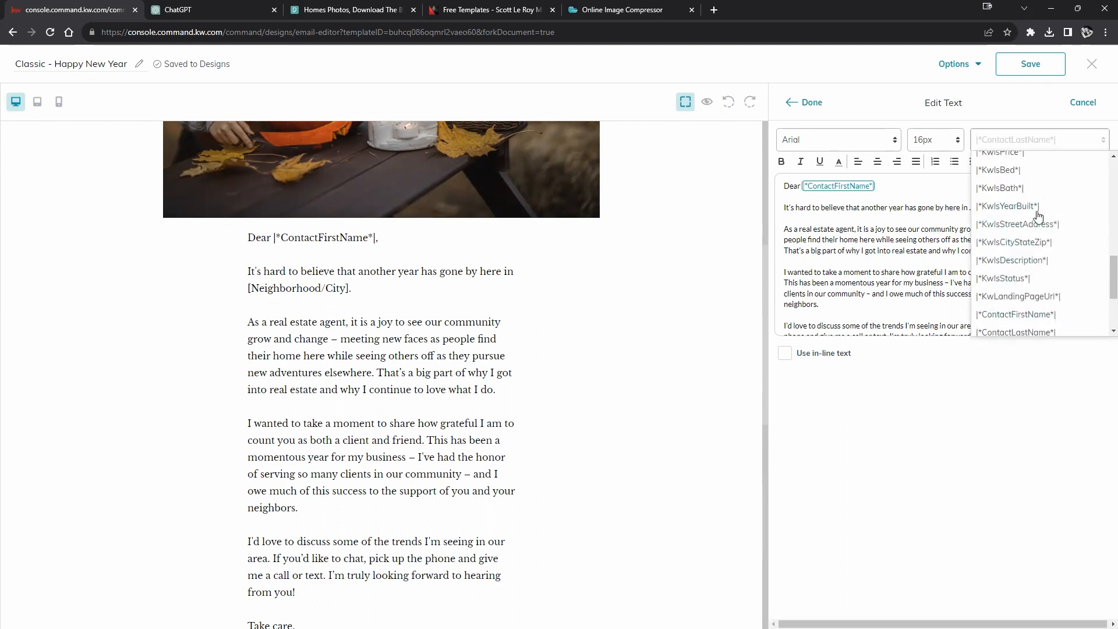
scroll(1039, 226, up, 2)
scroll(1066, 253, up, 1)
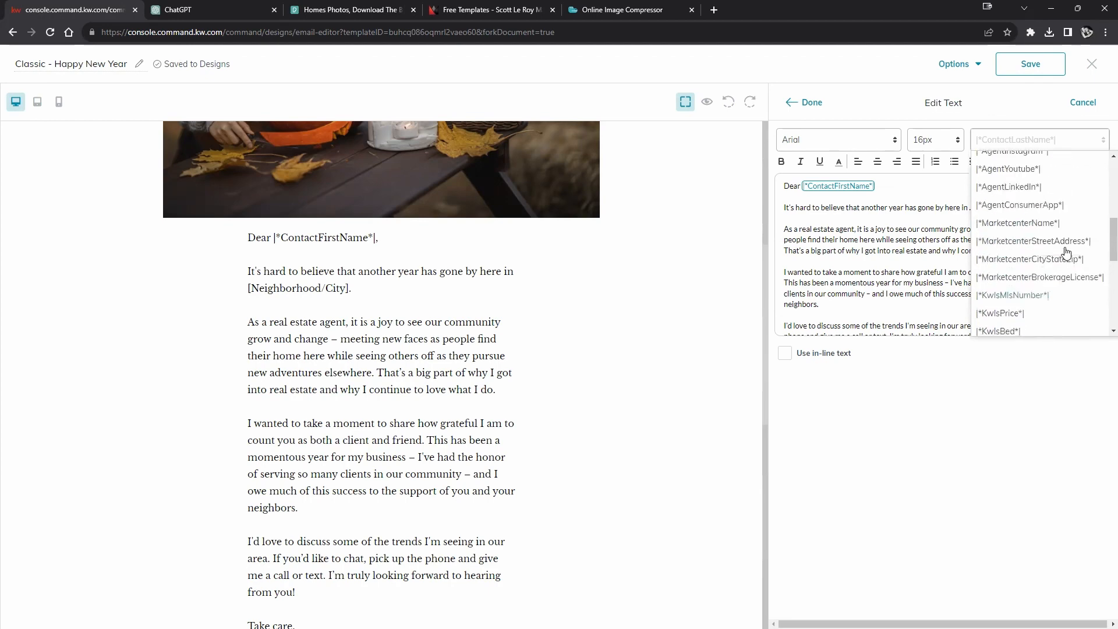
scroll(1061, 250, down, 3)
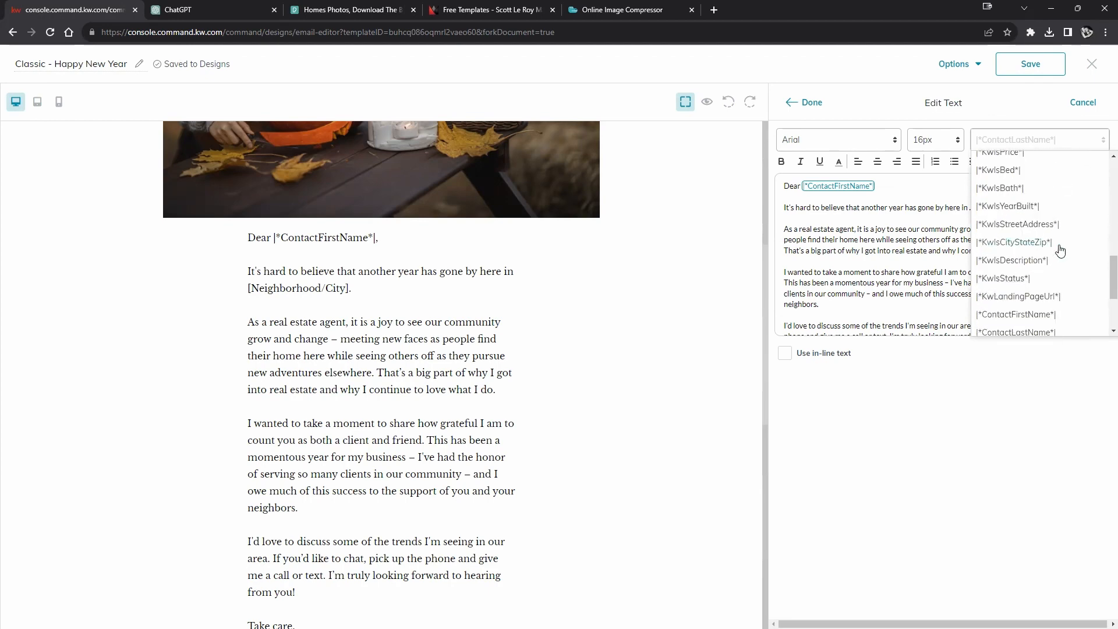
scroll(1043, 256, up, 5)
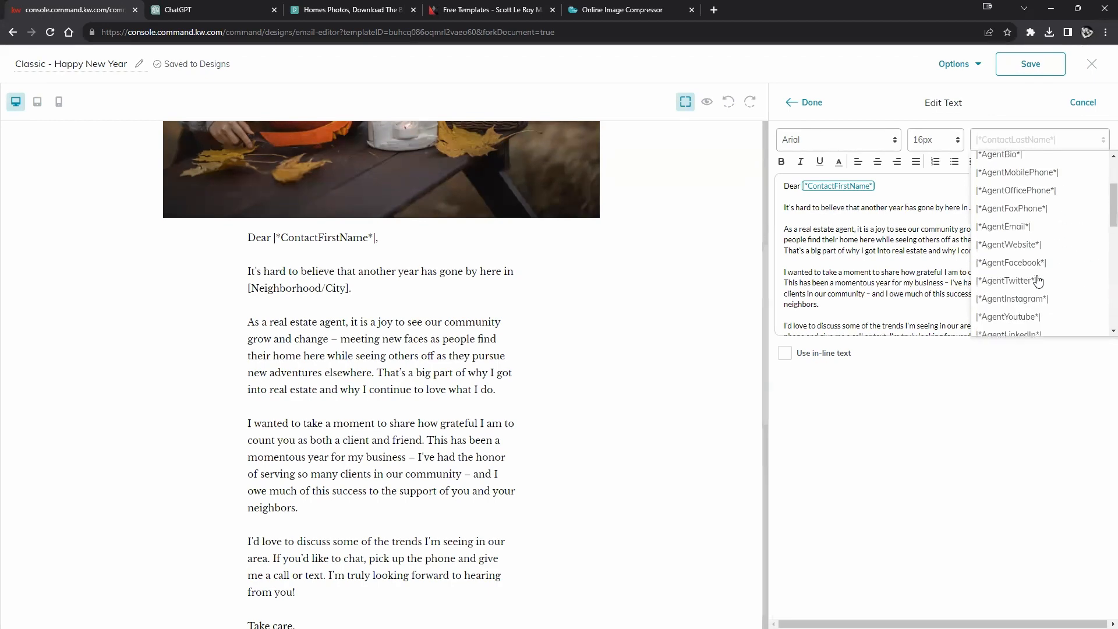
scroll(1040, 279, down, 2)
scroll(1063, 236, down, 1)
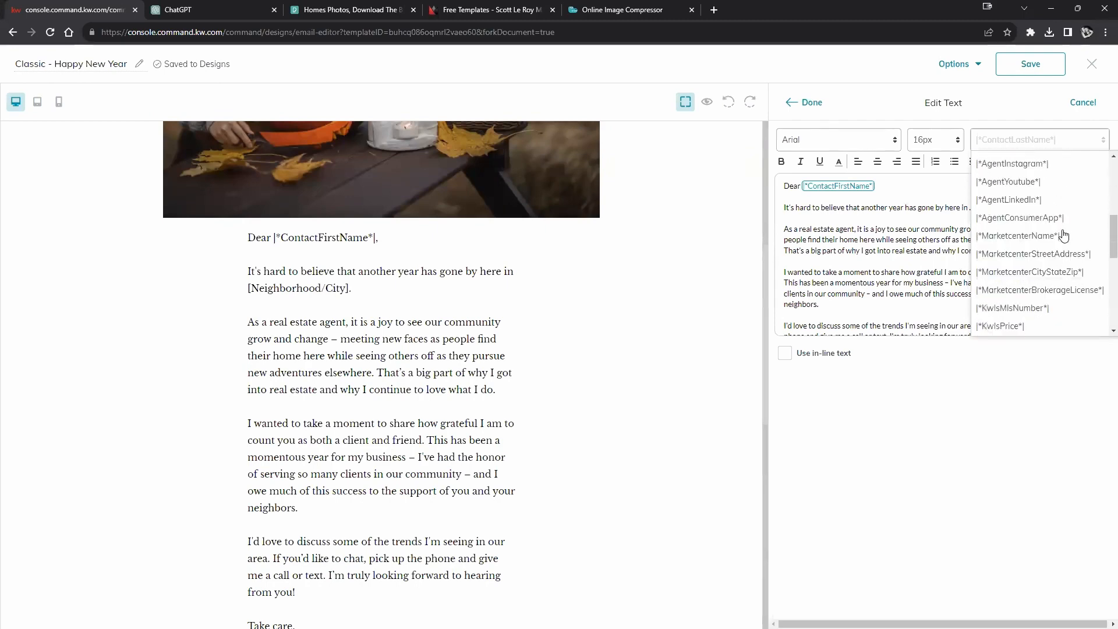
scroll(1061, 240, down, 1)
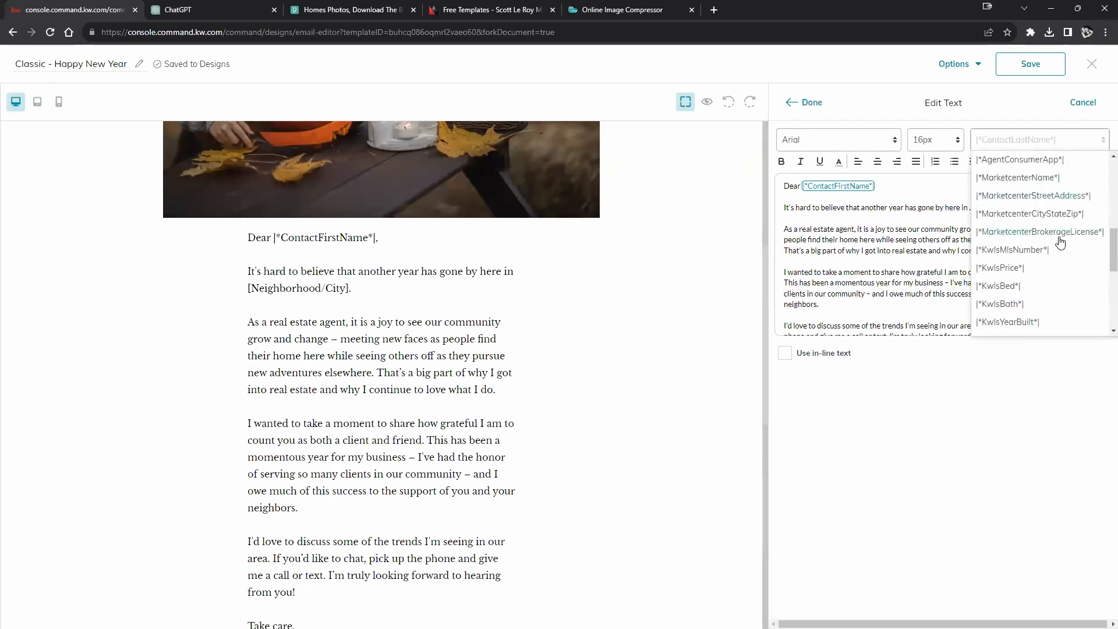
scroll(1061, 243, down, 3)
click(1056, 226)
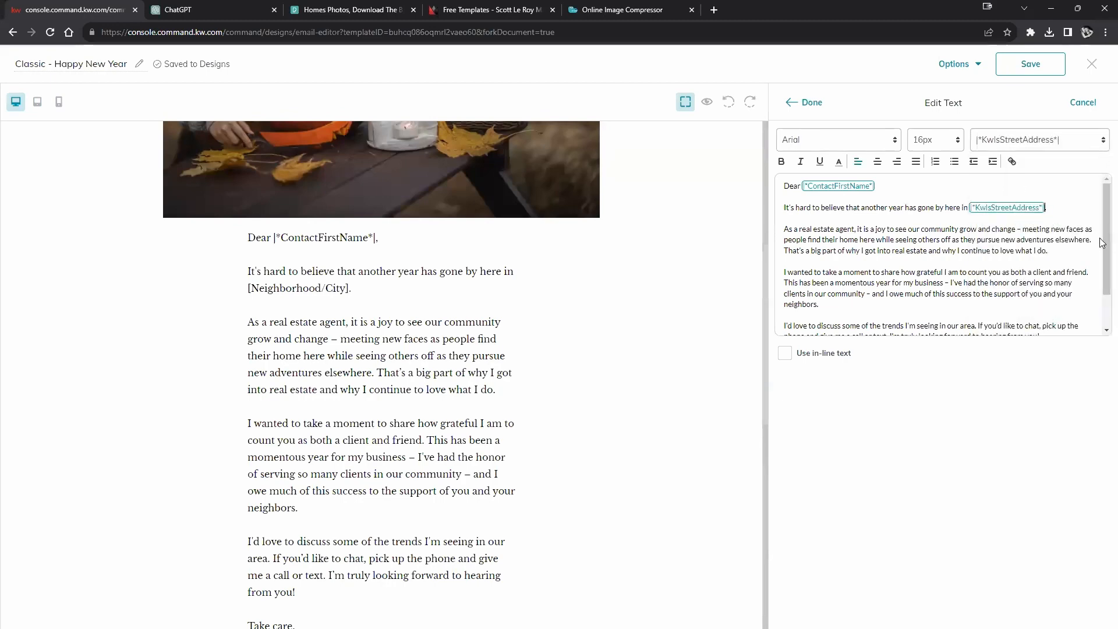
Step: Replace the typed agent-name placeholder under "Take care," with the |*AgentFirstName*| merge field
scroll(1026, 285, down, 1)
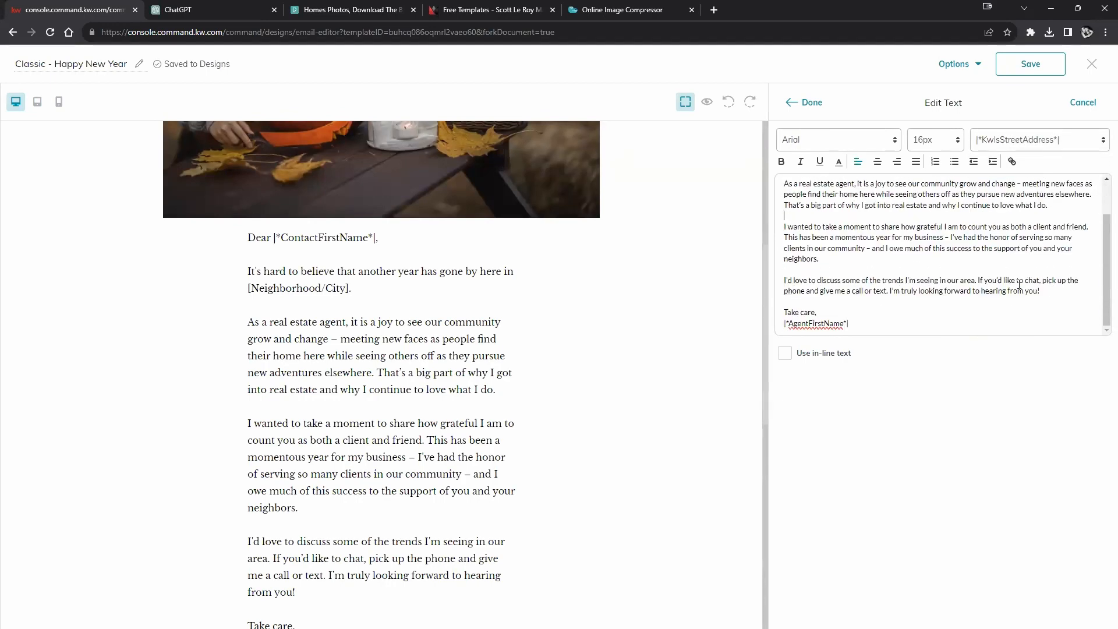
drag(852, 323, 739, 342)
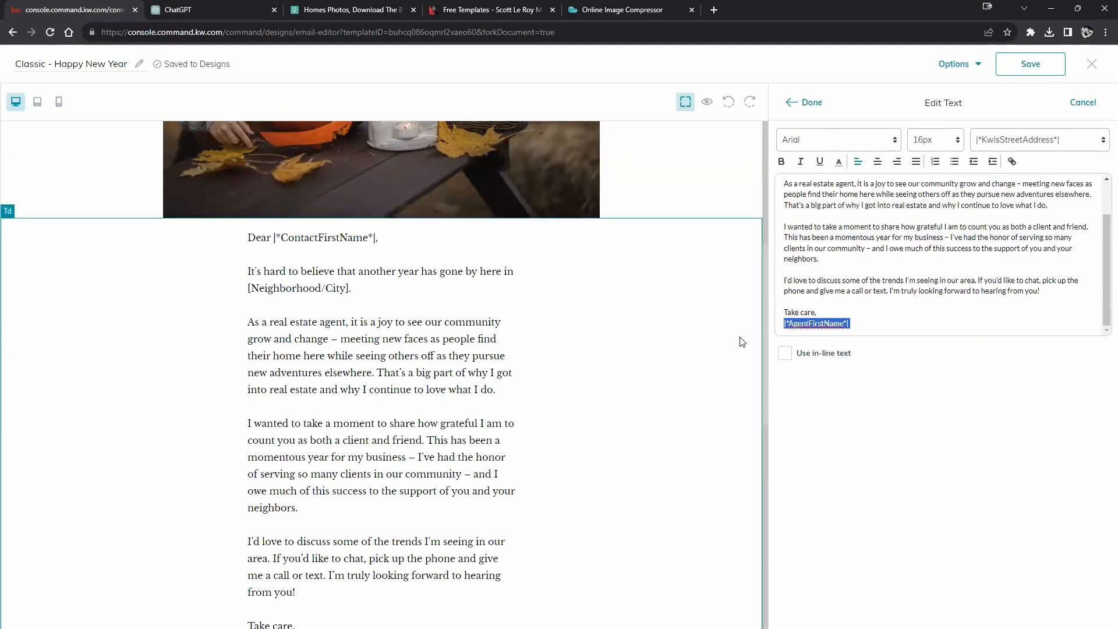
key(BackSpace)
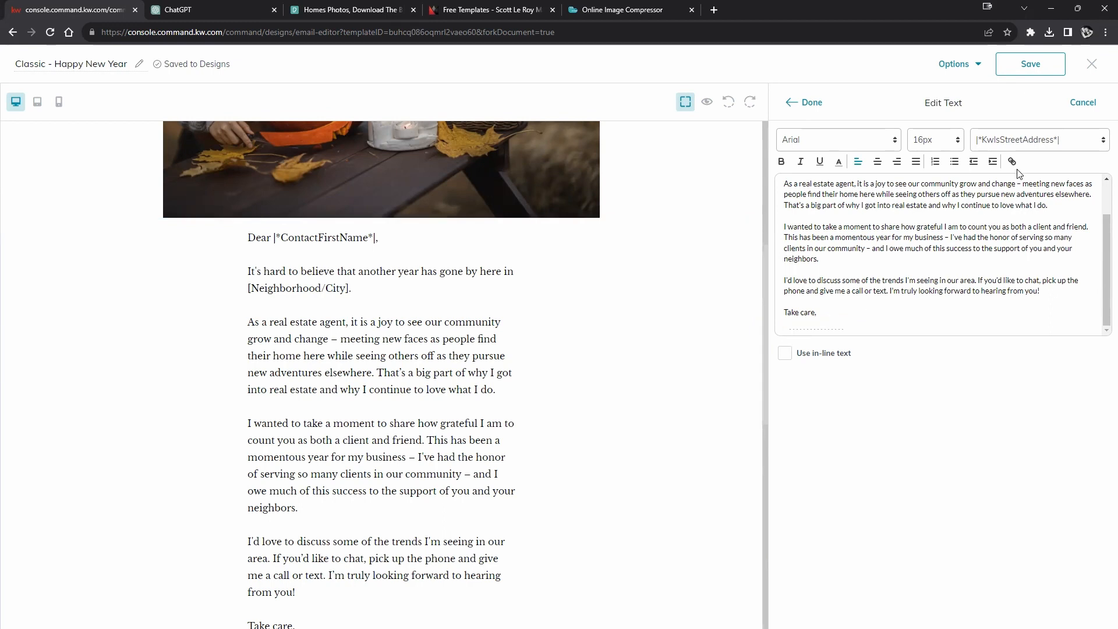
click(1048, 143)
scroll(1036, 240, up, 5)
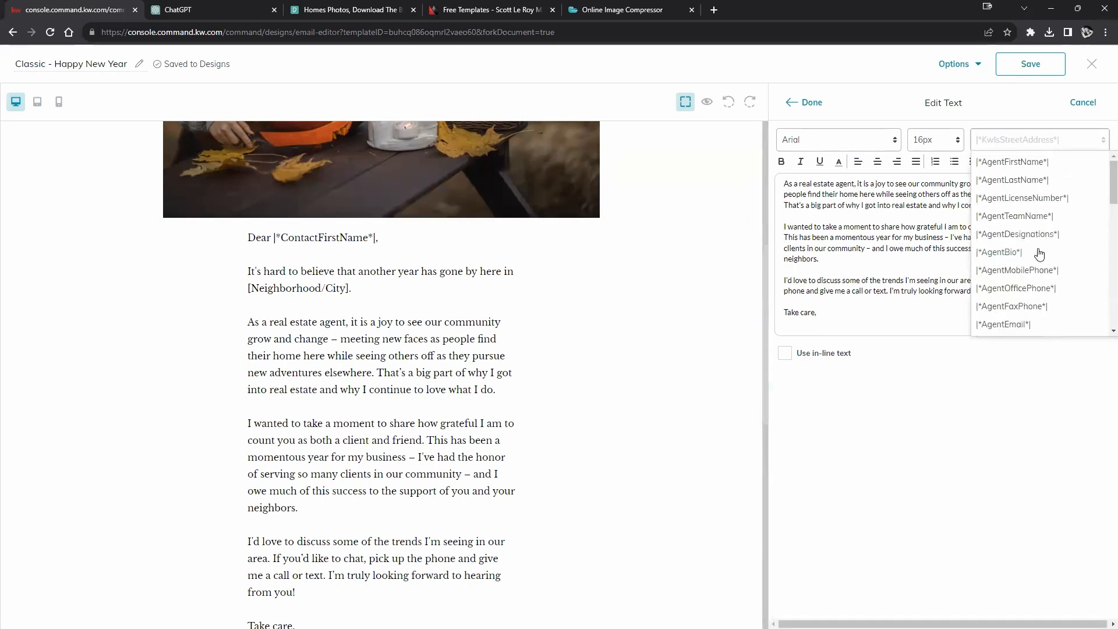
click(1041, 164)
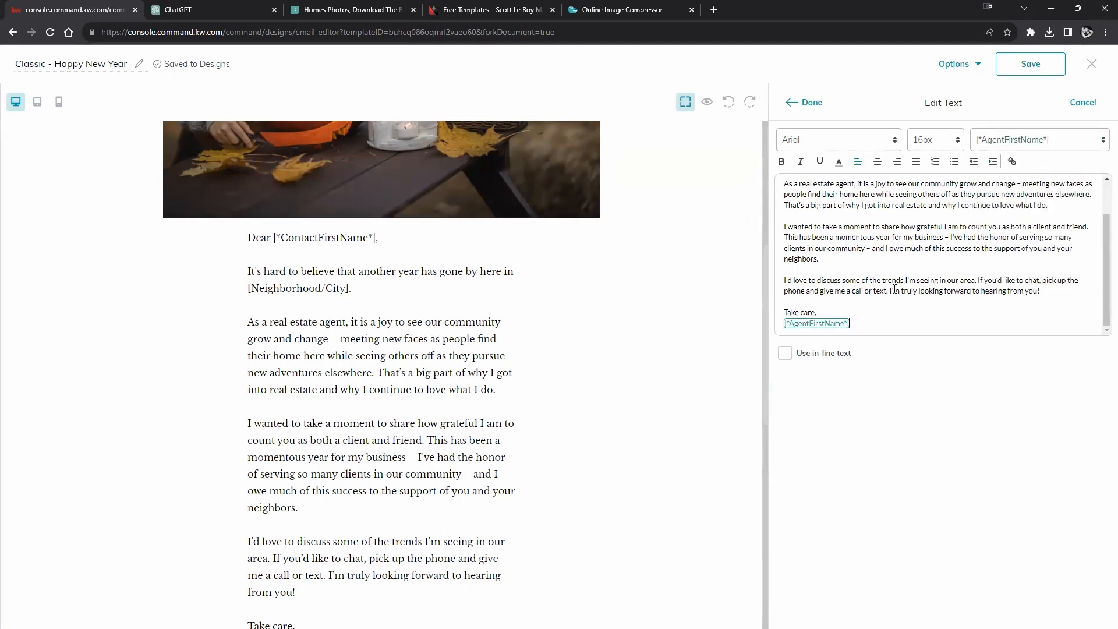
Step: Add the |*AgentLastName*| merge field after the agent's first name in the sign-off and finish editing the letter text
click(1034, 143)
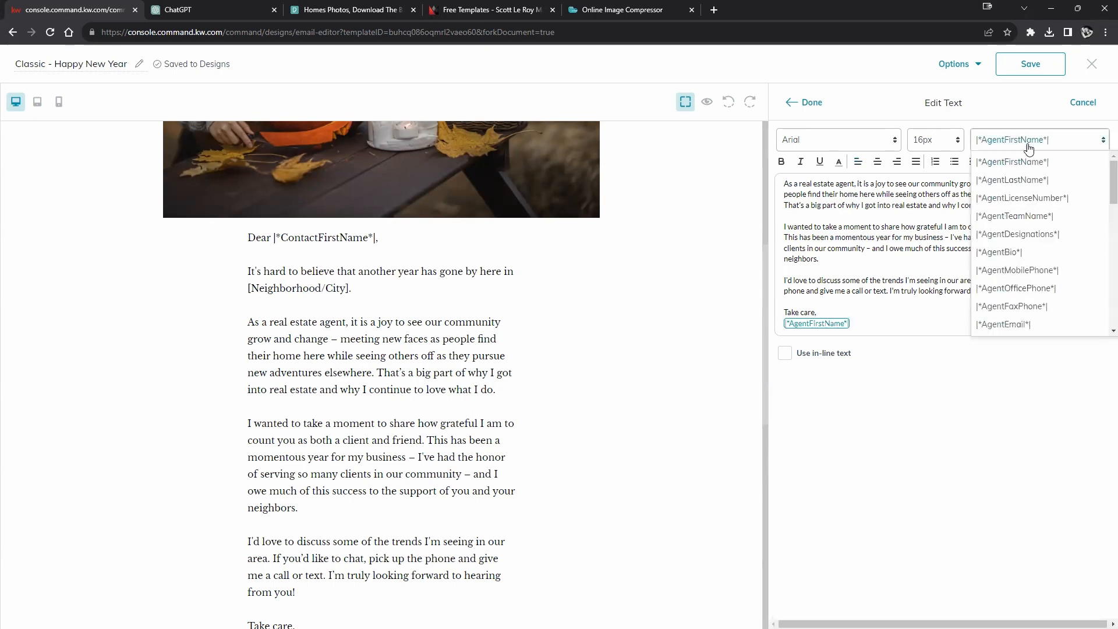
click(1018, 180)
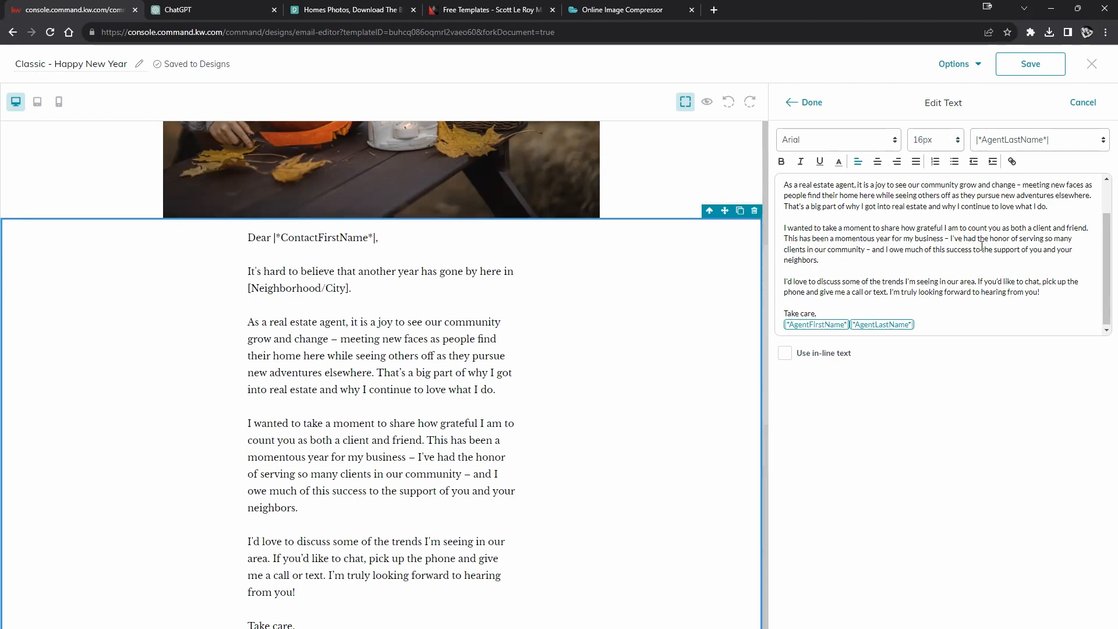
scroll(966, 272, up, 1)
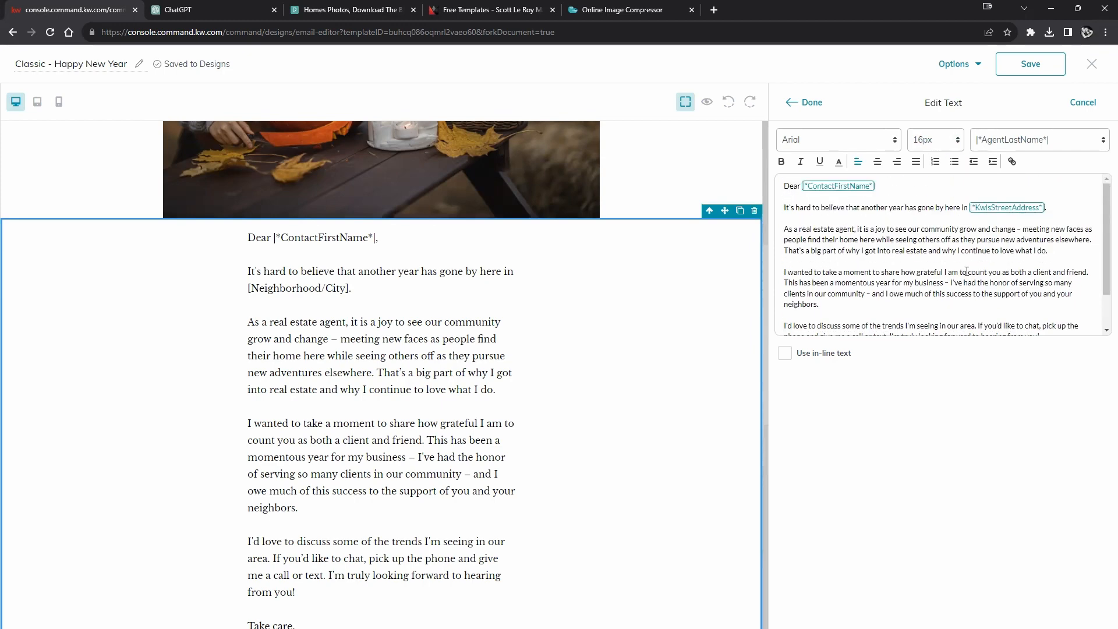
click(808, 103)
scroll(527, 305, down, 3)
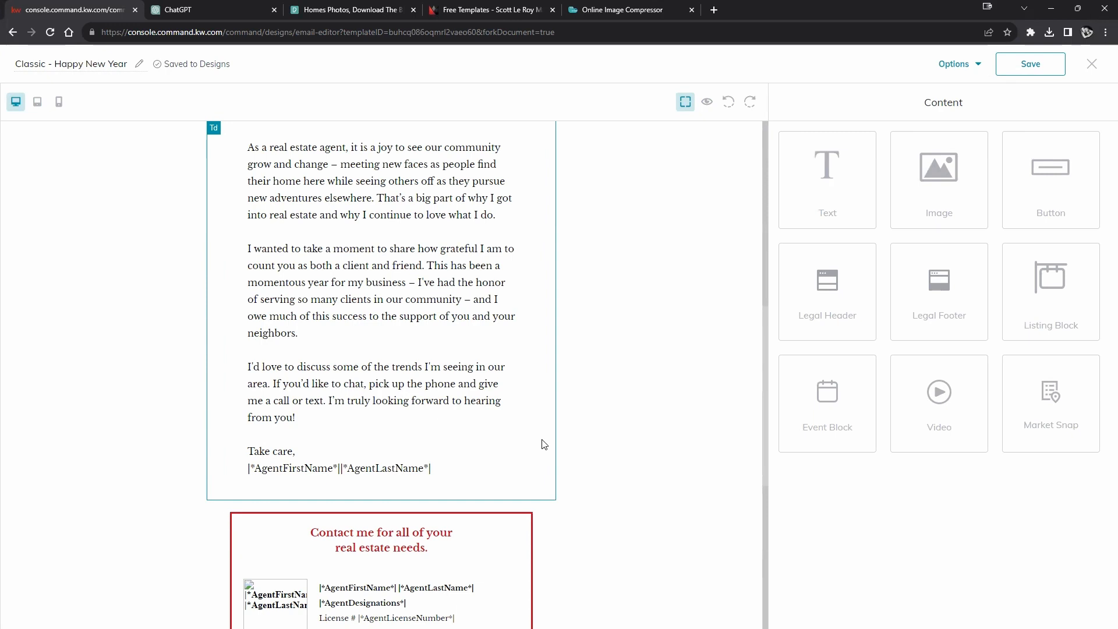
scroll(544, 443, up, 5)
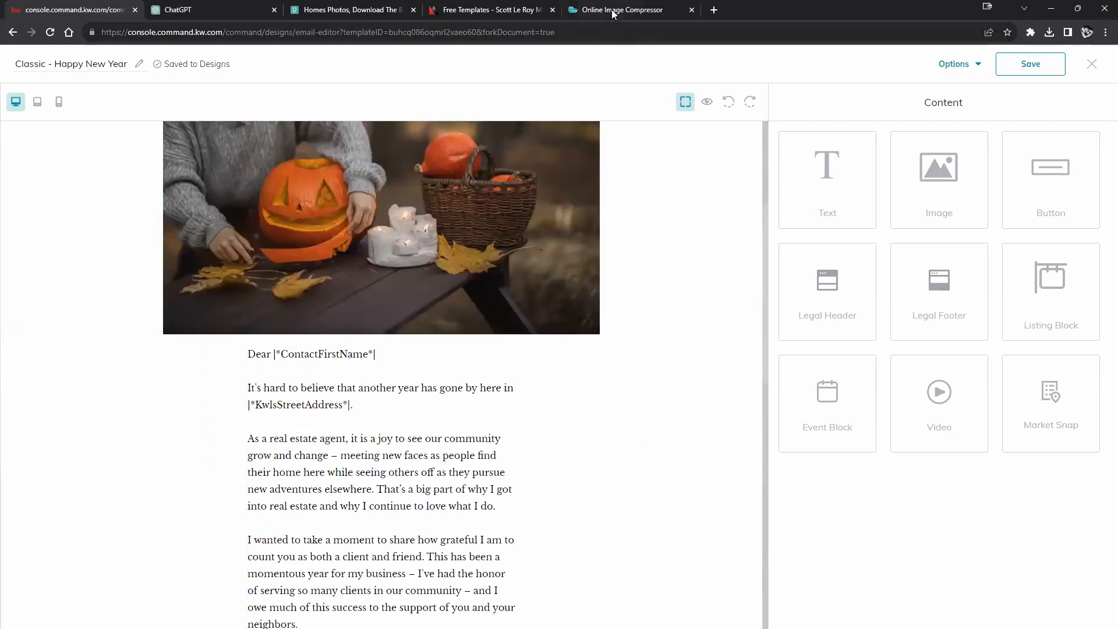
Step: Switch to ChatGPT and copy its web address
click(198, 10)
click(158, 36)
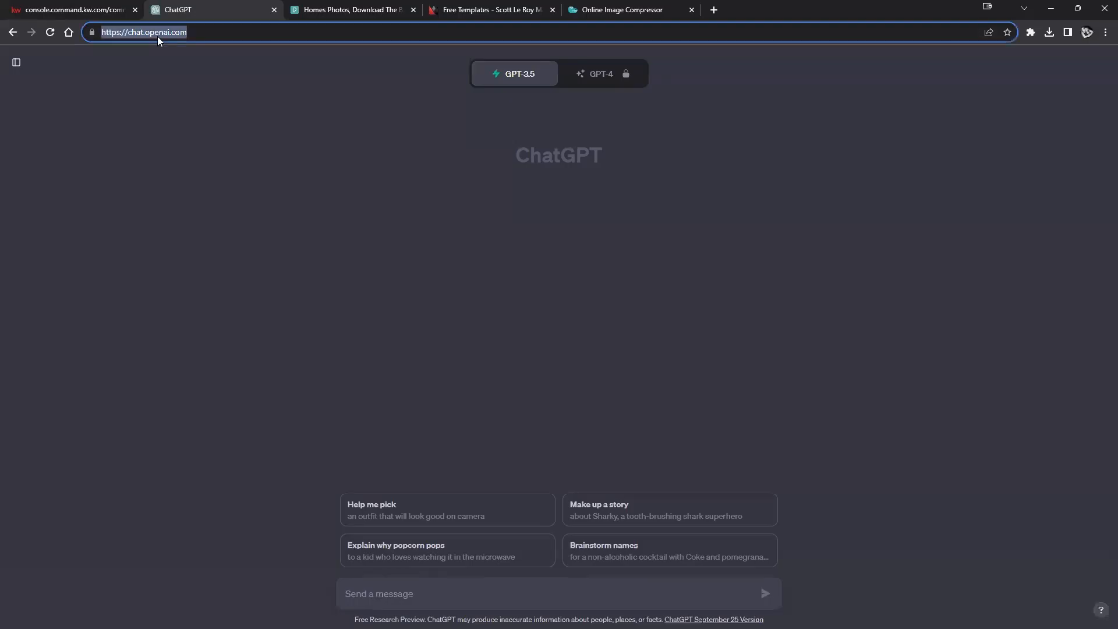
right_click(157, 36)
click(227, 111)
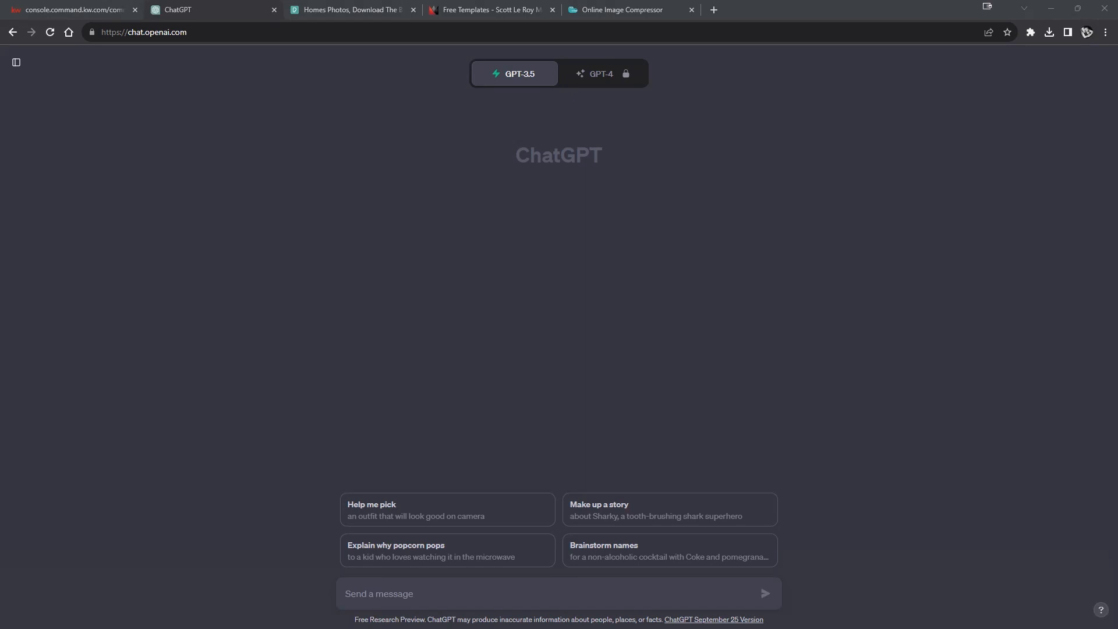
Step: Send ChatGPT the prompt "write me a email newsletter for october that includes holiday information and house tips"
click(441, 594)
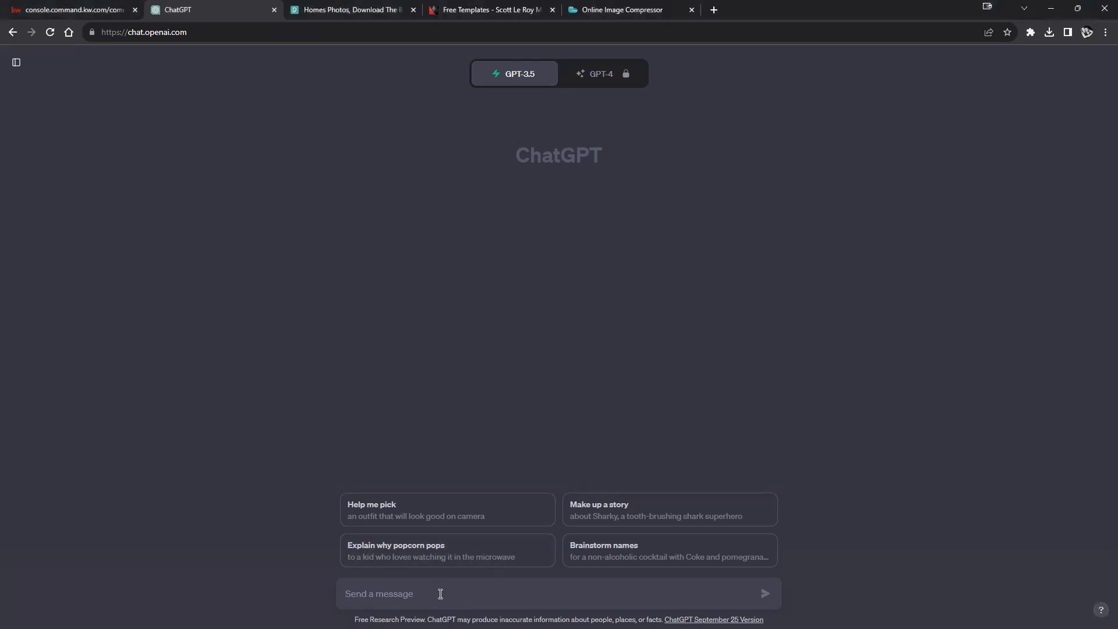
text(write me a )
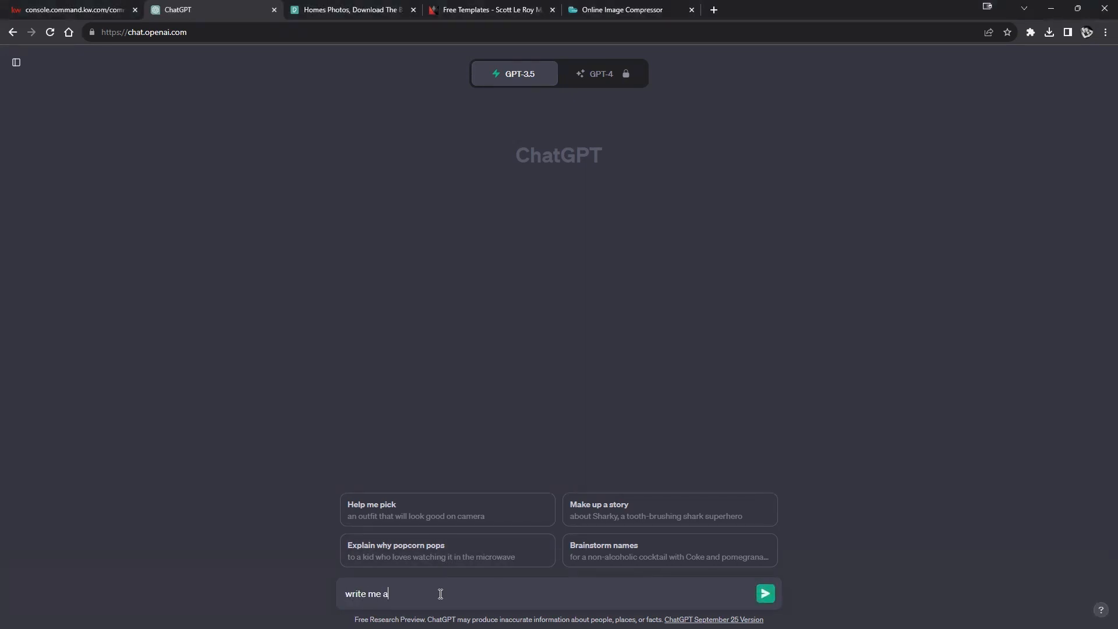
text(email newsletter for october that inclu)
key(BackSpace)
text(ude )
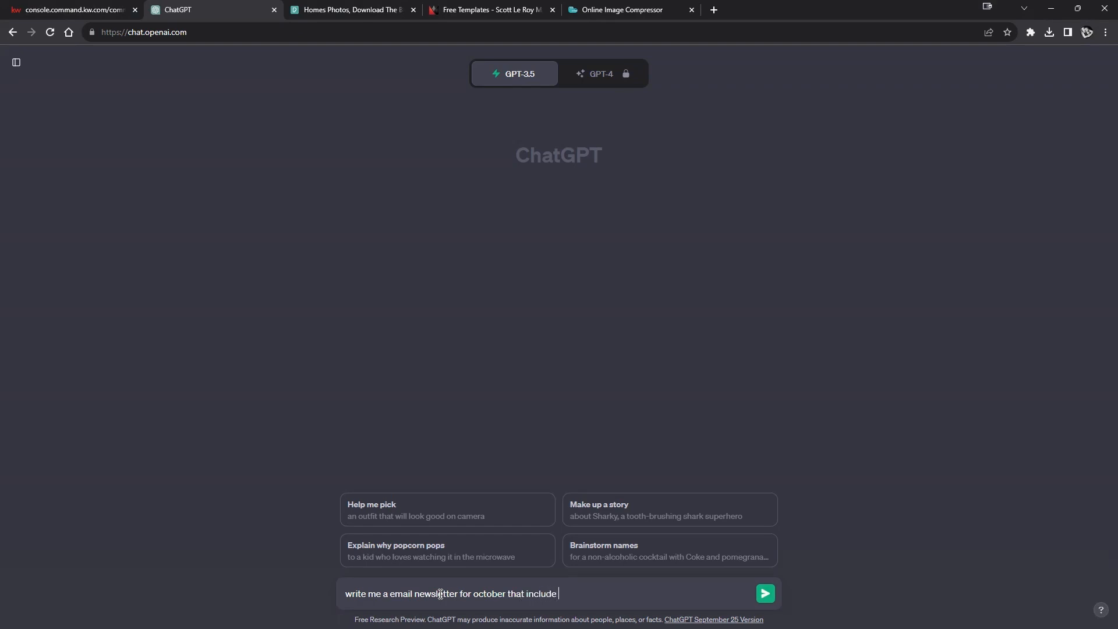
text(holidays)
key(BackSpace)
text(information and house tips)
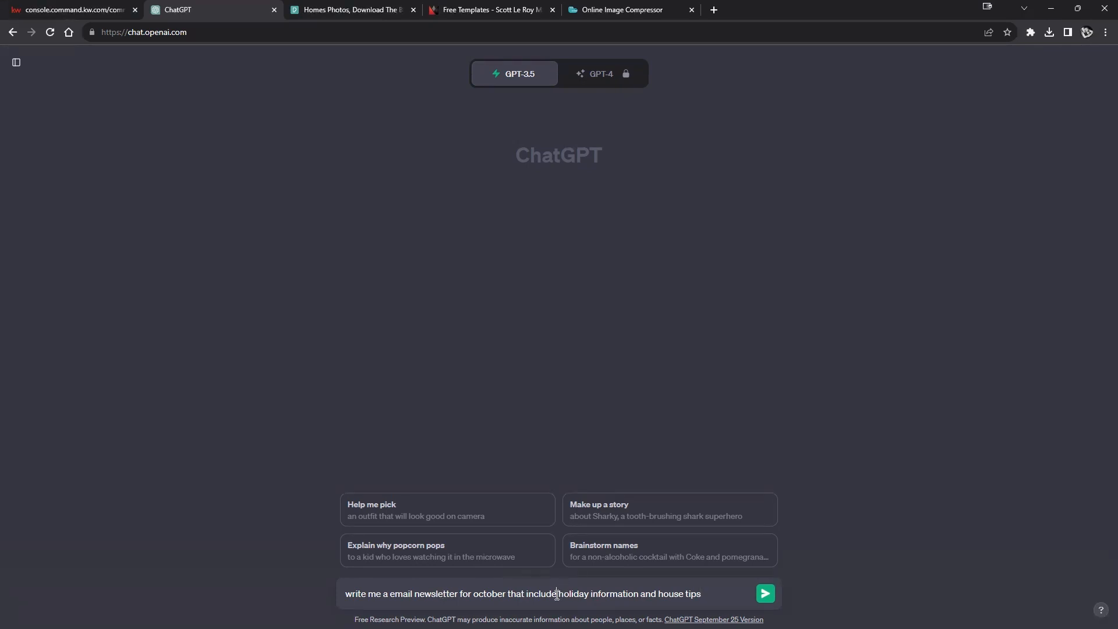
text(s)
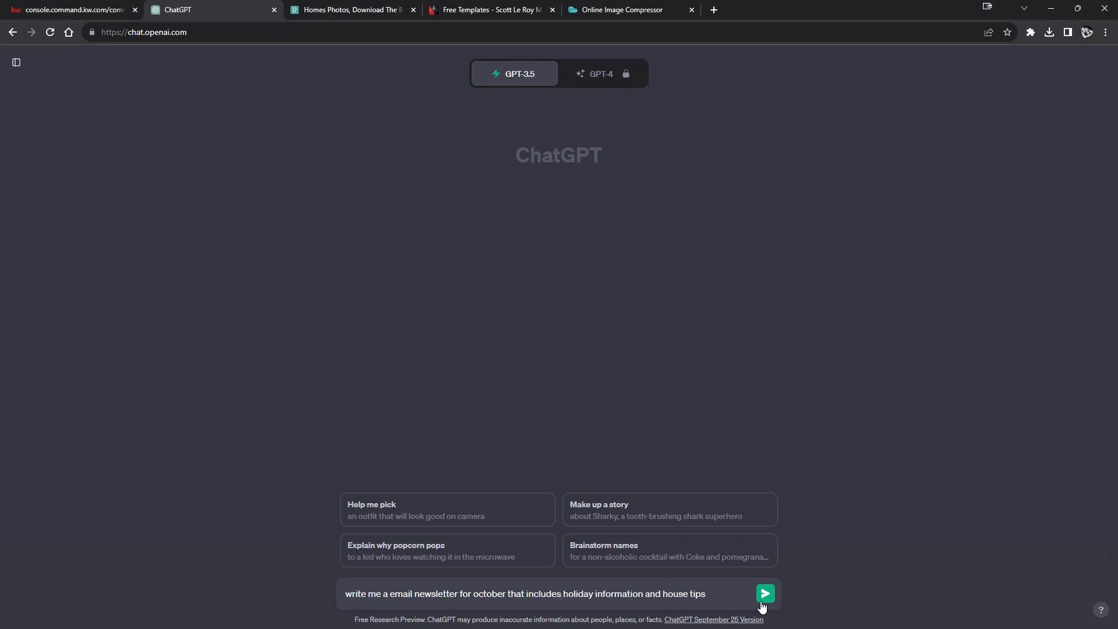
click(765, 594)
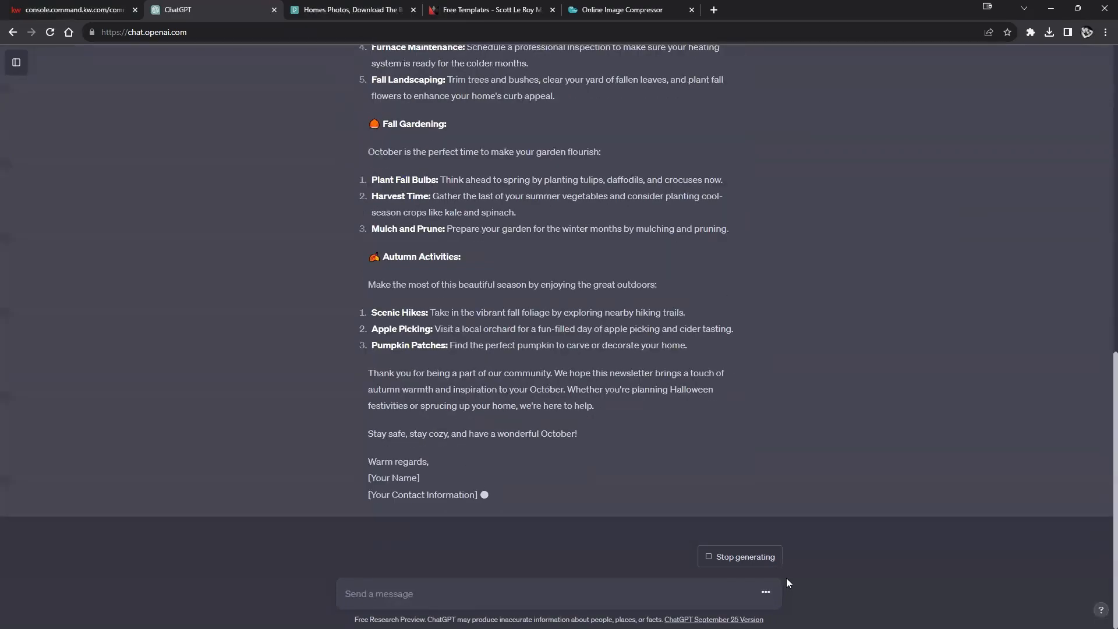
Step: Review the generated October newsletter and highlight the [Your Subscribers' Names] placeholder in its greeting
scroll(636, 490, up, 8)
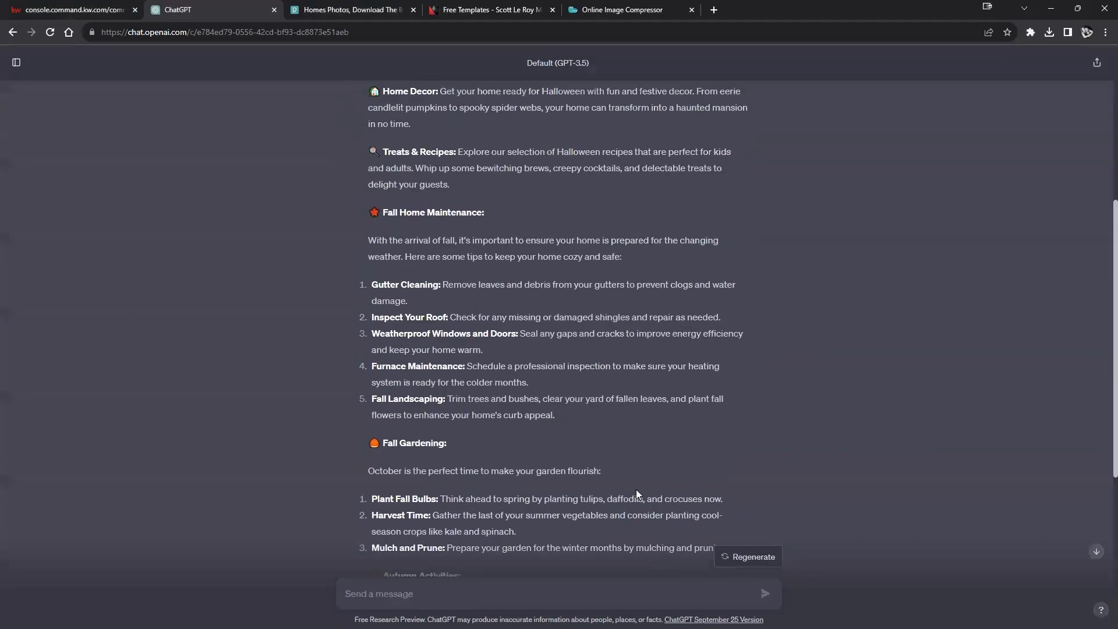
scroll(637, 489, down, 7)
scroll(637, 490, up, 10)
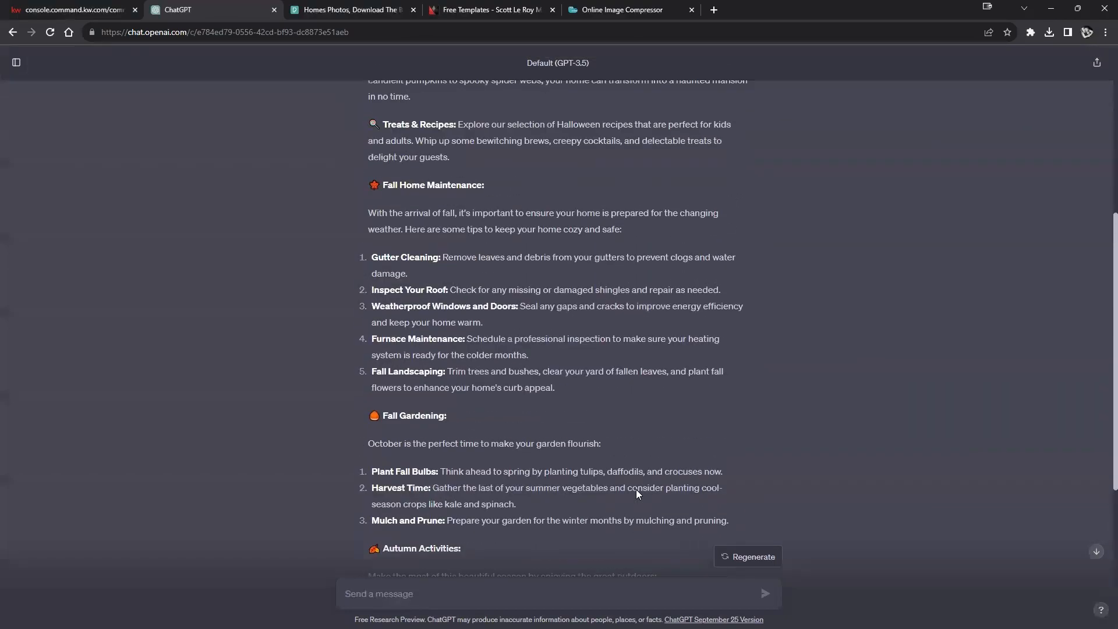
scroll(636, 494, up, 1)
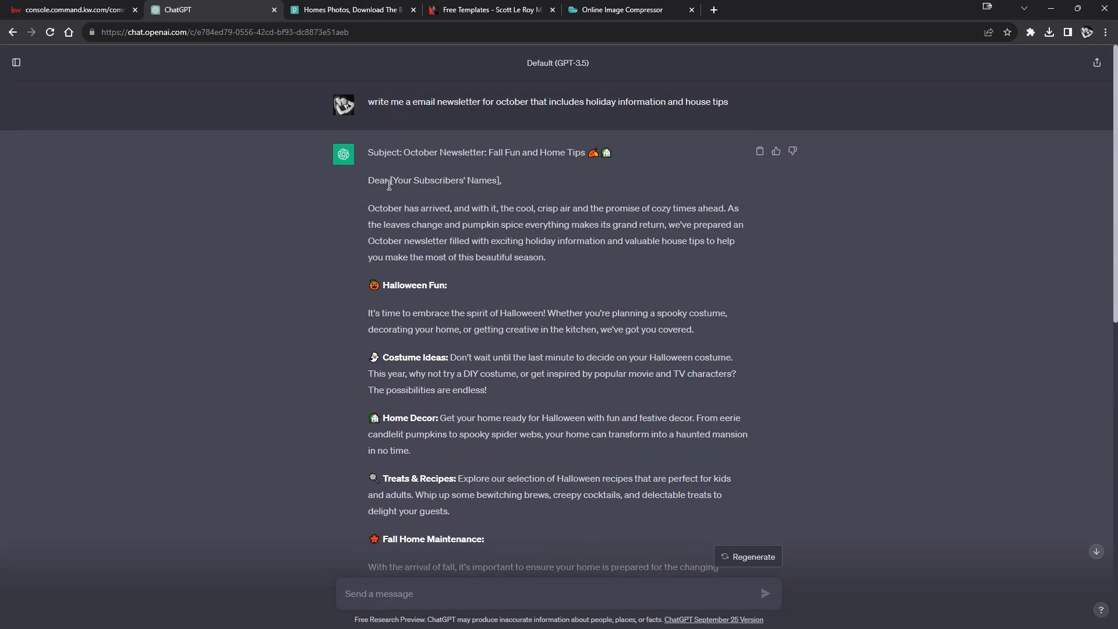
drag(390, 184, 501, 187)
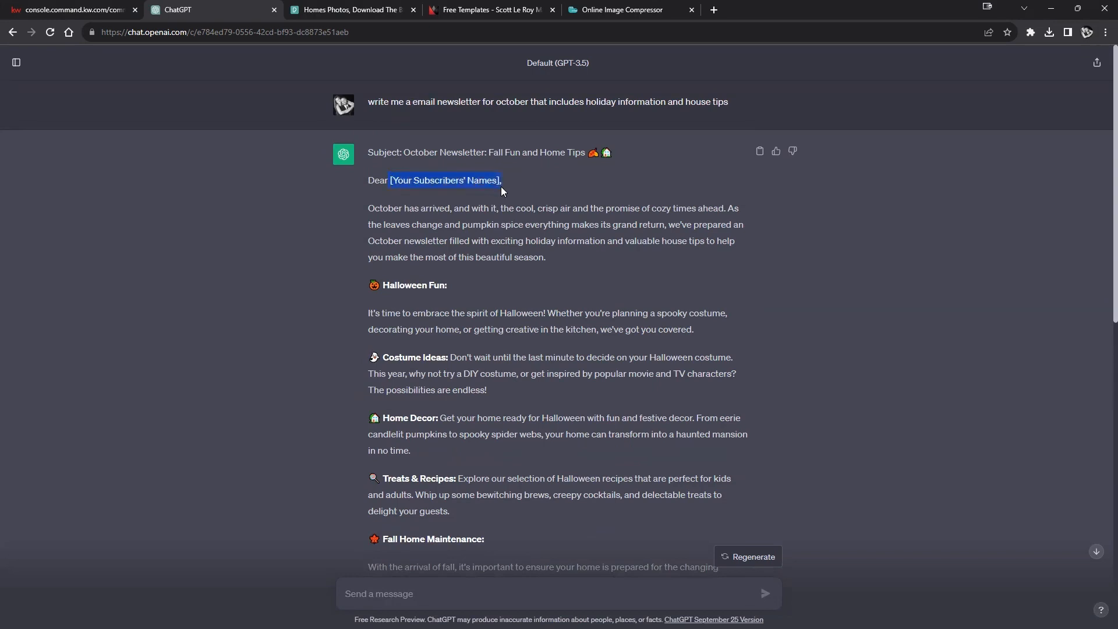
Step: Open the letter text below the pumpkin photo for editing in KW Command, and return to the newsletter in ChatGPT
click(76, 9)
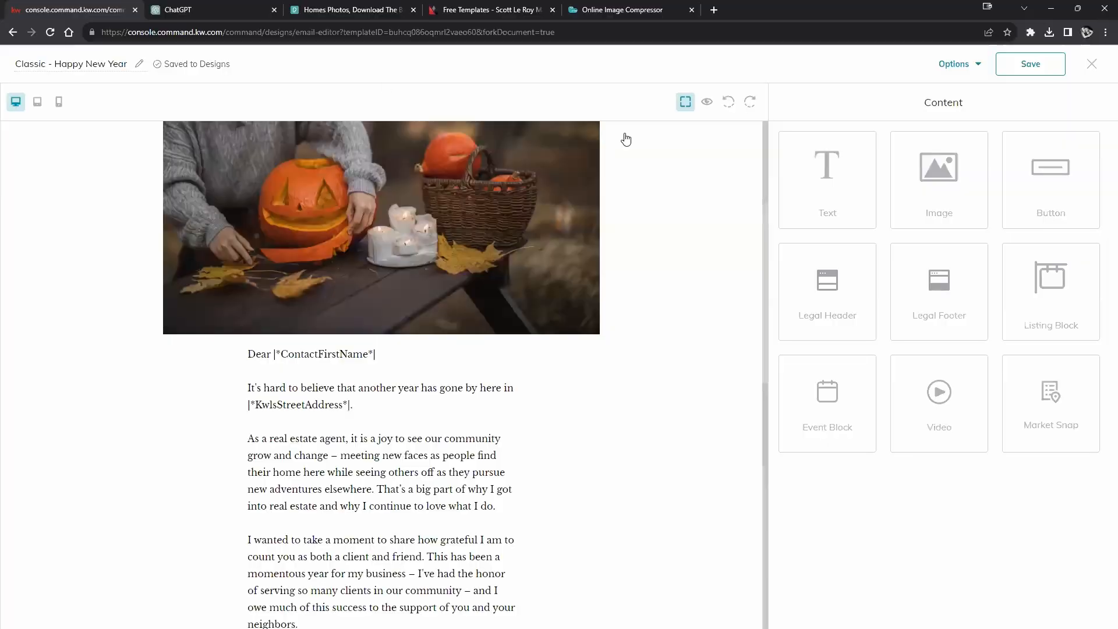
click(493, 345)
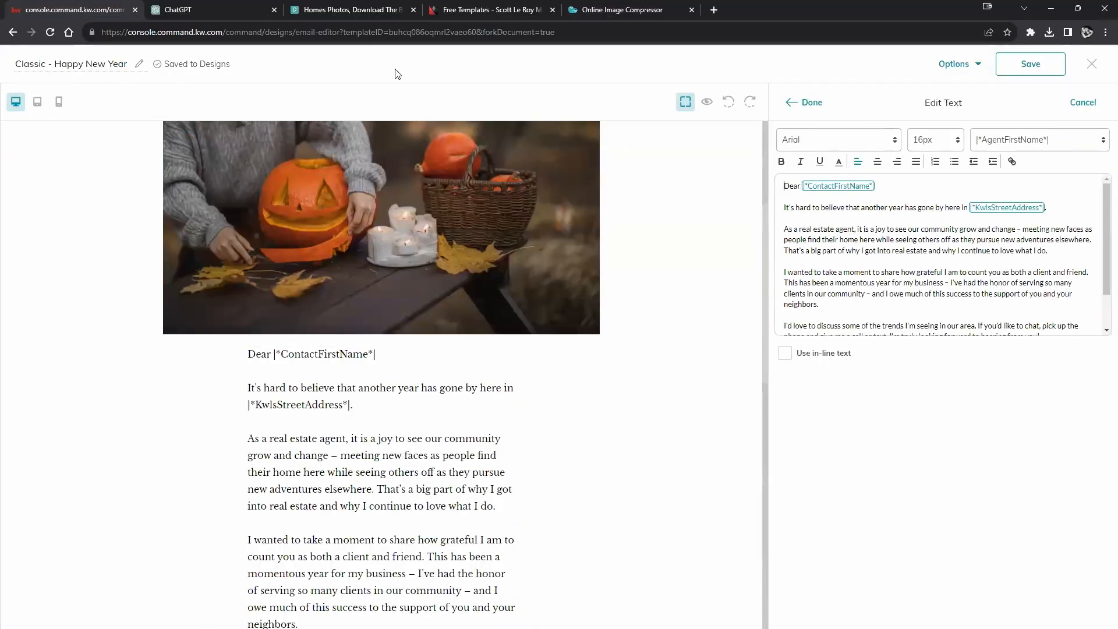
click(240, 18)
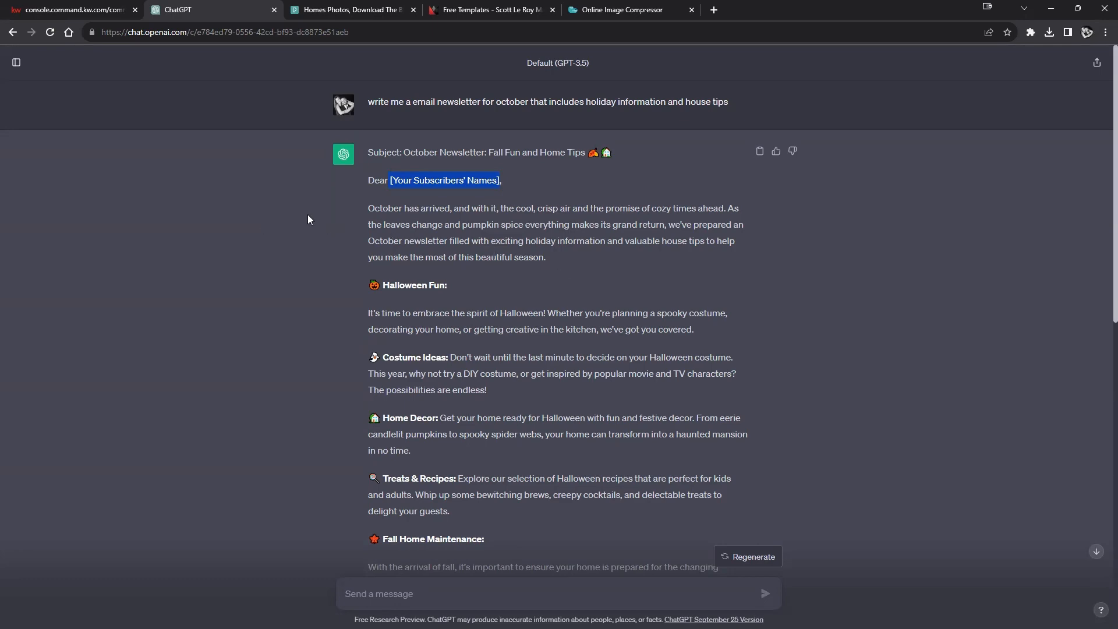
Step: Copy the October newsletter from its greeting through the contact information
click(366, 184)
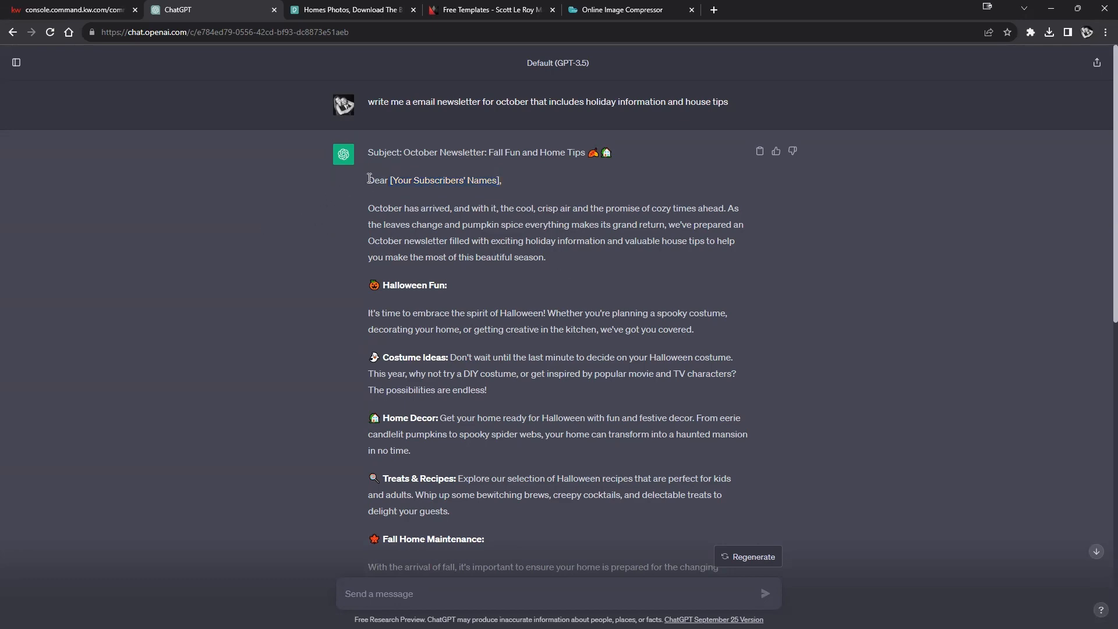
drag(369, 178, 534, 485)
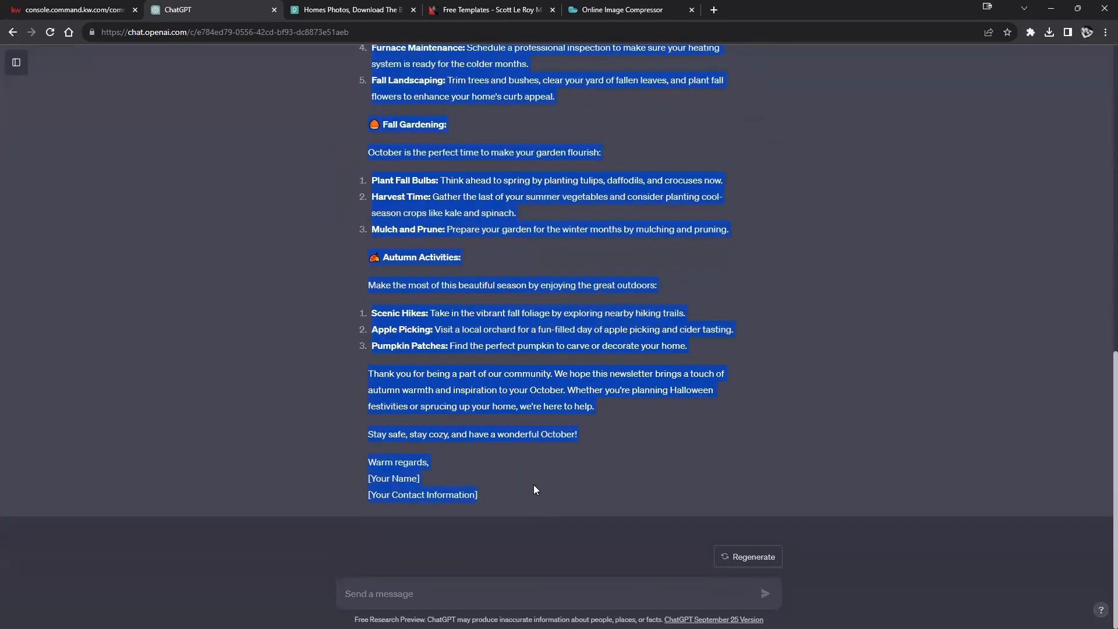
right_click(467, 379)
click(493, 388)
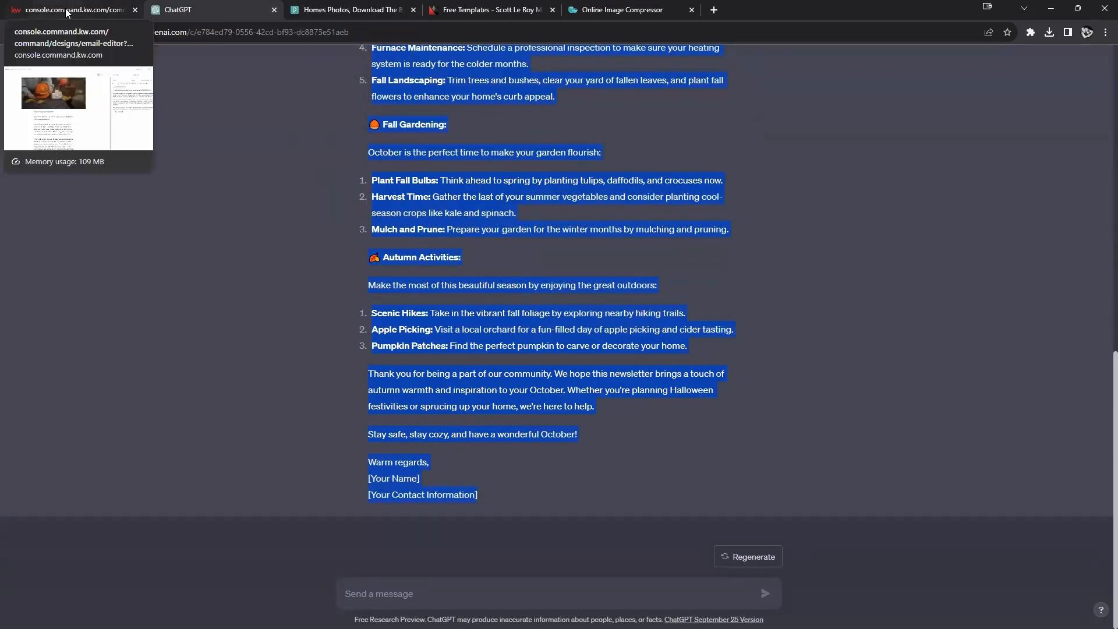
click(661, 450)
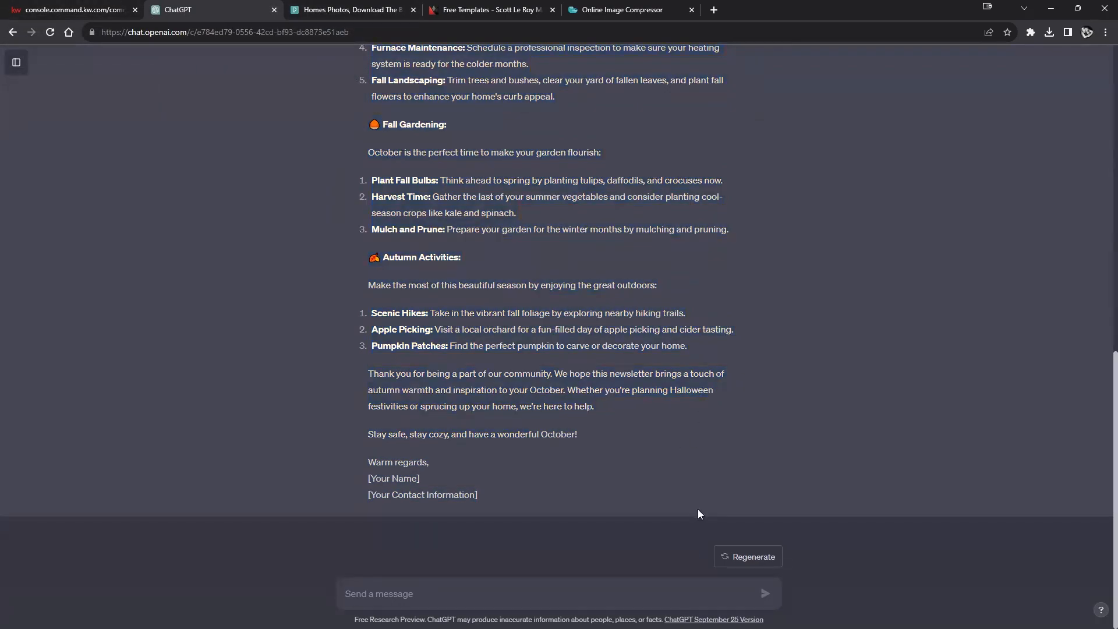
Step: Send ChatGPT the follow-up prompt "re-write this without emoji's" for the October newsletter
scroll(556, 329, up, 10)
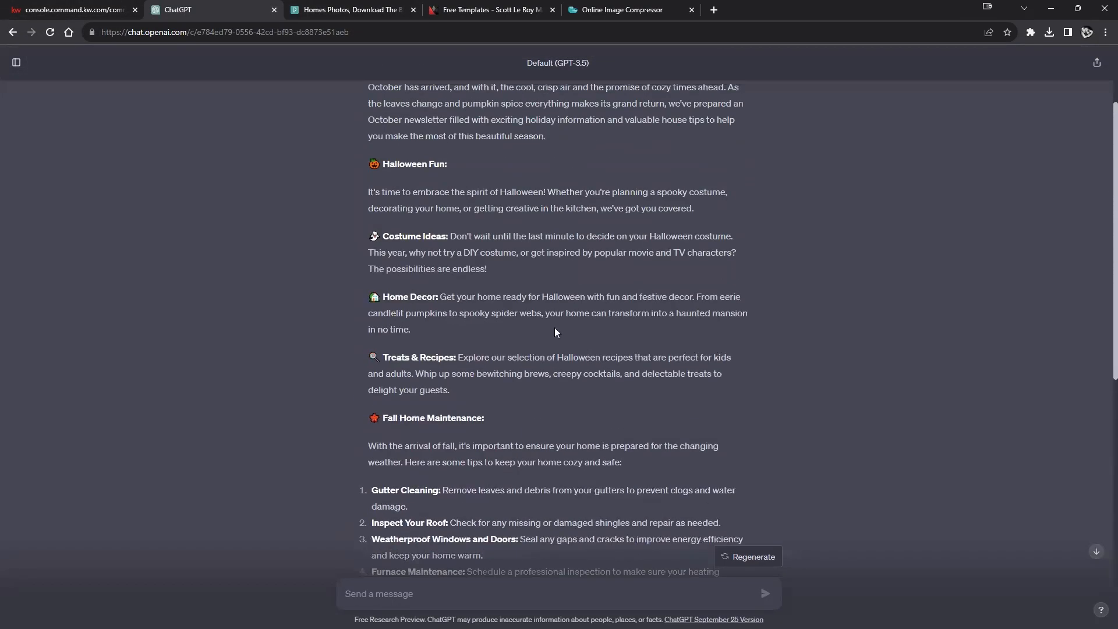
scroll(555, 328, up, 2)
scroll(555, 328, down, 11)
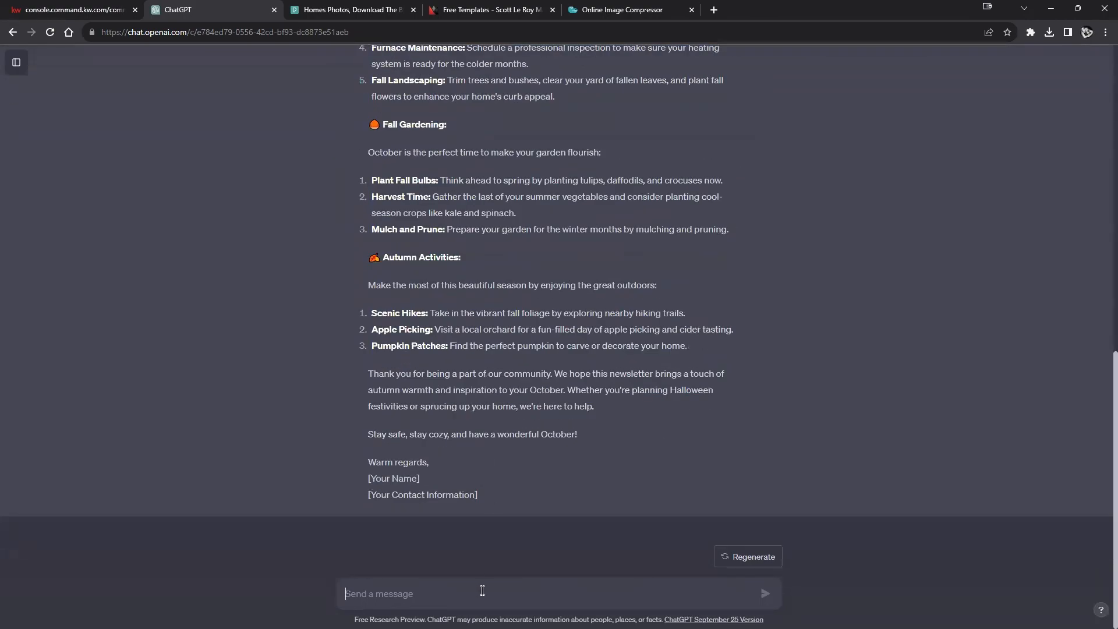
click(482, 591)
text(re)
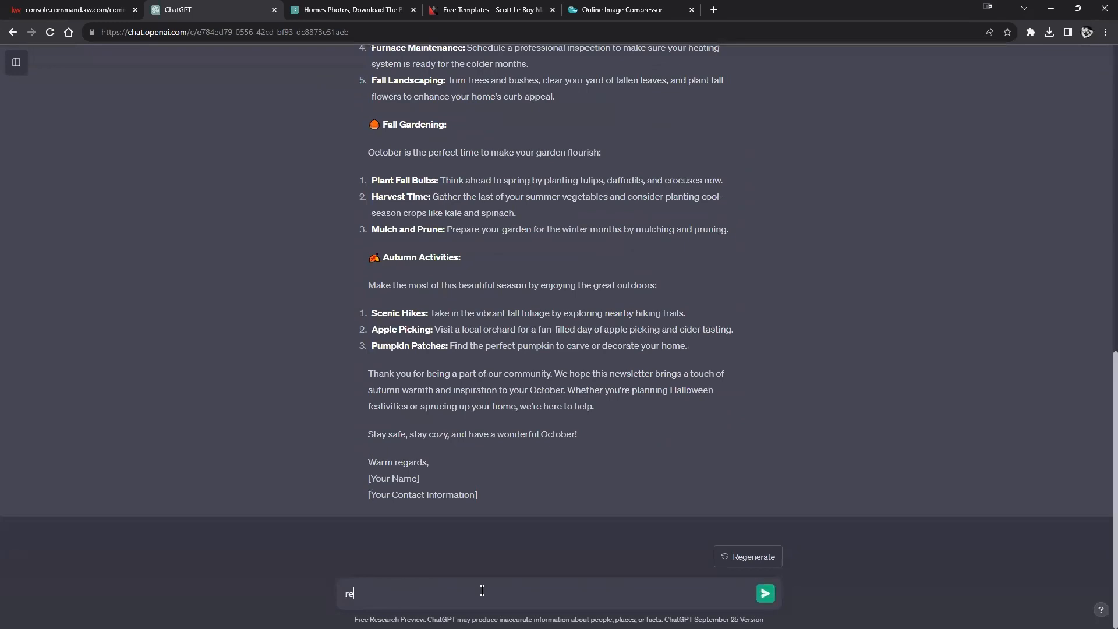
text(-write this without emoji's)
key(Return)
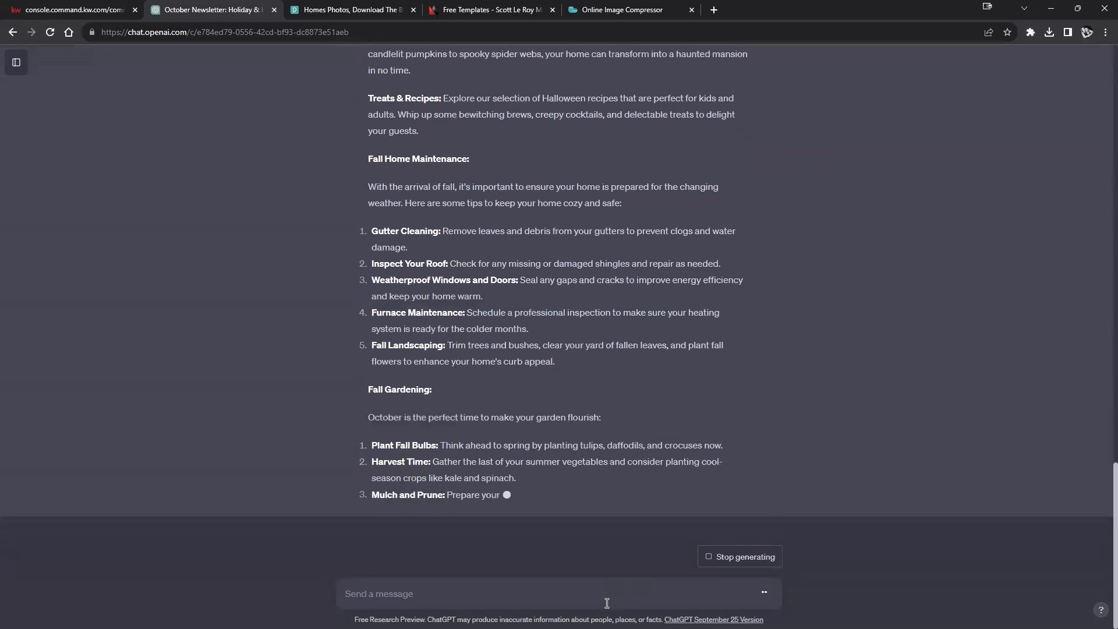
Step: Ask ChatGPT to shorten the newsletter with the prompt "condense this information"
text(co)
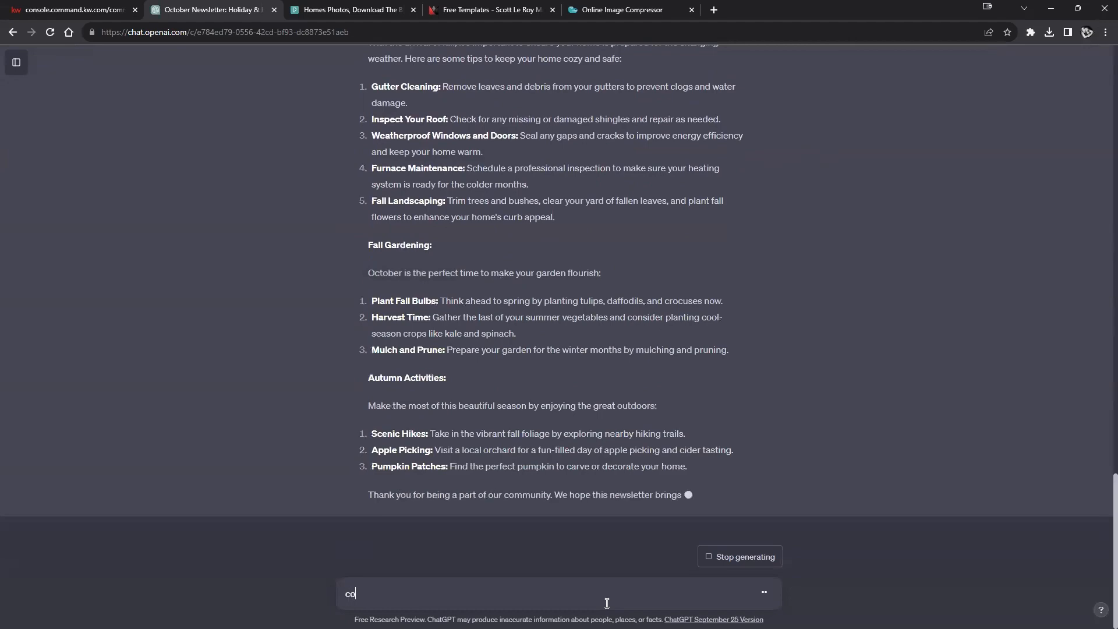
text(ndense this information)
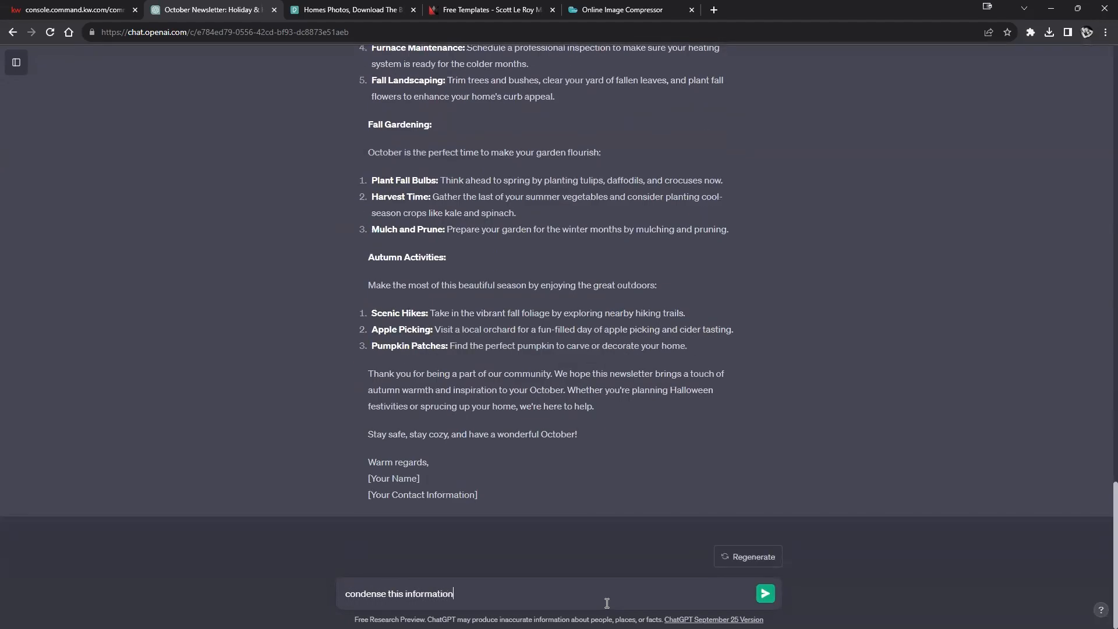
key(Return)
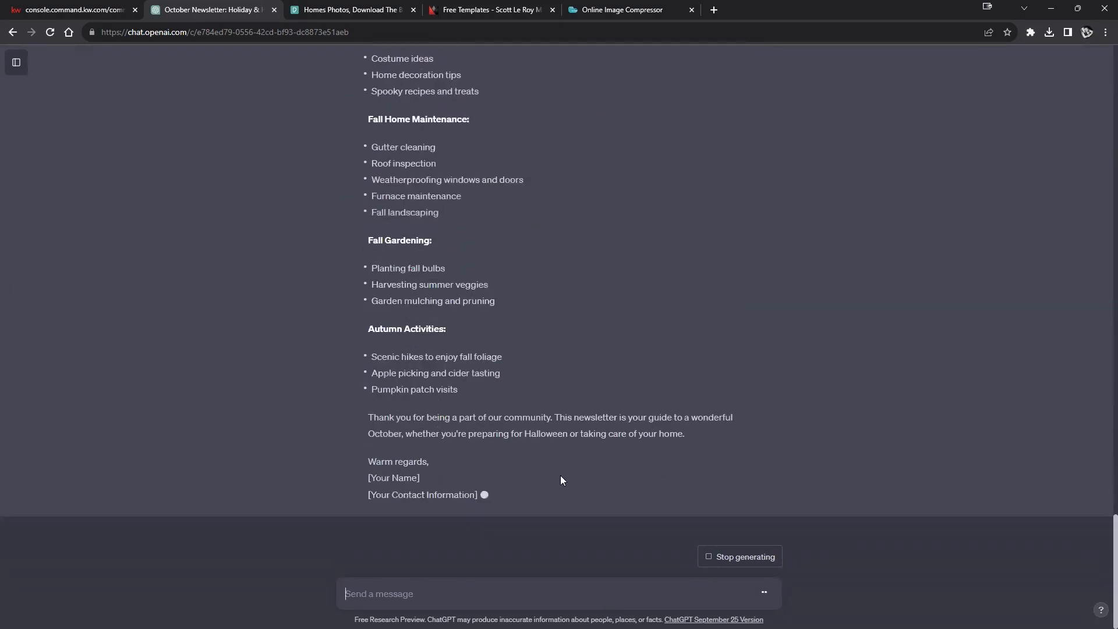
Step: Review the sections of the condensed newsletter, from Halloween Highlights to the closing signature
scroll(558, 481, up, 4)
scroll(556, 479, up, 1)
scroll(407, 257, down, 3)
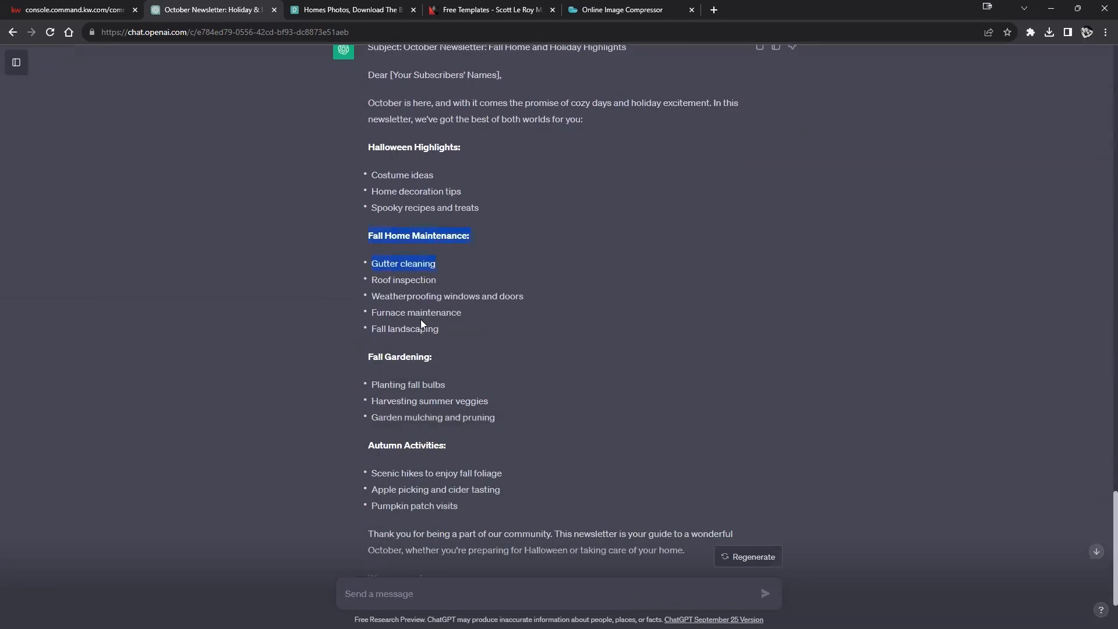
click(499, 313)
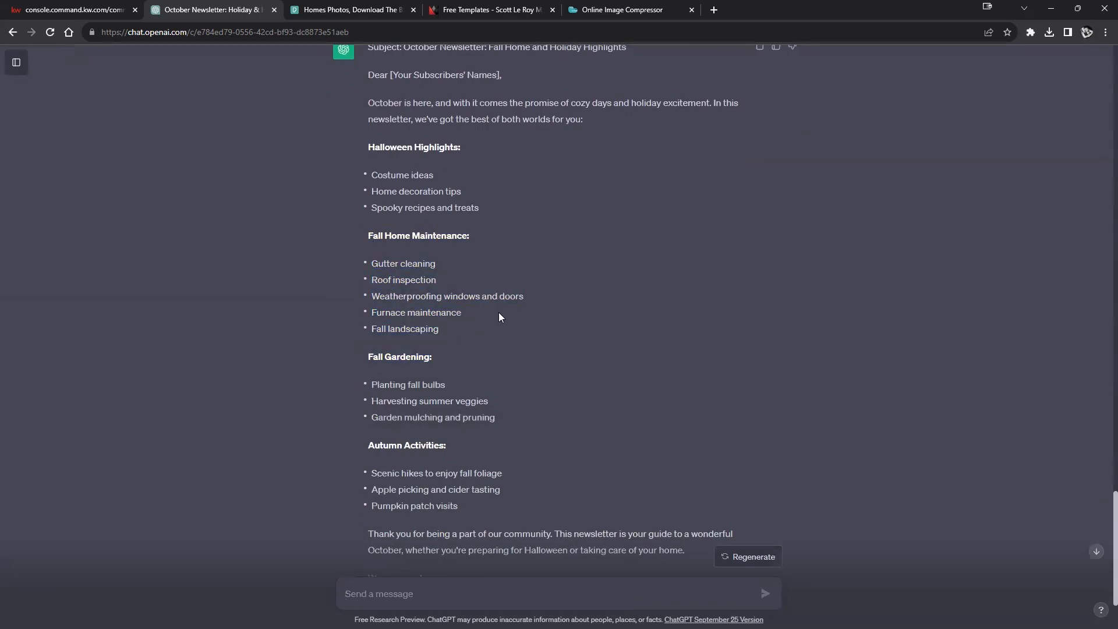
scroll(443, 297, down, 1)
scroll(406, 349, down, 1)
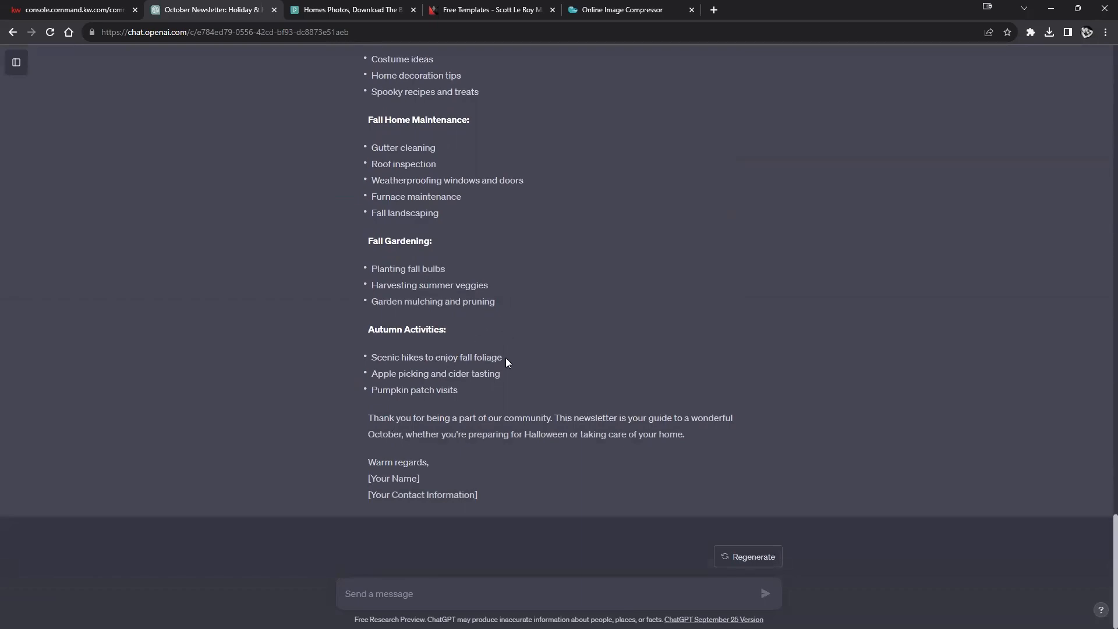
scroll(502, 359, up, 4)
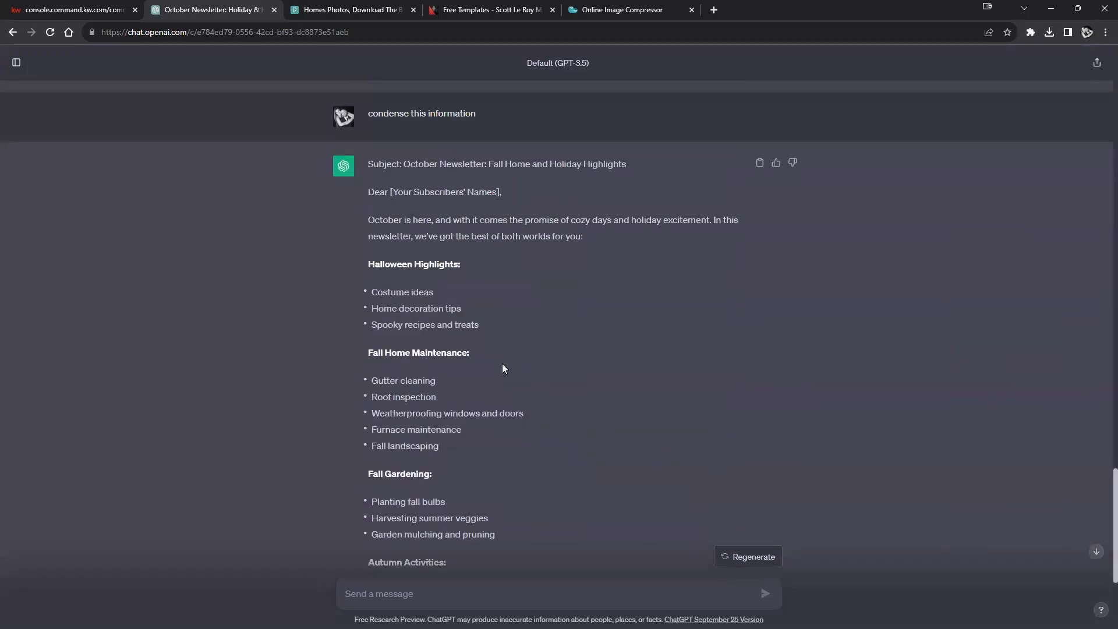
scroll(503, 364, down, 3)
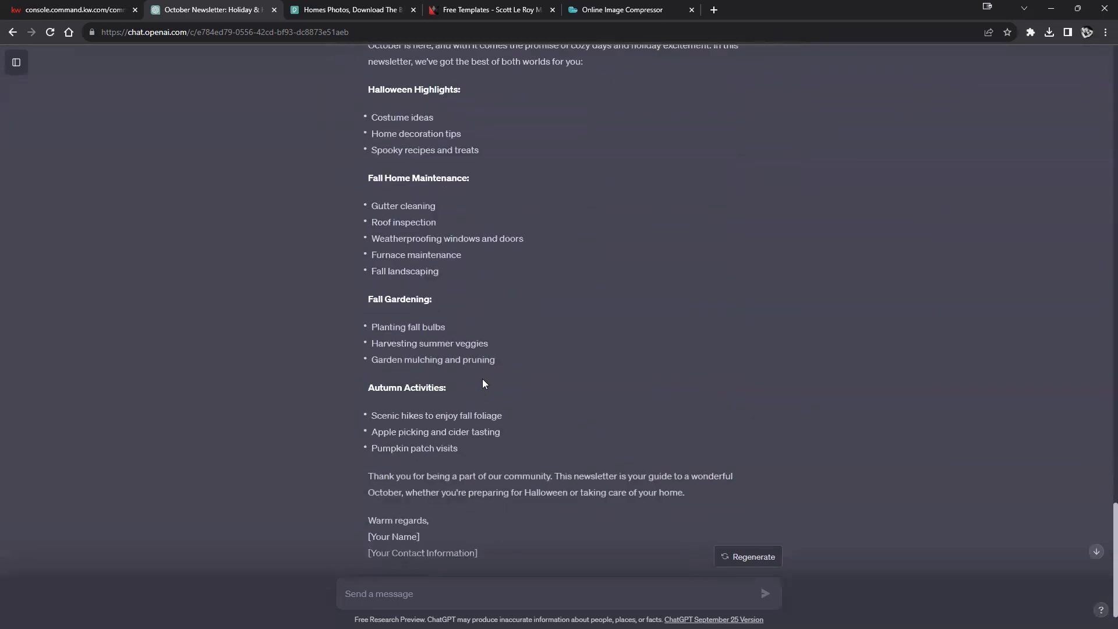
scroll(484, 379, down, 1)
Step: Copy the full-length newsletter without emojis, starting at its "Dear [Your Subscribers' Names]" greeting and leaving out the subject line
scroll(484, 378, up, 14)
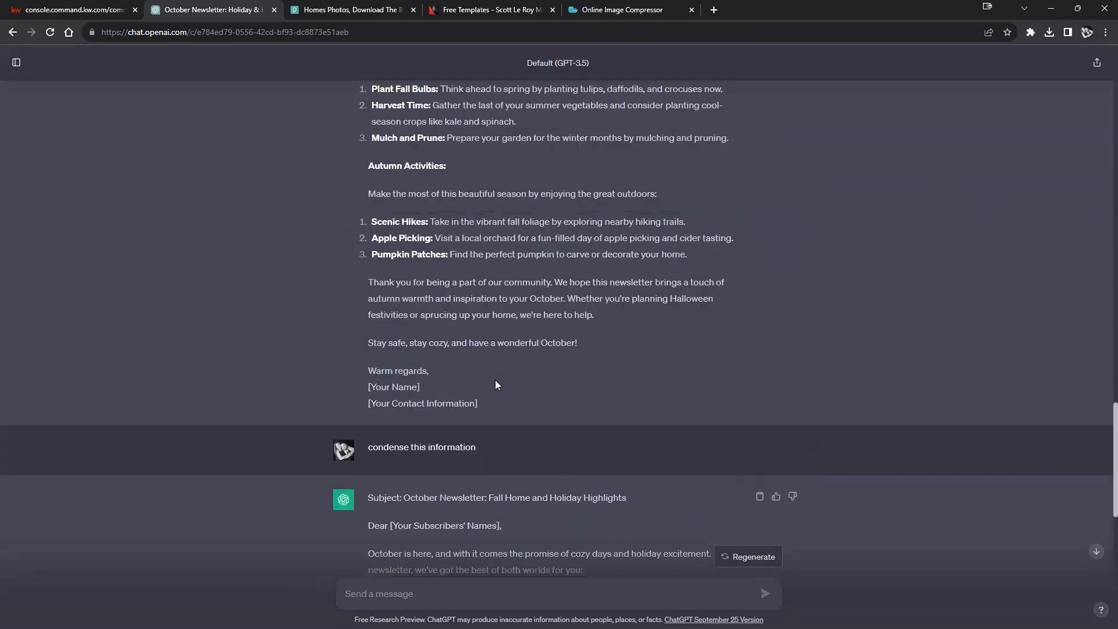
scroll(495, 384, down, 2)
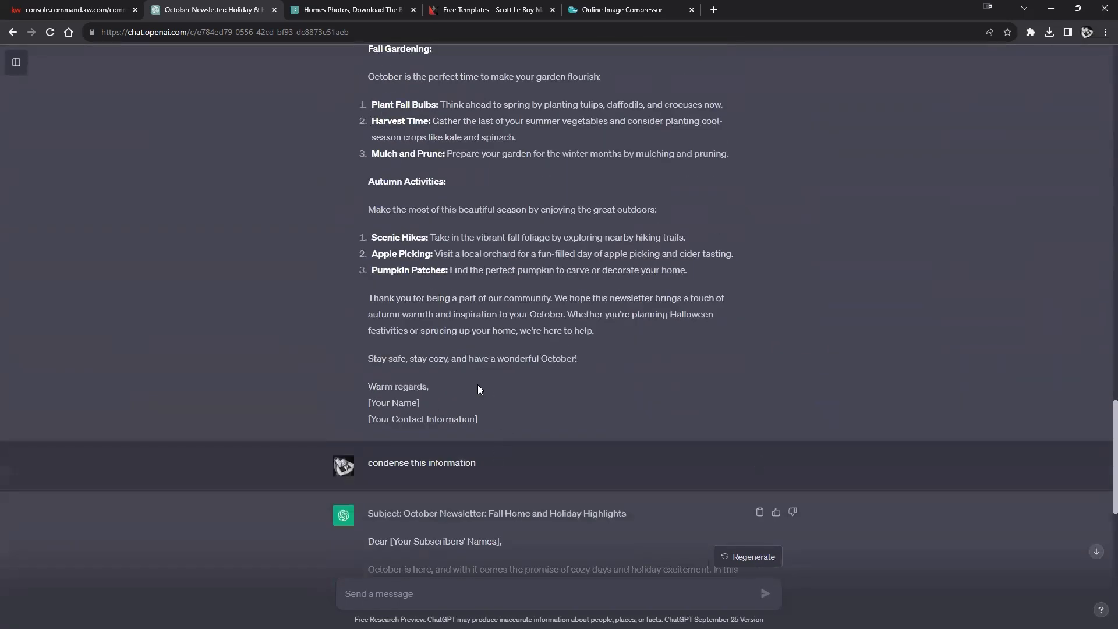
mouse_move(479, 389)
mouse_down()
mouse_move(388, 152)
mouse_move(375, 161)
mouse_up()
right_click(368, 157)
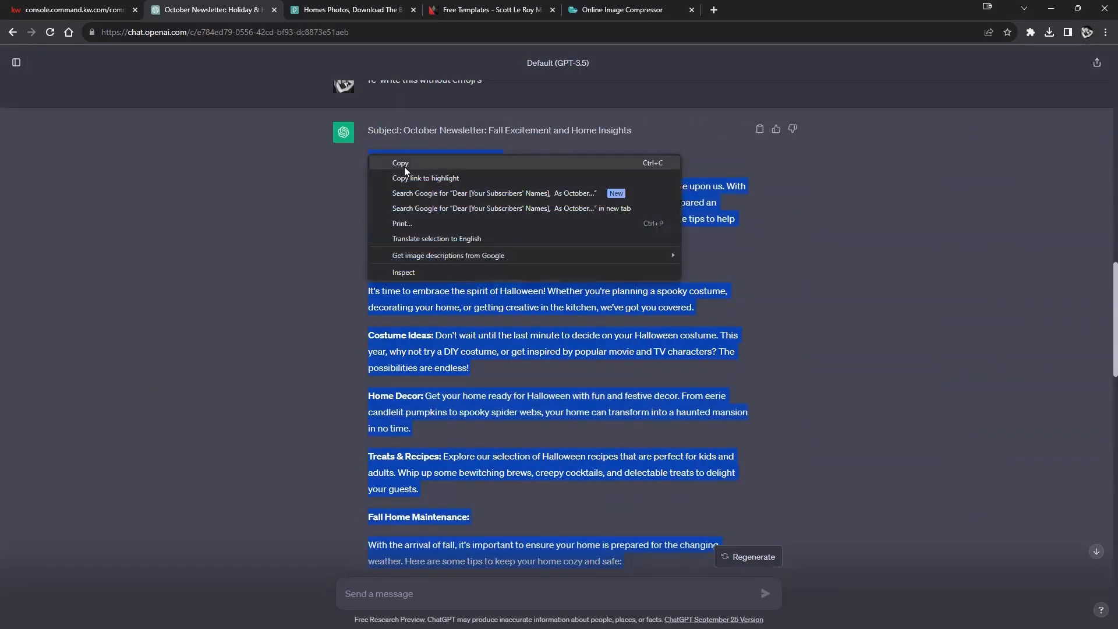
click(401, 170)
Step: Switch to KW Command and replace the entire letter text with the copied newsletter
click(52, 11)
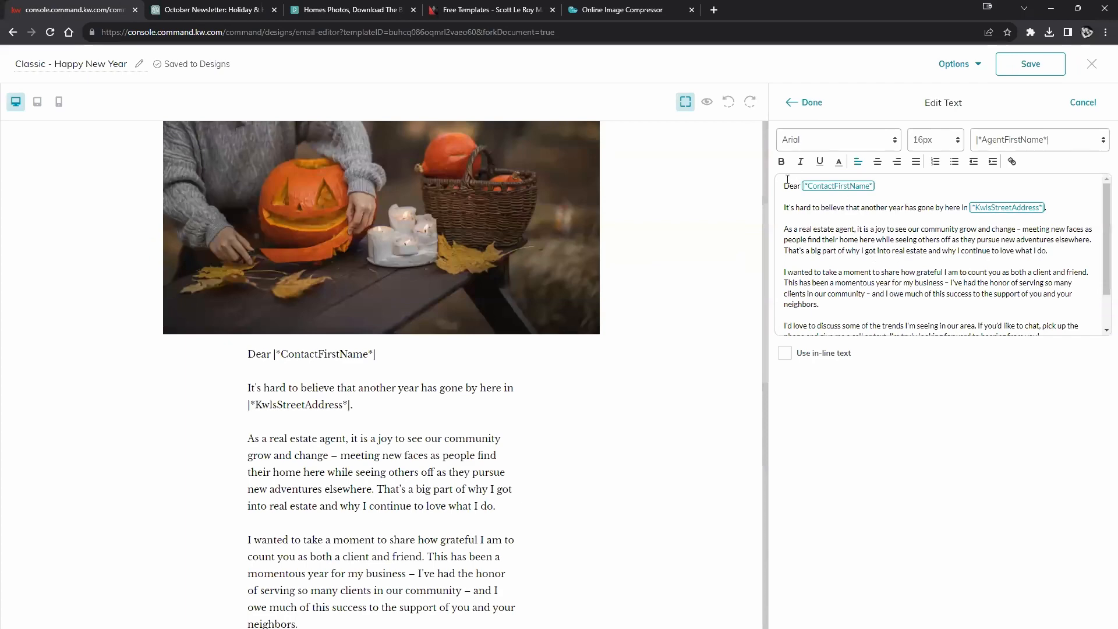
drag(787, 180, 987, 373)
right_click(879, 241)
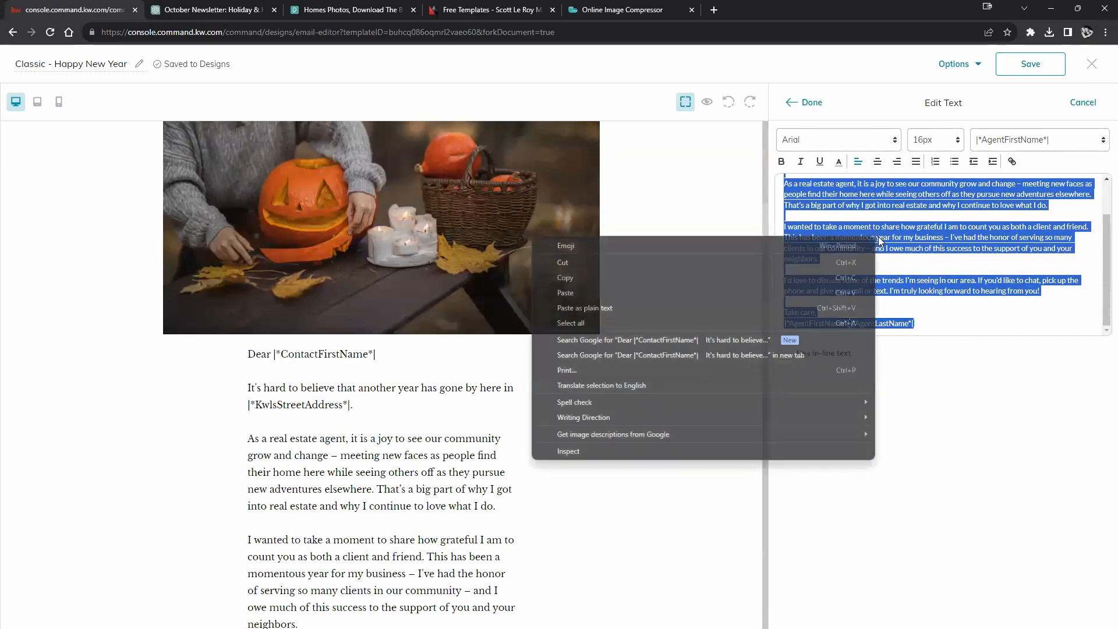
click(712, 293)
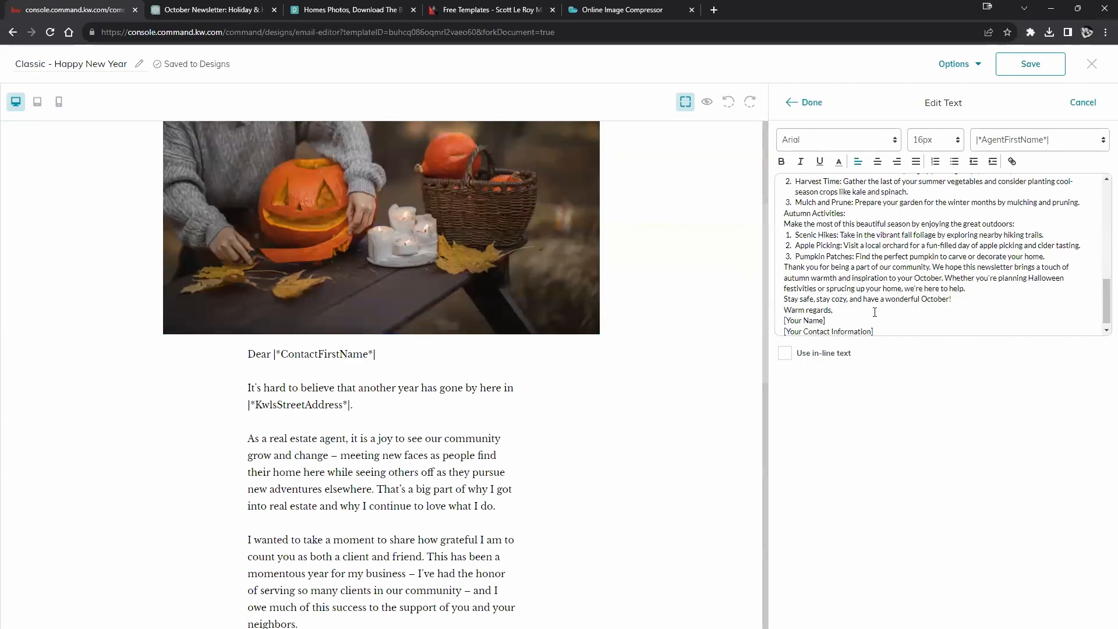
Step: Replace the [Your Name] placeholder in the closing with the |*AgentFirstName*| and |*AgentLastName*| merge fields
drag(886, 331, 792, 334)
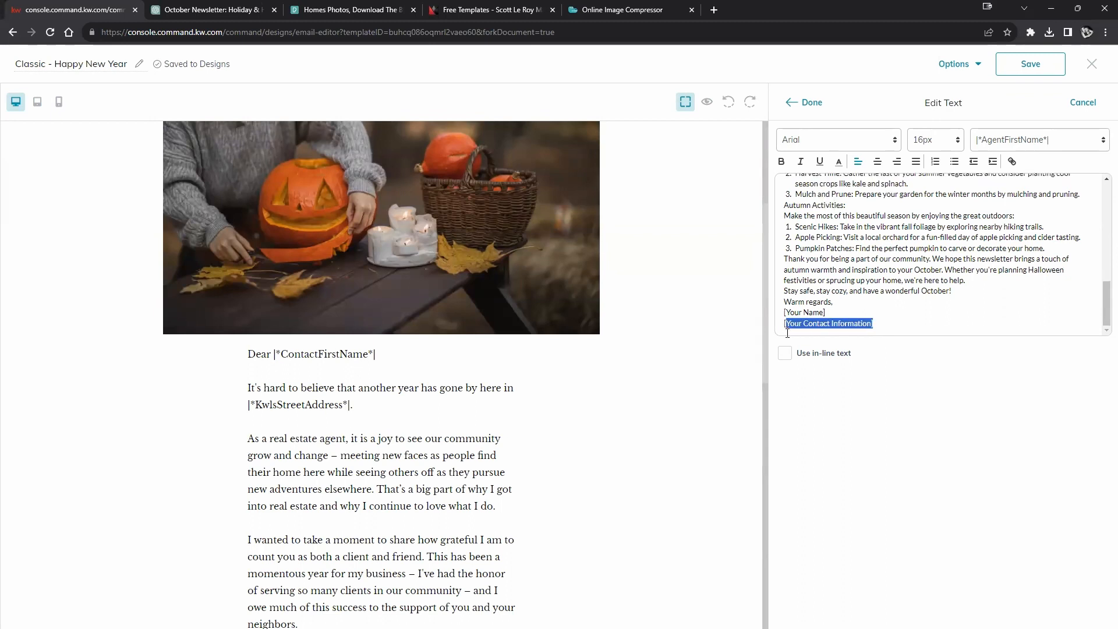
drag(879, 325, 794, 313)
click(830, 312)
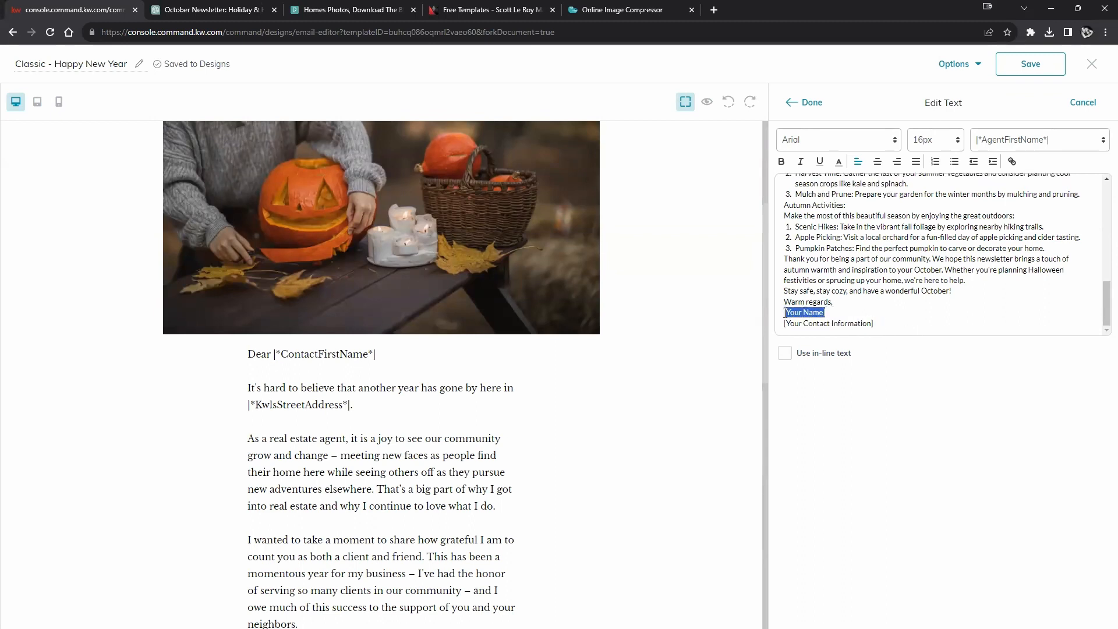
click(1016, 141)
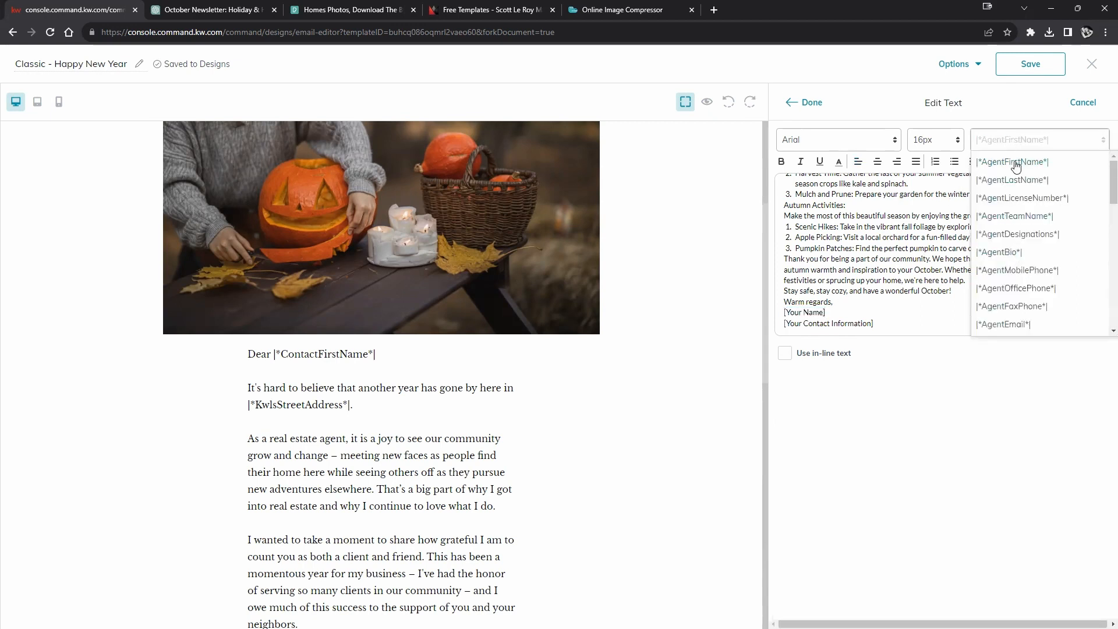
click(1015, 168)
double_click(875, 312)
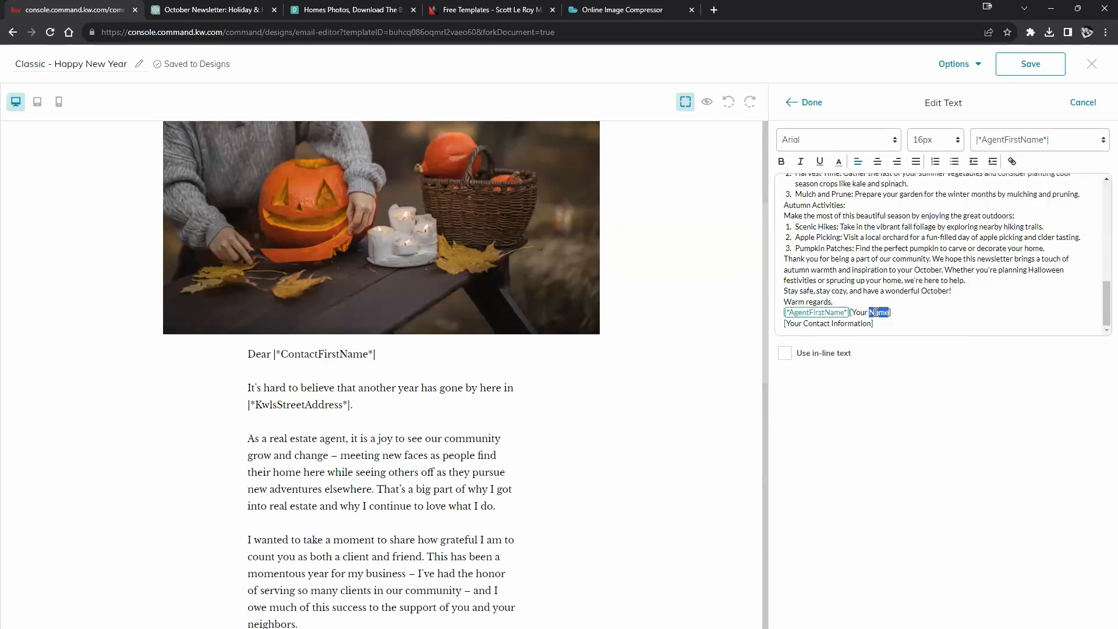
drag(891, 313, 850, 313)
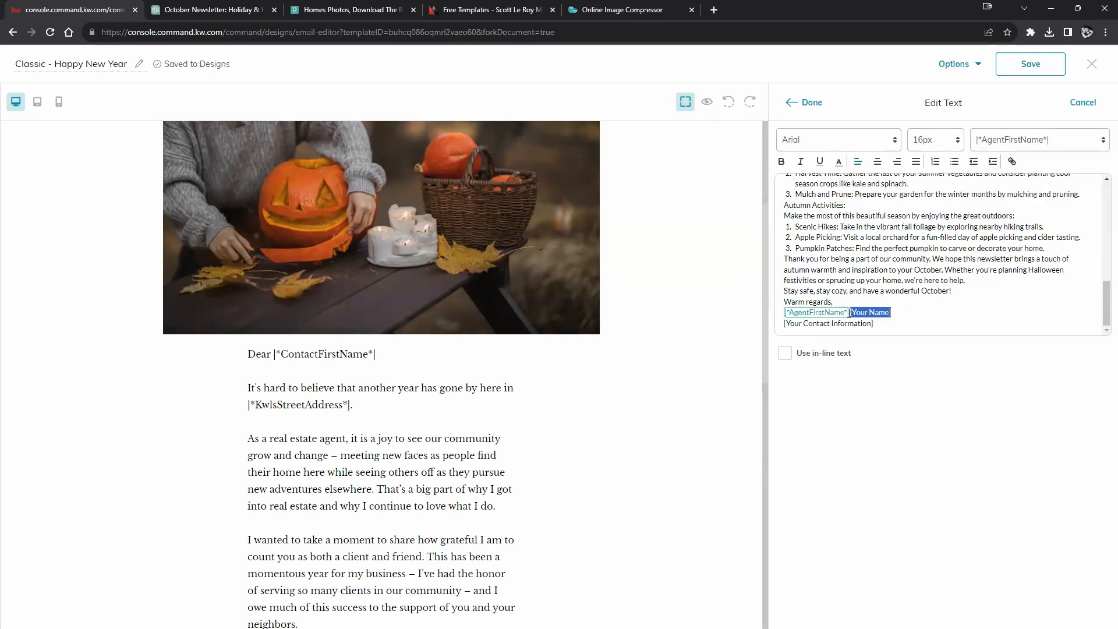
key(BackSpace)
click(1032, 145)
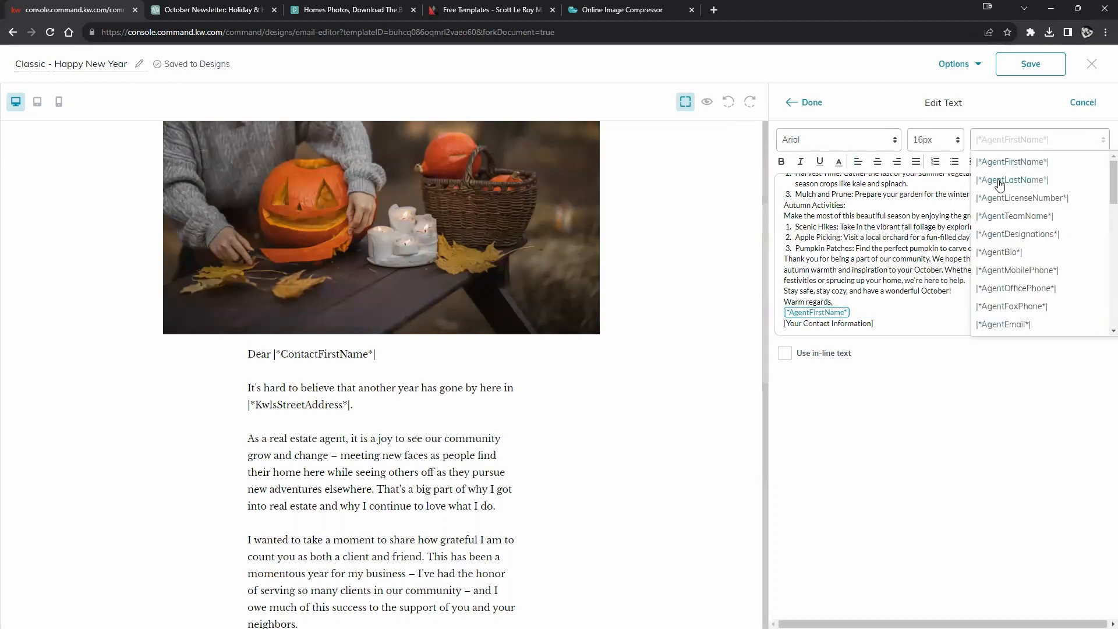
click(1000, 181)
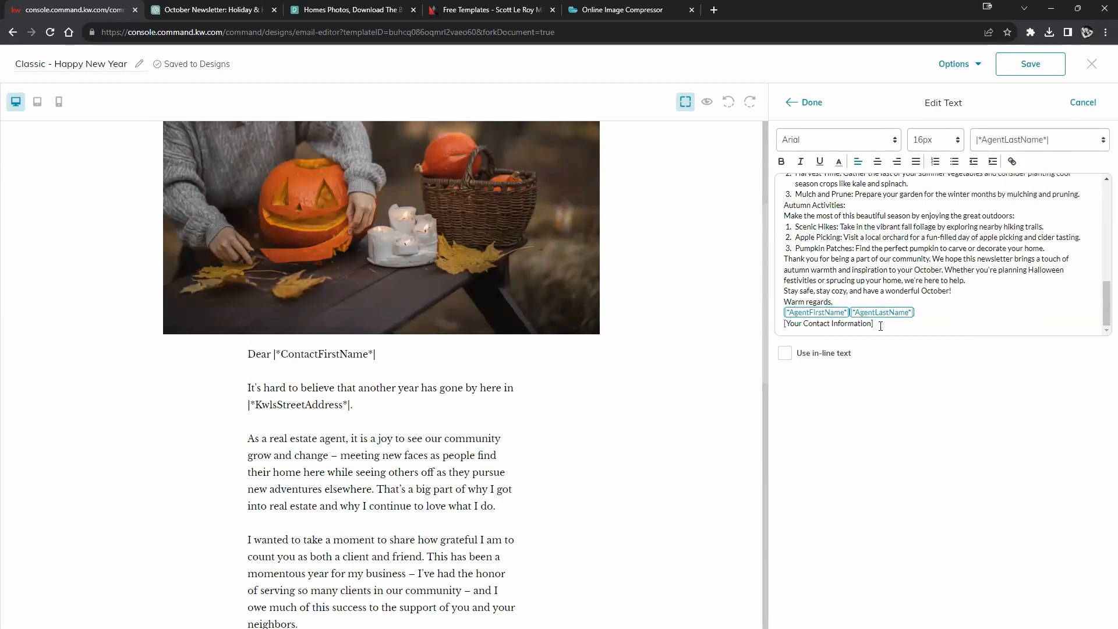
Step: Replace the [Your Contact Information] placeholder with the |*AgentMobilePhone*| and |*AgentEmail*| merge fields
drag(881, 327, 750, 328)
key(BackSpace)
click(1034, 142)
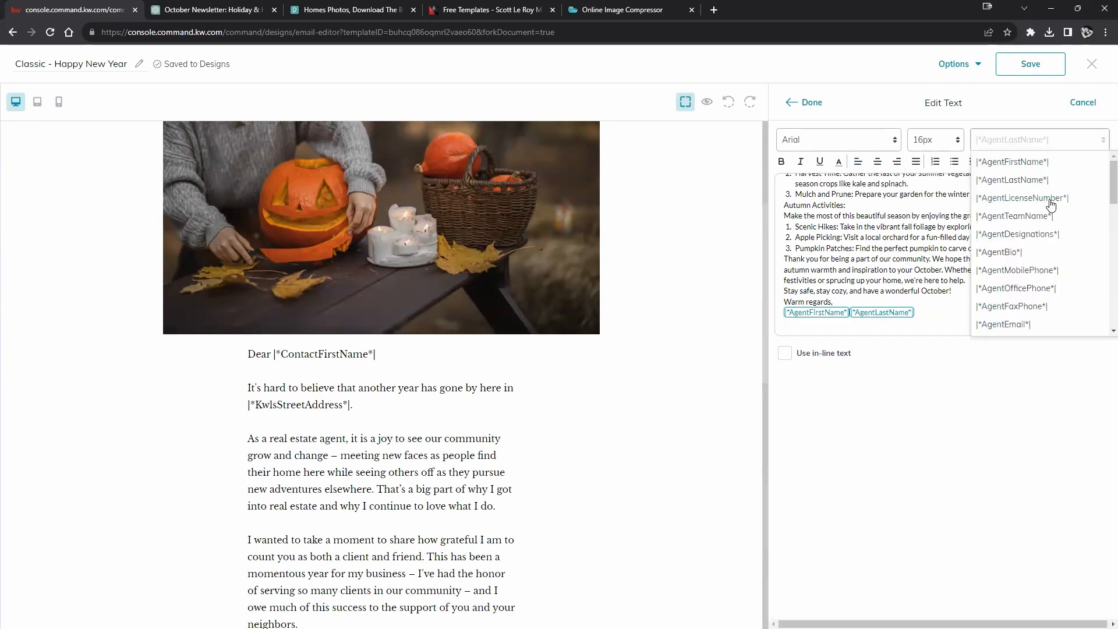
click(1048, 272)
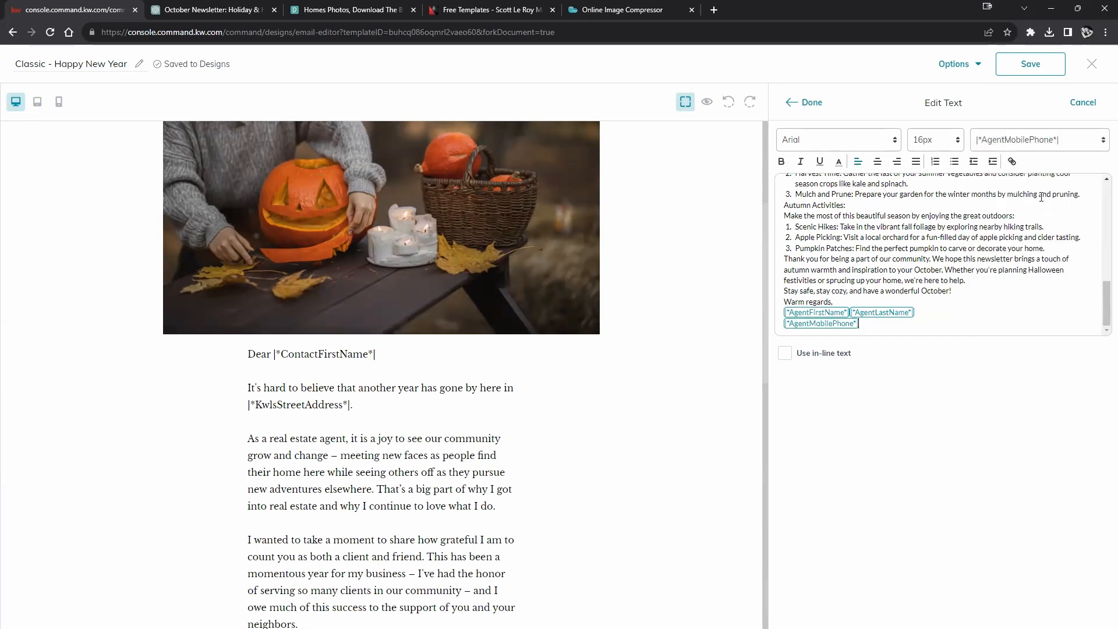
click(1040, 140)
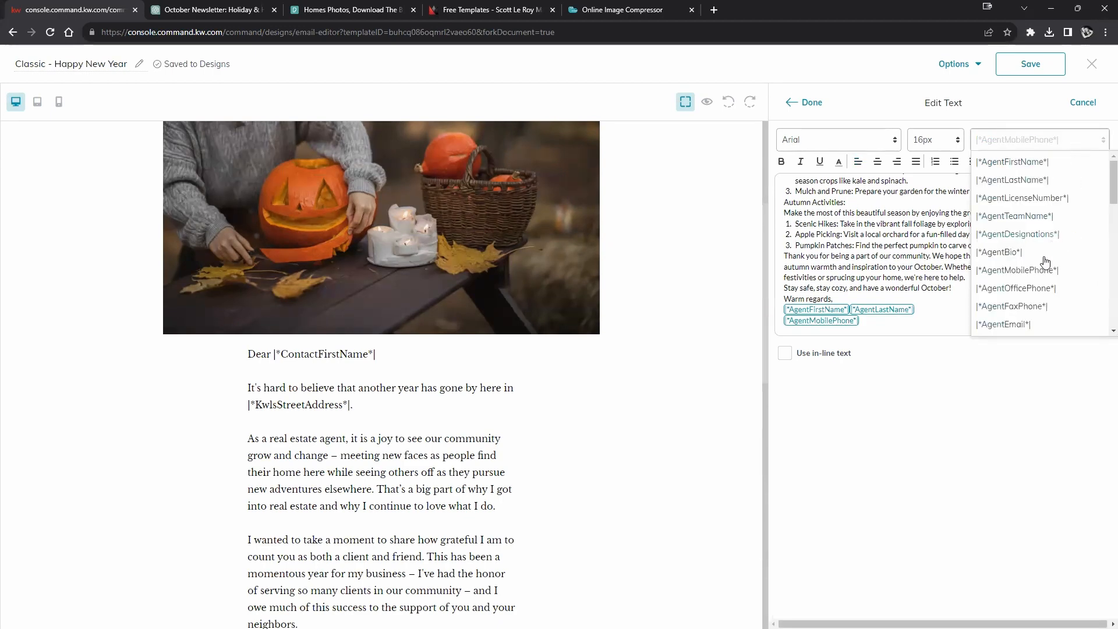
click(1020, 325)
Step: Replace the [Your Subscribers' Names] placeholder in the greeting with the |*ContactFirstName*| merge field and apply the text changes
scroll(1005, 309, up, 12)
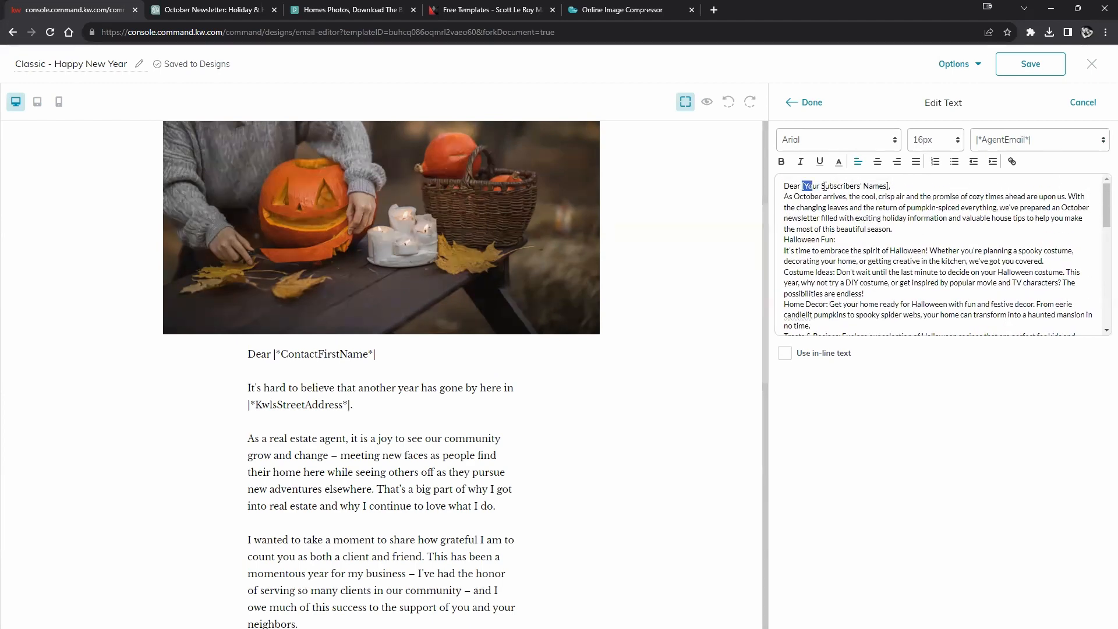
drag(824, 186, 891, 186)
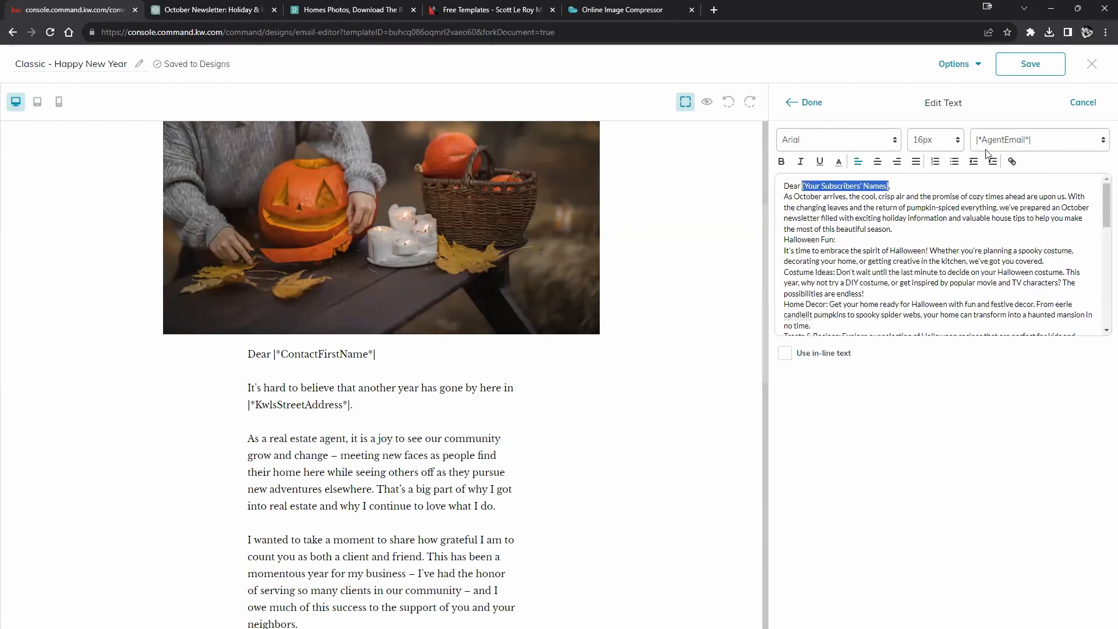
key(BackSpace)
click(1015, 141)
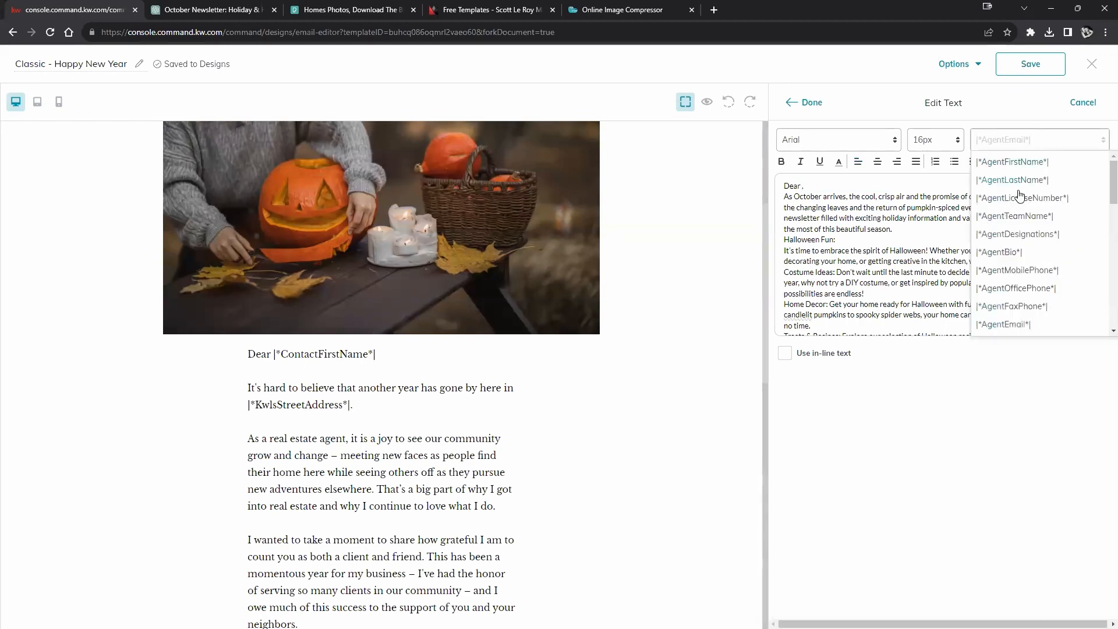
scroll(1025, 210, down, 5)
scroll(1030, 219, down, 5)
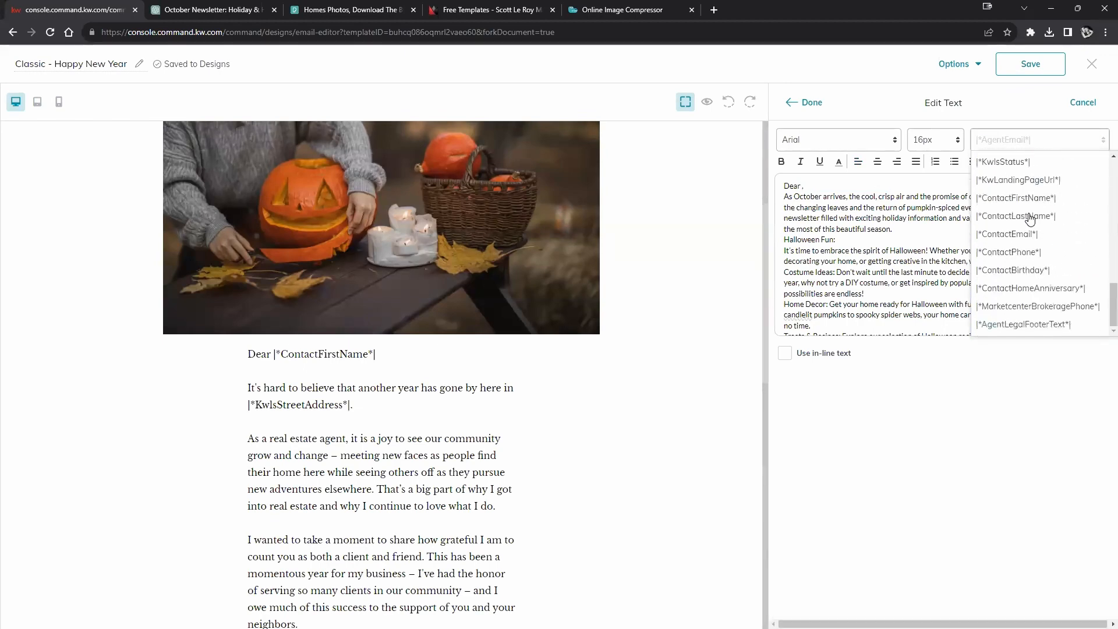
click(1033, 198)
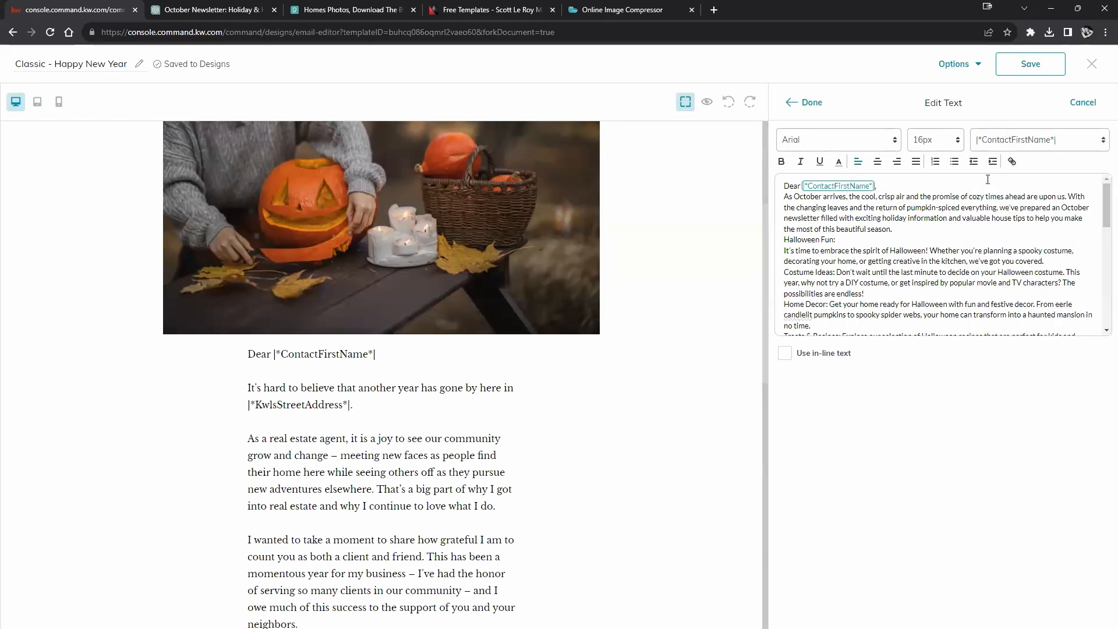
click(808, 103)
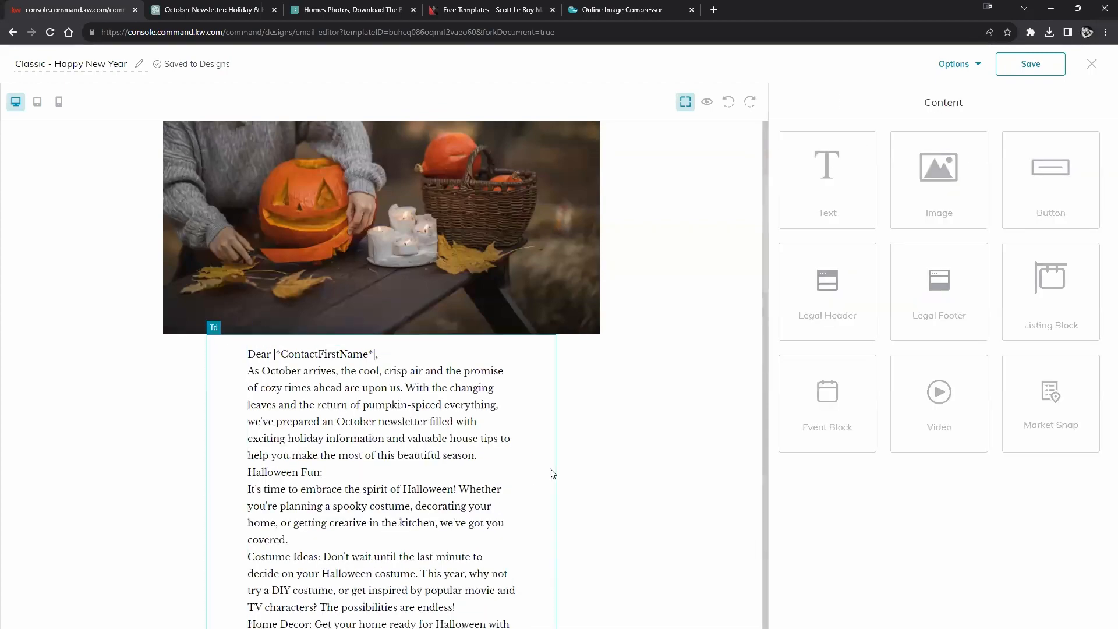
Step: Reopen the letter text and insert blank lines before the Halloween Fun, Home Decor, Treats & Recipes and Fall Home Maintenance sections
scroll(565, 431, down, 2)
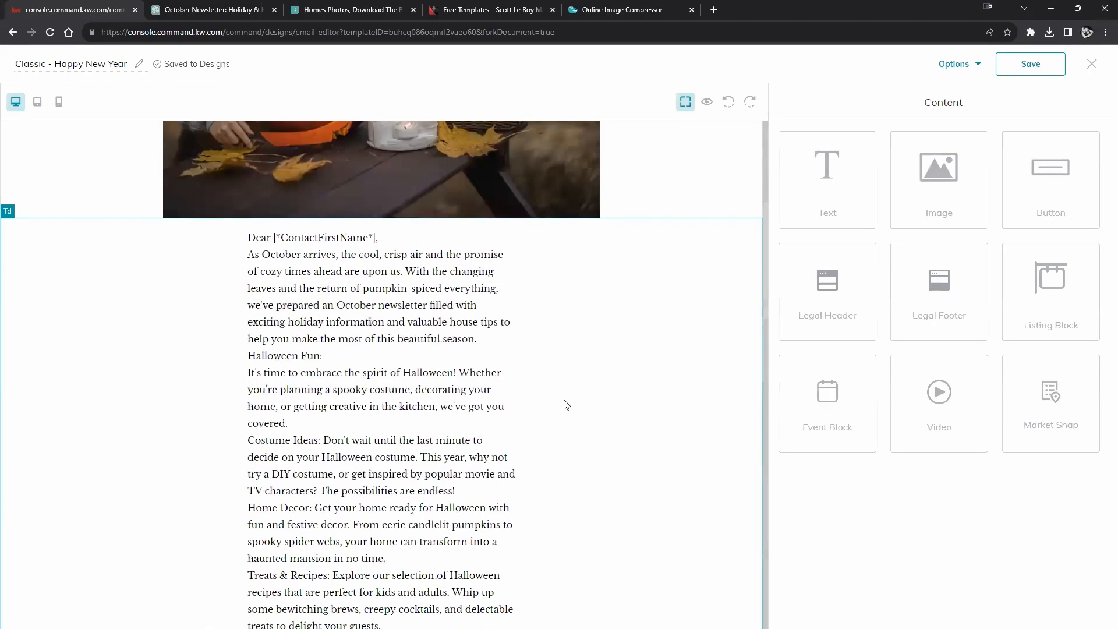
scroll(563, 404, up, 1)
click(500, 284)
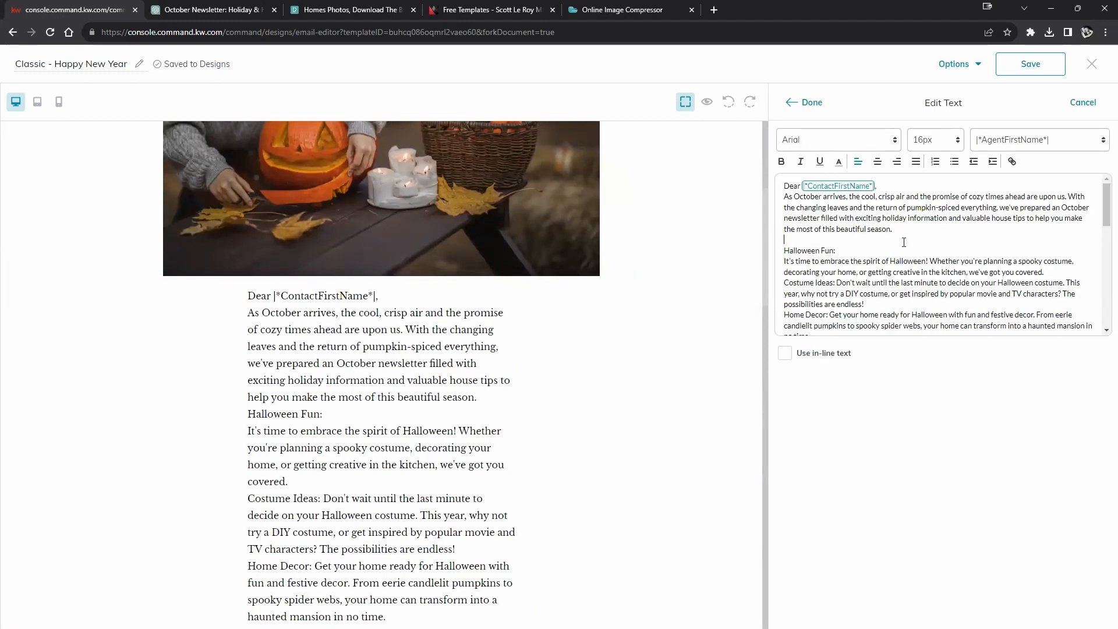
scroll(900, 230, down, 2)
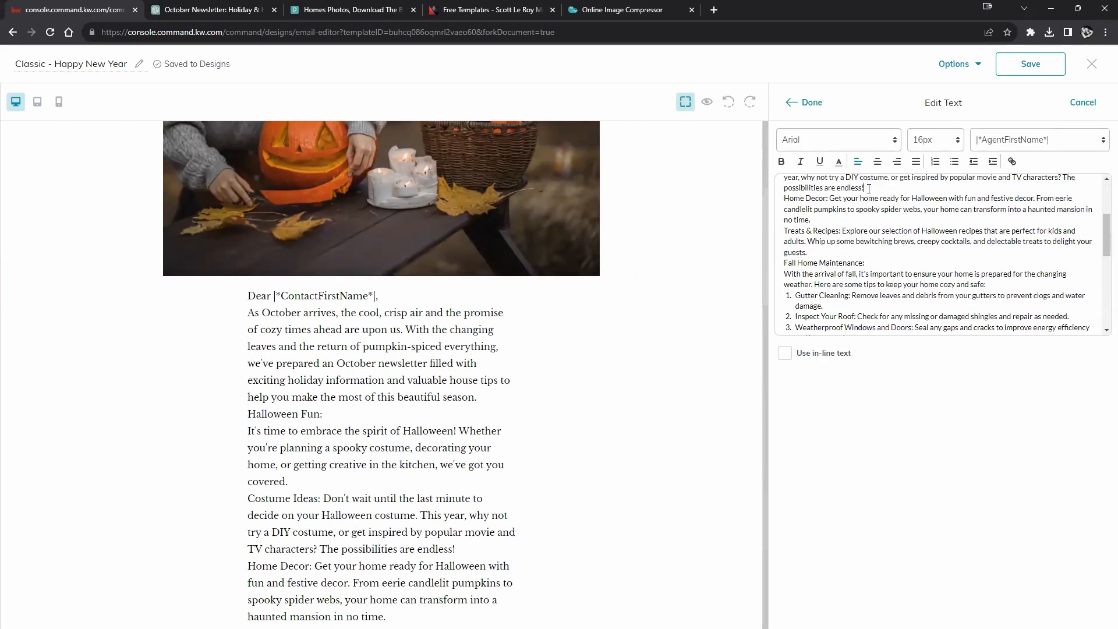
key(Return)
key(Return)
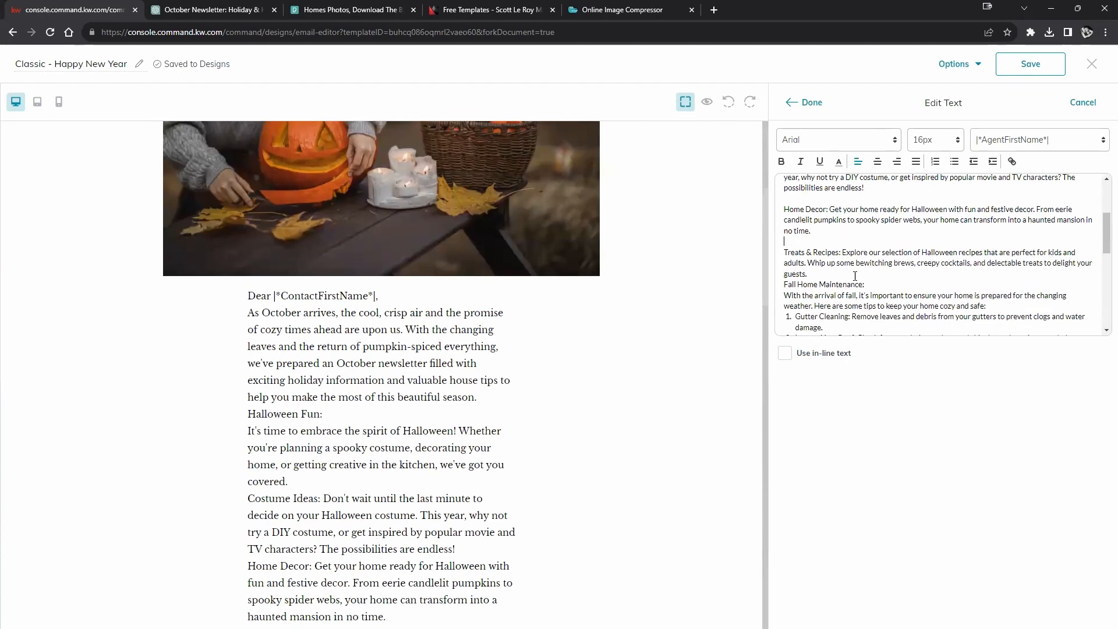
click(868, 276)
key(Return)
scroll(860, 267, down, 2)
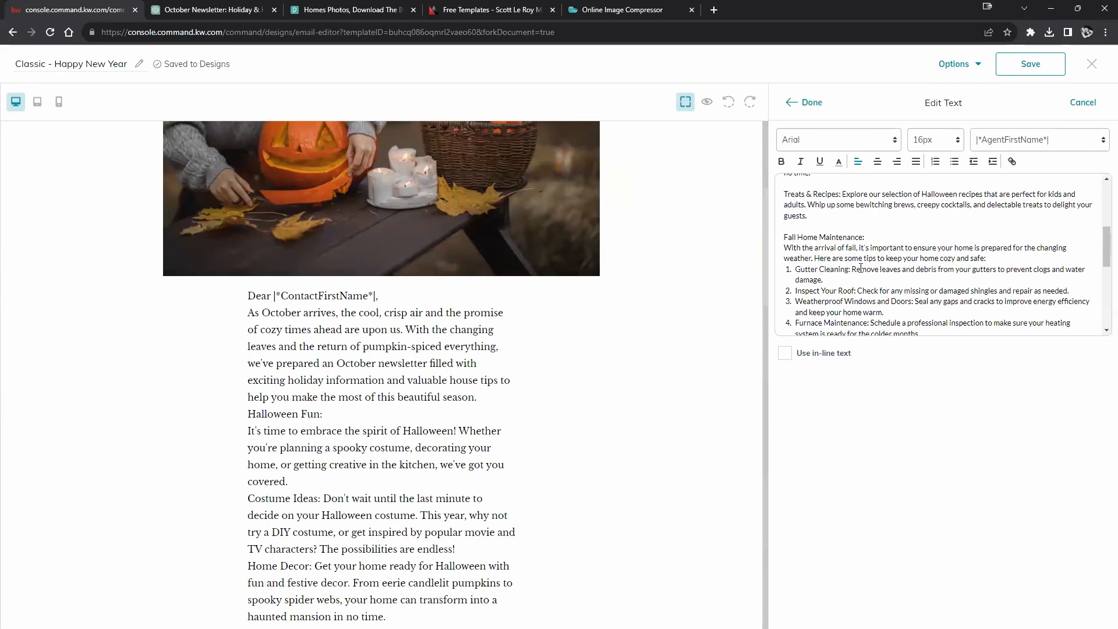
Step: Add a line break before the Fall Gardening and Autumn Activities headings and apply the text changes
scroll(908, 236, down, 2)
scroll(951, 249, up, 2)
scroll(949, 258, down, 3)
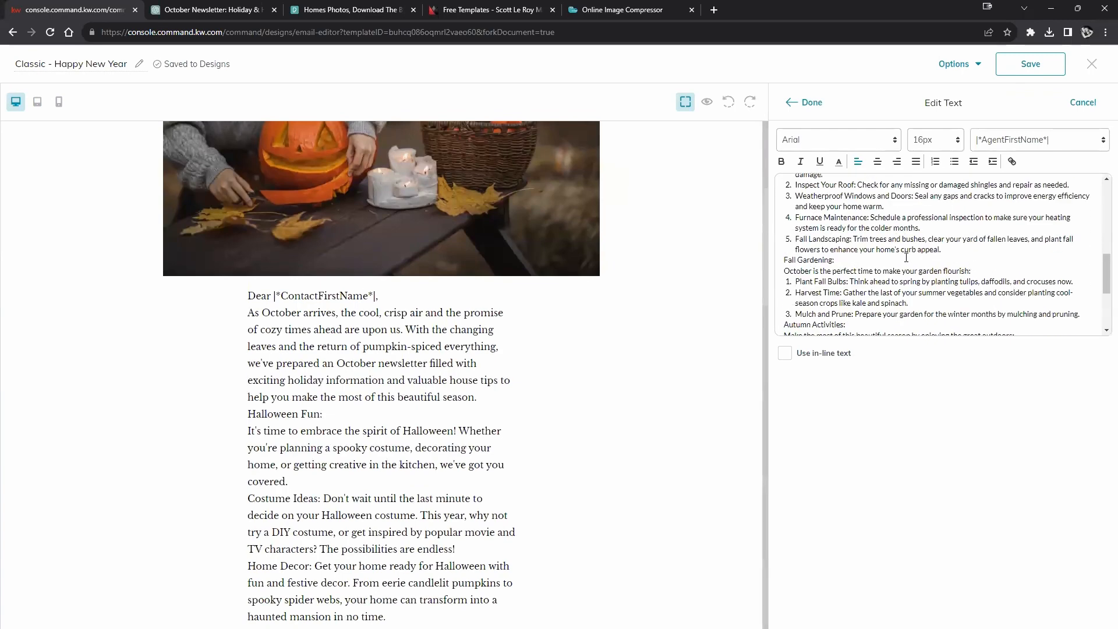
key(Return)
scroll(928, 255, down, 2)
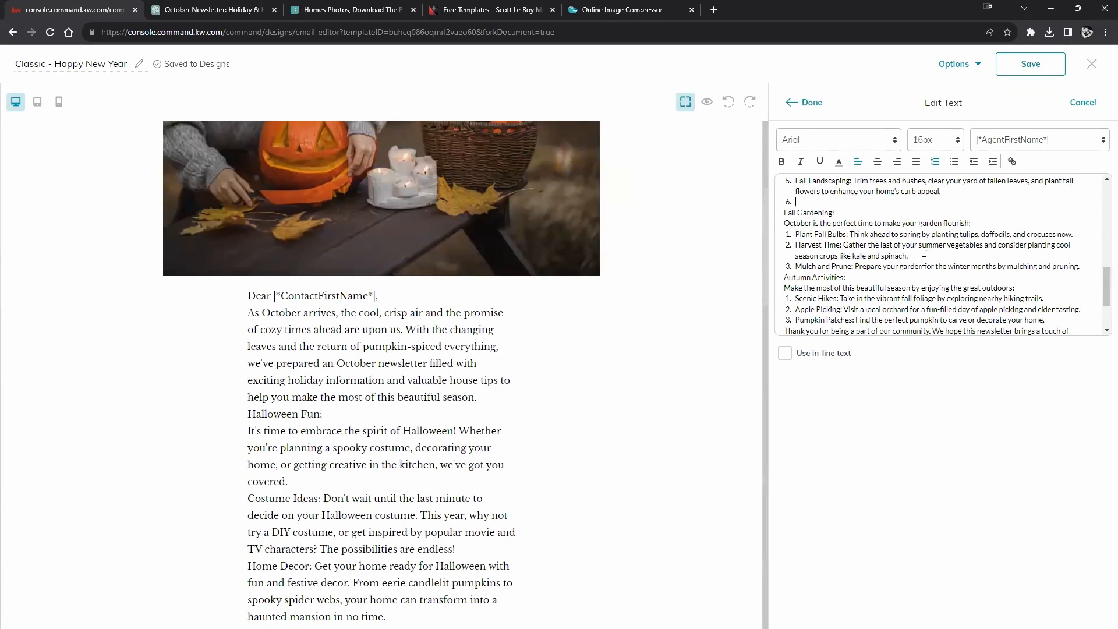
scroll(925, 258, down, 3)
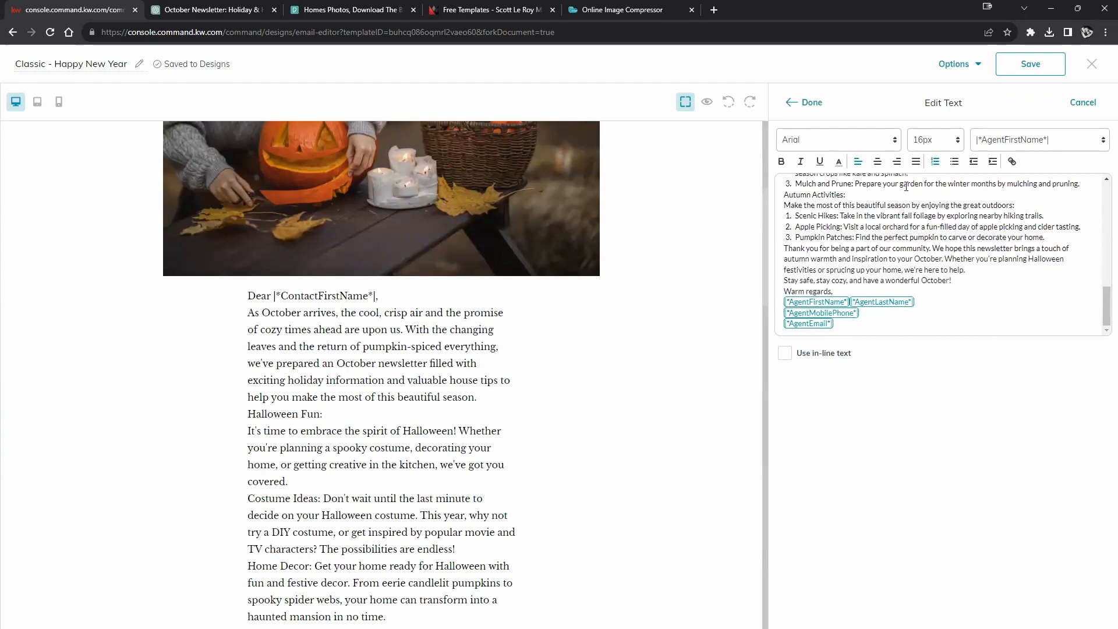
click(1085, 185)
key(Return)
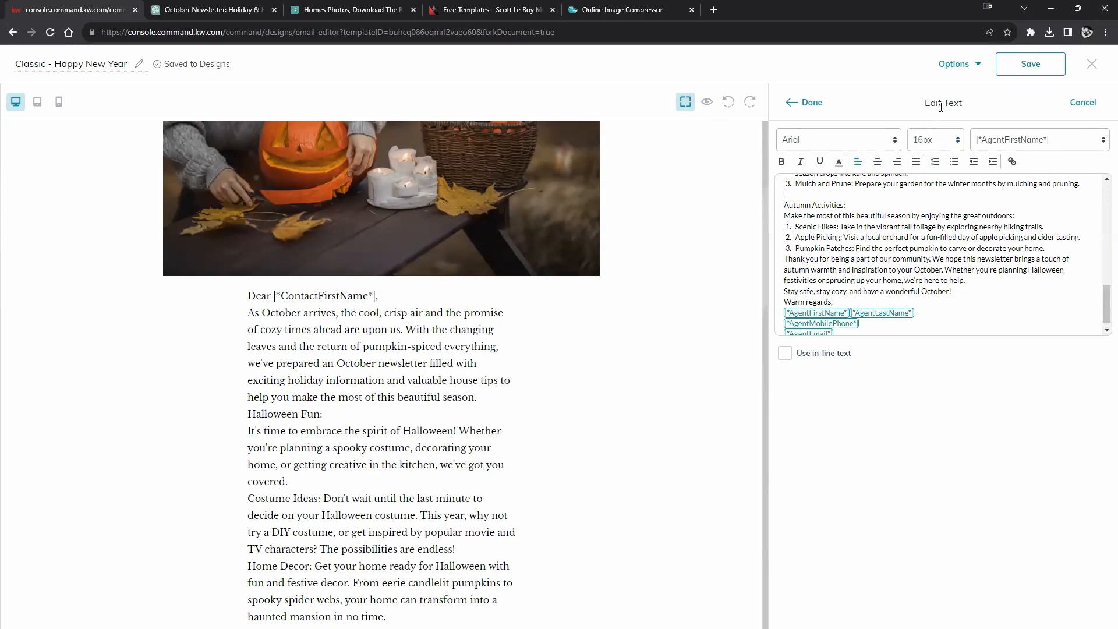
click(787, 103)
Step: Review the spacing of the newsletter sections in the editor and in the desktop preview
scroll(430, 339, down, 3)
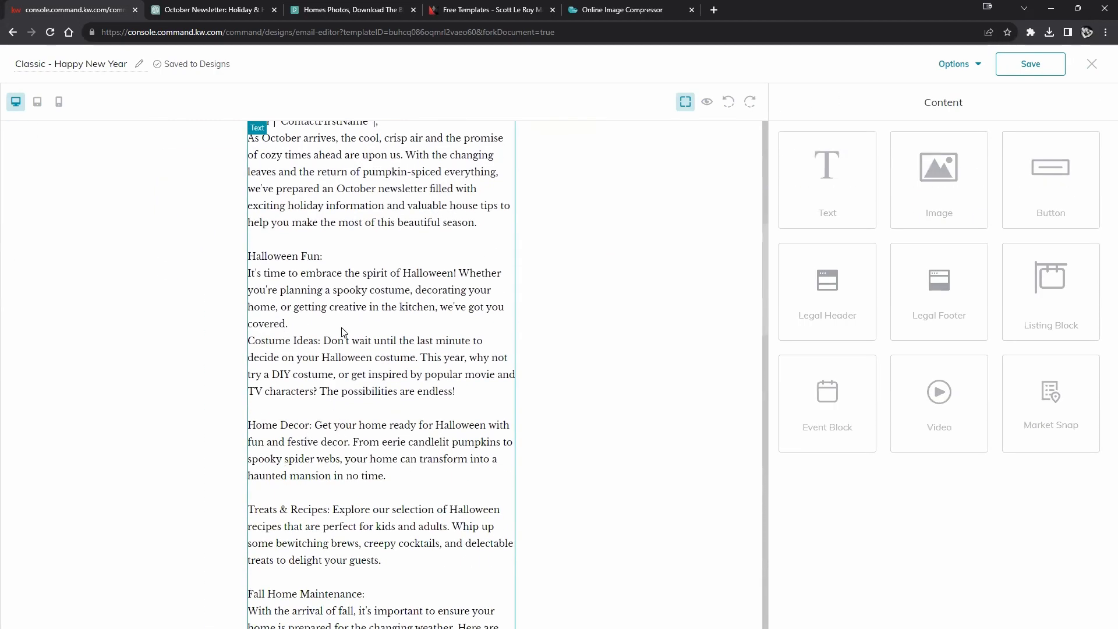
scroll(443, 354, down, 7)
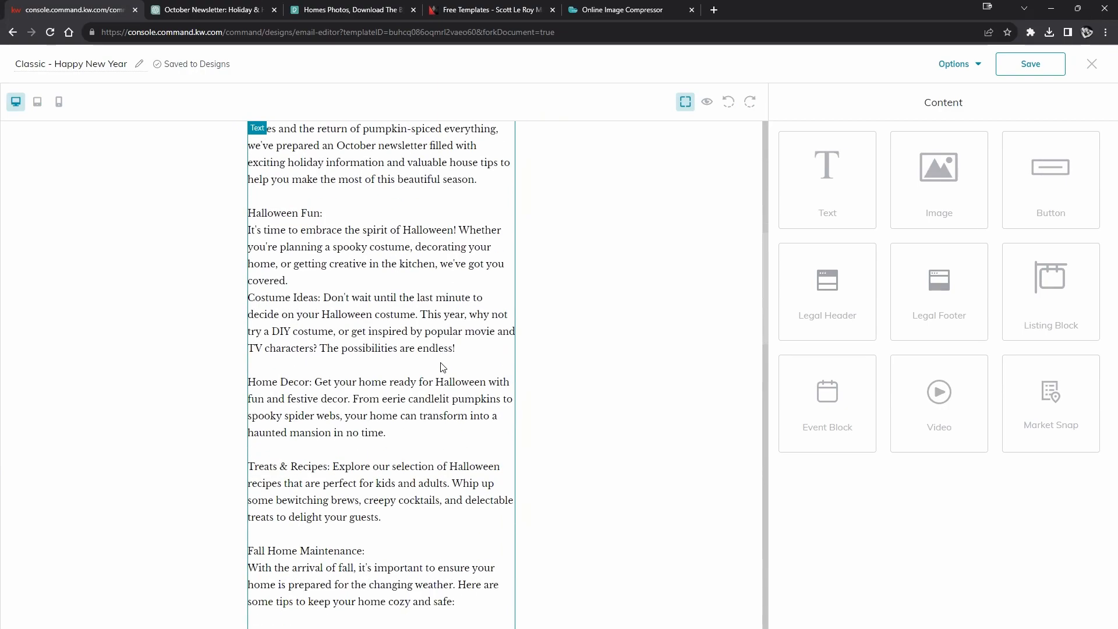
scroll(443, 373, down, 7)
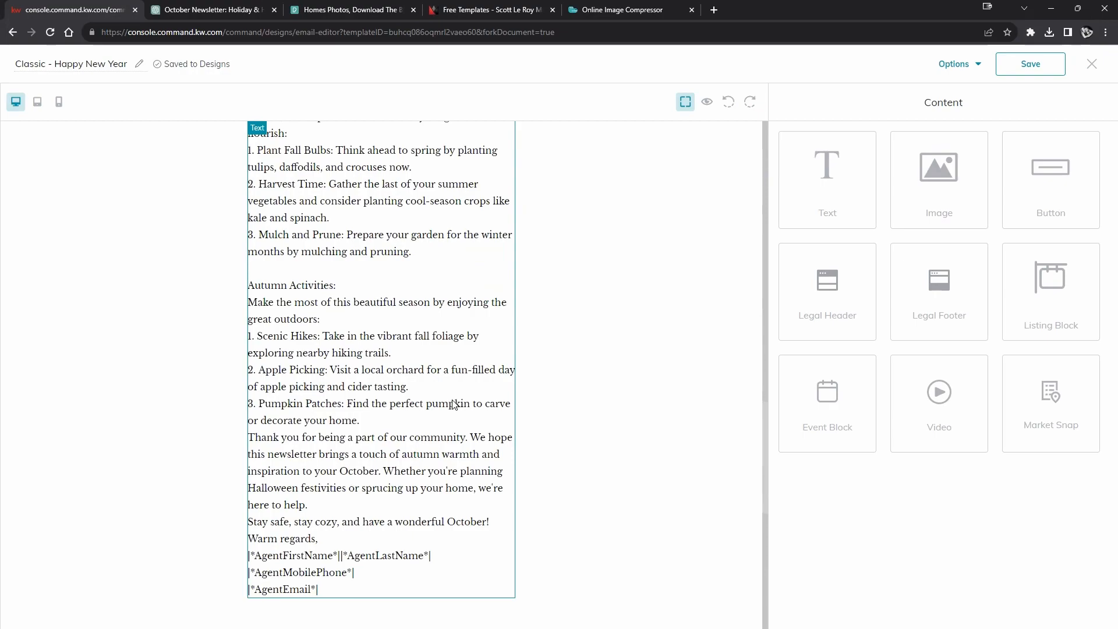
scroll(454, 404, up, 4)
click(708, 102)
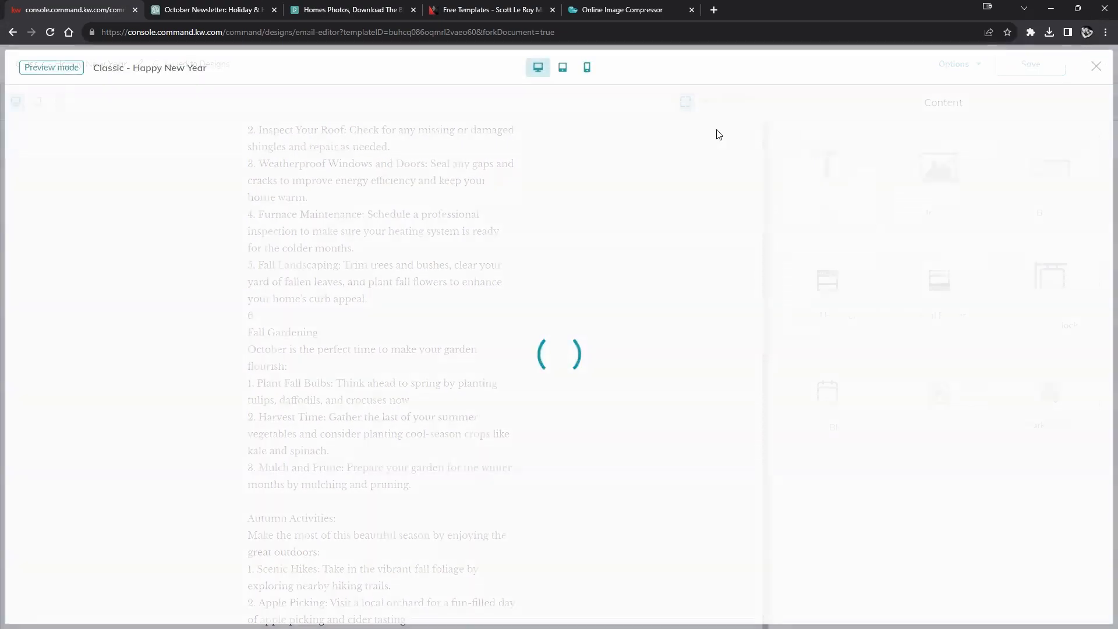
scroll(781, 309, down, 5)
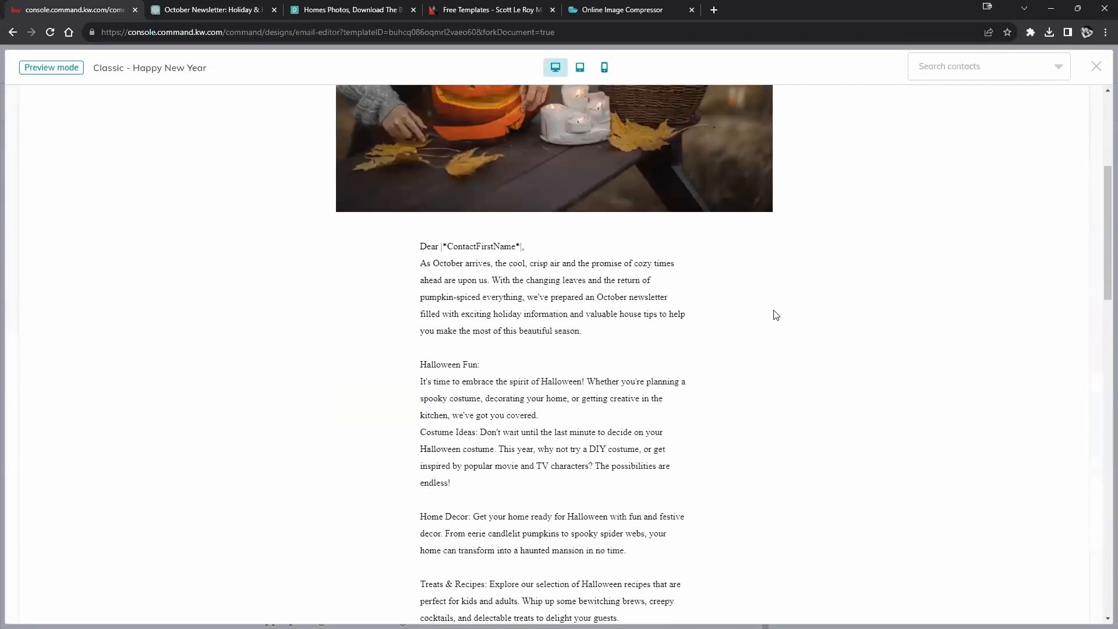
scroll(777, 315, down, 11)
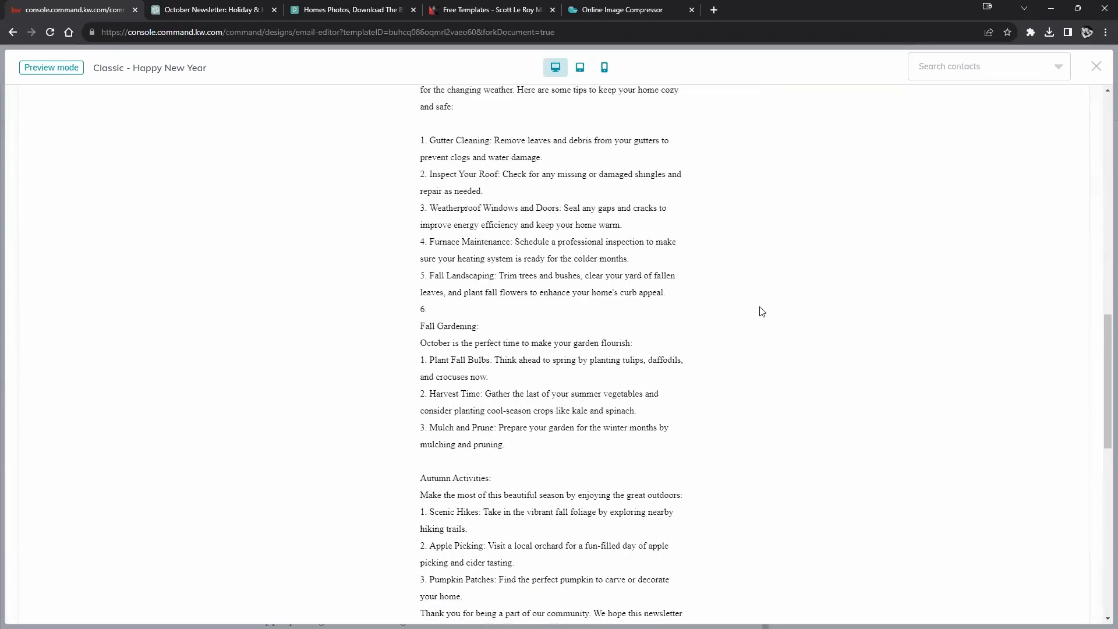
scroll(763, 311, up, 5)
click(1097, 66)
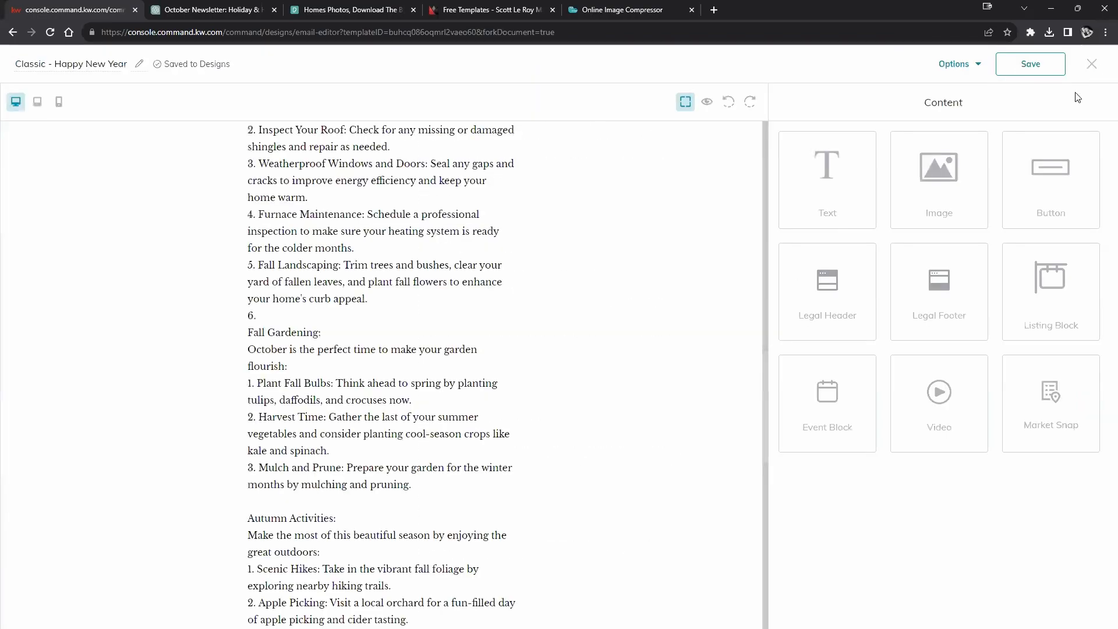
Step: Set the font size of the entire letter text to 20px and apply the change
click(400, 351)
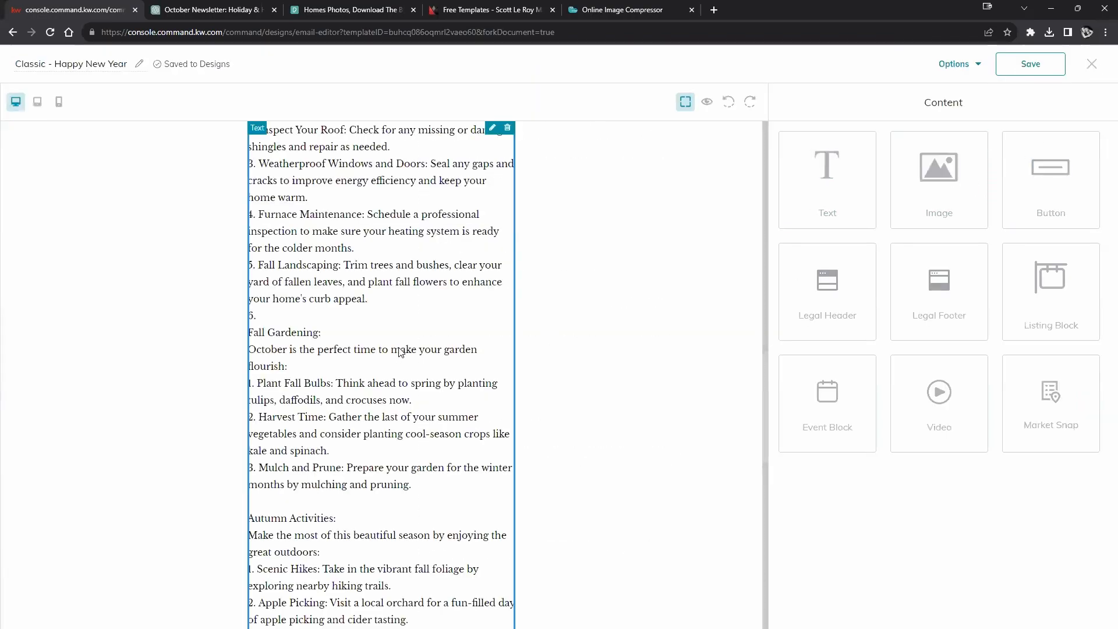
click(493, 131)
drag(784, 180, 1087, 393)
scroll(890, 241, up, 10)
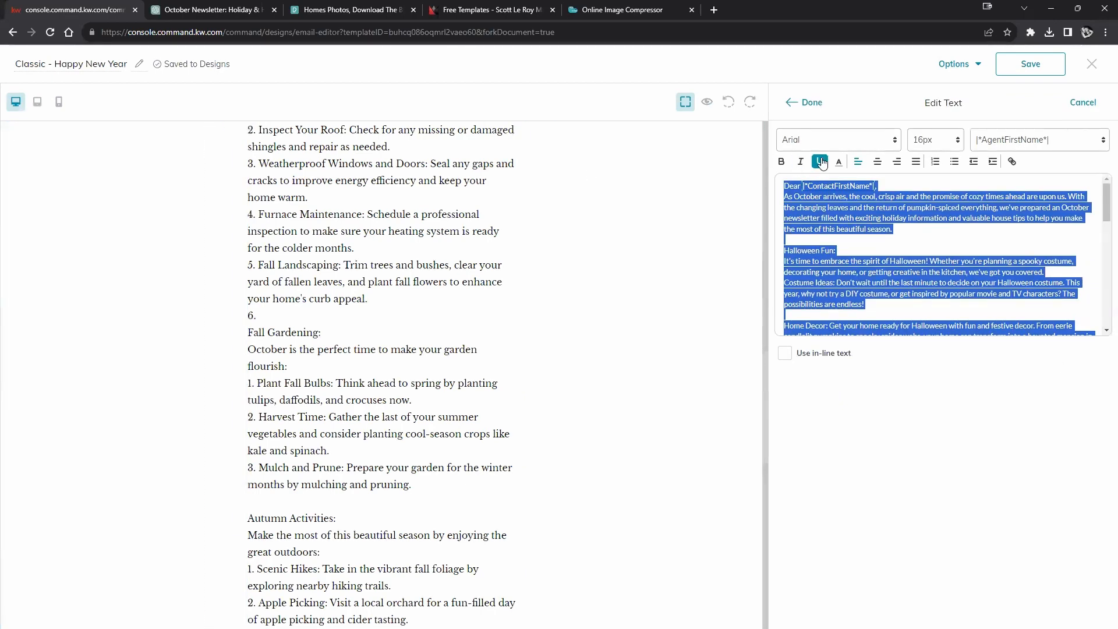
click(953, 141)
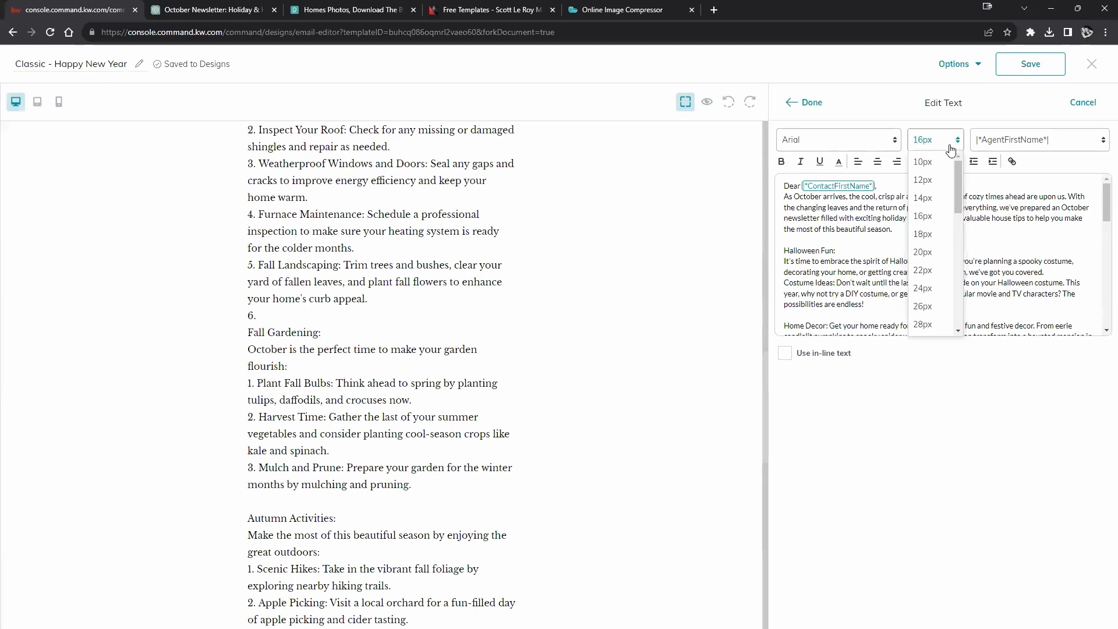
click(943, 252)
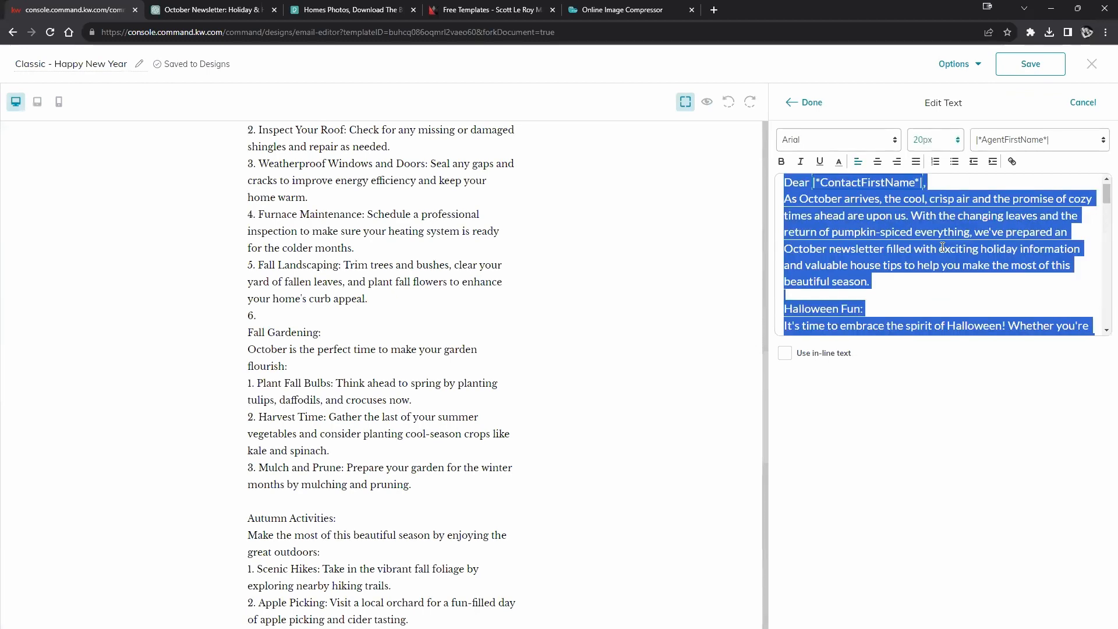
click(807, 103)
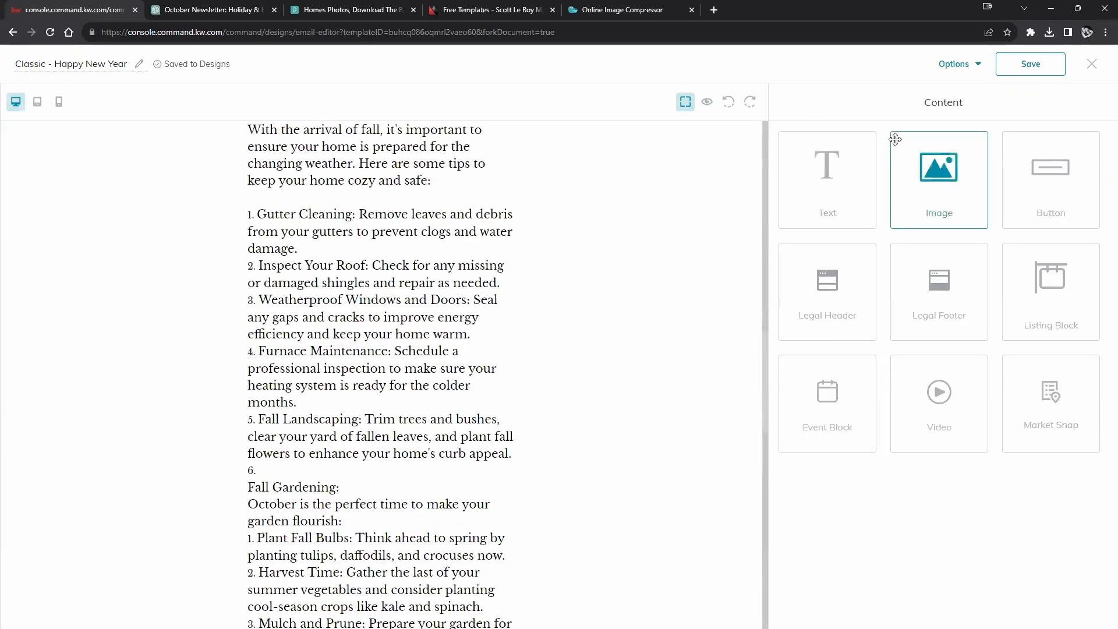
Step: Change the font color of the entire letter text to purple and apply the change
mouse_move(467, 150)
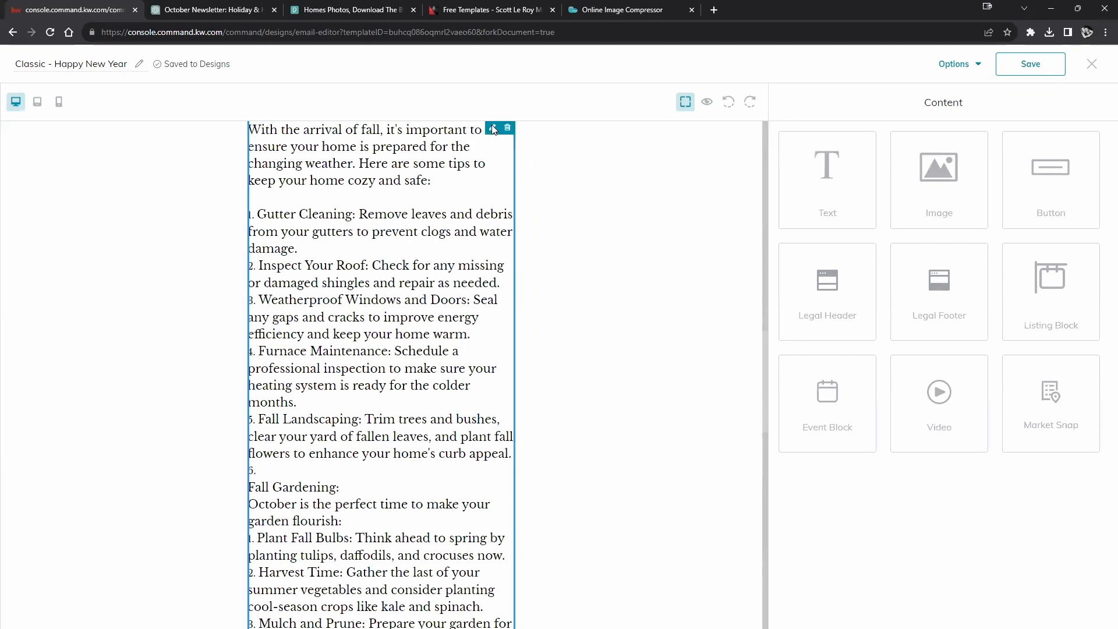
click(491, 128)
key(ctrl+a)
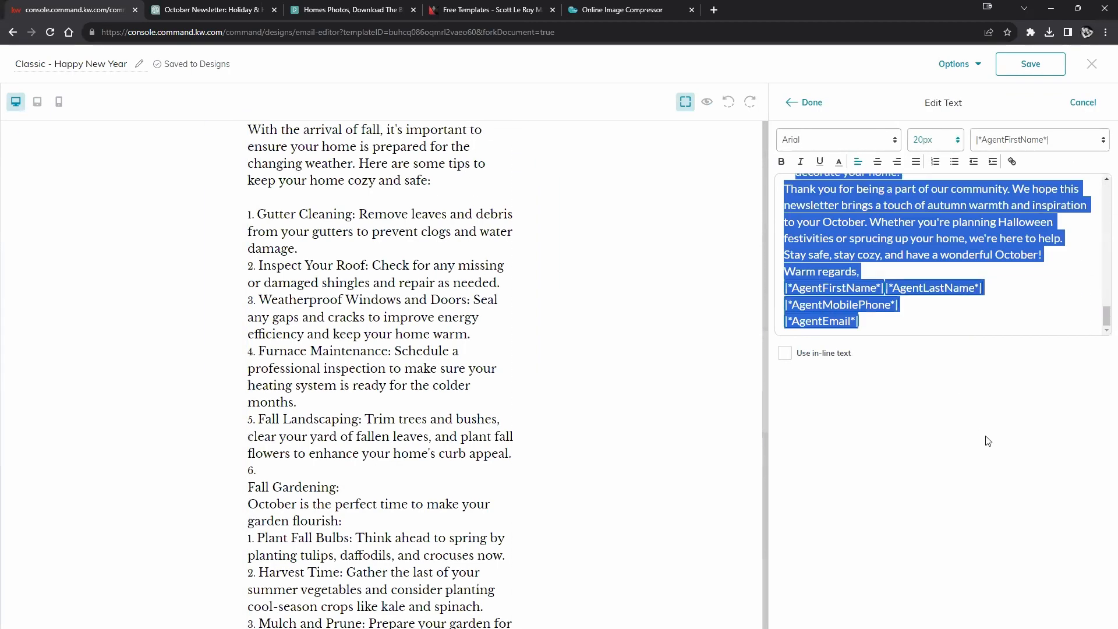
click(842, 163)
click(852, 176)
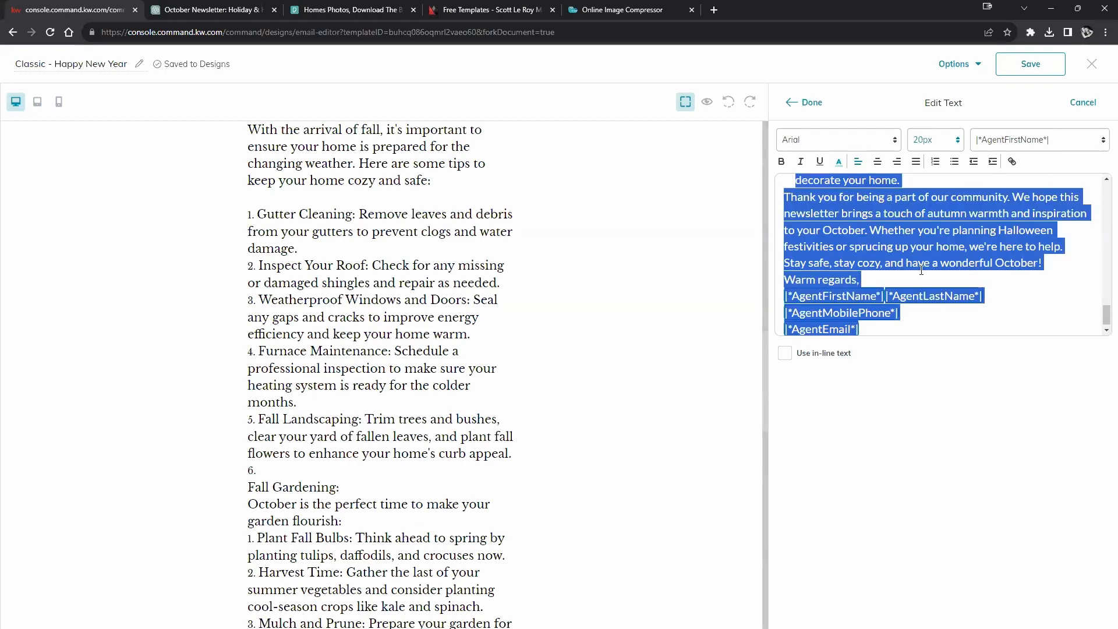
click(838, 164)
click(910, 178)
click(1013, 287)
click(808, 103)
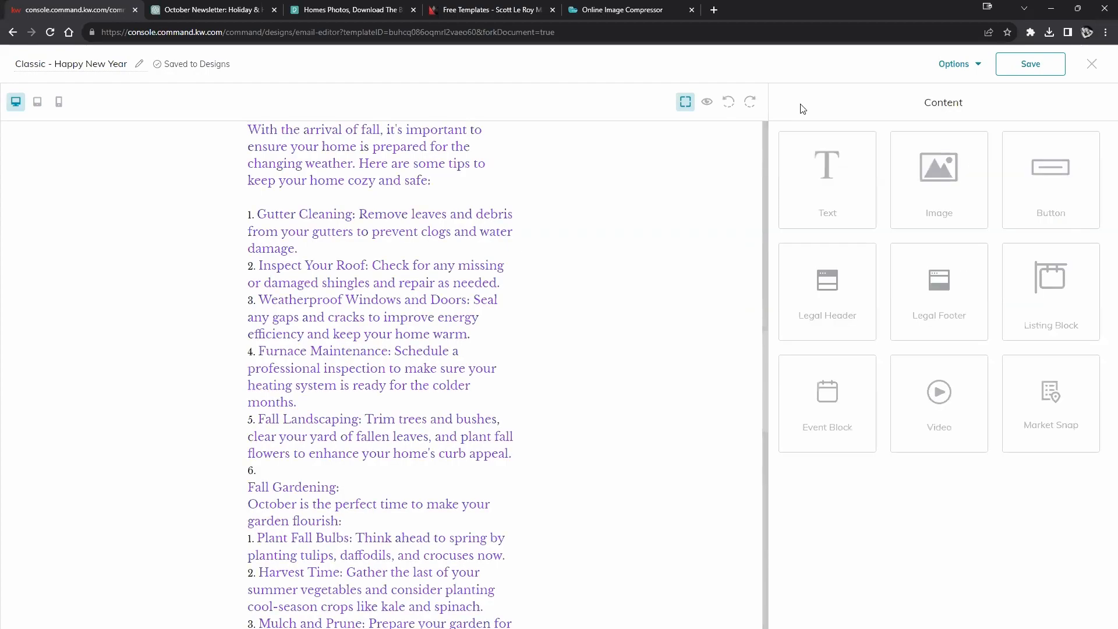
Step: Preview the email on desktop to examine the recolored, enlarged letter together with the logo and Halloween photo
scroll(608, 282, up, 15)
scroll(607, 282, down, 2)
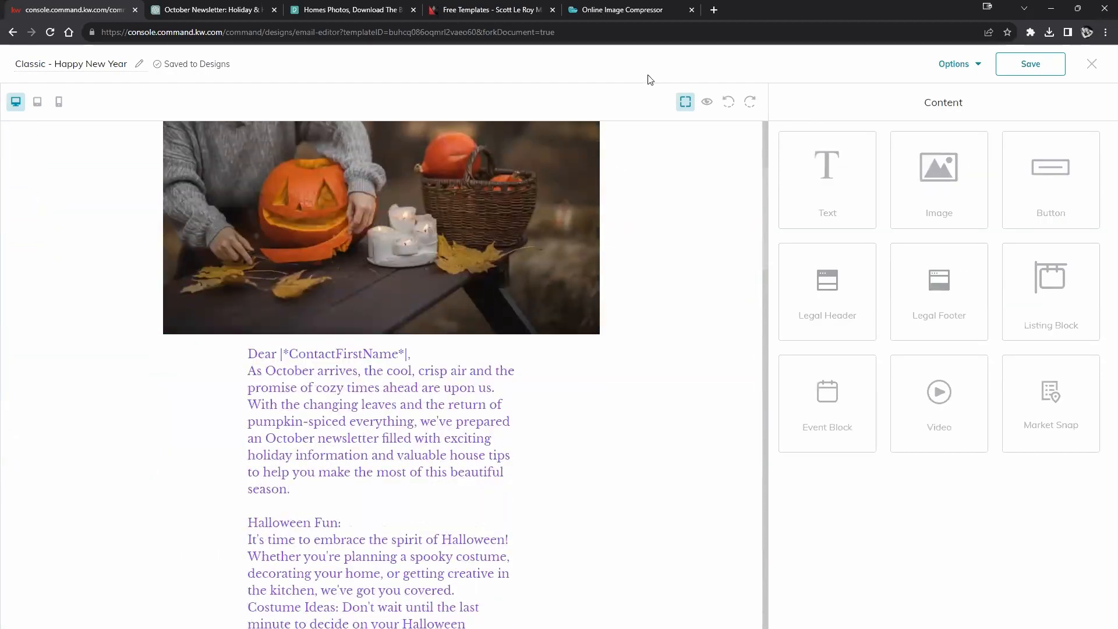
click(707, 103)
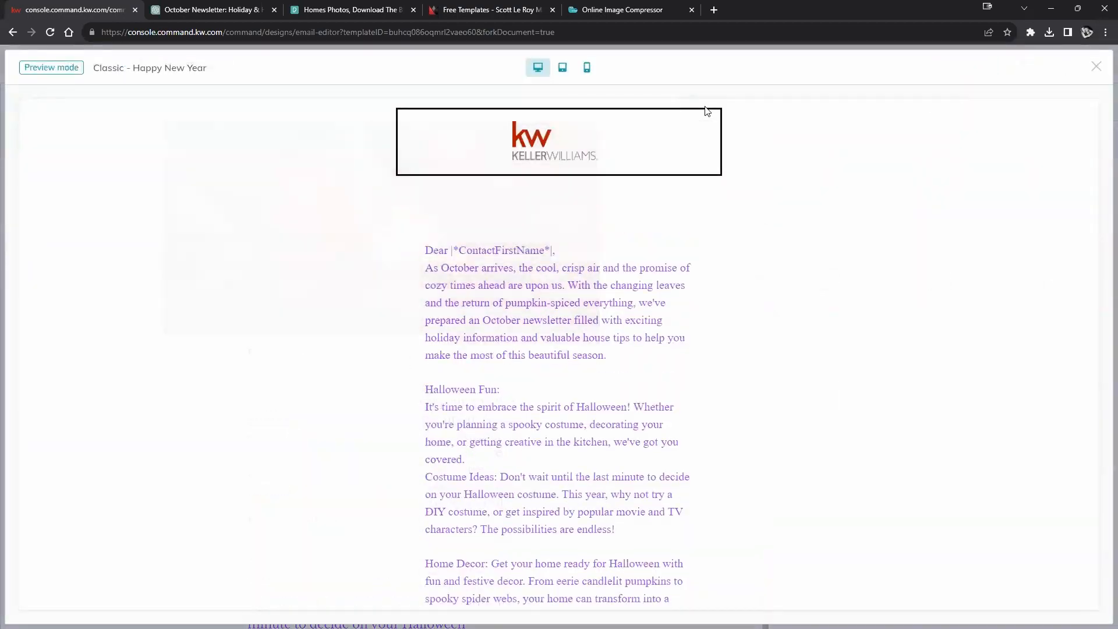
scroll(603, 347, down, 3)
scroll(635, 349, down, 9)
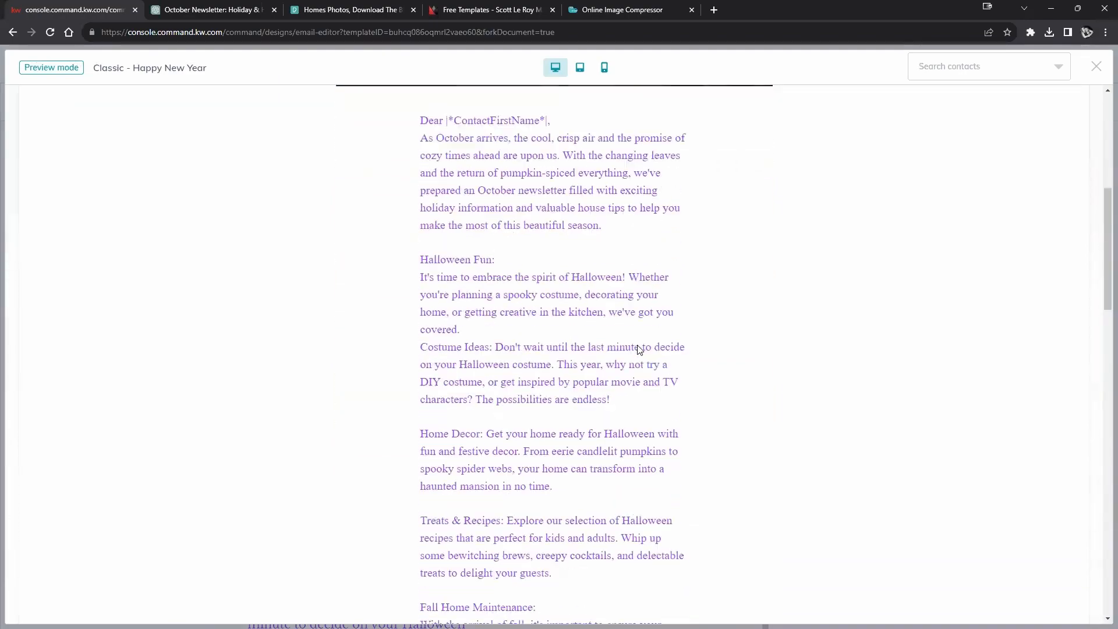
scroll(640, 353, up, 10)
scroll(641, 353, up, 5)
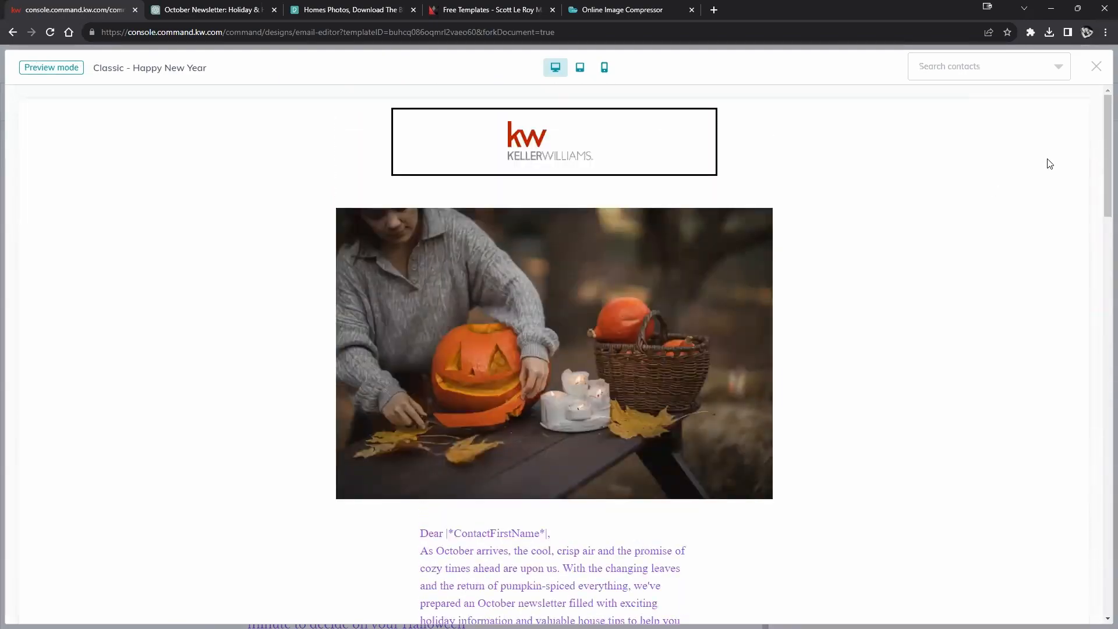
Step: Close the preview, then make the entire letter text bold at 18px and apply the change
click(1096, 67)
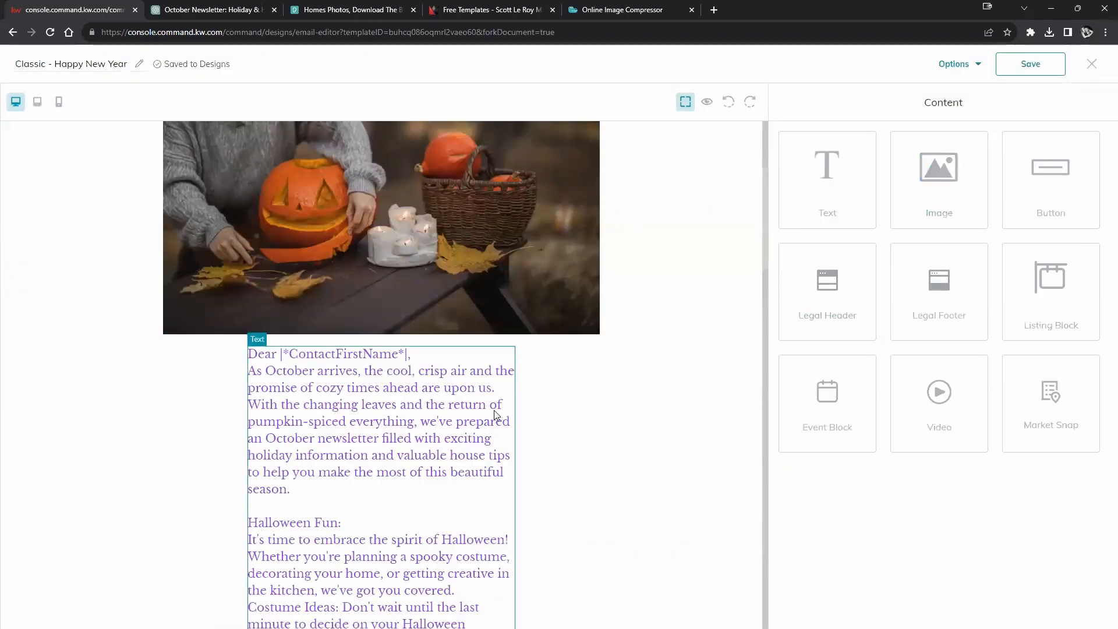
click(494, 343)
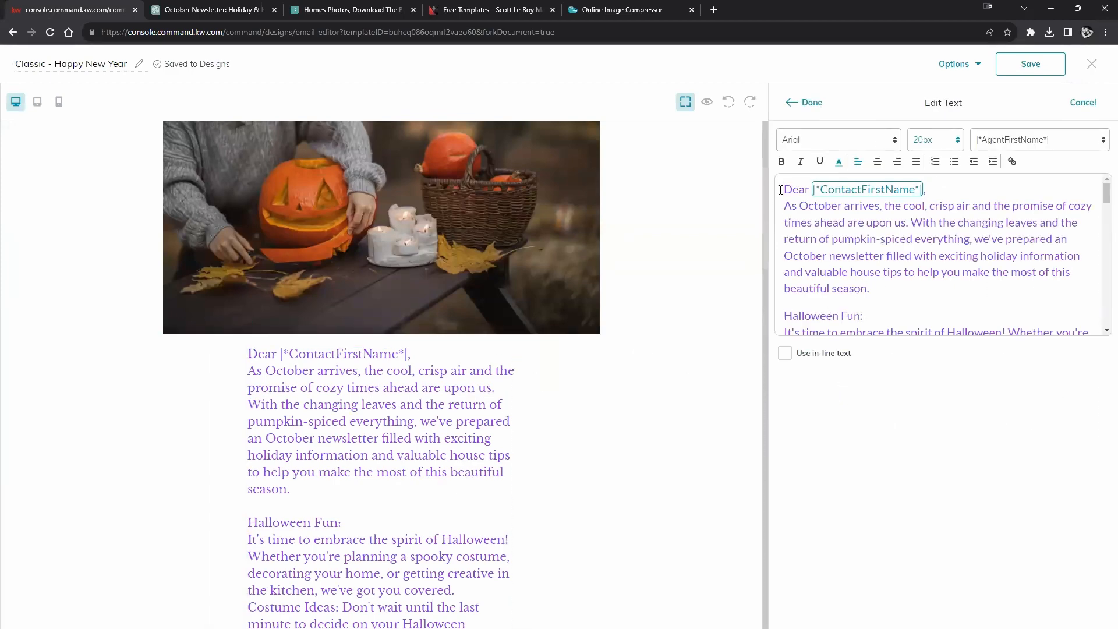
drag(781, 190, 1053, 408)
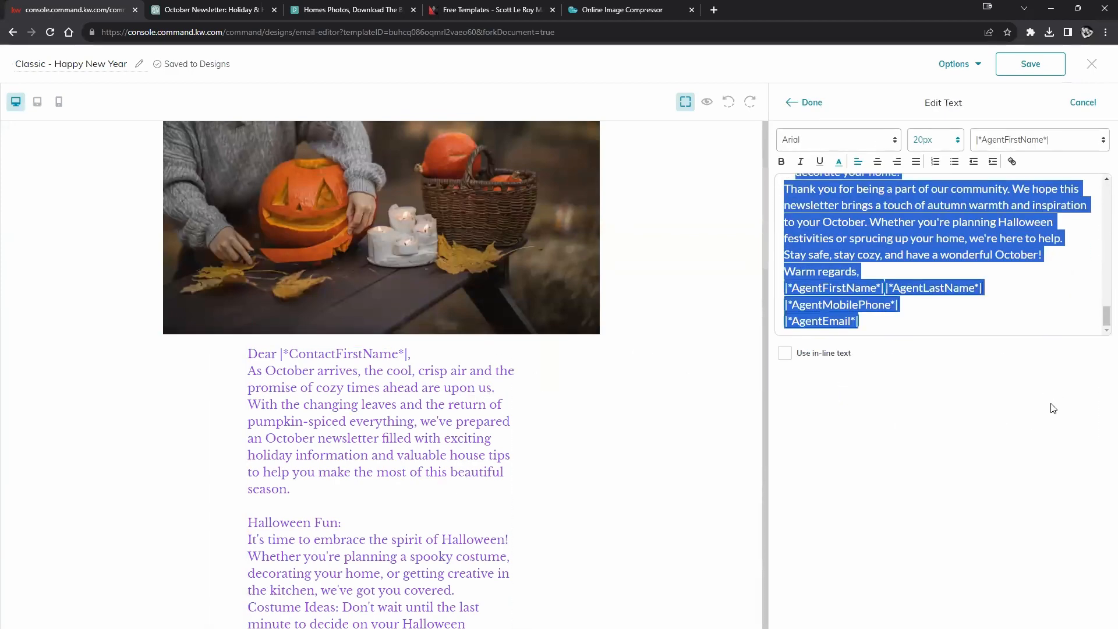
click(781, 161)
click(941, 147)
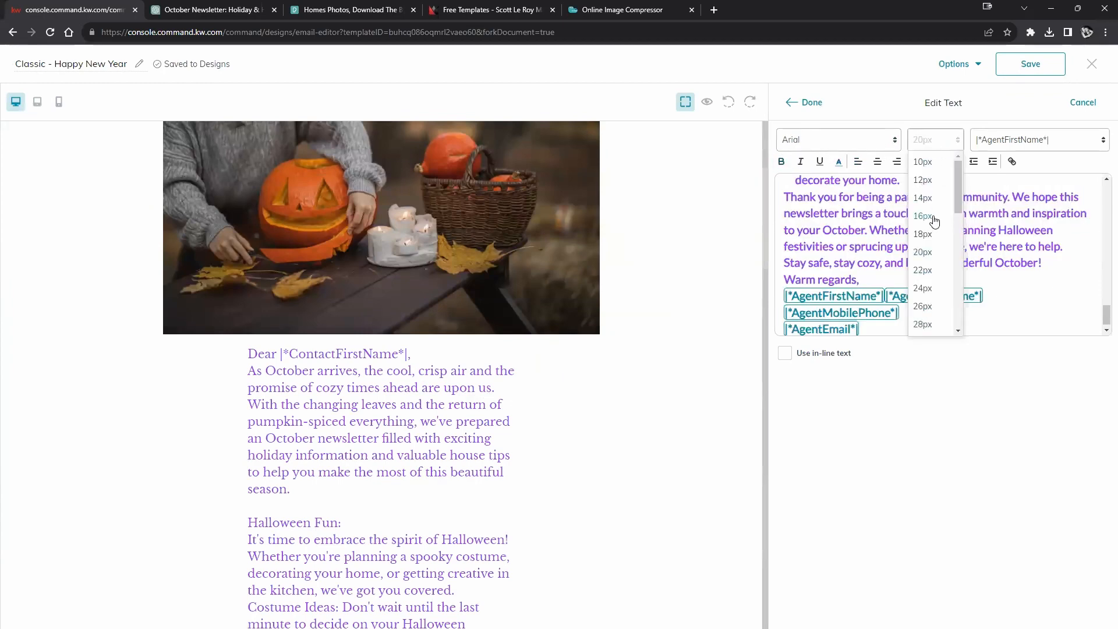
click(934, 217)
click(942, 138)
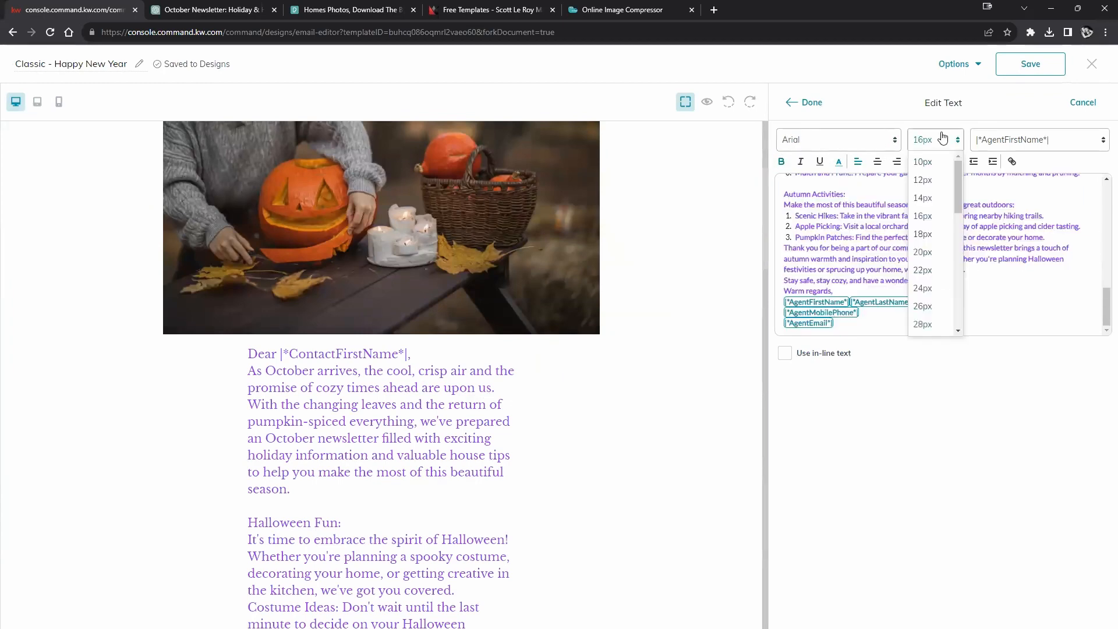
click(931, 234)
click(827, 105)
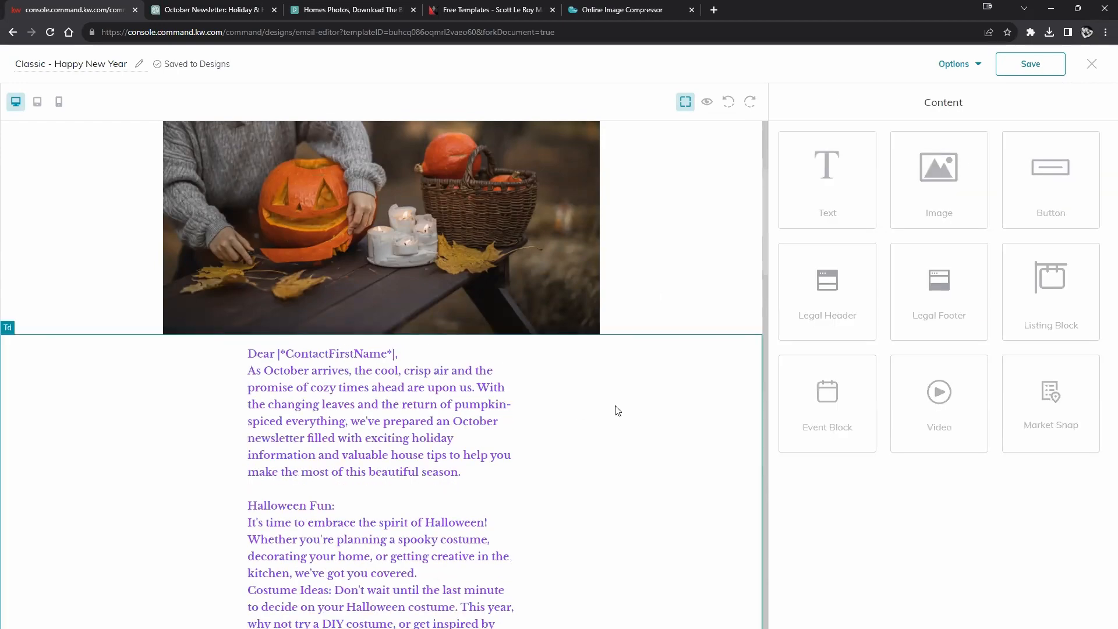
Step: Preview the email on desktop to examine the bold letter from greeting to closing
click(707, 103)
scroll(782, 353, down, 4)
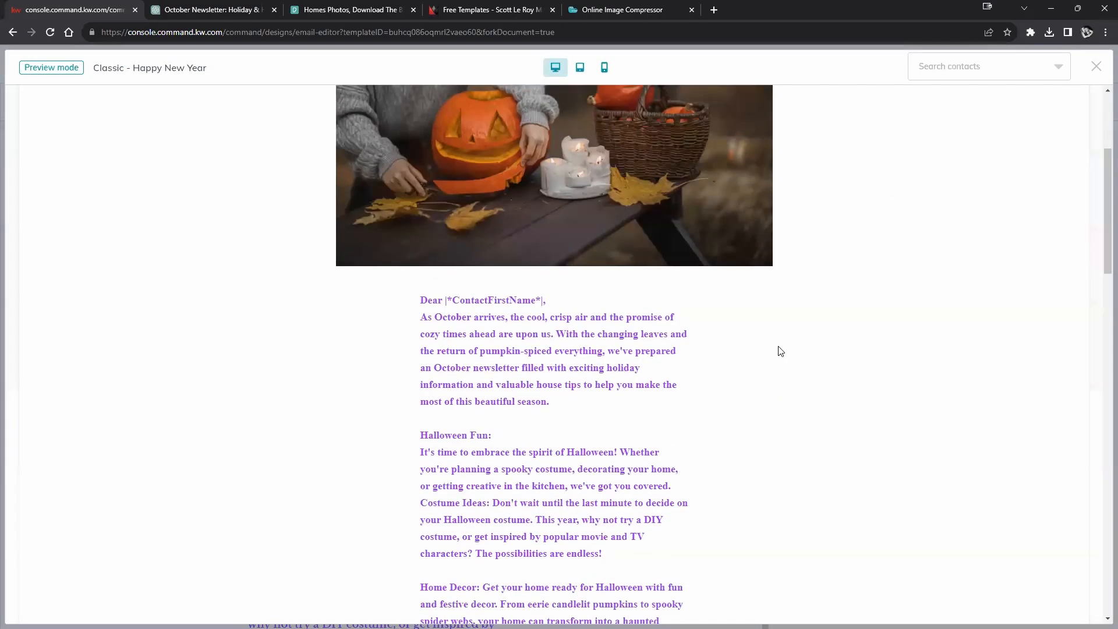
scroll(781, 352, down, 2)
scroll(769, 361, up, 4)
scroll(761, 370, down, 10)
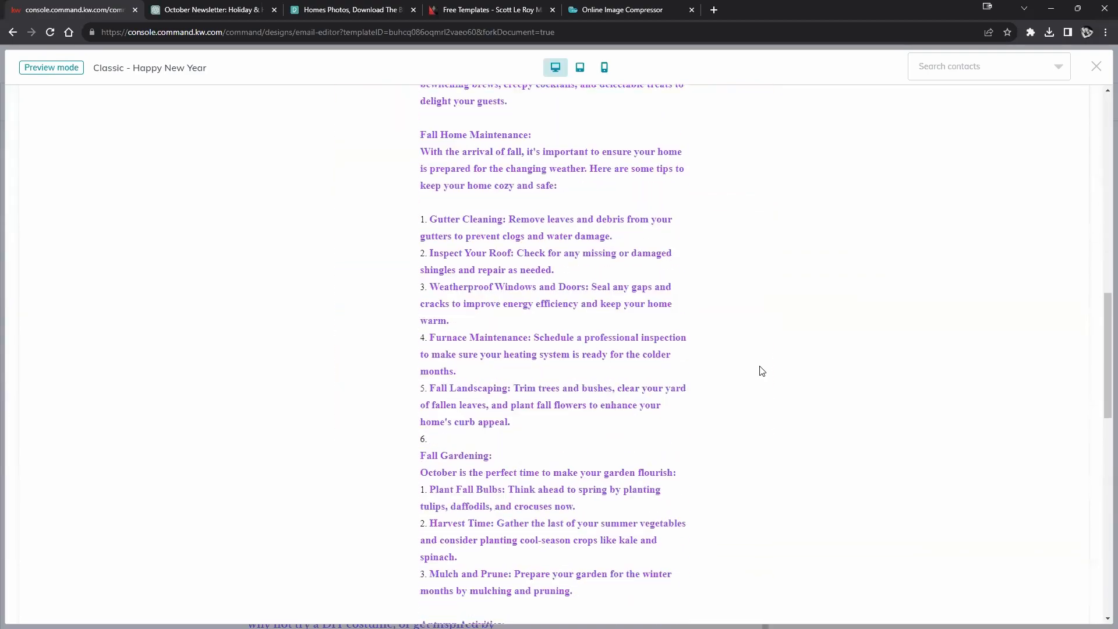
scroll(761, 369, down, 8)
scroll(759, 370, up, 5)
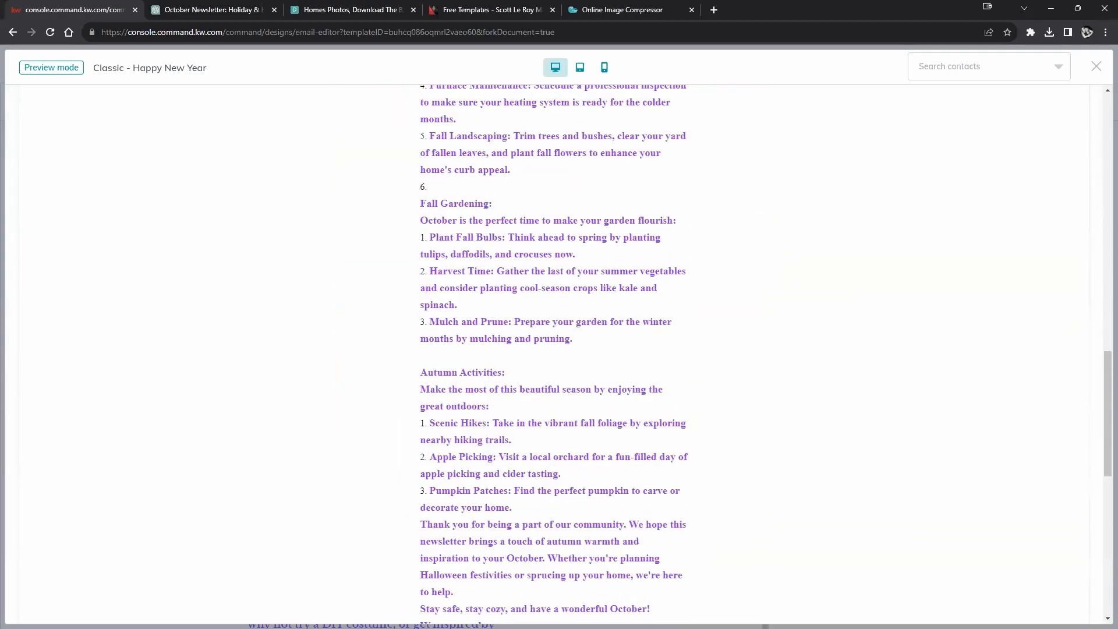
click(1097, 68)
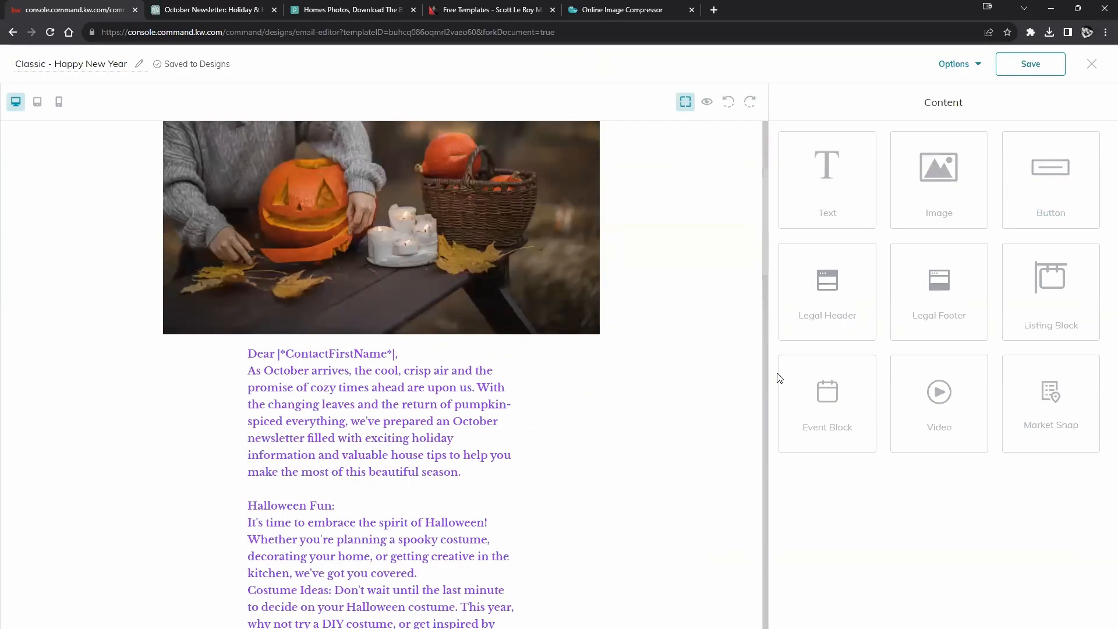
Step: Insert an event block between the end of the letter and the agent contact box
scroll(646, 388, down, 15)
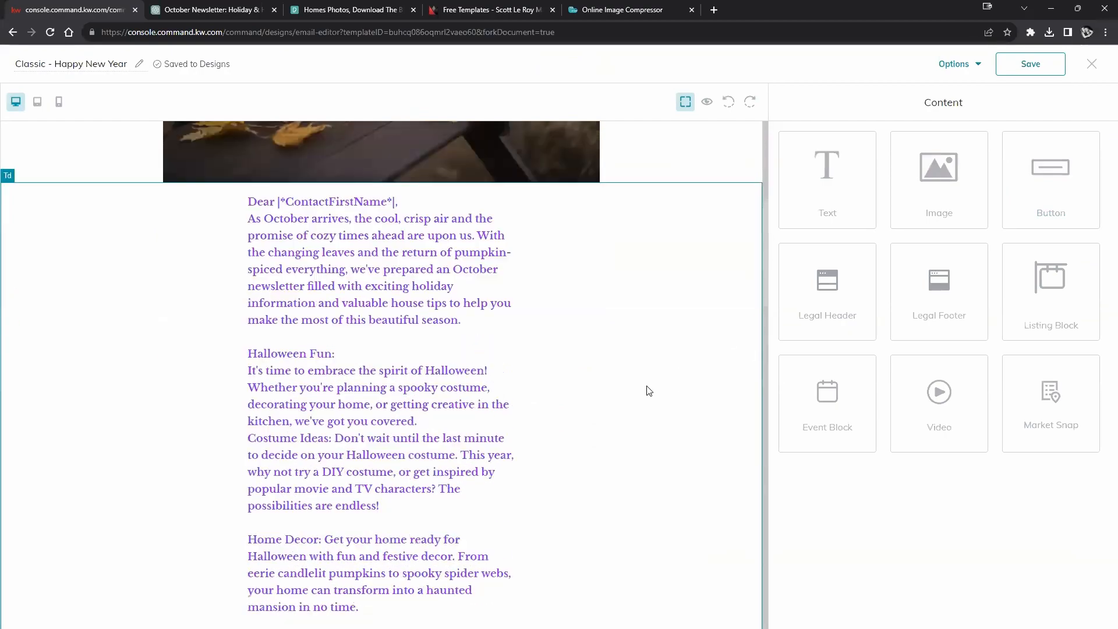
scroll(599, 422, down, 12)
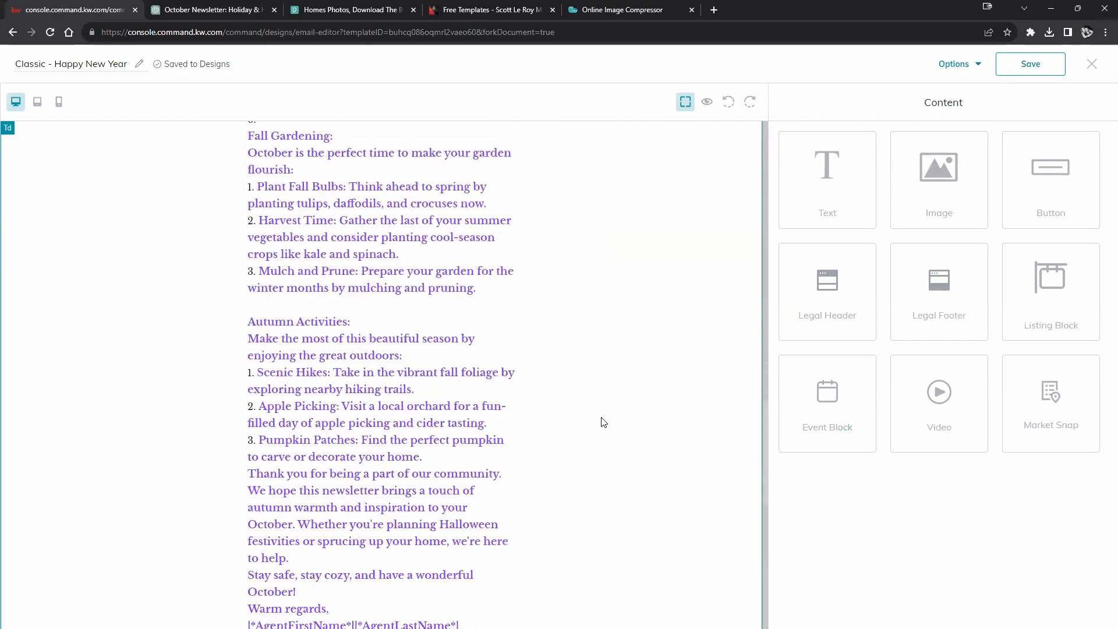
scroll(669, 437, up, 4)
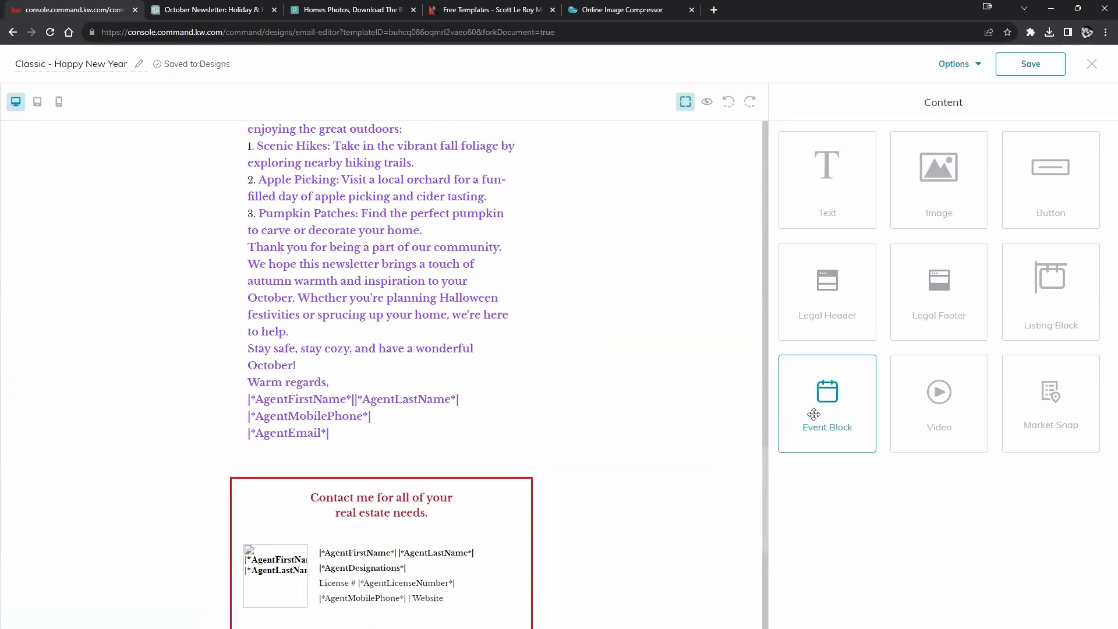
scroll(640, 457, up, 12)
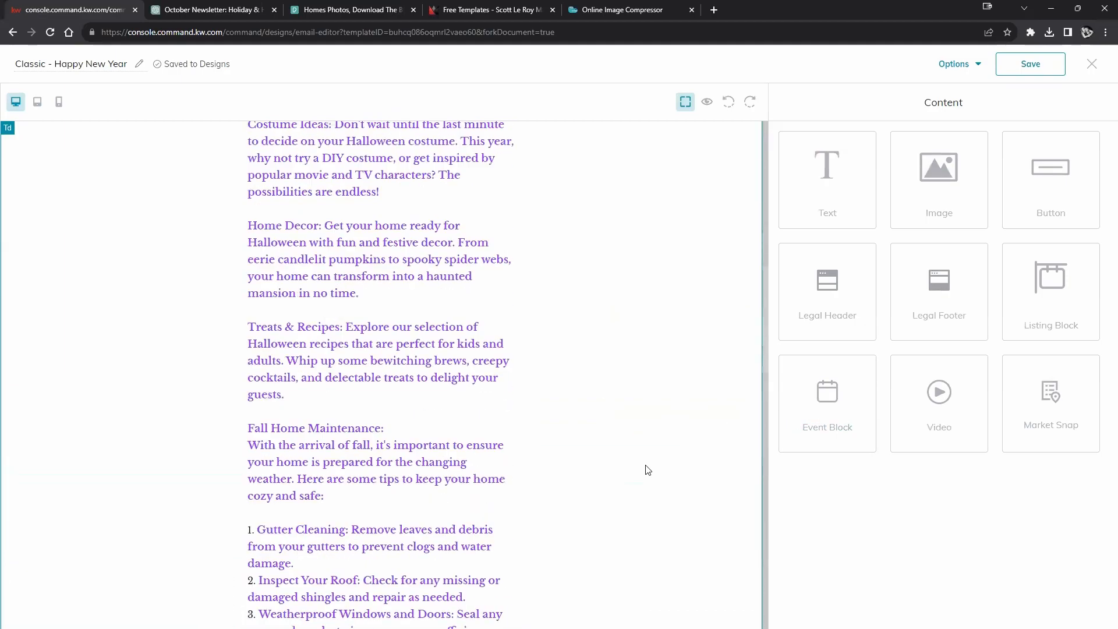
scroll(644, 469, up, 10)
scroll(644, 470, down, 20)
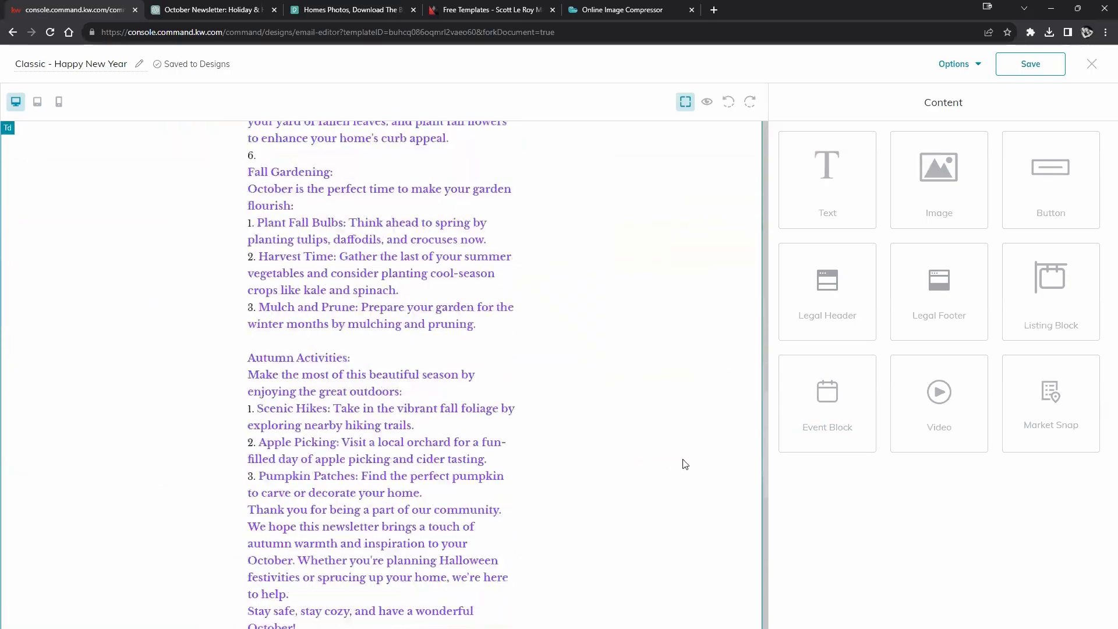
scroll(641, 472, down, 6)
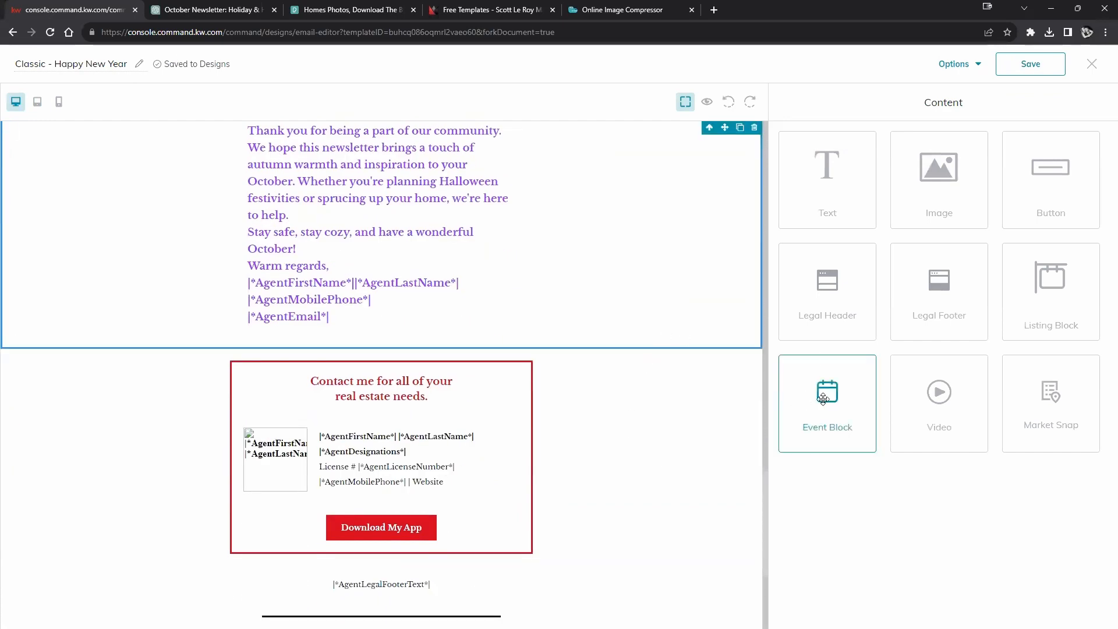
drag(823, 399, 652, 358)
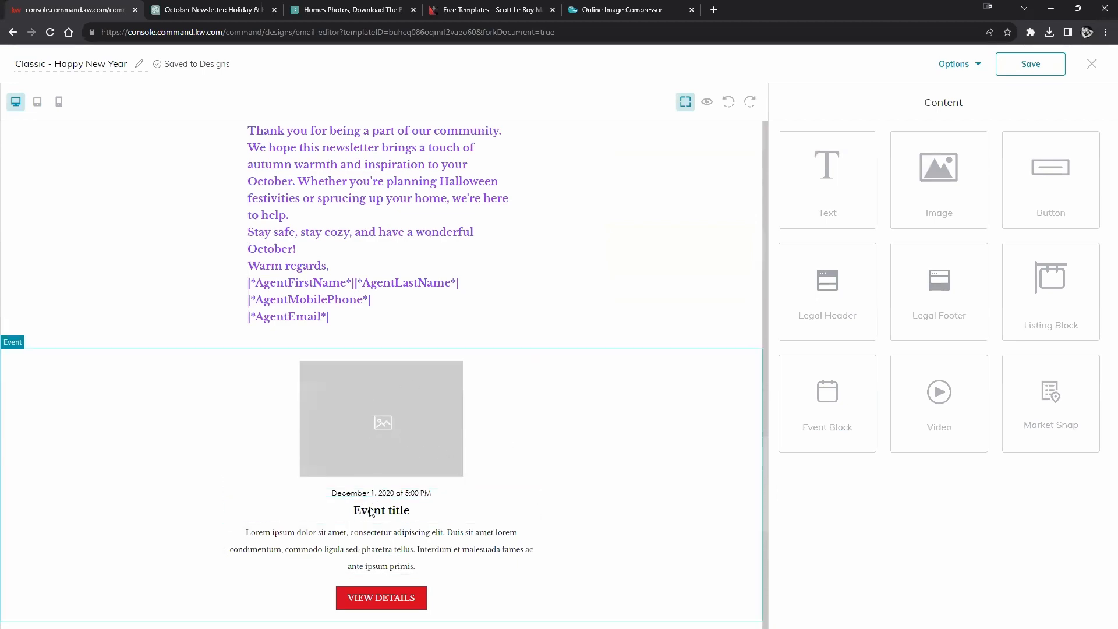
scroll(425, 479, down, 4)
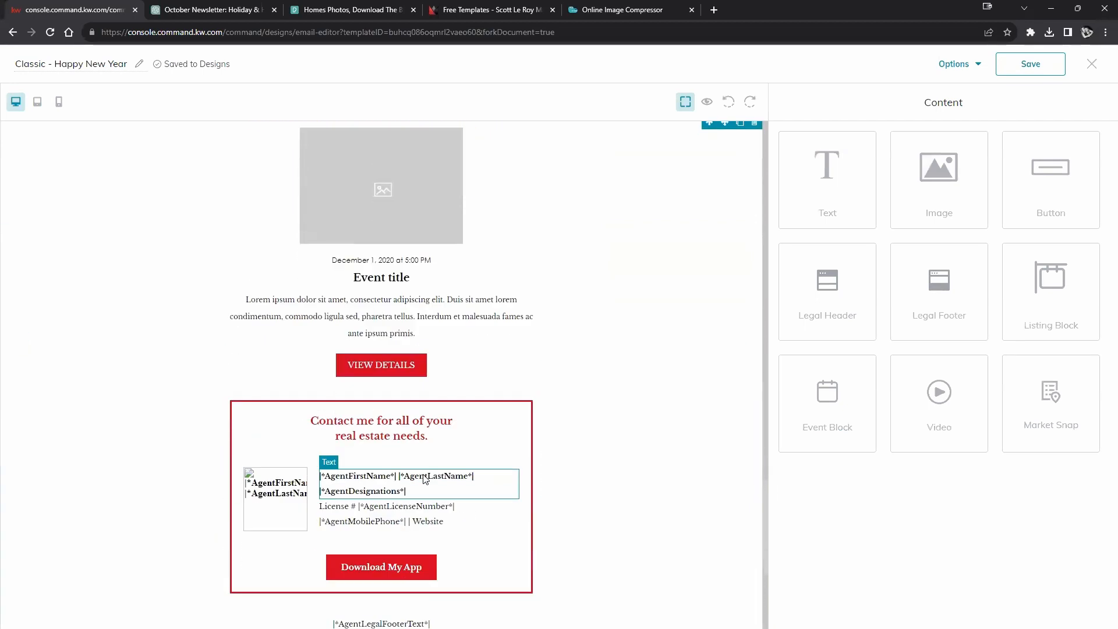
scroll(434, 473, up, 1)
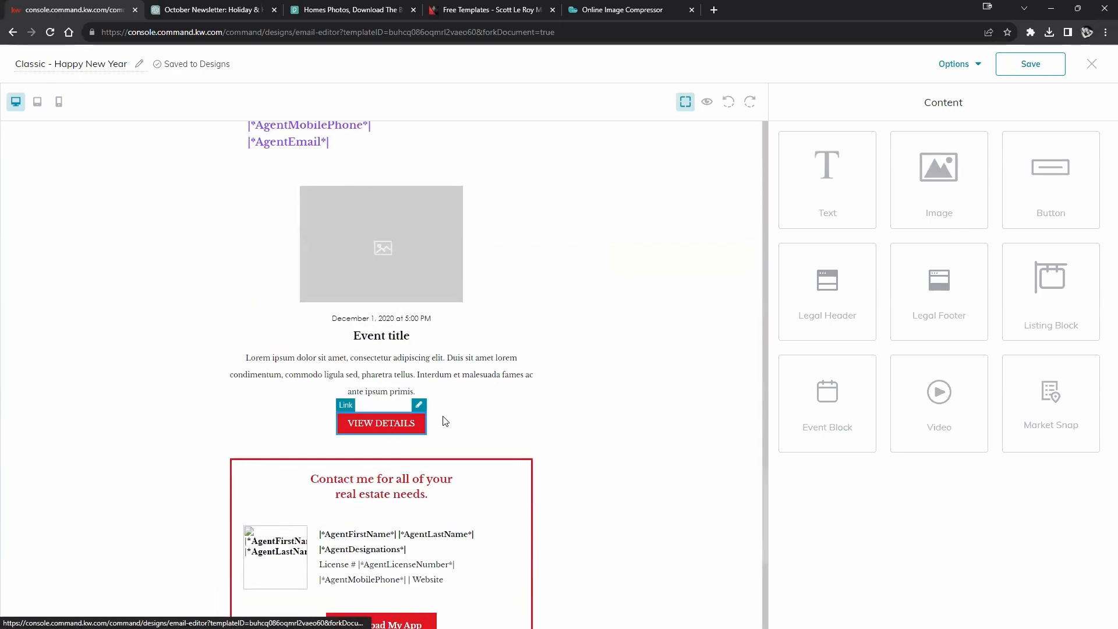
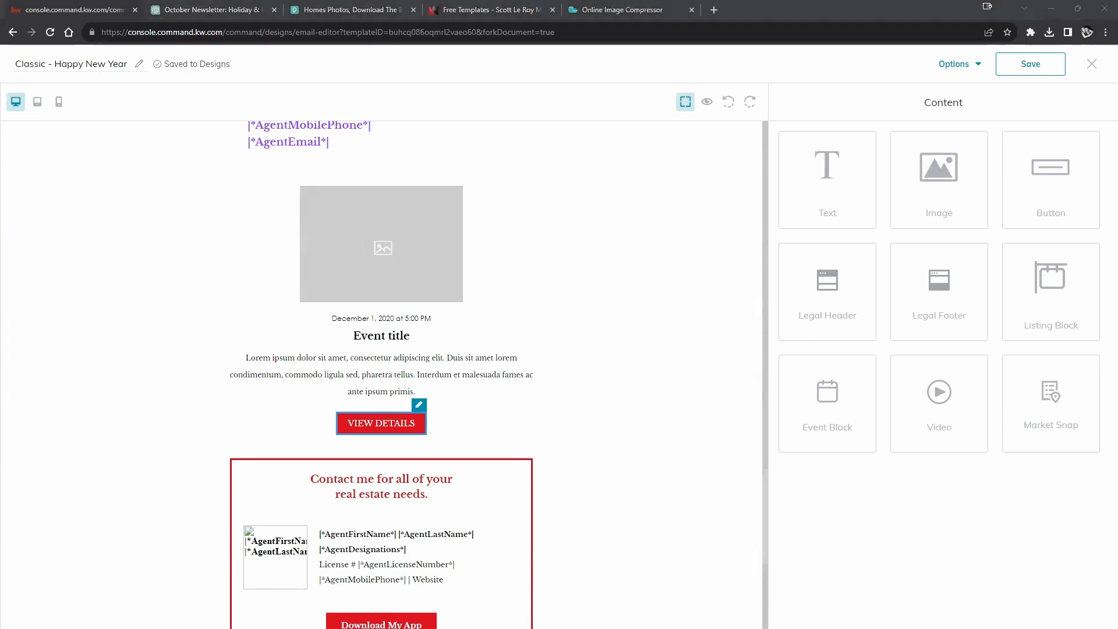
Step: Shorten the letter by deleting everything from the Halloween Fun heading through the Fall Home Maintenance introduction, and apply the change
scroll(515, 309, up, 5)
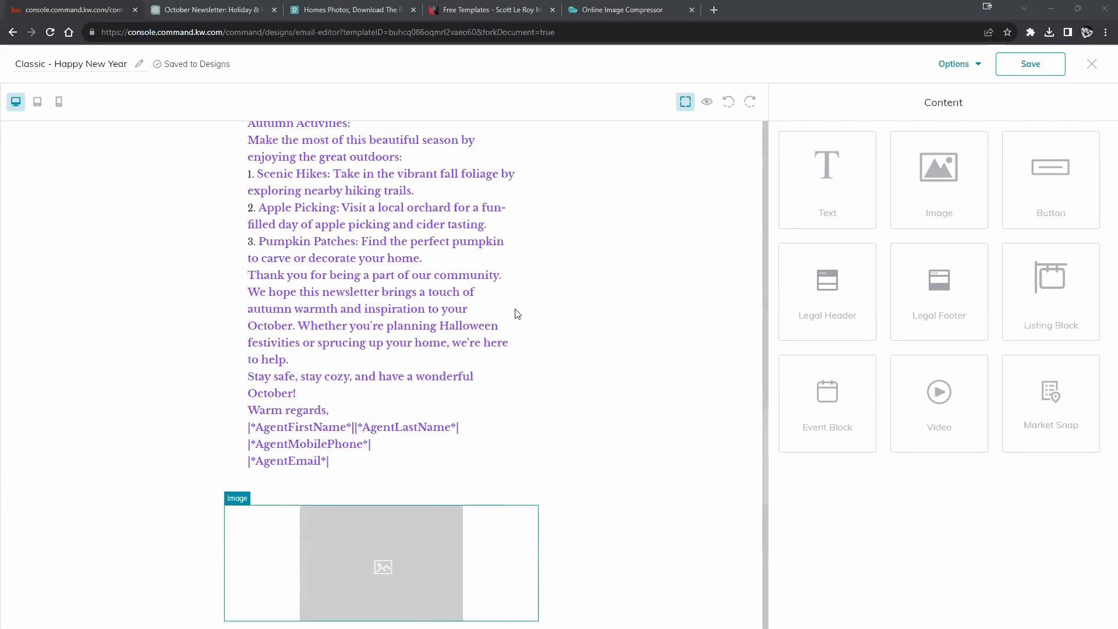
scroll(517, 314, up, 10)
scroll(537, 320, down, 5)
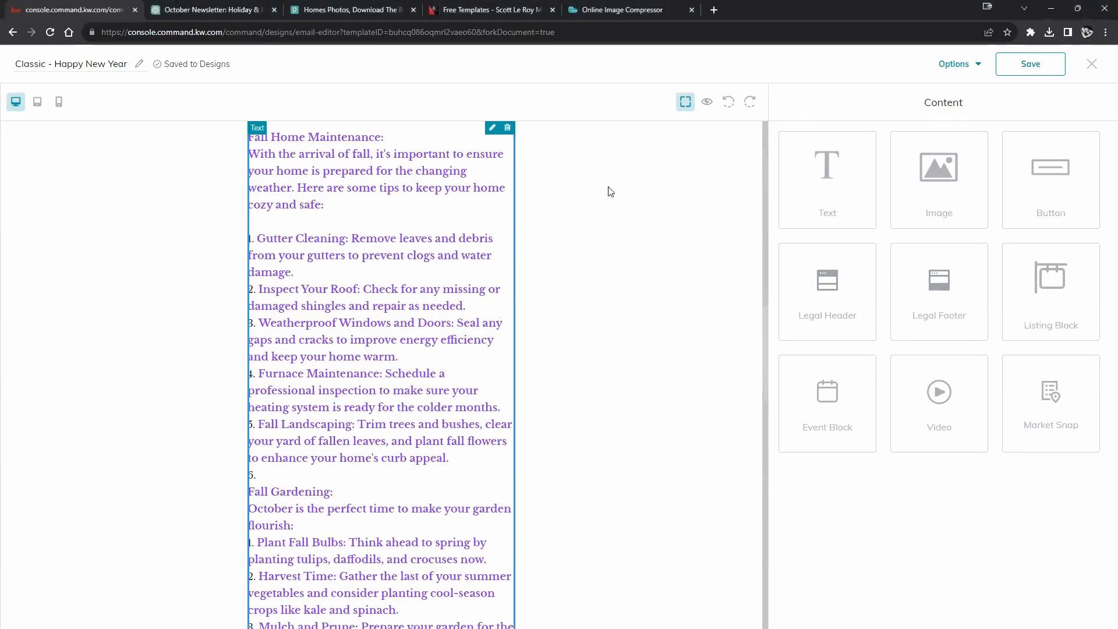
click(492, 127)
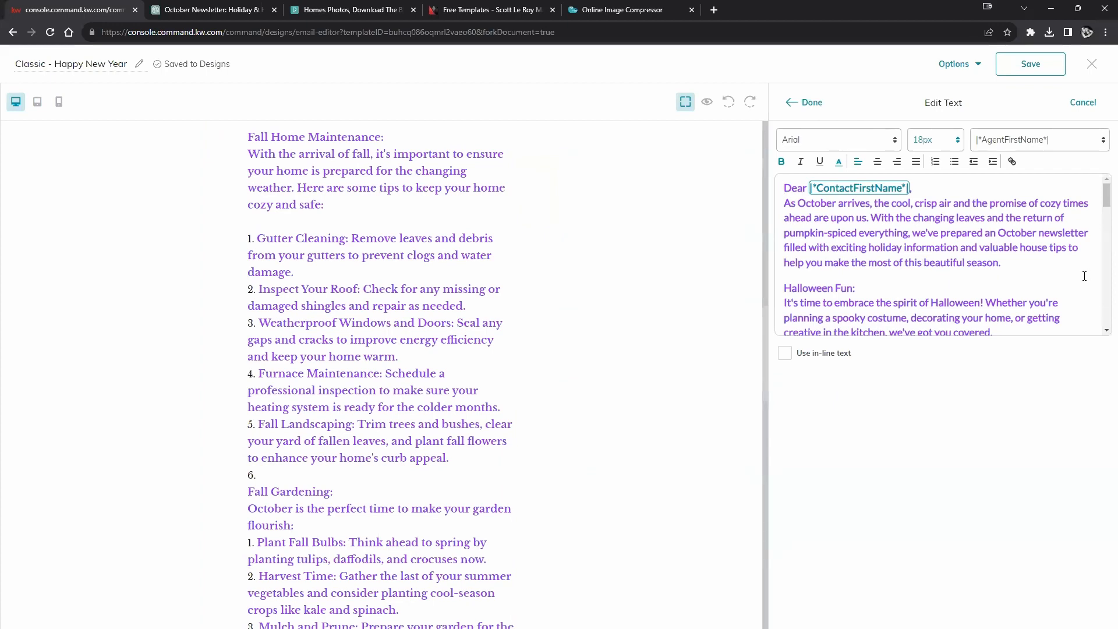
scroll(1030, 273, down, 4)
scroll(886, 292, up, 2)
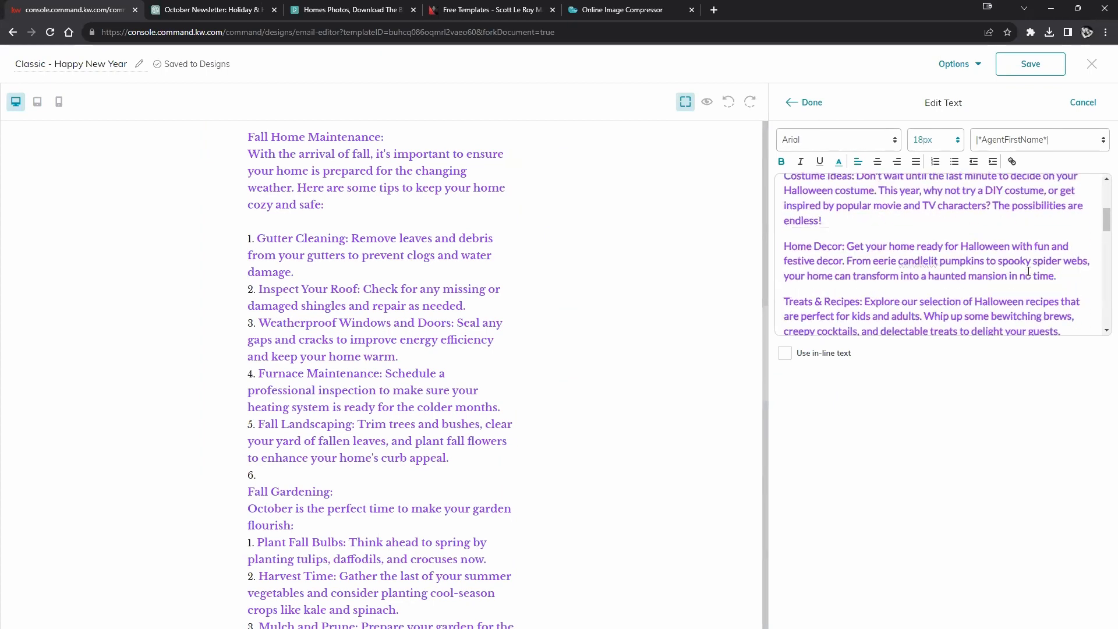
drag(886, 292, 908, 241)
key(BackSpace)
key(BackSpace)
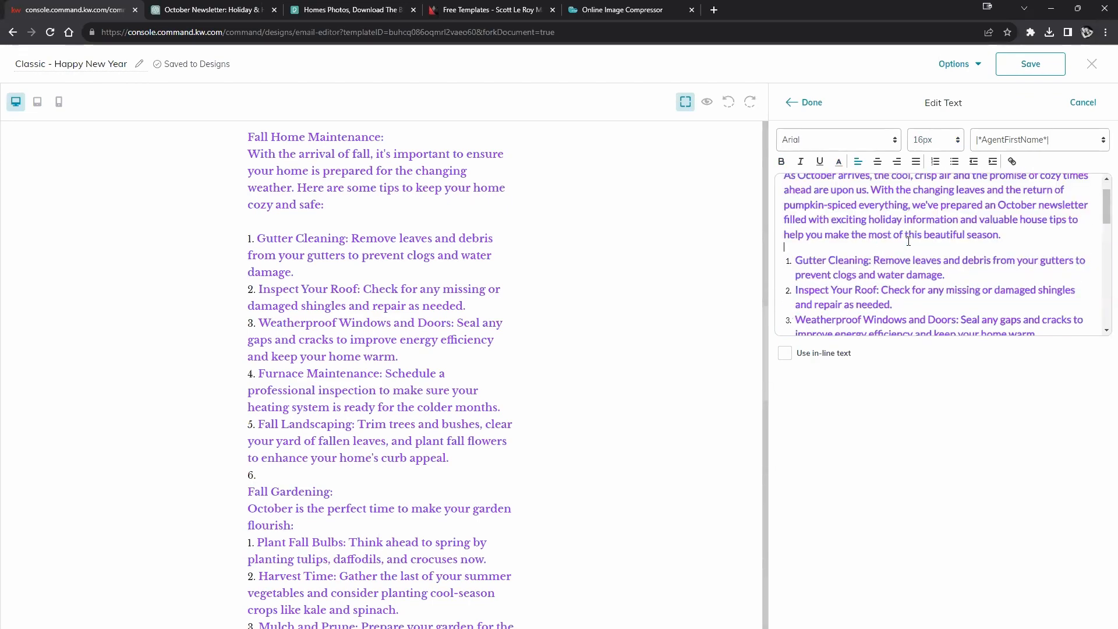
click(812, 103)
scroll(586, 351, up, 10)
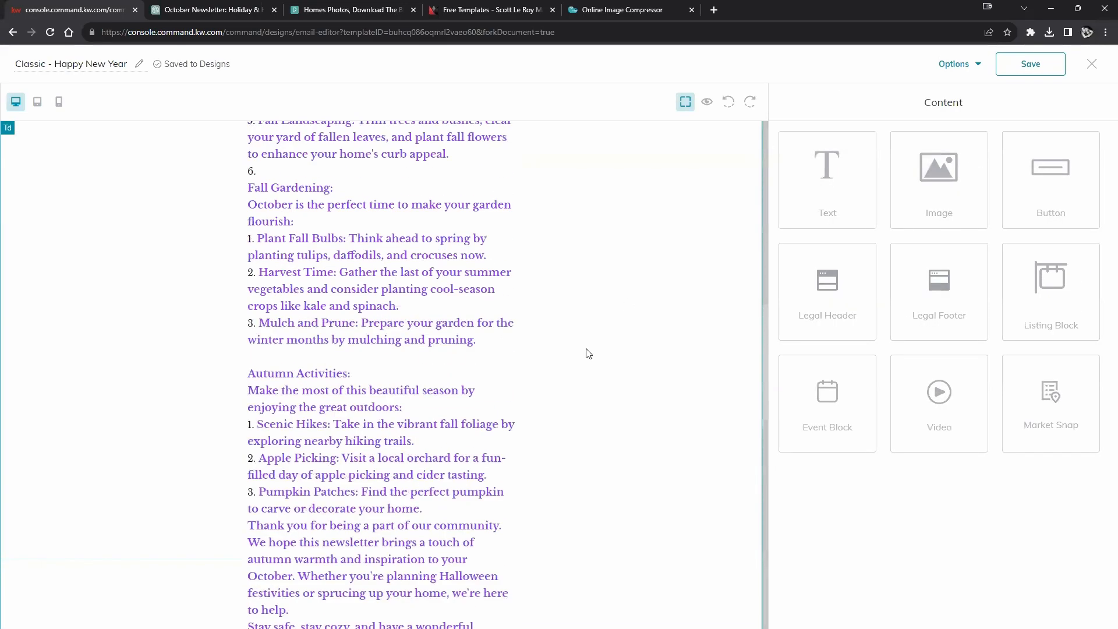
scroll(589, 352, down, 15)
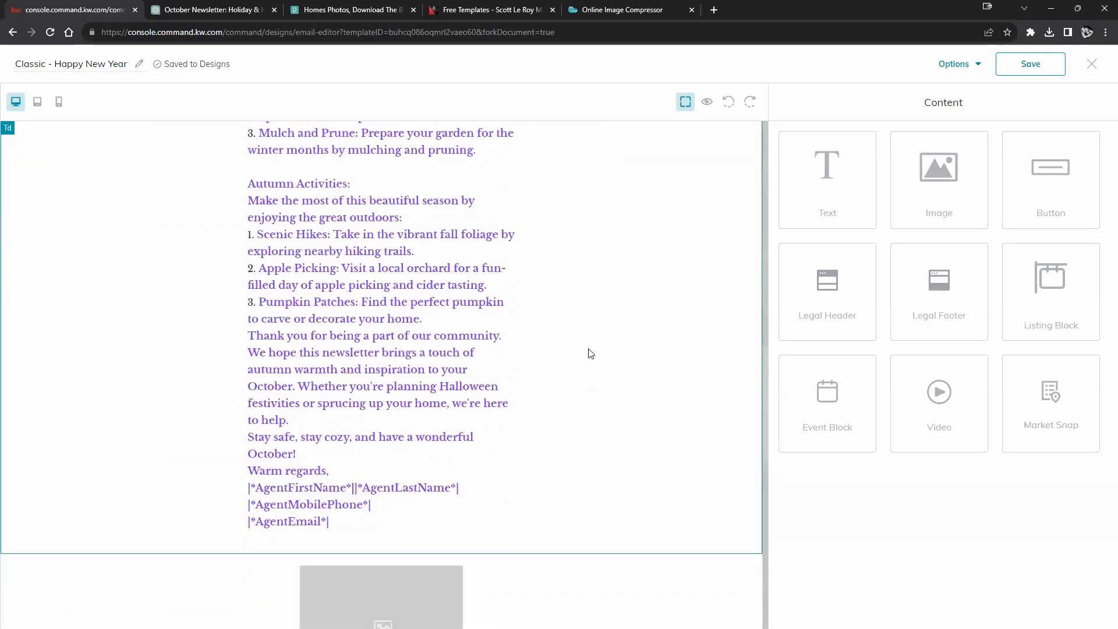
Step: Save the email design, rename it "Halloween Newsletter 2023" and save it again under that name
click(1037, 70)
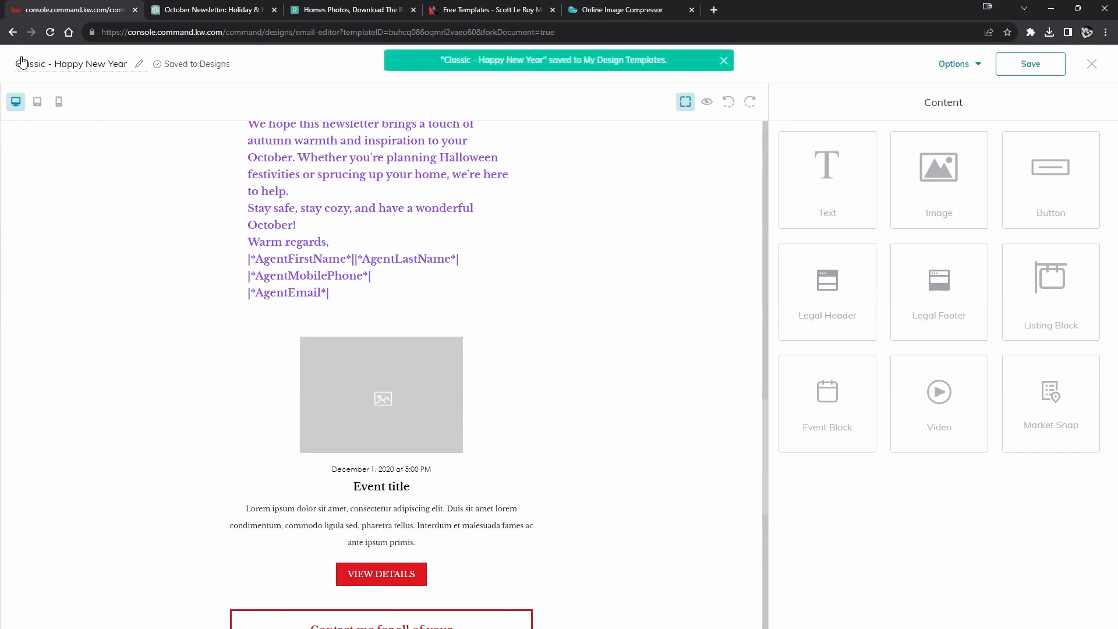
triple_click(79, 65)
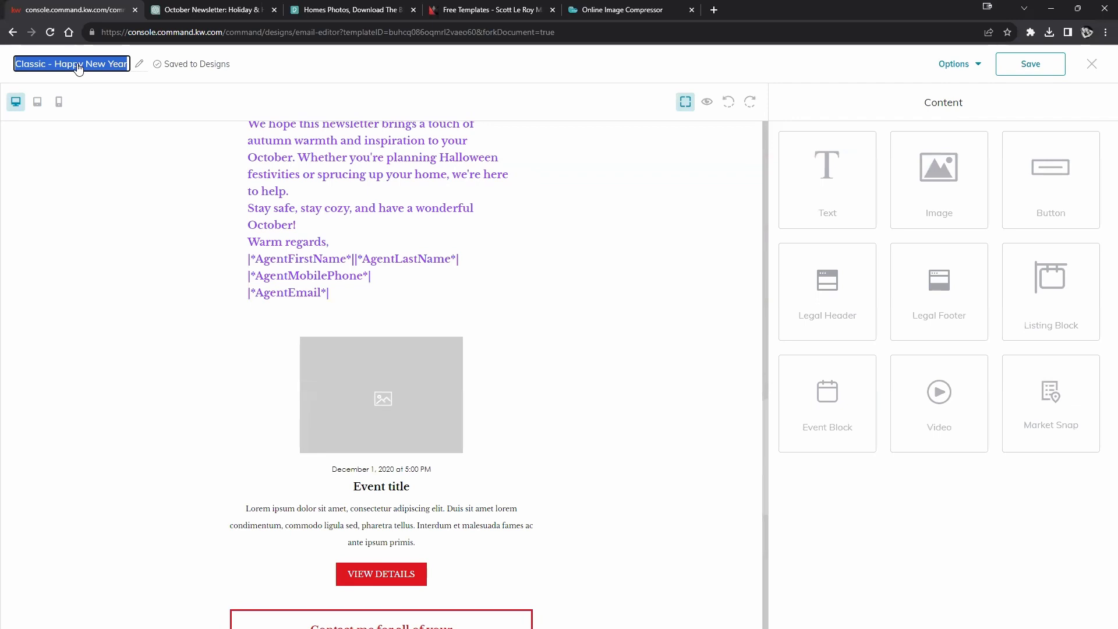
text(Ho)
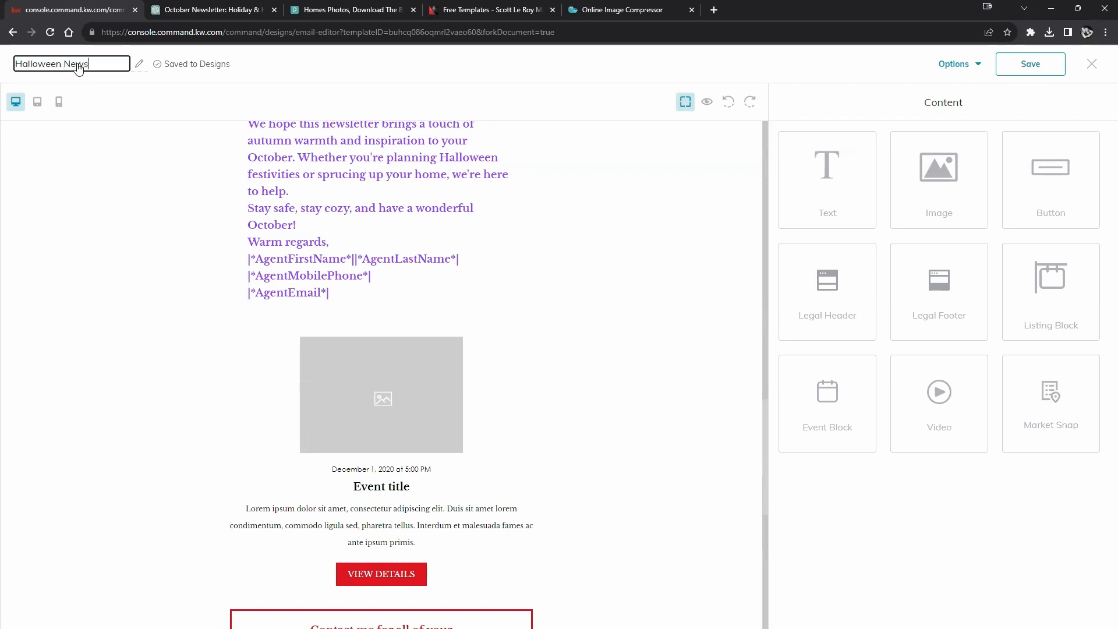
text(023)
click(1027, 63)
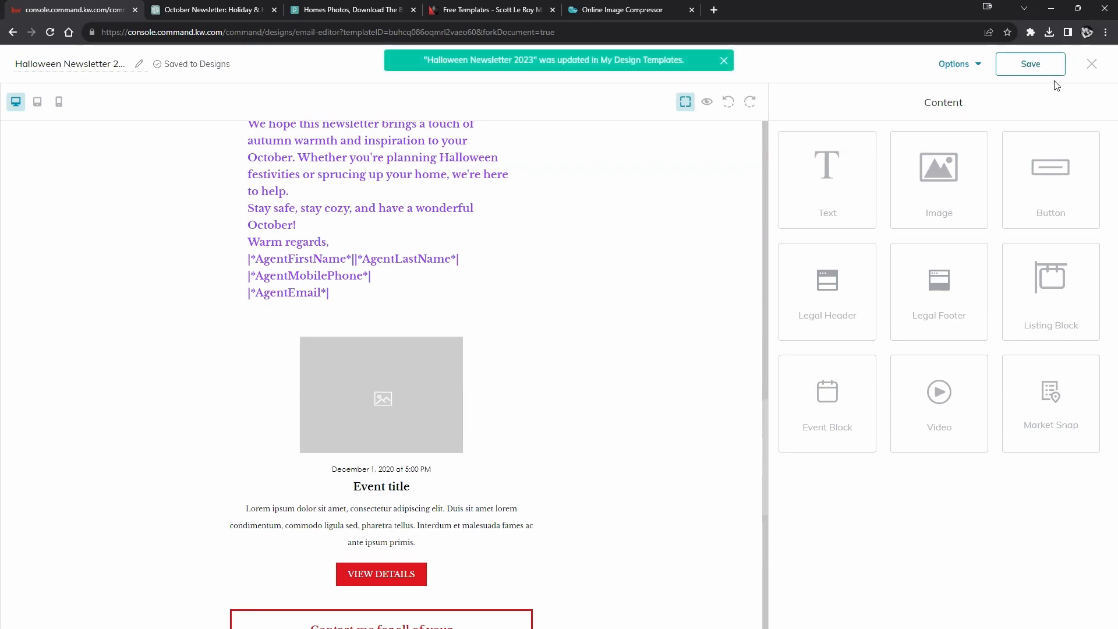
Step: Exit the email editor, saving the changes, and refresh the Designs library
click(1093, 65)
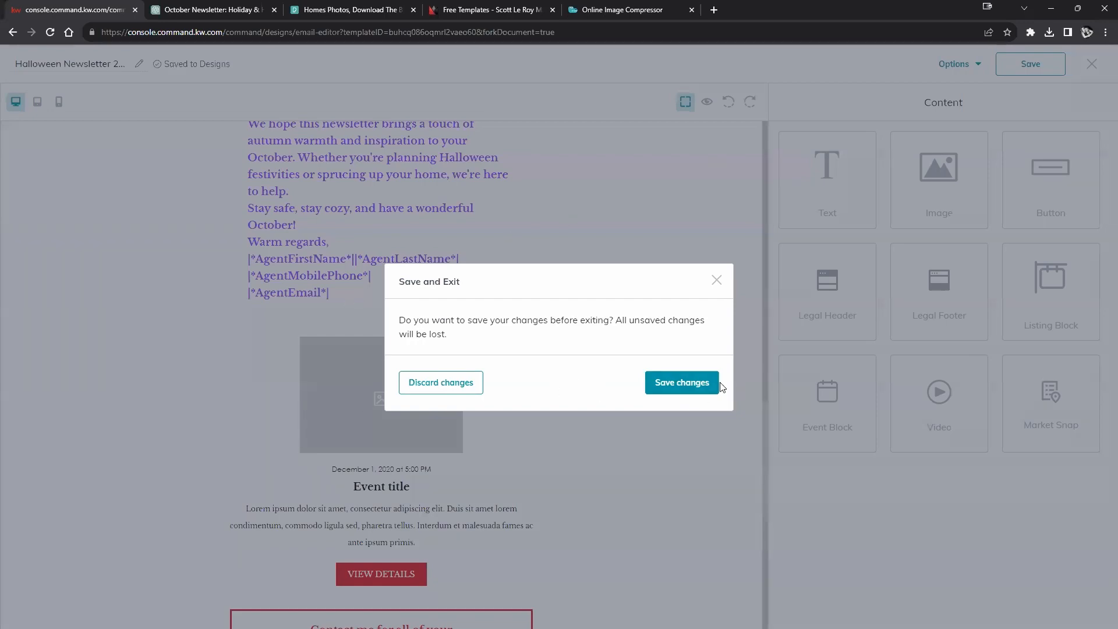
click(716, 383)
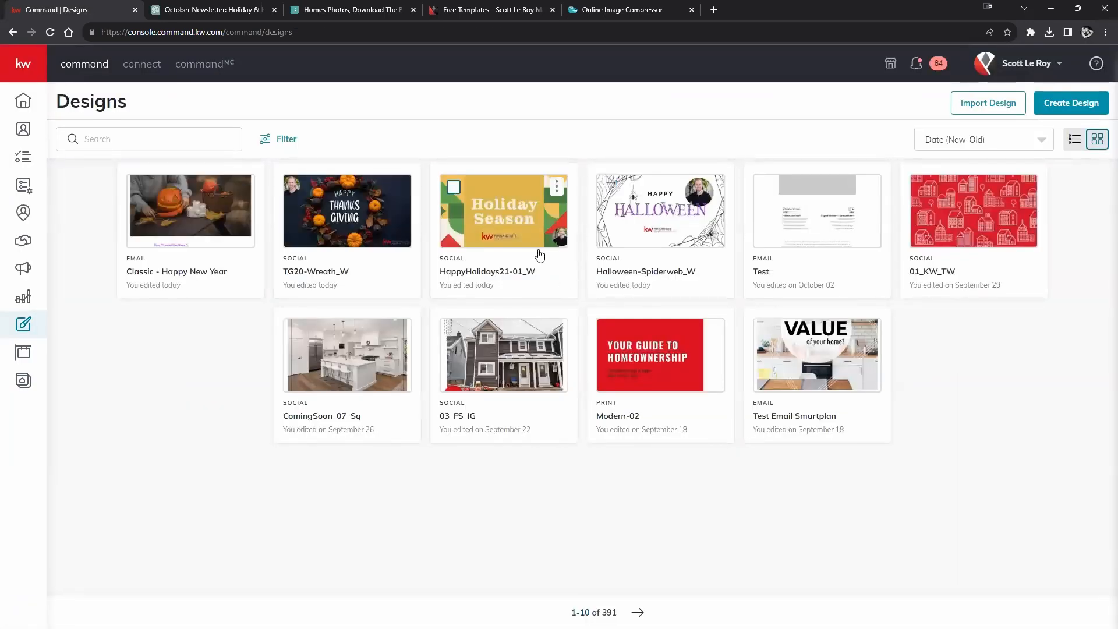
click(50, 34)
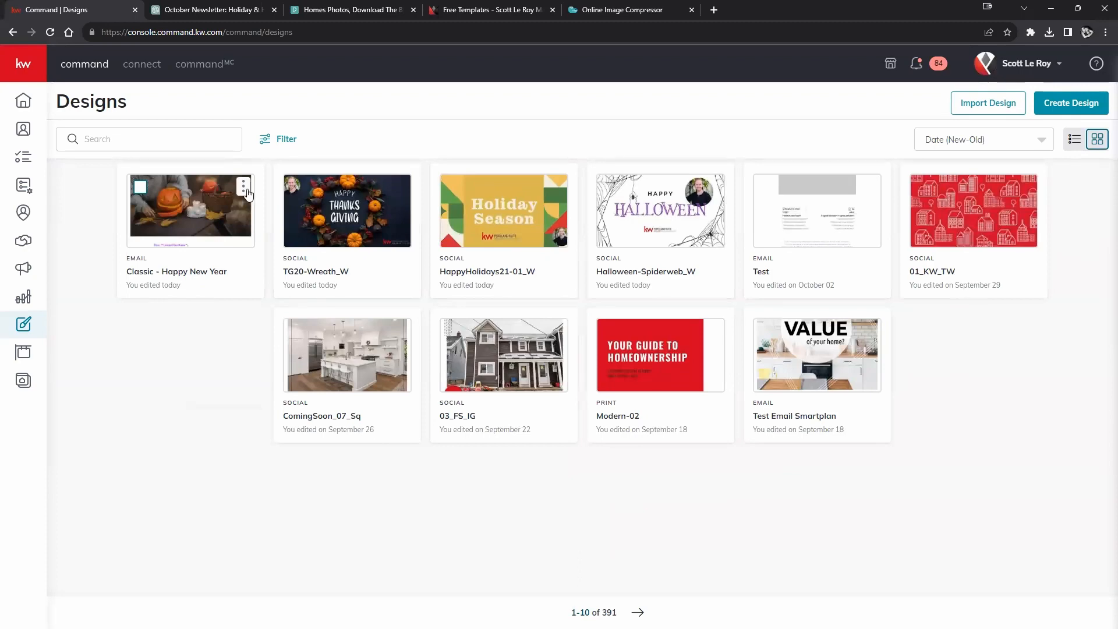
Step: Make a copy of the "Classic - Happy New Year" email design in the personal library
click(244, 187)
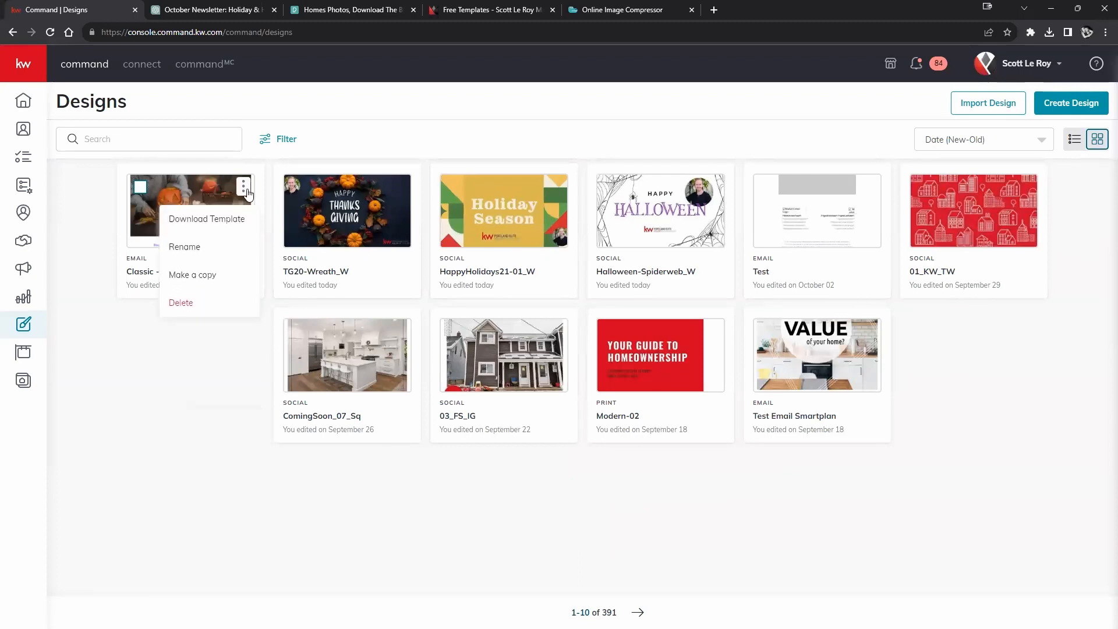
click(191, 274)
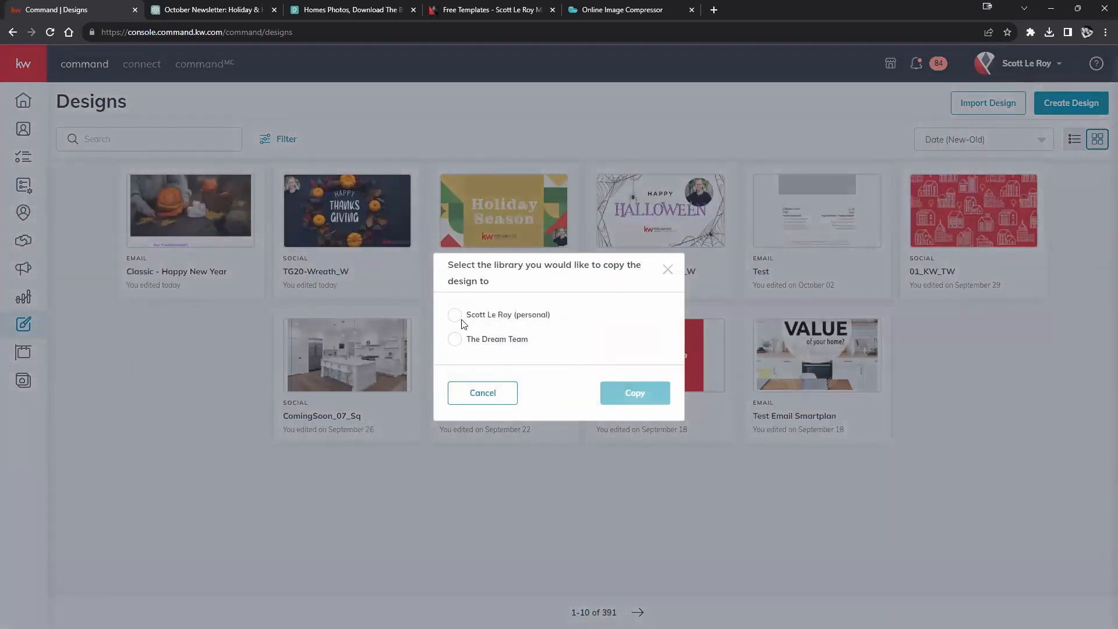
click(460, 319)
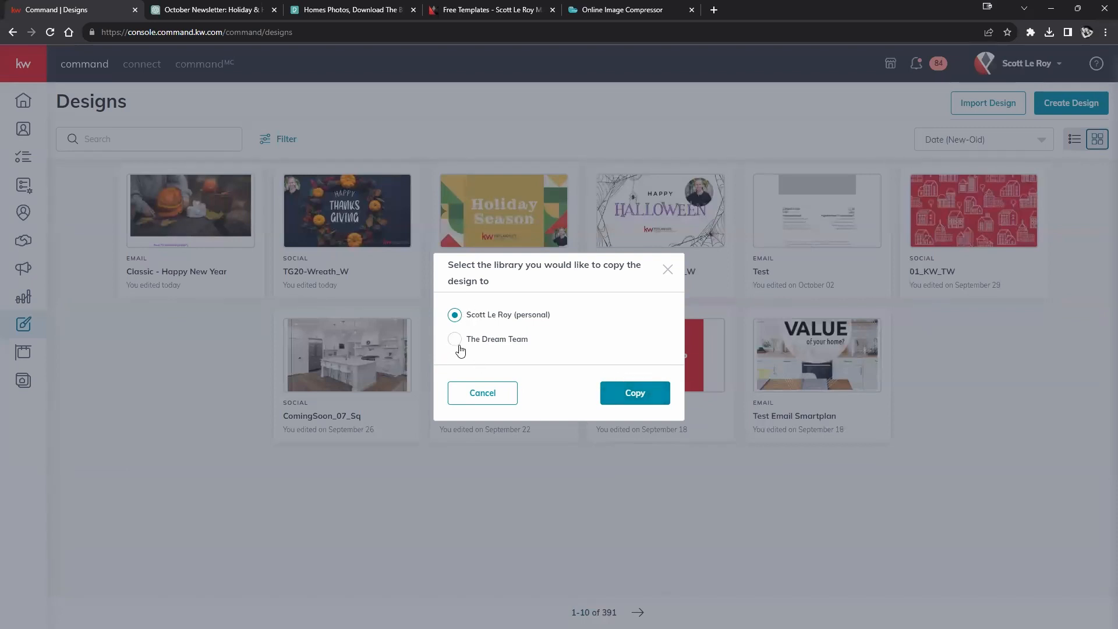
click(648, 393)
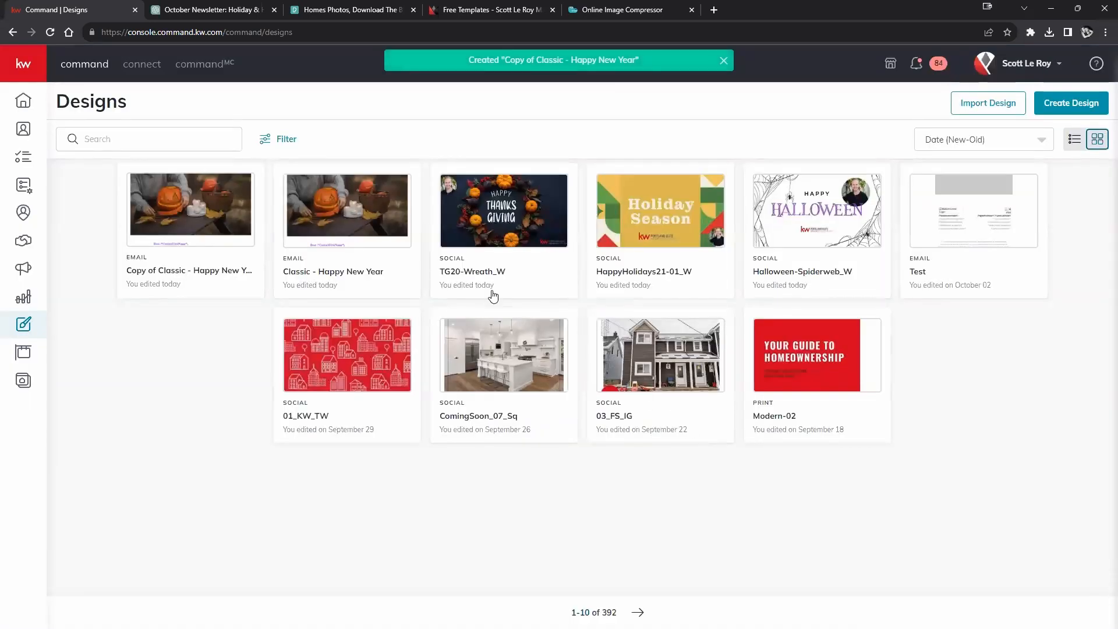
Step: Make a second copy of the original "Classic - Happy New Year" email design in the personal library
mouse_move(385, 191)
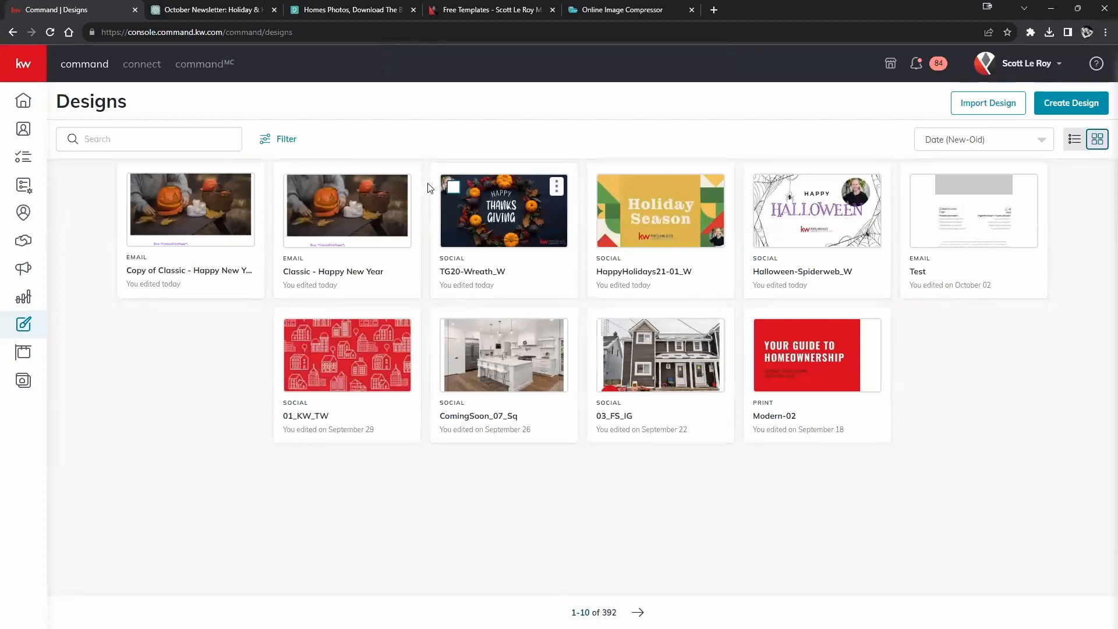
click(400, 186)
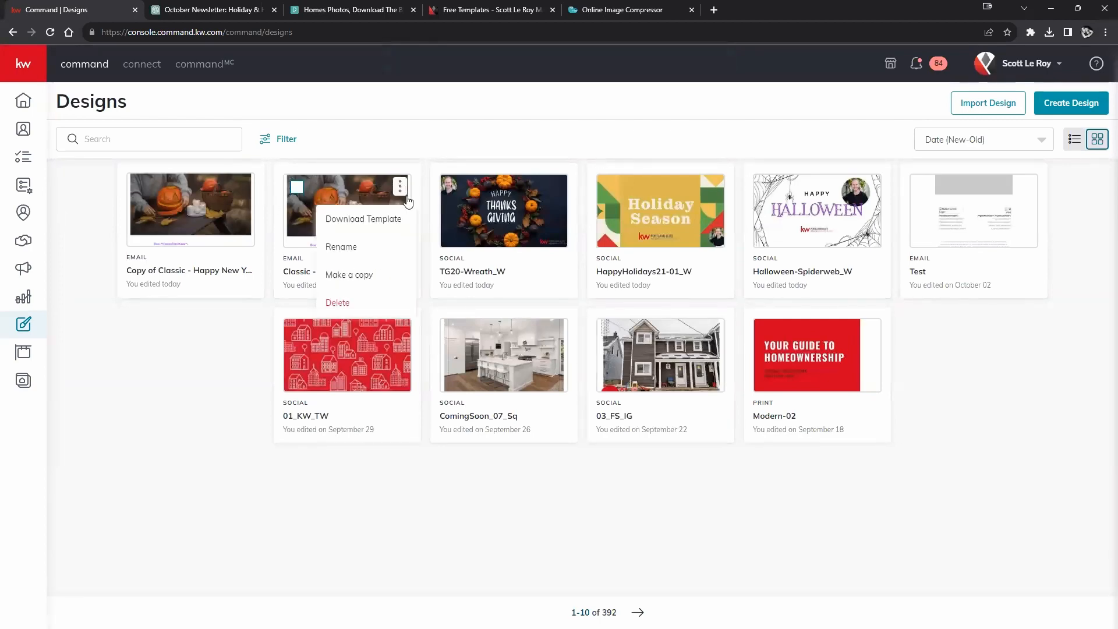
click(371, 276)
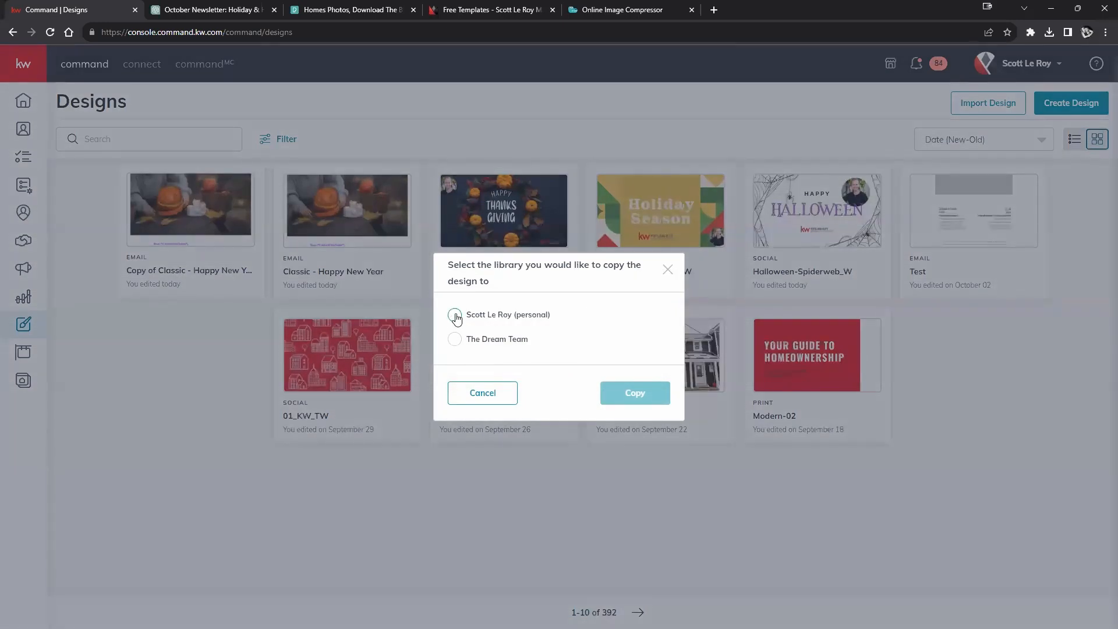
click(455, 316)
click(618, 393)
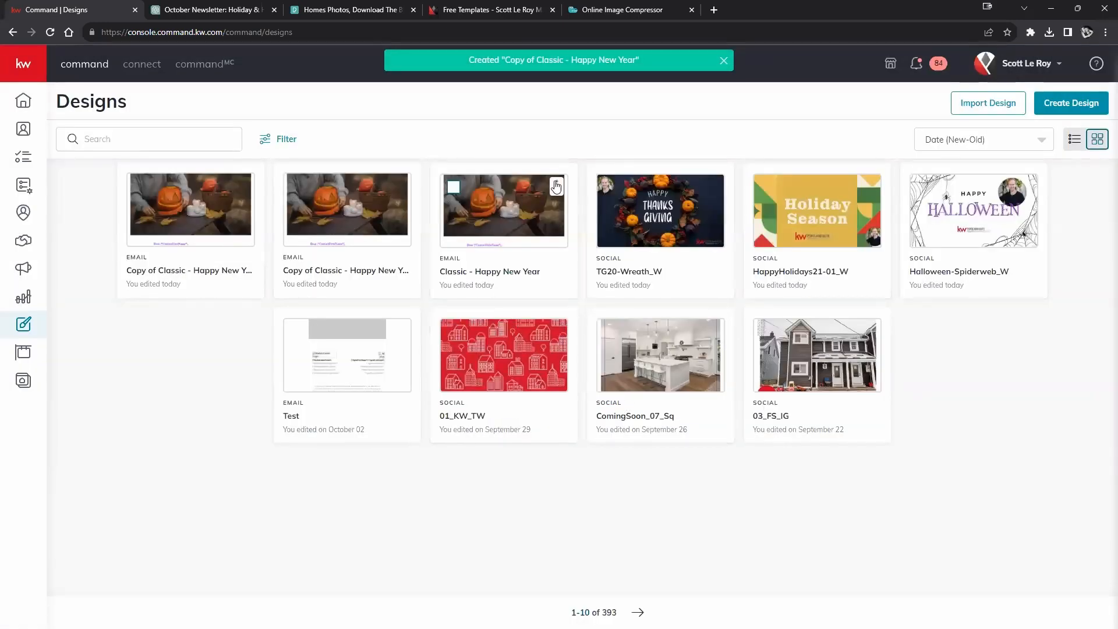
Step: Make a third copy of the original "Classic - Happy New Year" email design, again choosing the personal library
click(556, 187)
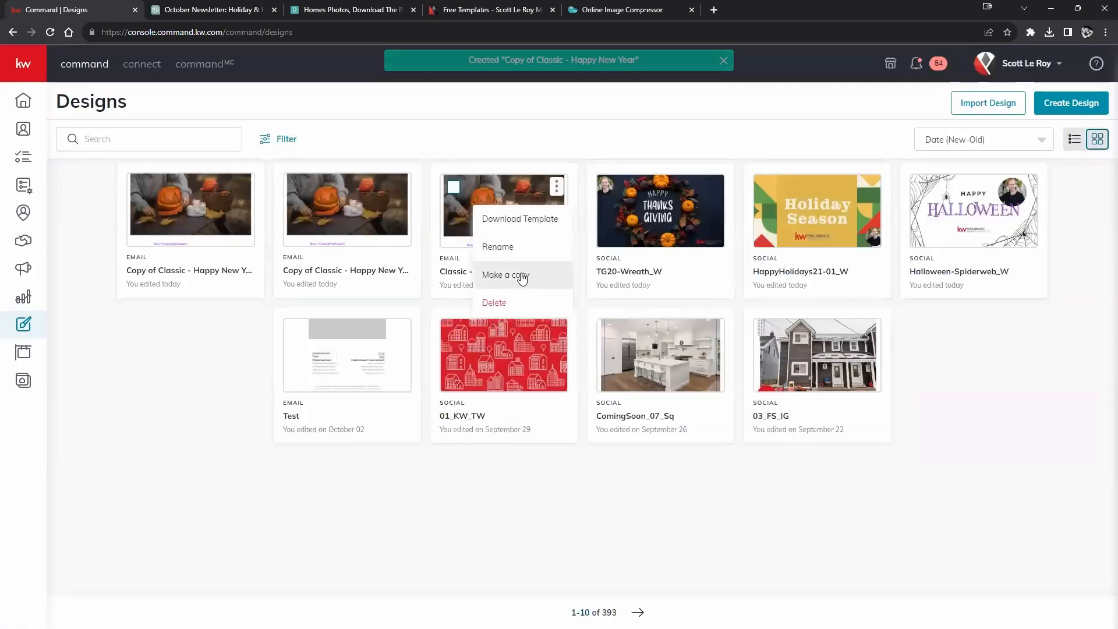
click(522, 276)
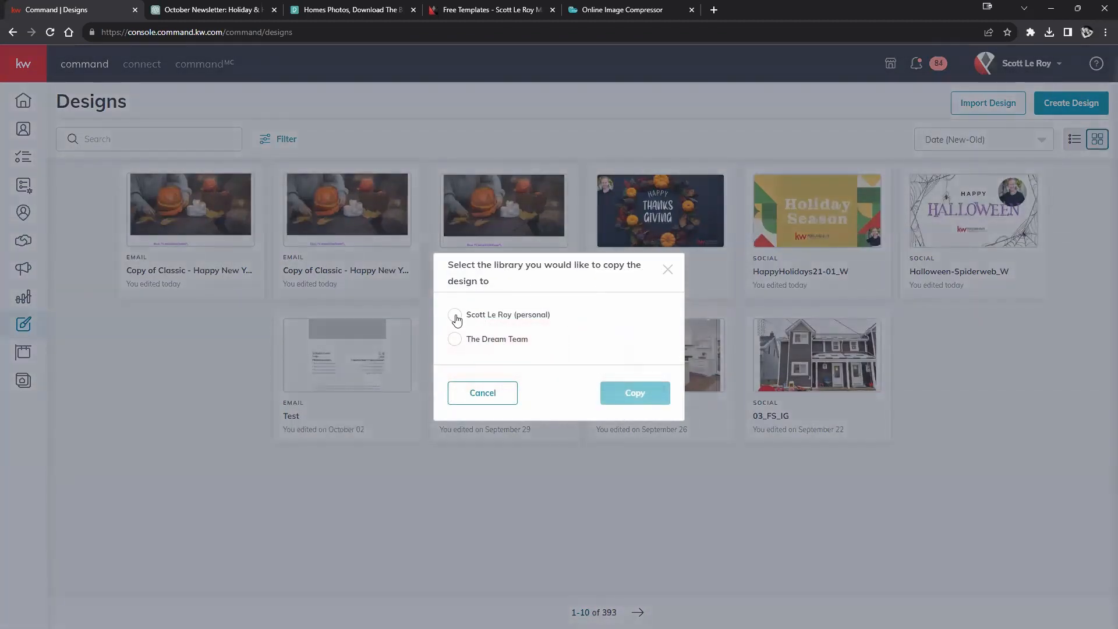
click(455, 316)
click(632, 392)
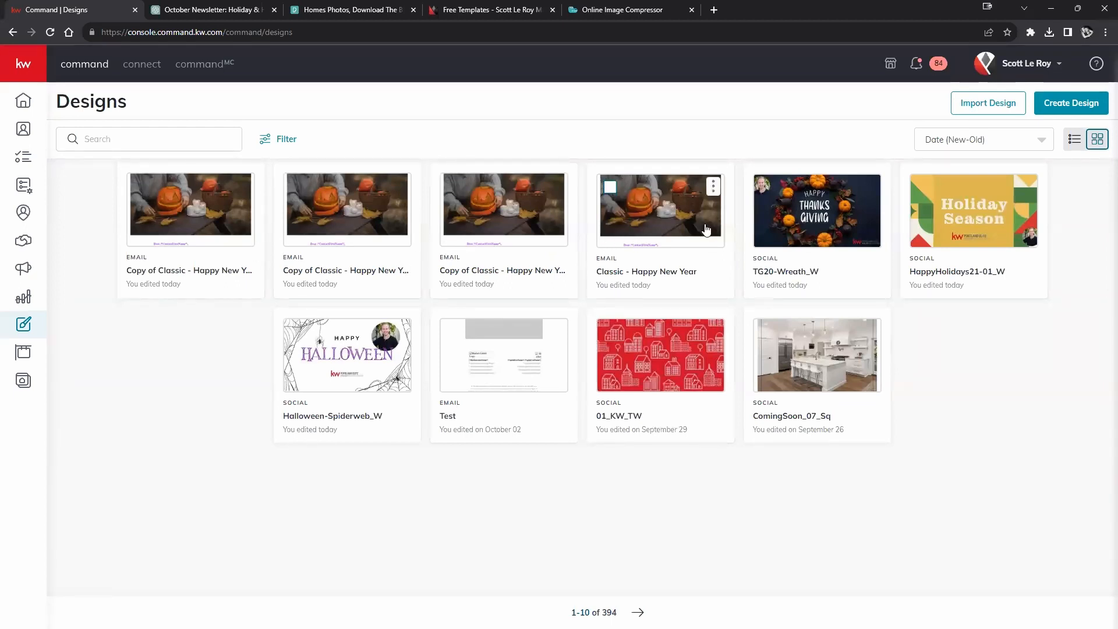
Step: Open a copy of the Classic - Happy New Year email design and search Pexels for "Pie" photos
click(486, 216)
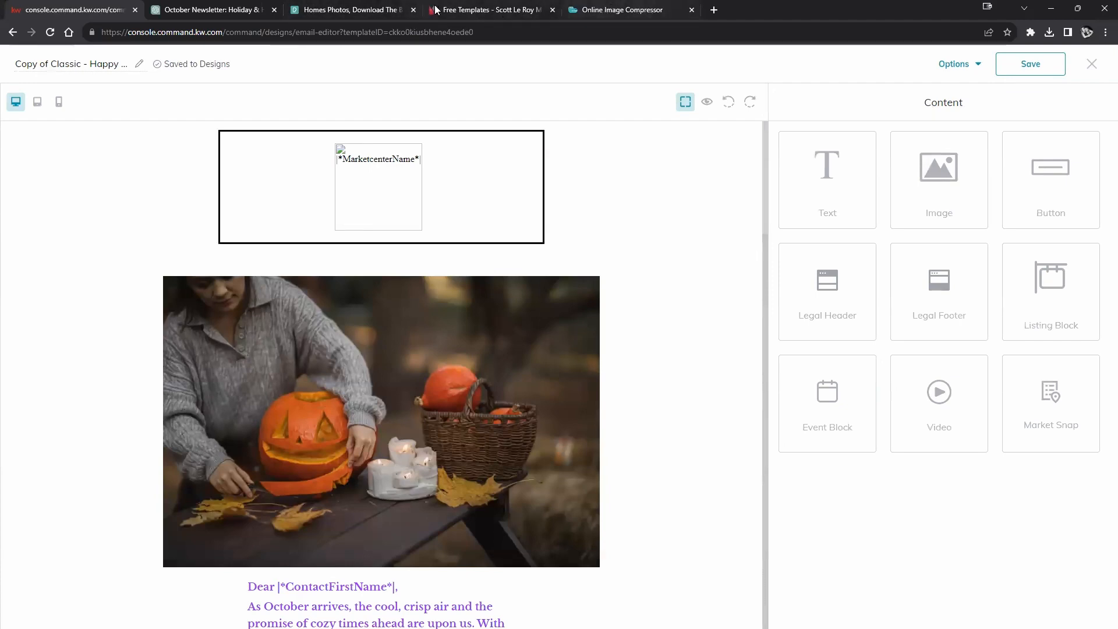
click(324, 11)
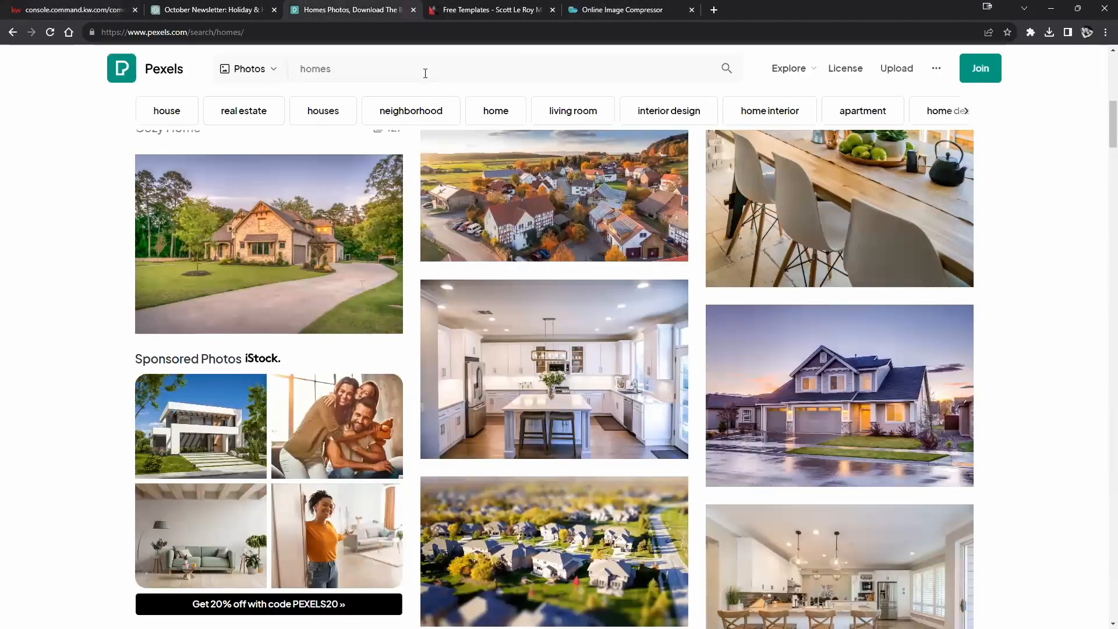
click(424, 71)
text(Tha)
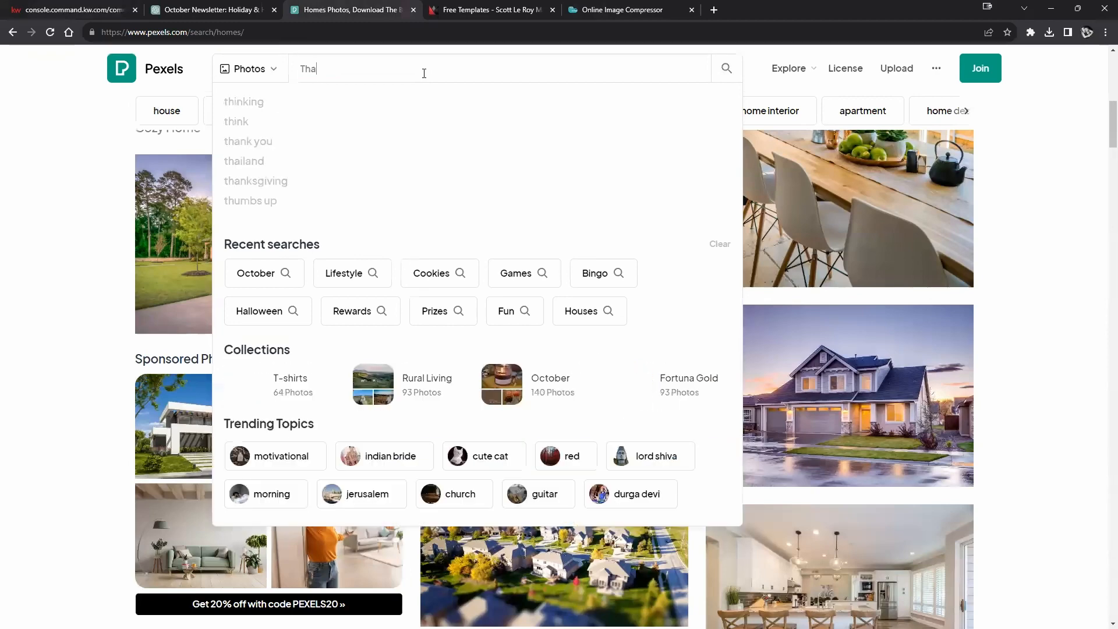
key(BackSpace)
key(BackSpace)
key(BackSpace)
text(Pie)
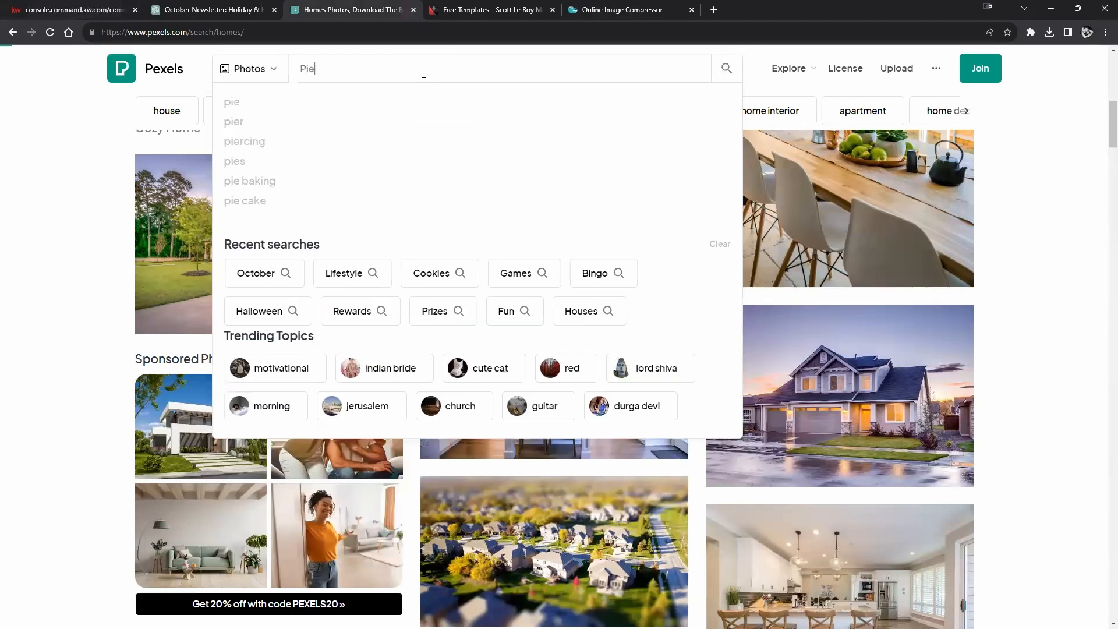
key(Return)
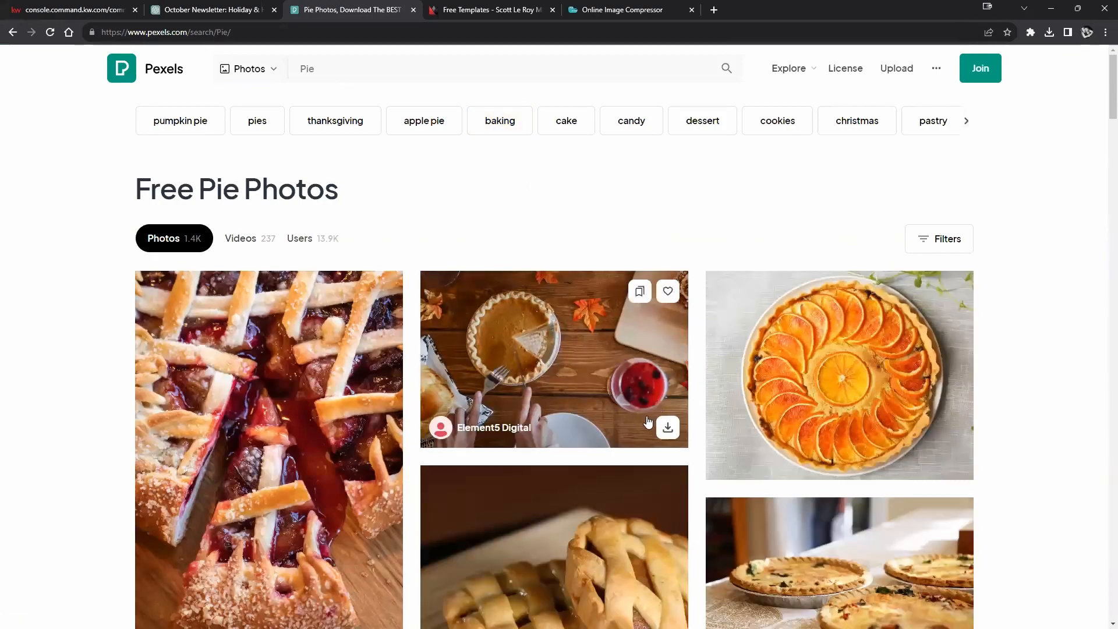
Step: Download the photo of a pumpkin pie being sliced to the Desktop as pexels-element-digital-669734
scroll(868, 294, down, 6)
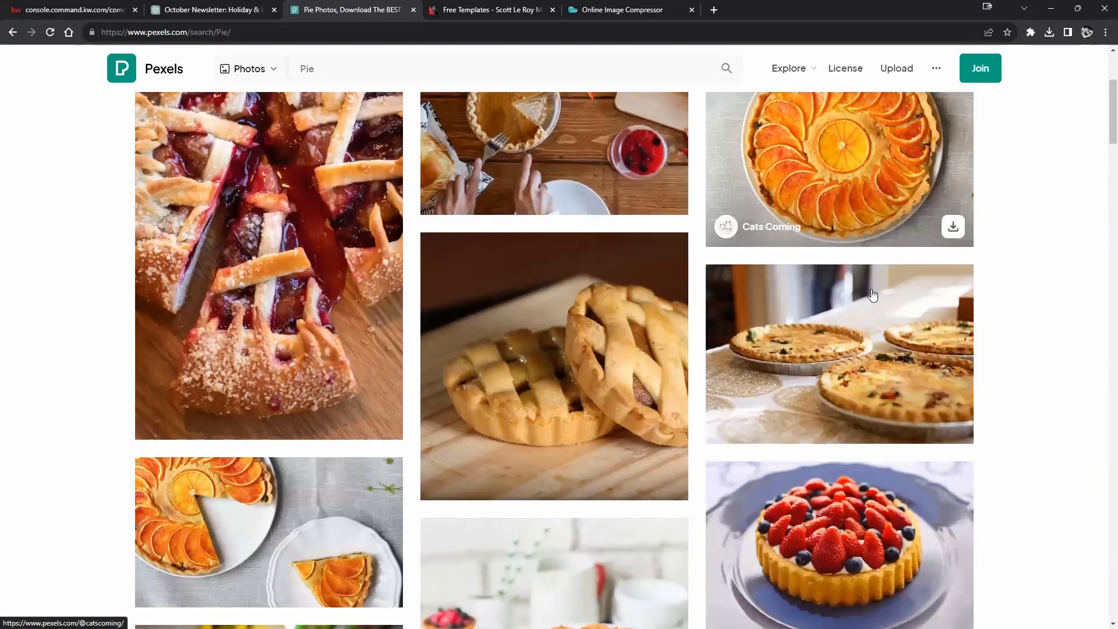
scroll(868, 298, up, 4)
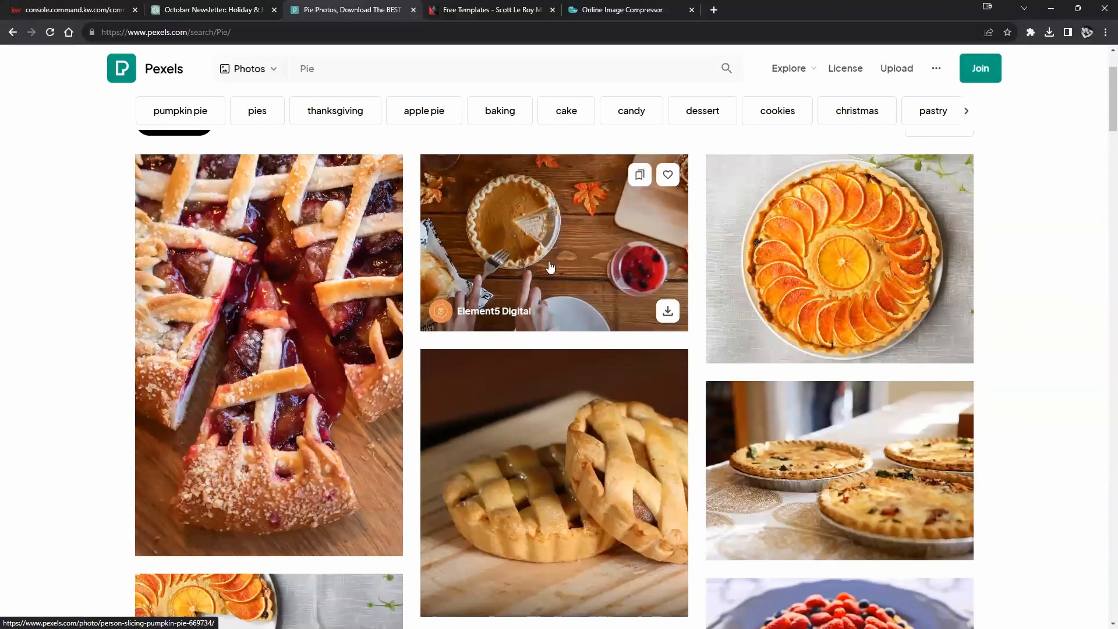
click(670, 311)
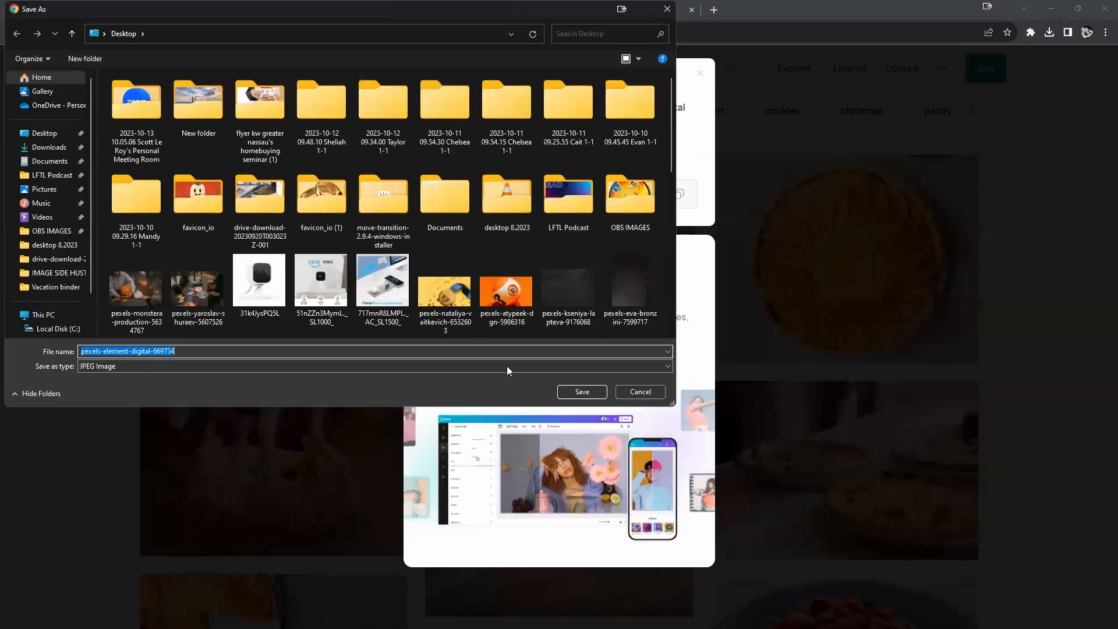
click(600, 397)
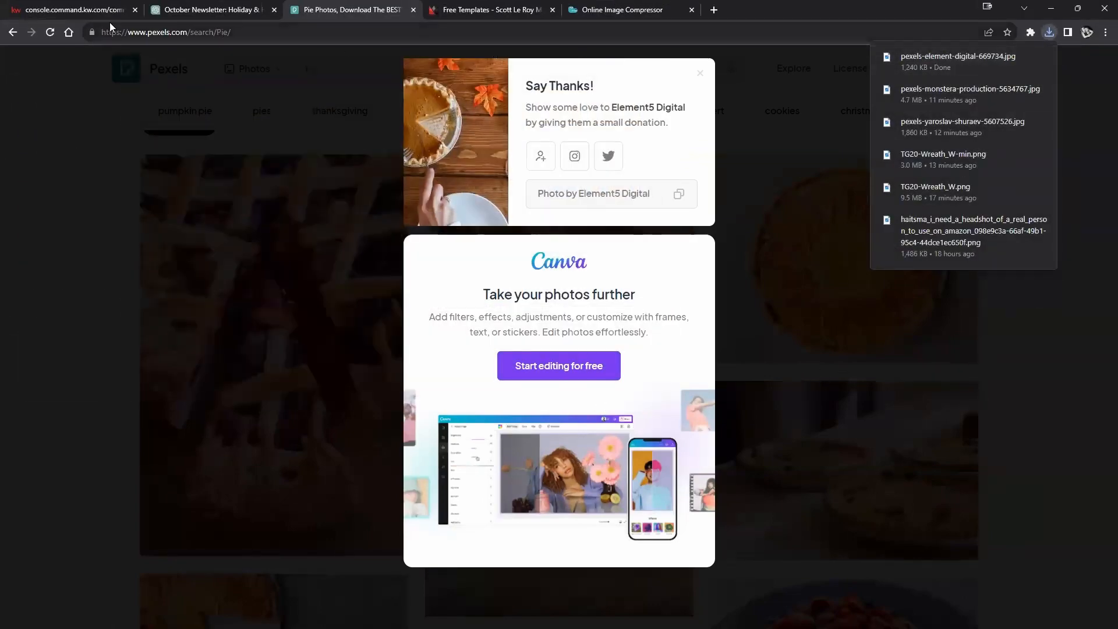
Step: In the Command email editor, upload the downloaded pie photo as a replacement for the pumpkin-carving image
click(32, 9)
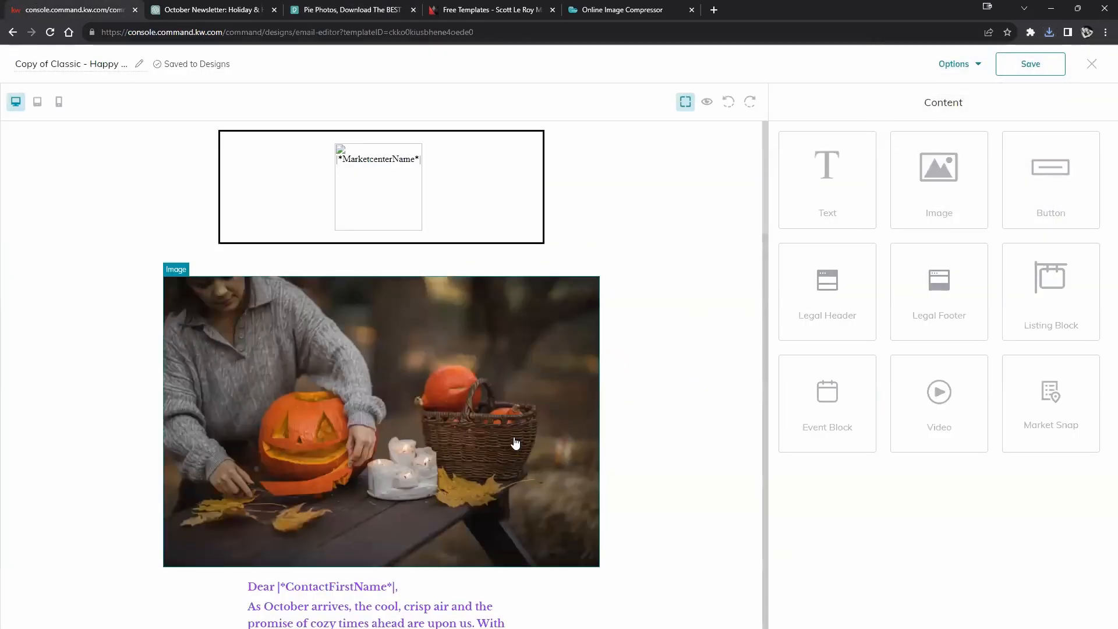
click(385, 415)
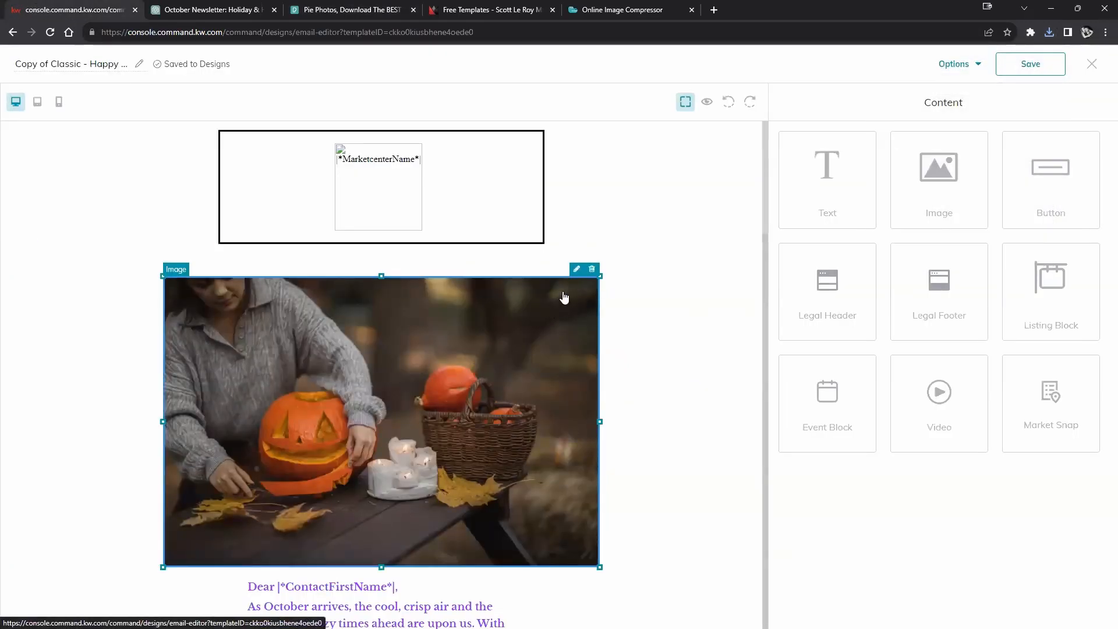
click(577, 269)
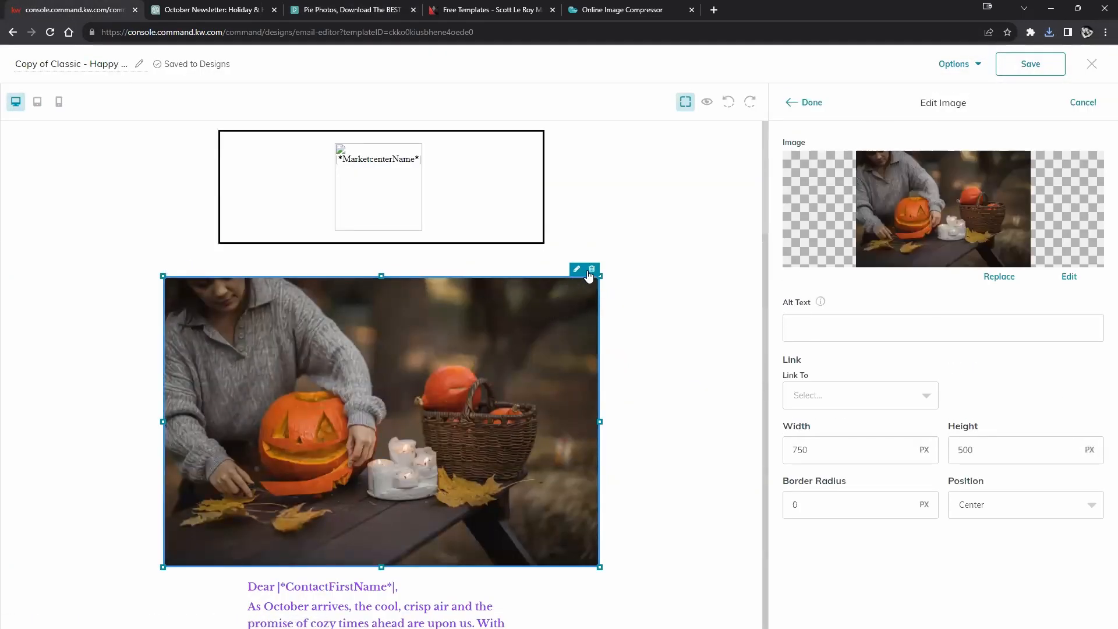
click(1007, 277)
click(522, 169)
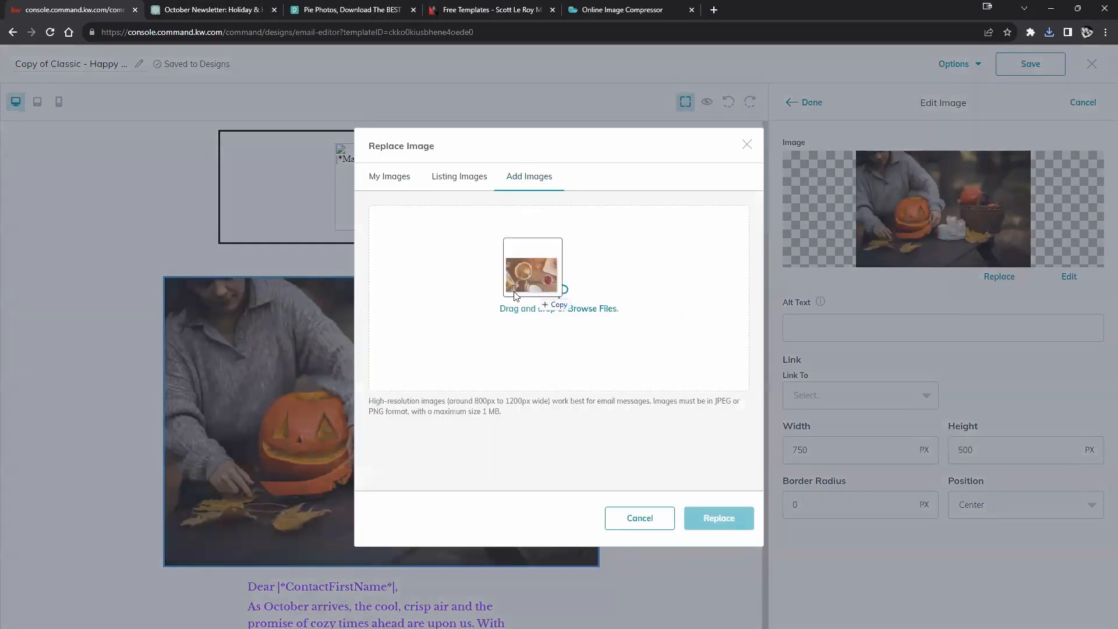
drag(527, 291, 518, 298)
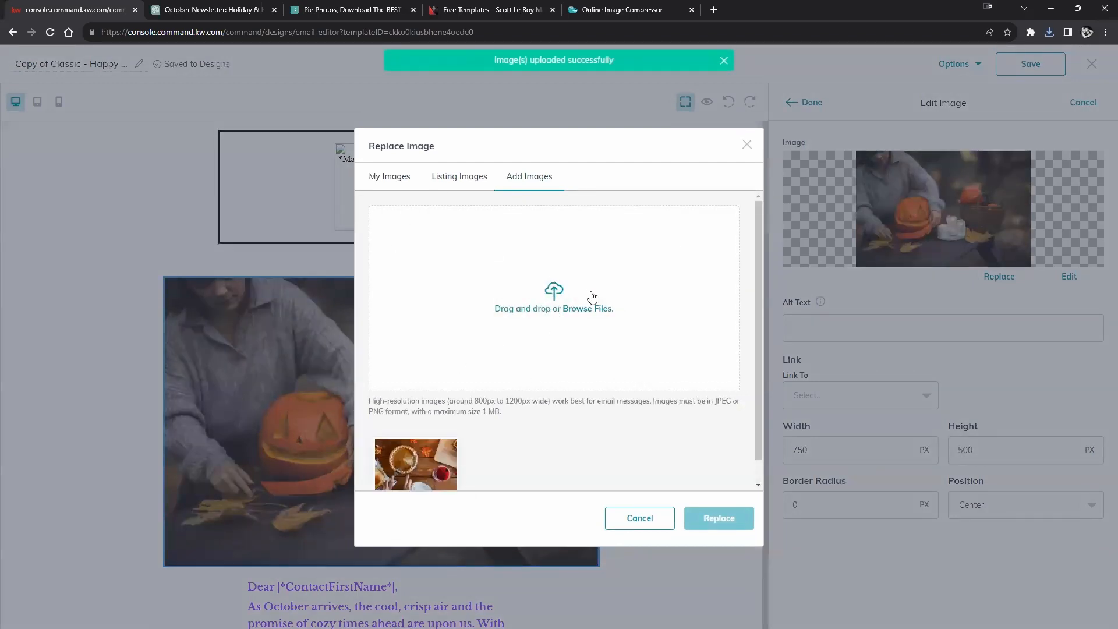
Step: Swap the email's pumpkin-carving image for the uploaded pie photo and finish editing the image
scroll(446, 324, down, 1)
click(412, 445)
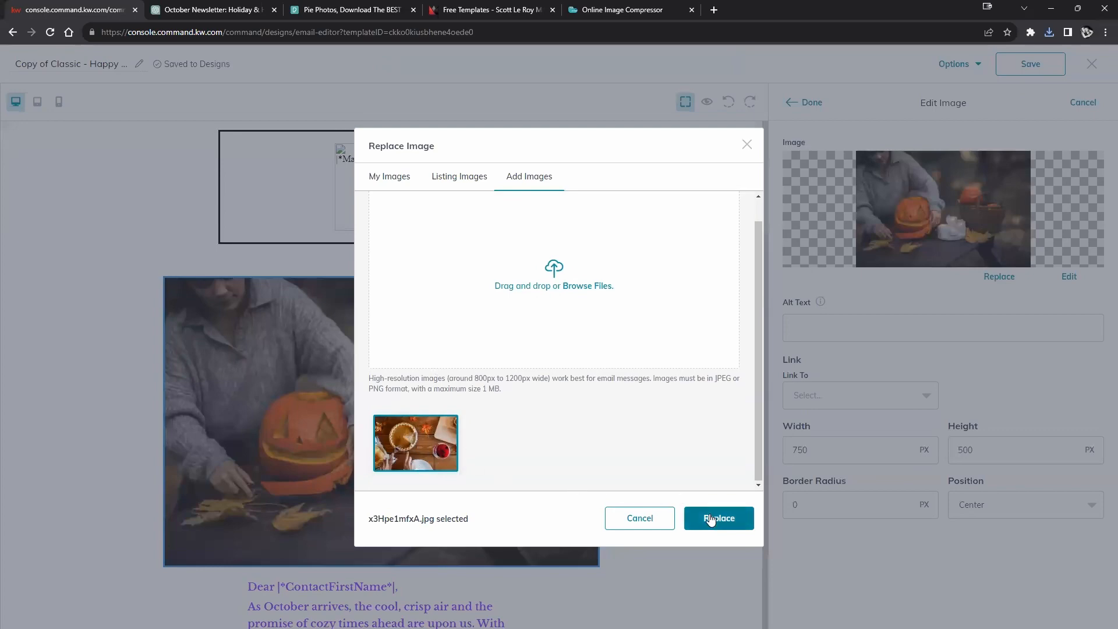
click(728, 515)
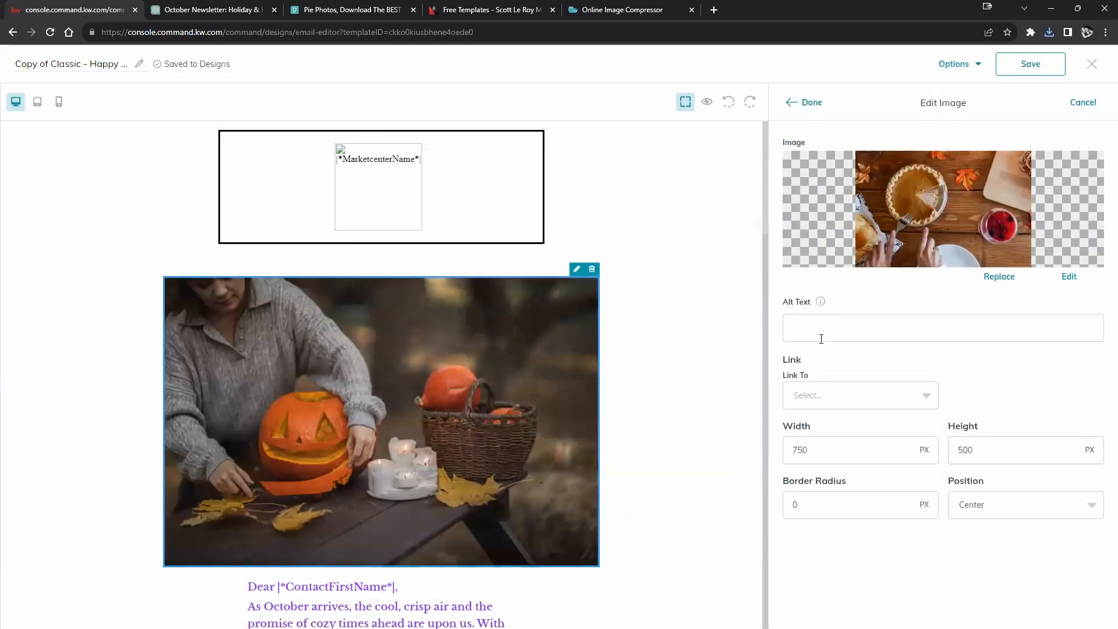
click(809, 103)
Step: Add a text block between the pie image and the greeting, reading "PIE GIVEAWAY!"
scroll(705, 268, down, 2)
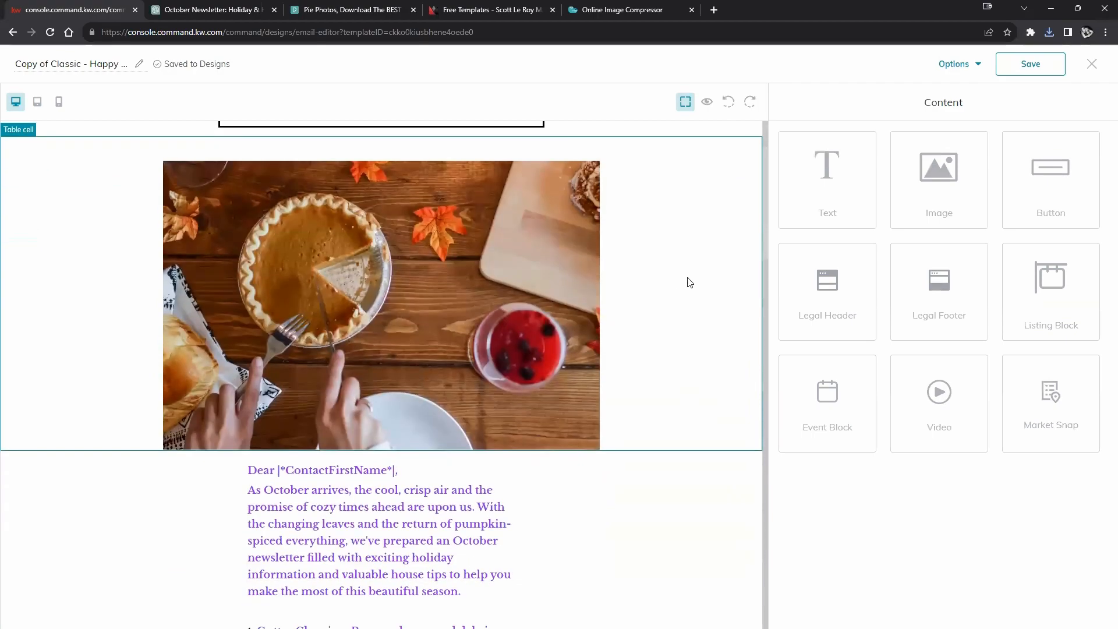
scroll(554, 506, down, 1)
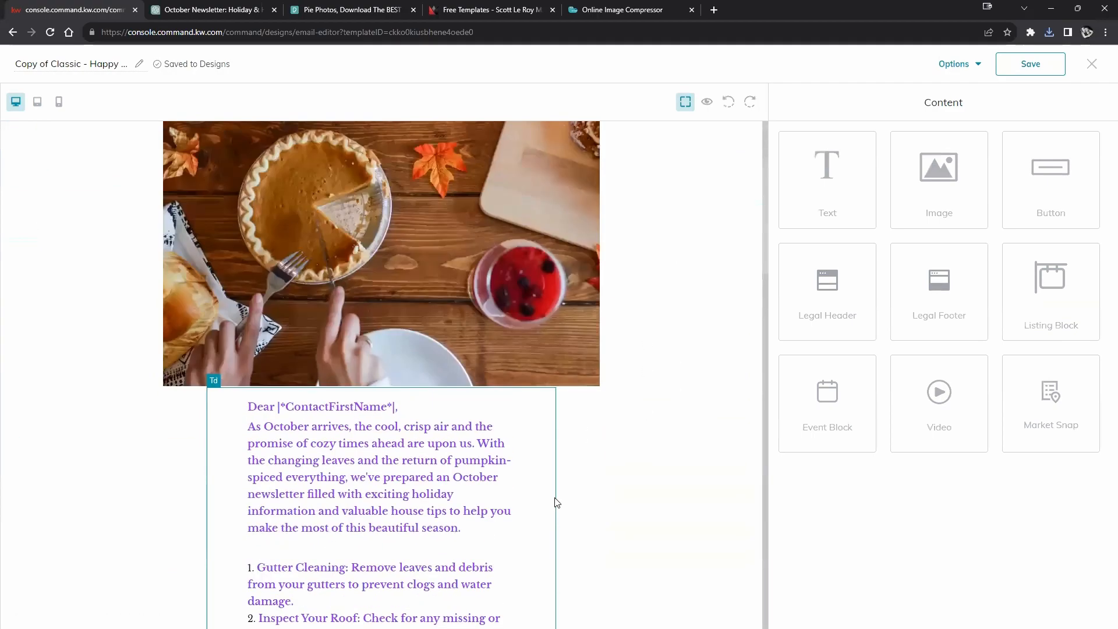
scroll(519, 460, up, 2)
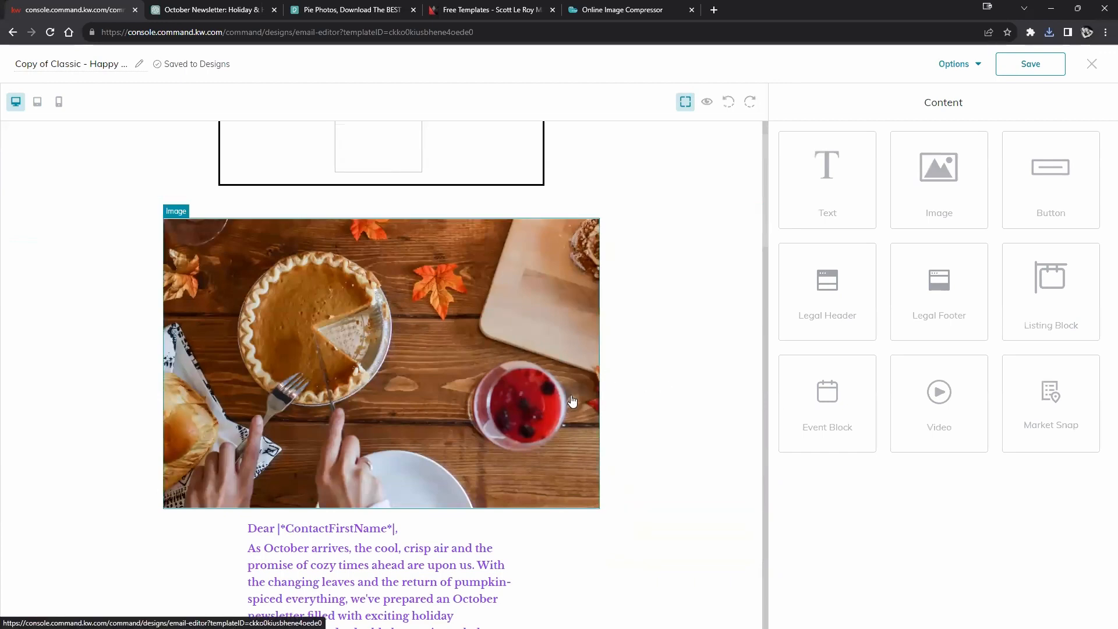
scroll(625, 449, down, 2)
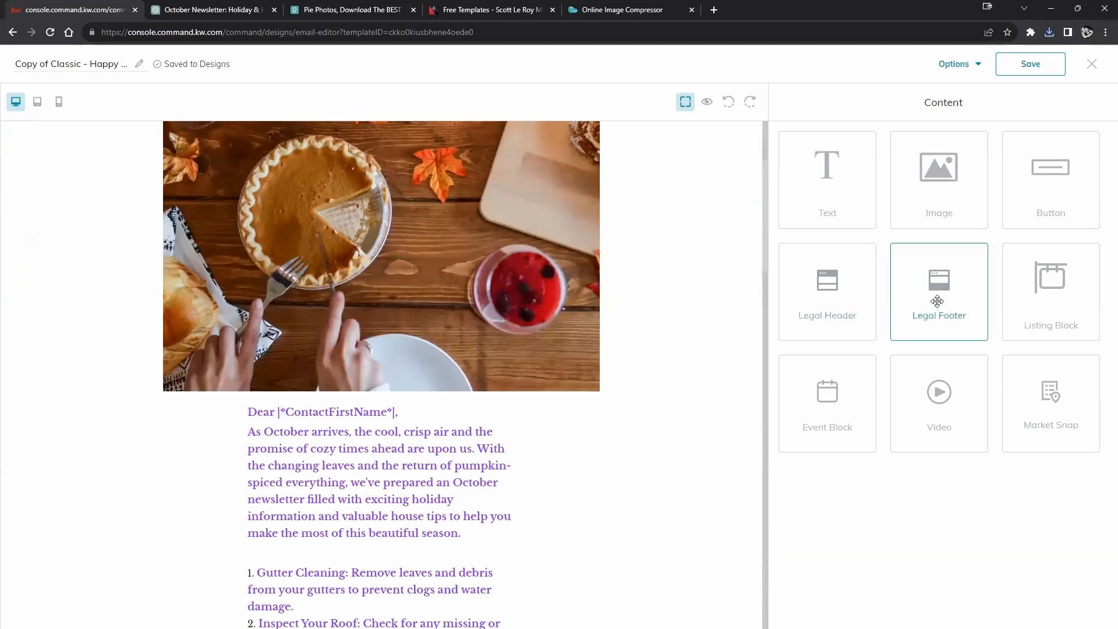
drag(841, 207, 533, 390)
click(395, 412)
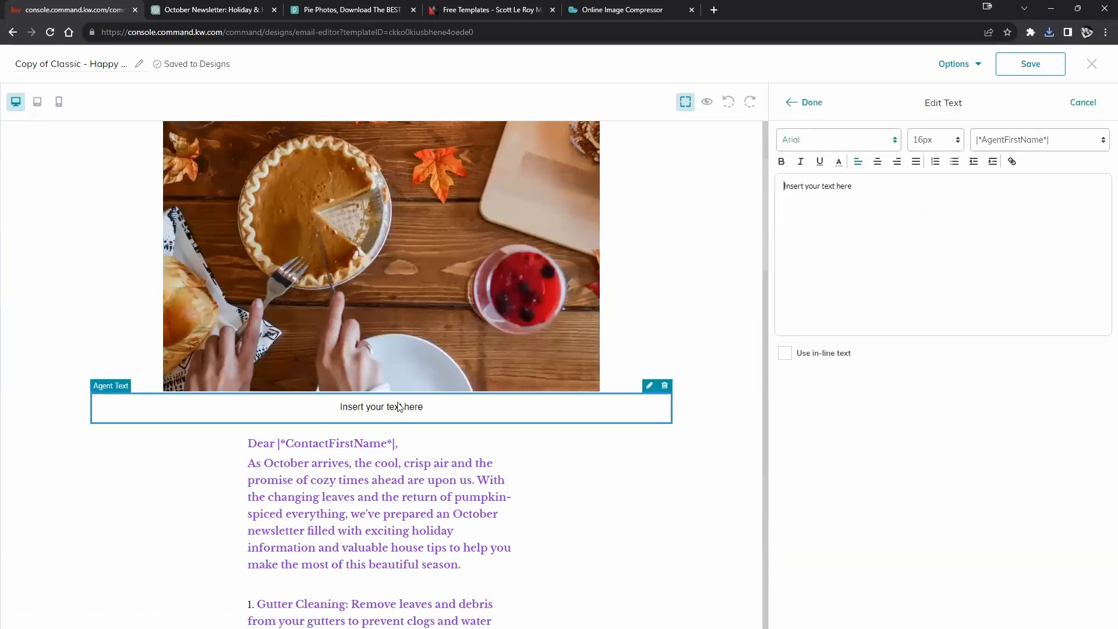
triple_click(845, 187)
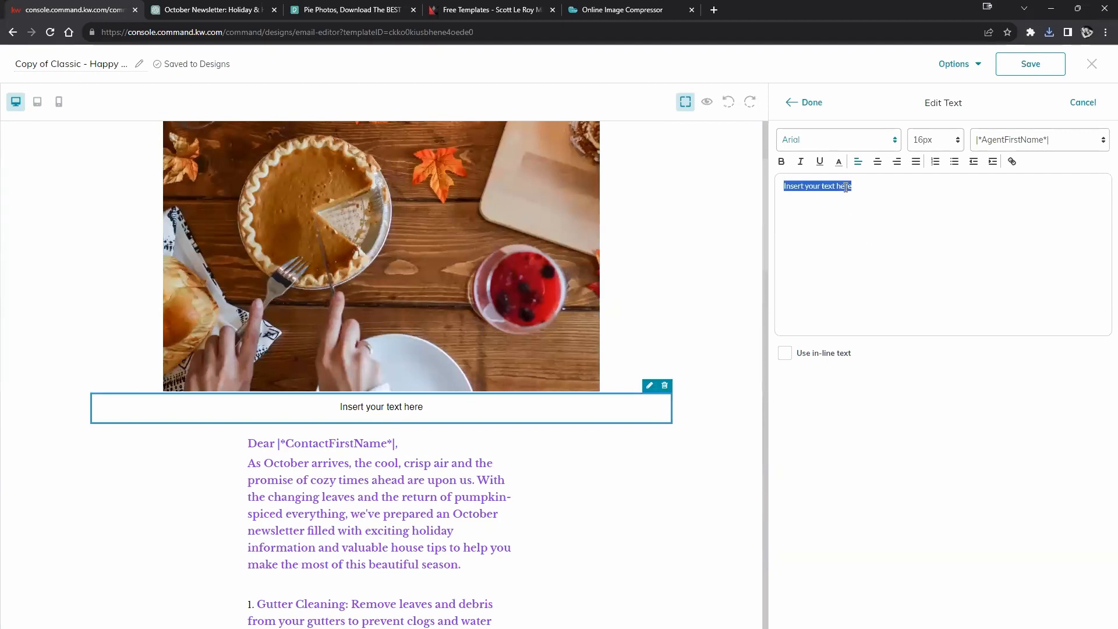
text(PIE GIVEAWAY!)
Step: Make the "PIE GIVEAWAY!" text bold at 20px and apply the change to the email
drag(866, 187, 776, 187)
click(781, 161)
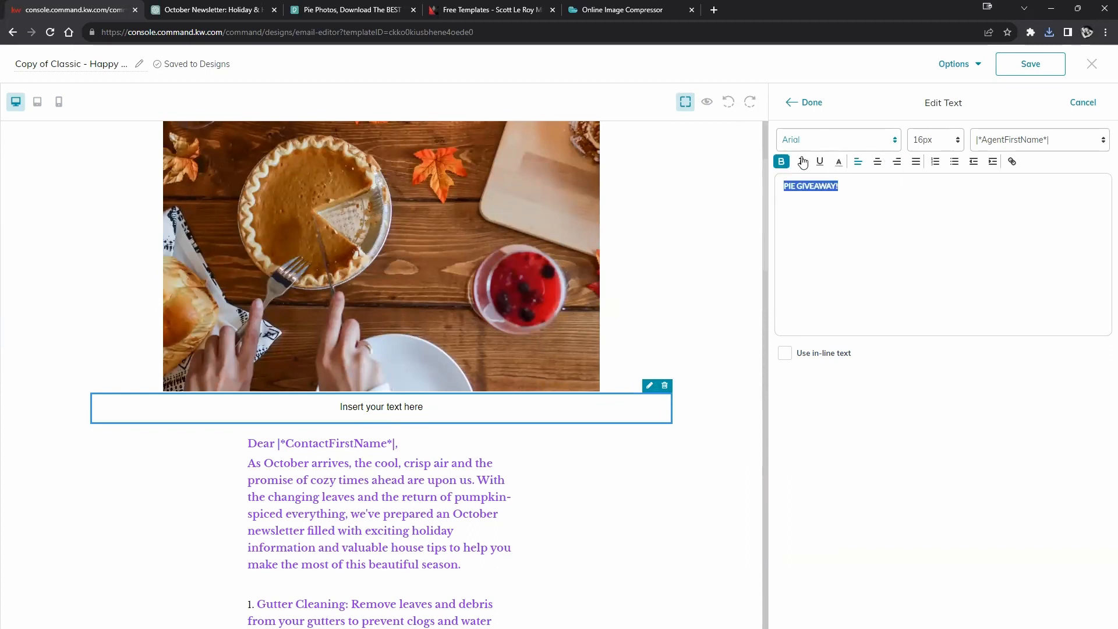
click(928, 141)
click(921, 255)
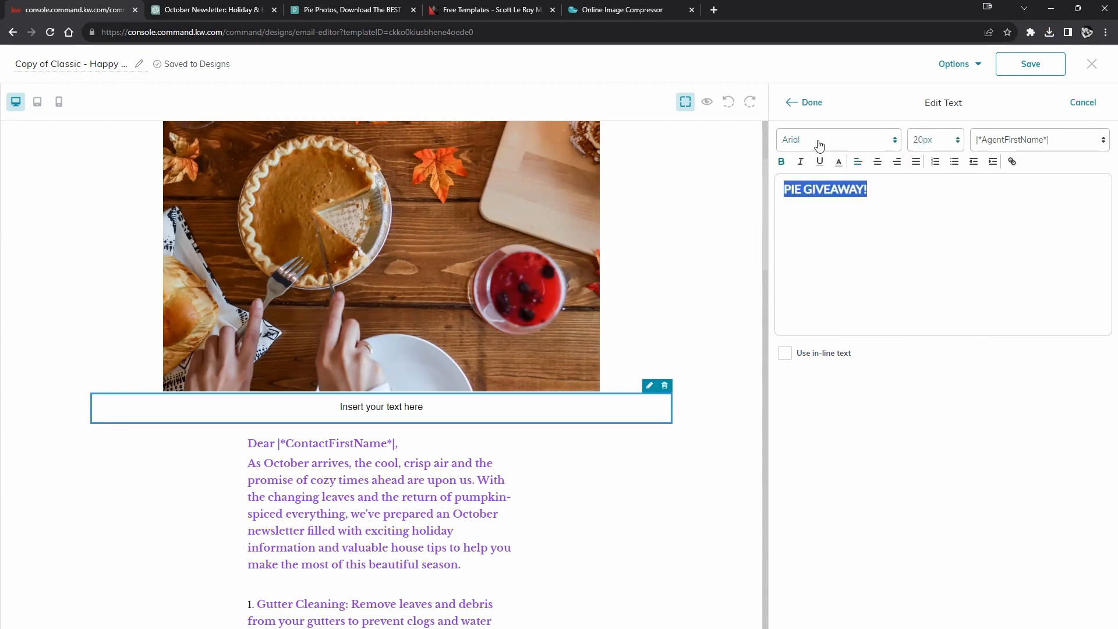
click(806, 103)
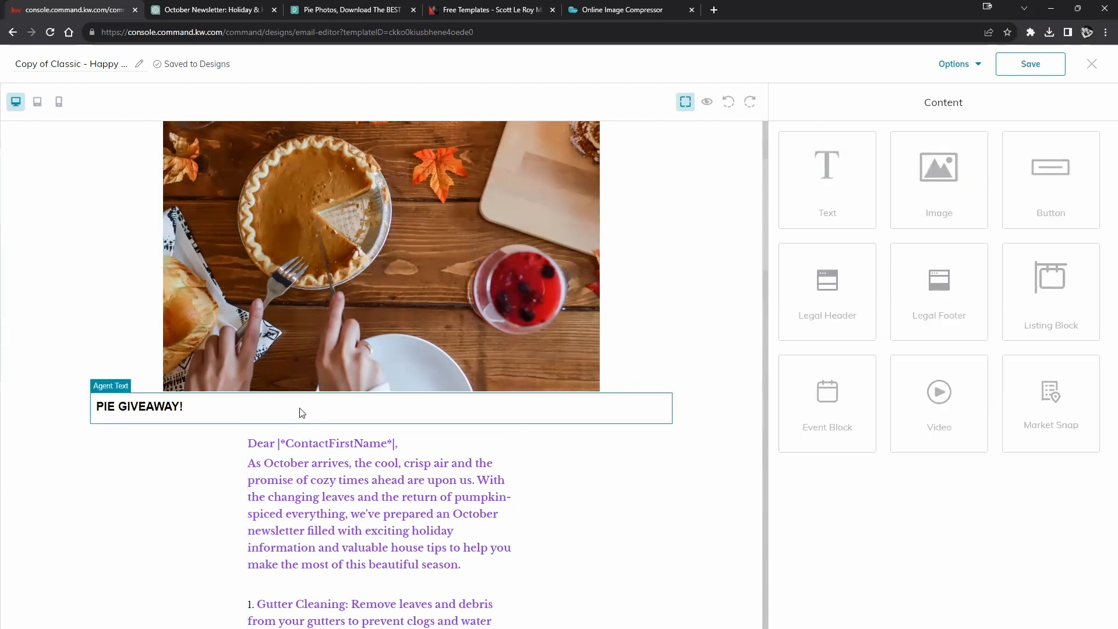
Step: Center the "PIE GIVEAWAY!" heading and check it in the email preview
click(648, 385)
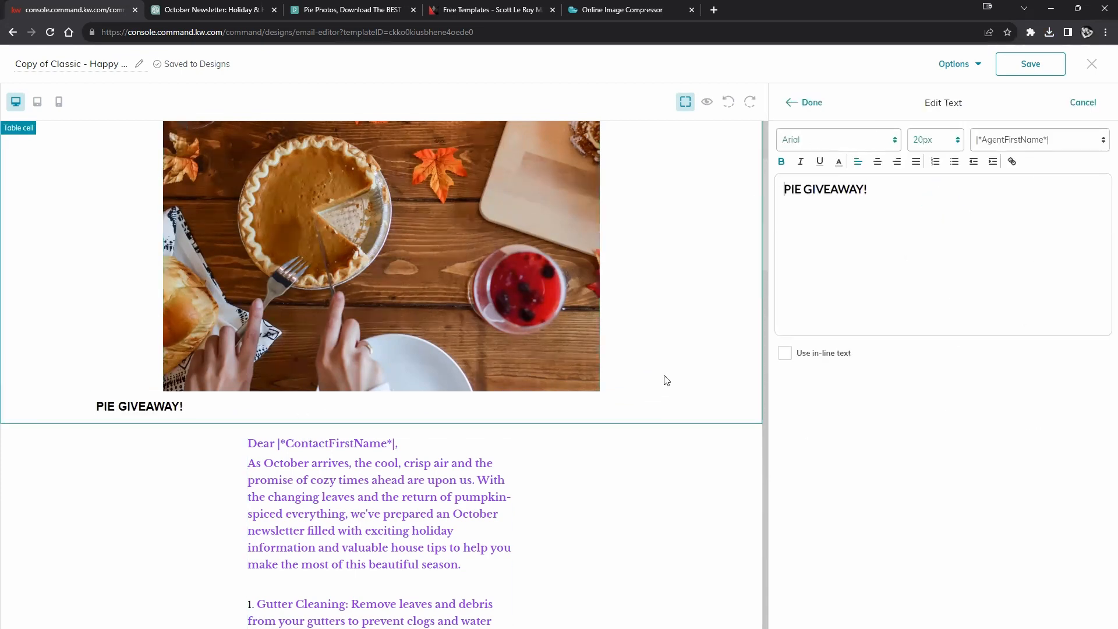
triple_click(812, 188)
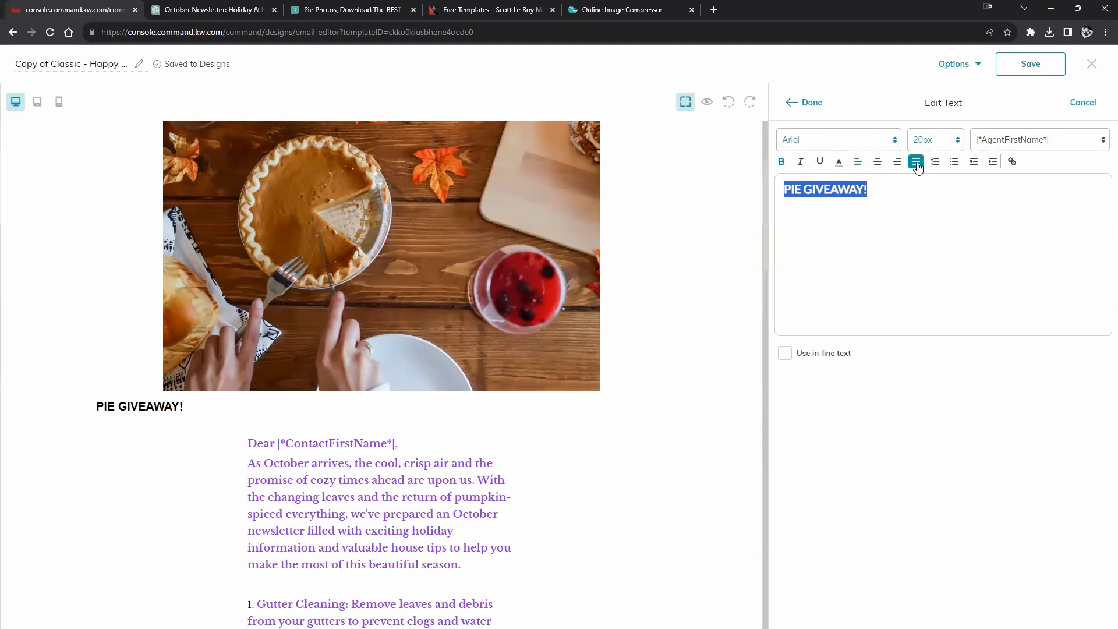
click(877, 161)
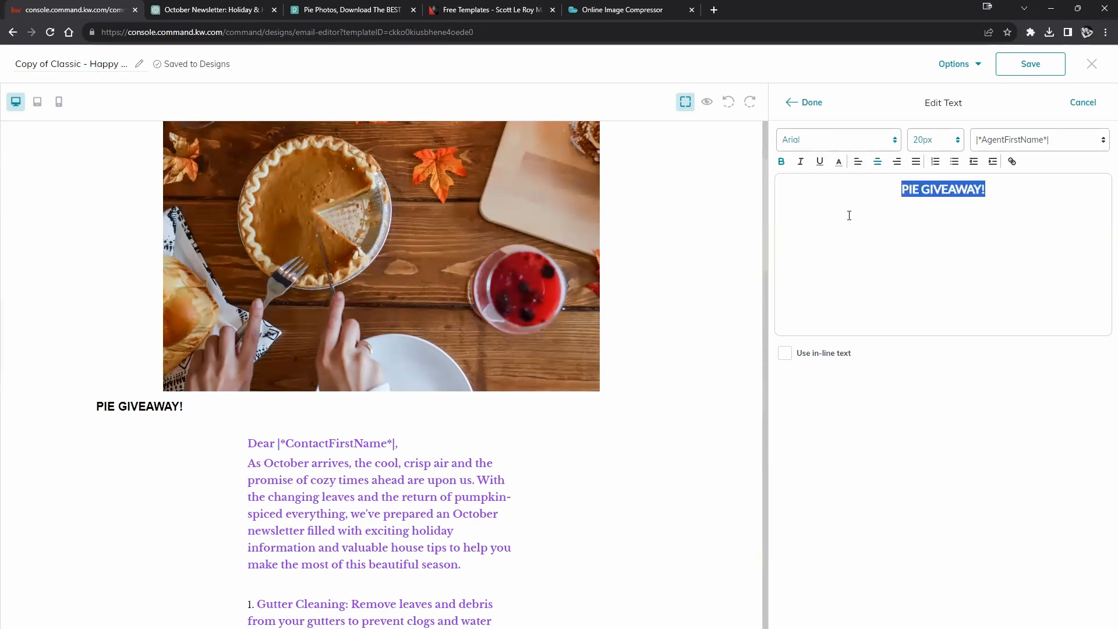
click(849, 216)
click(804, 103)
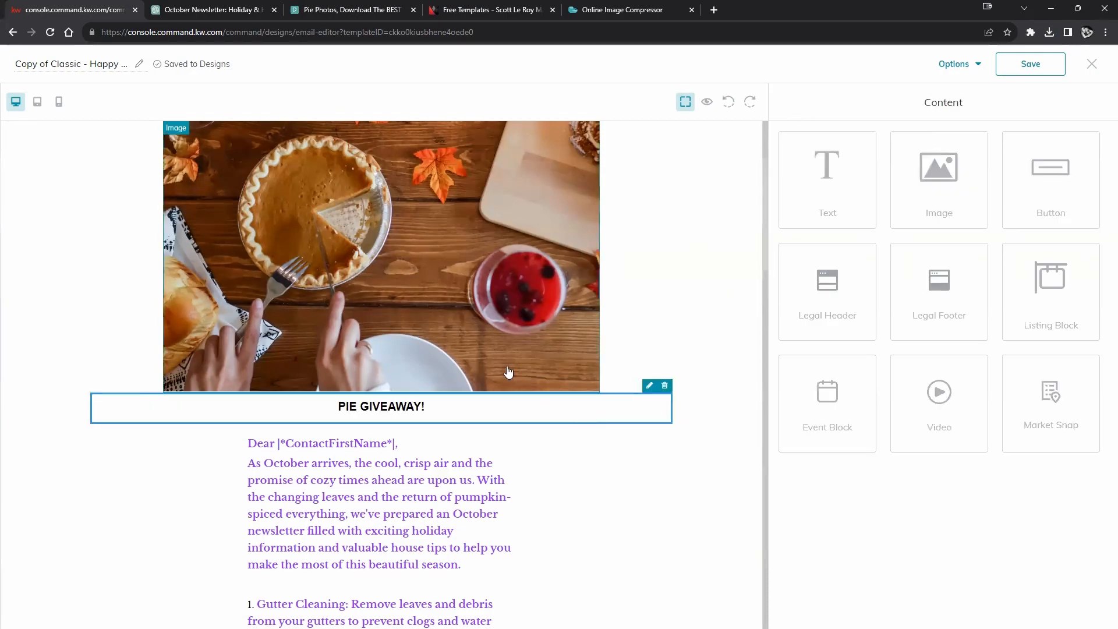
click(707, 104)
scroll(601, 407, down, 3)
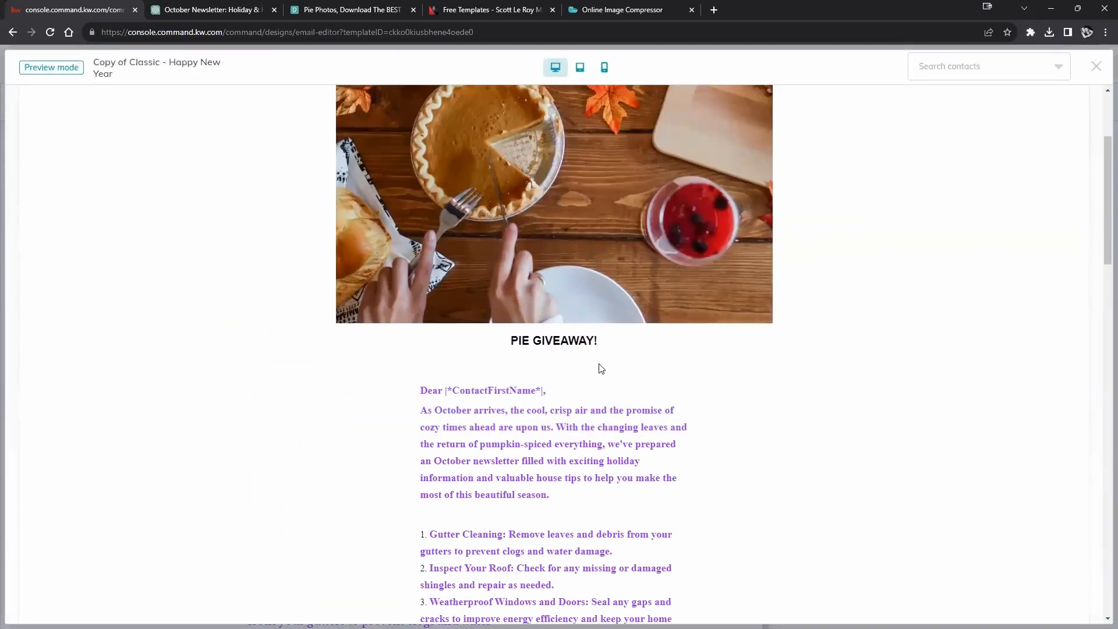
click(1096, 67)
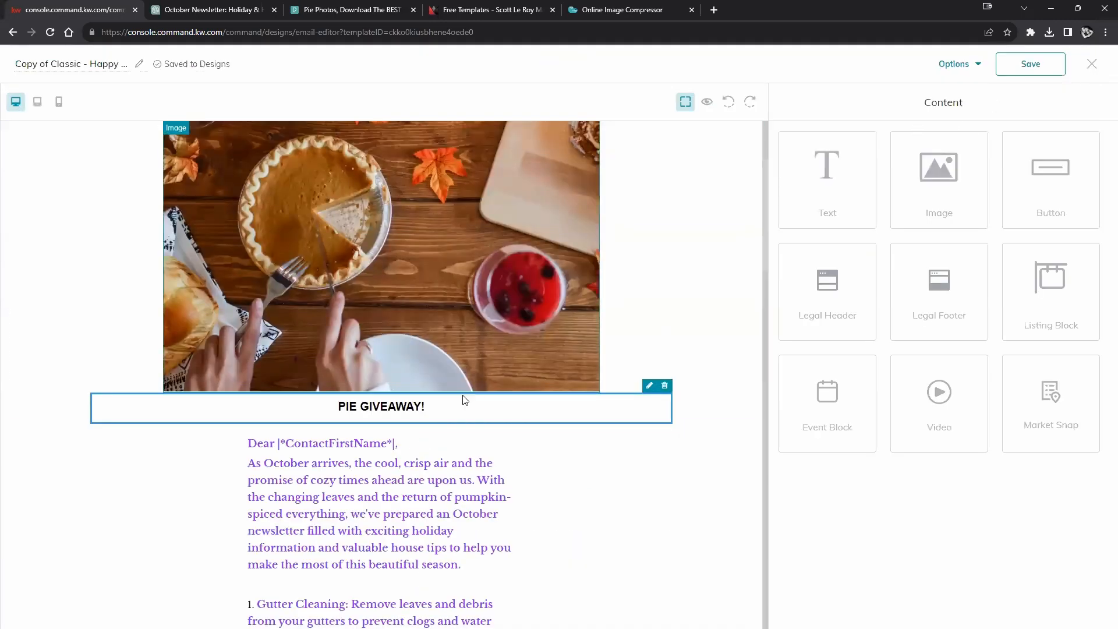
Step: Enlarge the "PIE GIVEAWAY!" heading to 26px and underline it
click(650, 395)
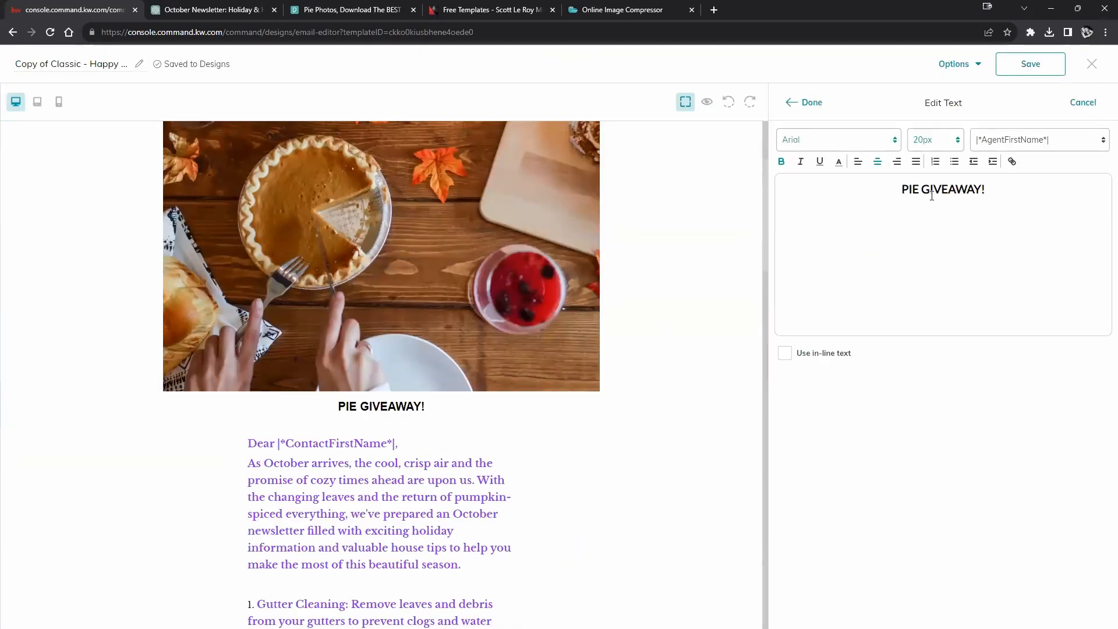
triple_click(930, 193)
triple_click(938, 188)
click(951, 143)
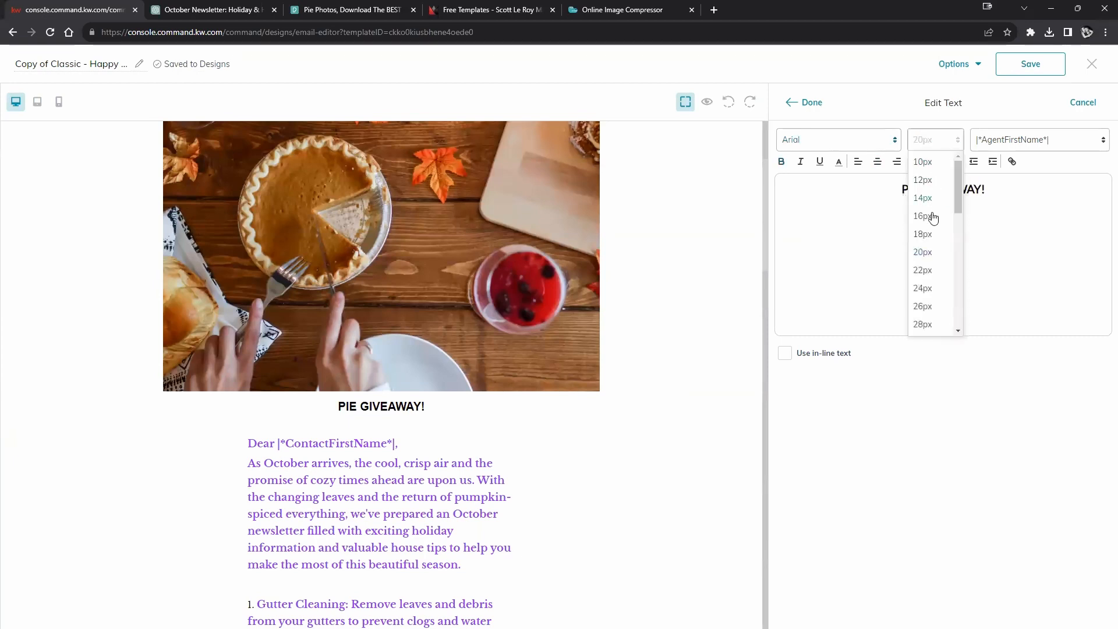
click(916, 303)
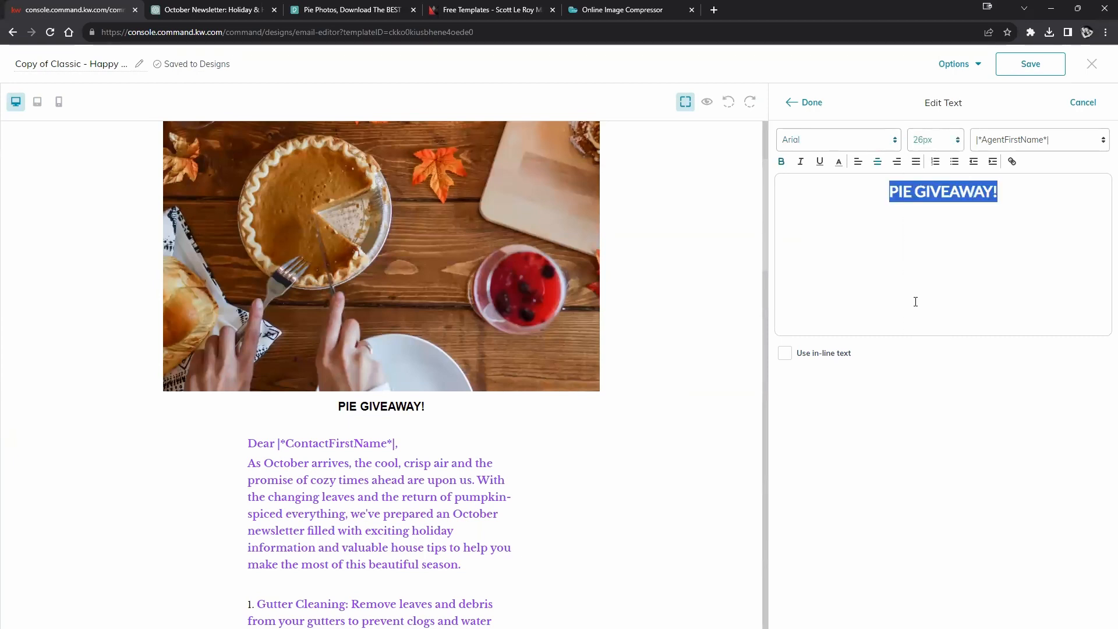
click(819, 161)
Step: Try the Verdana and Muli fonts on the heading, settle on LibreBaskerville, and apply the change to the email
click(889, 147)
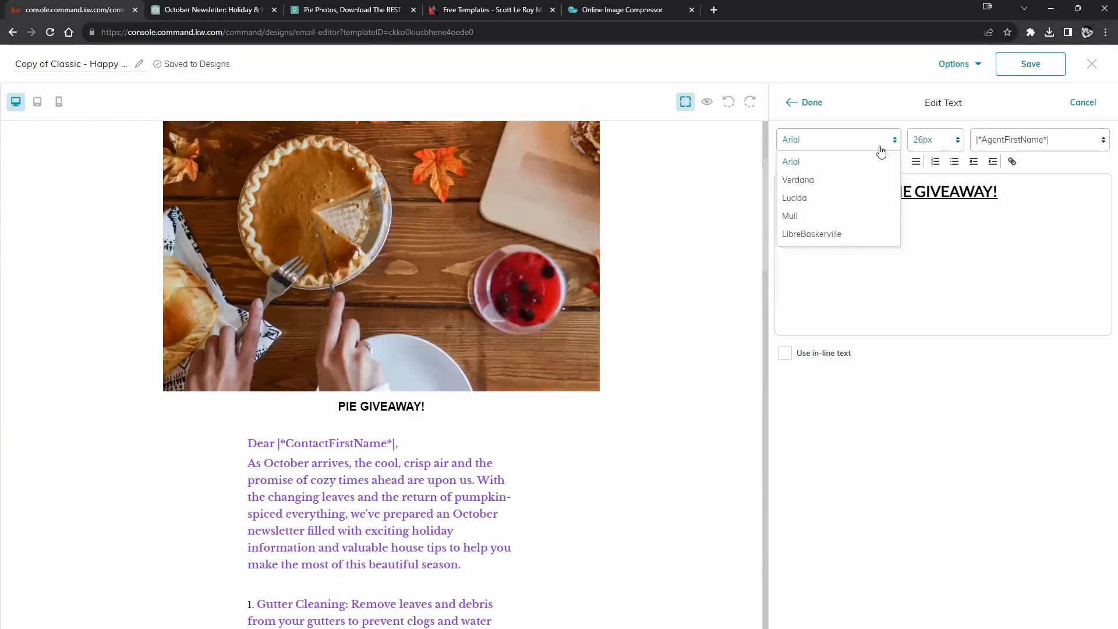
click(812, 187)
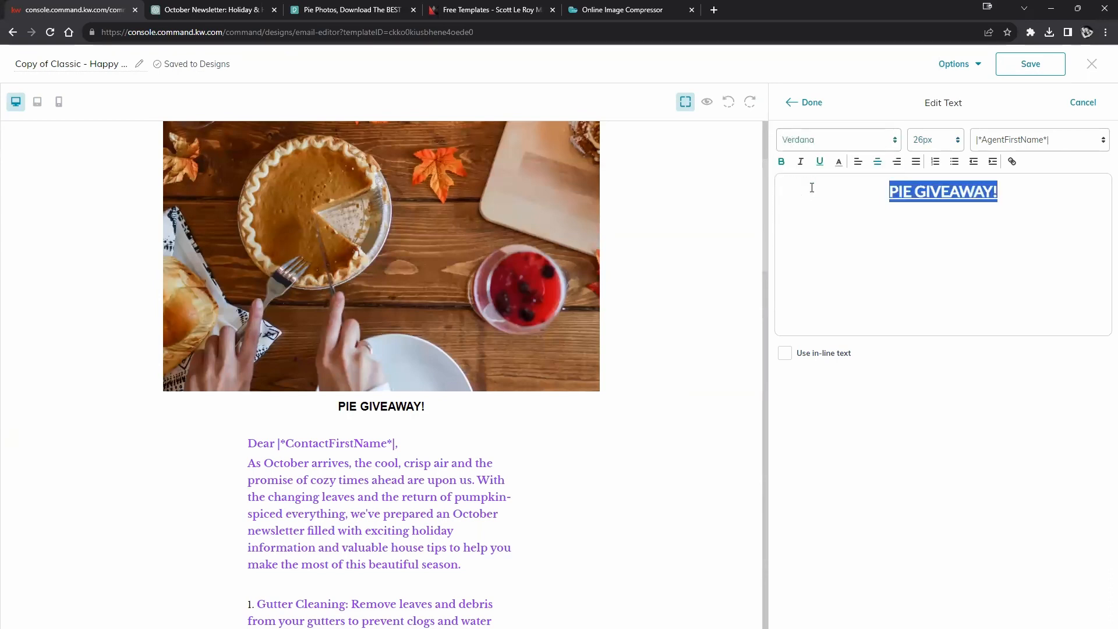
click(858, 142)
click(812, 219)
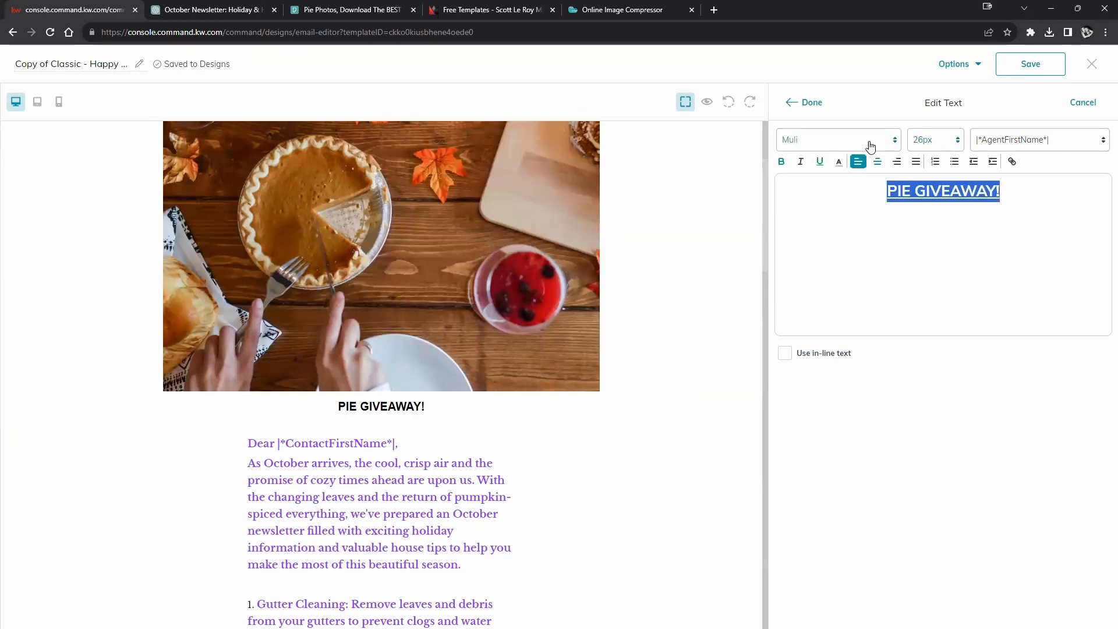
click(867, 145)
click(814, 234)
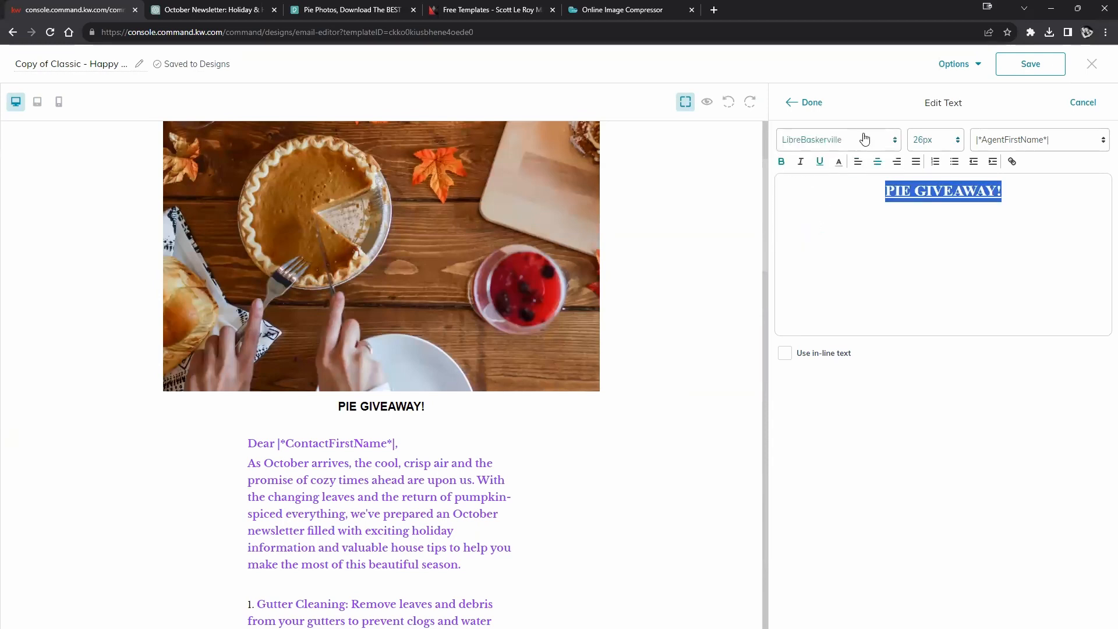
click(812, 106)
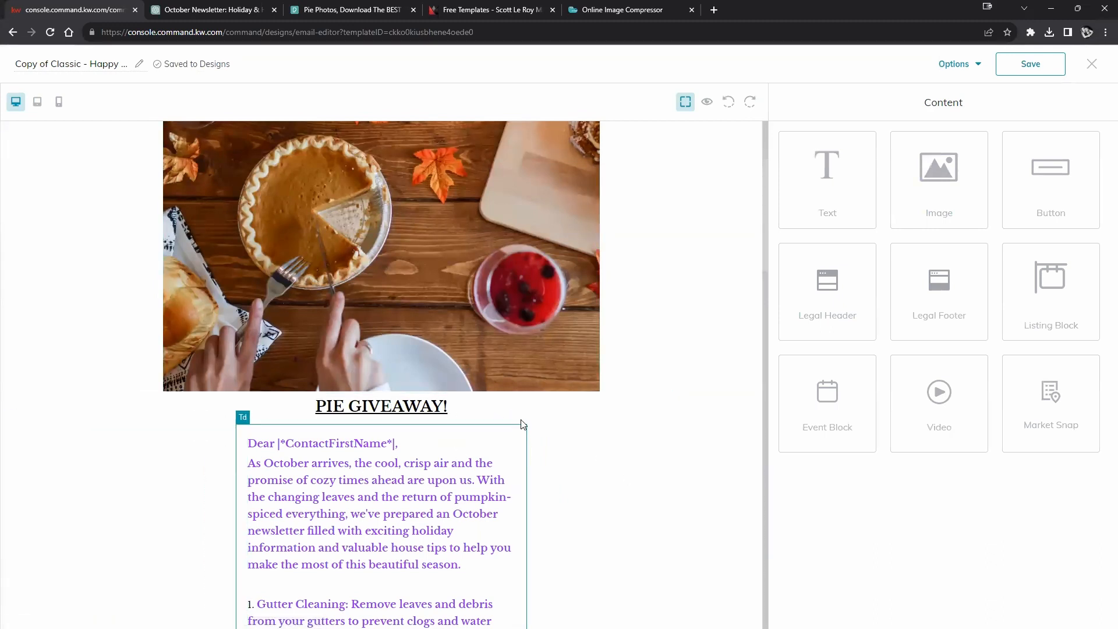
click(313, 408)
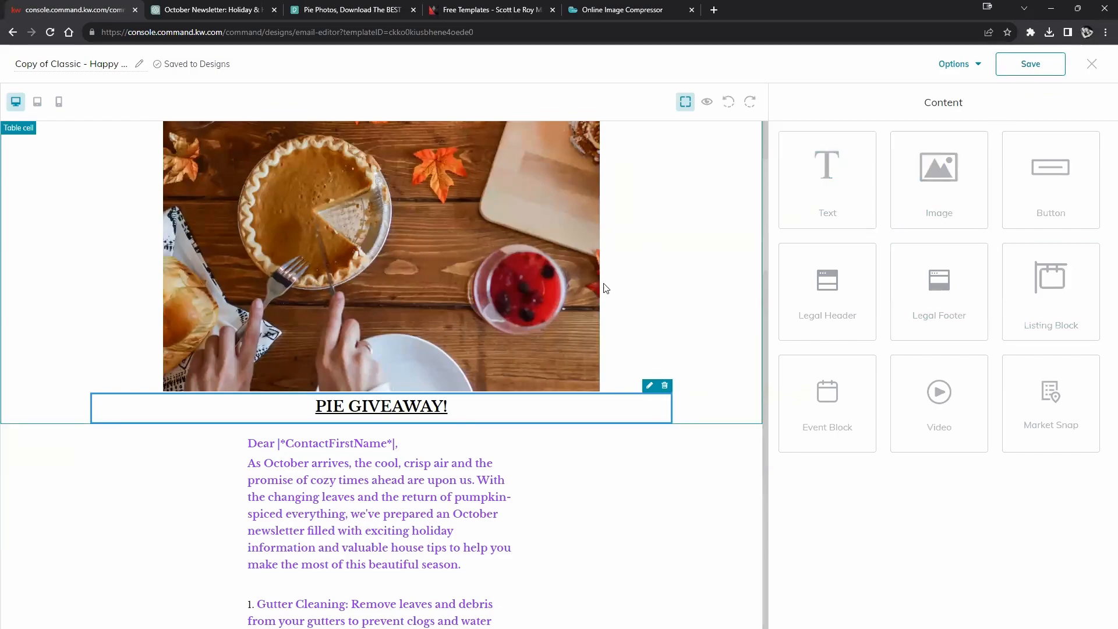
scroll(476, 414, down, 1)
scroll(476, 414, down, 2)
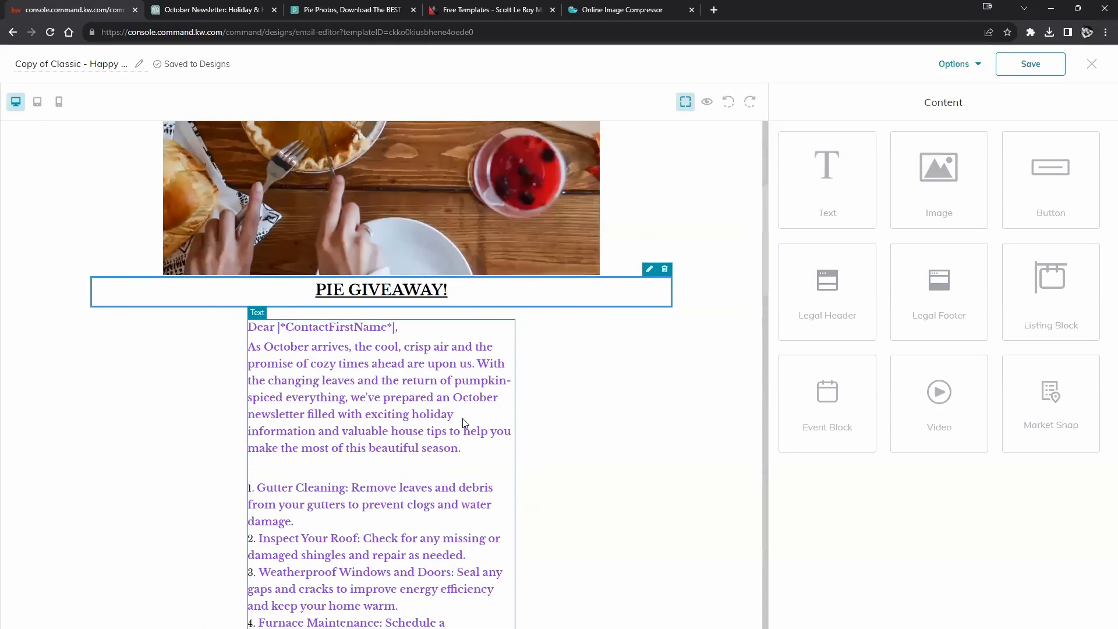
scroll(464, 424, up, 2)
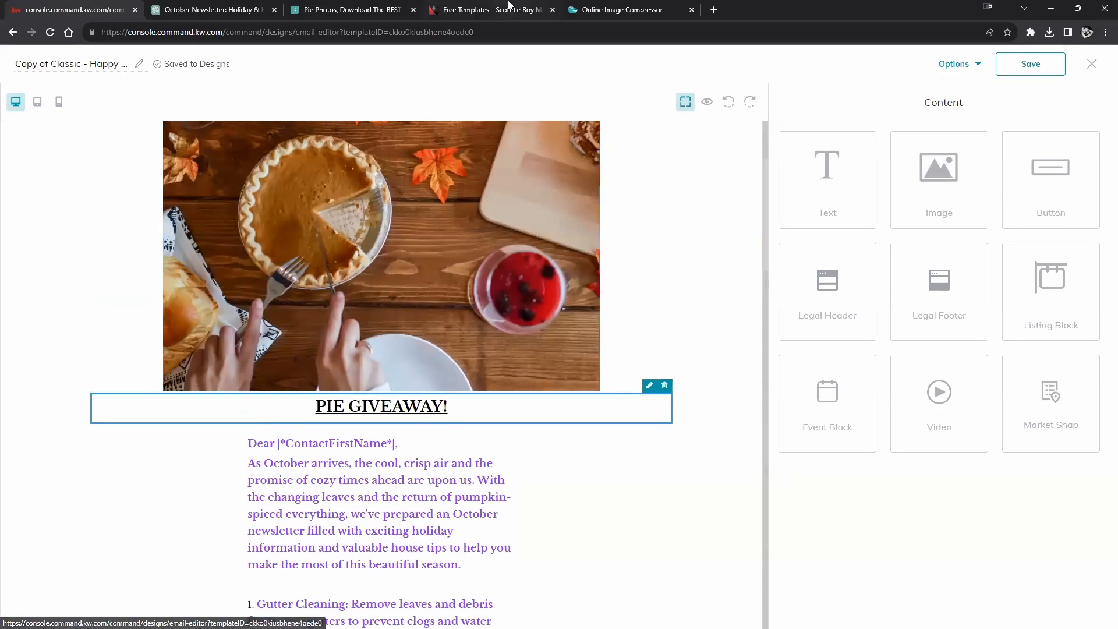
Step: Switch to ChatGPT and request "Write me a thanksgiving email newsletter that provides the options for valued clients to claim a free pie on Nov 20th"
click(348, 10)
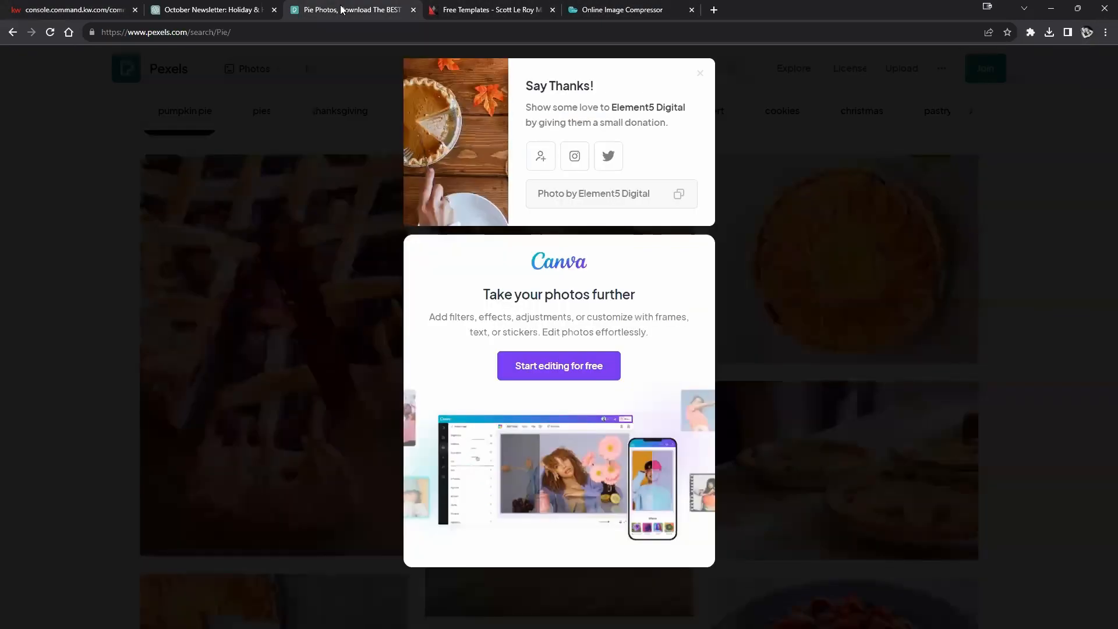
click(223, 12)
scroll(566, 434, down, 5)
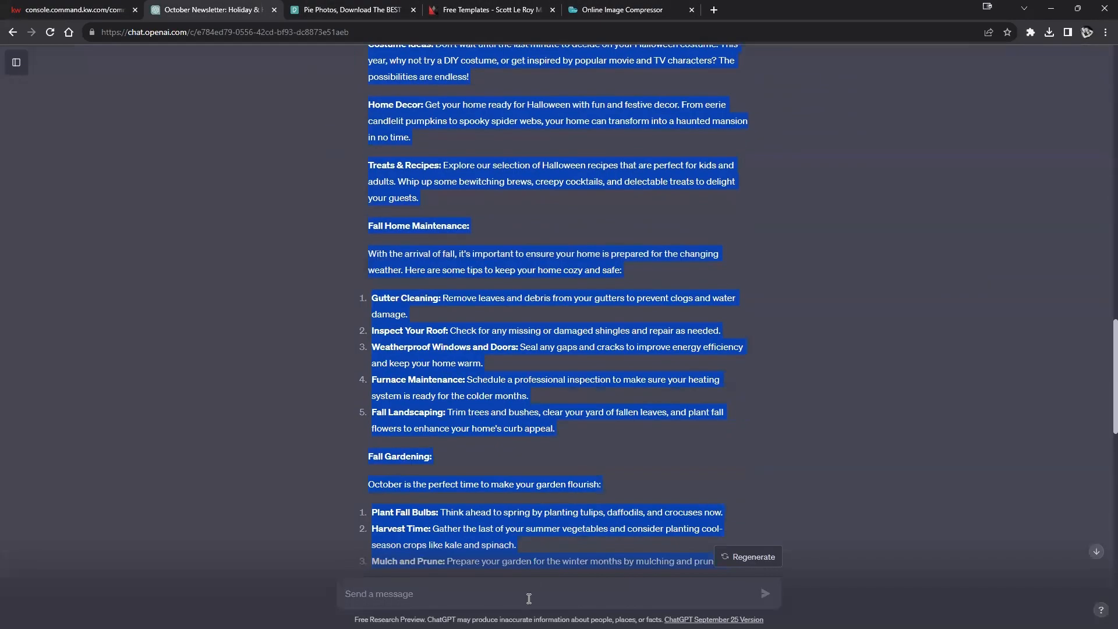
text(W)
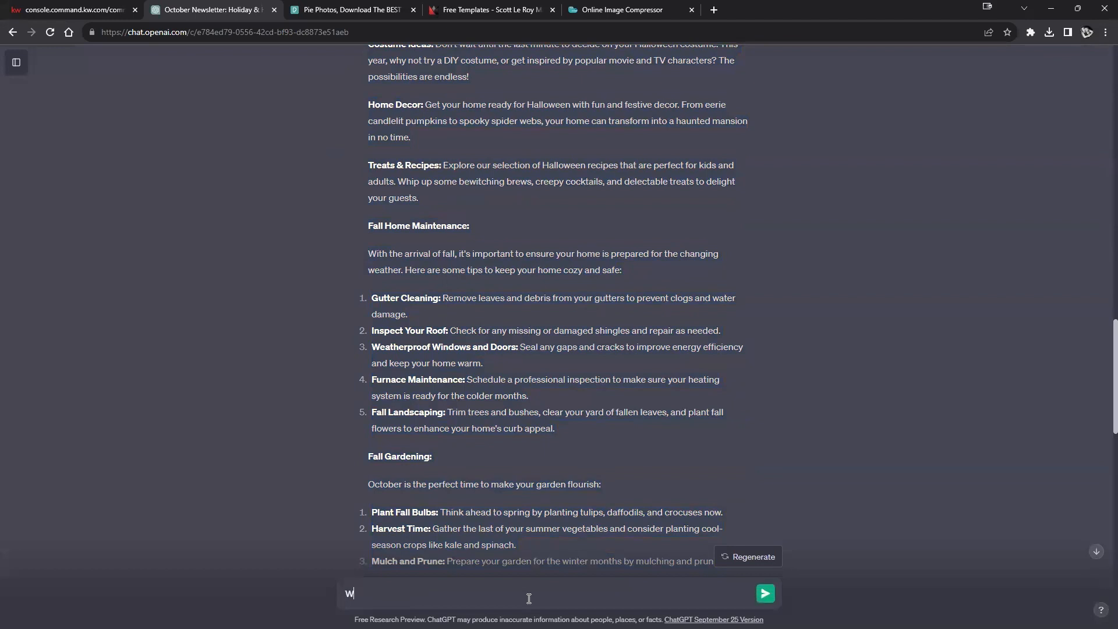
text(rite me a thanksgiving email newsletter that provides the options for valued clients to claim a)
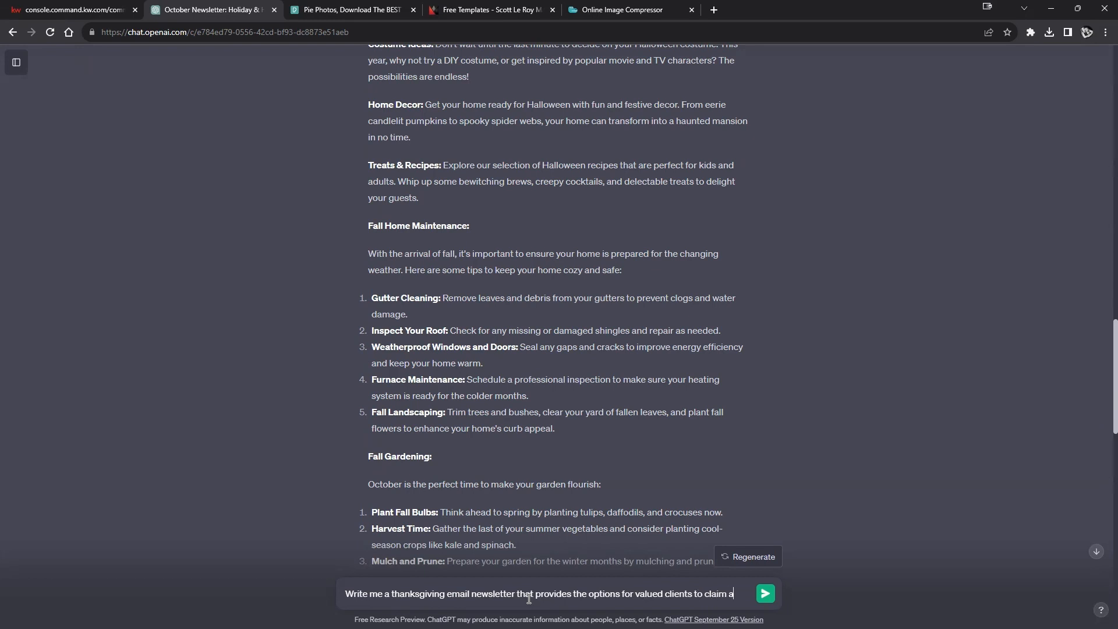
text(ee pie on Nov 20th)
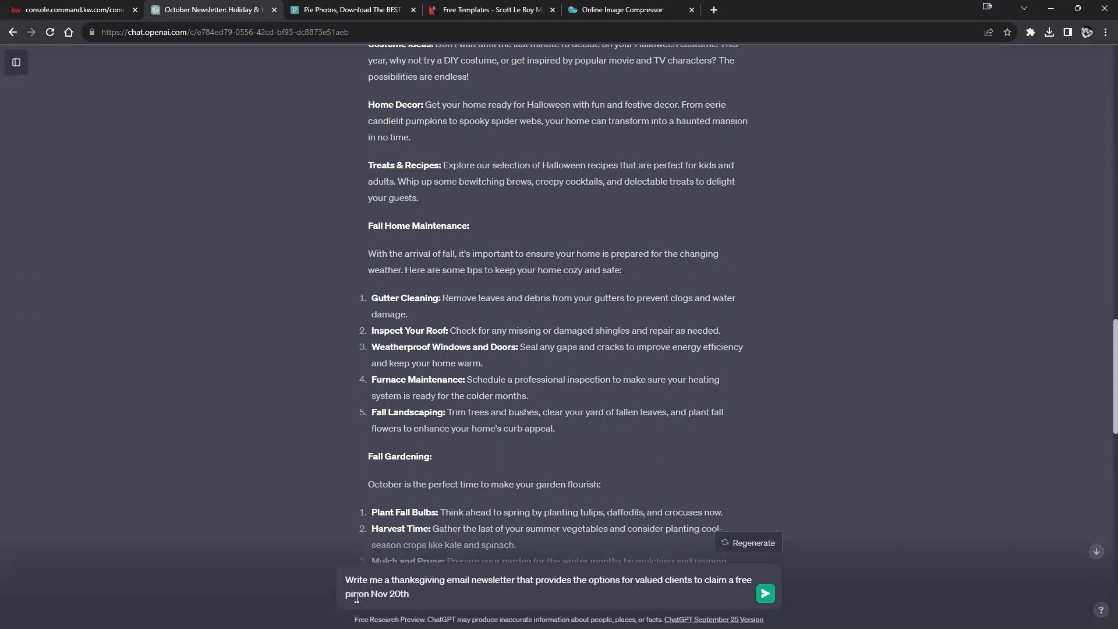
key(BackSpace)
text(e)
scroll(731, 506, down, 12)
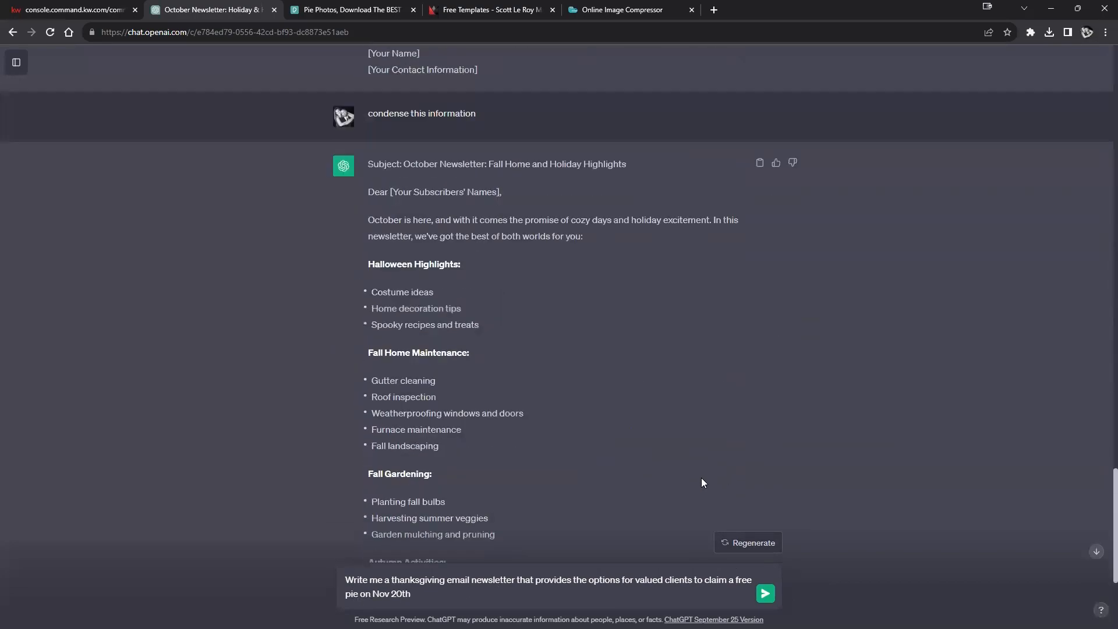
scroll(701, 482, down, 4)
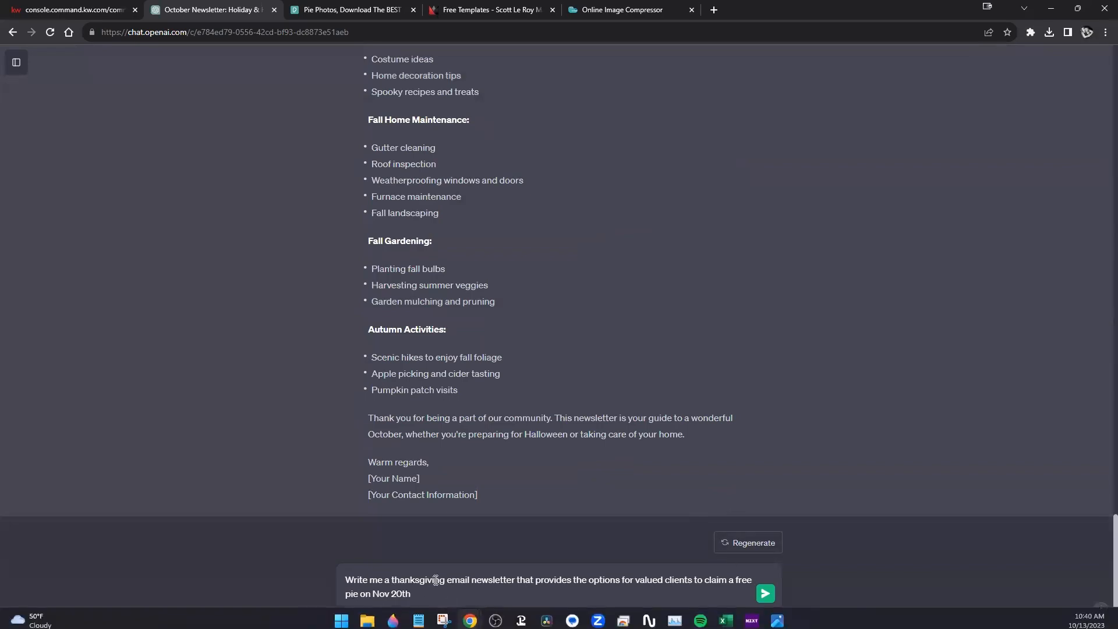
click(765, 594)
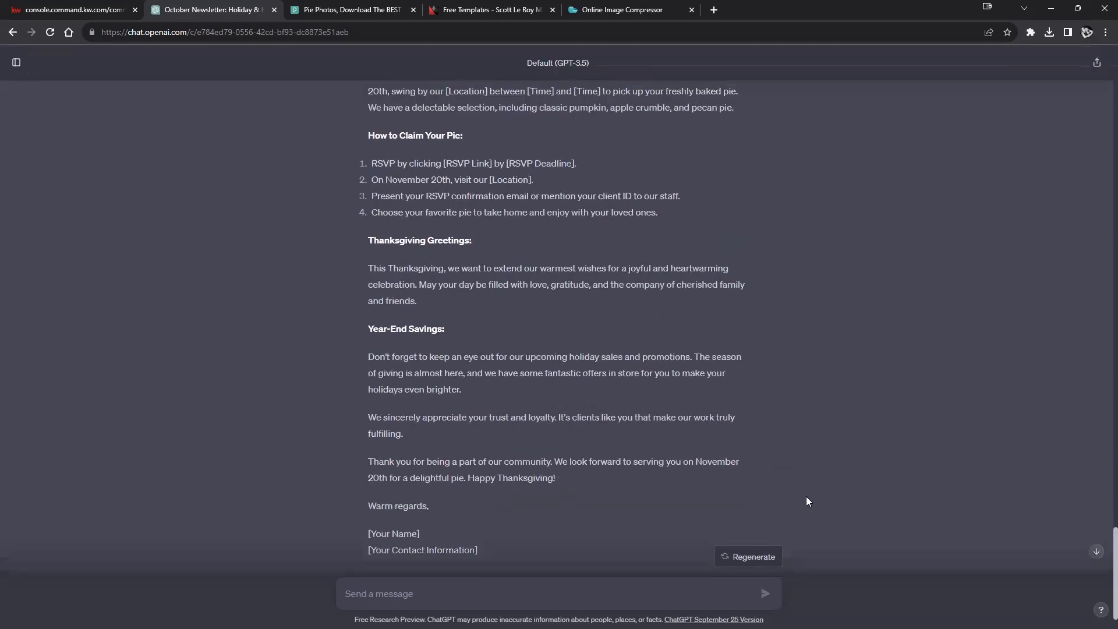
Step: Read through the generated Thanksgiving newsletter, checking its subject line, pie offer and claim instructions against the prompt
scroll(806, 498, up, 5)
scroll(810, 484, down, 3)
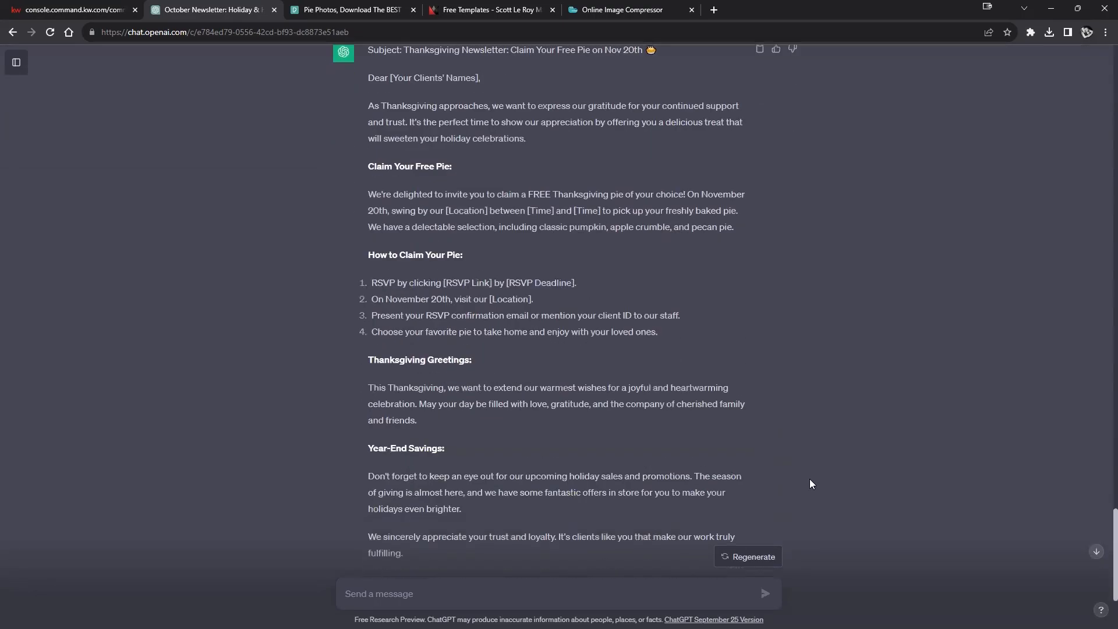
scroll(810, 478, up, 2)
scroll(809, 483, up, 1)
scroll(792, 475, down, 1)
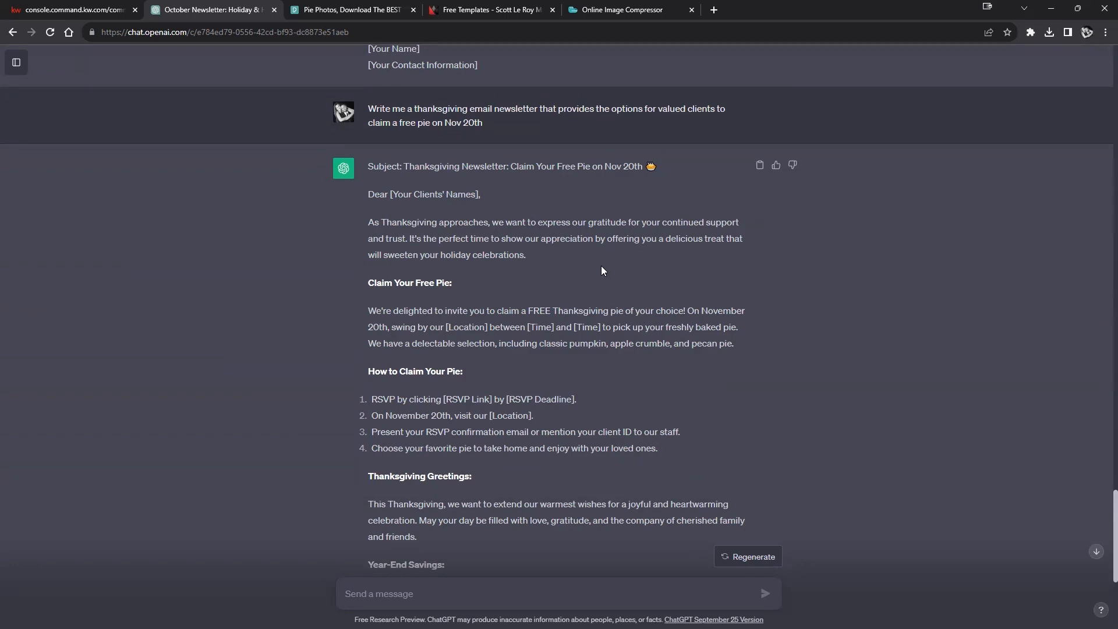
scroll(602, 267, up, 2)
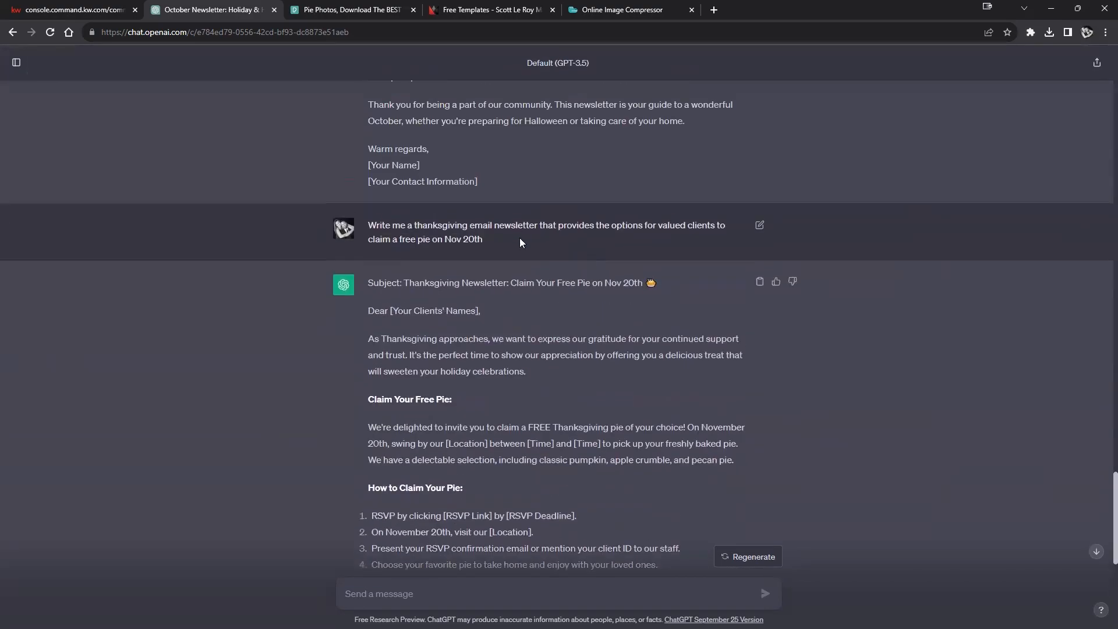
scroll(515, 297, down, 2)
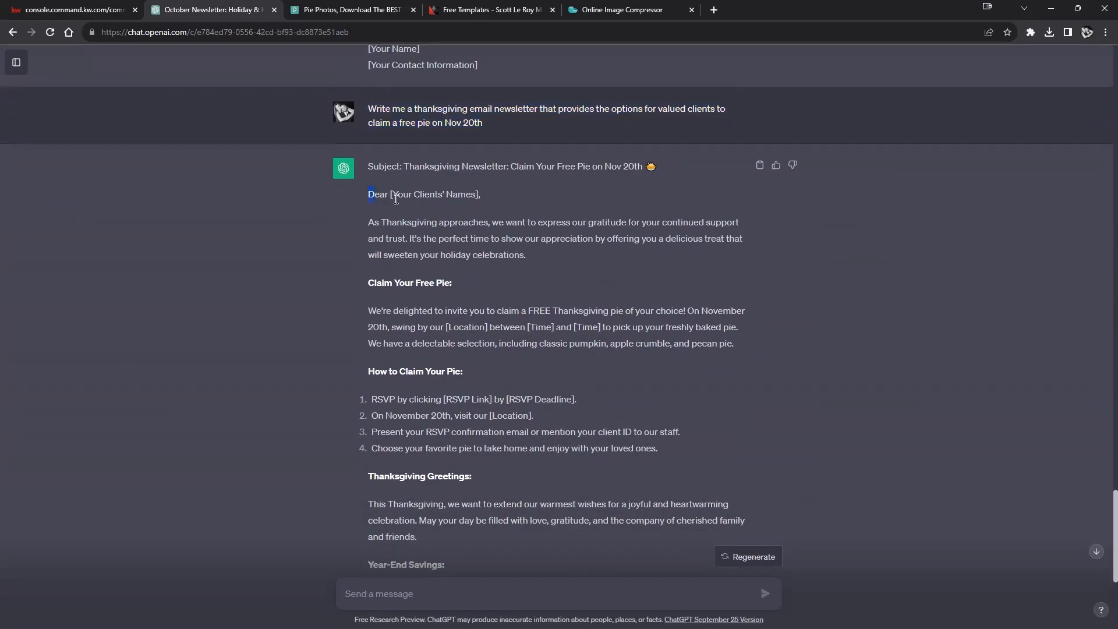
drag(396, 198, 641, 169)
click(376, 189)
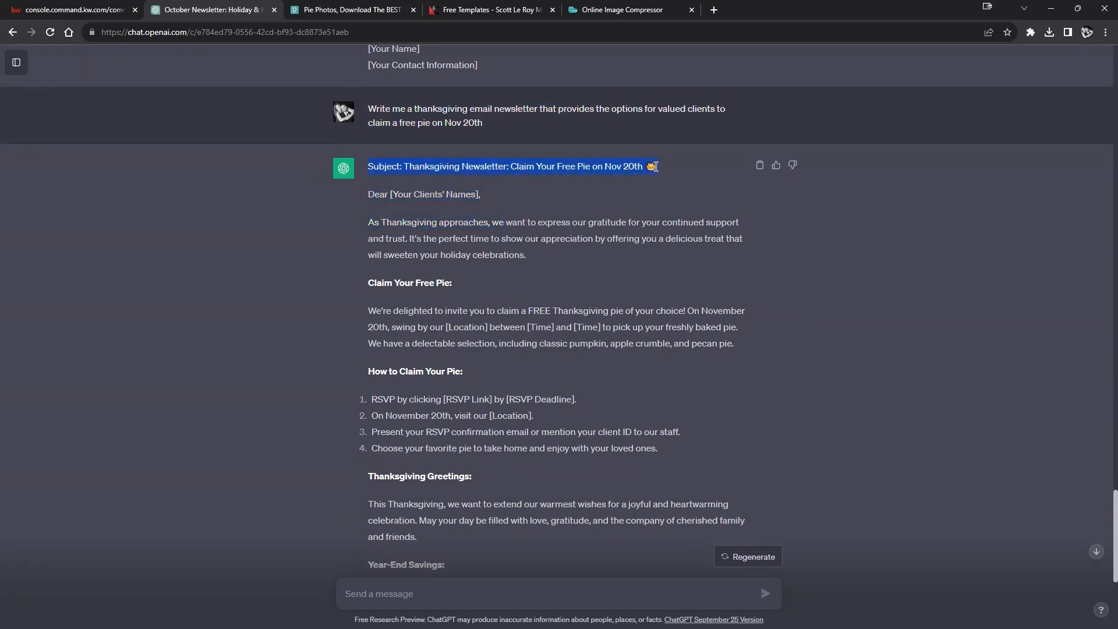
click(603, 193)
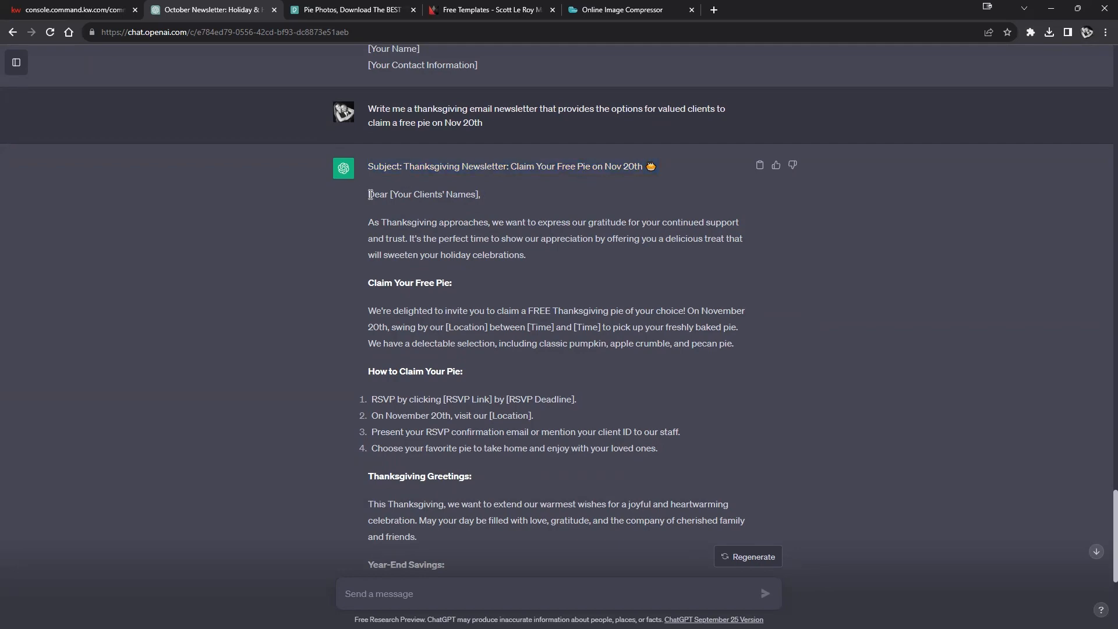
Step: Copy the generated newsletter from the "Dear" greeting through the contact information line, leaving out the subject line
drag(367, 193, 483, 519)
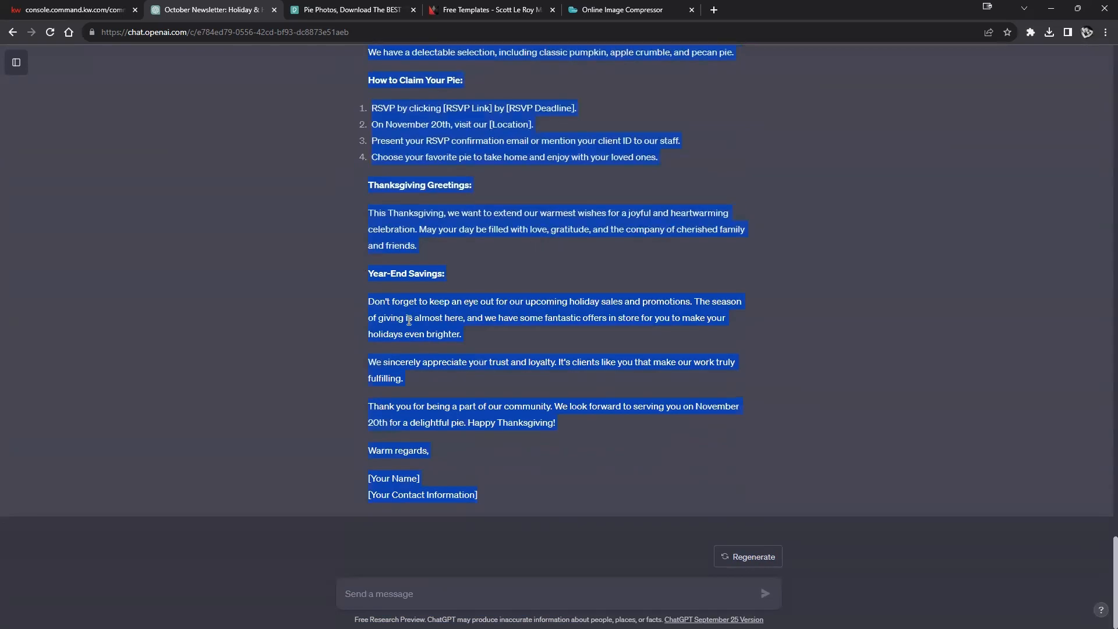
right_click(409, 319)
click(425, 328)
click(682, 441)
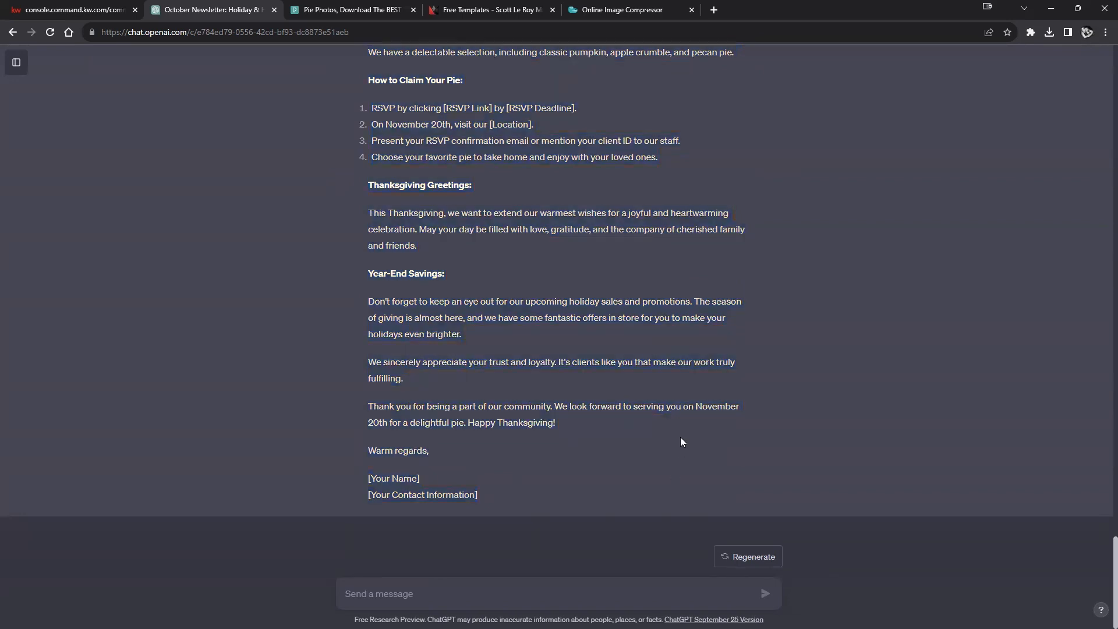
click(428, 589)
Step: Switch to the KW Command email editor, replace the October body text with the copied newsletter, and delete trailing blank lines
click(84, 11)
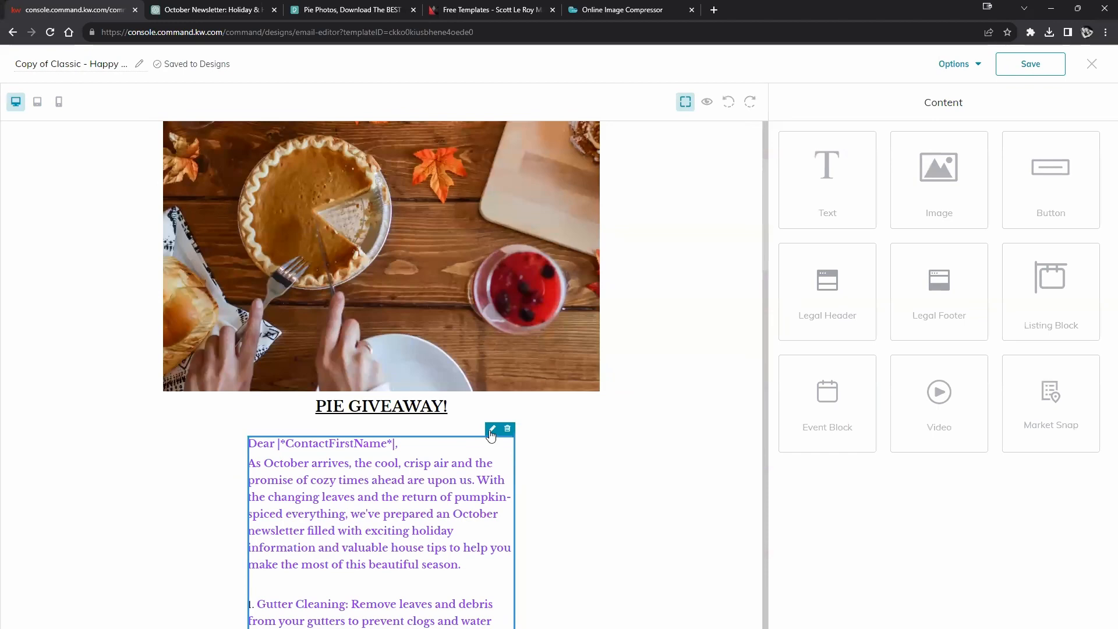
click(493, 429)
drag(785, 188, 896, 326)
right_click(861, 233)
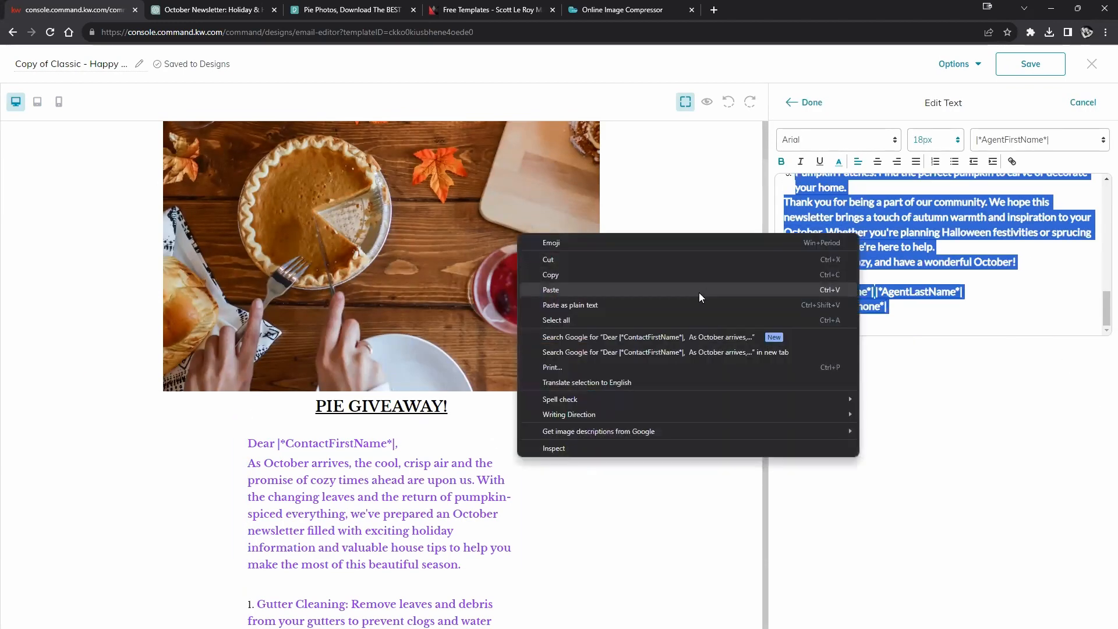
click(699, 291)
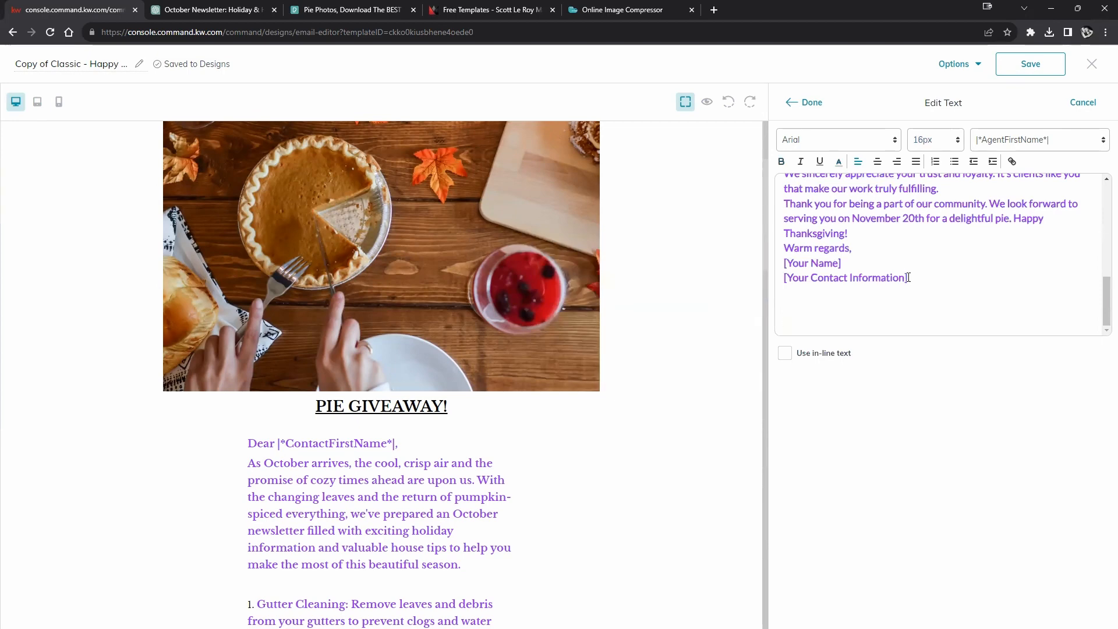
key(BackSpace)
key(BackSpace)
key(BackSpace)
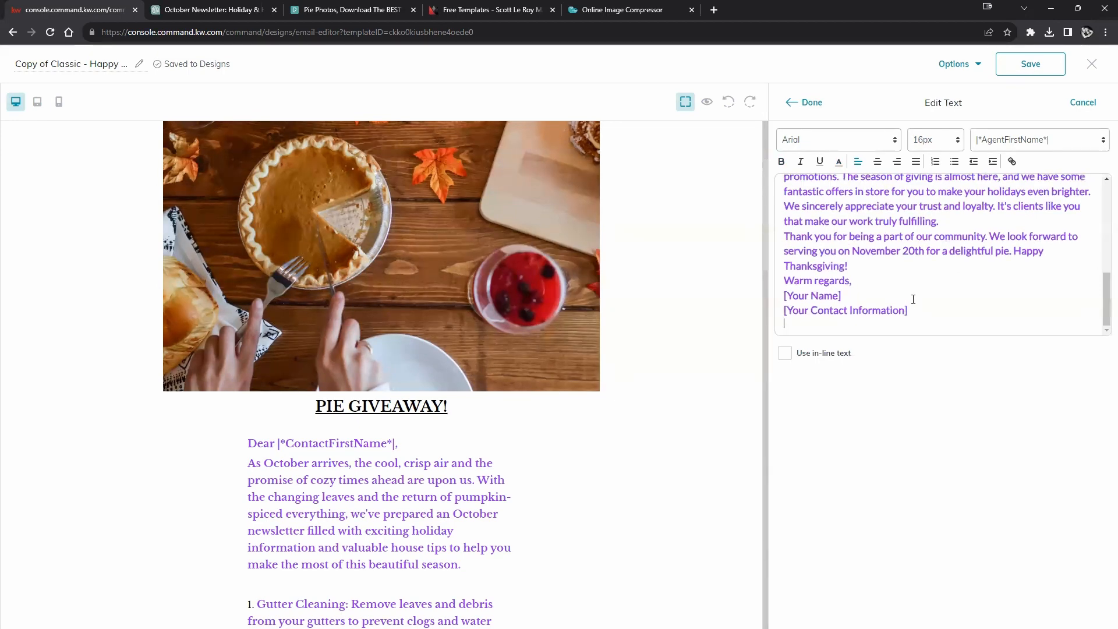
Step: Paste the copied newsletter again over the entire body text and review it from greeting to sign-off
drag(933, 321, 782, 182)
right_click(809, 196)
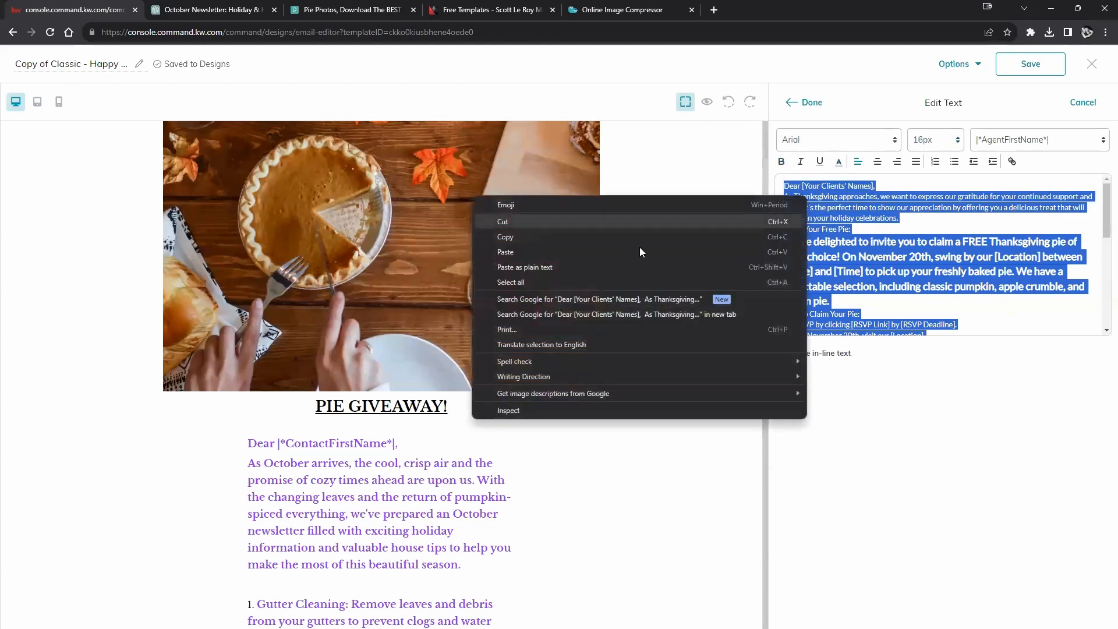
click(628, 252)
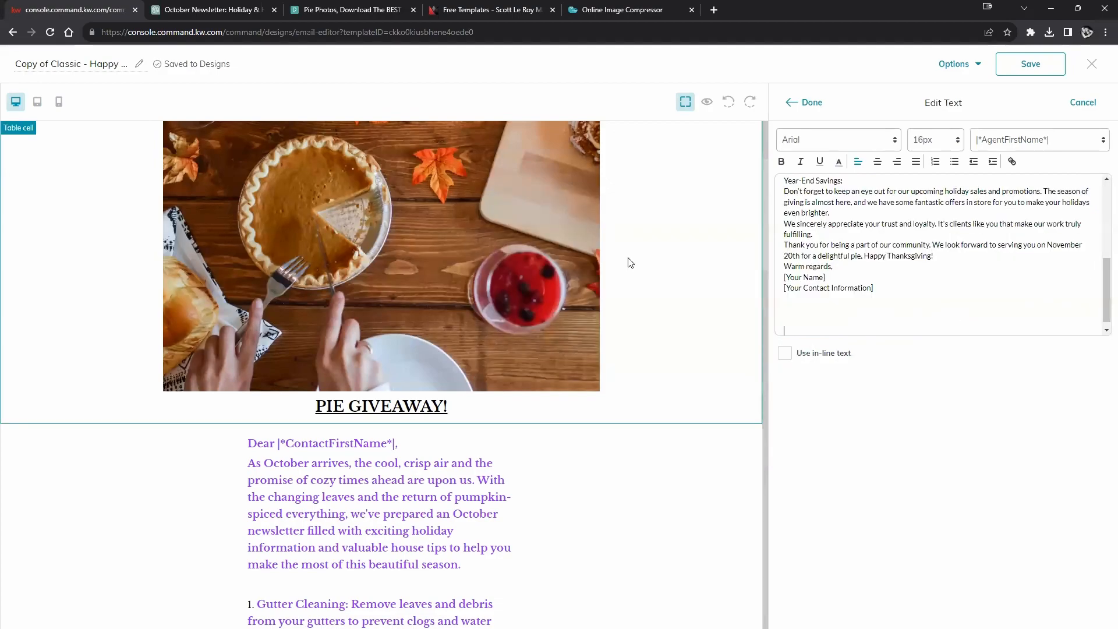
scroll(845, 259, up, 10)
scroll(846, 258, down, 10)
scroll(846, 259, up, 10)
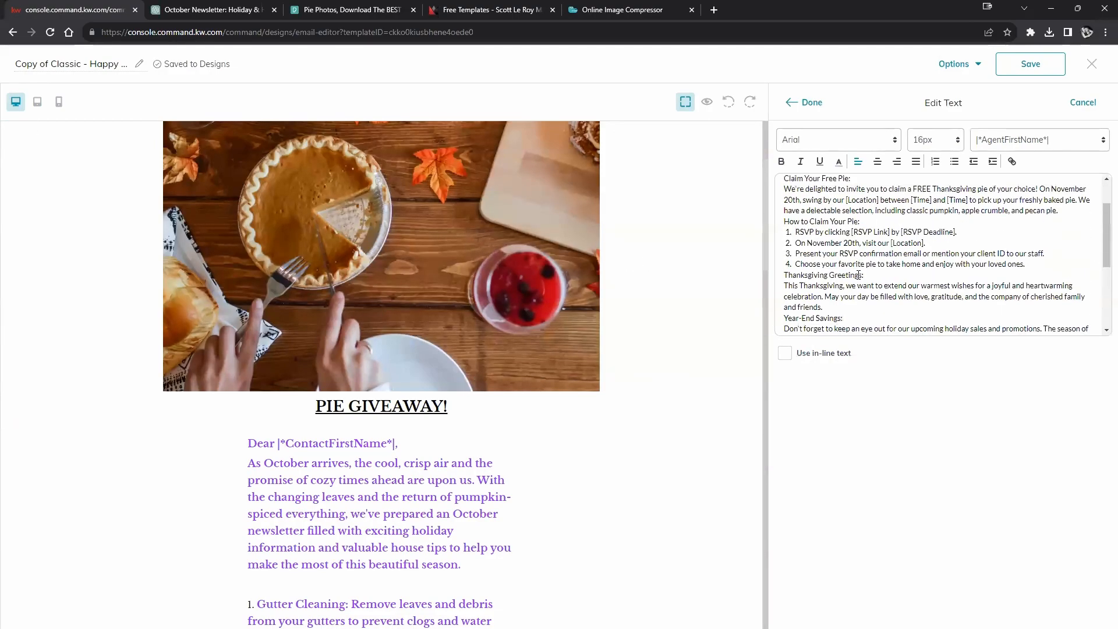
scroll(856, 291, down, 9)
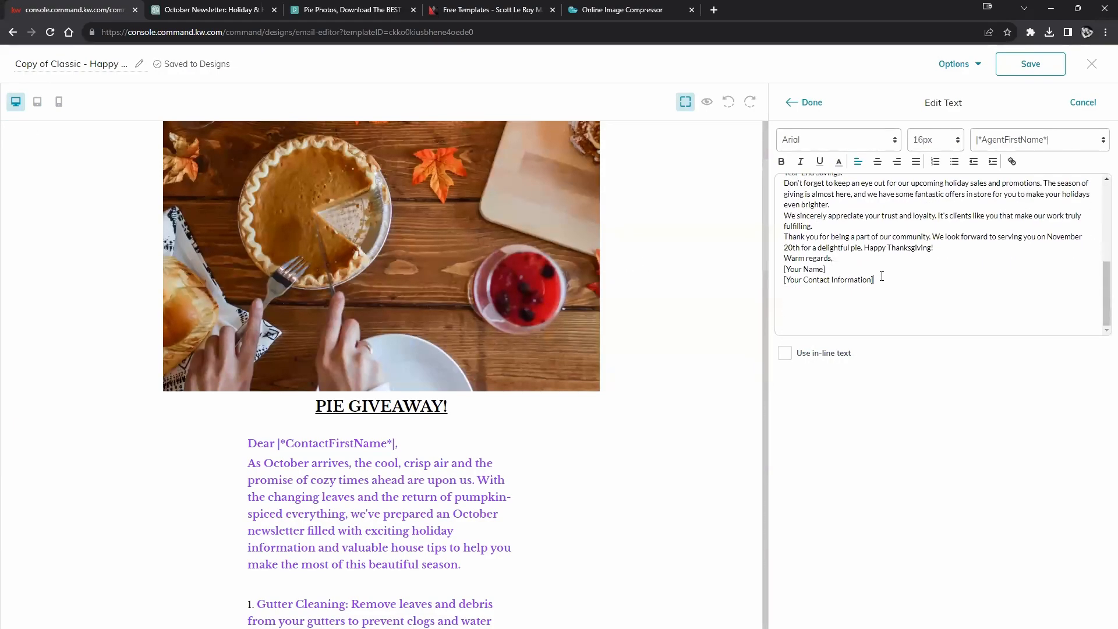
Step: Make the entire newsletter body text bold at 16px and apply the text edits to the email
drag(876, 316, 741, 142)
click(780, 164)
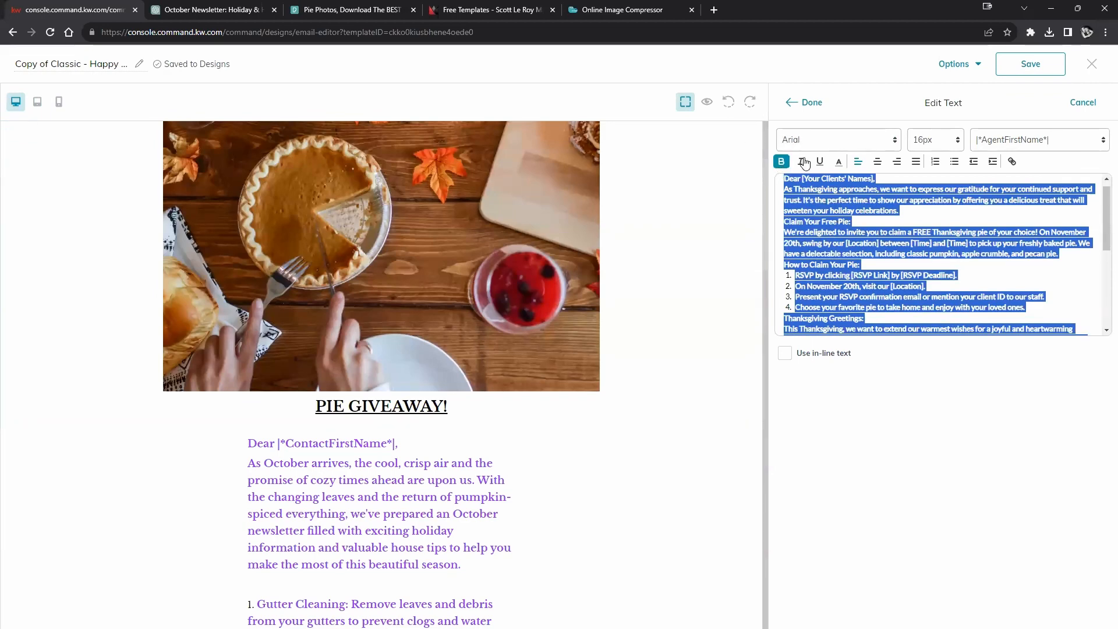
click(945, 143)
click(923, 234)
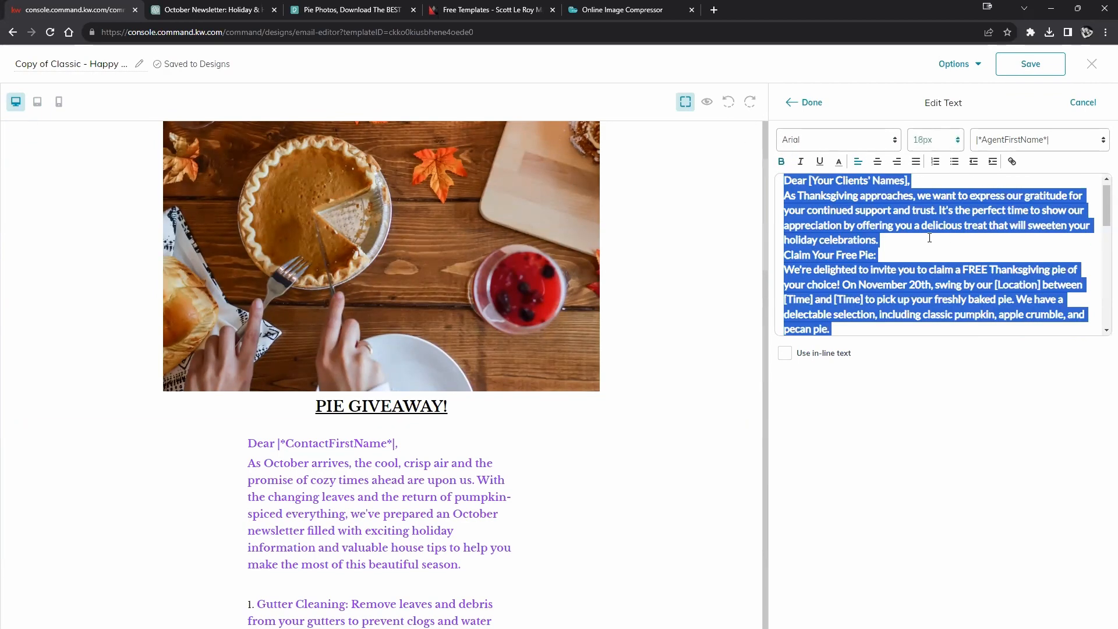
click(934, 143)
click(918, 223)
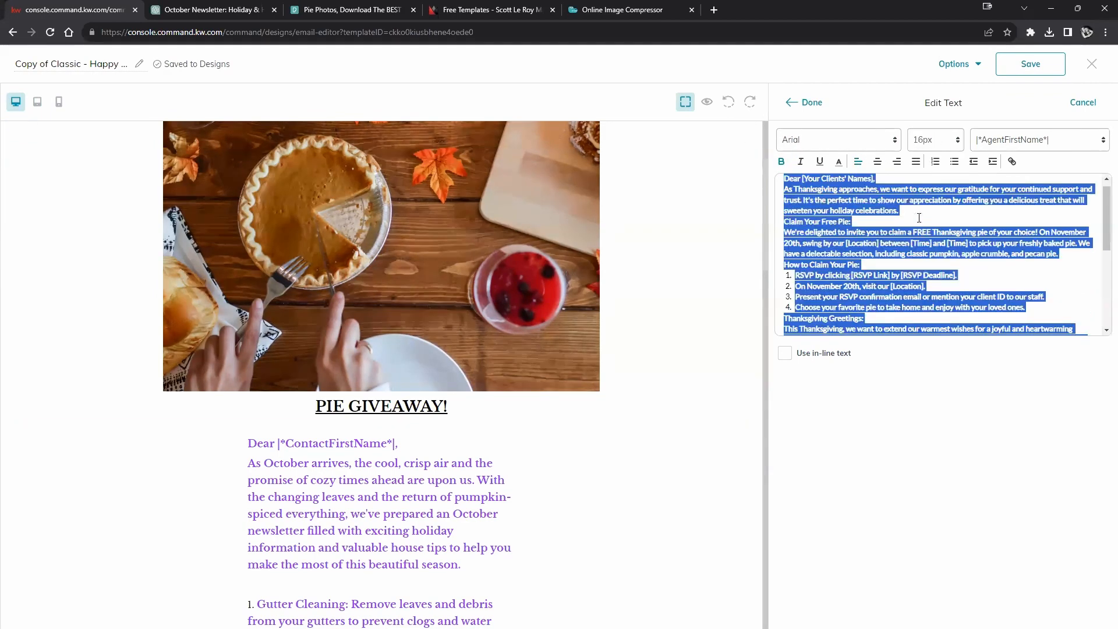
click(810, 103)
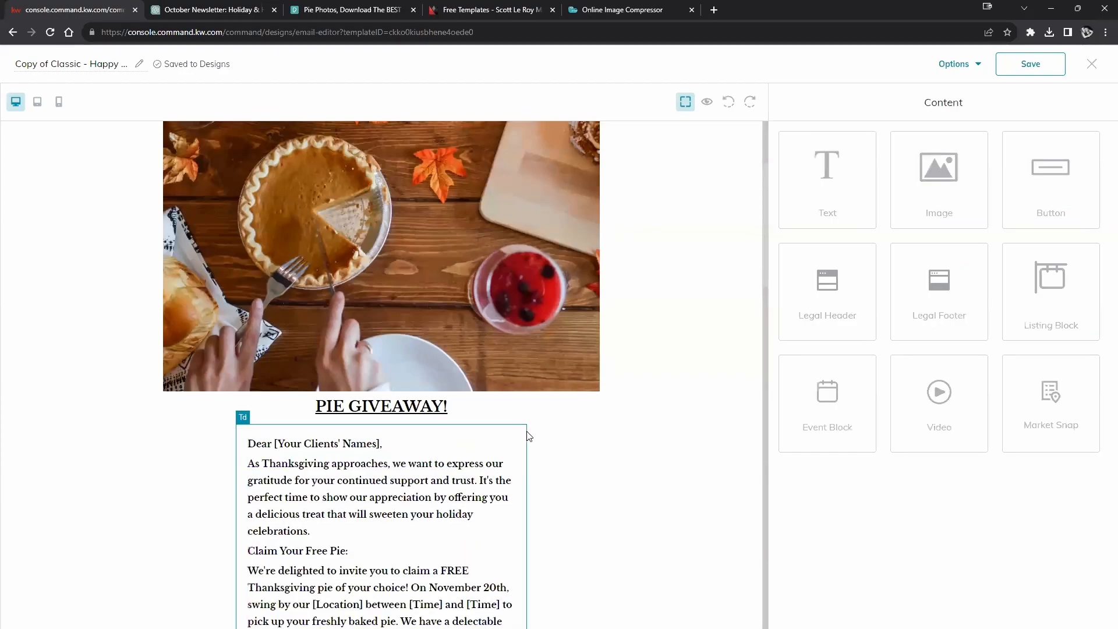
Step: Insert blank lines before the Claim Your Free Pie, How to Claim, Thanksgiving Greetings and Year-End Savings headings and the closing thank-you paragraph
scroll(436, 449, down, 3)
scroll(477, 422, down, 3)
scroll(477, 421, down, 5)
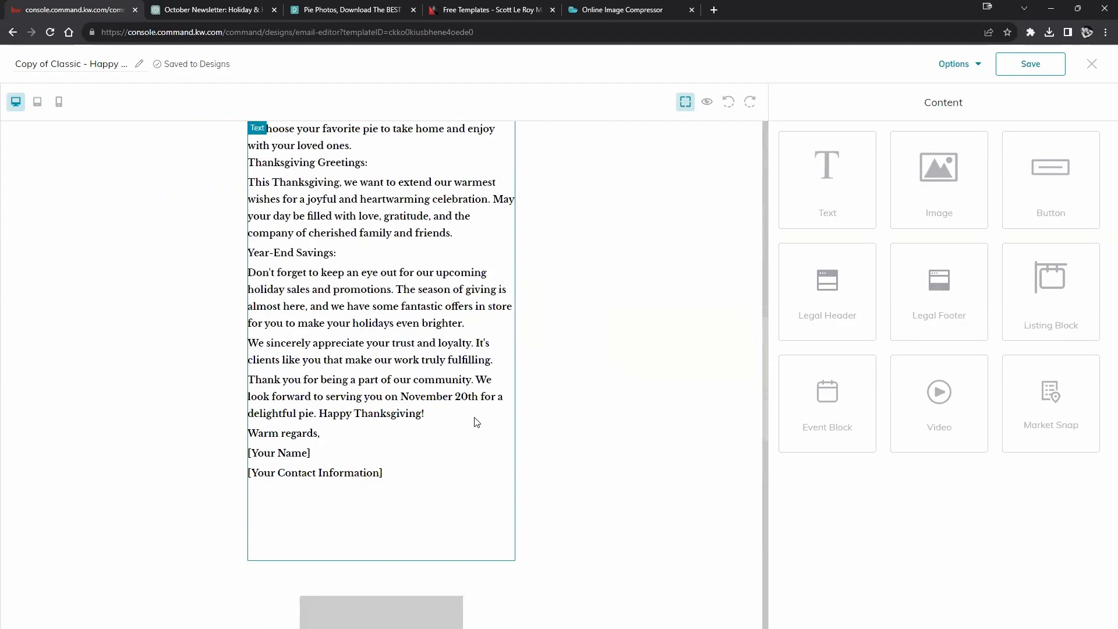
scroll(732, 208, up, 5)
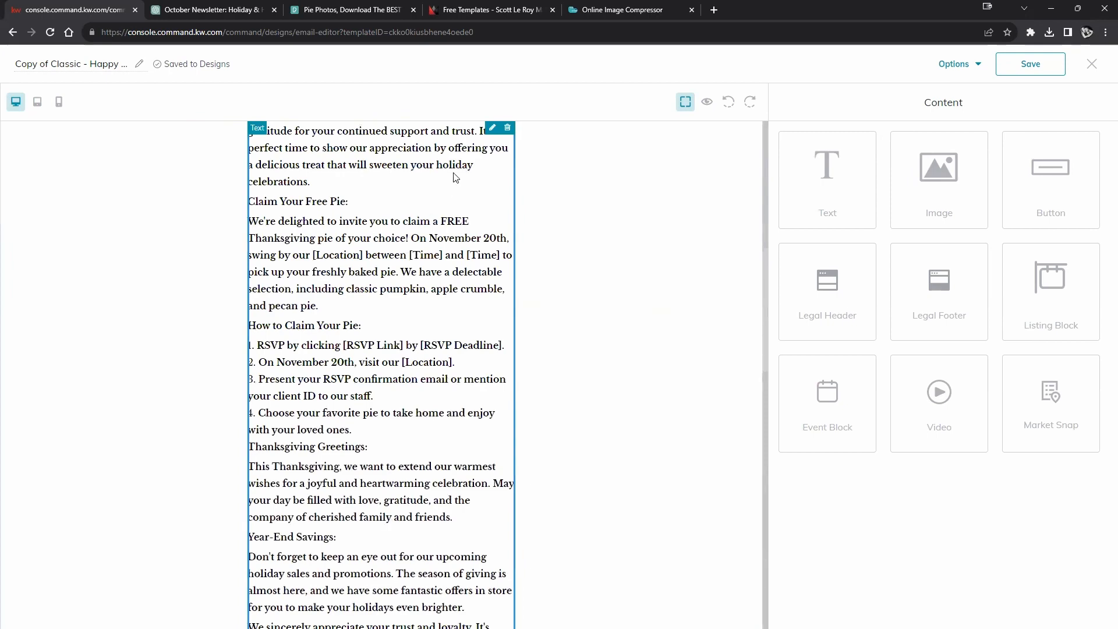
click(499, 126)
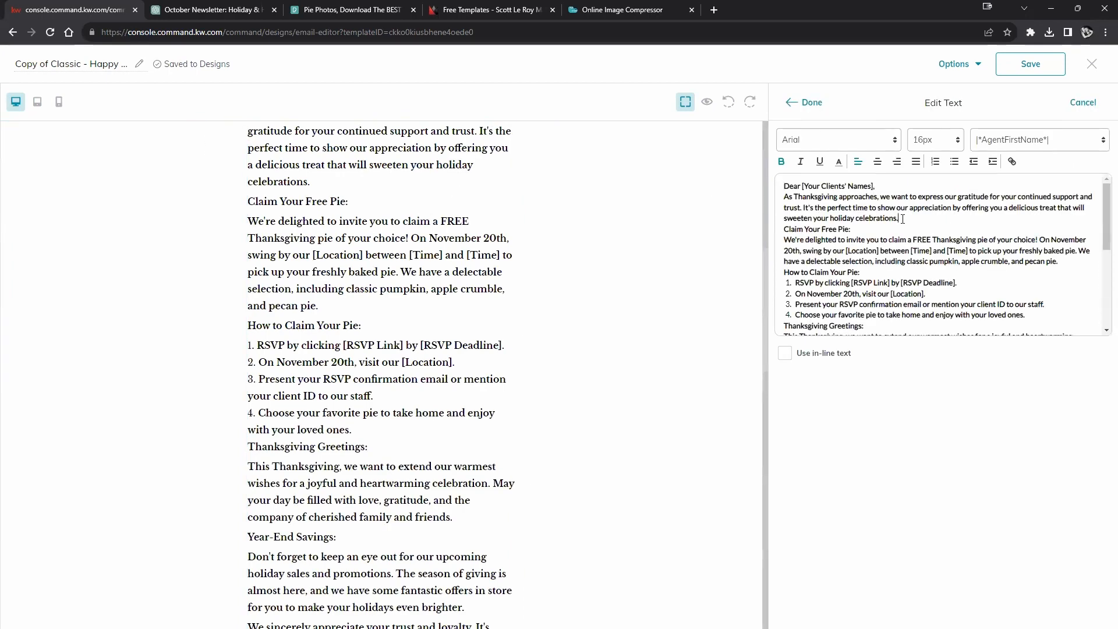
key(Return)
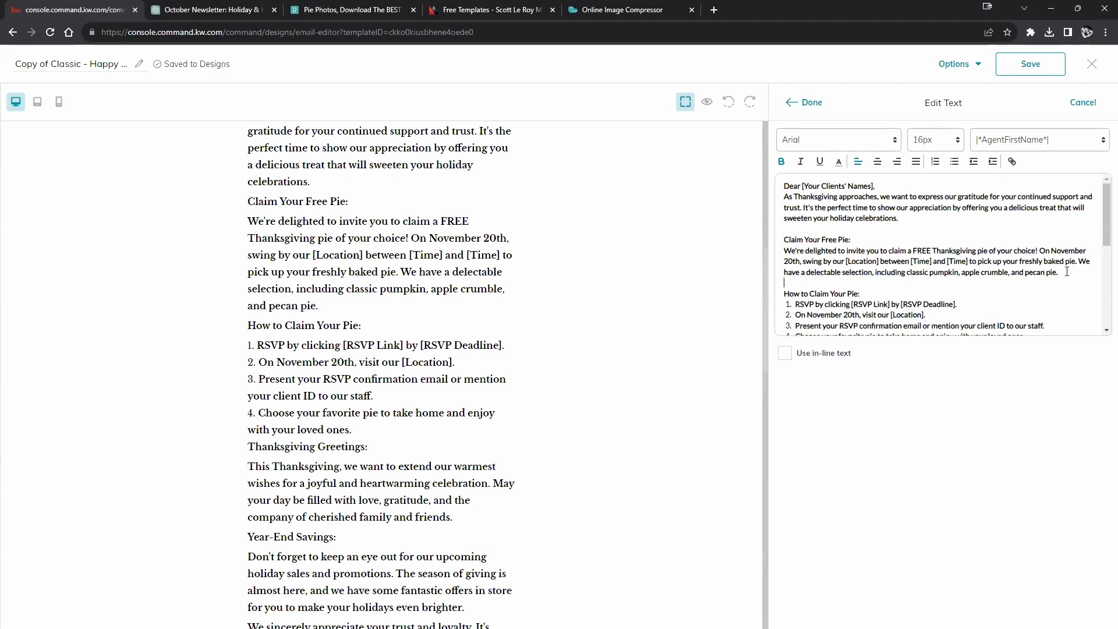
scroll(1063, 266, down, 3)
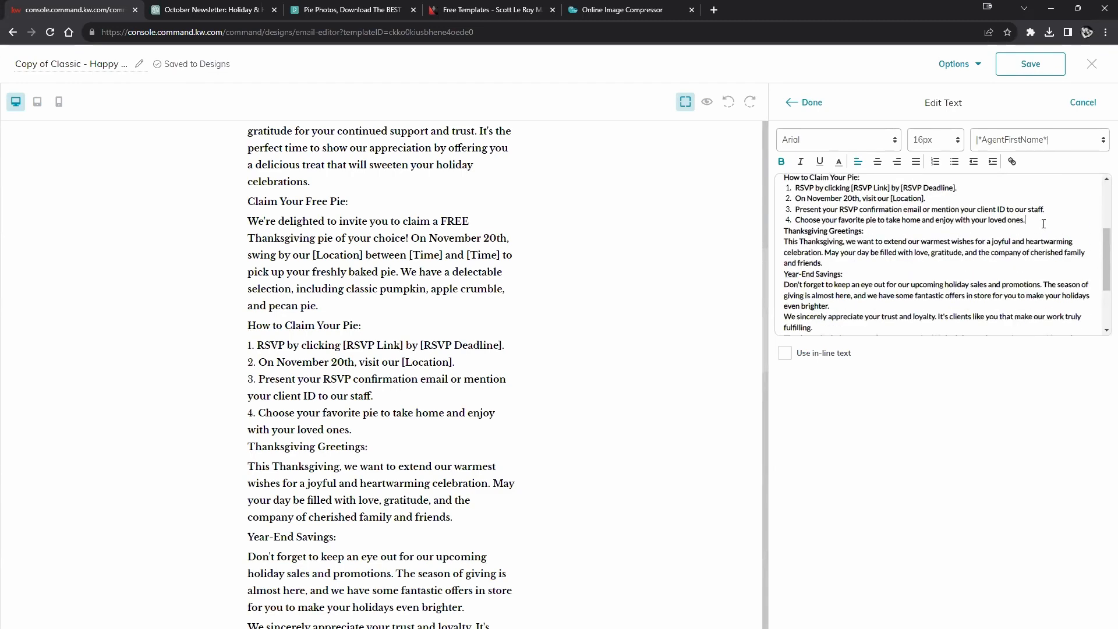
key(Return)
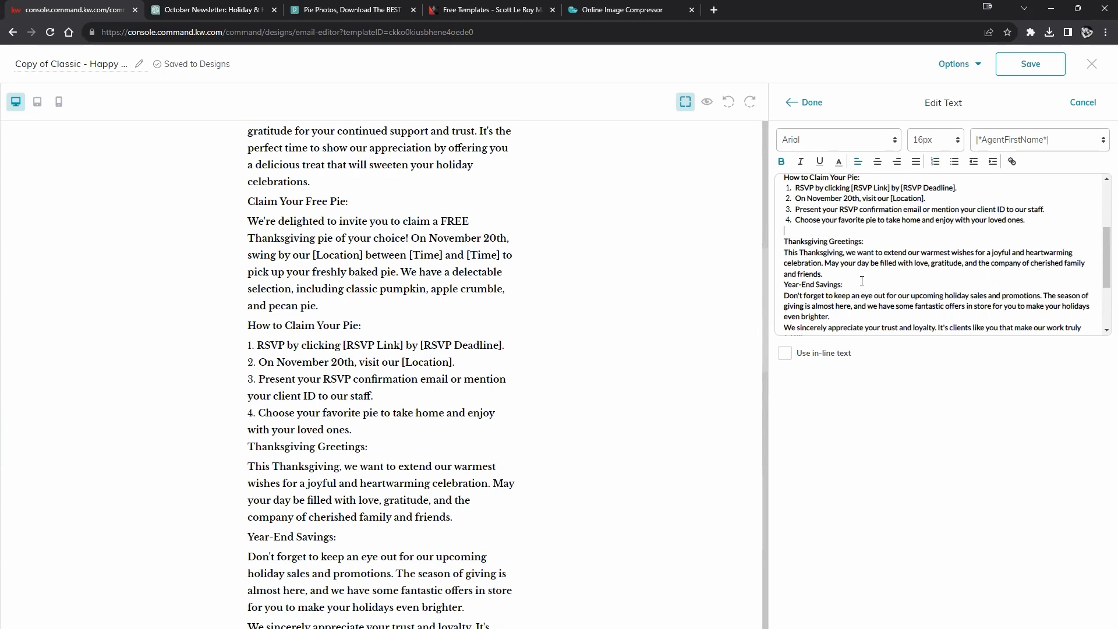
key(Return)
scroll(890, 259, down, 3)
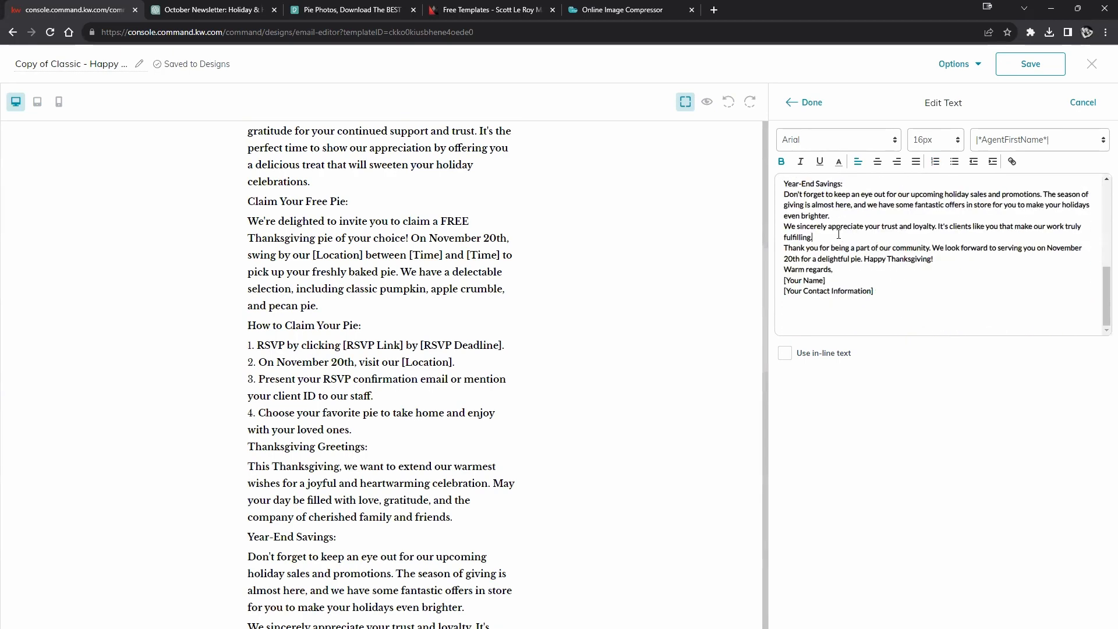
key(Return)
click(810, 103)
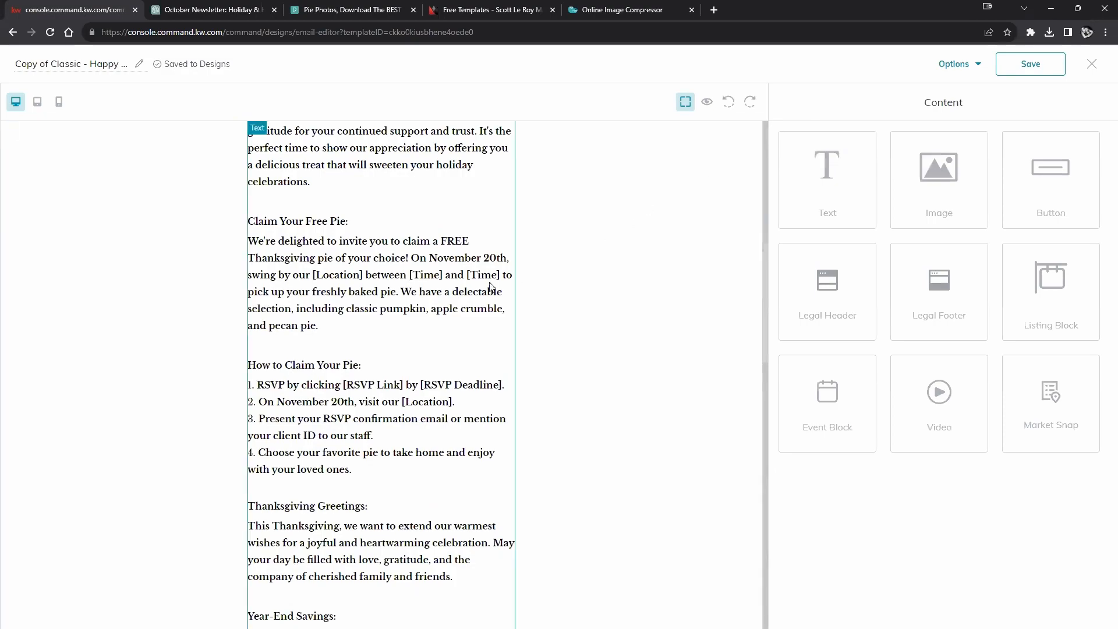
Step: Check the spacing through the whole email and rename the design as "thanksgiving newsletter"
scroll(336, 227, down, 4)
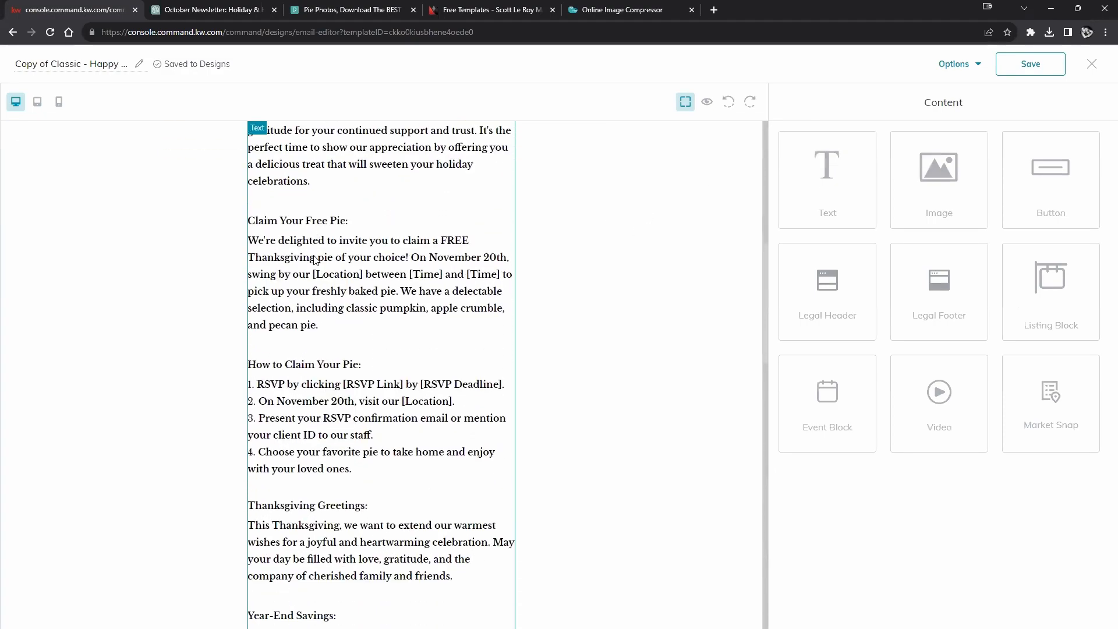
scroll(407, 315, down, 5)
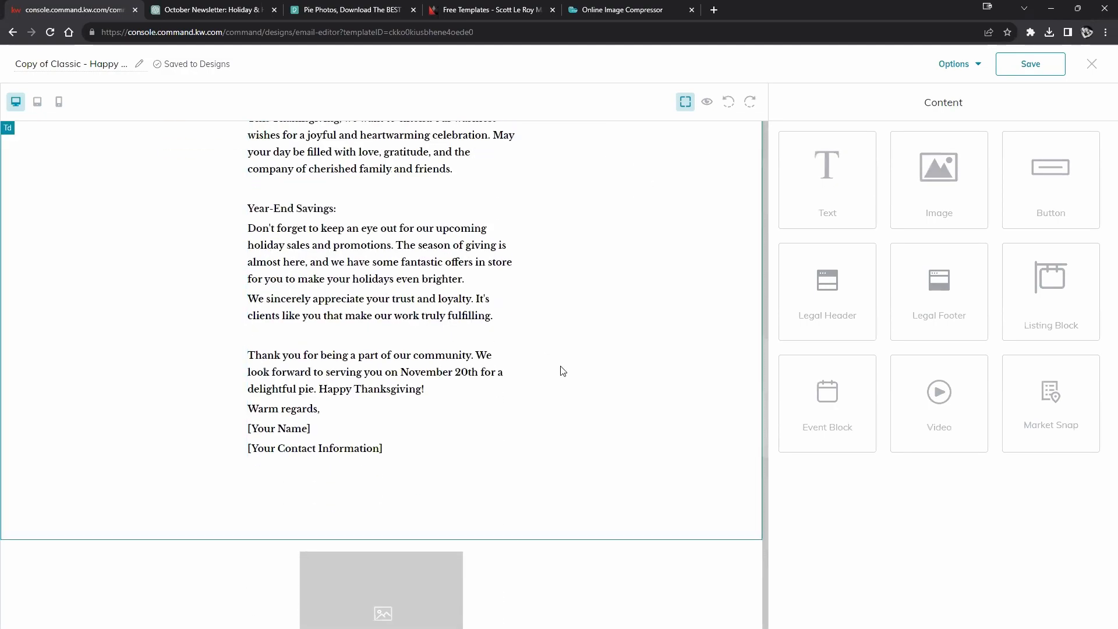
scroll(561, 370, up, 9)
scroll(592, 390, up, 7)
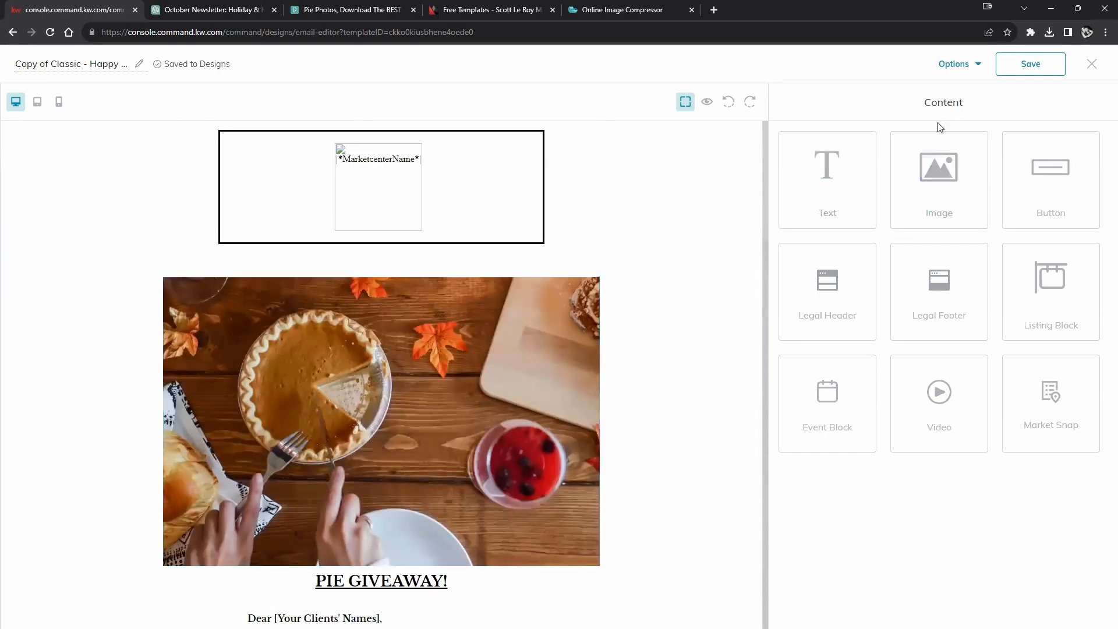
click(89, 69)
text(than)
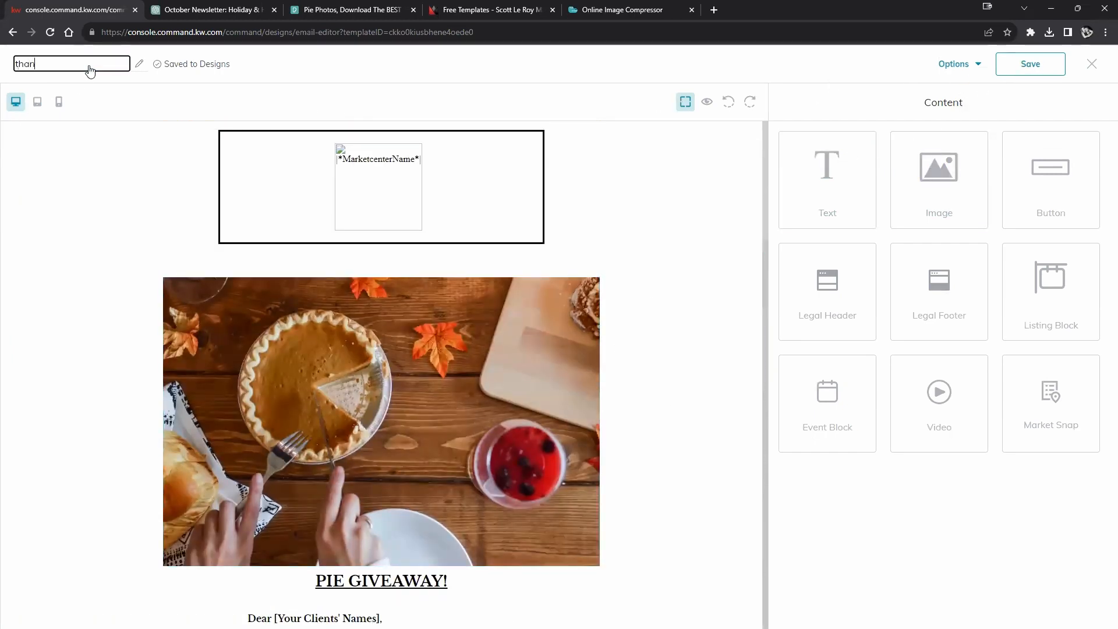
text(ksgoiving newsletter)
right_click(47, 69)
click(87, 73)
key(Return)
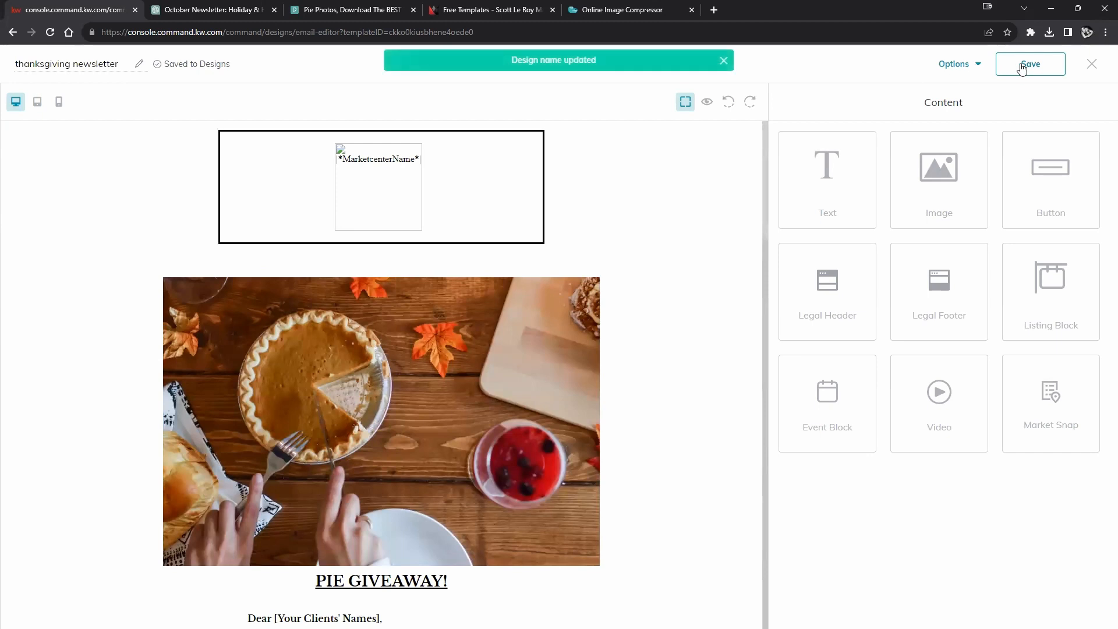
Step: Save the Thanksgiving design and exit the email editor, keeping the changes
click(1022, 68)
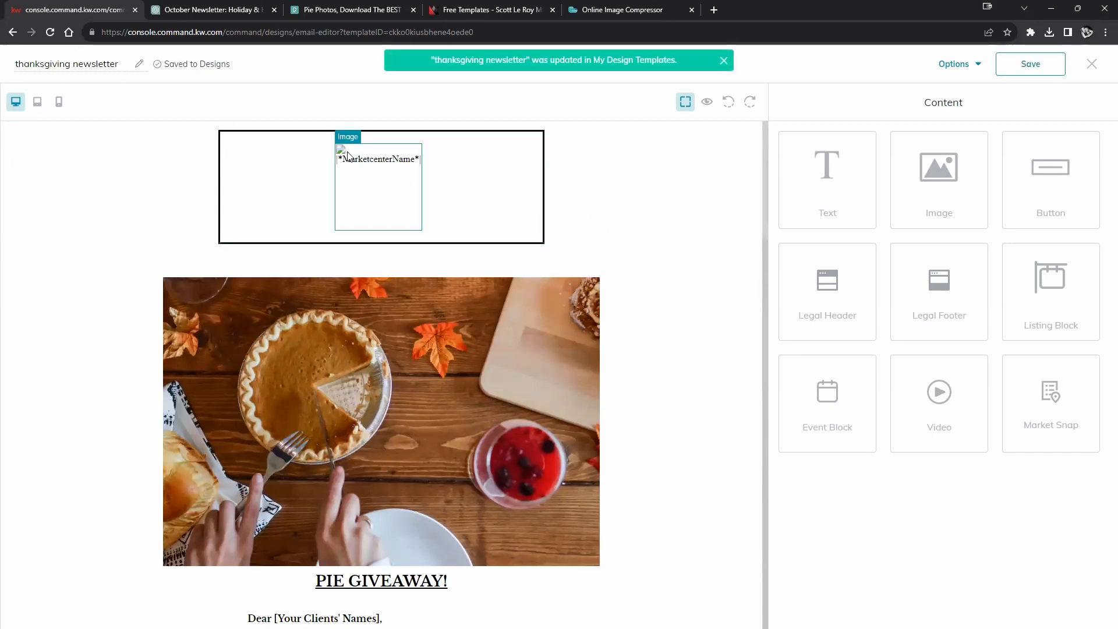
click(1024, 69)
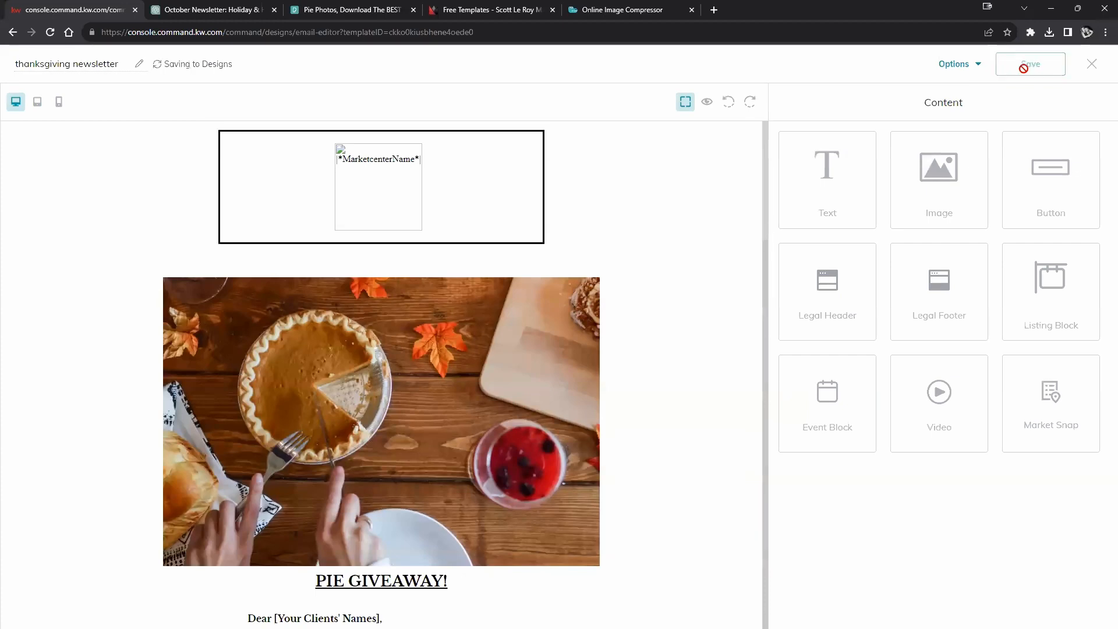
click(1092, 65)
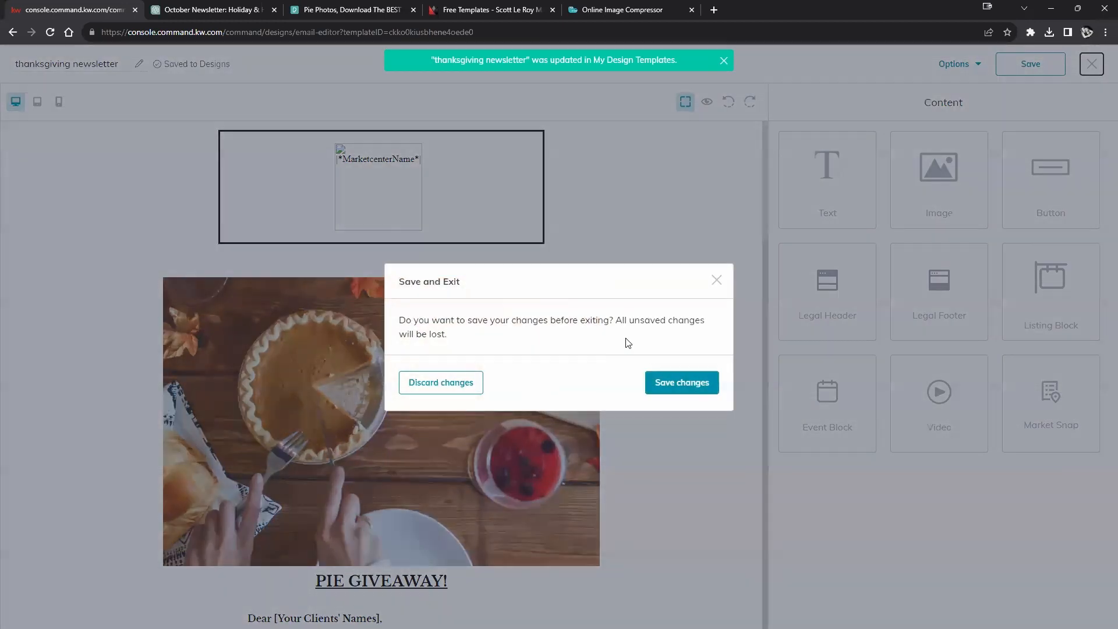
click(670, 383)
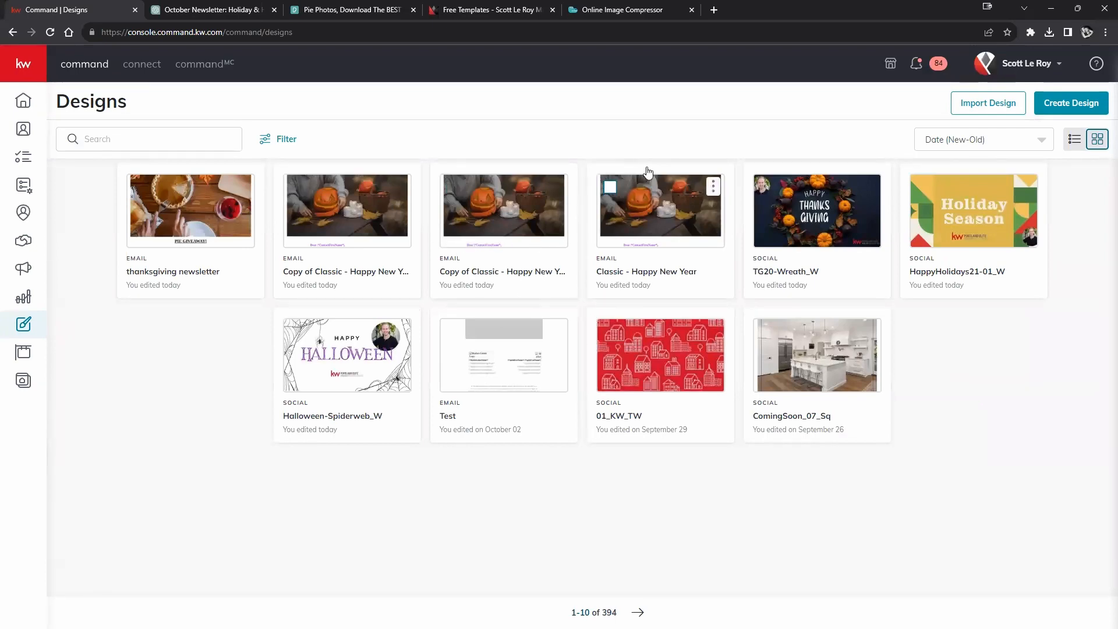
Step: Open the newest "Copy of Classic - Happy New Year" email design, then switch to Pexels and search for "christmas" photos
click(394, 215)
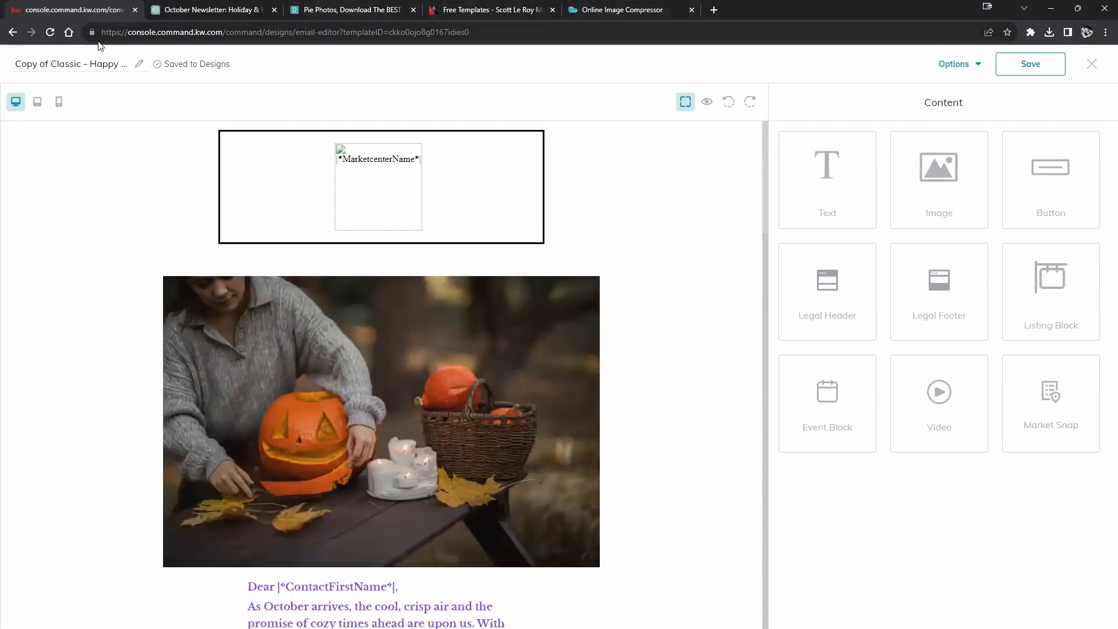
click(331, 7)
click(878, 213)
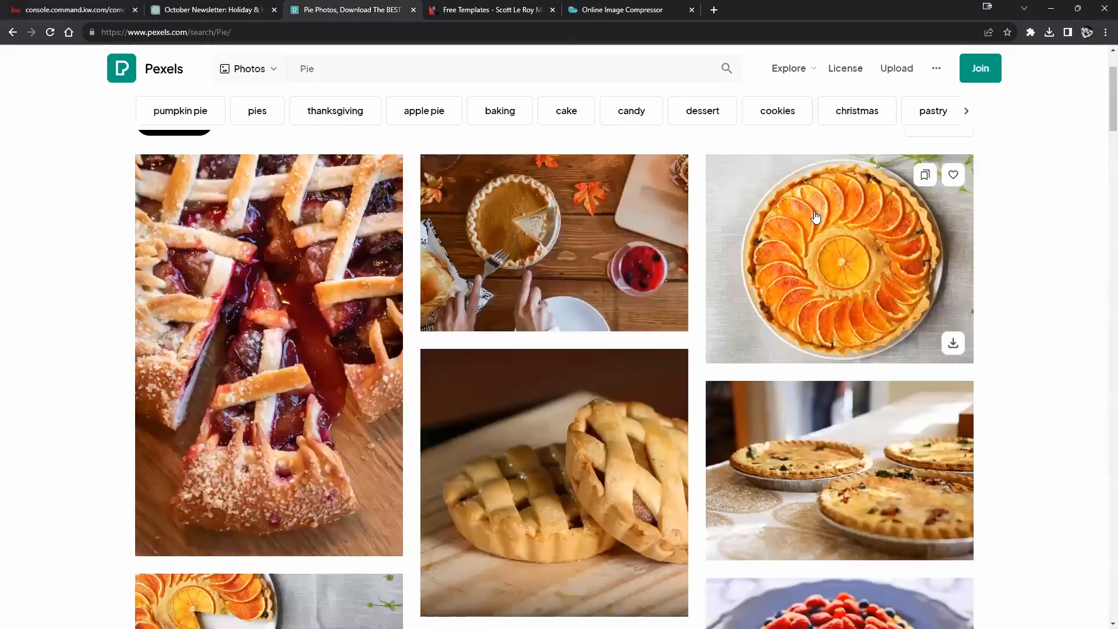
scroll(465, 273, up, 2)
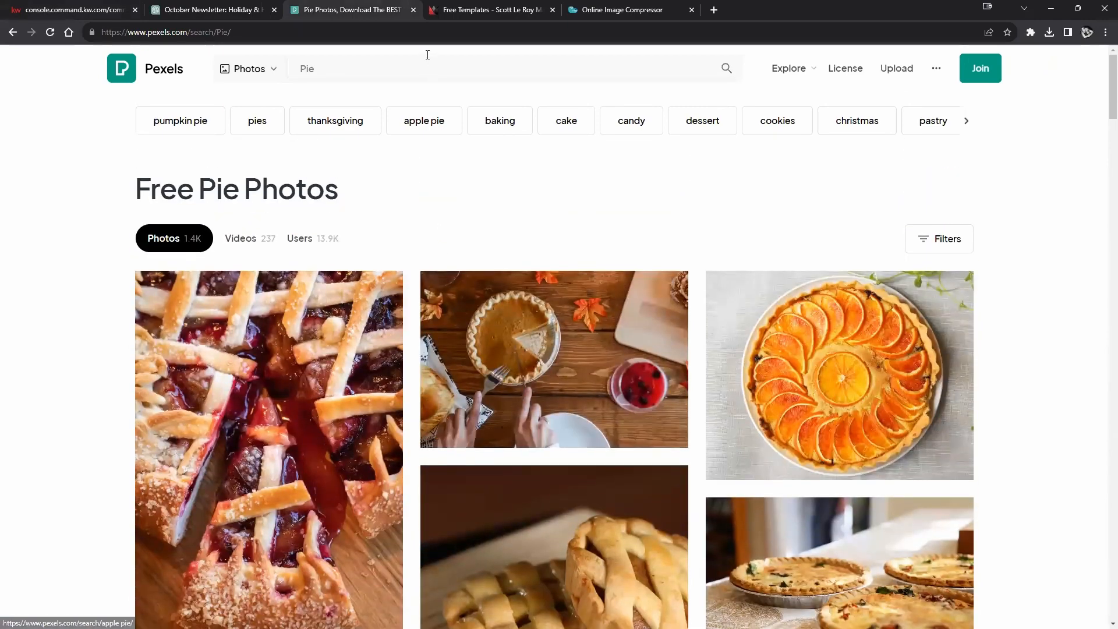
click(371, 66)
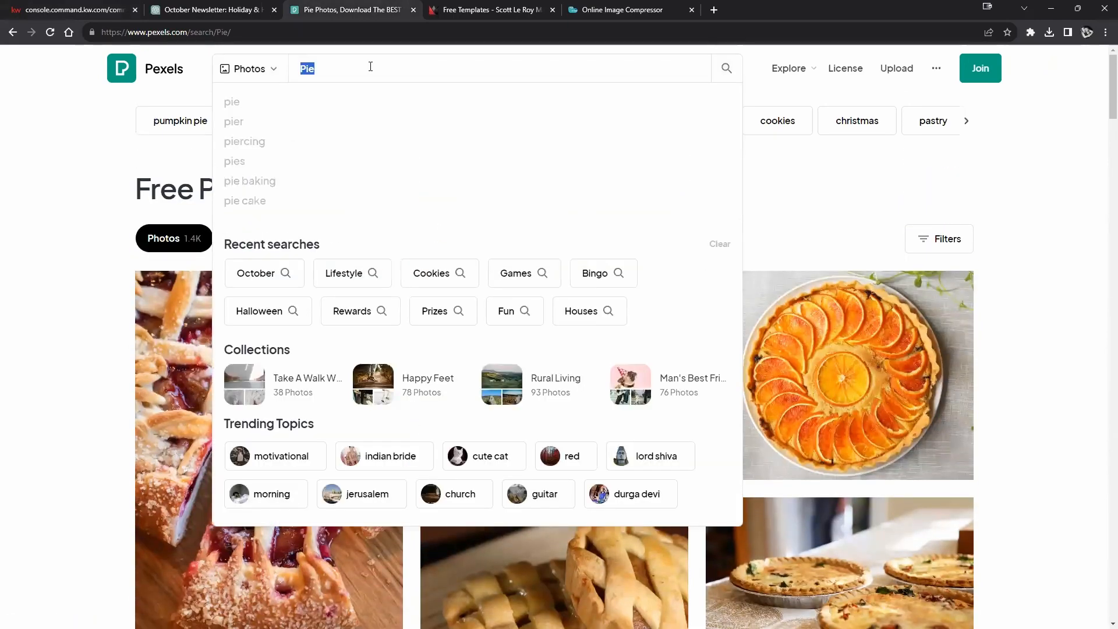
text(christmas)
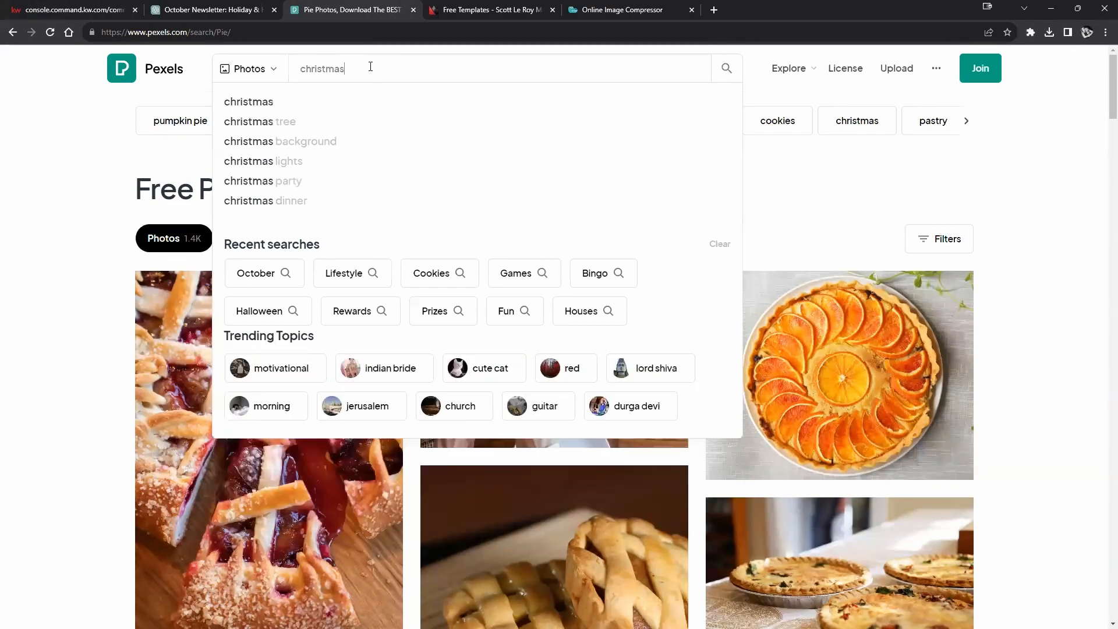
key(Return)
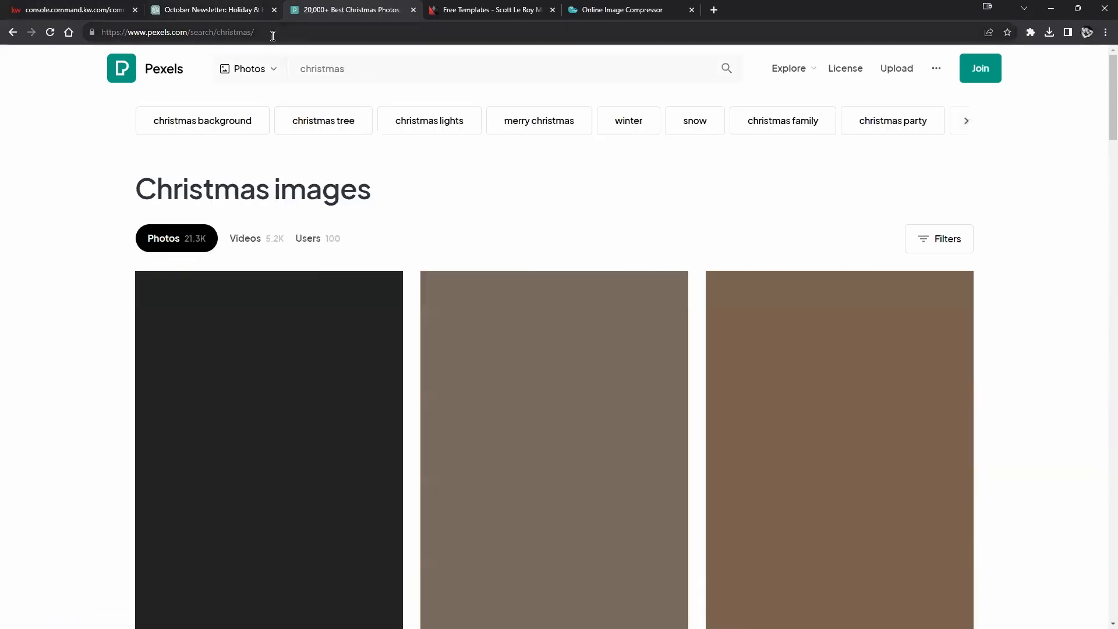
Step: Download the photo of a gingerbread house beside a lit candle to the Desktop and return to the KW Command email editor
scroll(678, 122, down, 3)
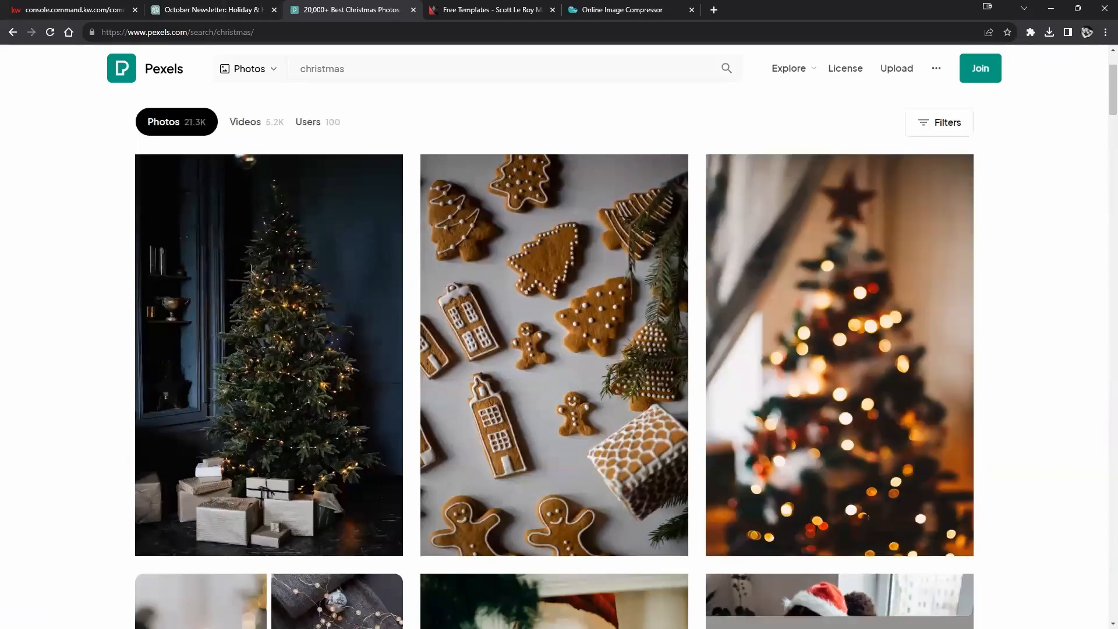
scroll(1014, 297, up, 1)
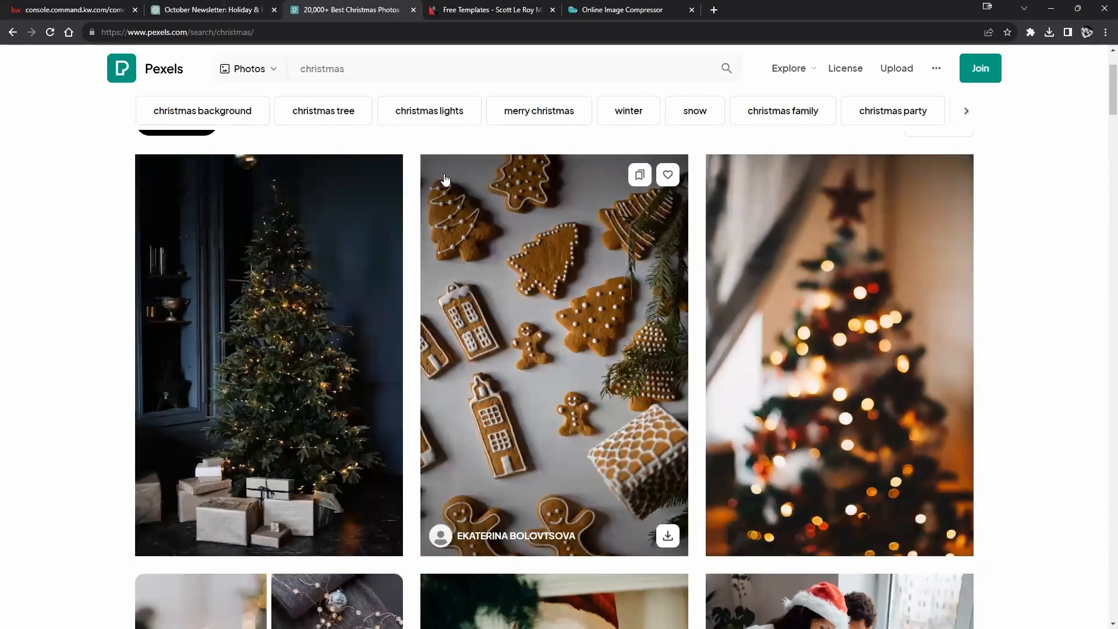
scroll(880, 422, down, 7)
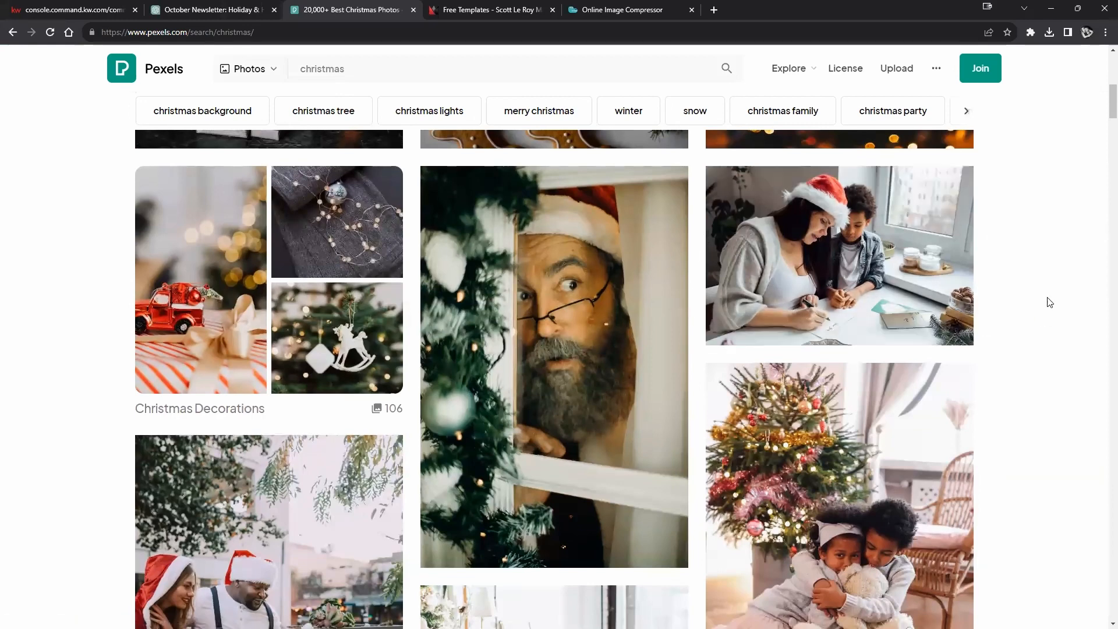
click(49, 16)
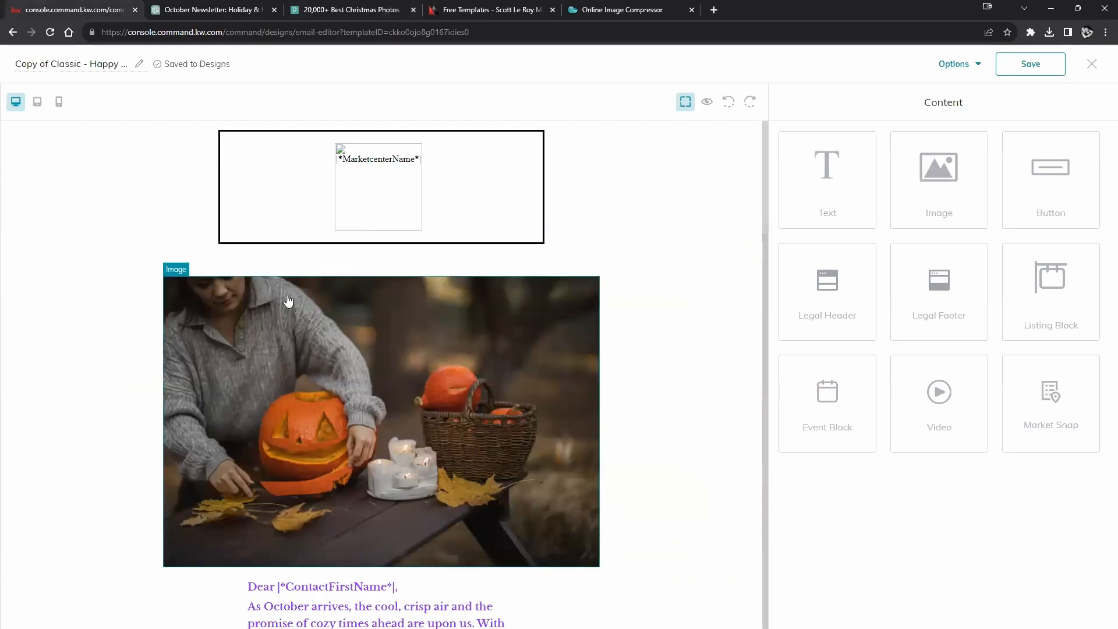
click(318, 11)
scroll(908, 334, down, 5)
scroll(699, 298, down, 5)
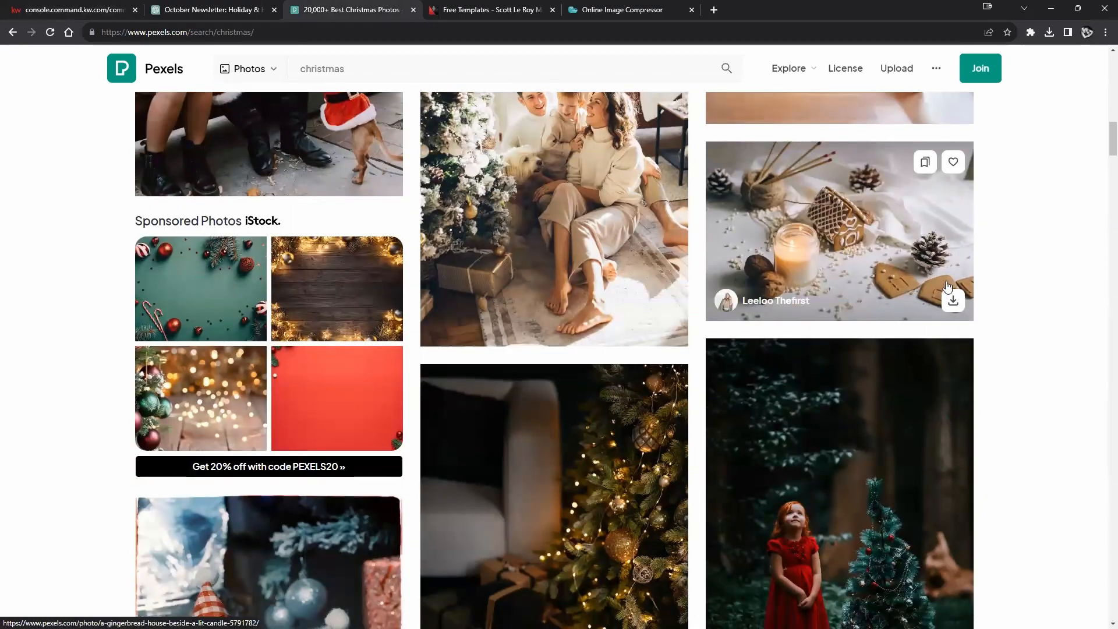
click(953, 301)
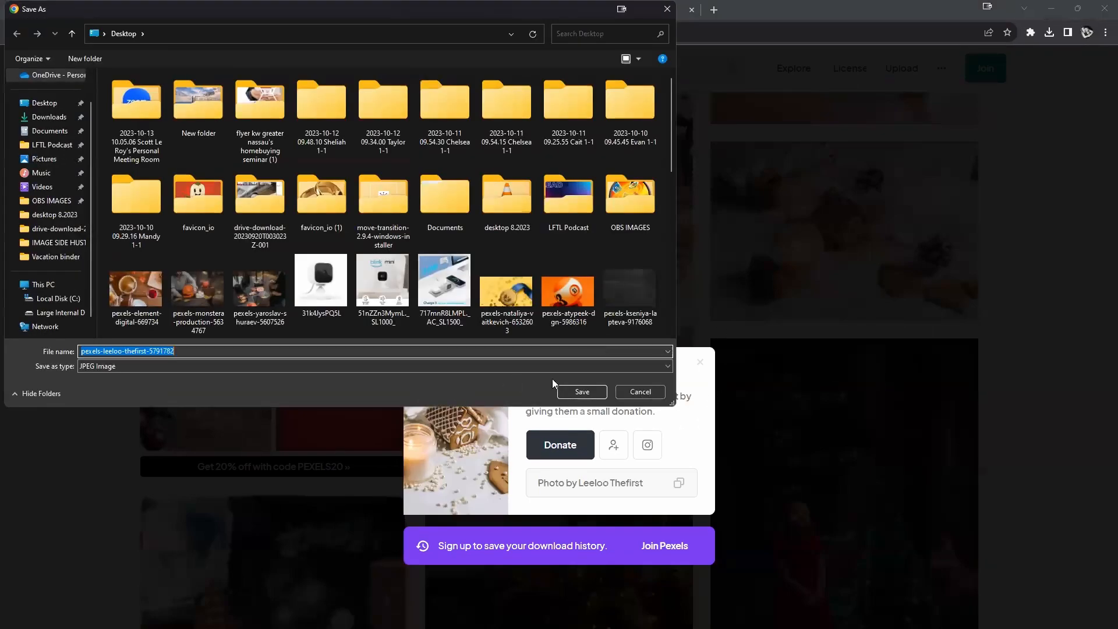
click(579, 392)
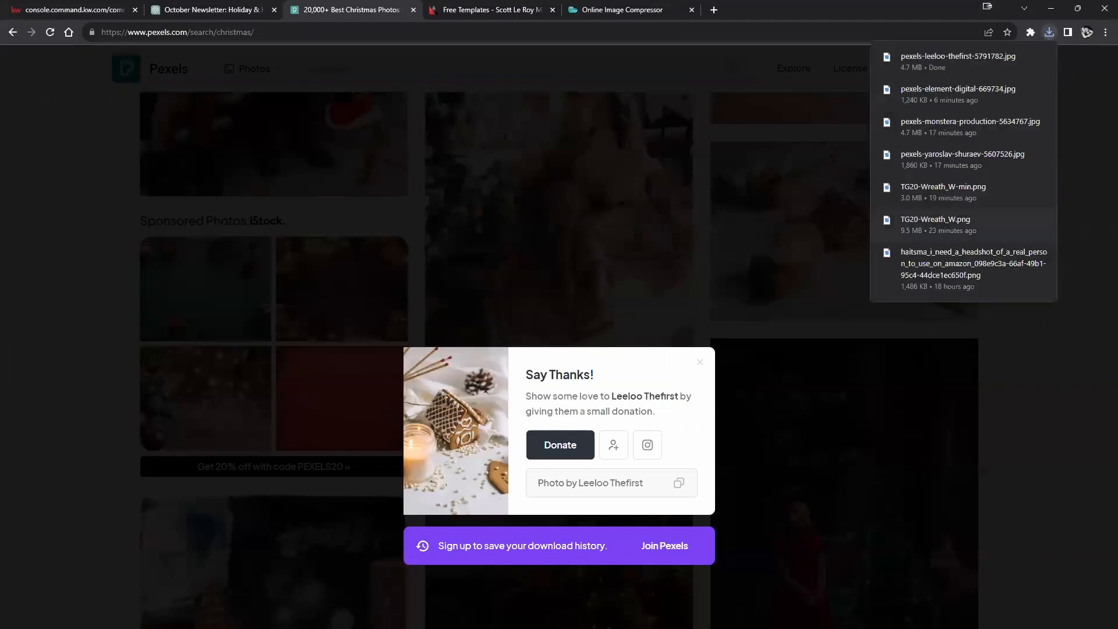
click(69, 10)
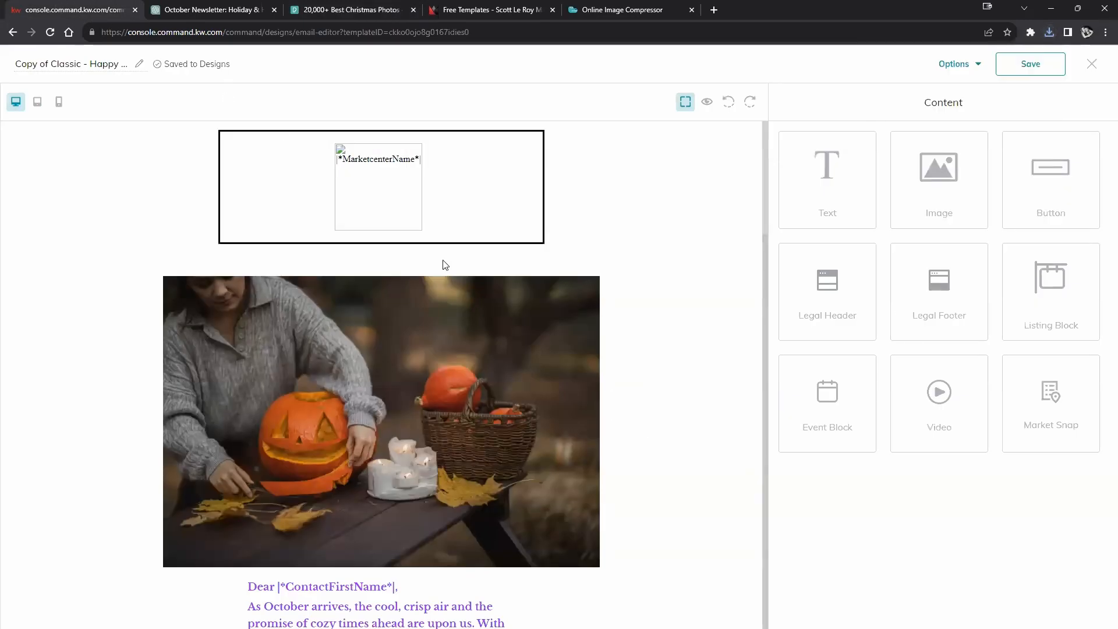
Step: Start replacing the pumpkin-carving photo and upload the downloaded gingerbread house and candle photo to the email's images
click(524, 362)
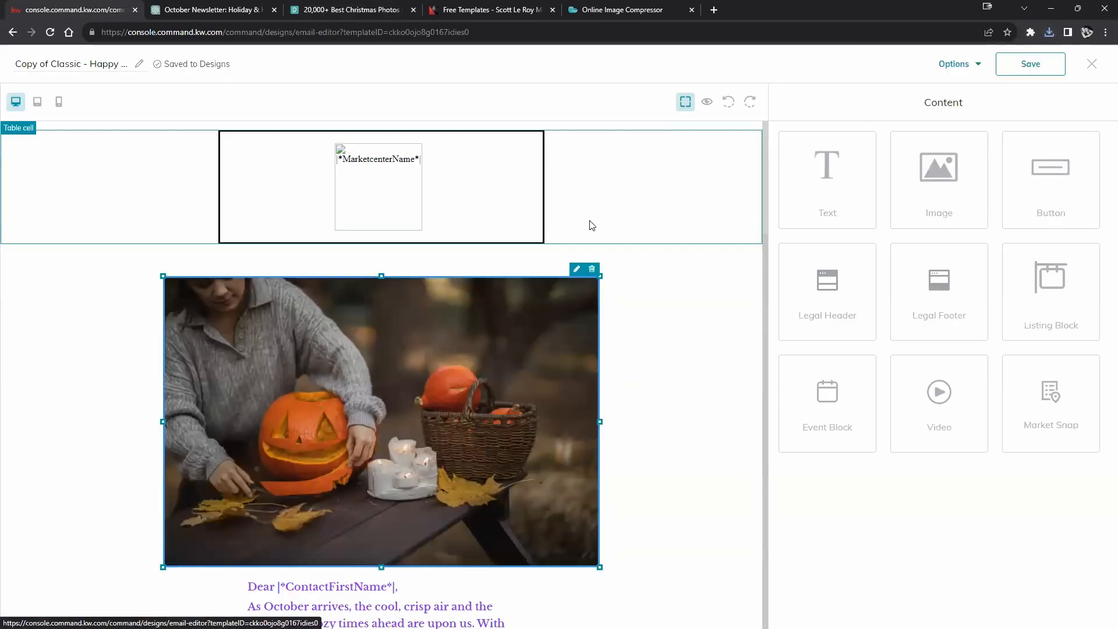
click(579, 274)
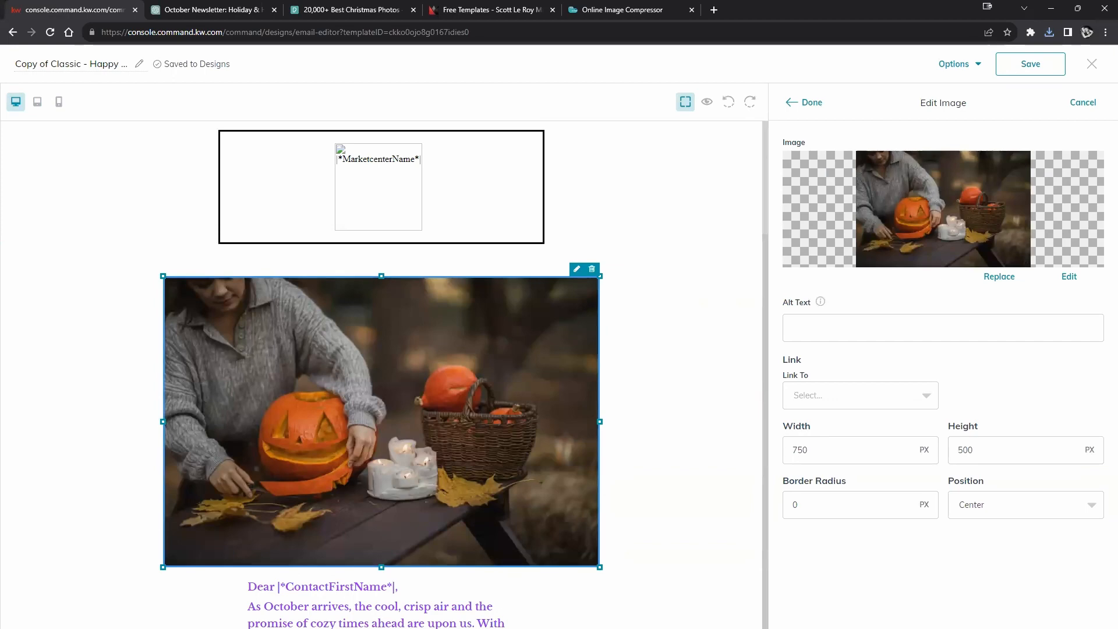
scroll(287, 534, down, 2)
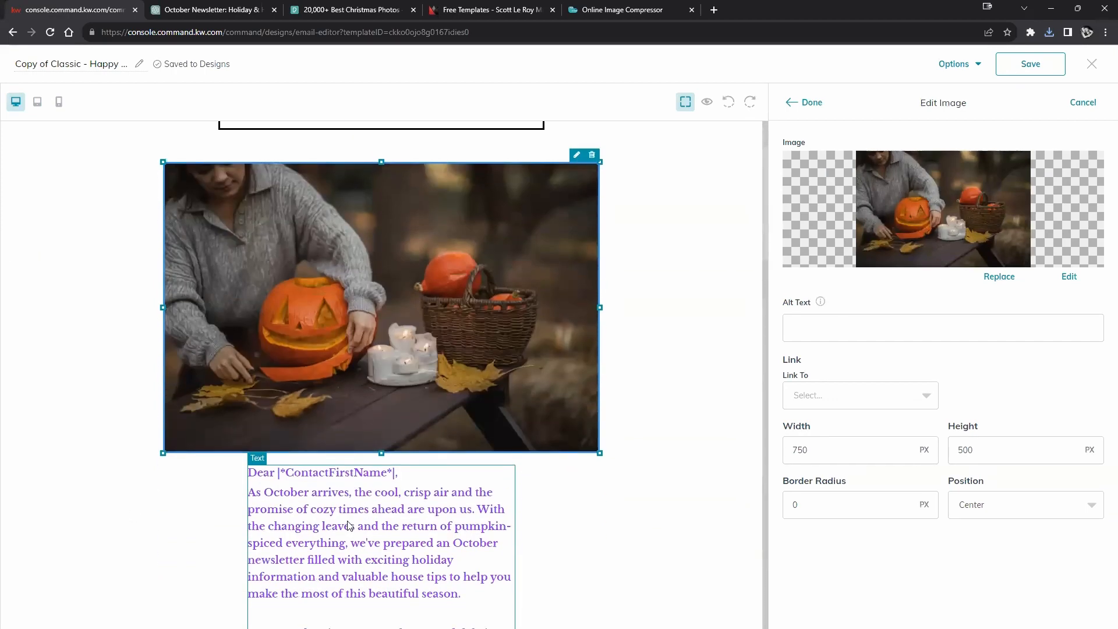
scroll(503, 395, up, 1)
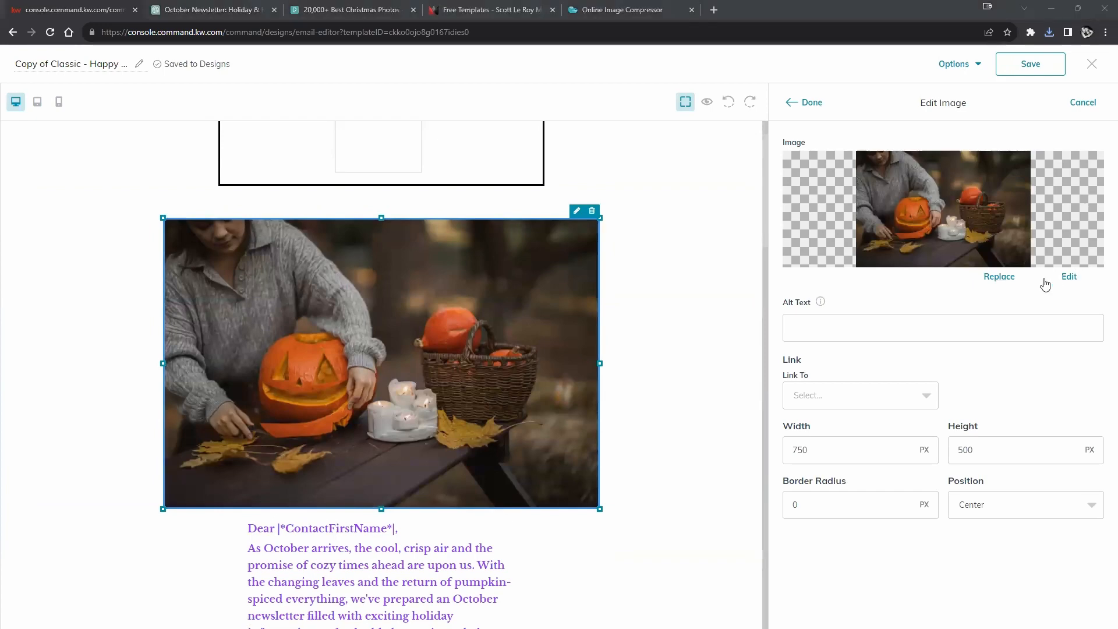
click(1002, 279)
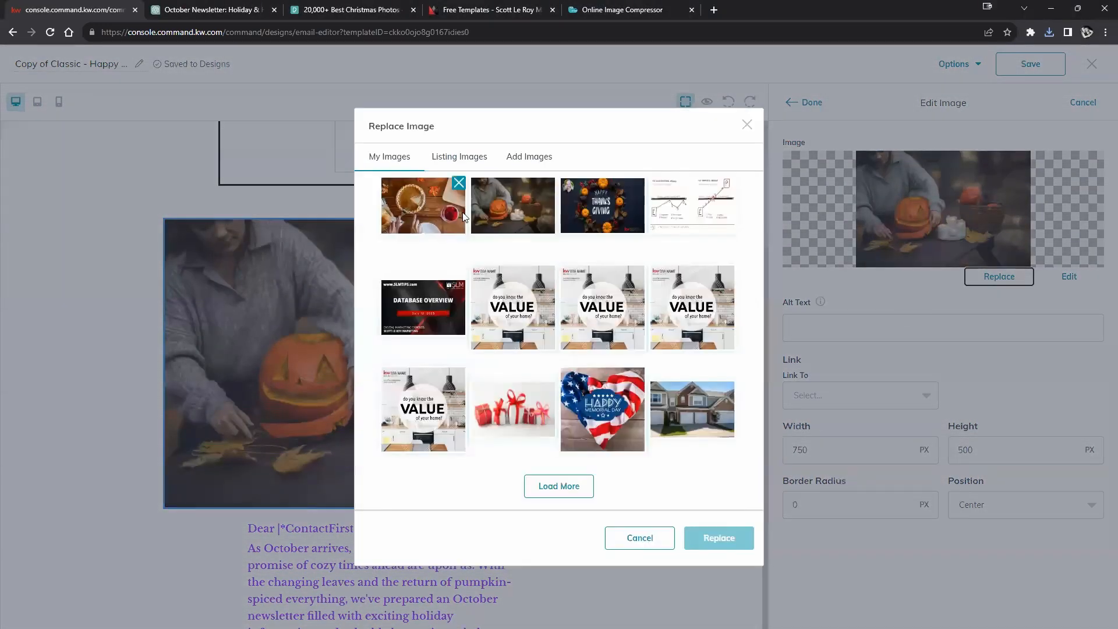
click(524, 160)
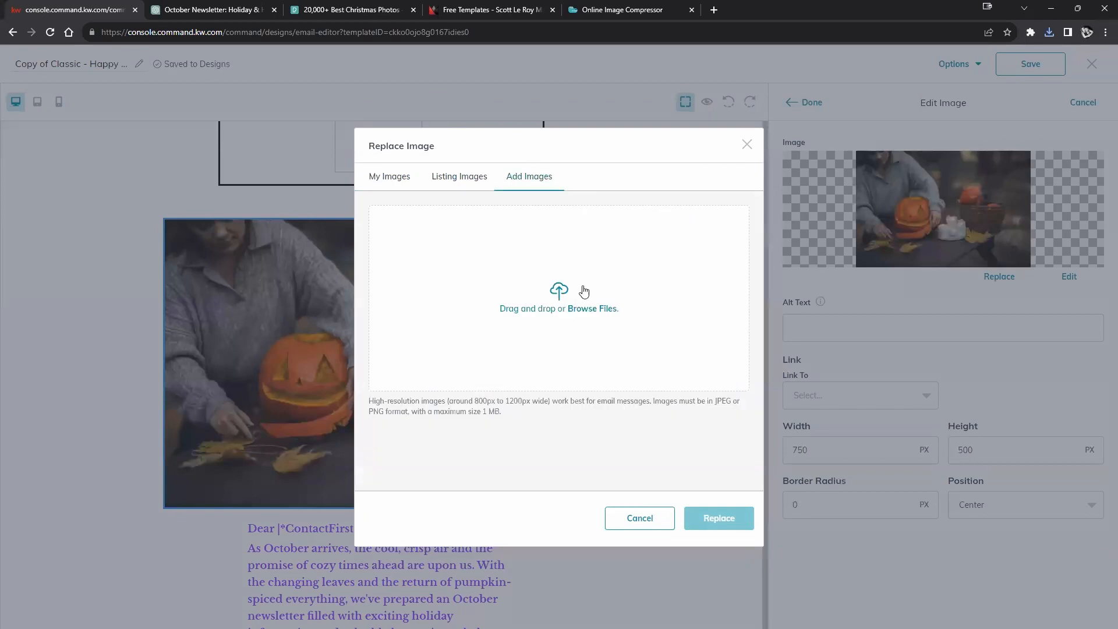
click(582, 317)
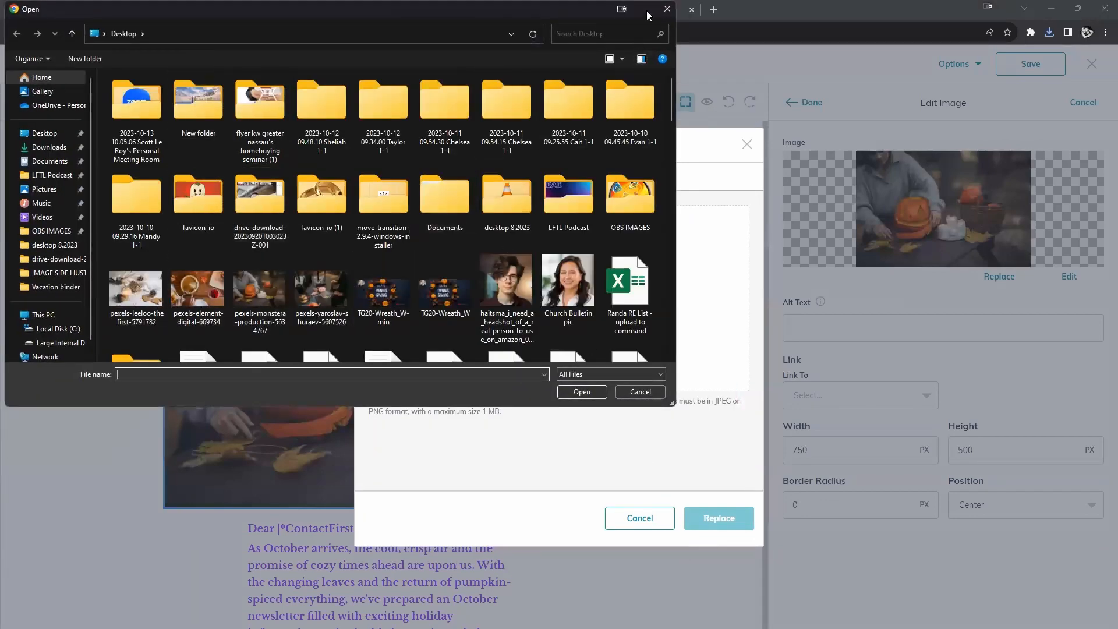
click(667, 9)
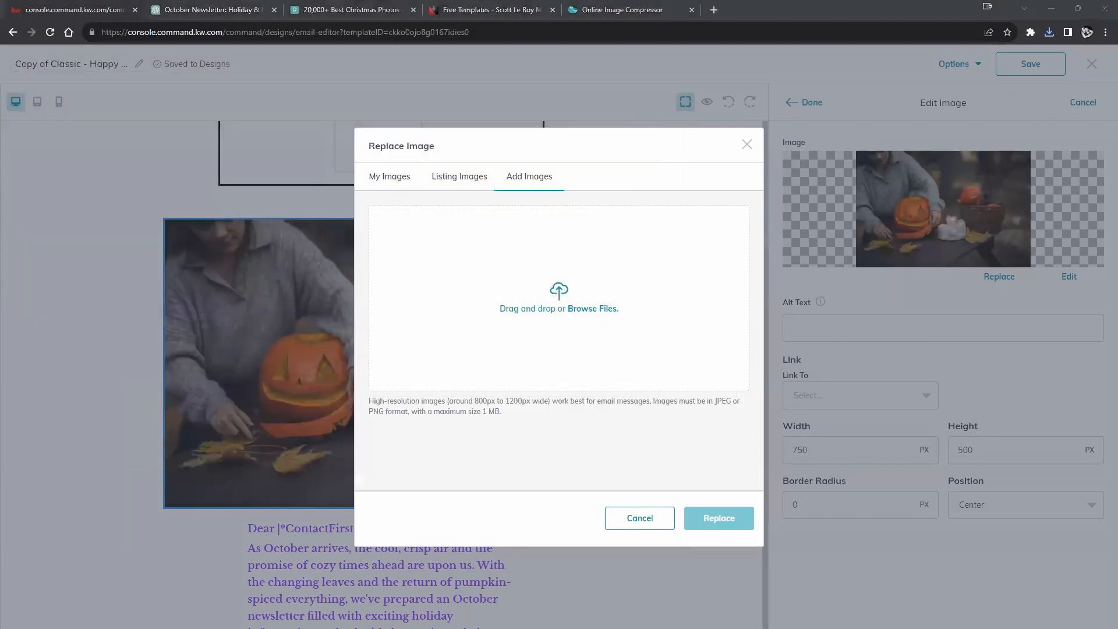
drag(1117, 332, 553, 306)
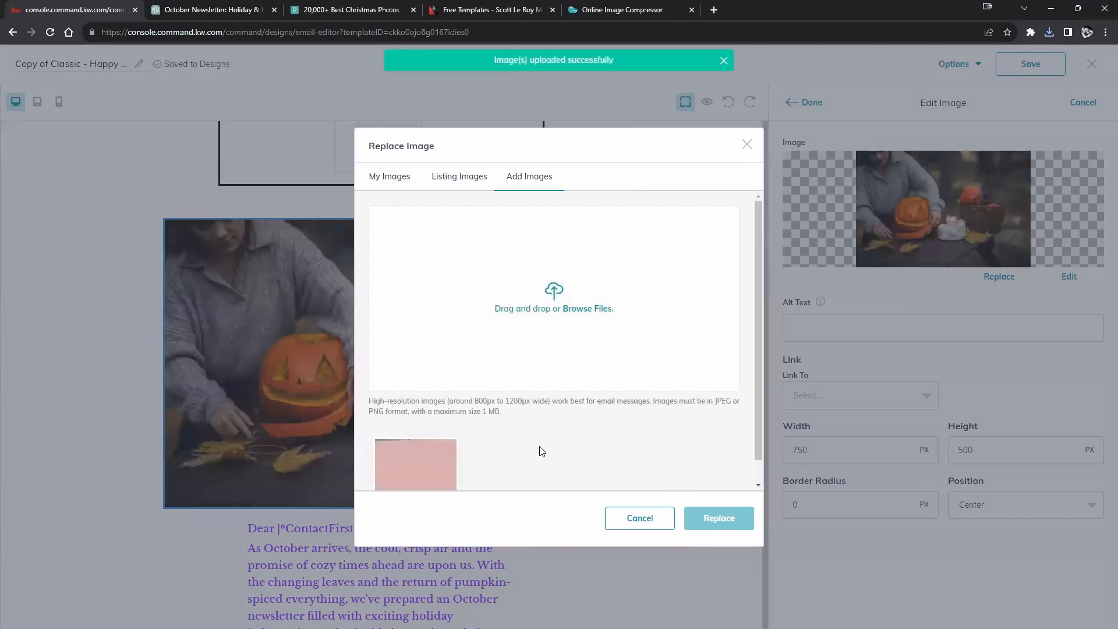
Step: Use the uploaded gingerbread house photo as the replacement image and finish the image edit
click(423, 464)
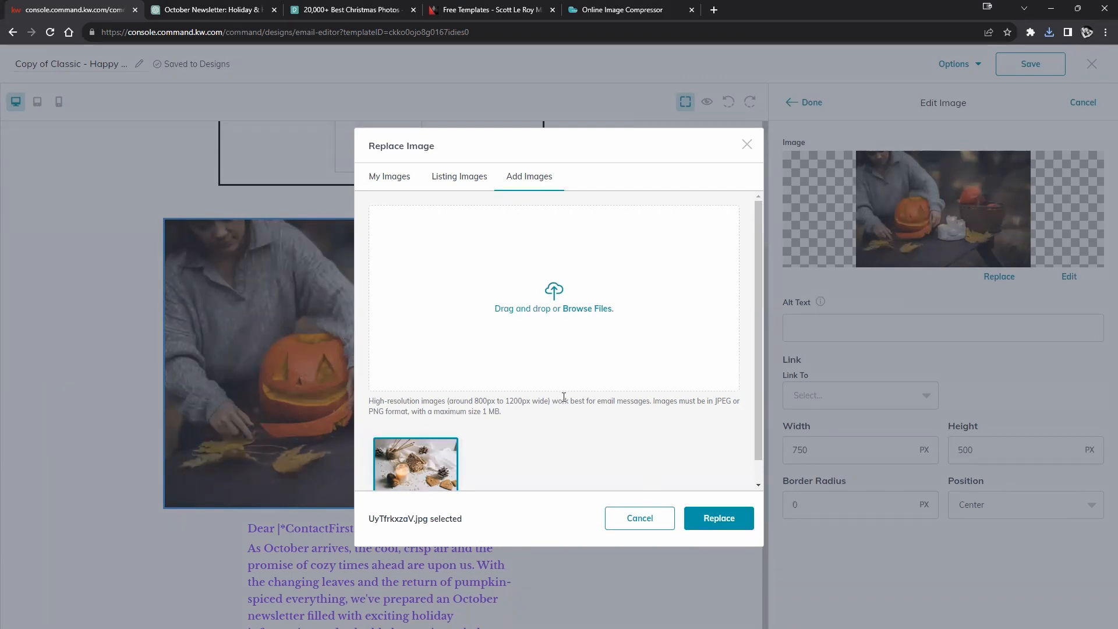
scroll(570, 408, down, 1)
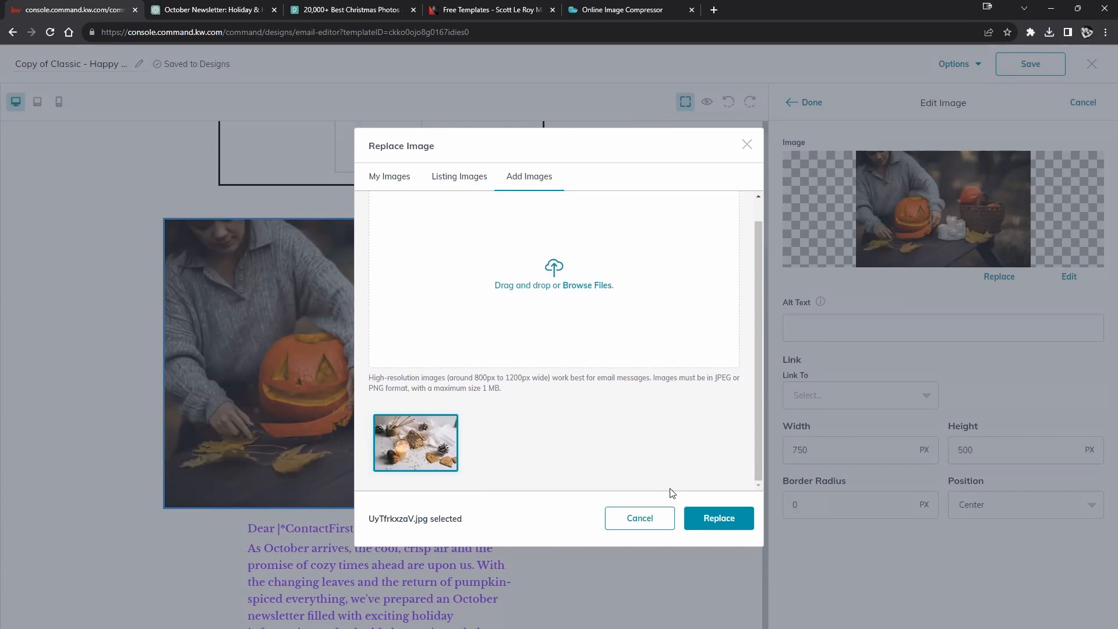
click(714, 515)
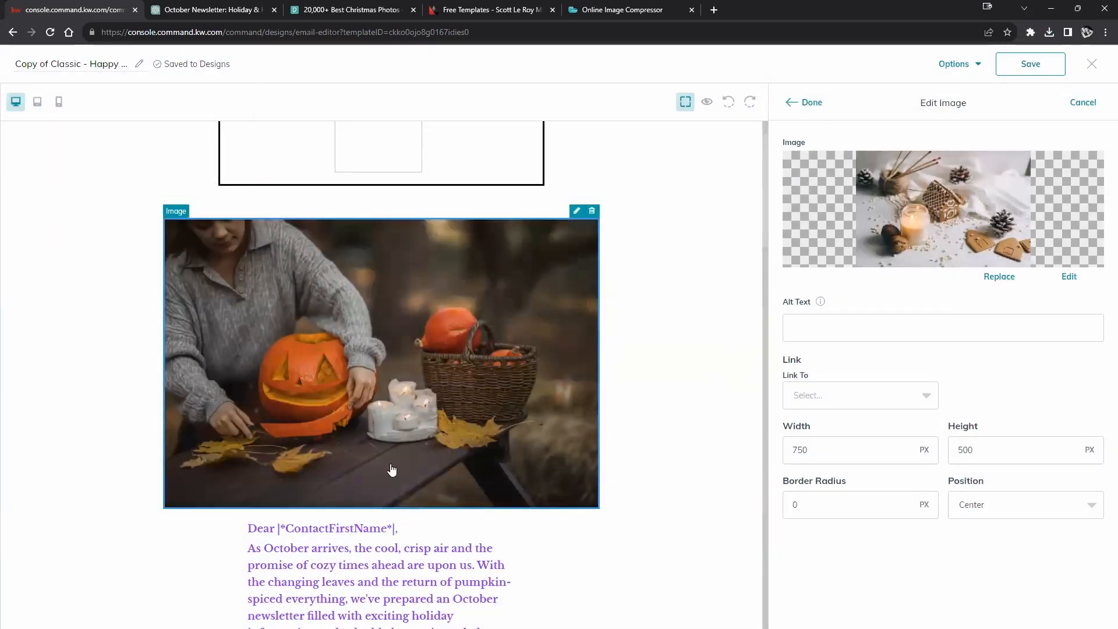
click(810, 104)
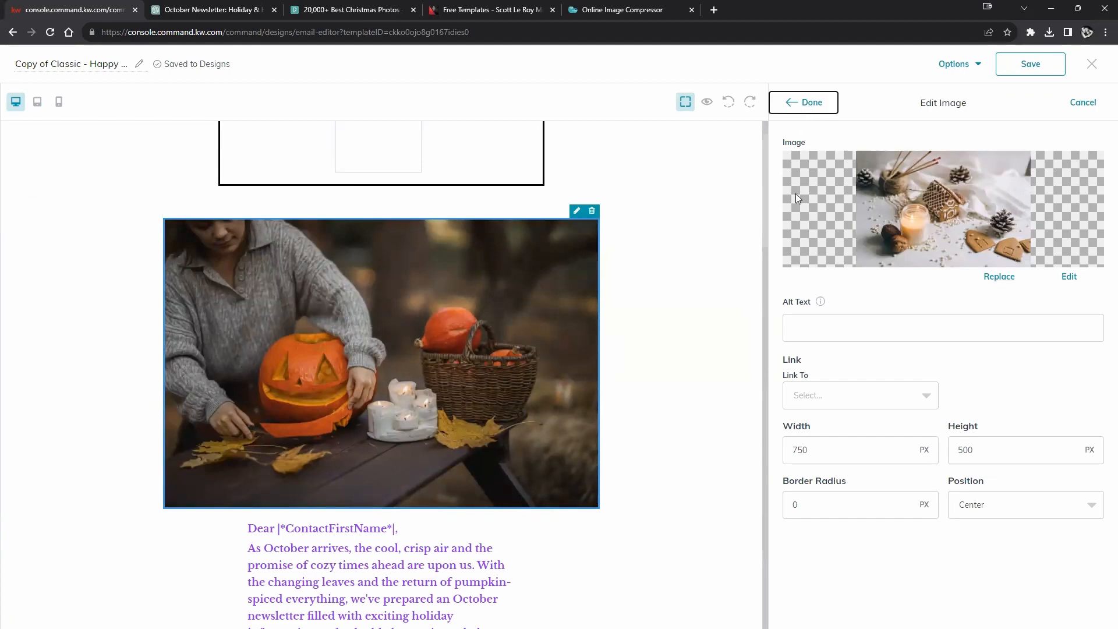
Step: Open the October newsletter text block for editing, then switch to ChatGPT and ask it to write an email newsletter for December
scroll(647, 460, down, 3)
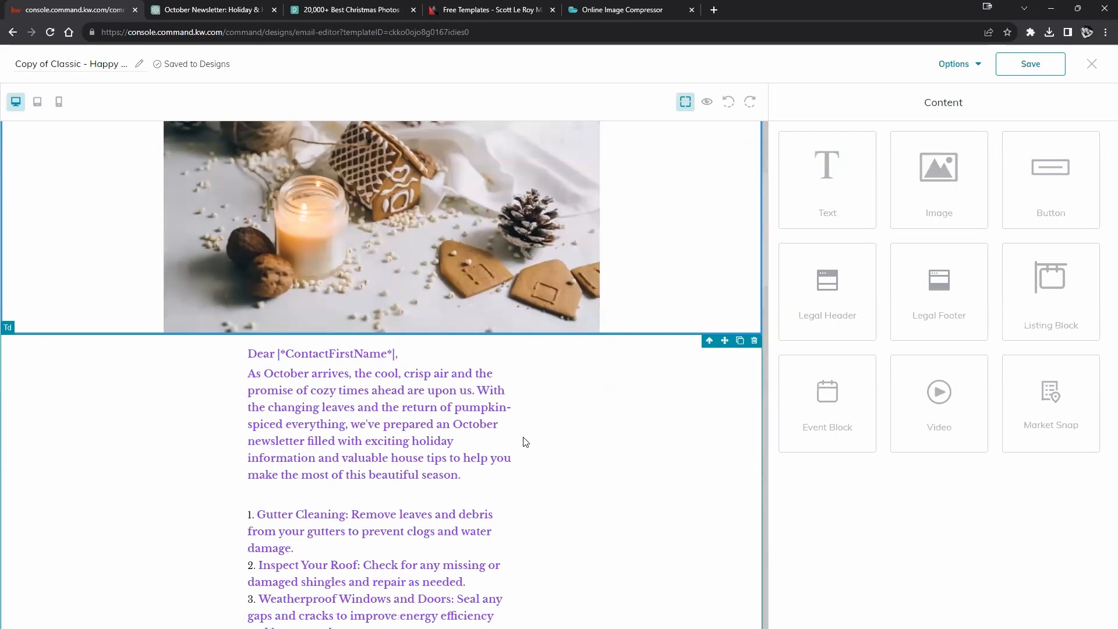
scroll(352, 334, down, 1)
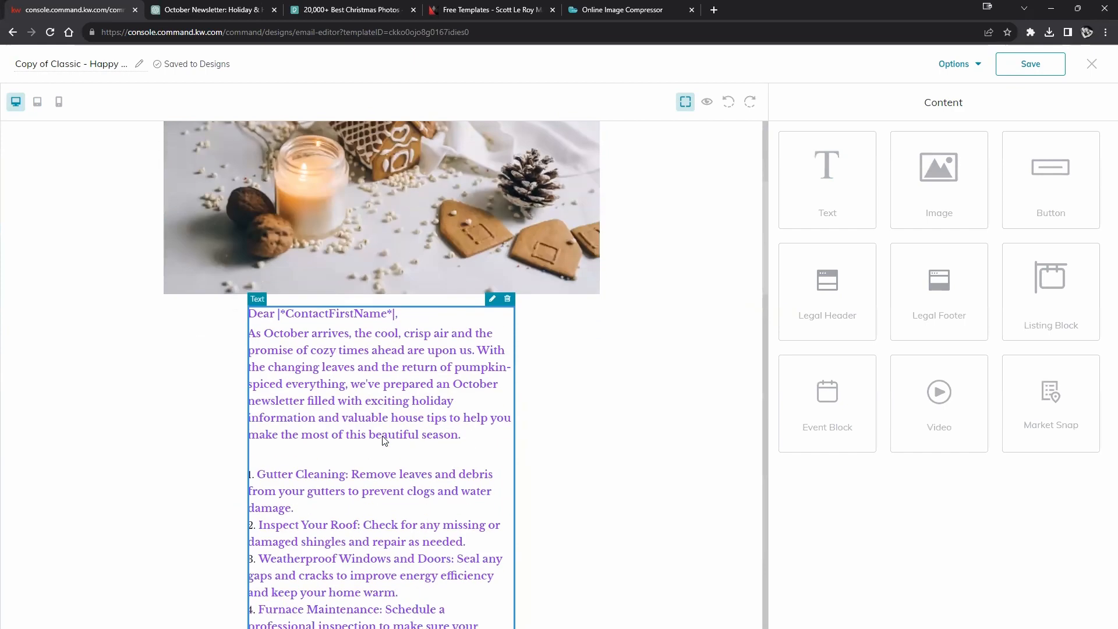
click(492, 282)
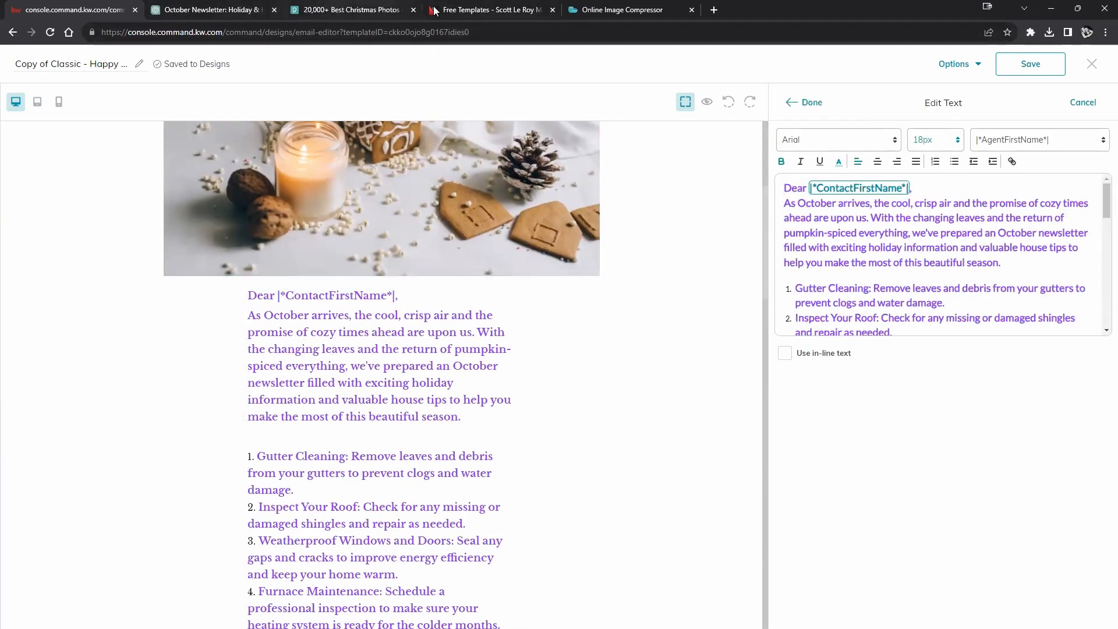
click(173, 9)
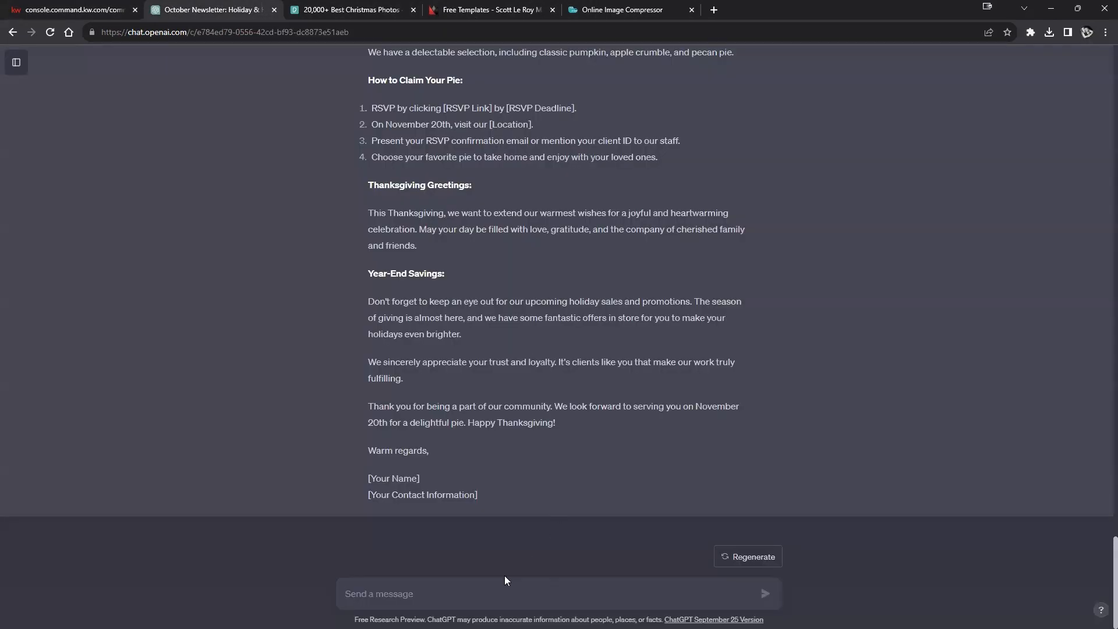
text(writye)
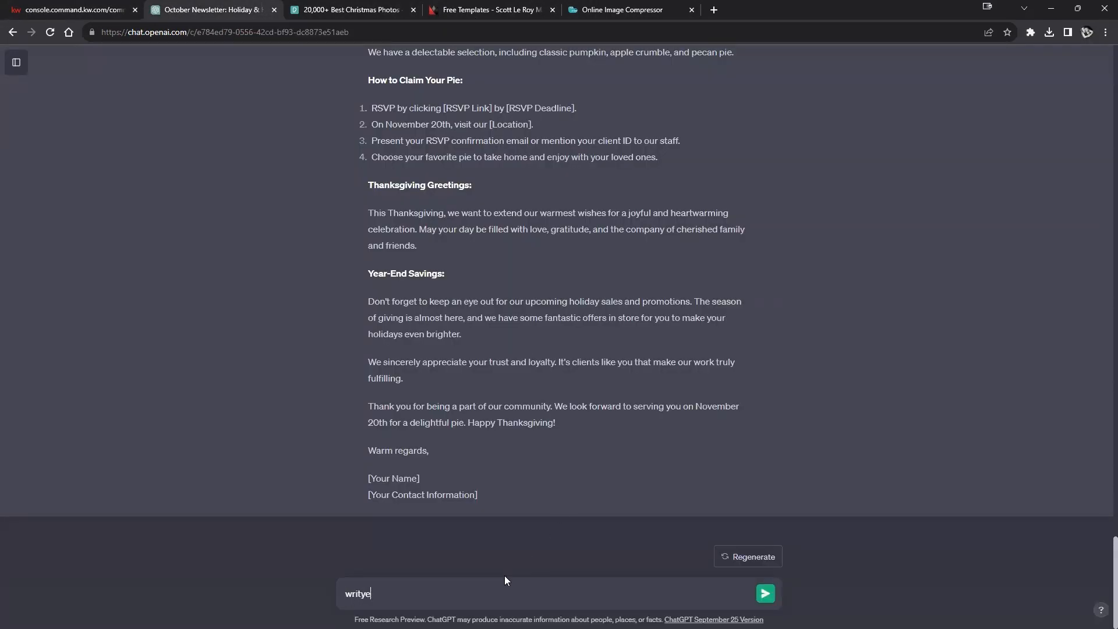
text(me an email newsletter for December)
key(Return)
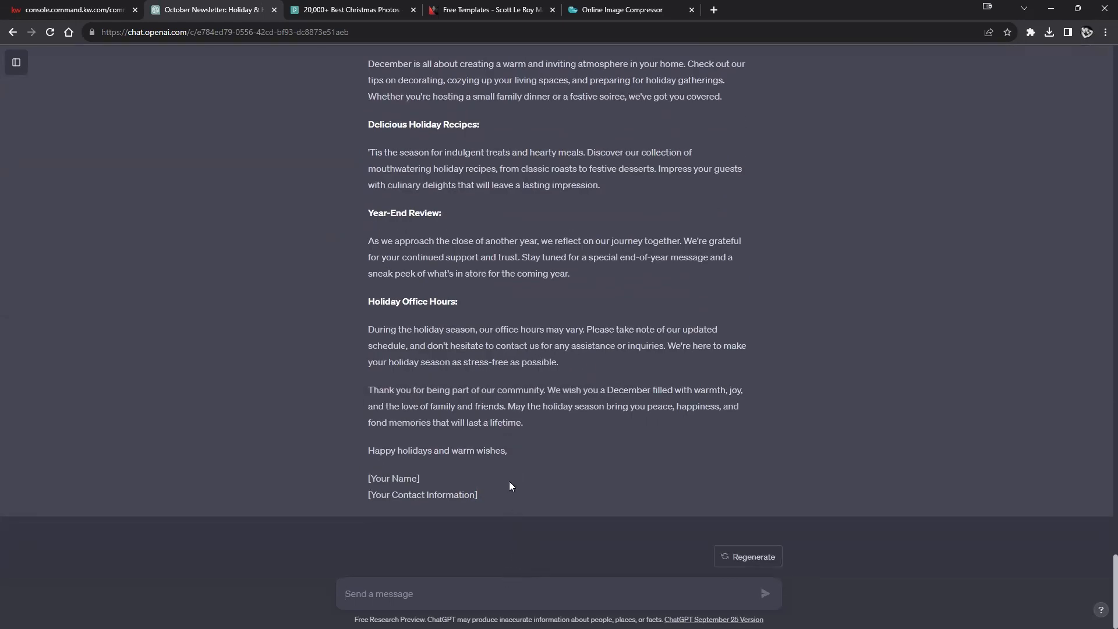
Step: Copy the December newsletter from the "Dear [Your Subscribers' Names]" greeting through the "[Your Contact Information]" line
mouse_move(504, 494)
mouse_down()
mouse_move(421, 394)
mouse_move(371, 212)
mouse_move(390, 212)
mouse_move(372, 159)
mouse_up()
scroll(372, 159, up, 3)
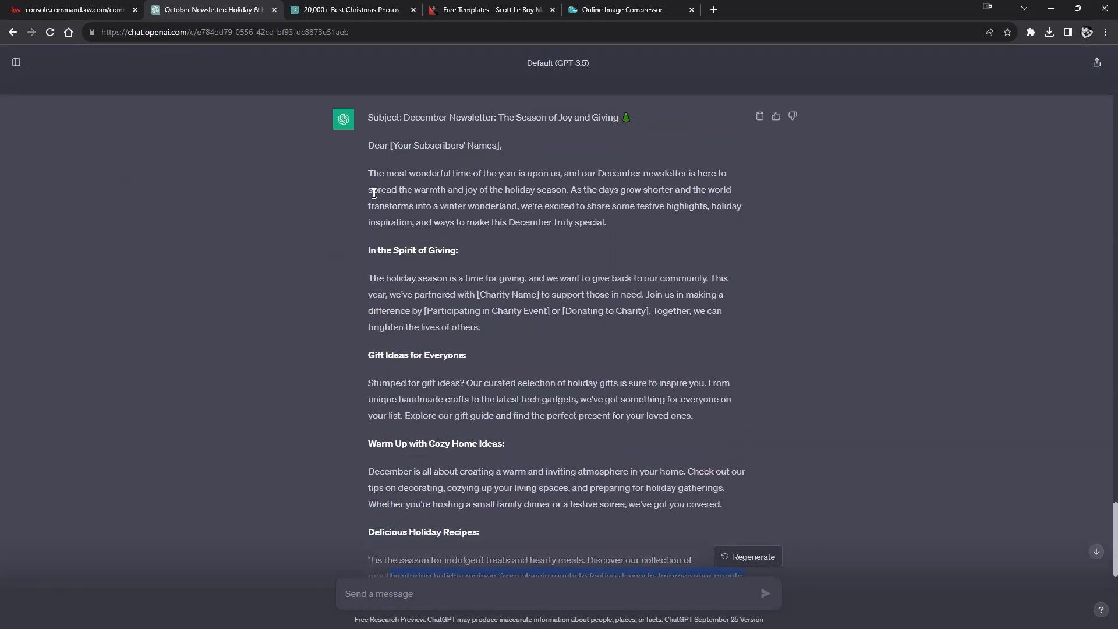
shift+click(369, 145)
scroll(664, 358, down, 7)
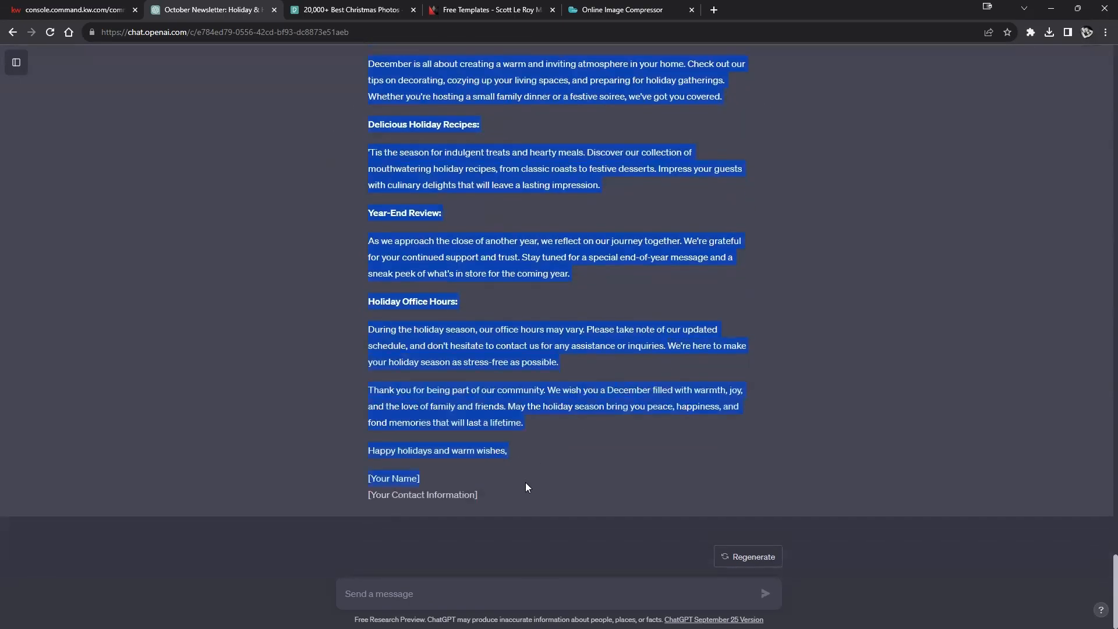
shift+click(525, 487)
right_click(477, 394)
click(504, 408)
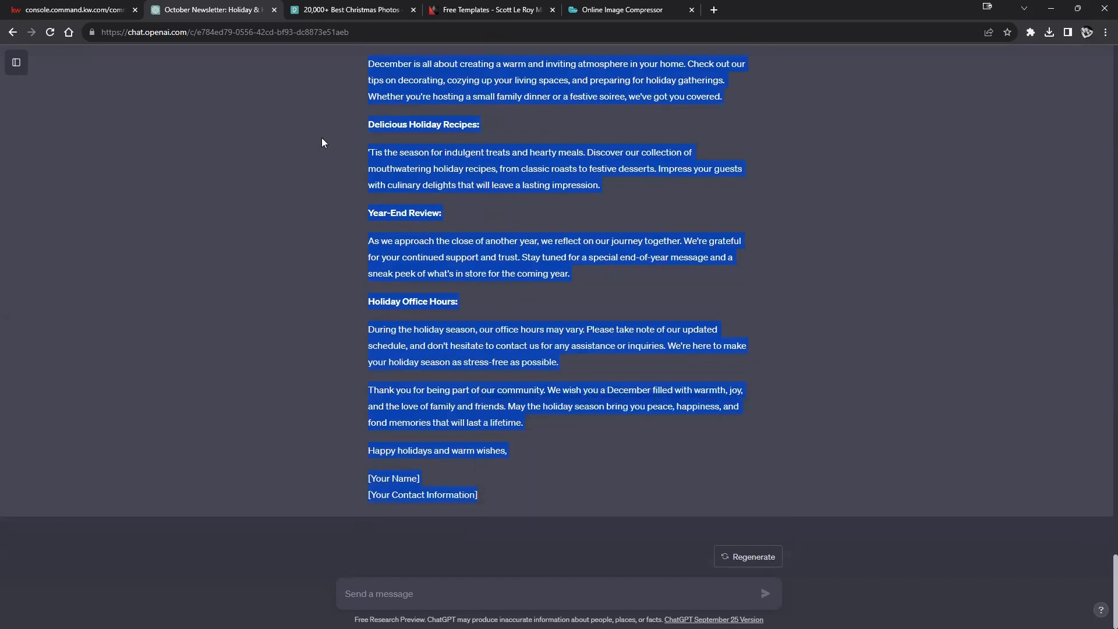
Step: Return to the KW Command email editor and replace the whole October text with the copied December newsletter as plain text
click(49, 7)
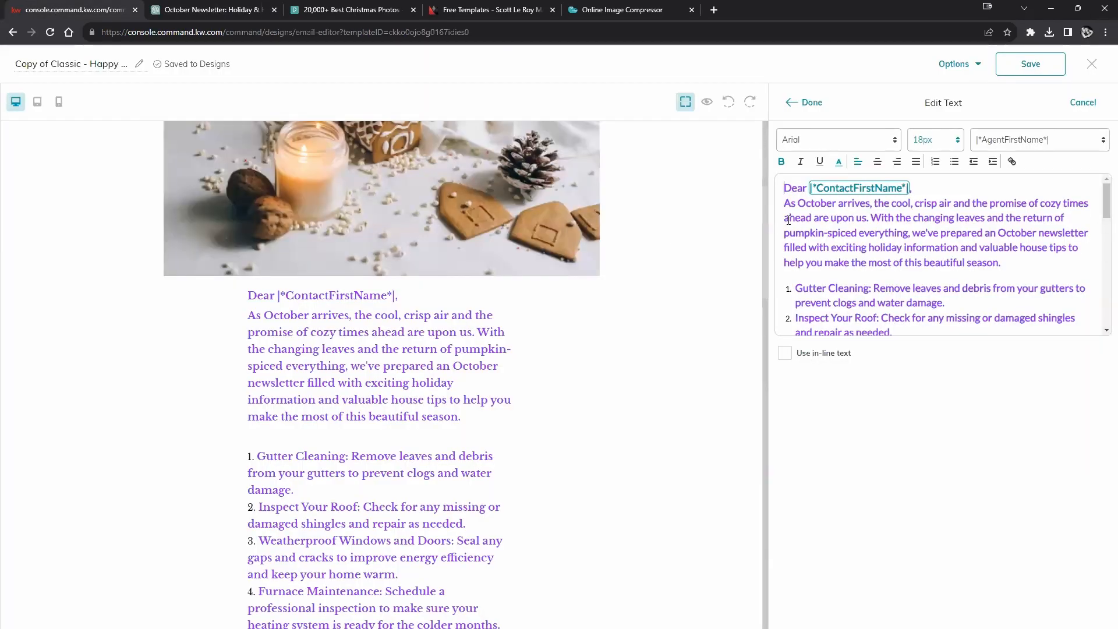
drag(782, 187, 852, 328)
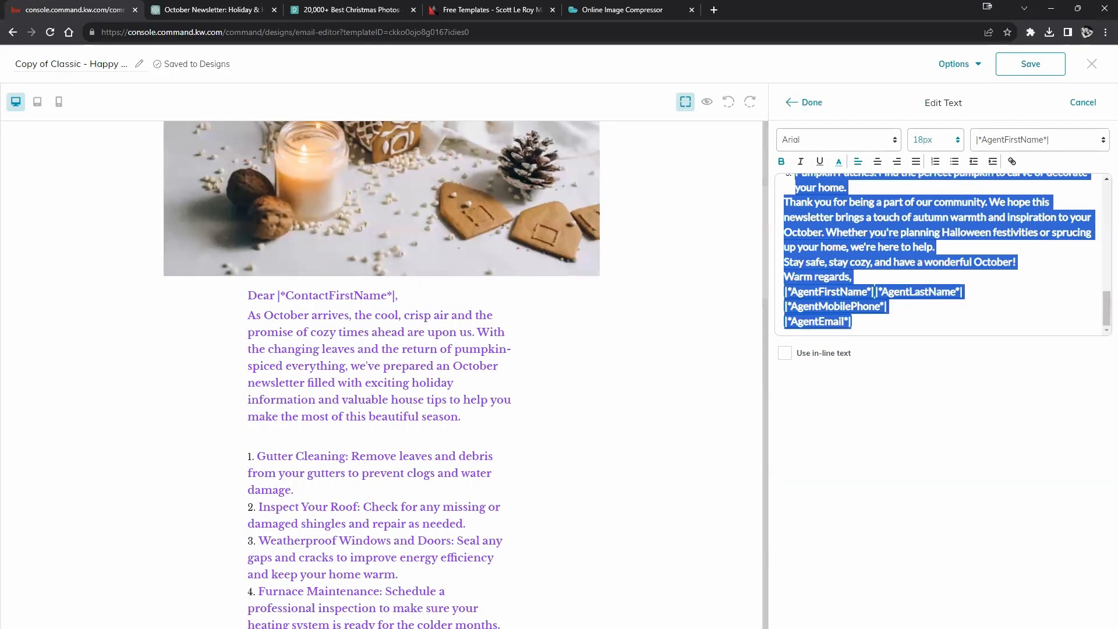
key(BackSpace)
right_click(798, 188)
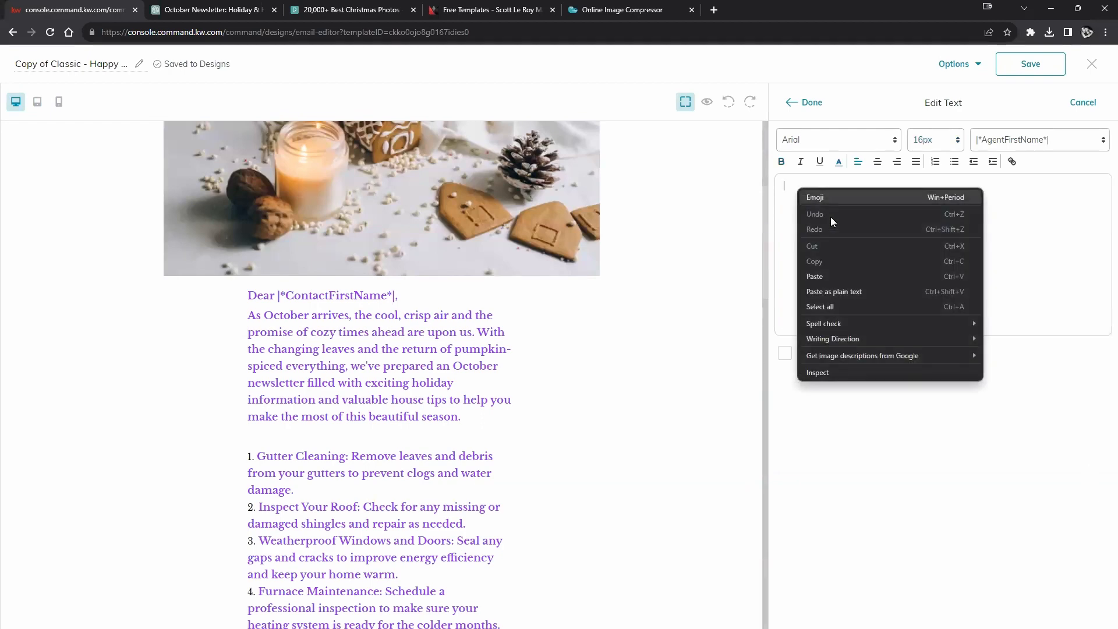
click(852, 292)
scroll(922, 314, up, 10)
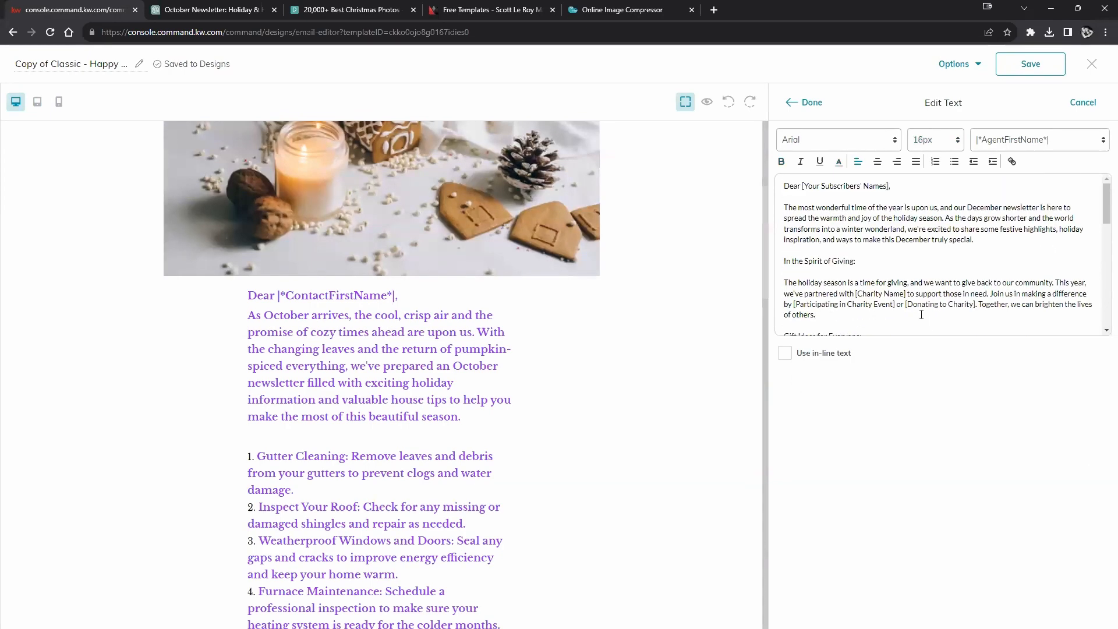
right_click(924, 249)
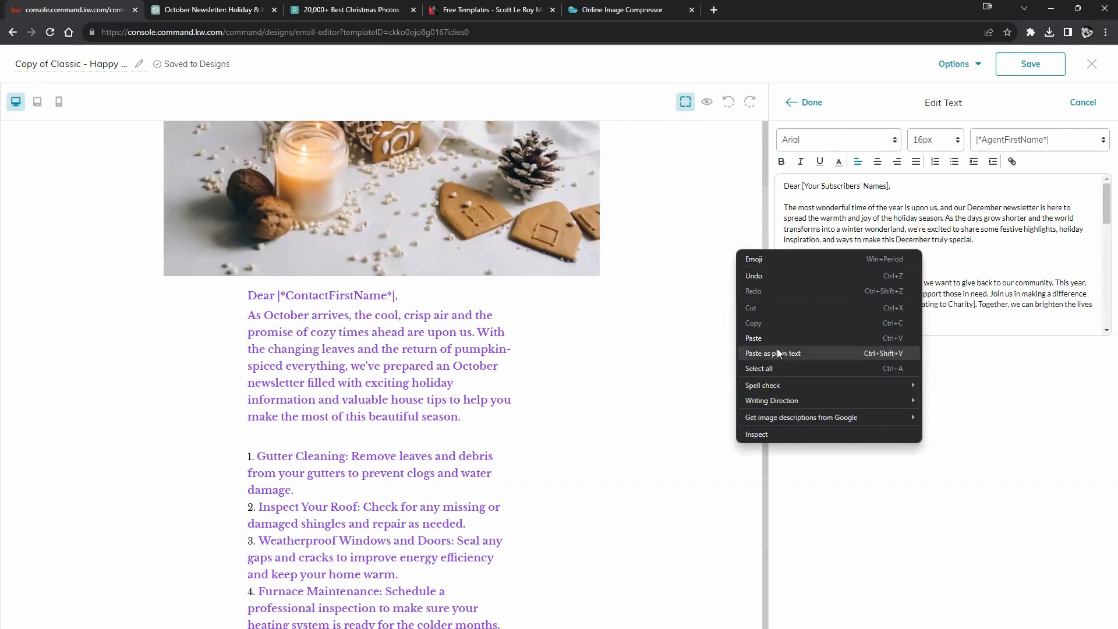
click(787, 272)
Step: Format the entire December newsletter text as 18px bold and finish the text edit
scroll(820, 307, down, 1)
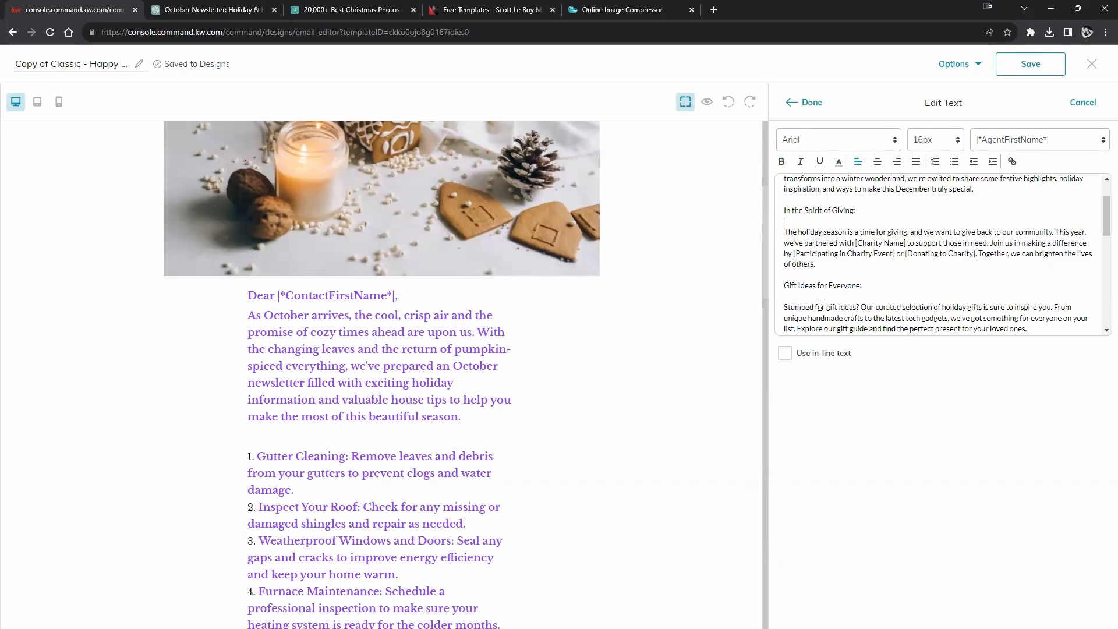
scroll(820, 307, down, 3)
scroll(819, 307, down, 3)
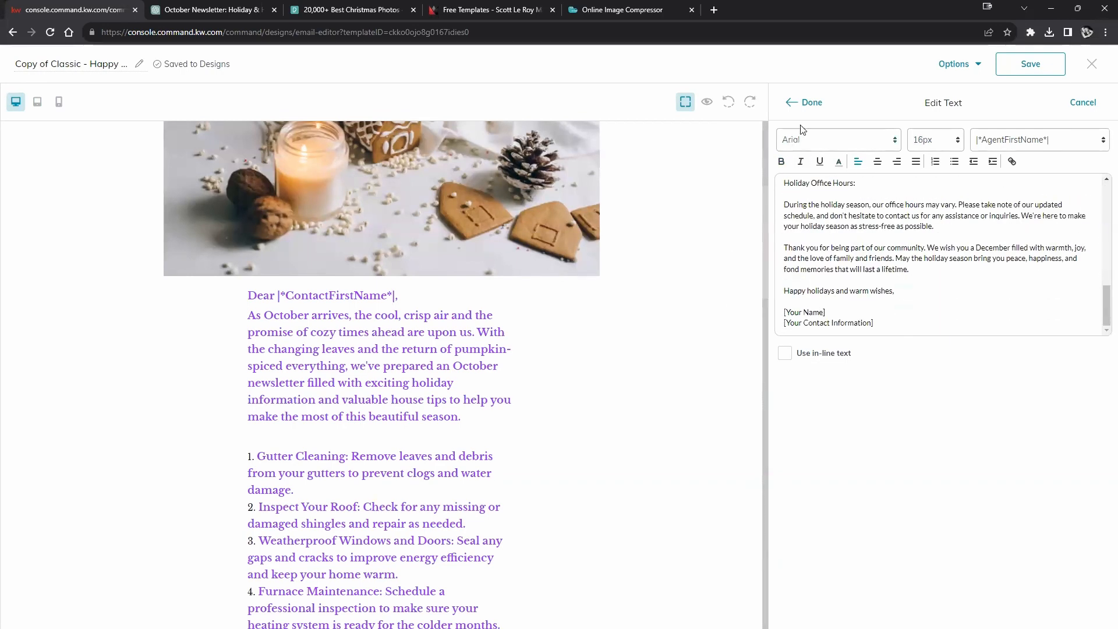
drag(906, 317, 765, 147)
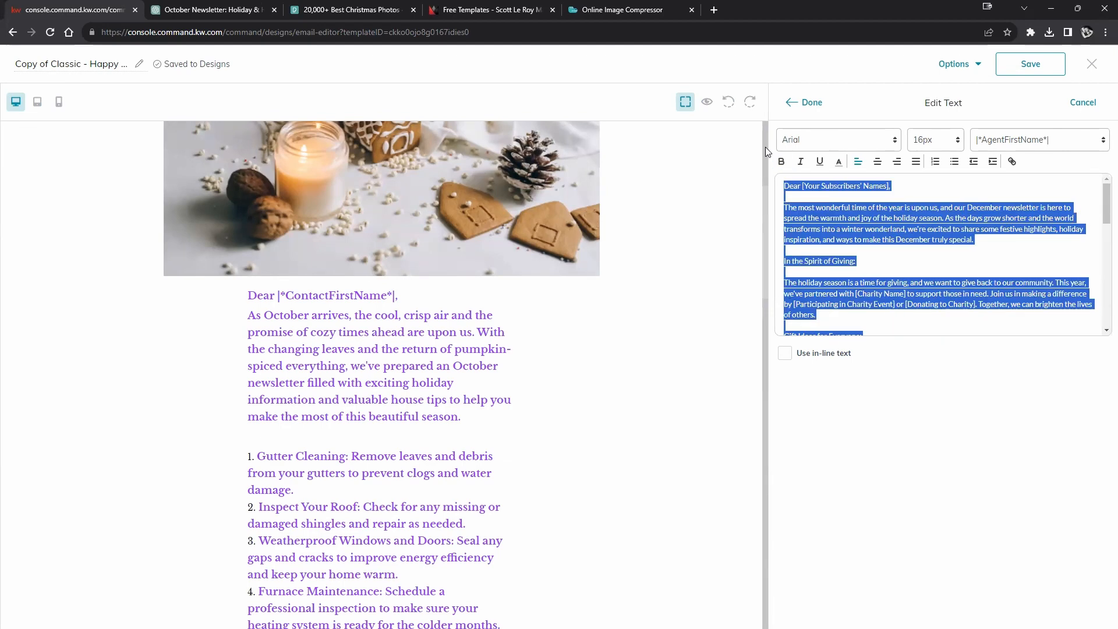
click(938, 141)
click(925, 234)
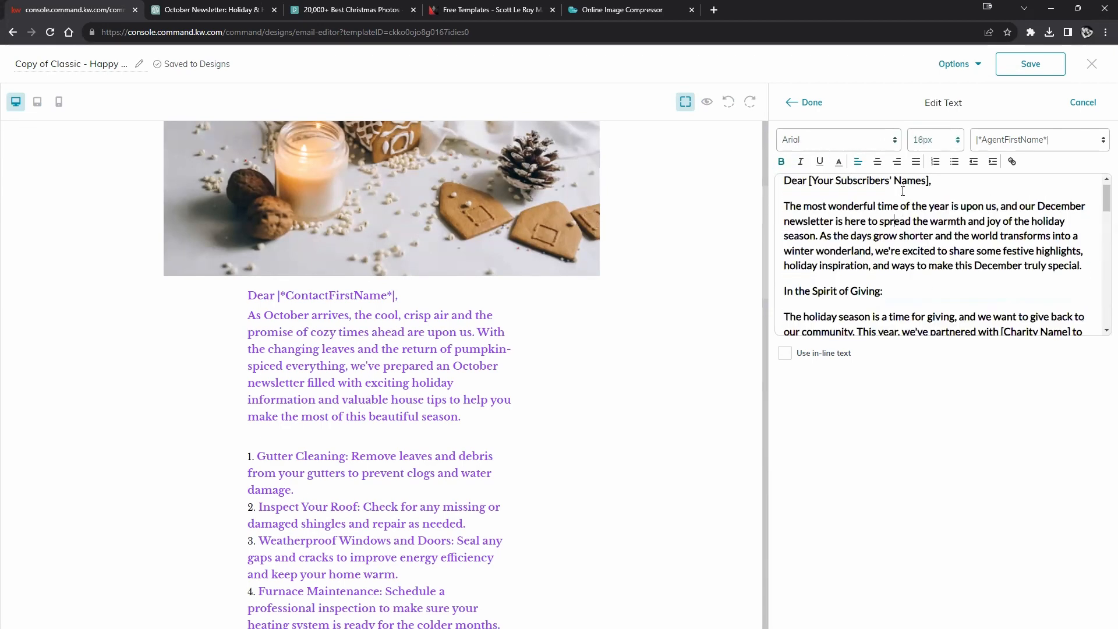
click(934, 141)
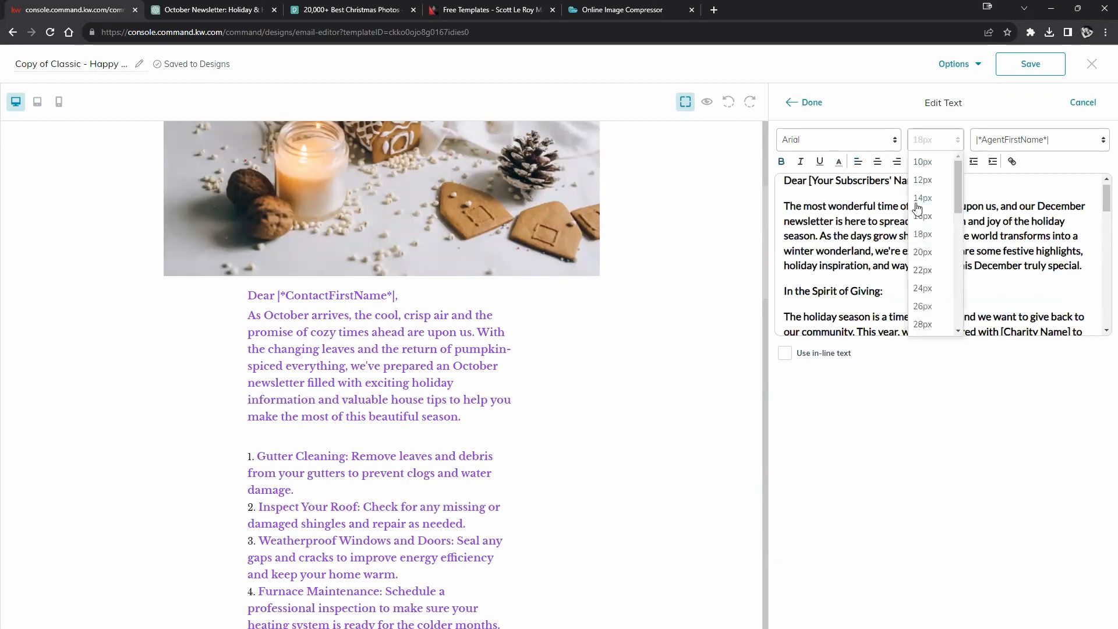
click(814, 104)
click(622, 360)
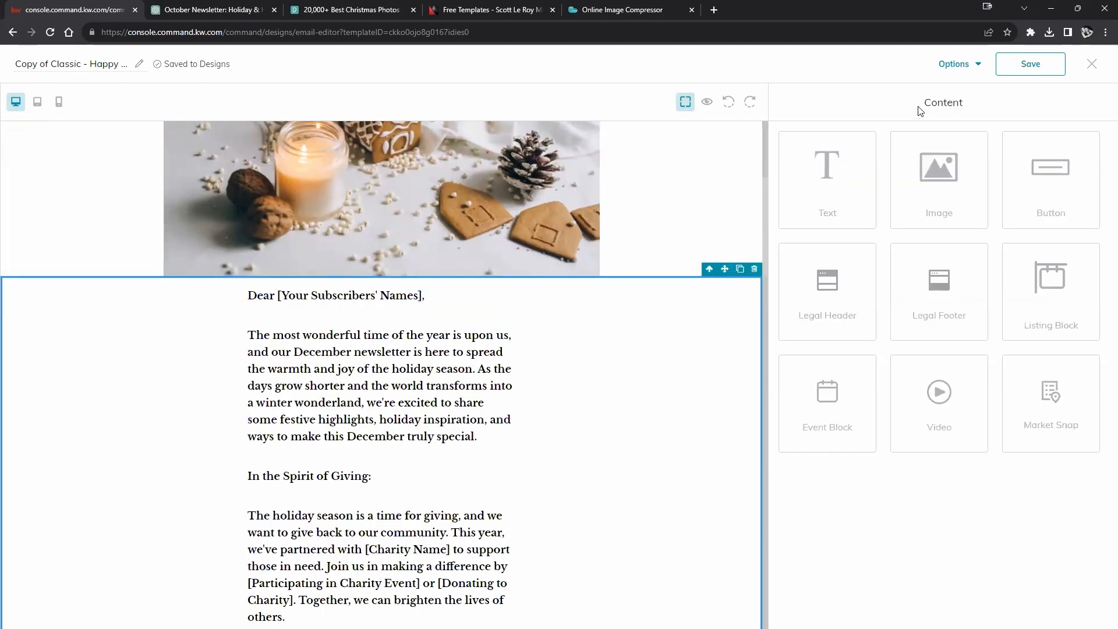
Step: Preview the December email from its header down to the contact footer, close the preview and review the design in the editor
click(708, 104)
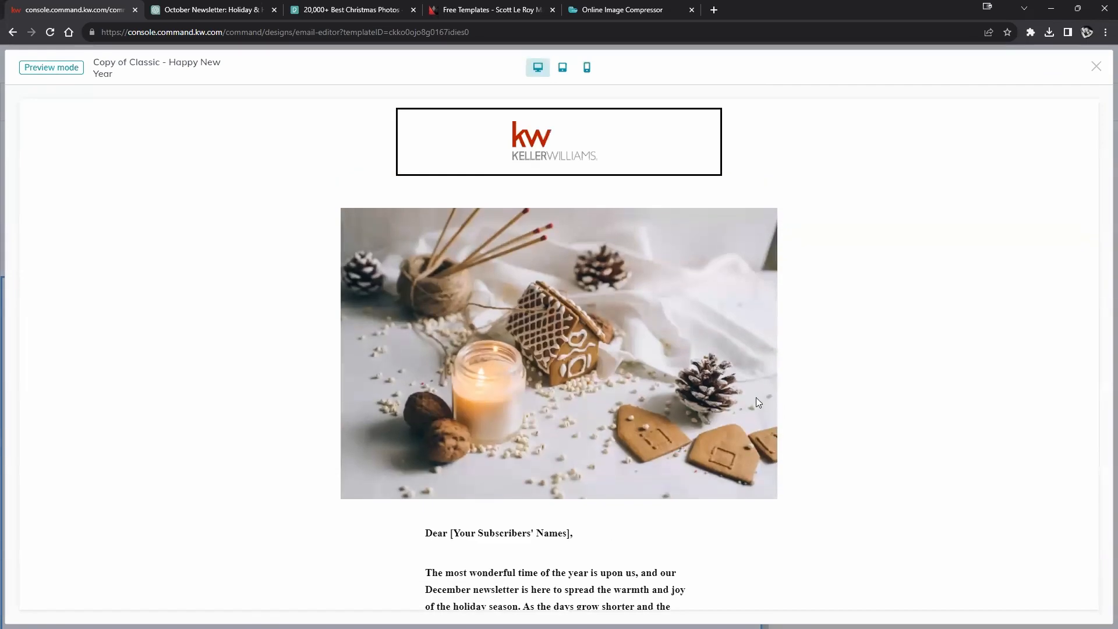
scroll(755, 387, down, 4)
scroll(756, 384, down, 10)
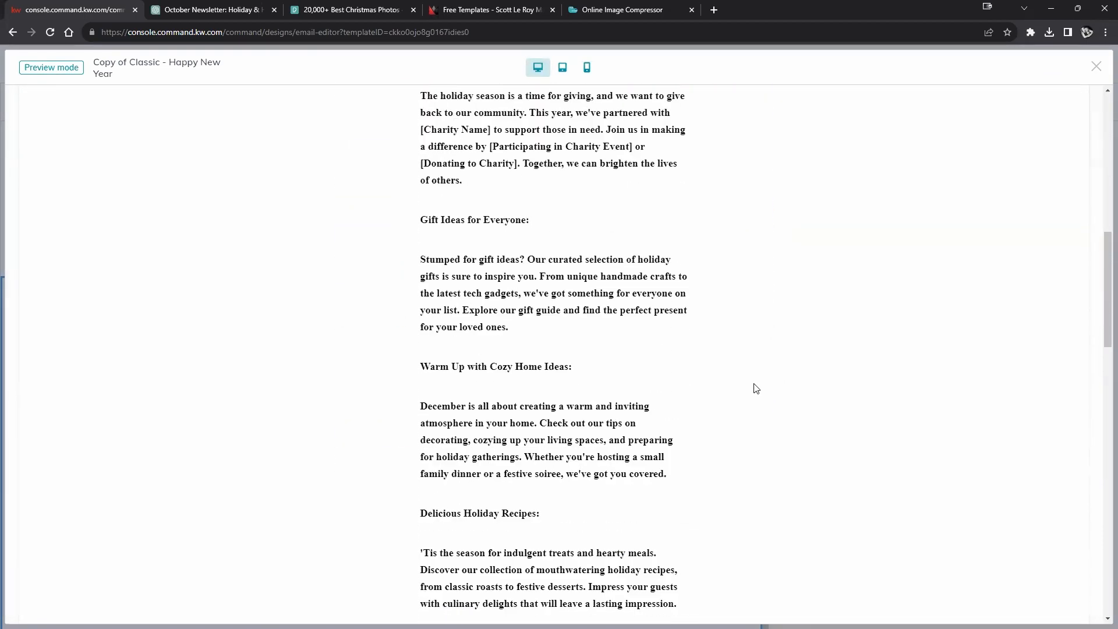
scroll(756, 387, down, 9)
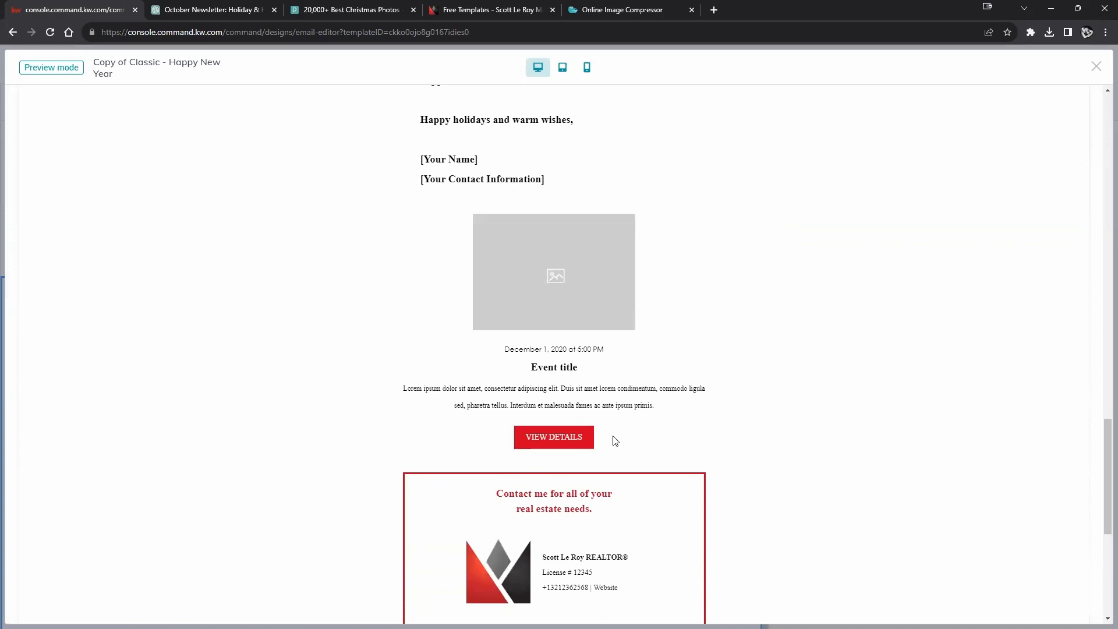
scroll(626, 425, down, 3)
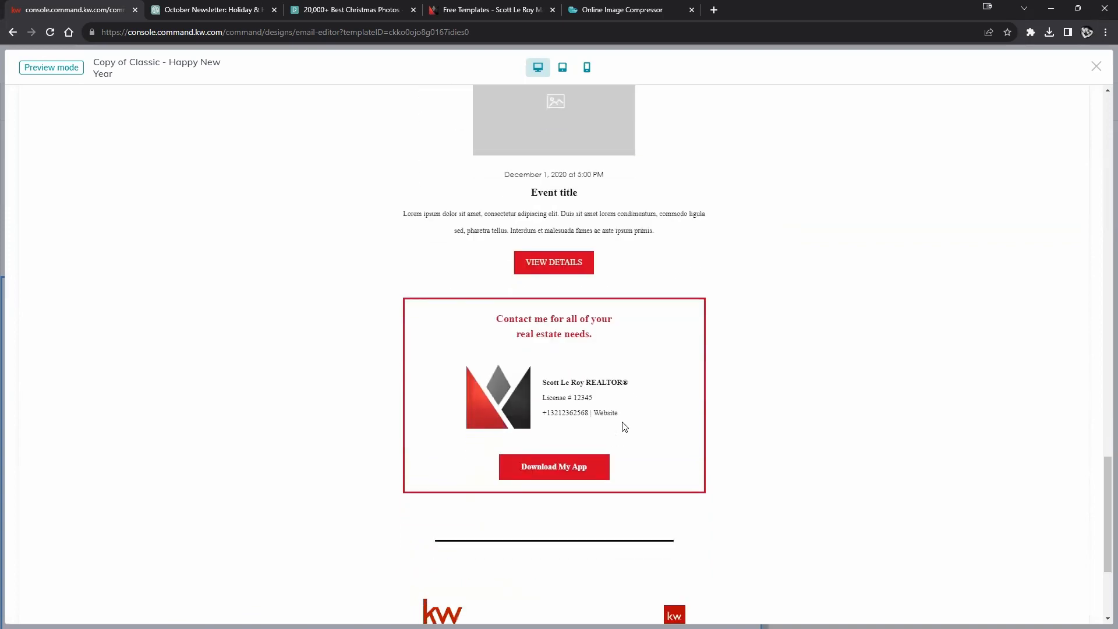
scroll(623, 425, up, 3)
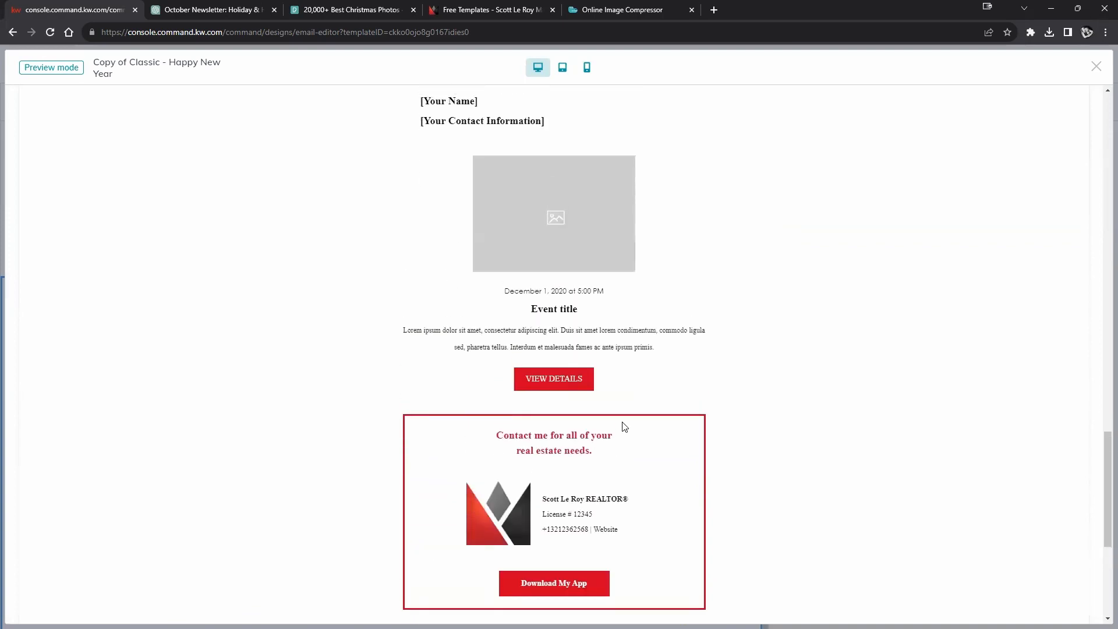
click(1096, 67)
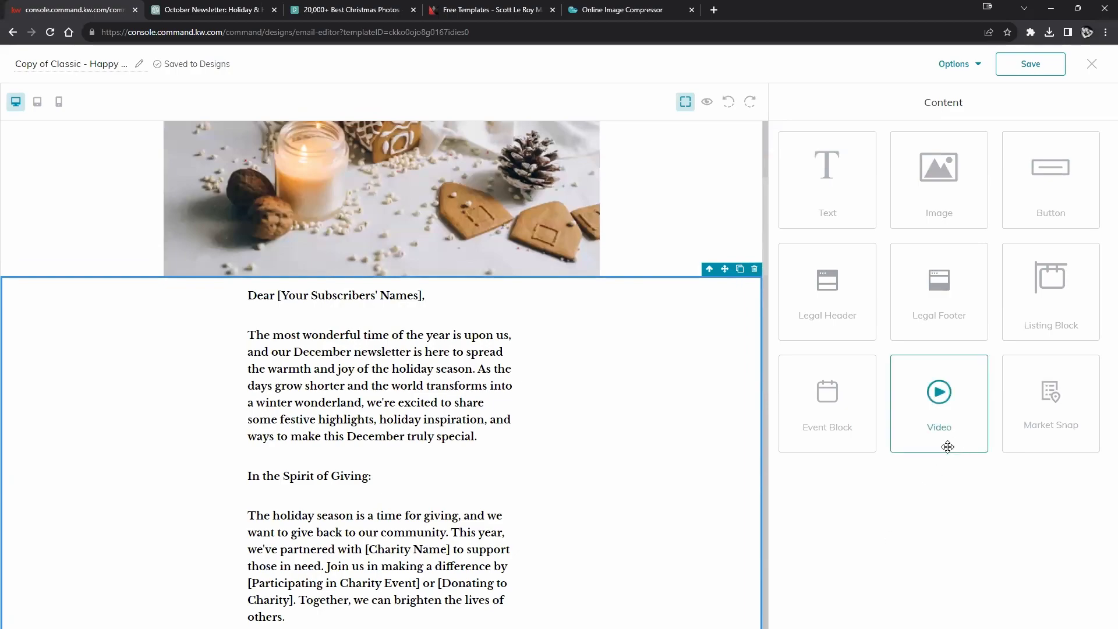
scroll(455, 463, down, 12)
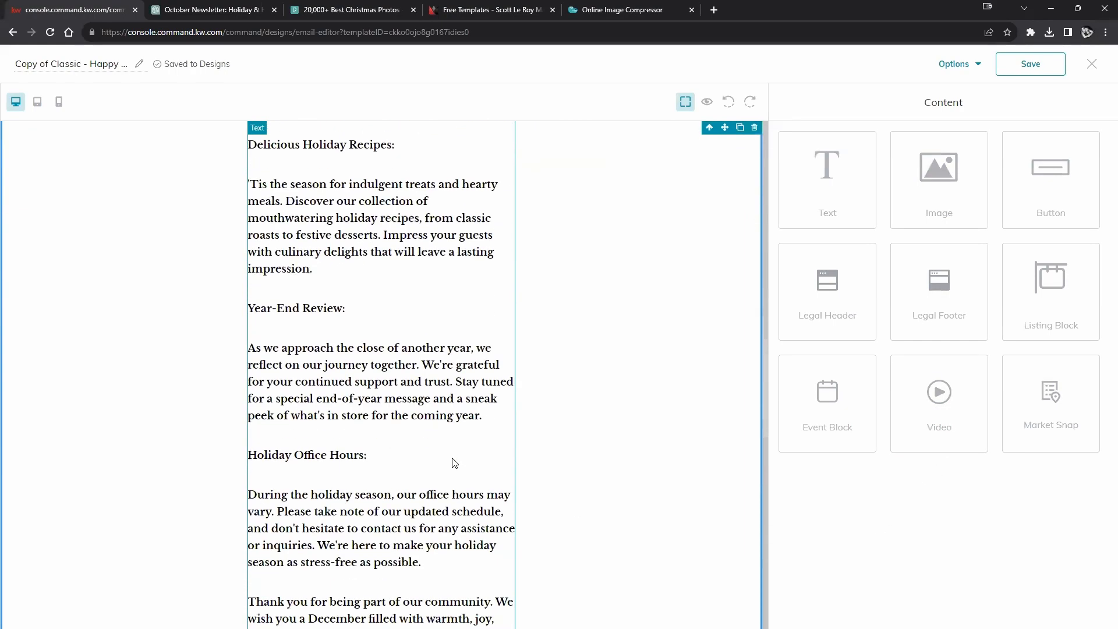
scroll(455, 463, down, 5)
scroll(579, 479, up, 6)
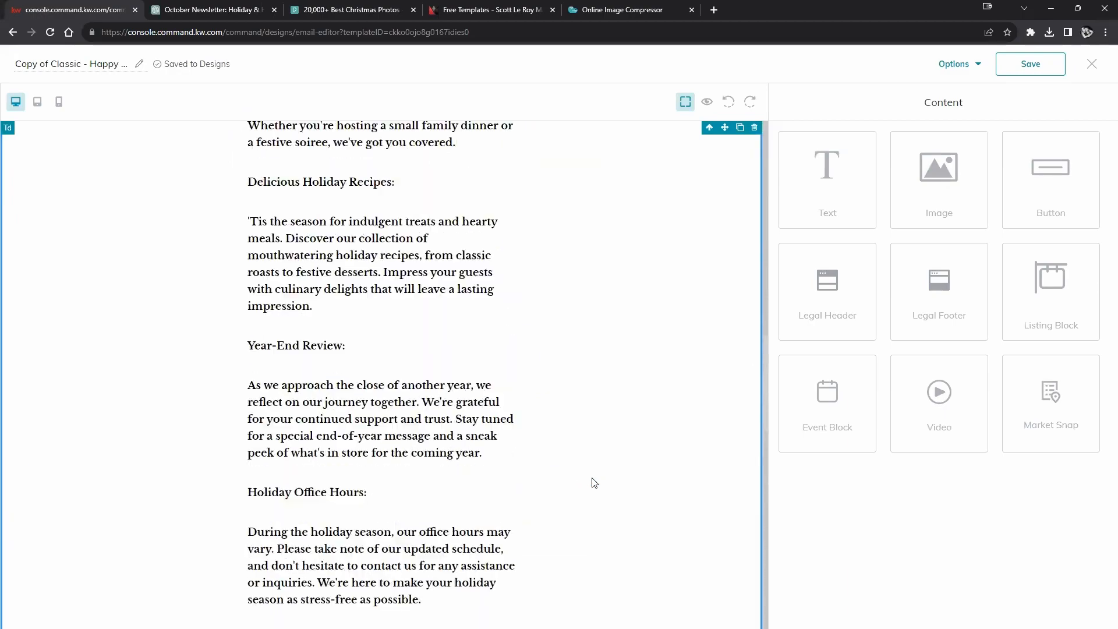
scroll(594, 483, up, 12)
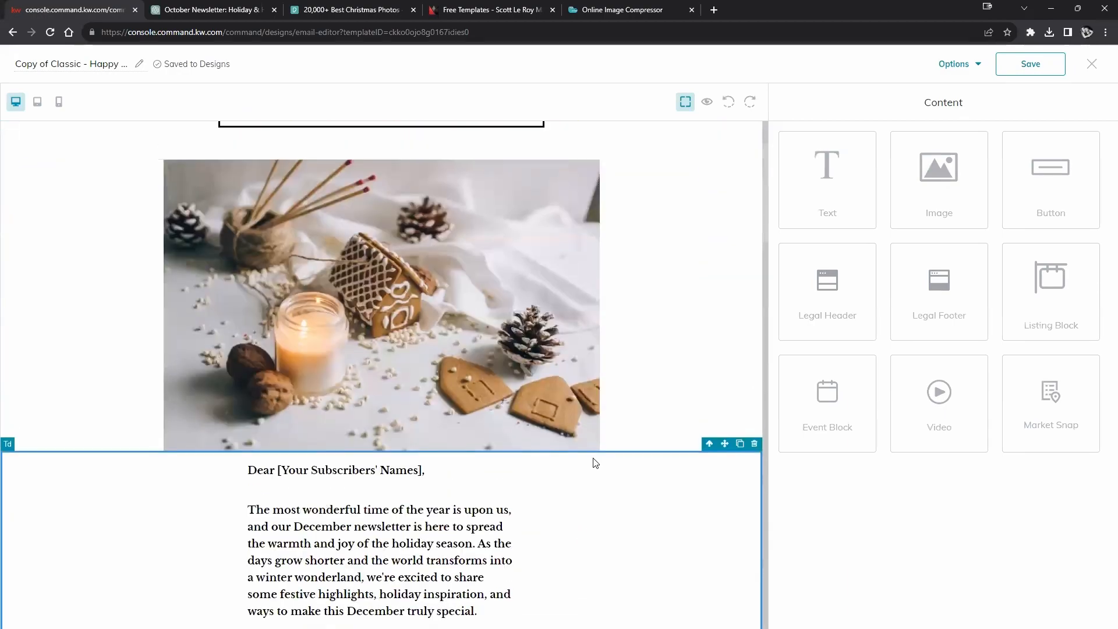
scroll(595, 463, up, 2)
Step: Rename the email design to "christmas newsletter", then save it and exit the editor
triple_click(91, 65)
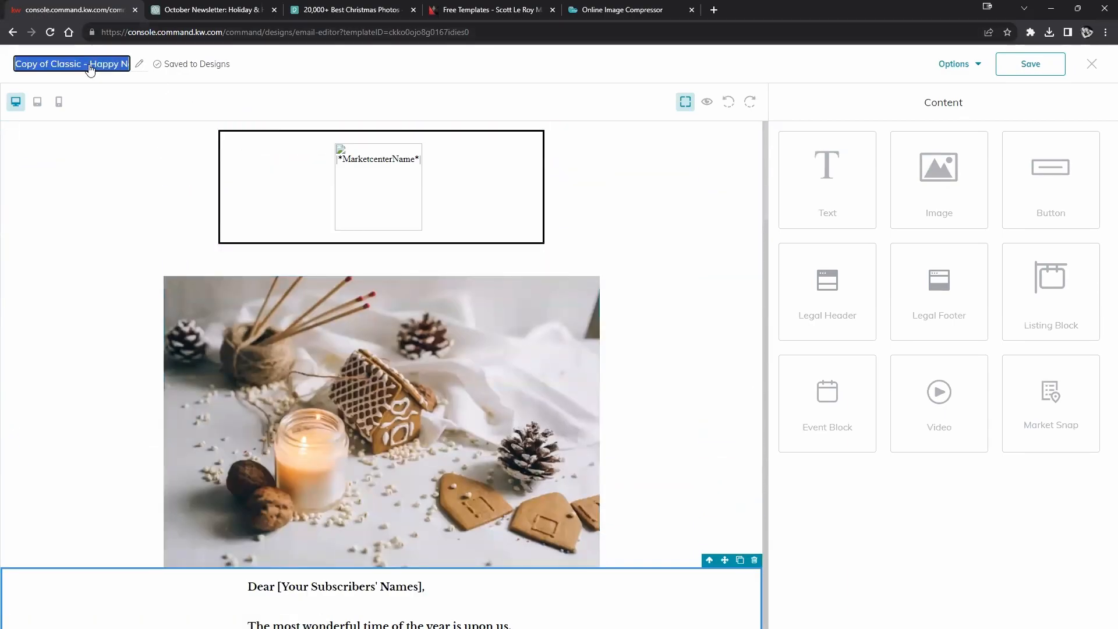
text(christmas newsletter)
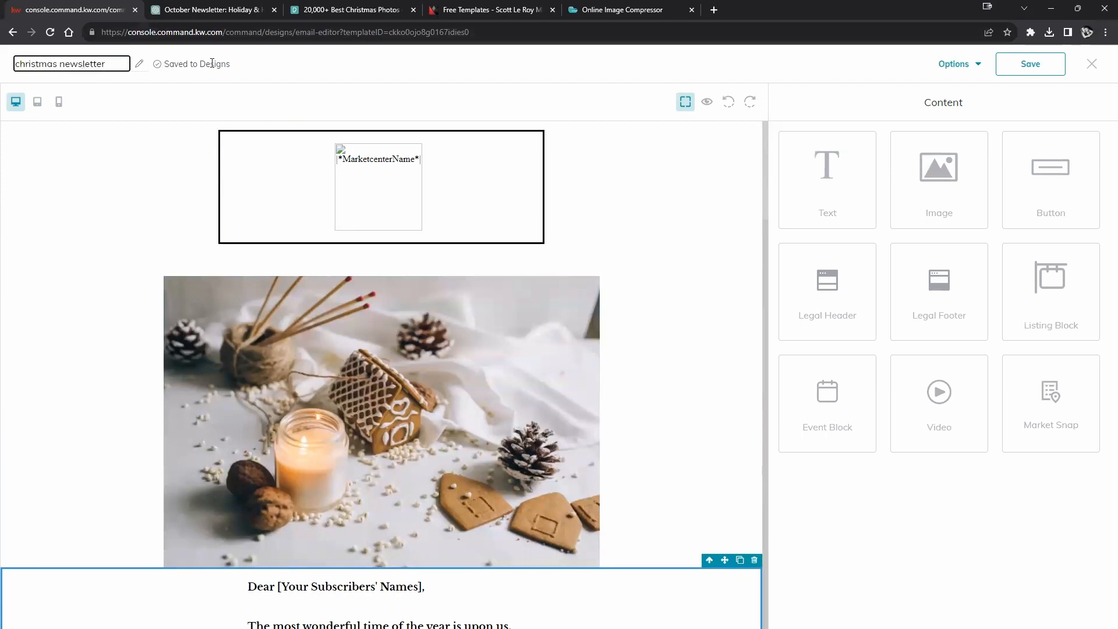
key(Return)
click(1030, 62)
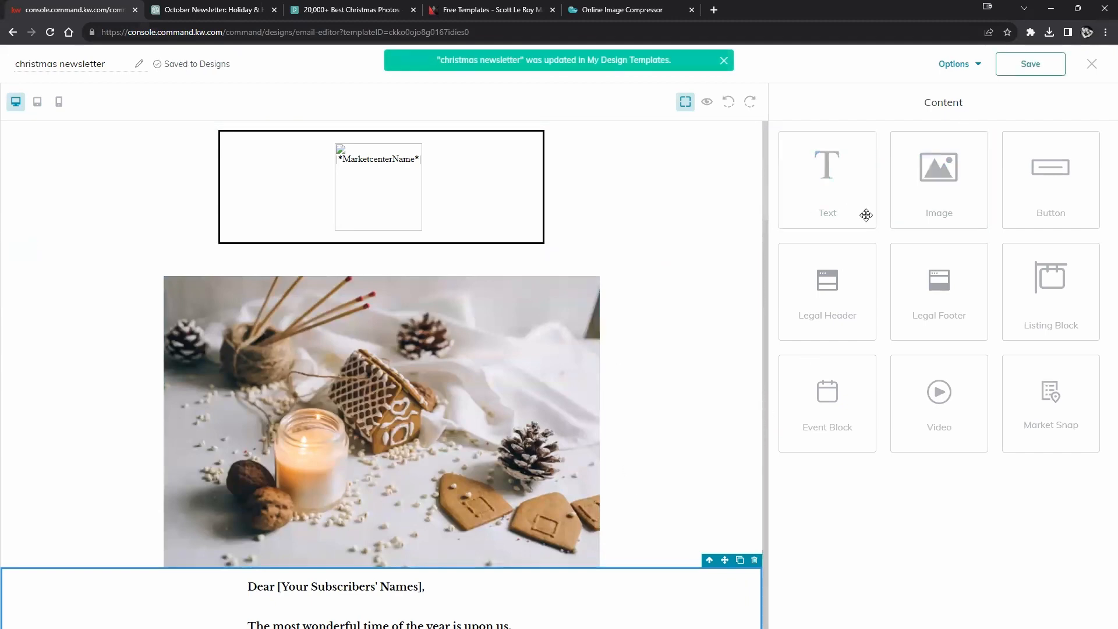
click(1031, 63)
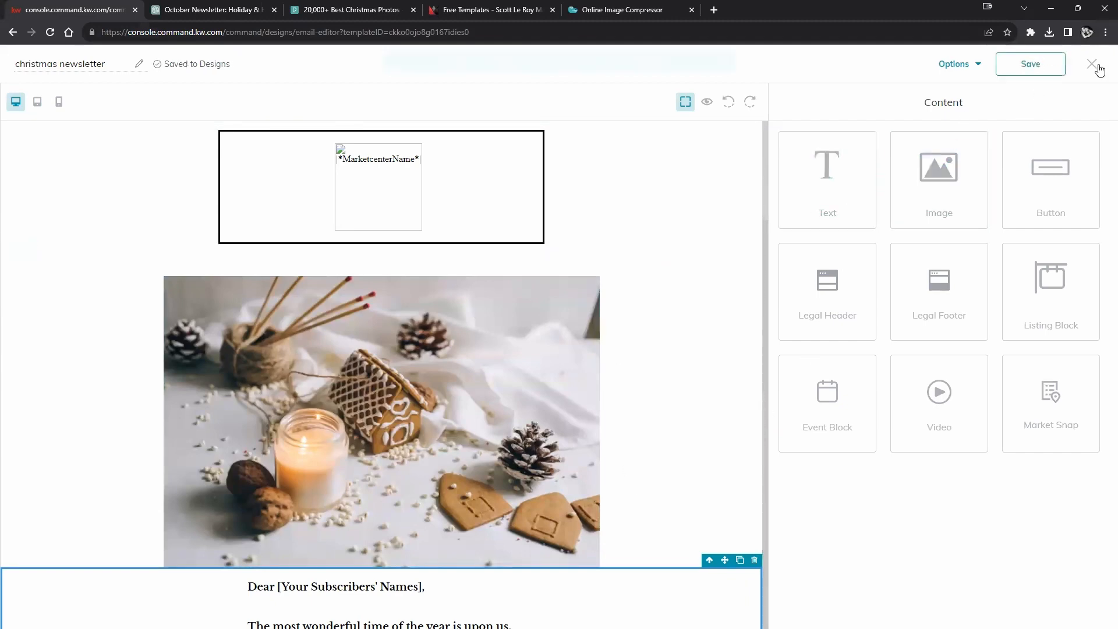
click(1095, 65)
click(677, 380)
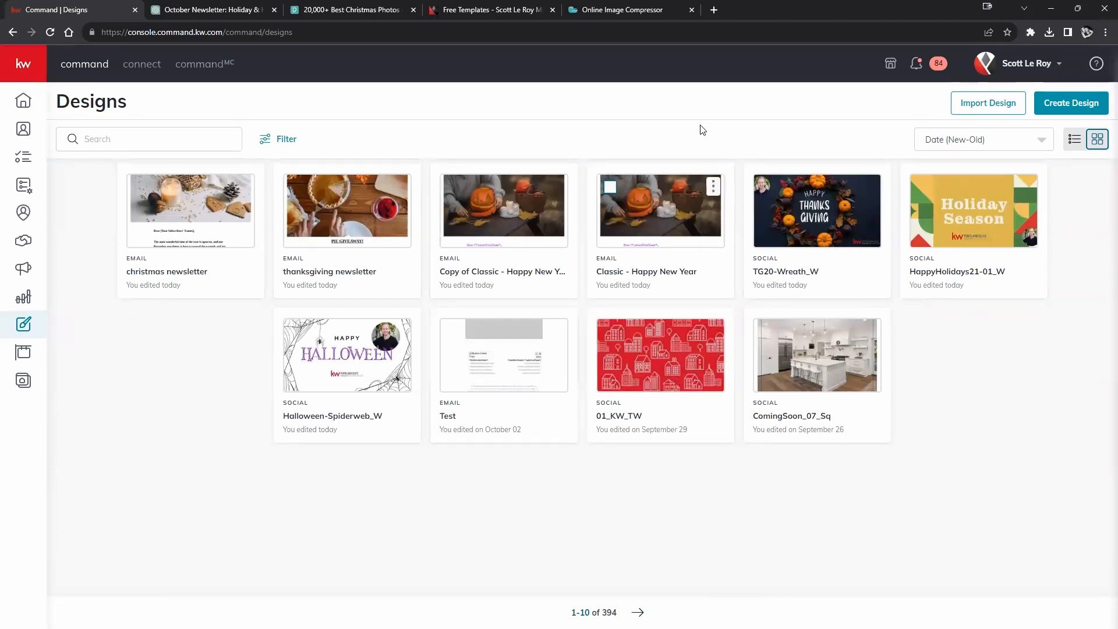
Step: Go to SmartPlans and create a new SmartPlan named "Q4 Holiday Plan"
mouse_move(622, 226)
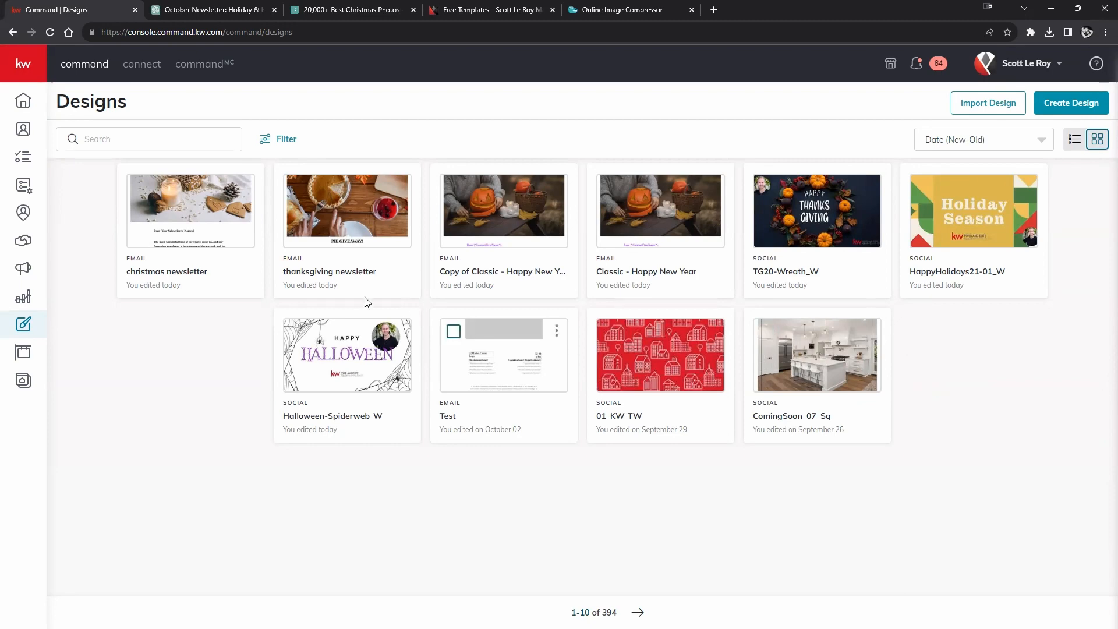
click(23, 73)
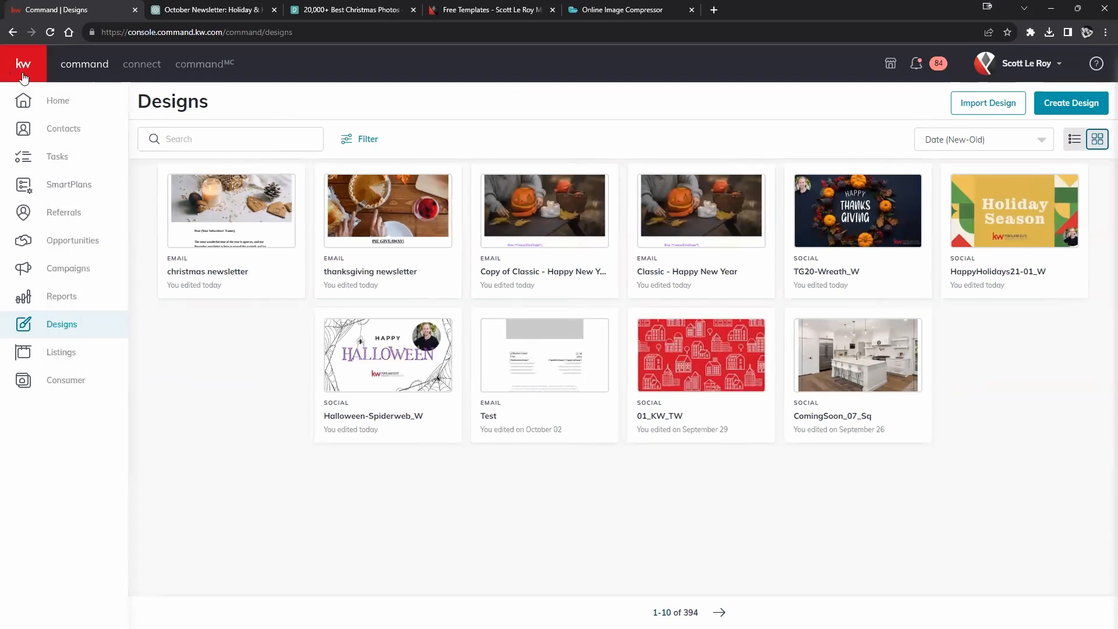
click(56, 189)
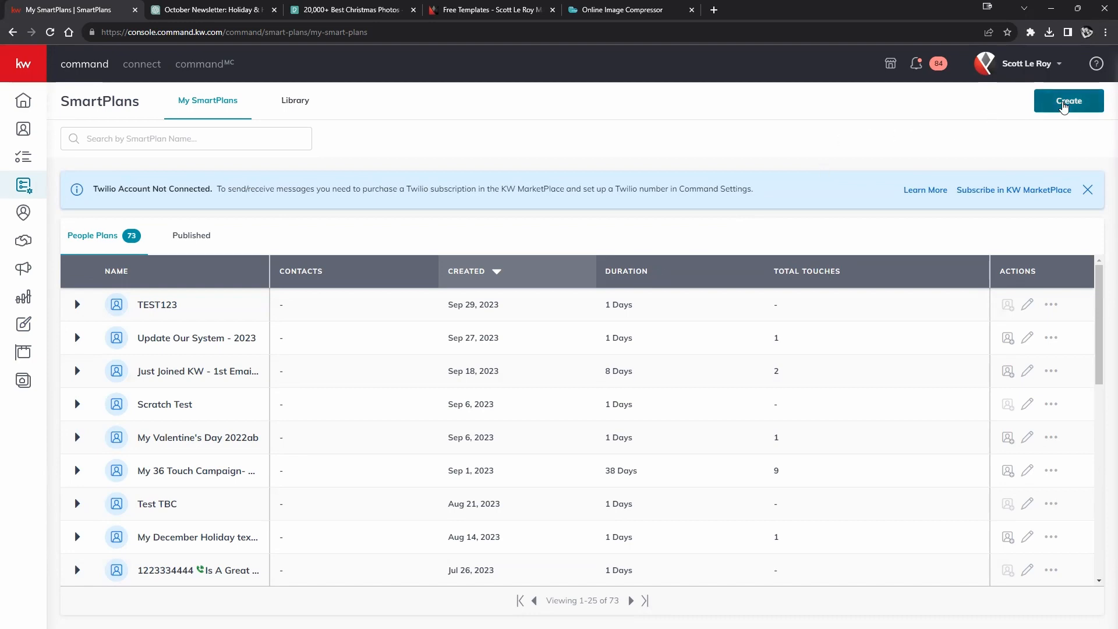
click(1063, 104)
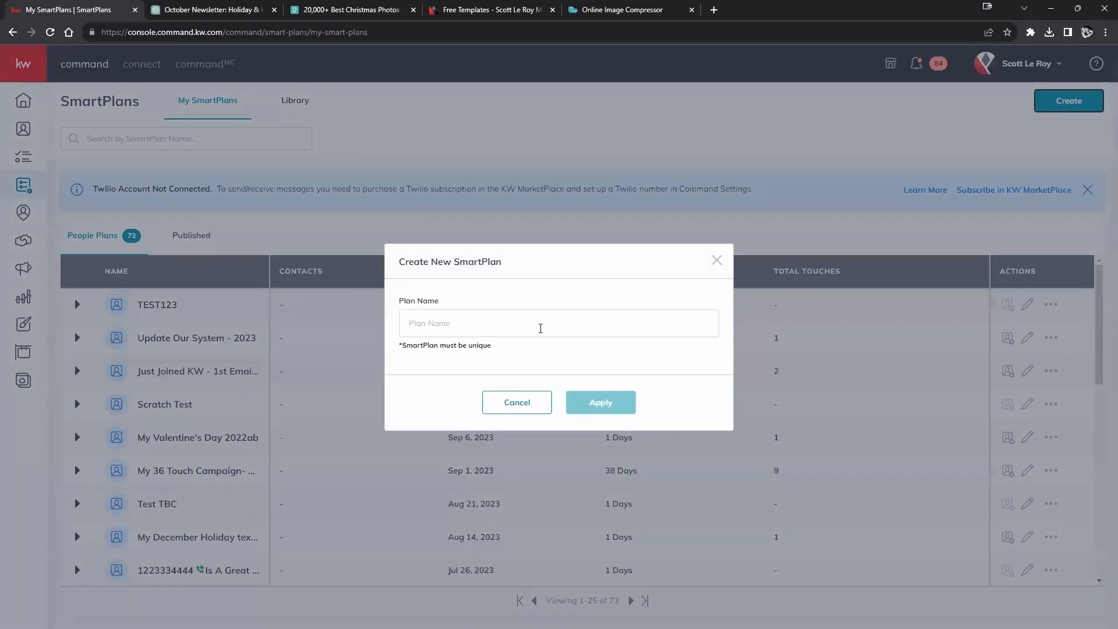
click(543, 326)
text(Q)
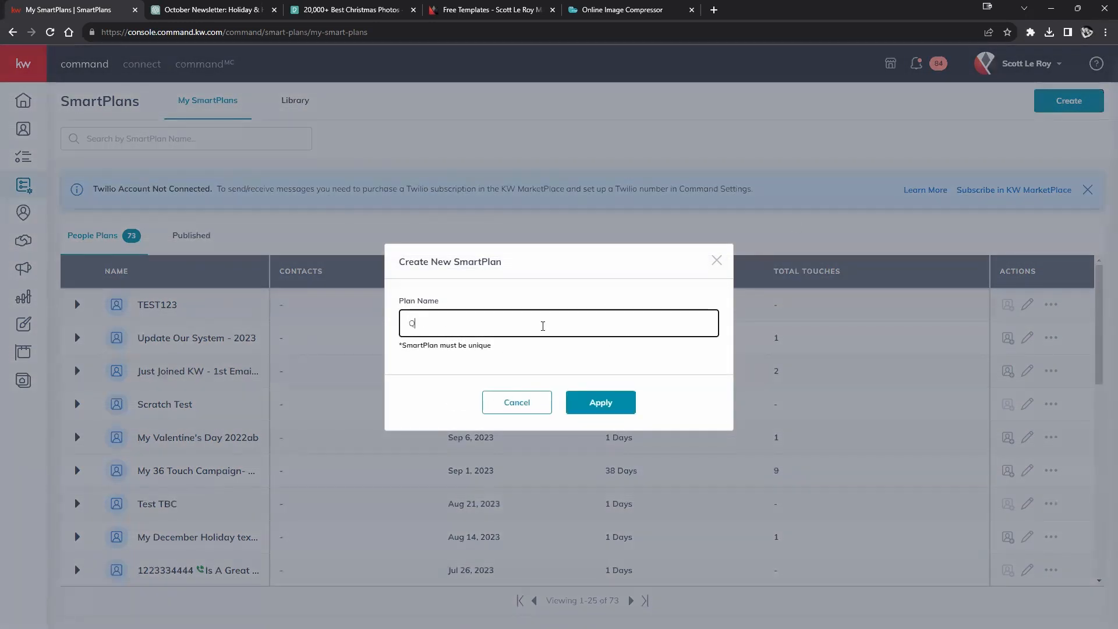
text(4 Holid)
key(Left)
key(Left)
click(599, 402)
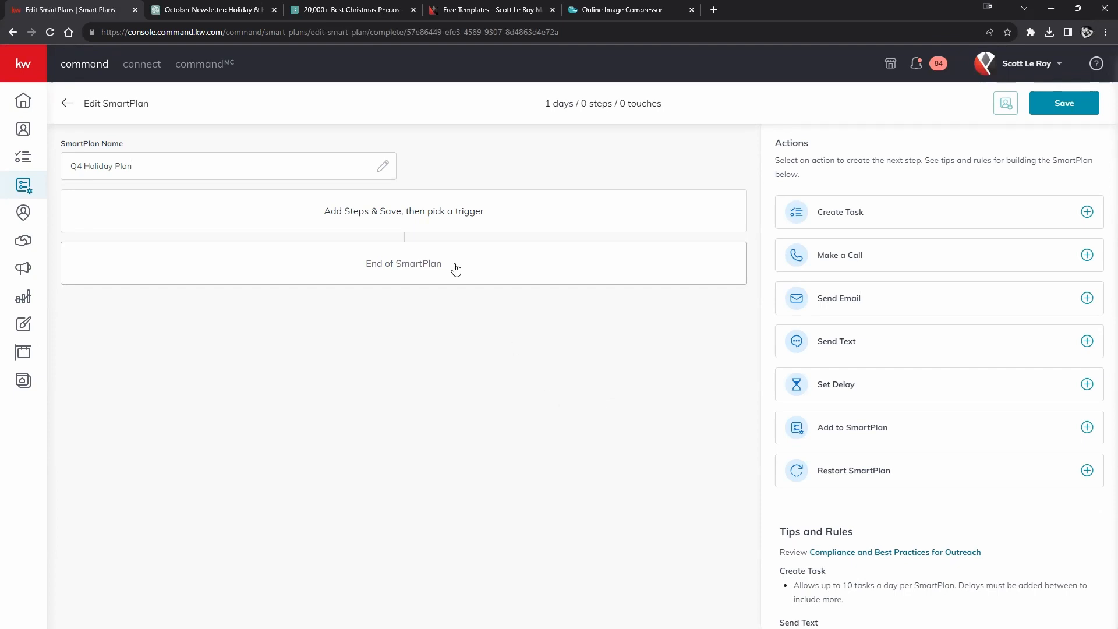
Step: Return to the SmartPlans list and select a contact, searched by first name, for adding to the "Update Our System - 2023" plan
click(68, 103)
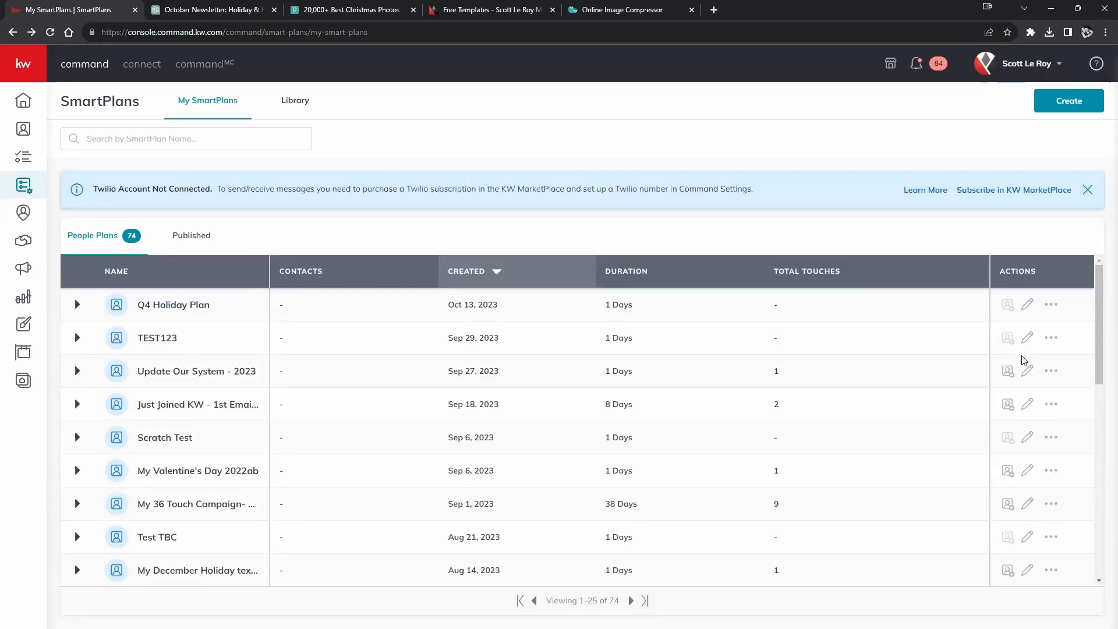
click(1008, 371)
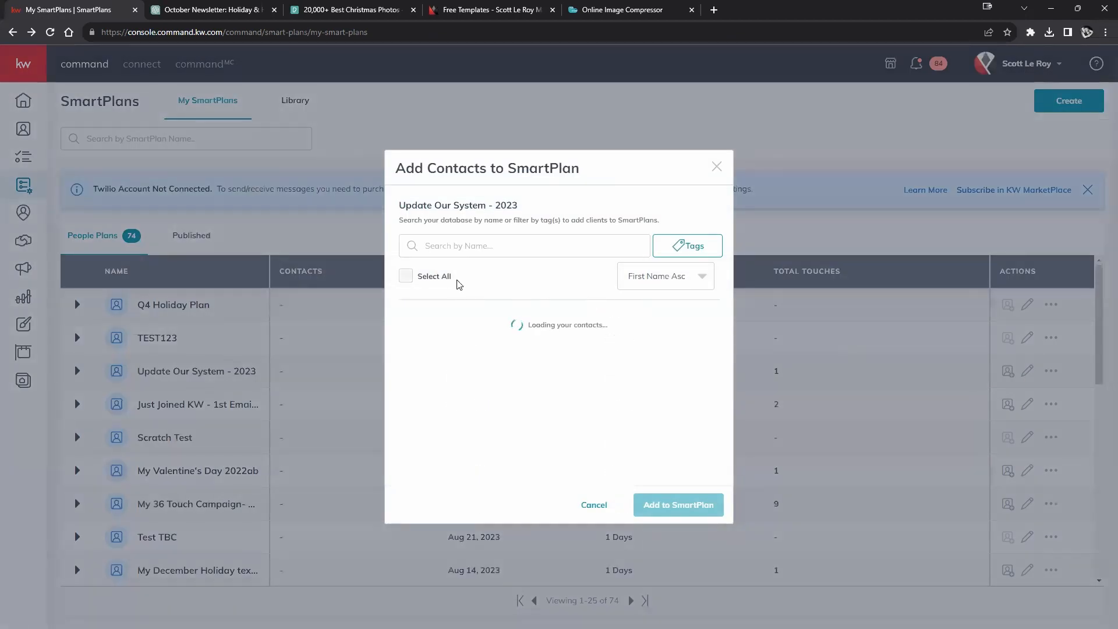
click(481, 240)
text(morgan)
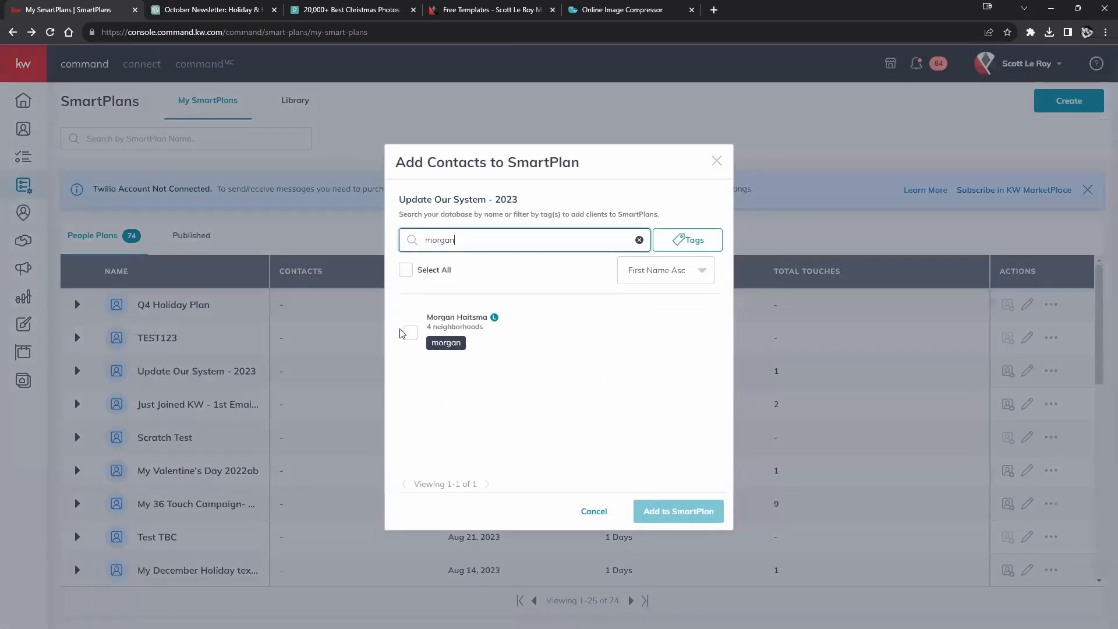
click(411, 340)
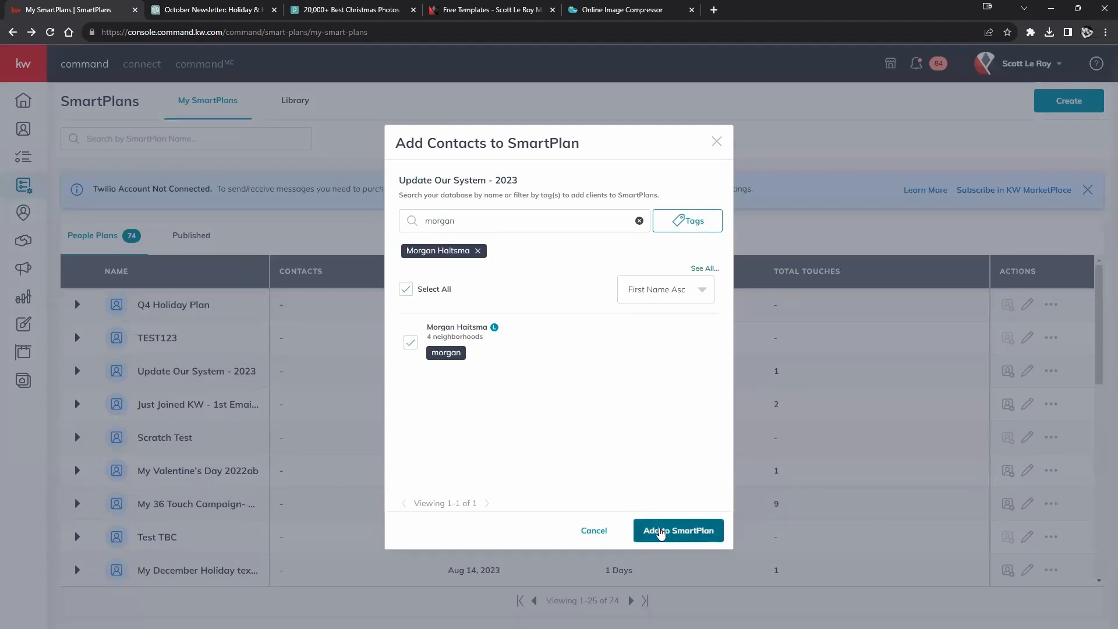
click(661, 533)
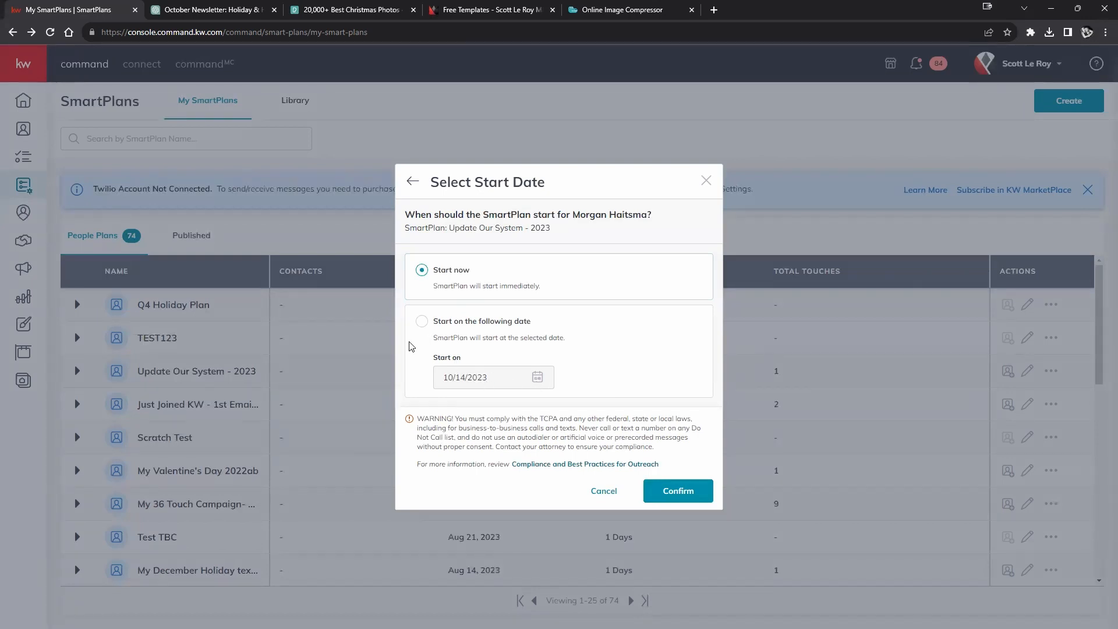
Step: Set the contact's SmartPlan start date to 10/31/2023, then exit without adding the contact
click(420, 322)
click(537, 379)
scroll(524, 361, down, 4)
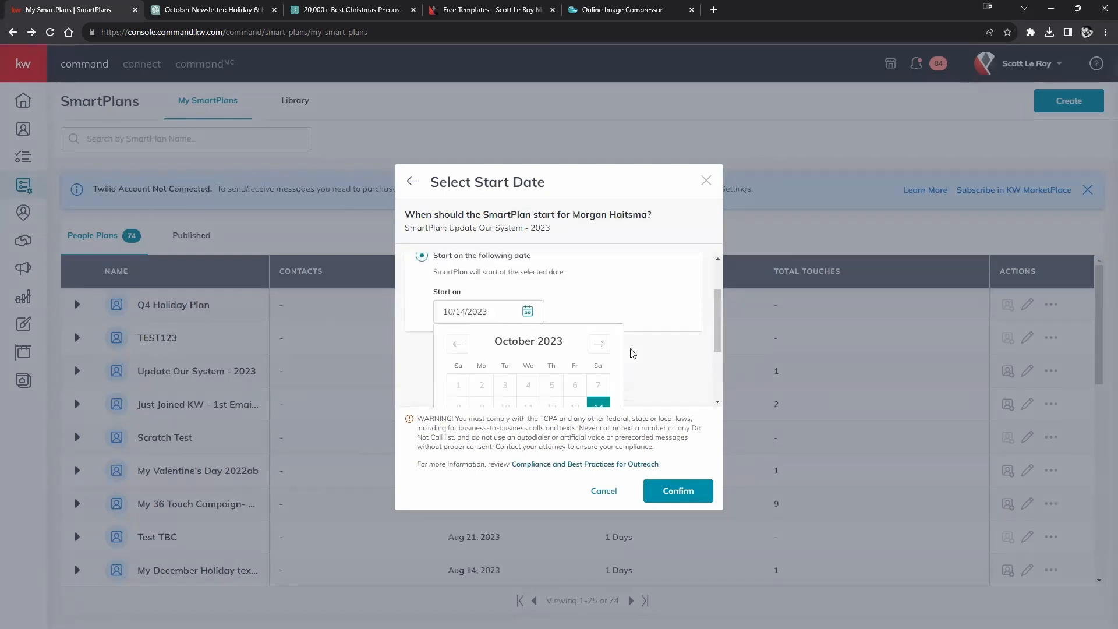
click(505, 365)
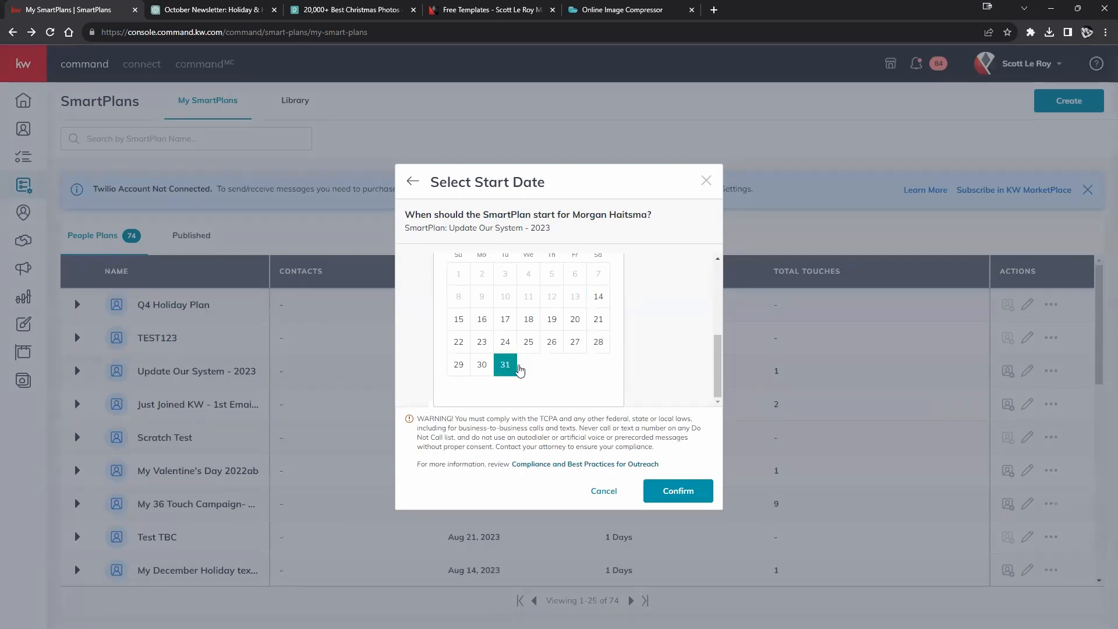
click(652, 309)
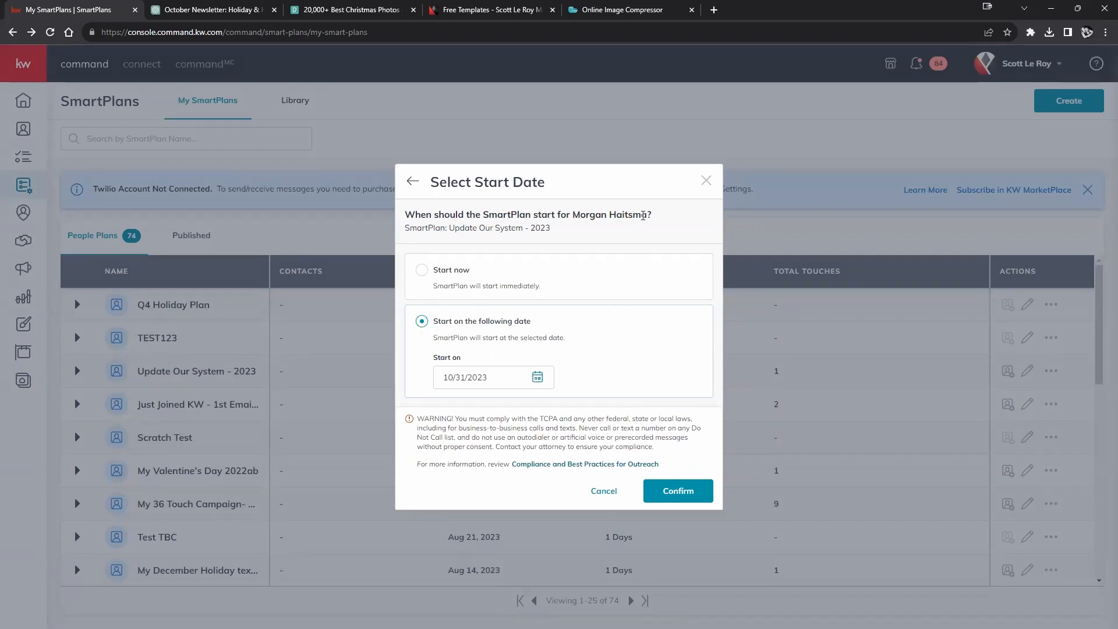
click(706, 181)
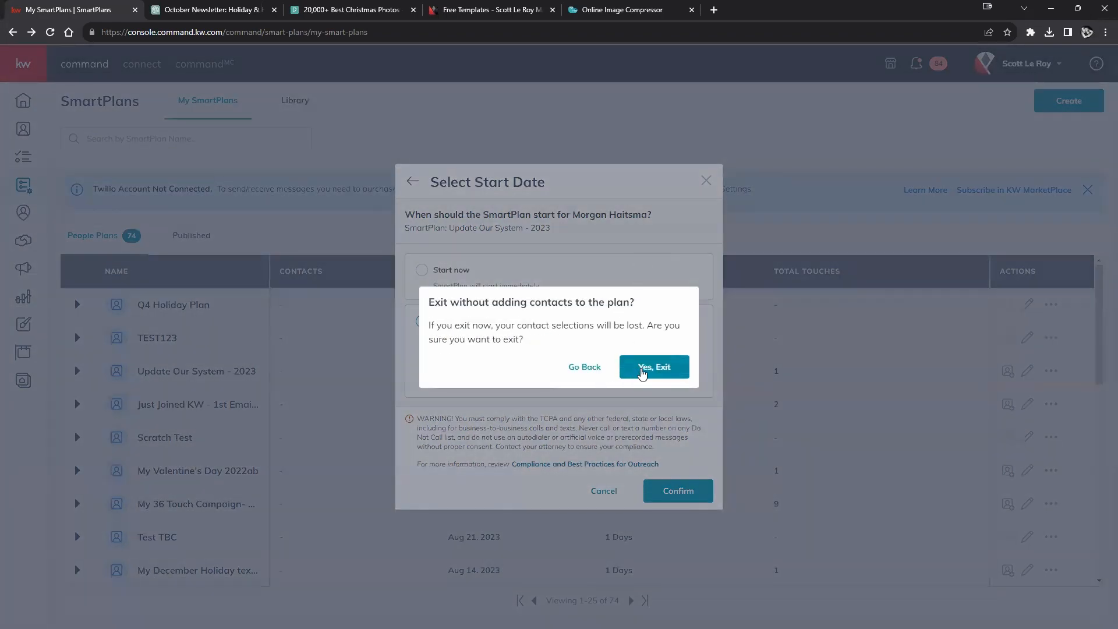
click(639, 370)
Step: Reopen the Q4 Holiday Plan for editing and add a Send Email step
click(1028, 306)
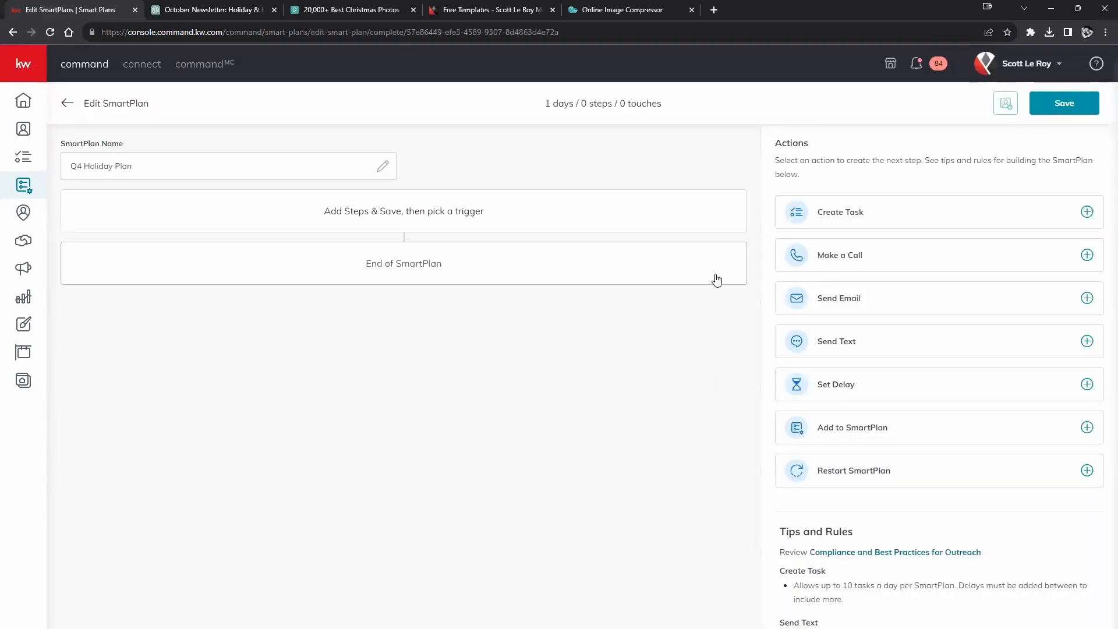
click(835, 299)
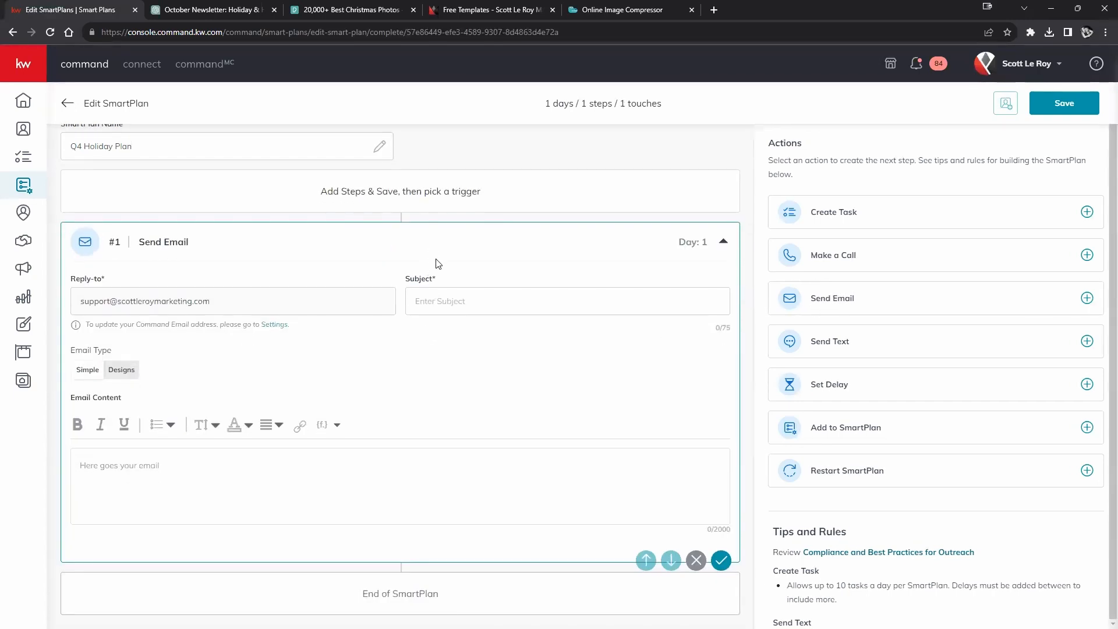
click(456, 295)
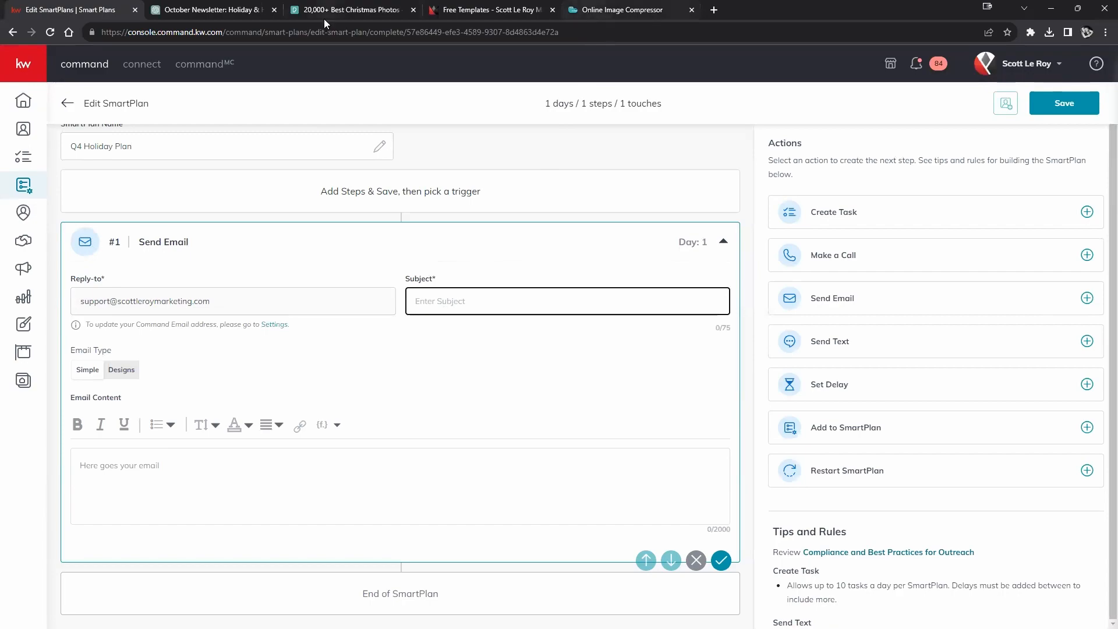
Step: Switch to ChatGPT and copy the line "Subject: October Newsletter: Fall Home and Holiday Highlights" from the condensed October newsletter
click(222, 12)
scroll(441, 339, up, 10)
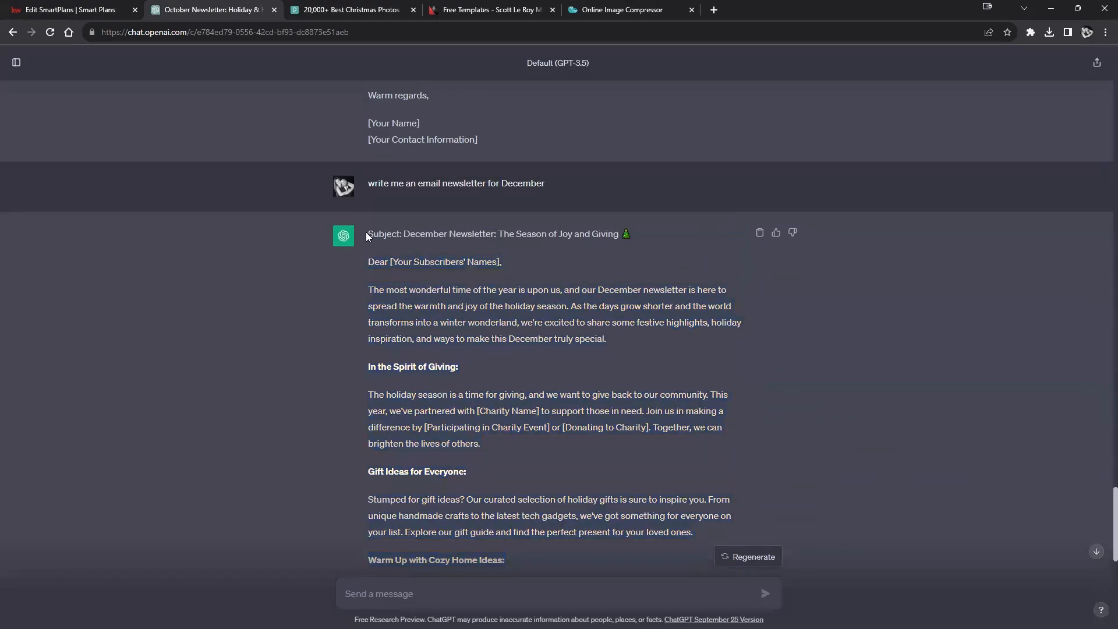
drag(368, 234, 626, 234)
scroll(621, 235, up, 15)
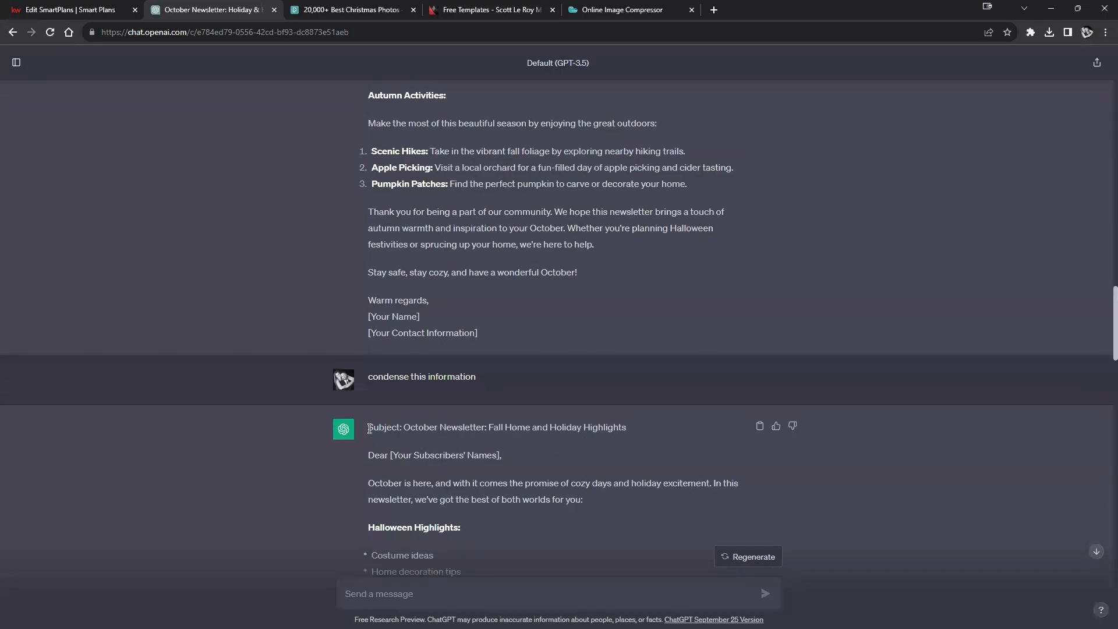
drag(368, 427, 622, 425)
right_click(627, 429)
click(646, 437)
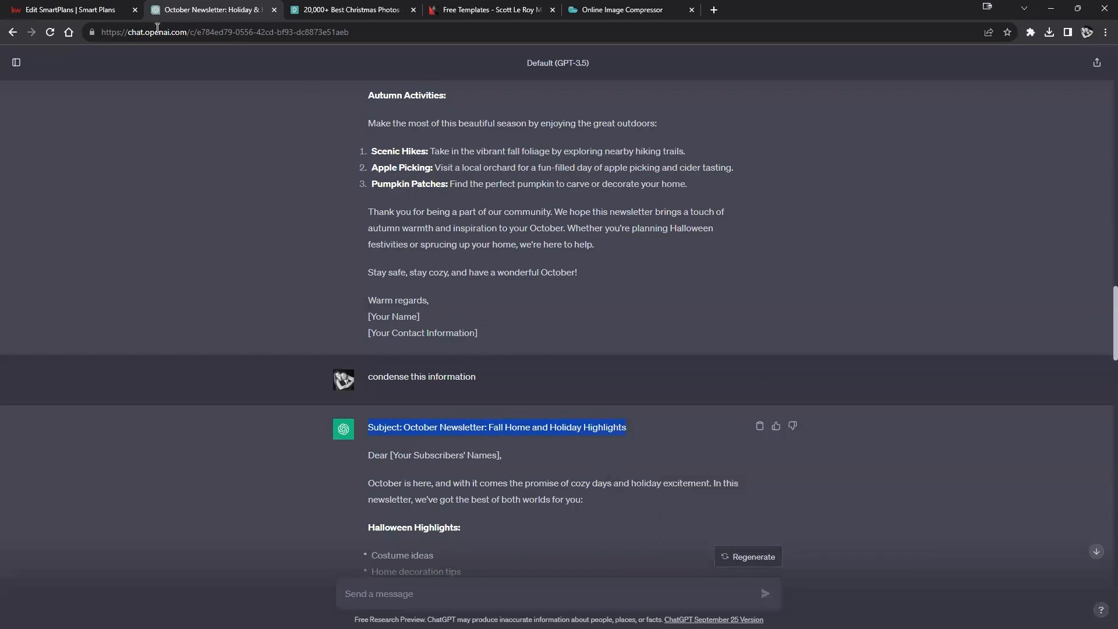
Step: Return to the Q4 Holiday Plan and paste the copied October newsletter line as the email step's subject
click(108, 14)
right_click(424, 302)
click(467, 392)
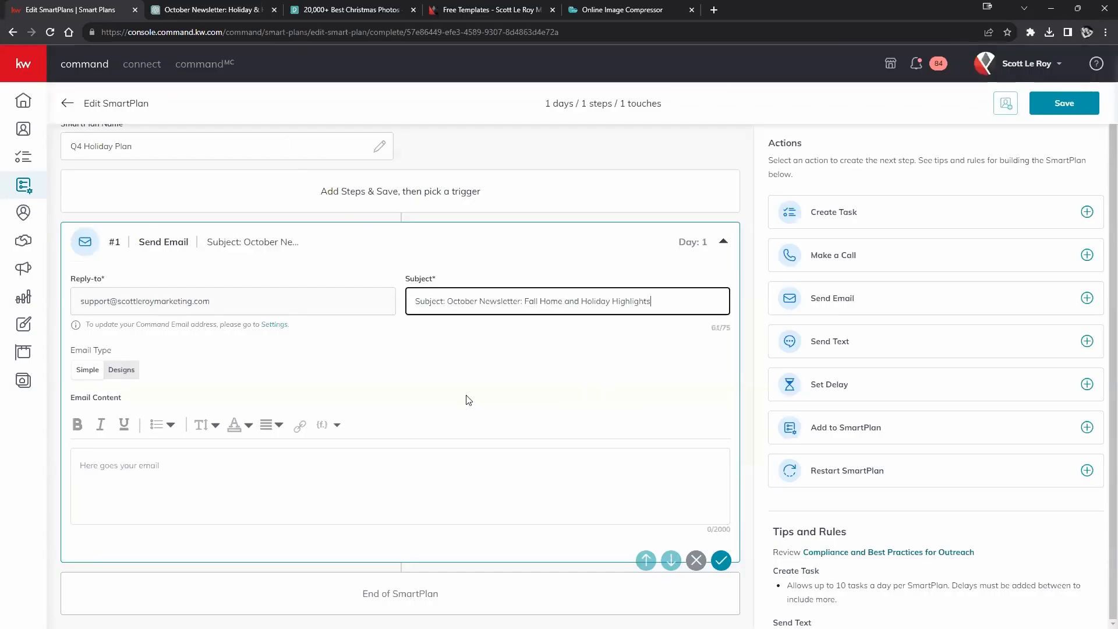
click(463, 382)
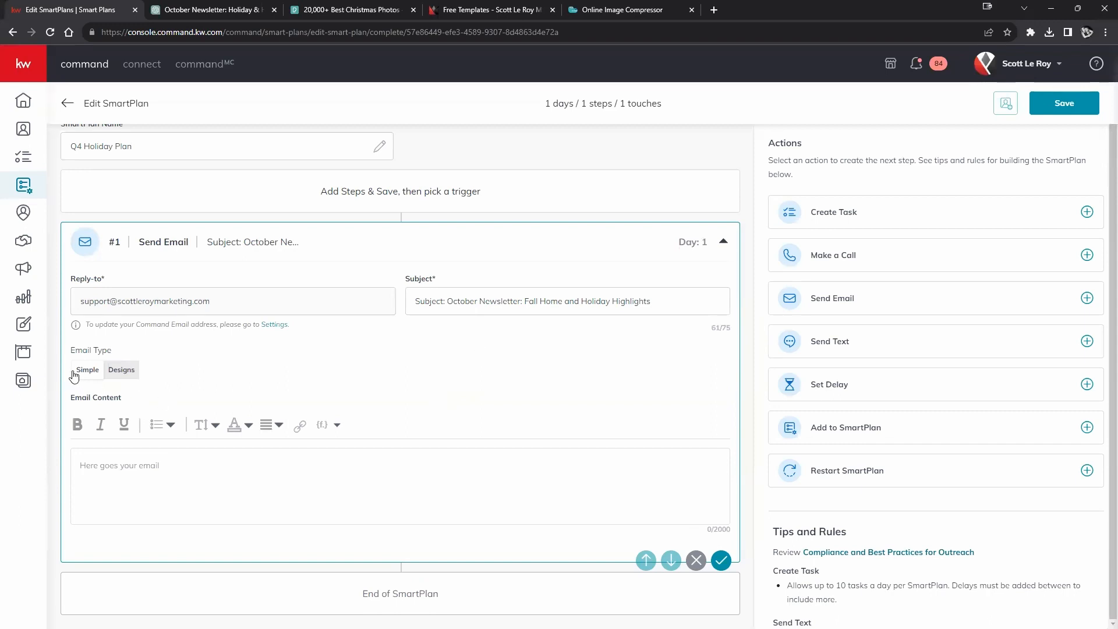
Step: Switch the email type to Designs, attach the October pumpkin design "Classic - Happy New Year", and open that design for editing
click(119, 373)
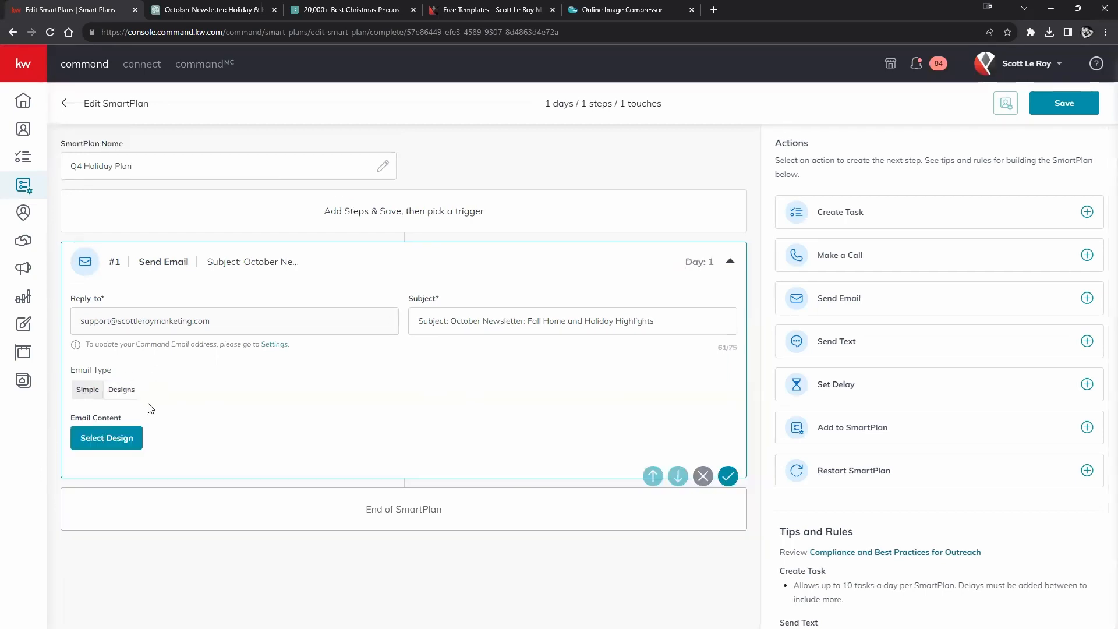
click(108, 444)
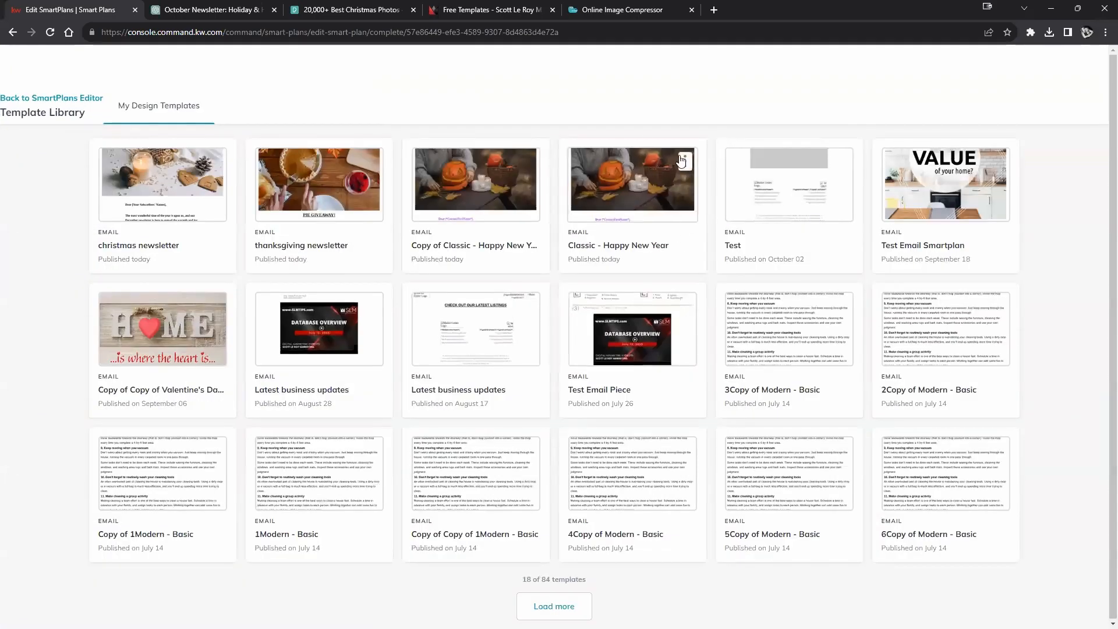
click(639, 192)
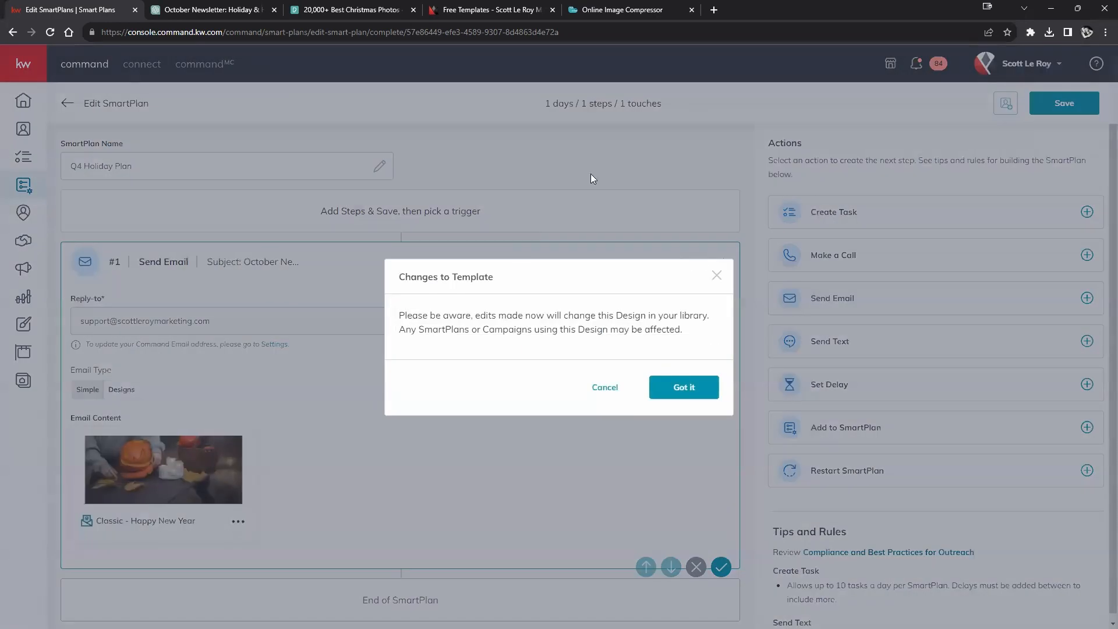
click(685, 389)
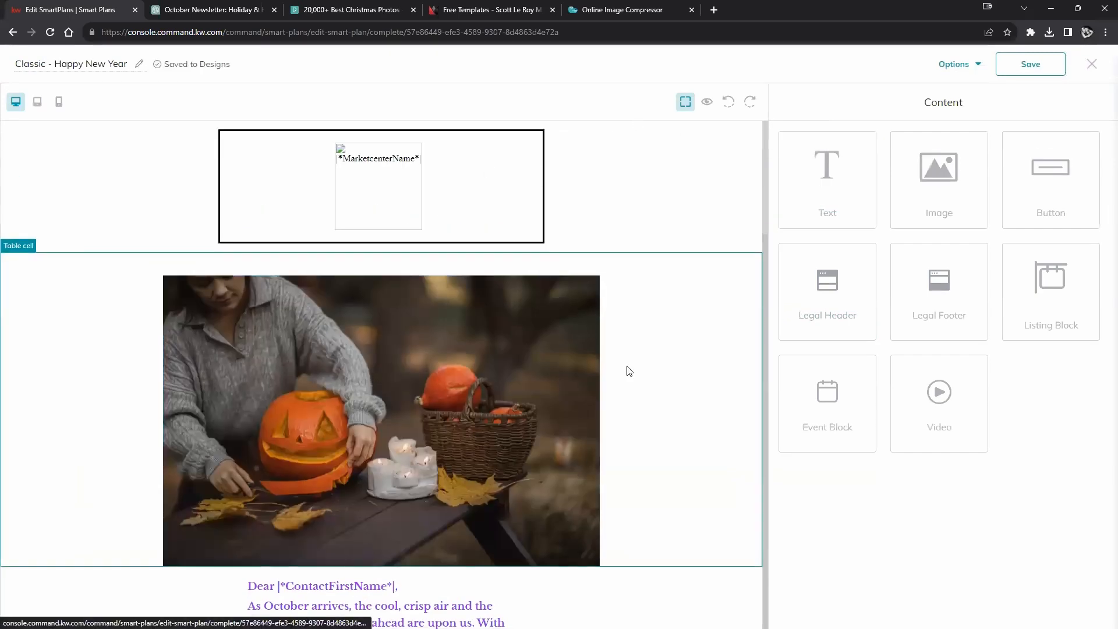
Step: Change the font color of the entire October newsletter text block to black and finish the text edit
scroll(626, 370, down, 8)
scroll(484, 340, up, 5)
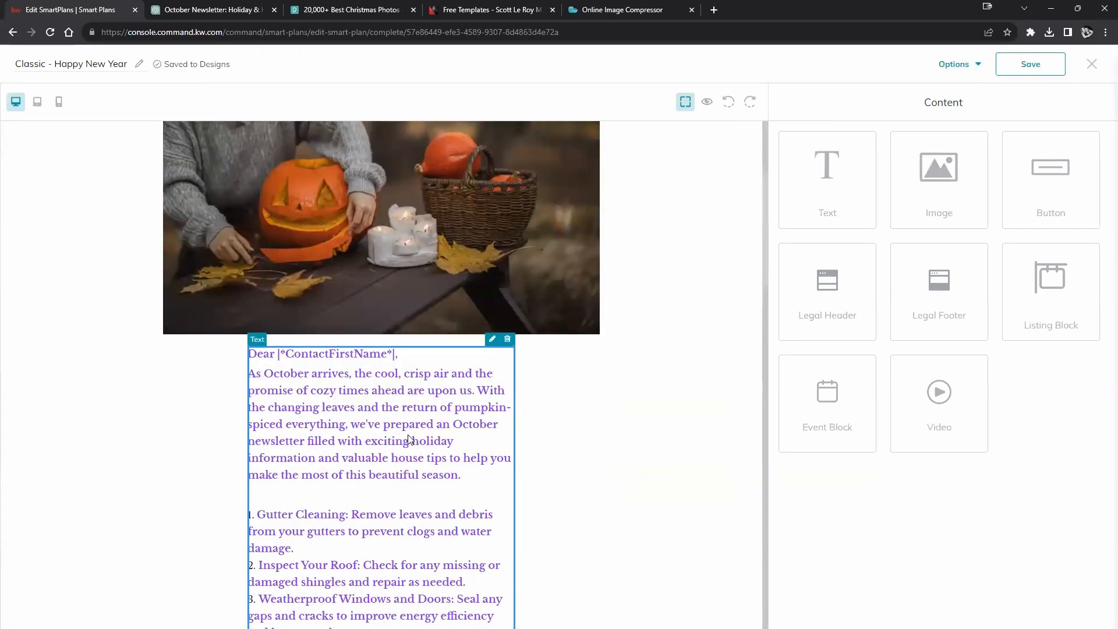
click(493, 340)
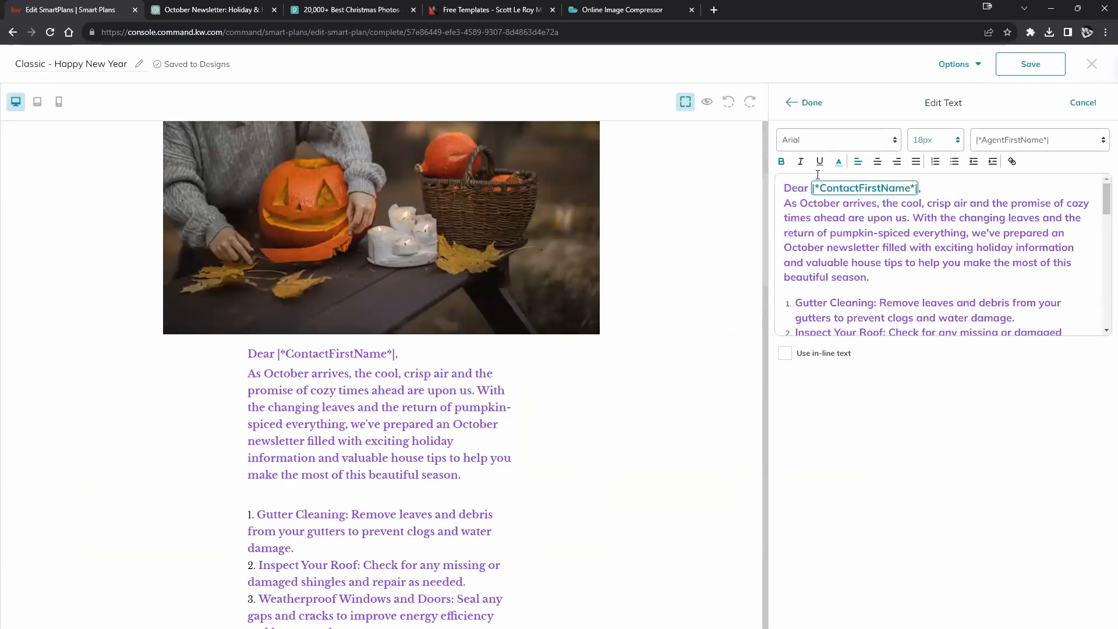
drag(778, 188, 1099, 460)
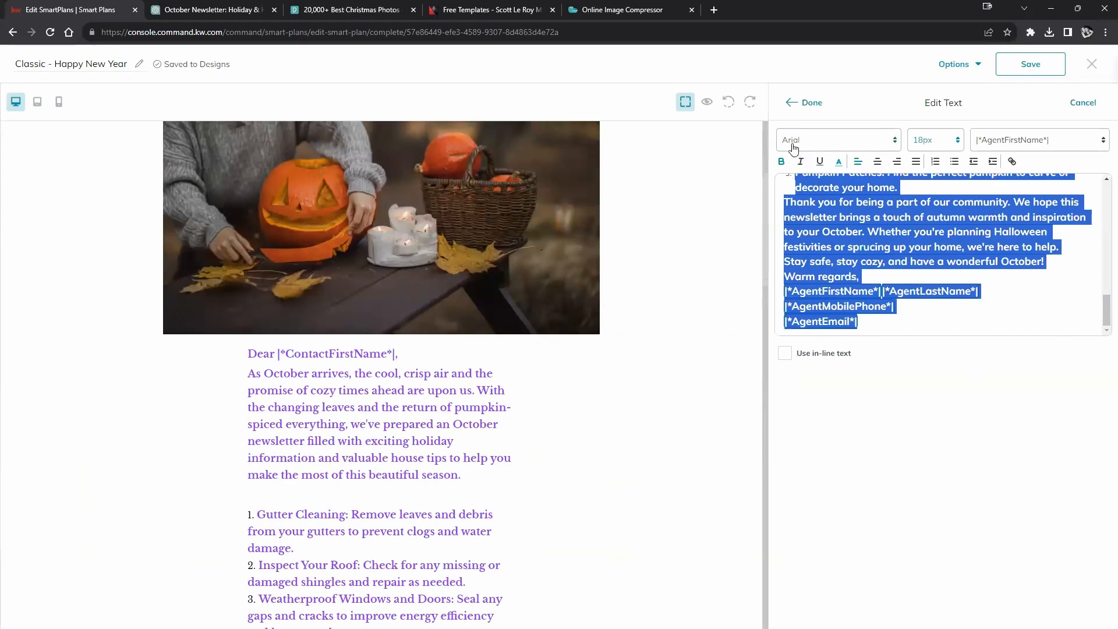
click(838, 162)
click(842, 182)
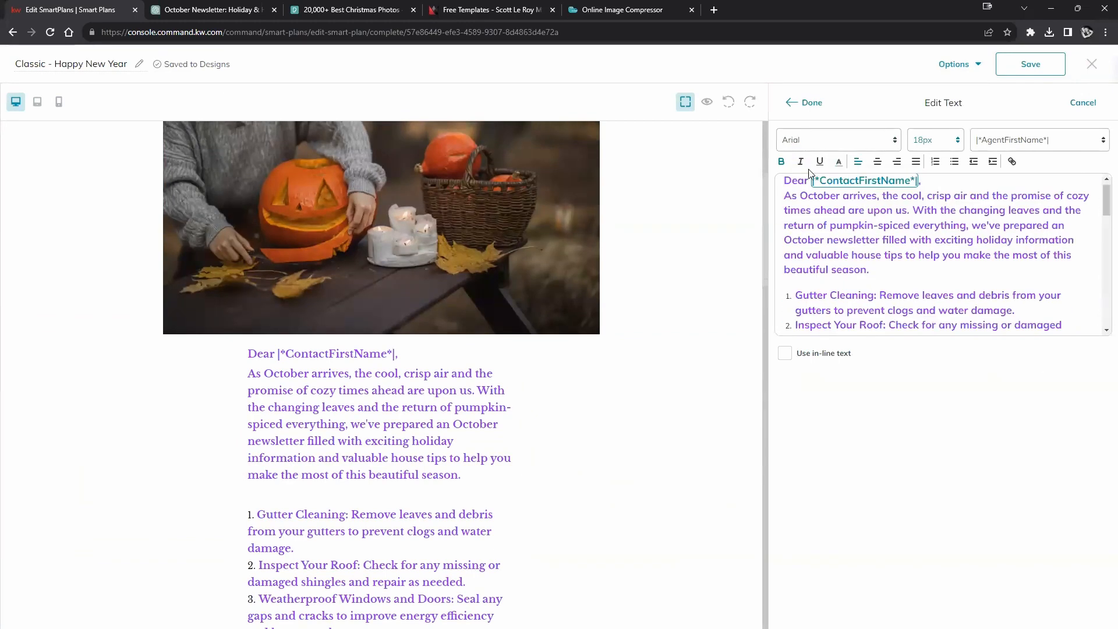
mouse_move(784, 181)
mouse_down()
mouse_move(993, 309)
mouse_move(1095, 408)
mouse_up()
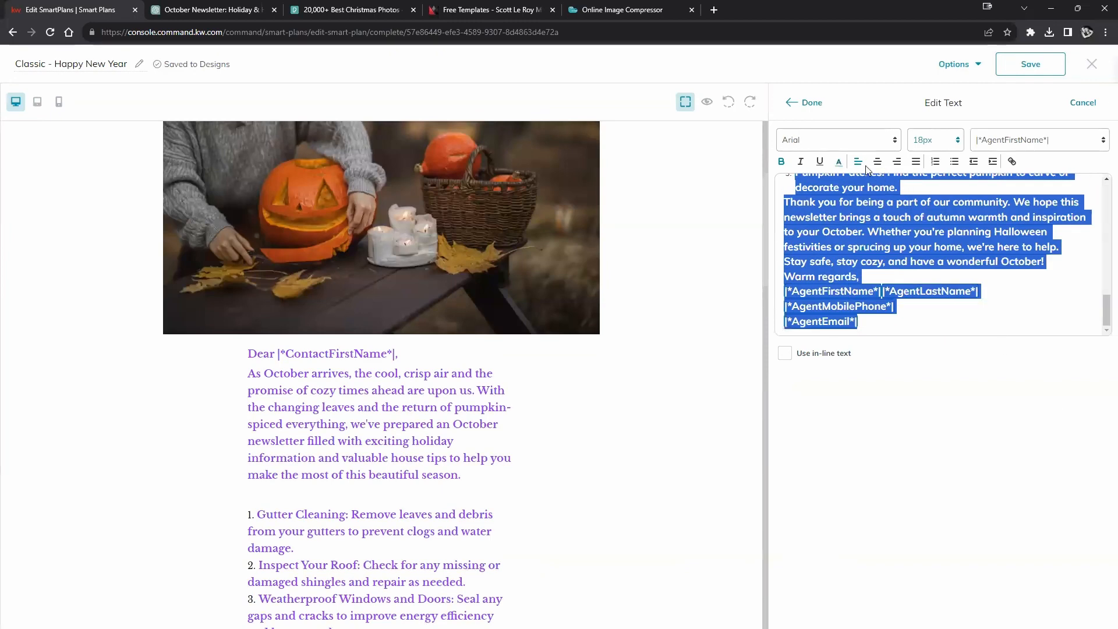
click(839, 164)
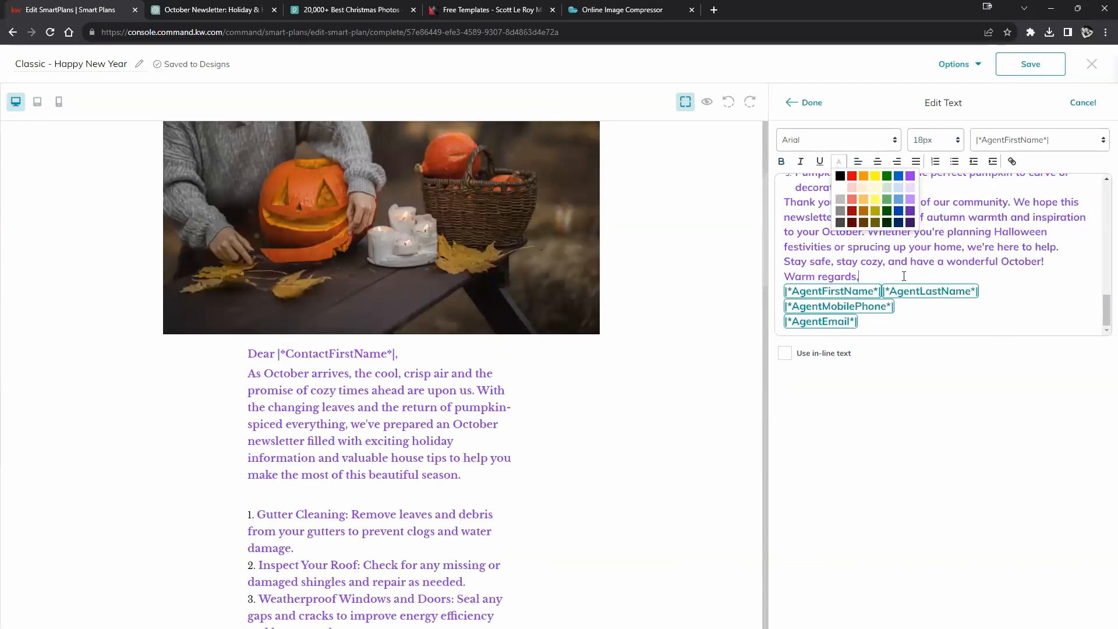
drag(760, 185, 762, 148)
click(842, 176)
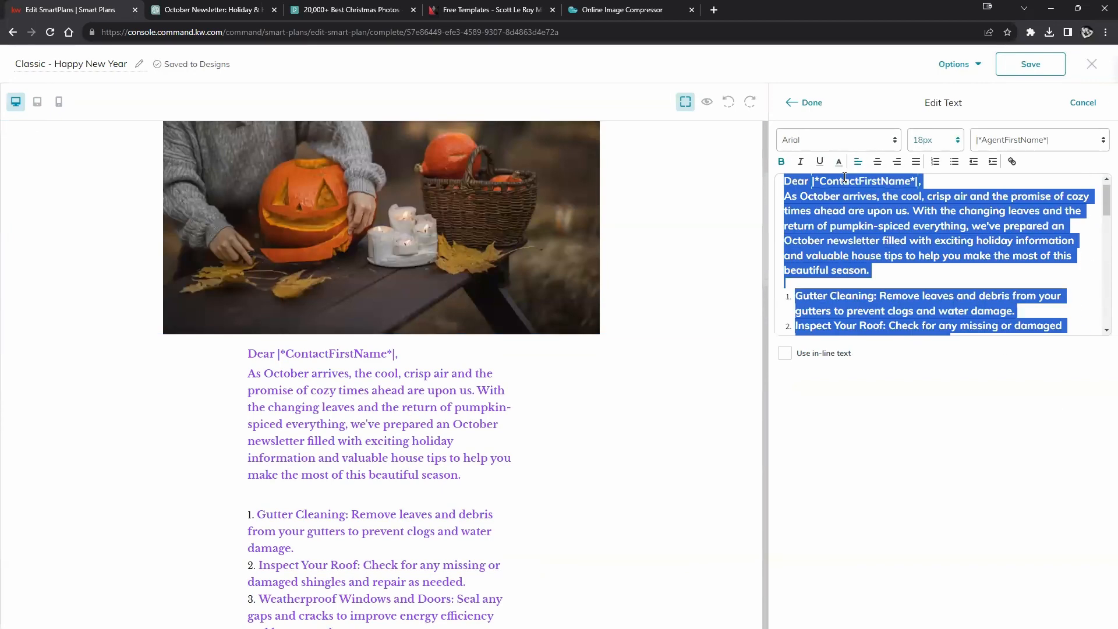
click(972, 178)
click(809, 102)
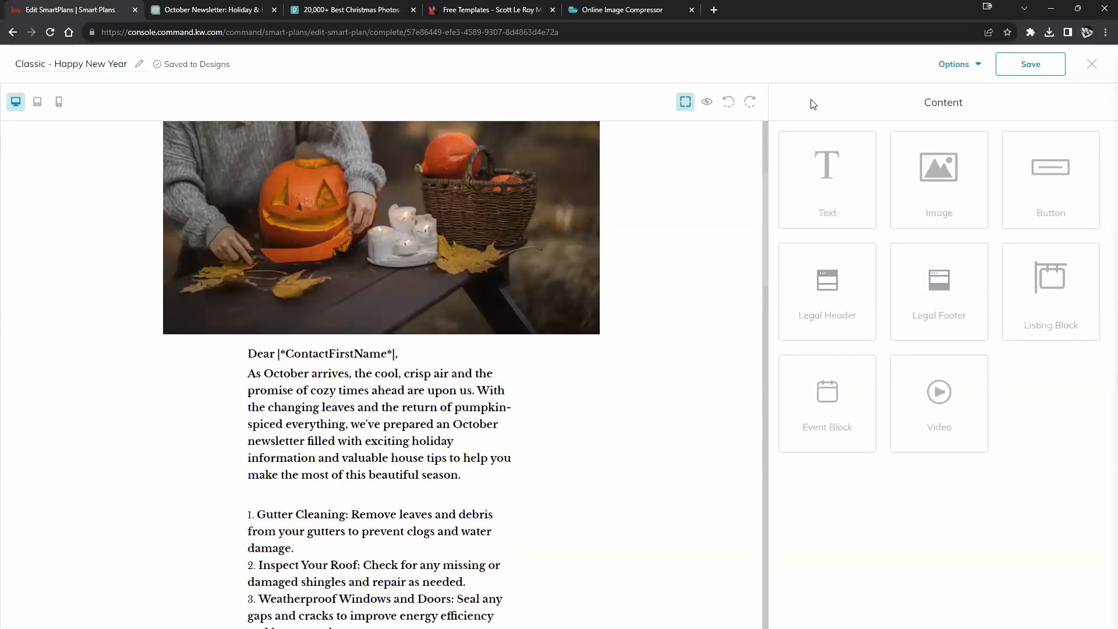
Step: Save the October newsletter design and close the design editor to return to the SmartPlan
click(1029, 64)
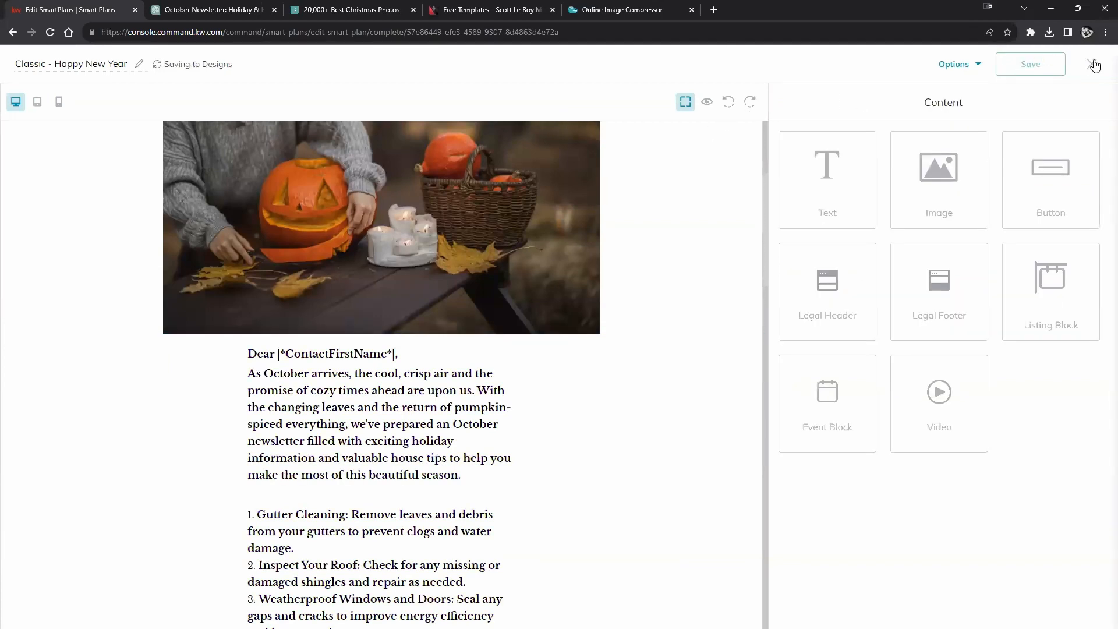
click(1092, 64)
click(682, 383)
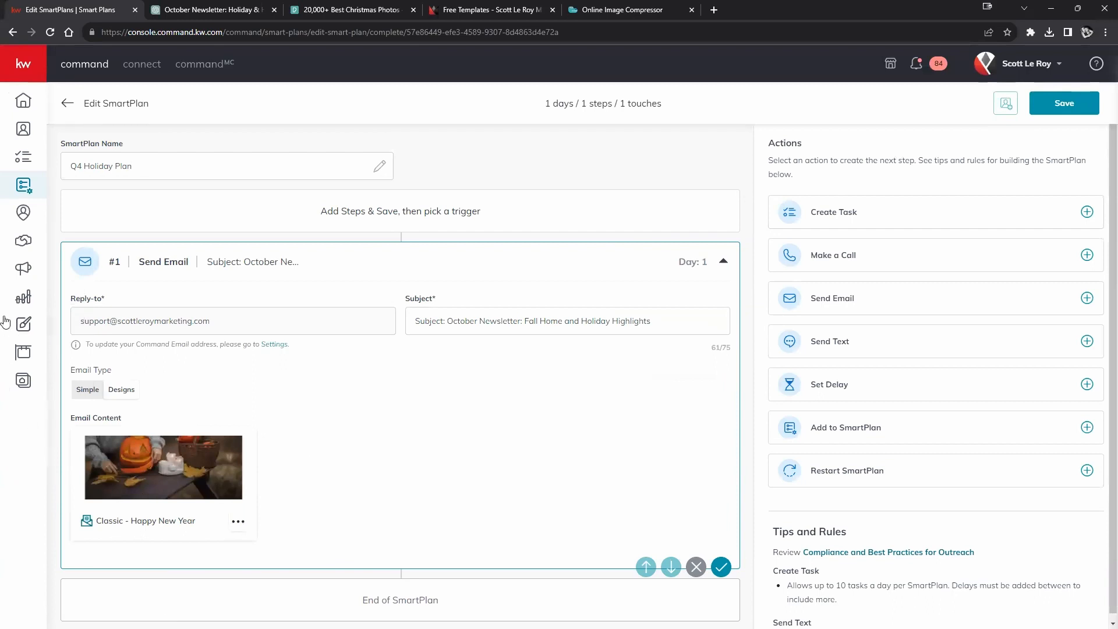
Step: Add a Set Delay step after the October email and set it to 7 days
scroll(425, 429, down, 1)
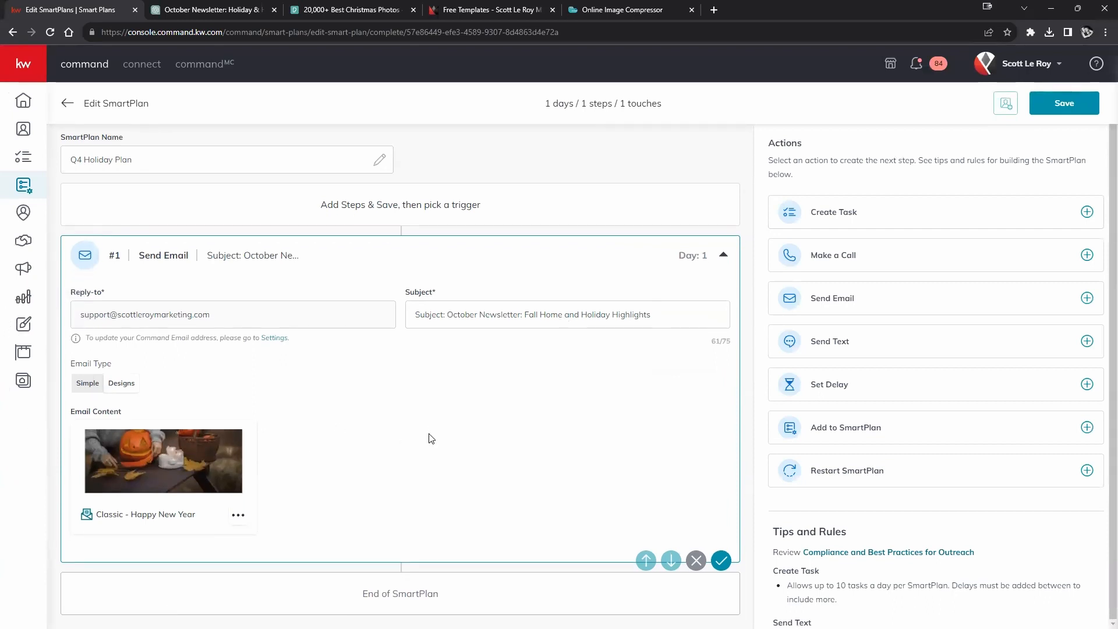
scroll(431, 441, up, 1)
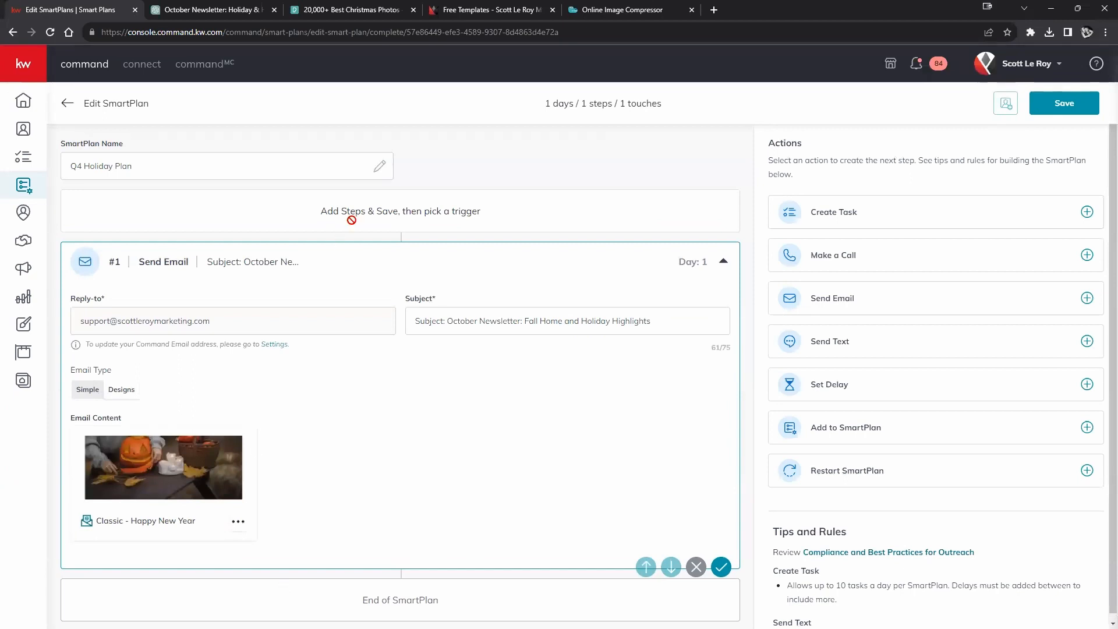
scroll(455, 402, down, 1)
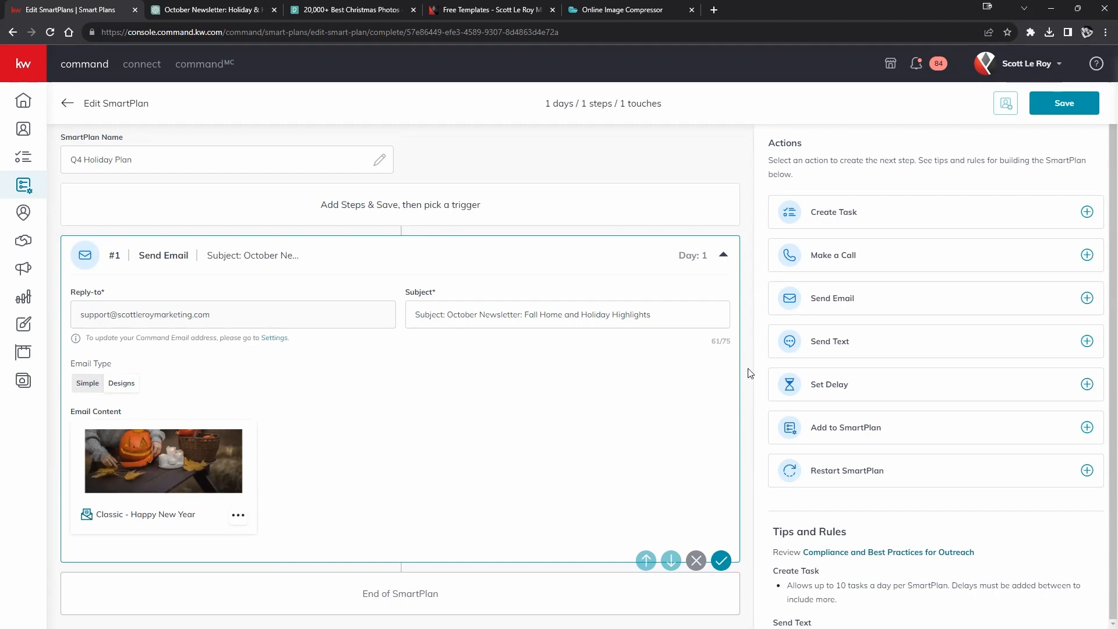
click(848, 391)
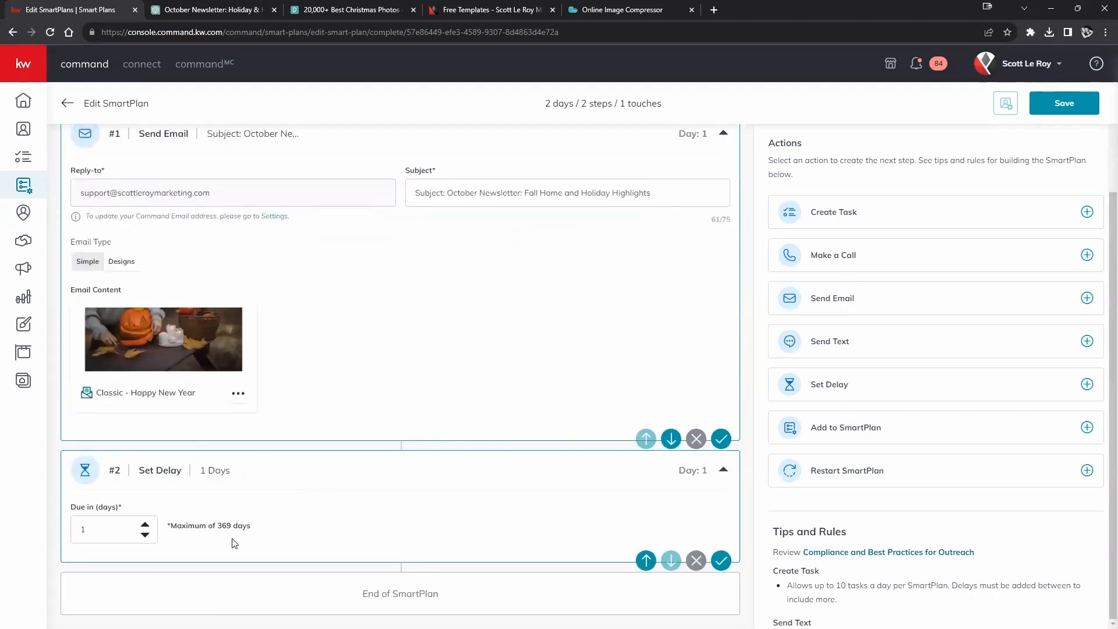
click(145, 525)
click(147, 528)
Step: Add a Send Text step after the delay, look over its options, and delete the step again
click(853, 346)
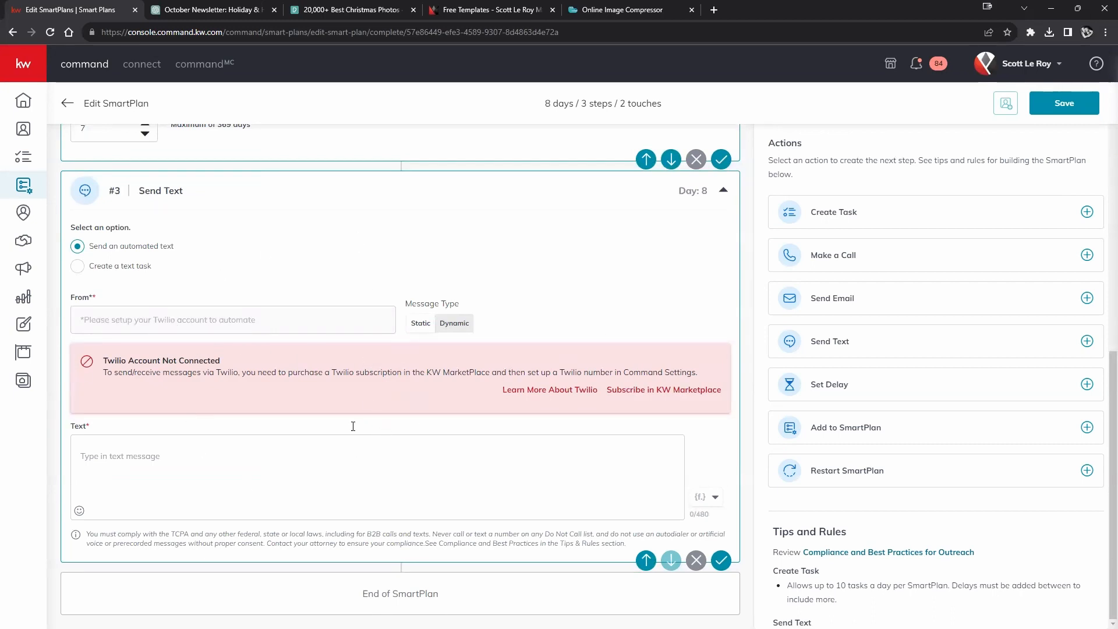
scroll(384, 388, up, 6)
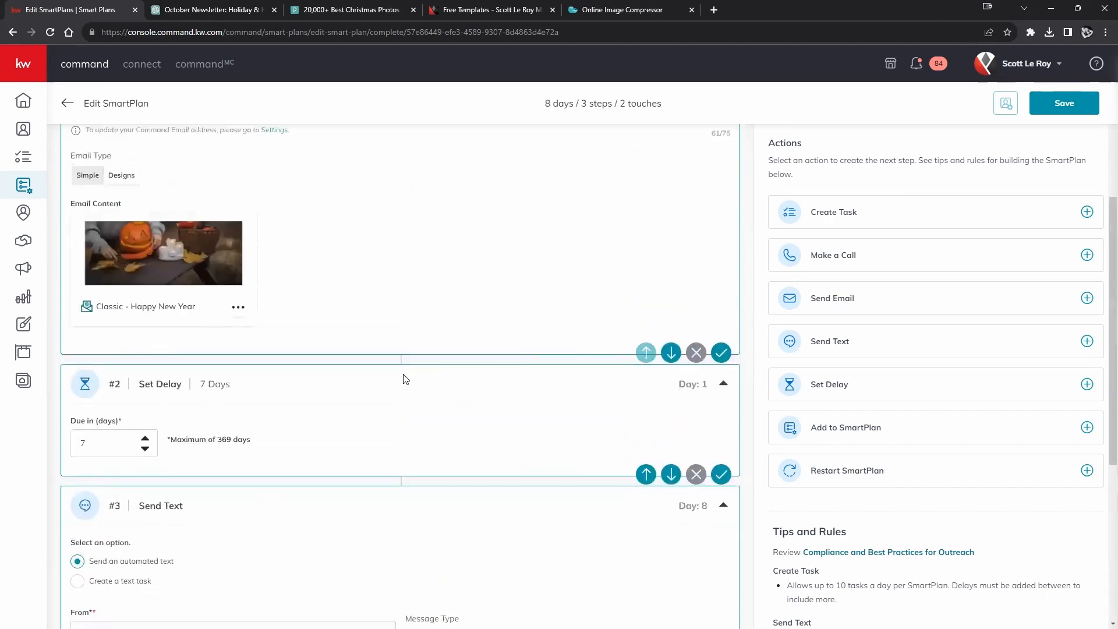
scroll(342, 585, down, 6)
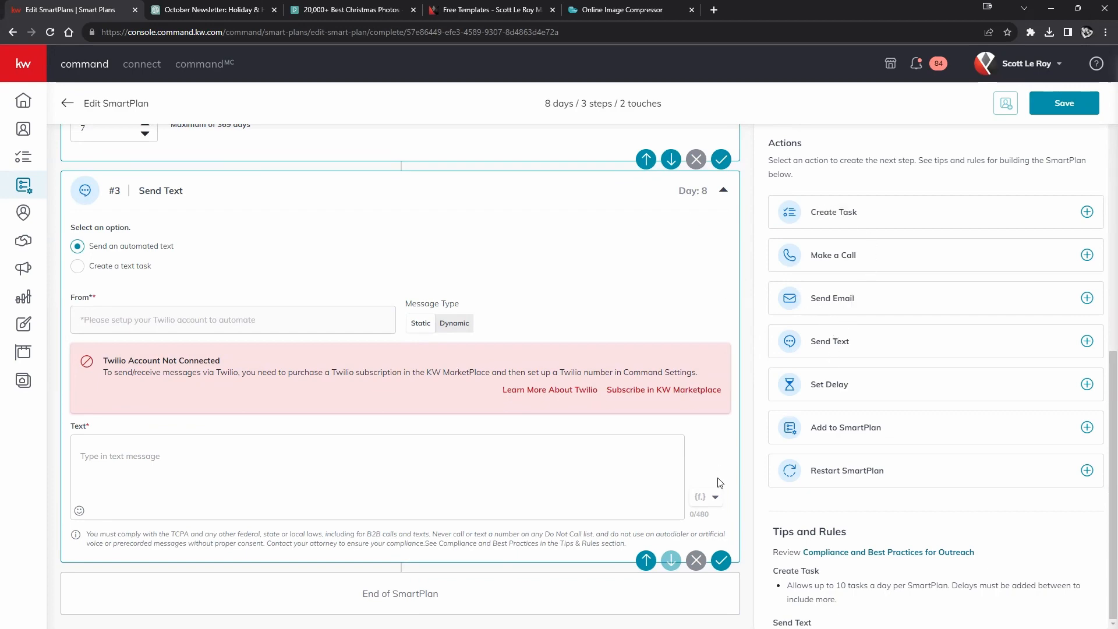
click(696, 560)
click(619, 375)
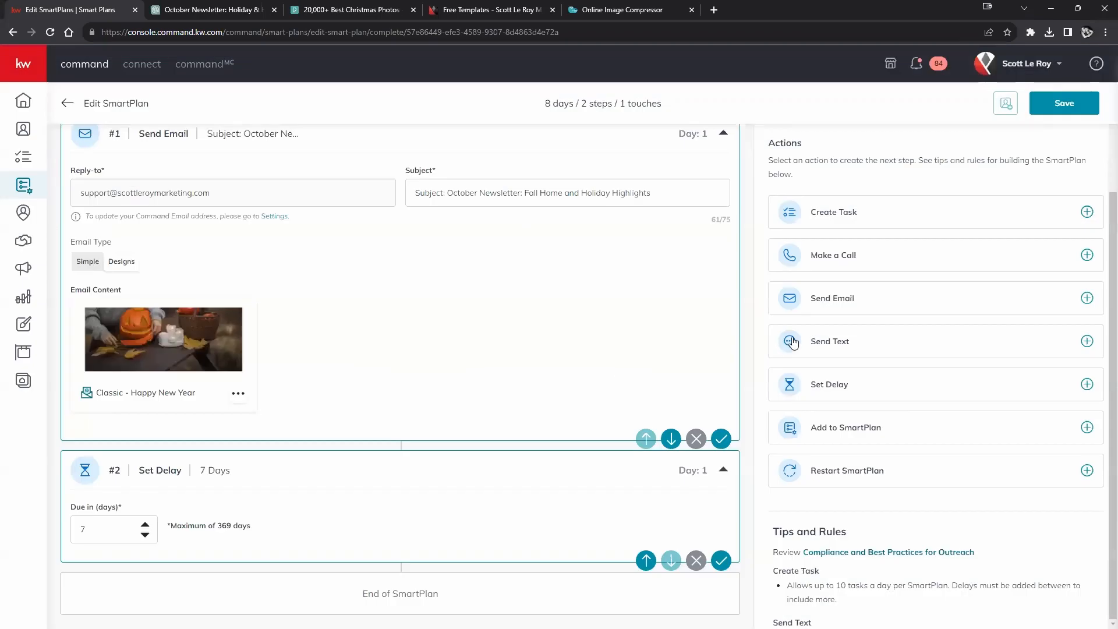
Step: Add a Create Task step after the delay, look over its fields, and delete the step again
click(876, 225)
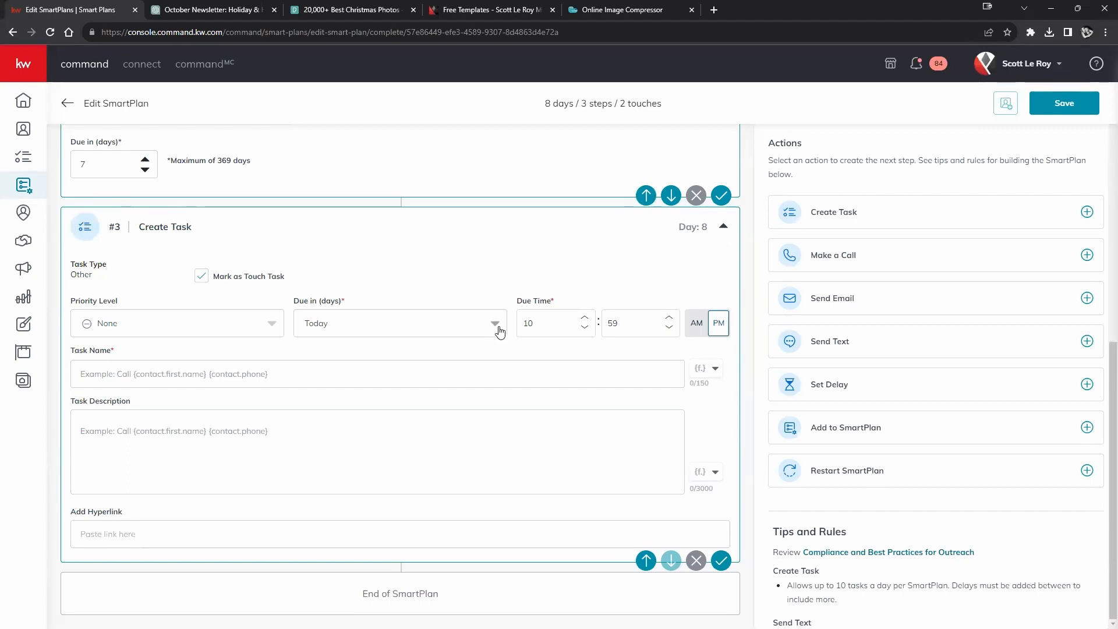
scroll(543, 283, up, 1)
scroll(544, 283, down, 1)
click(697, 560)
click(603, 376)
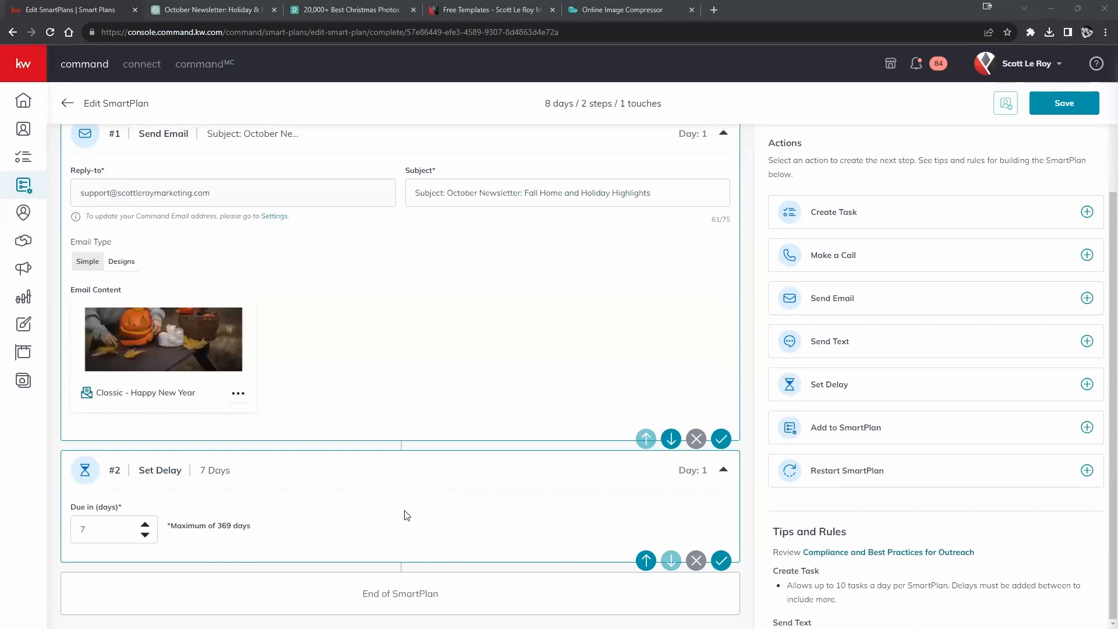
Step: Set the delay following the October email to 15 days
scroll(406, 516, up, 2)
scroll(406, 516, down, 2)
click(145, 524)
click(145, 524)
click(145, 524)
click(145, 524)
click(145, 525)
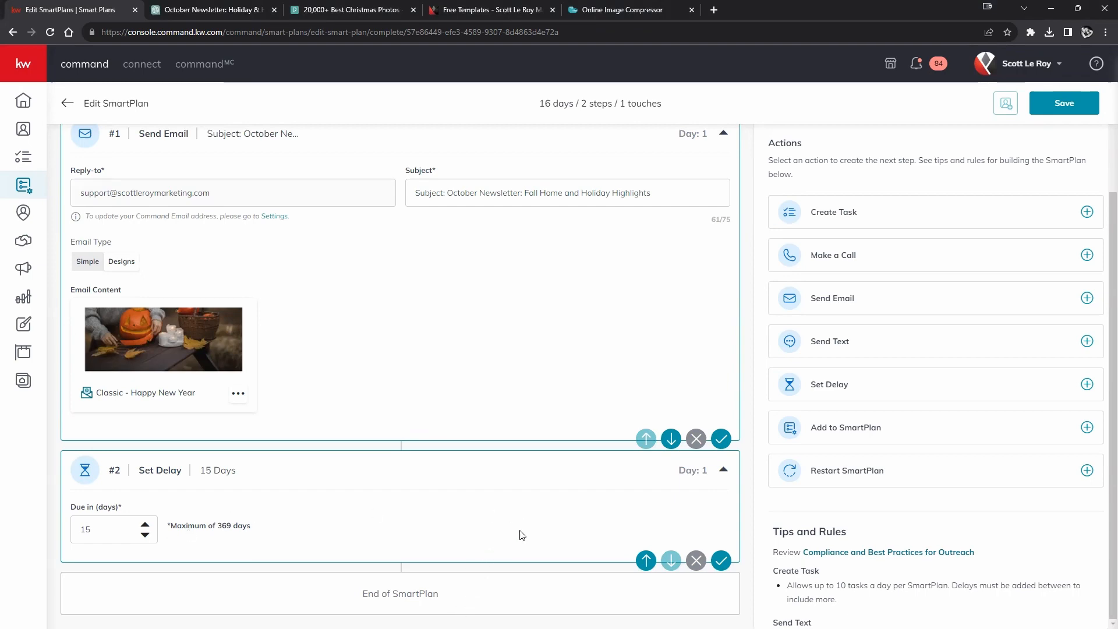
Step: Add a second Send Email step and copy "Subject: Thanksgiving Newsletter: Claim Your Free Pie on Nov 20th" from the ChatGPT conversation
click(866, 304)
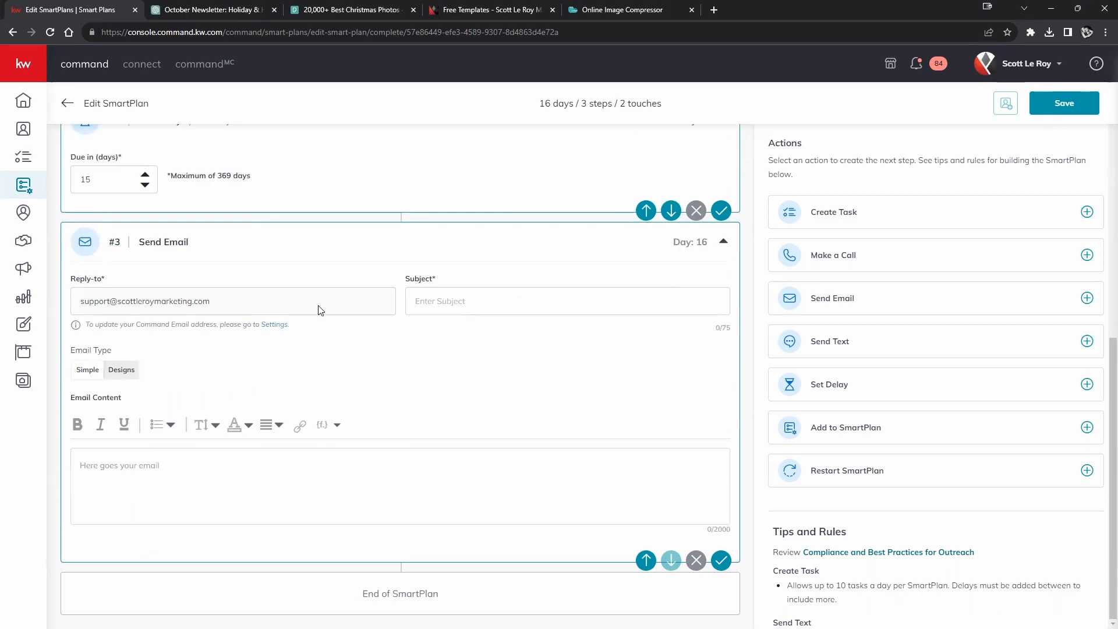
click(490, 302)
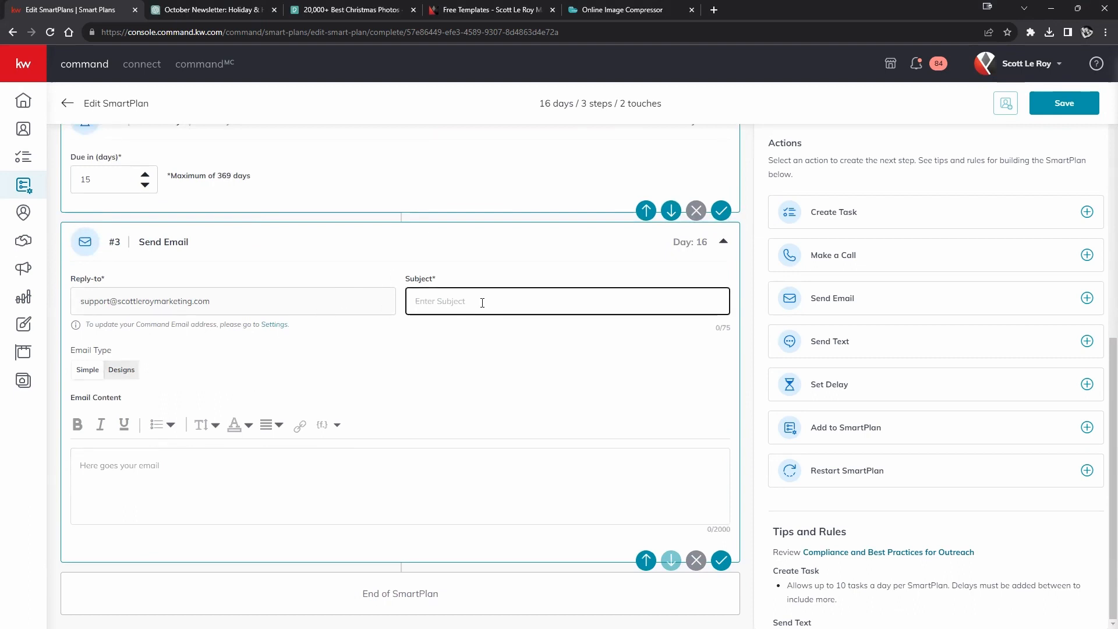
click(341, 10)
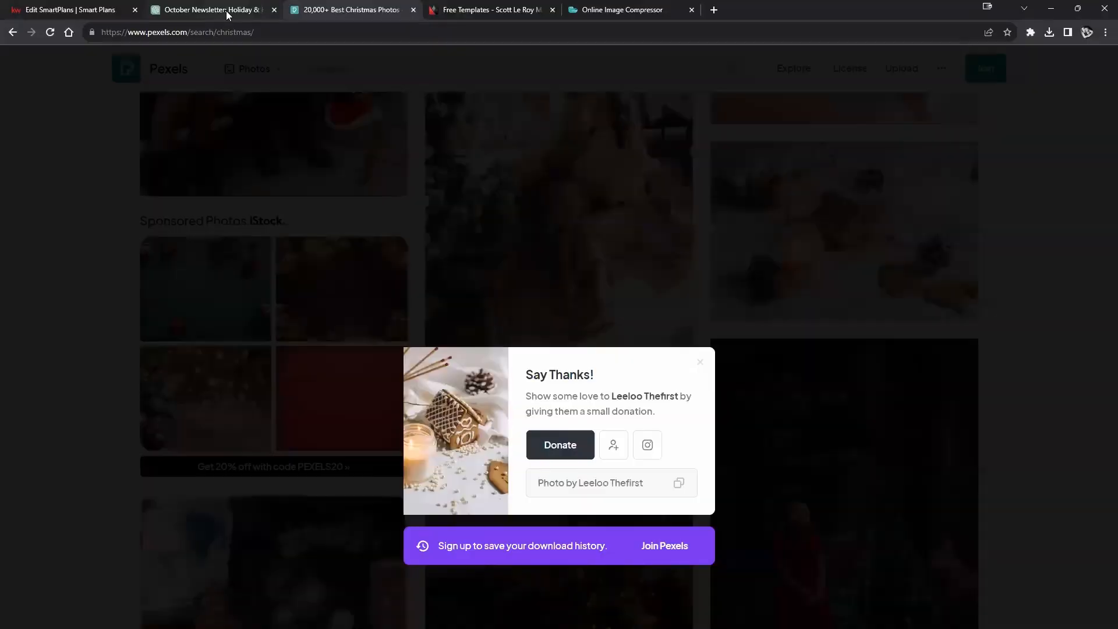
click(226, 10)
scroll(418, 288, down, 14)
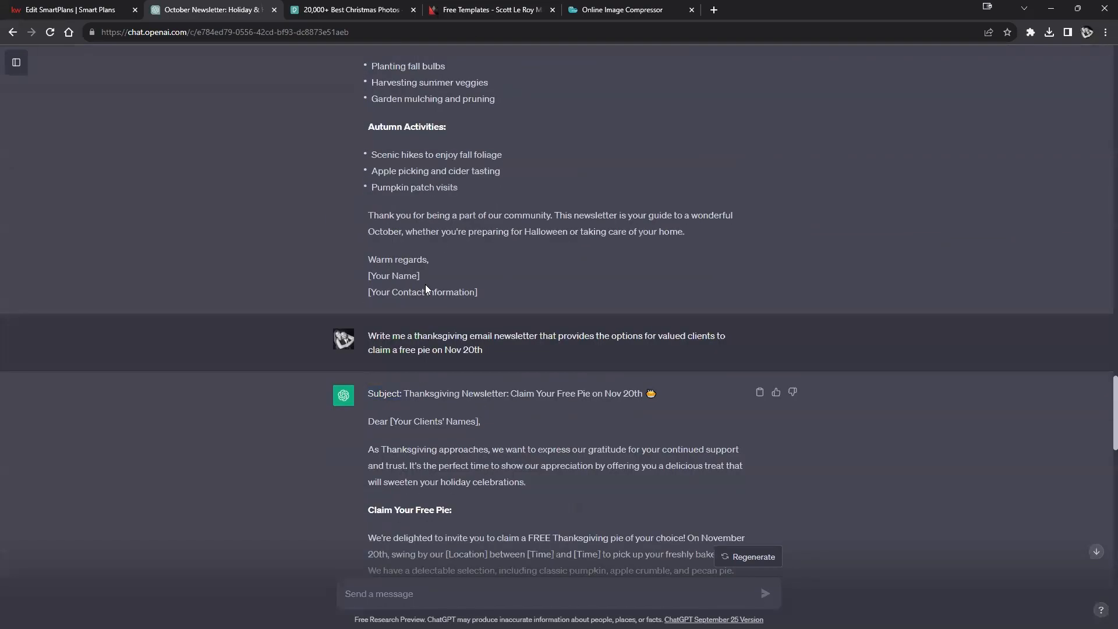
triple_click(394, 277)
right_click(450, 282)
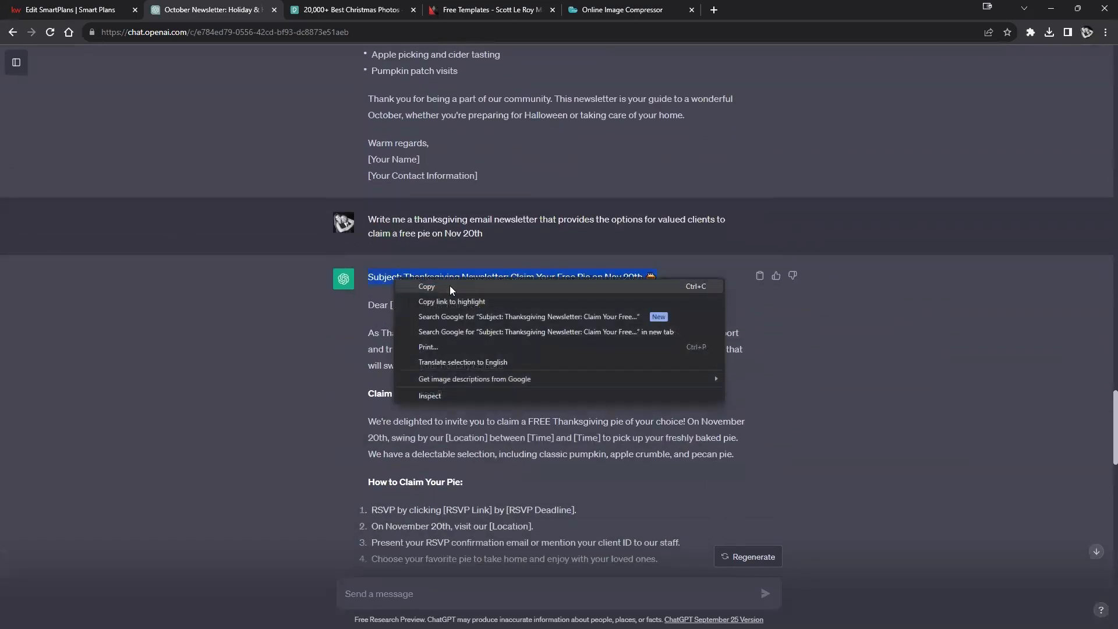
click(462, 289)
Step: Paste the Thanksgiving line as the second email's subject in the SmartPlan and change its date to "Nov 22th"
click(100, 11)
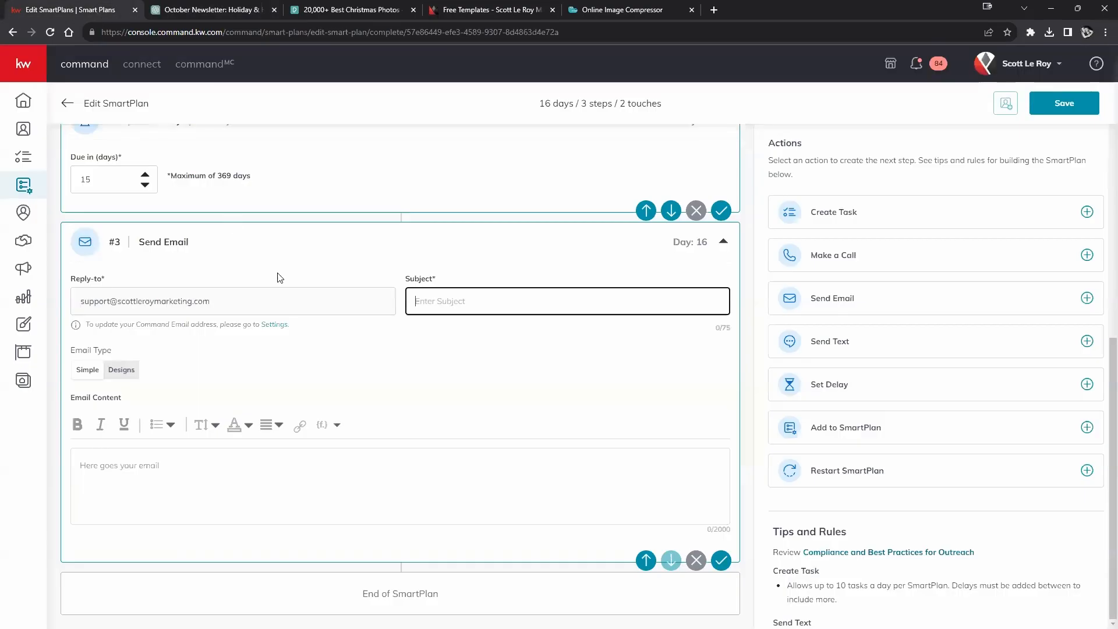
right_click(471, 299)
click(494, 387)
click(422, 340)
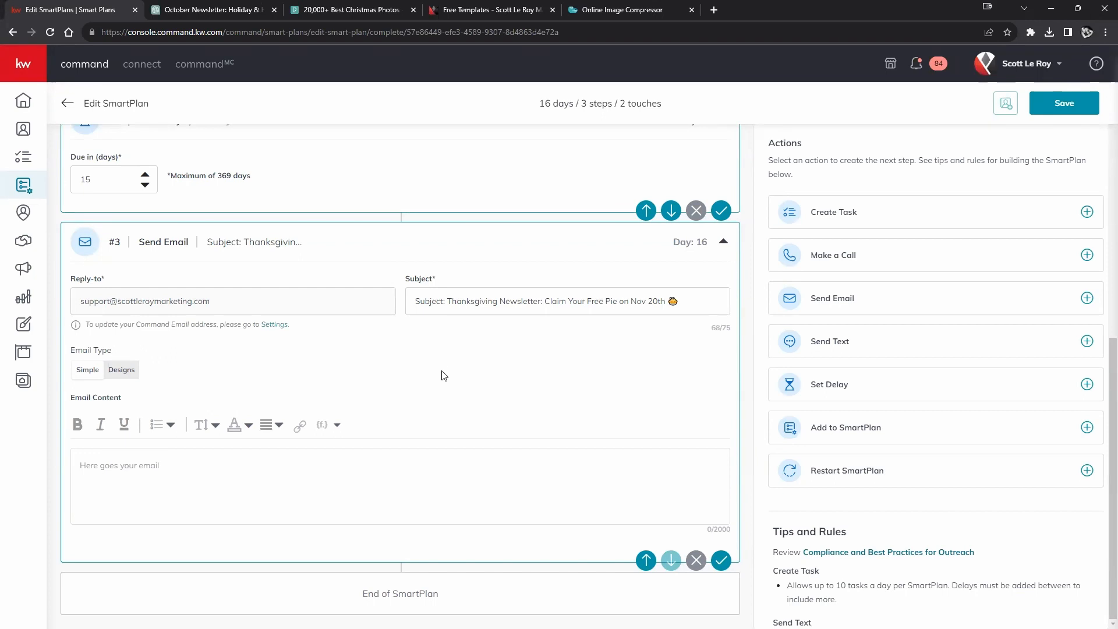
click(657, 296)
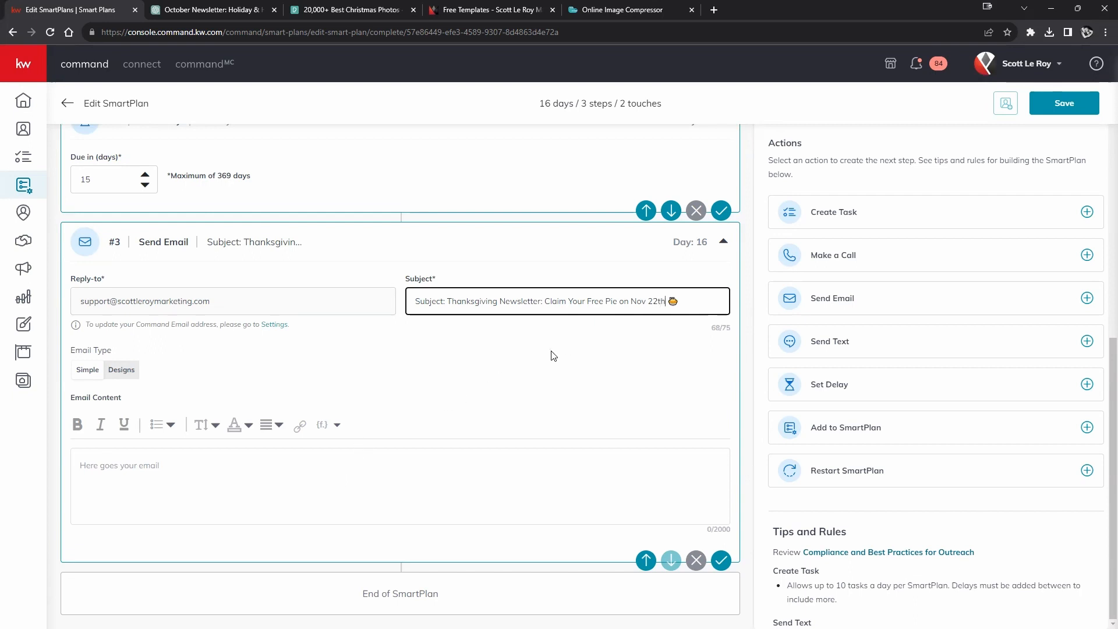
Step: Correct the date in the Thanksgiving email's subject so it reads "Nov 22nd"
key(BackSpace)
key(BackSpace)
text(nd)
click(196, 472)
Step: Switch the Thanksgiving email to a design, choose the "thanksgiving newsletter" template, and save it on exiting the design editor
click(121, 371)
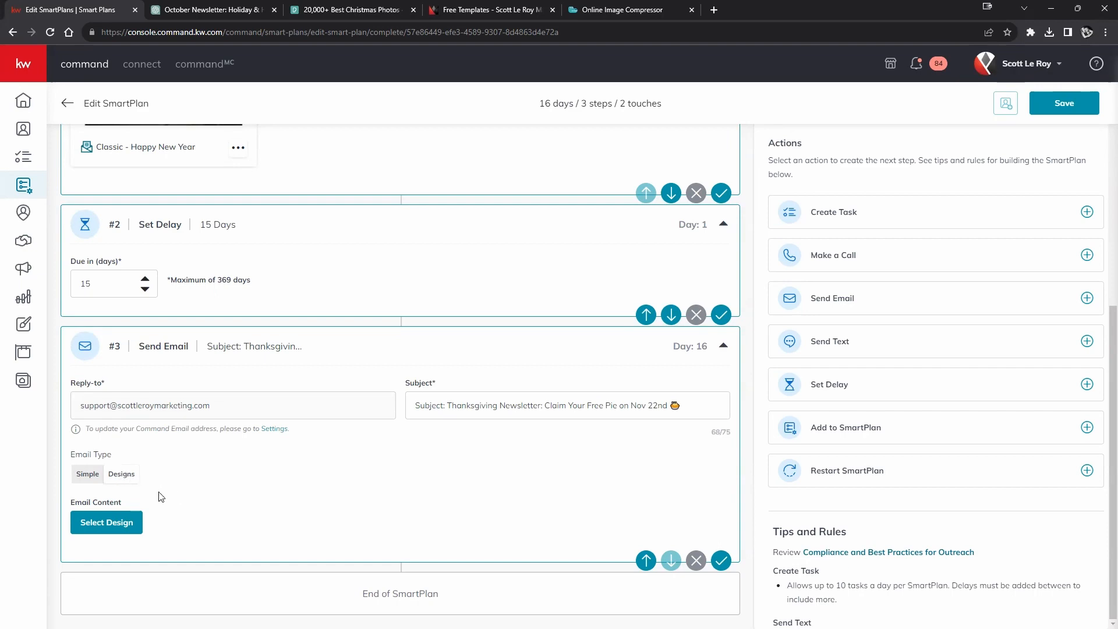
click(117, 523)
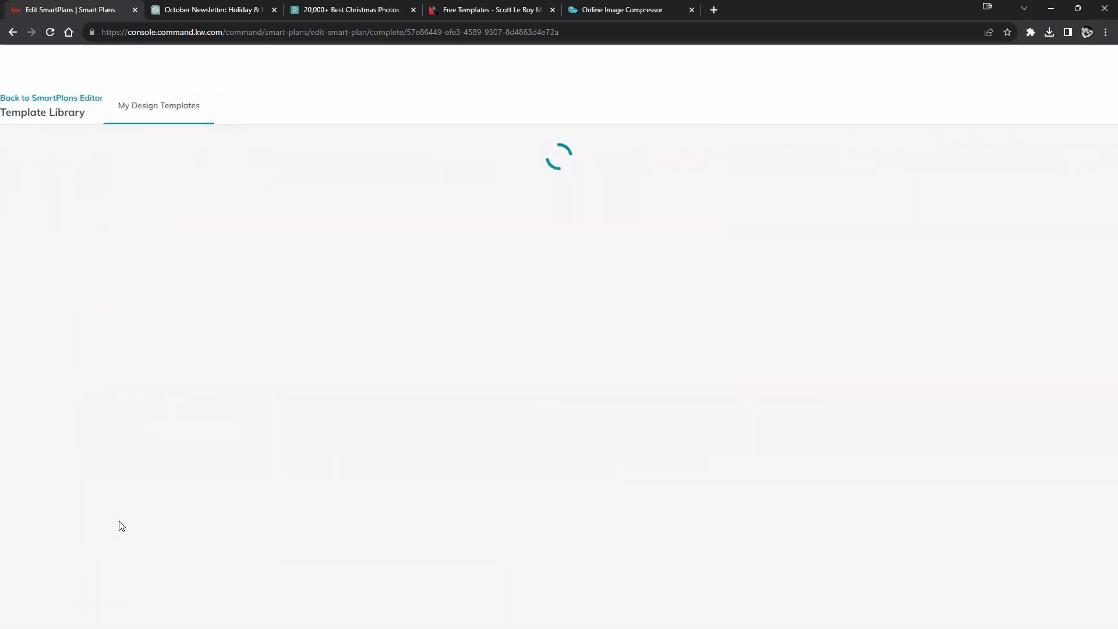
click(475, 192)
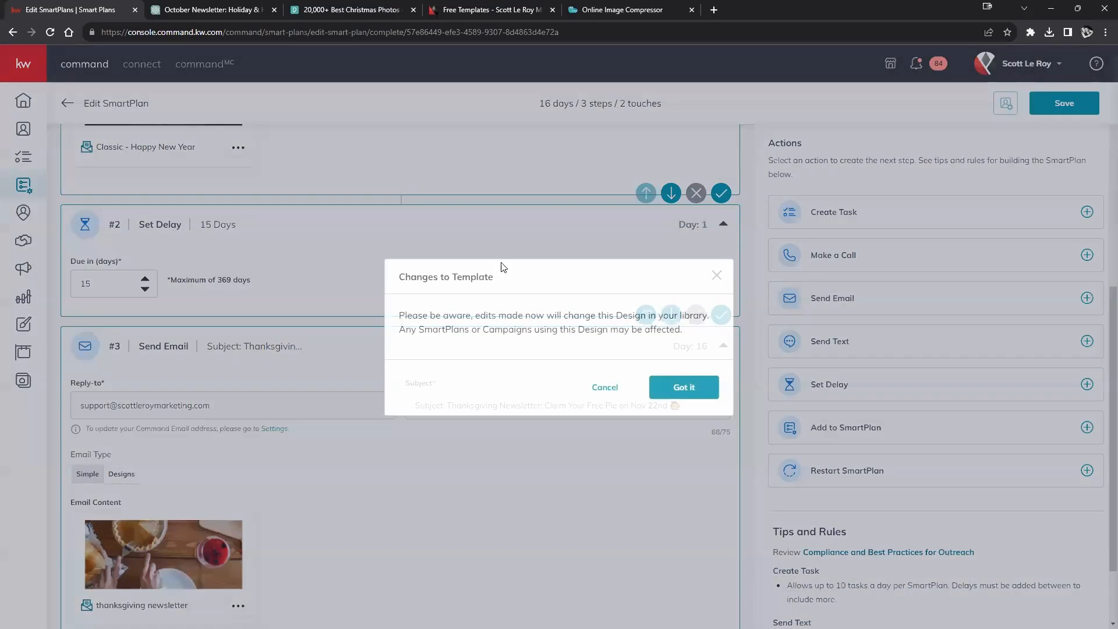
click(701, 392)
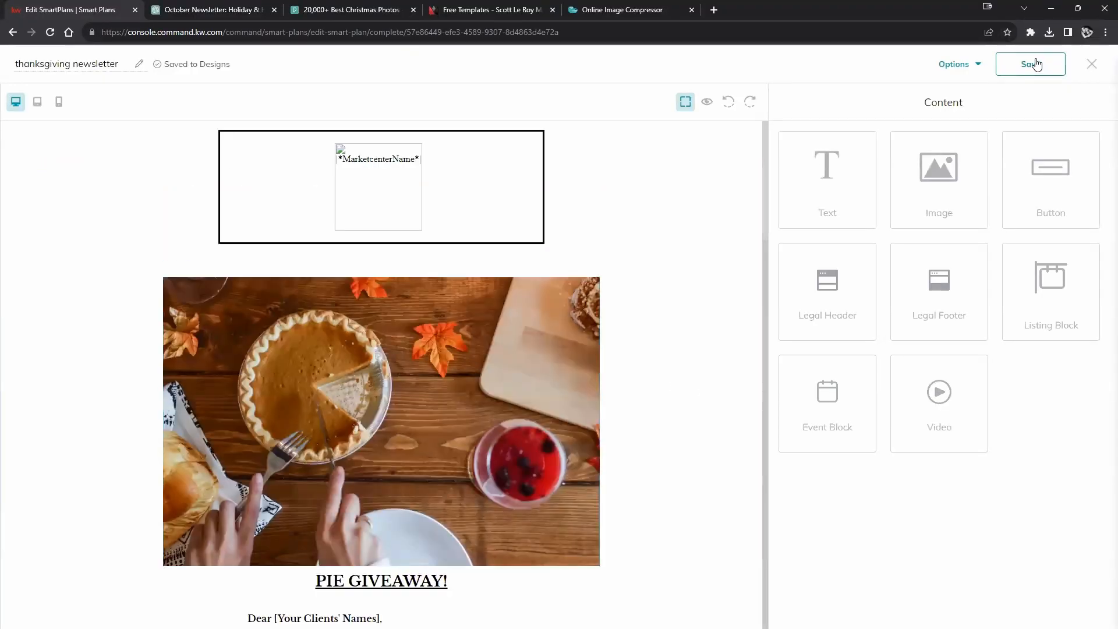
click(1092, 65)
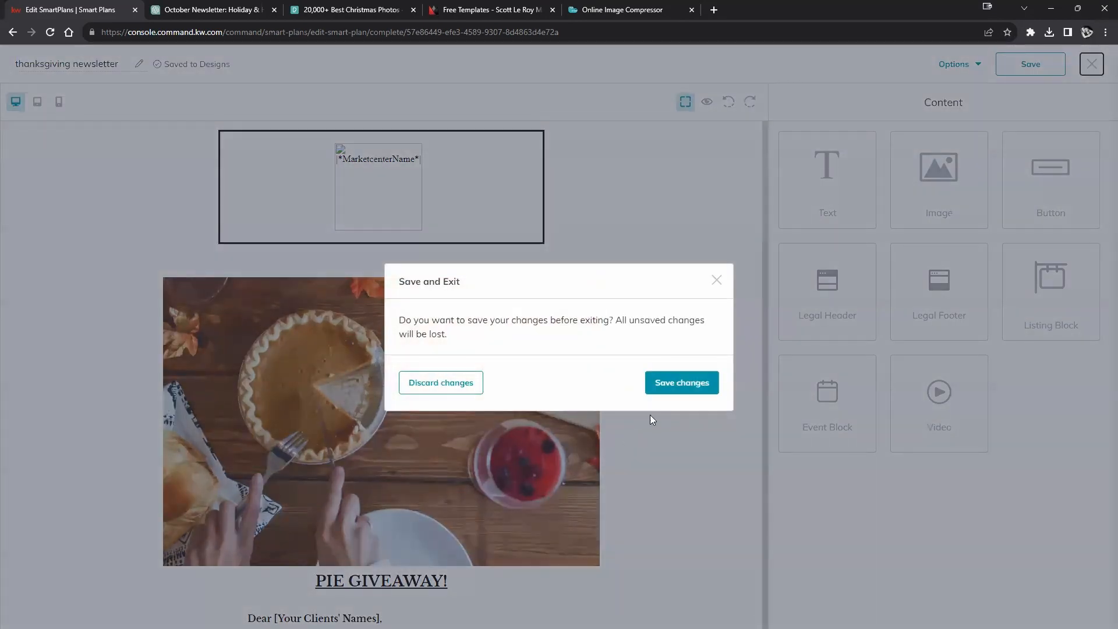
click(693, 386)
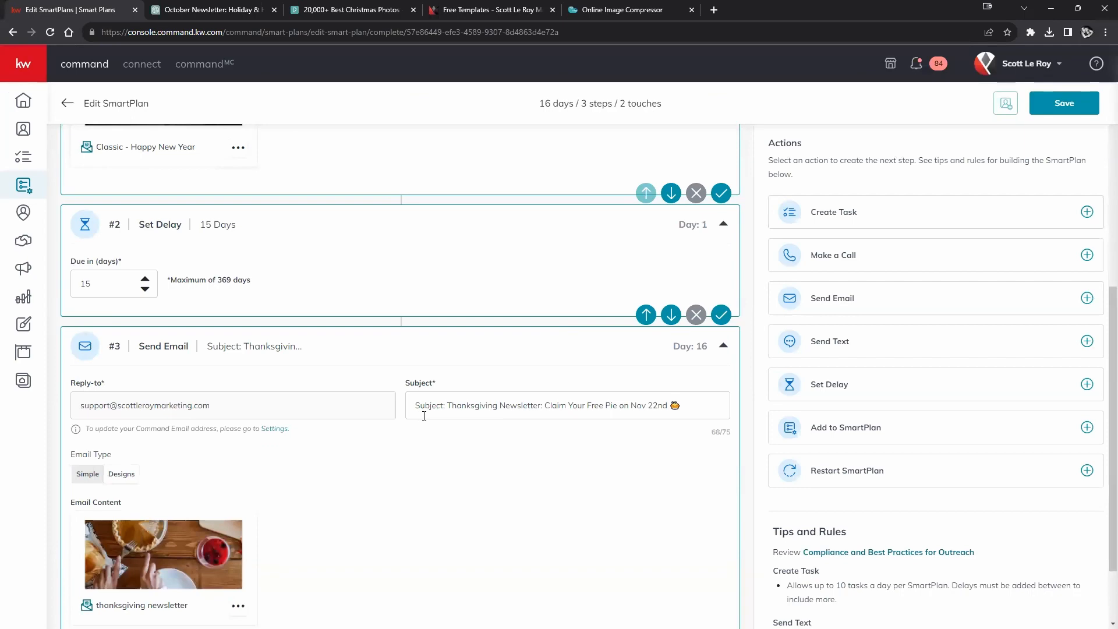
scroll(424, 415, down, 2)
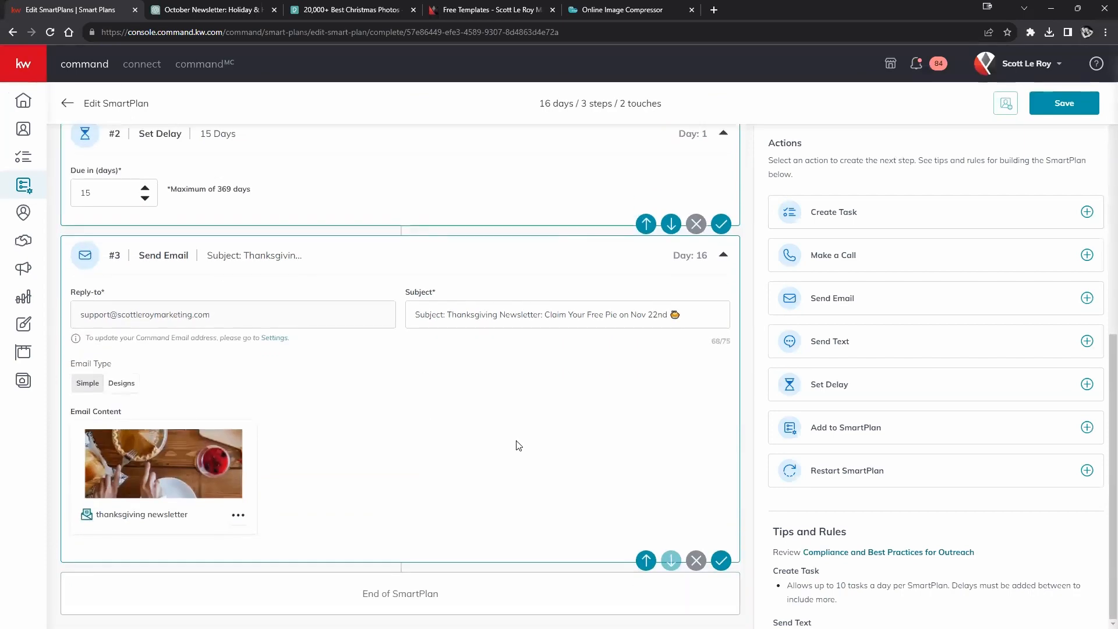
scroll(431, 373, up, 2)
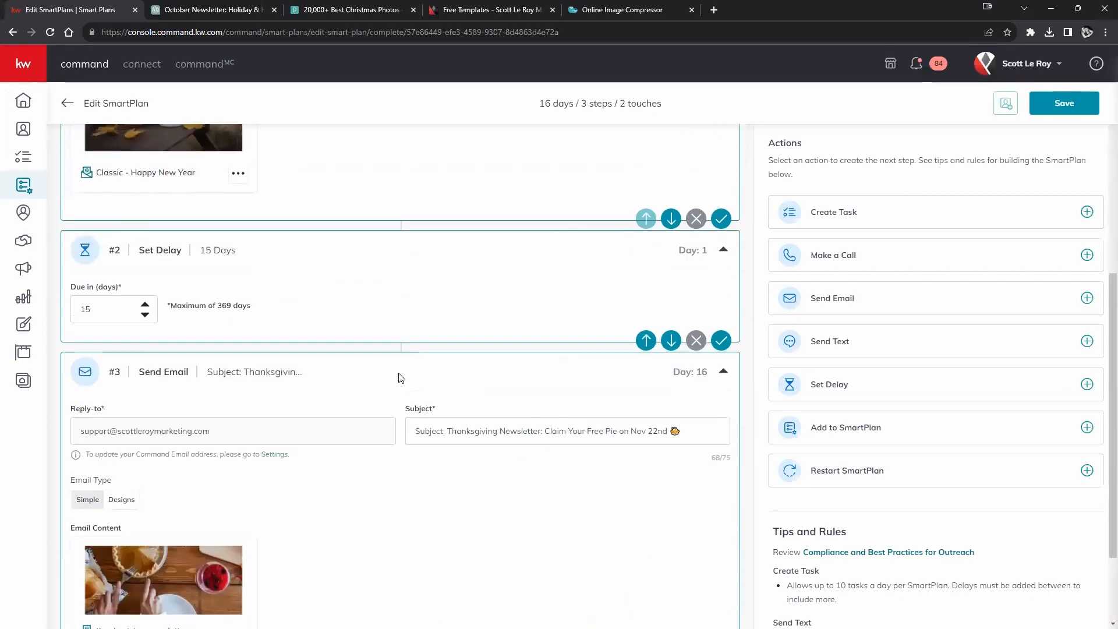
click(658, 430)
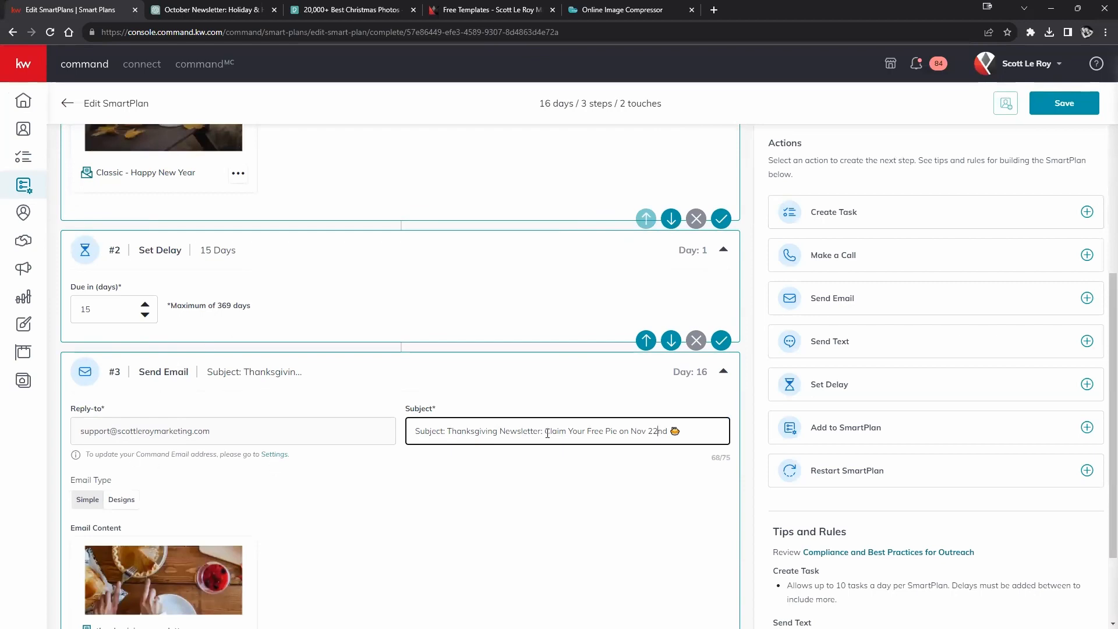
scroll(529, 472, down, 2)
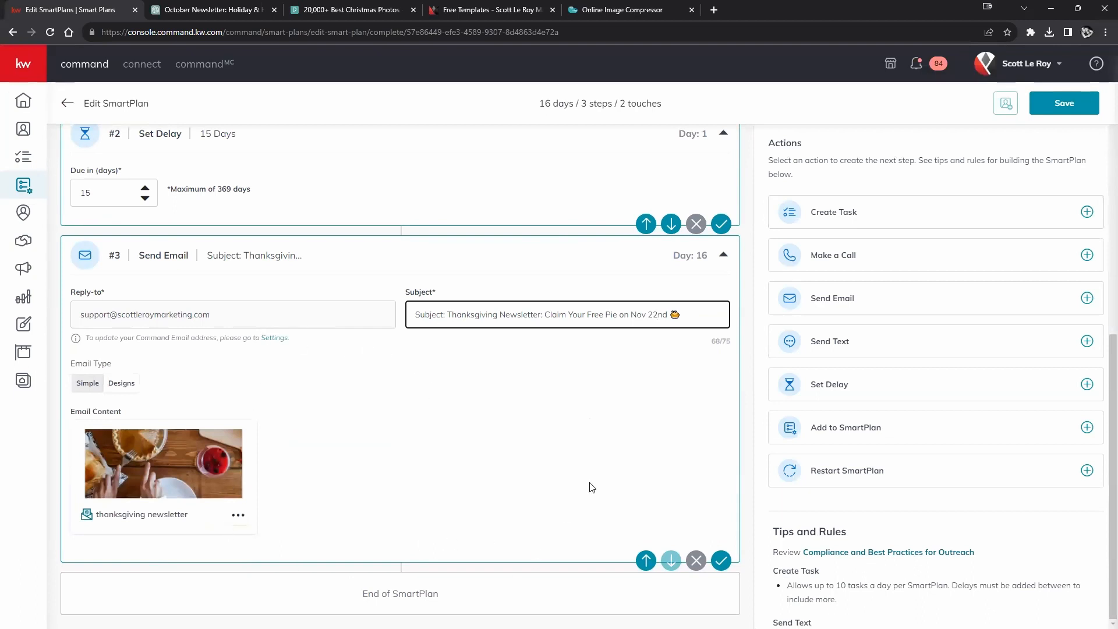
click(929, 348)
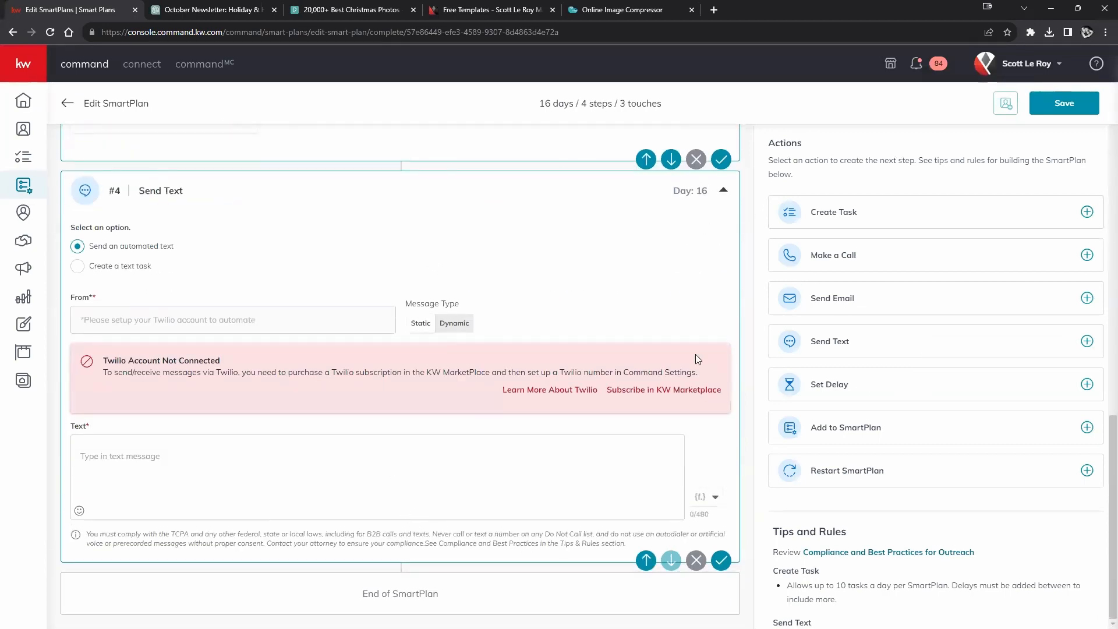
click(696, 561)
click(609, 376)
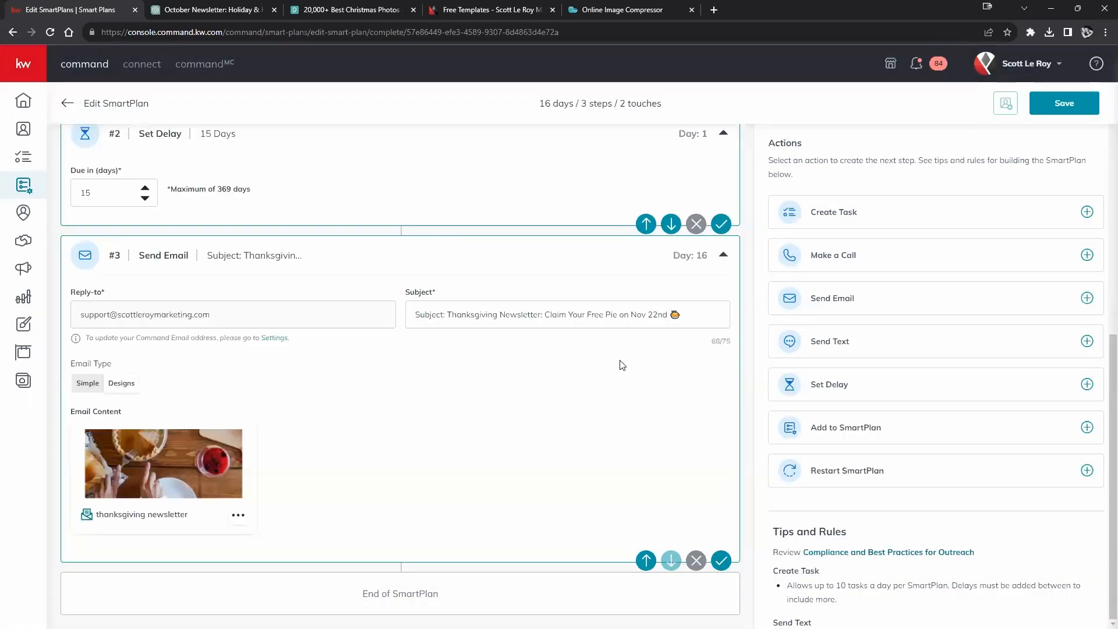
Step: Add a Set Delay step of 4 days after the Thanksgiving email
click(881, 385)
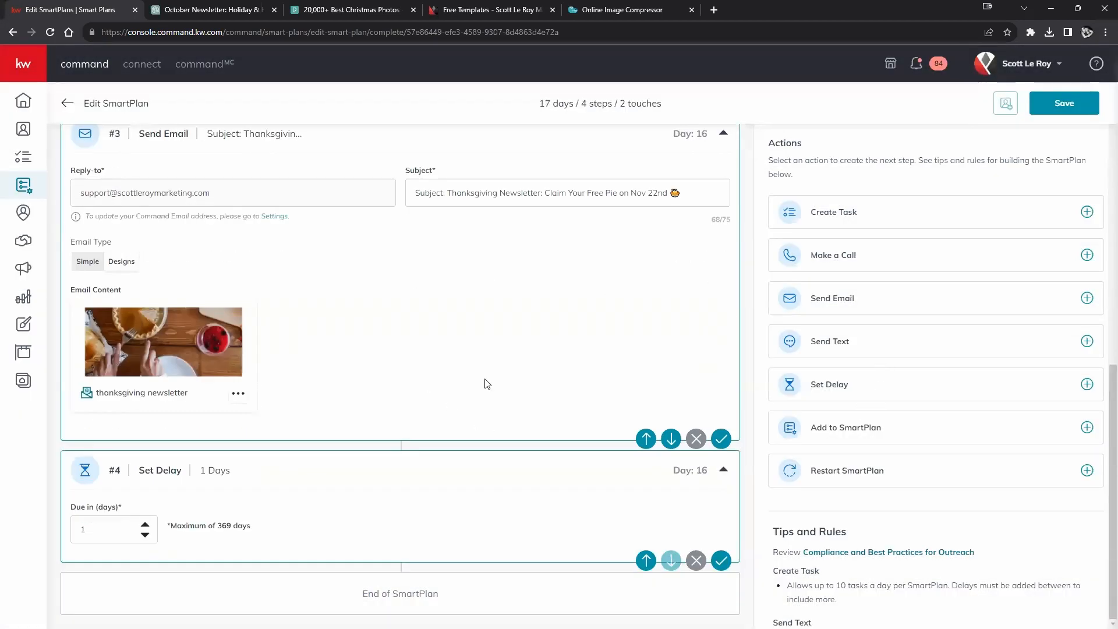
click(145, 527)
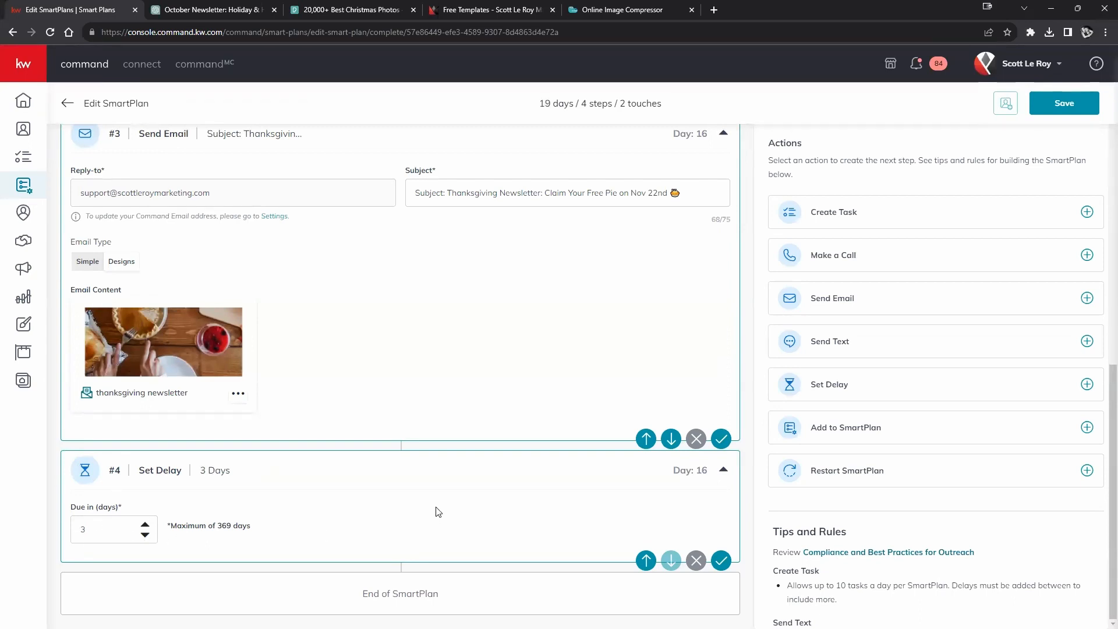
click(145, 526)
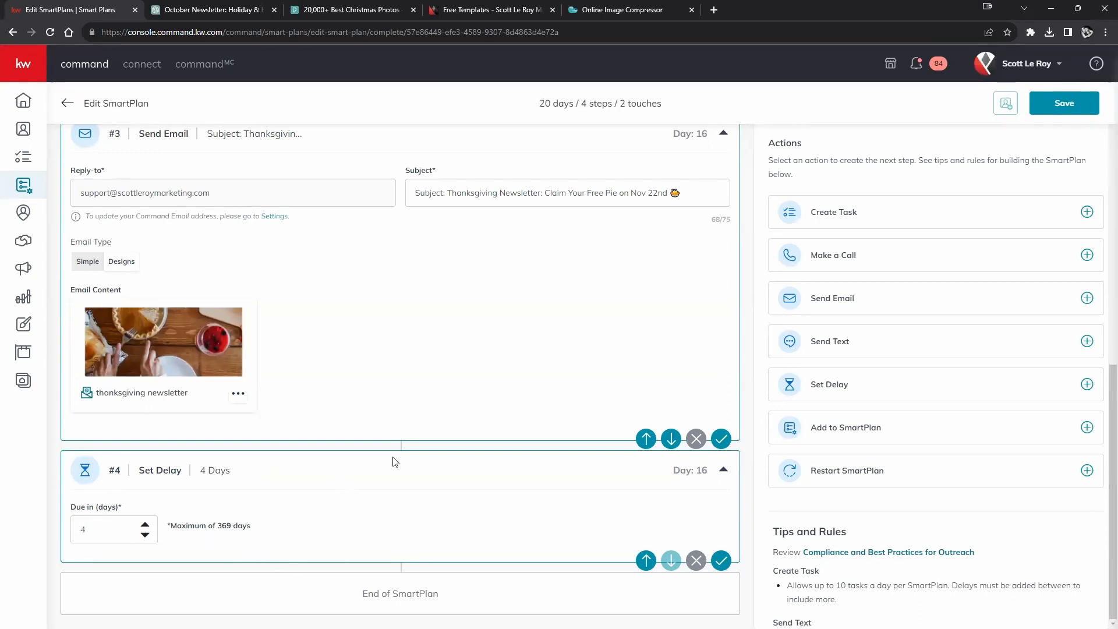
Step: Add a Send Text step after the 4-day delay and look over its place in the plan
drag(646, 193, 658, 193)
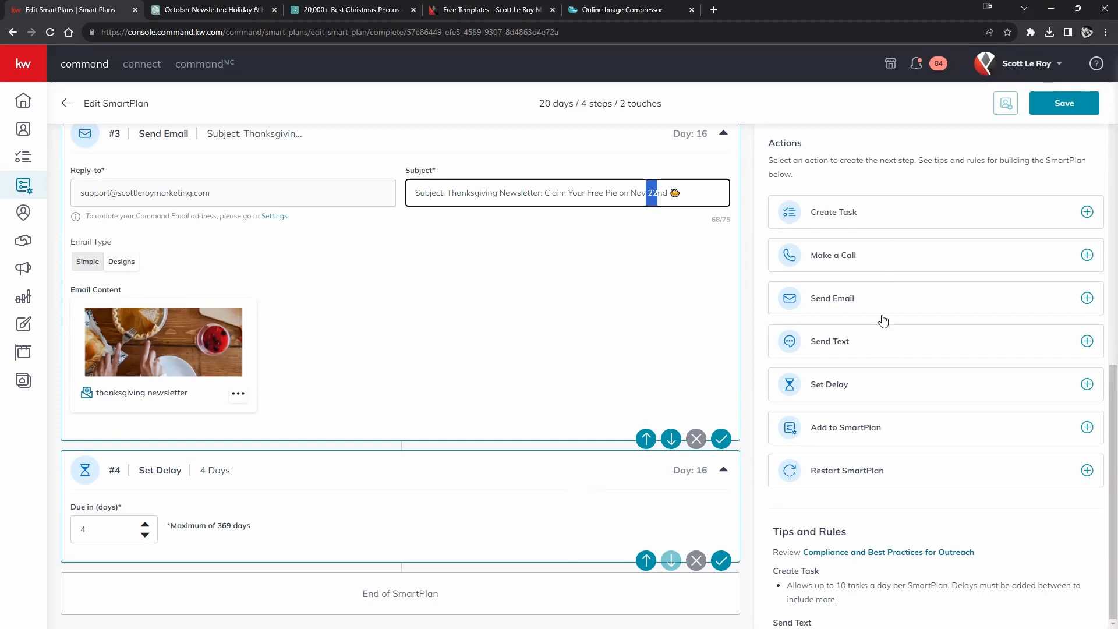
click(877, 349)
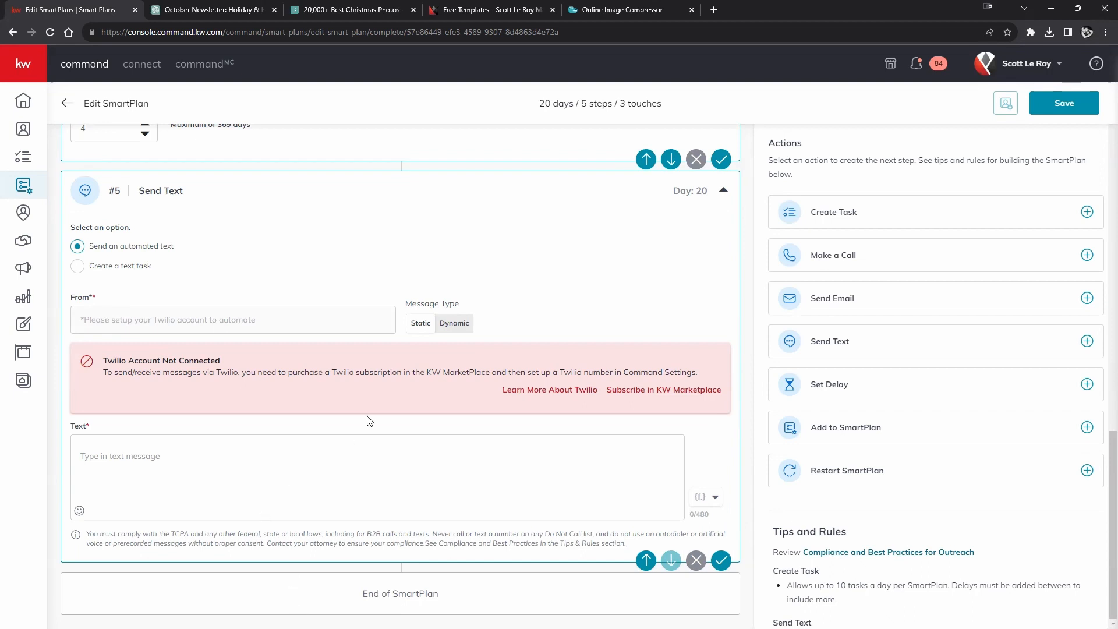
scroll(397, 413, up, 8)
scroll(399, 411, down, 5)
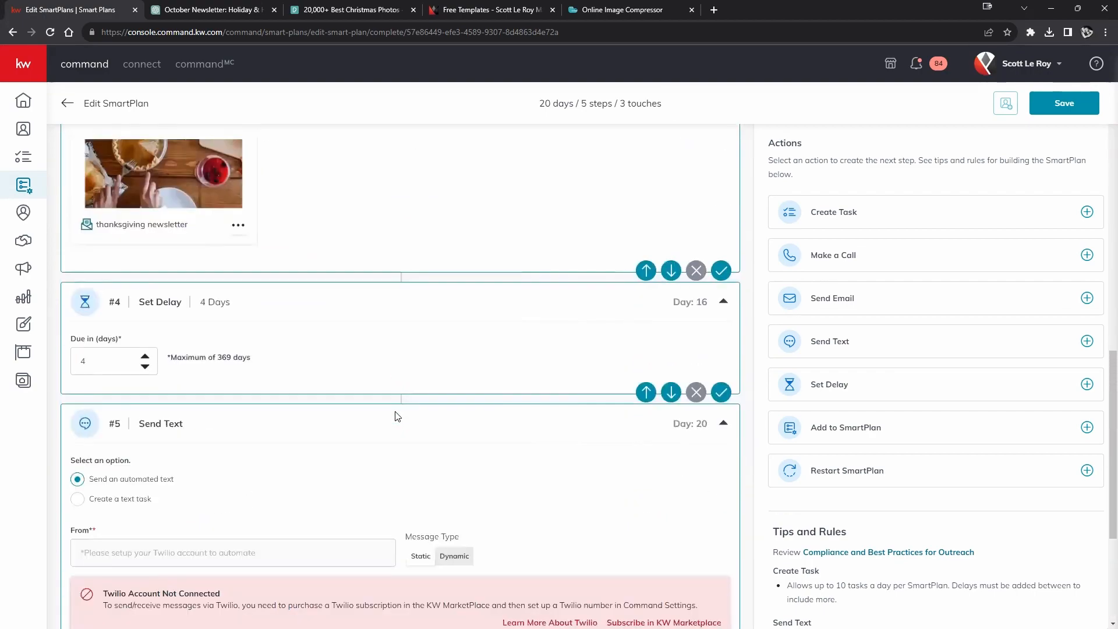
scroll(401, 408, down, 2)
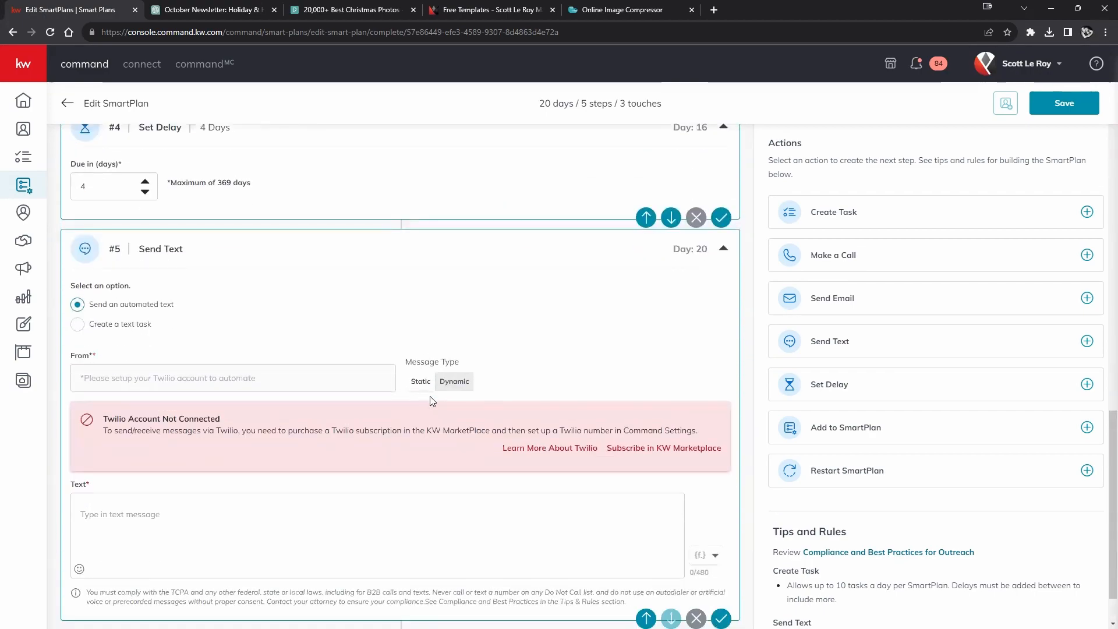
scroll(436, 401, down, 1)
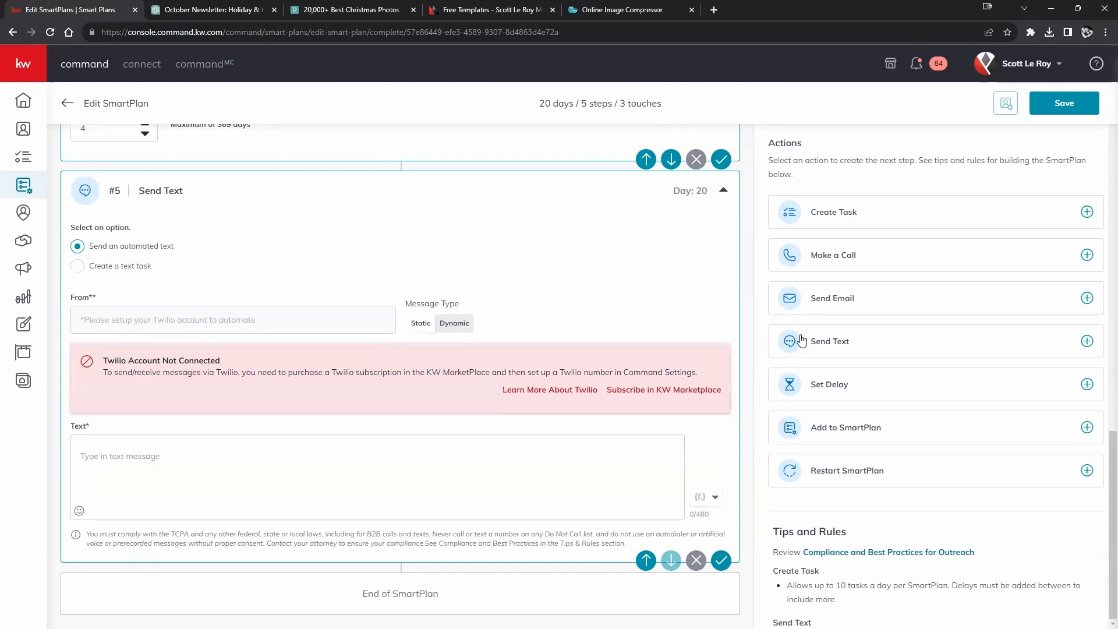
Step: Add another 4-day delay after the first text, followed by a second Send Text step
click(834, 388)
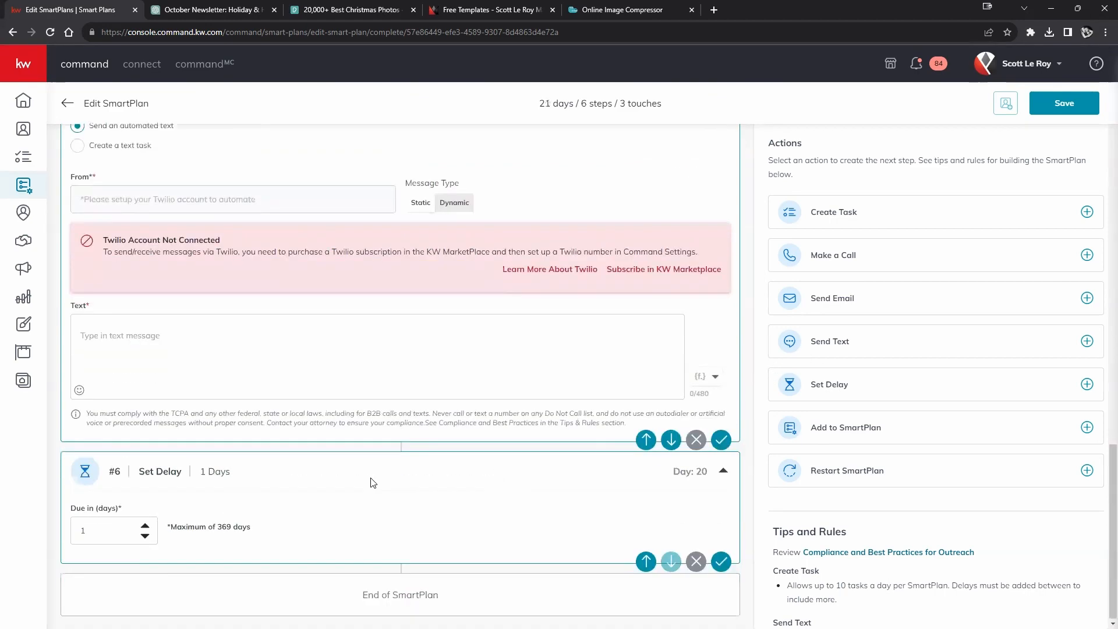
click(144, 525)
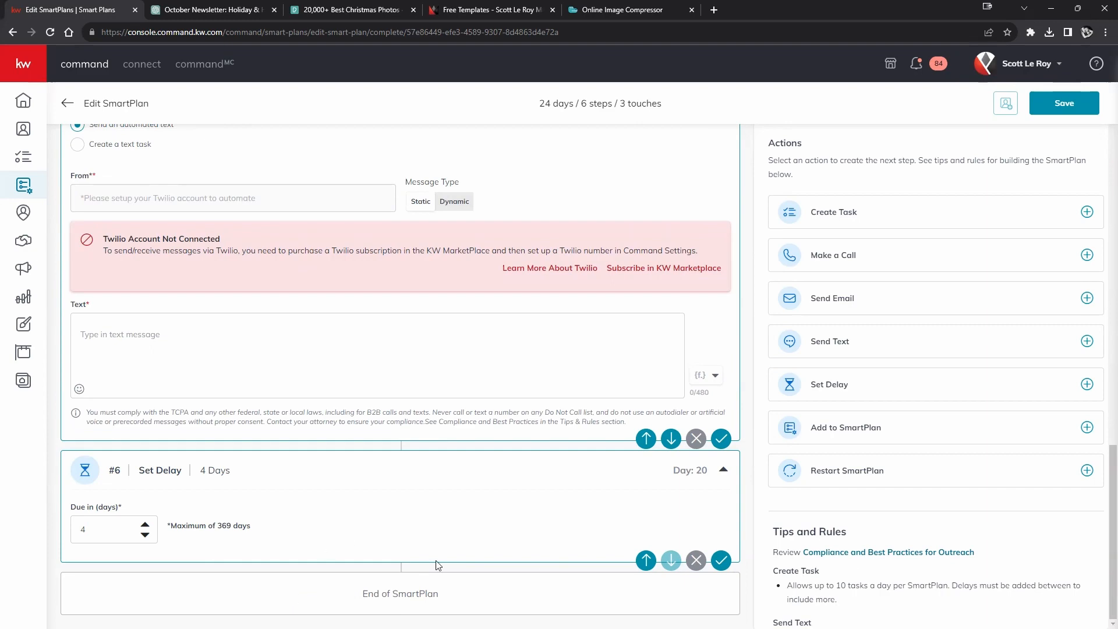
click(887, 347)
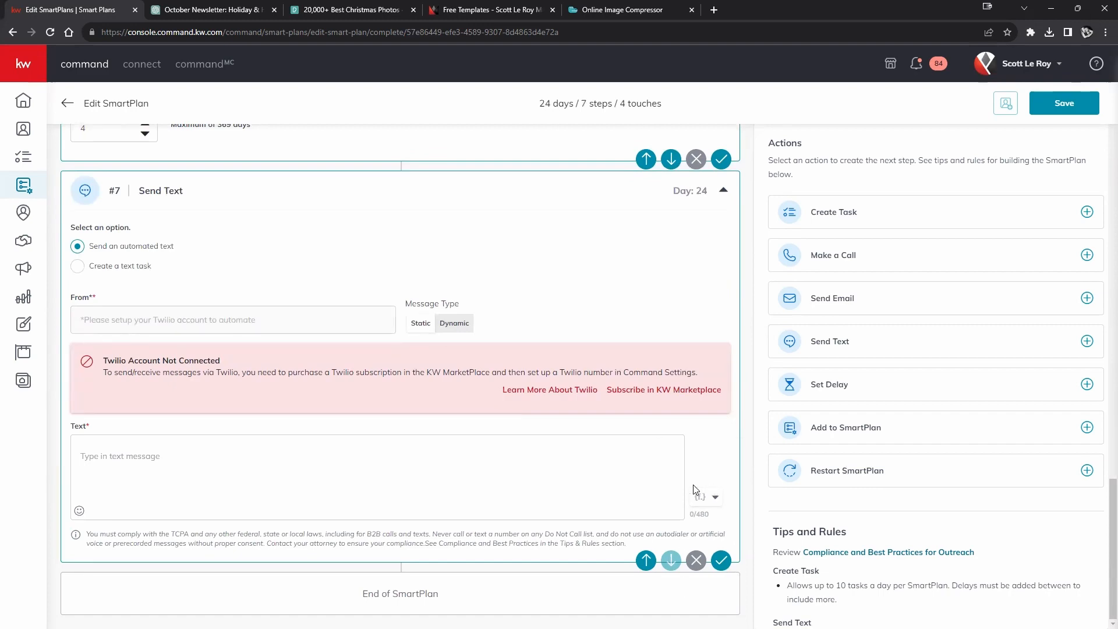
click(696, 560)
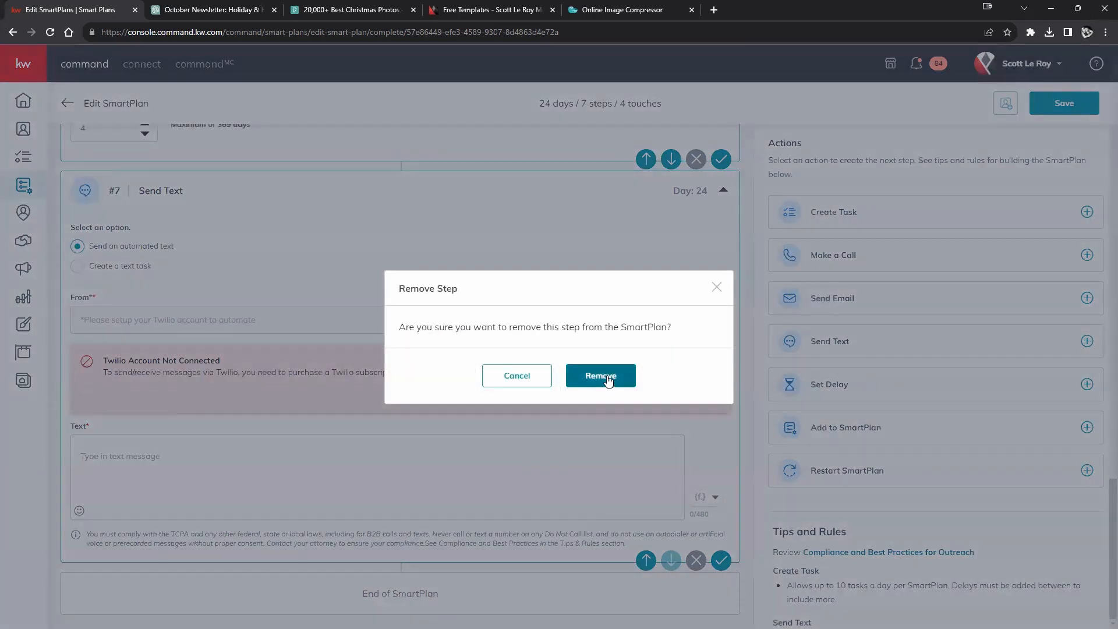
click(604, 377)
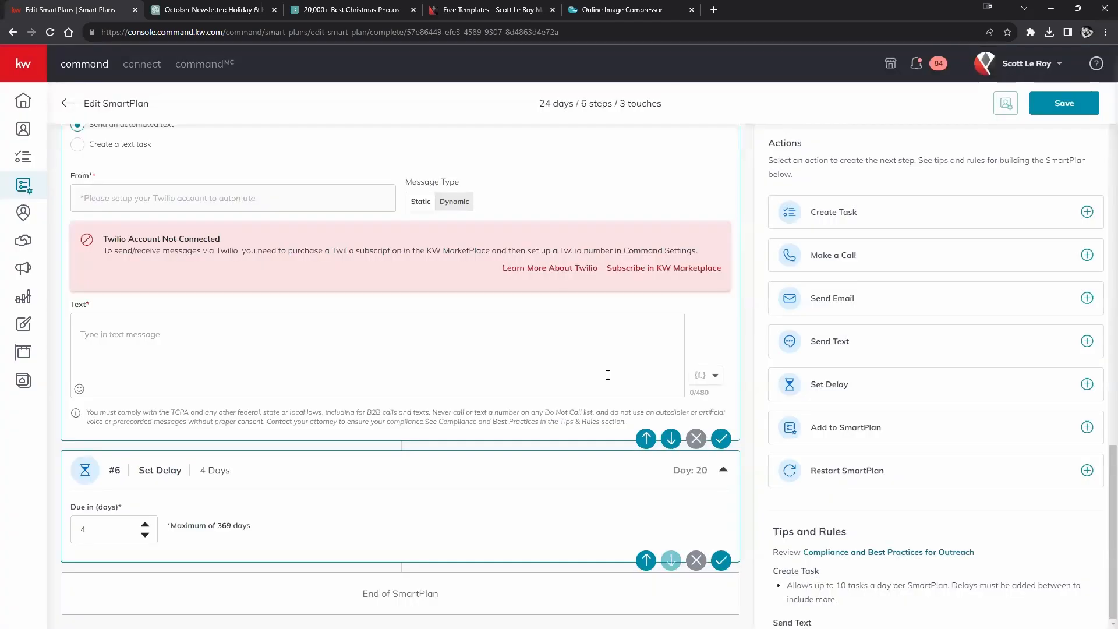
click(958, 342)
scroll(562, 339, up, 2)
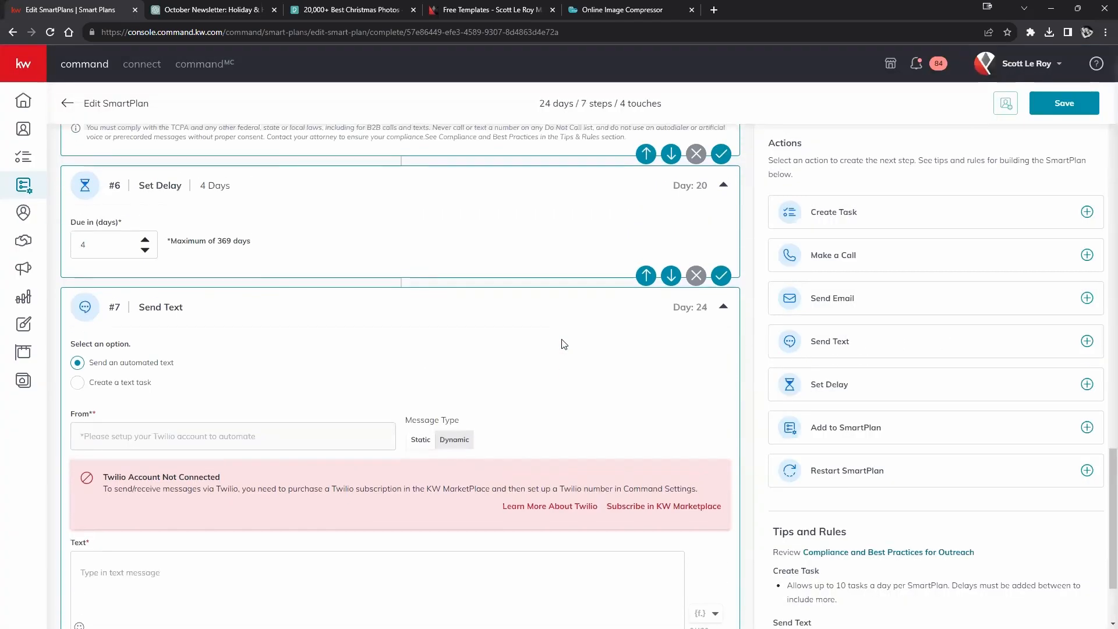
scroll(514, 401, down, 2)
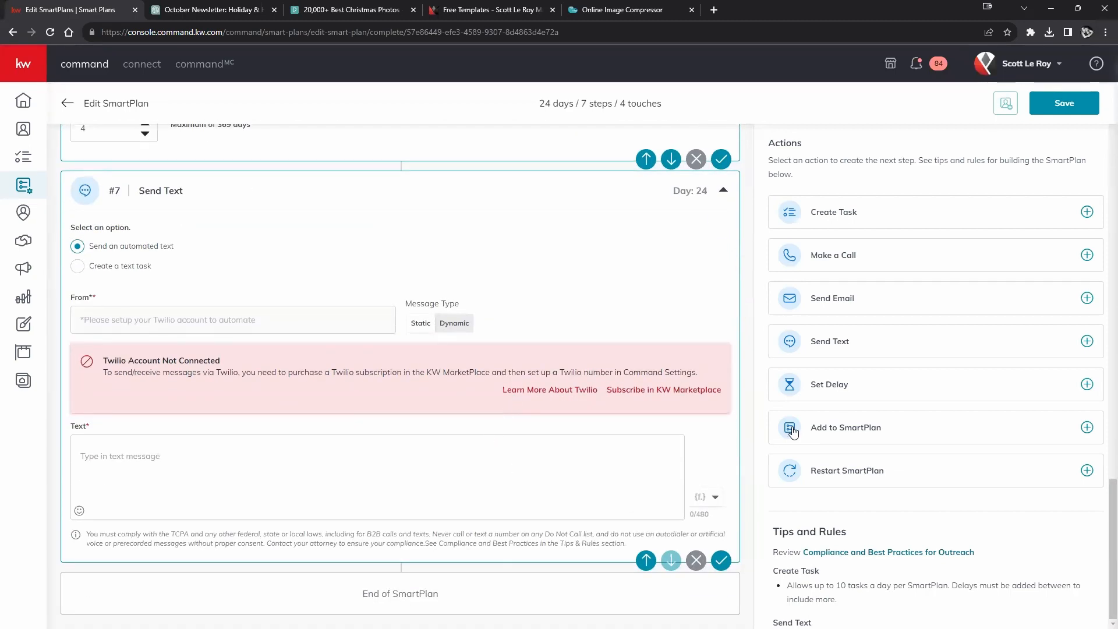
Step: Add a 3-day delay and a third Send Email step after the second text
click(844, 387)
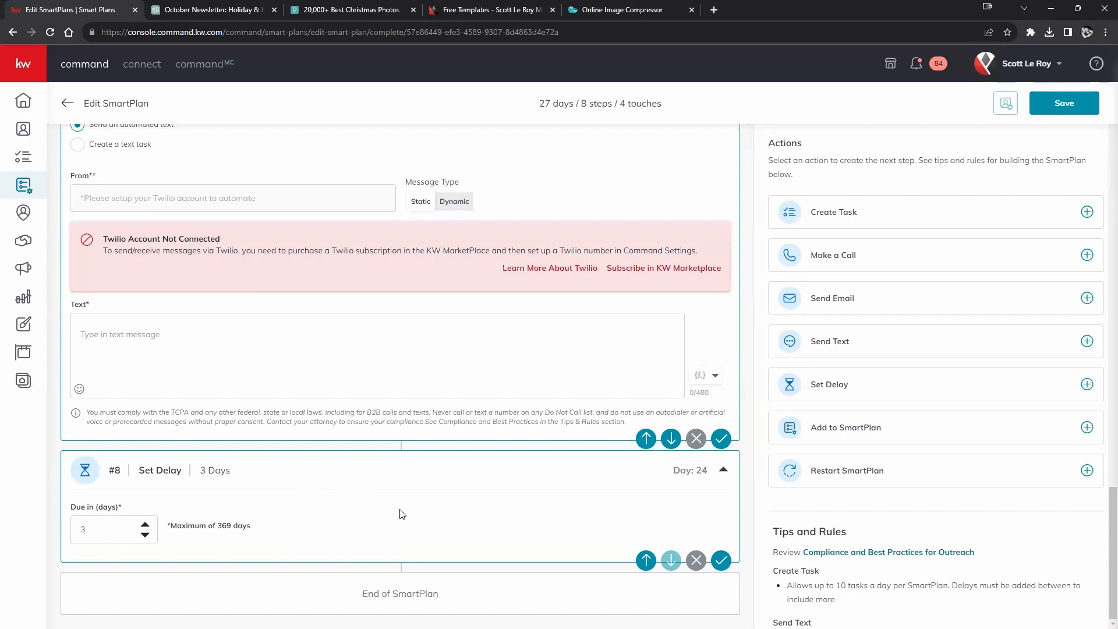
click(860, 296)
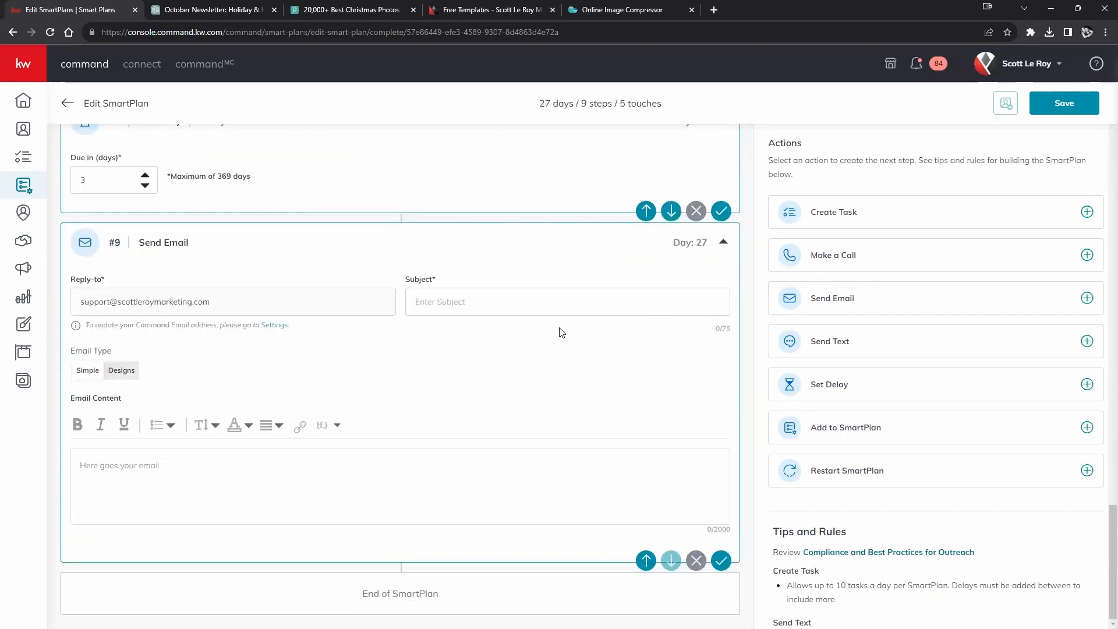
click(459, 307)
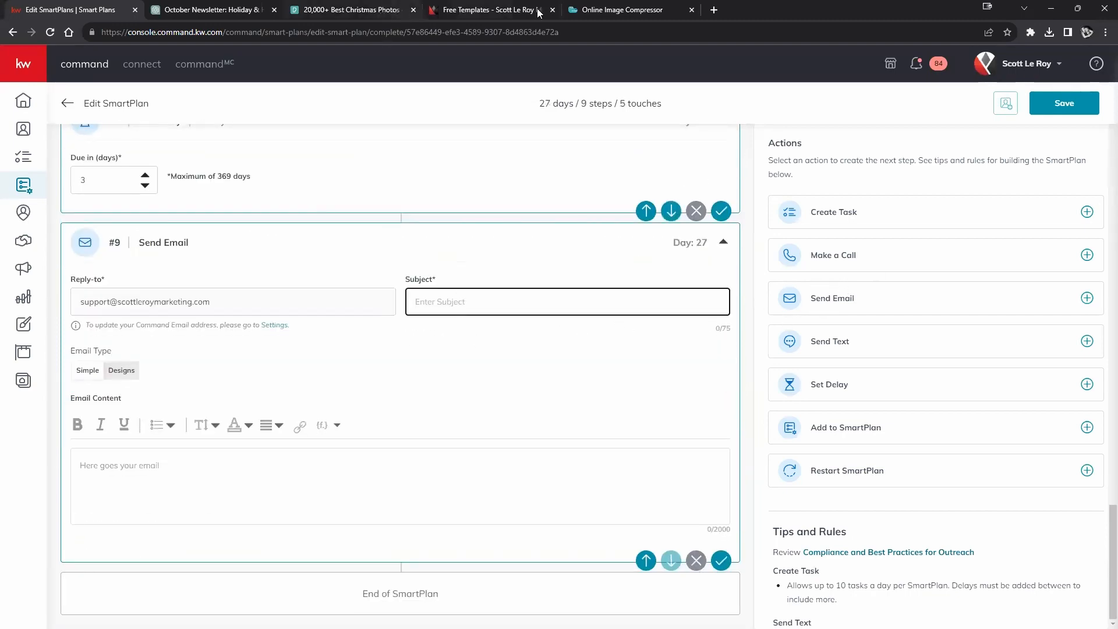
Step: Copy "Subject: December Newsletter: The Season of Joy and Giving" from the ChatGPT conversation and paste it as the third email's subject in the SmartPlan
click(205, 10)
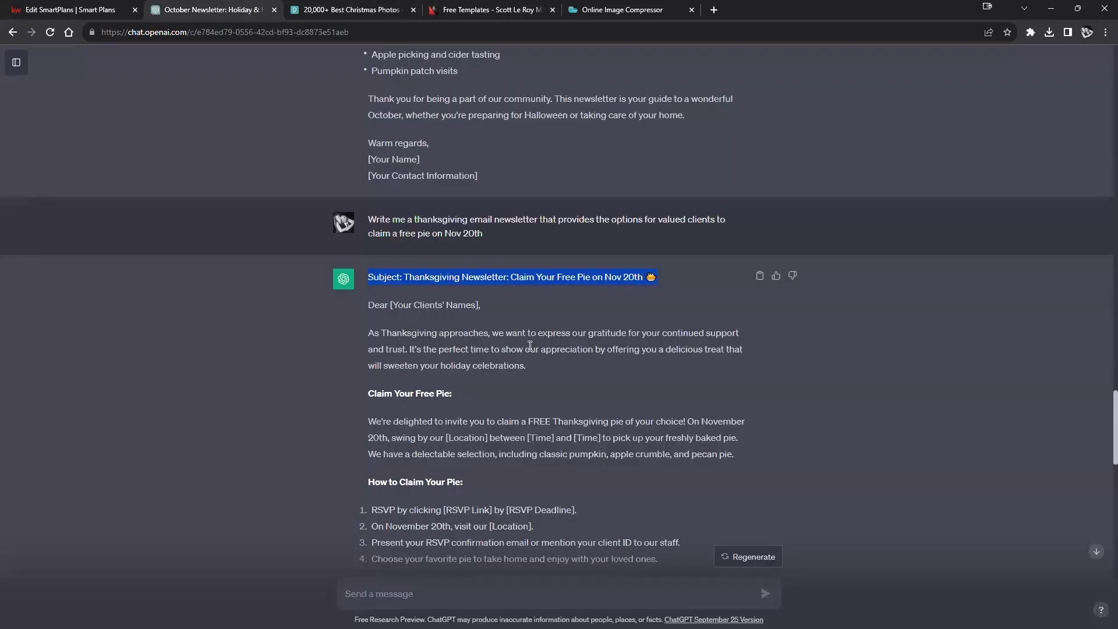
scroll(530, 346, down, 10)
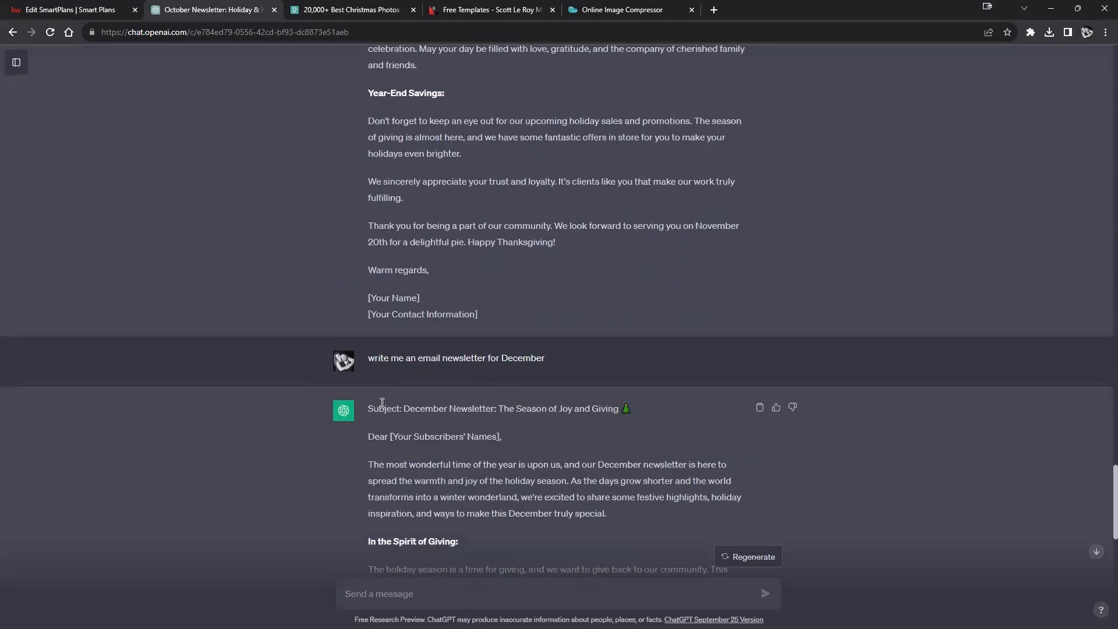
triple_click(382, 403)
right_click(451, 408)
click(453, 416)
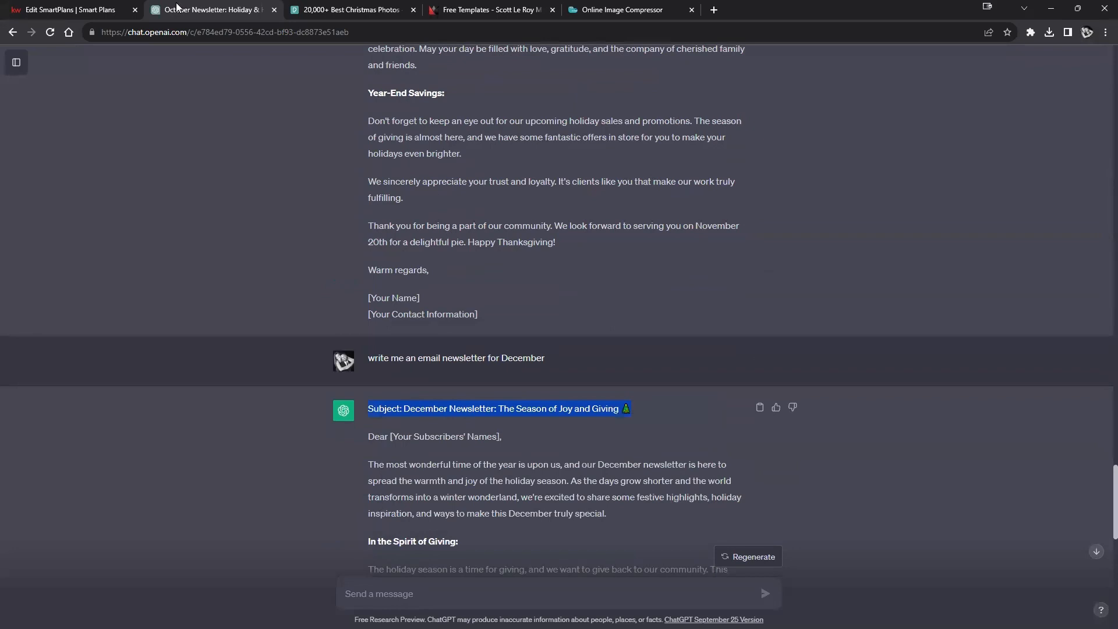
click(93, 11)
right_click(528, 308)
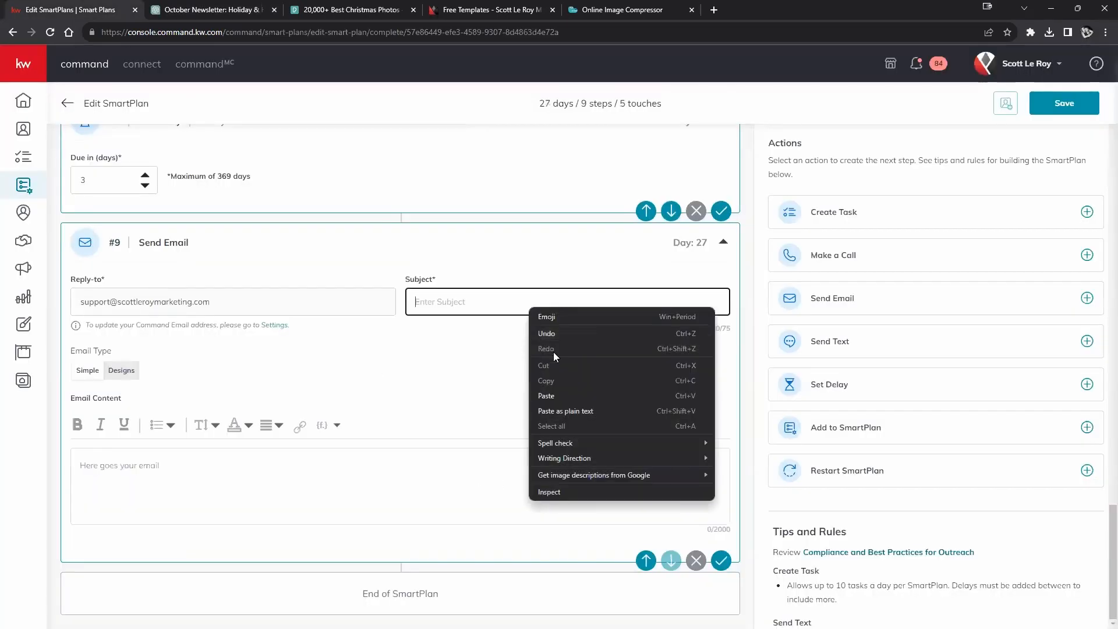
click(546, 396)
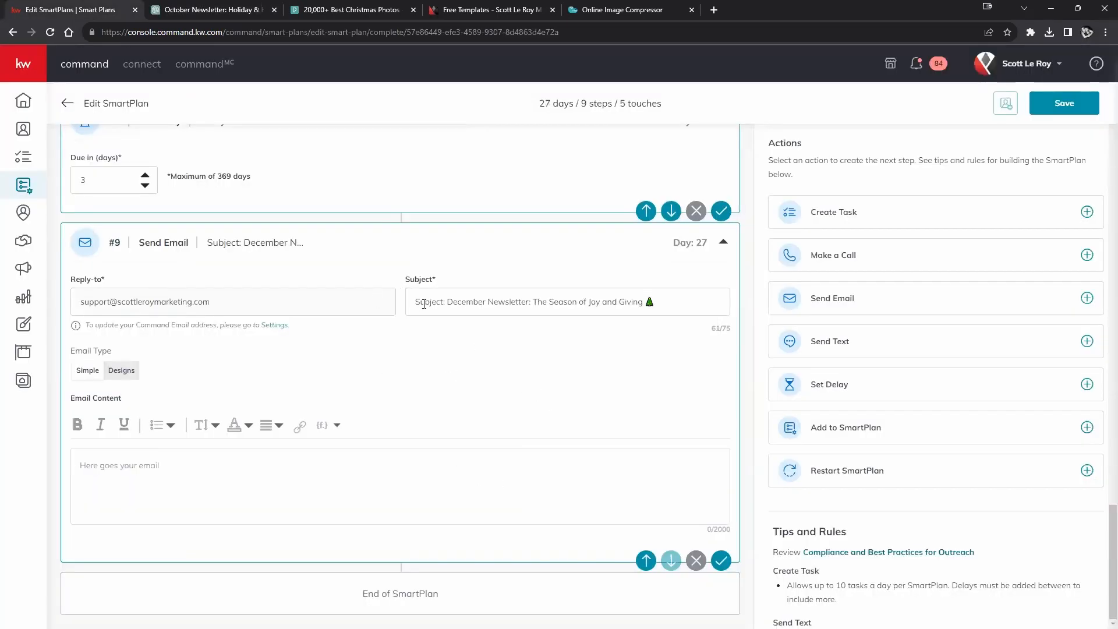
Step: Switch the December email to the Designs type, select the "christmas newsletter" template and open it in the design editor
click(244, 484)
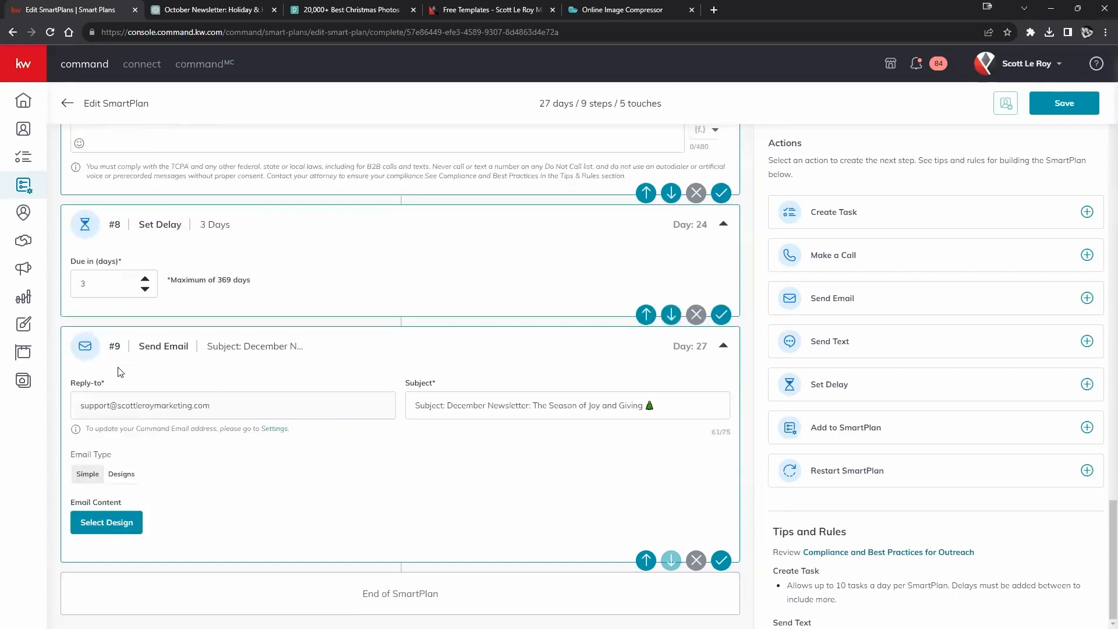
click(138, 523)
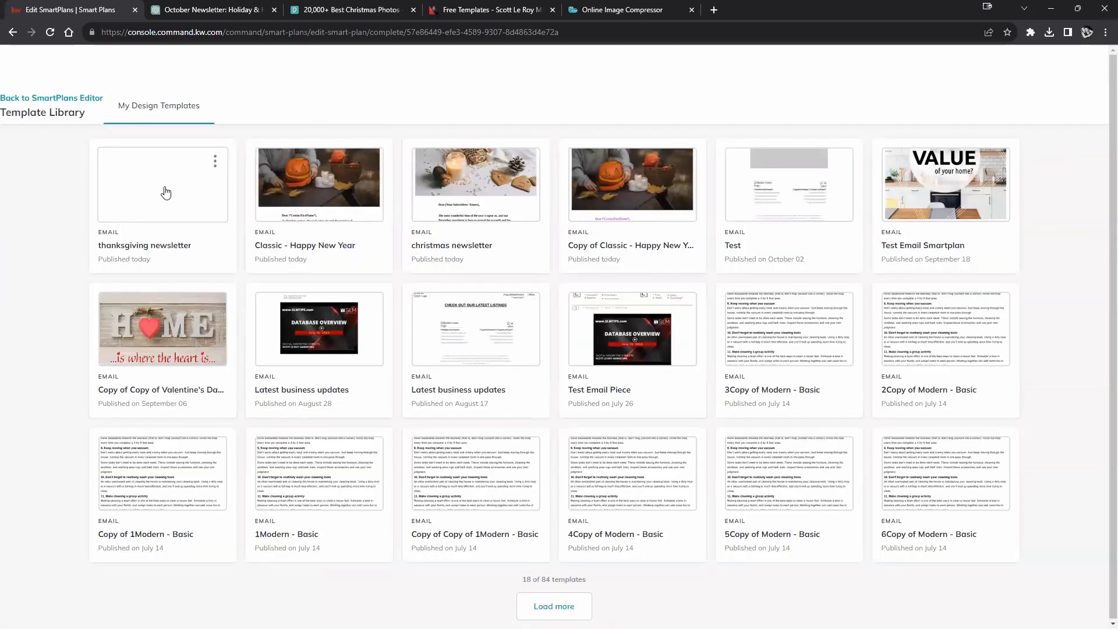
click(499, 203)
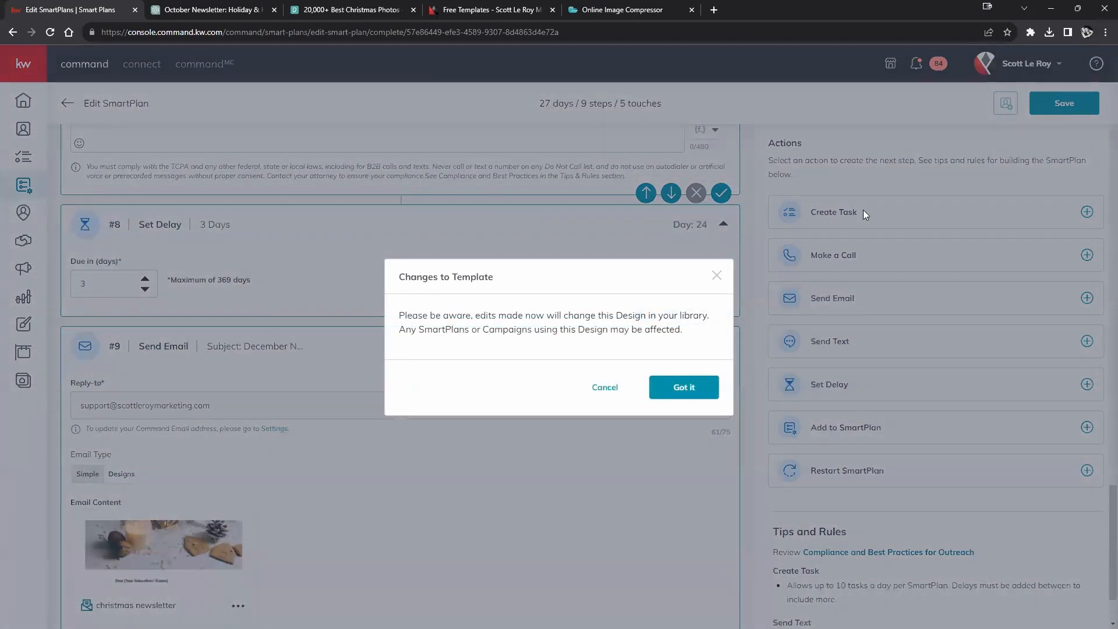
click(665, 385)
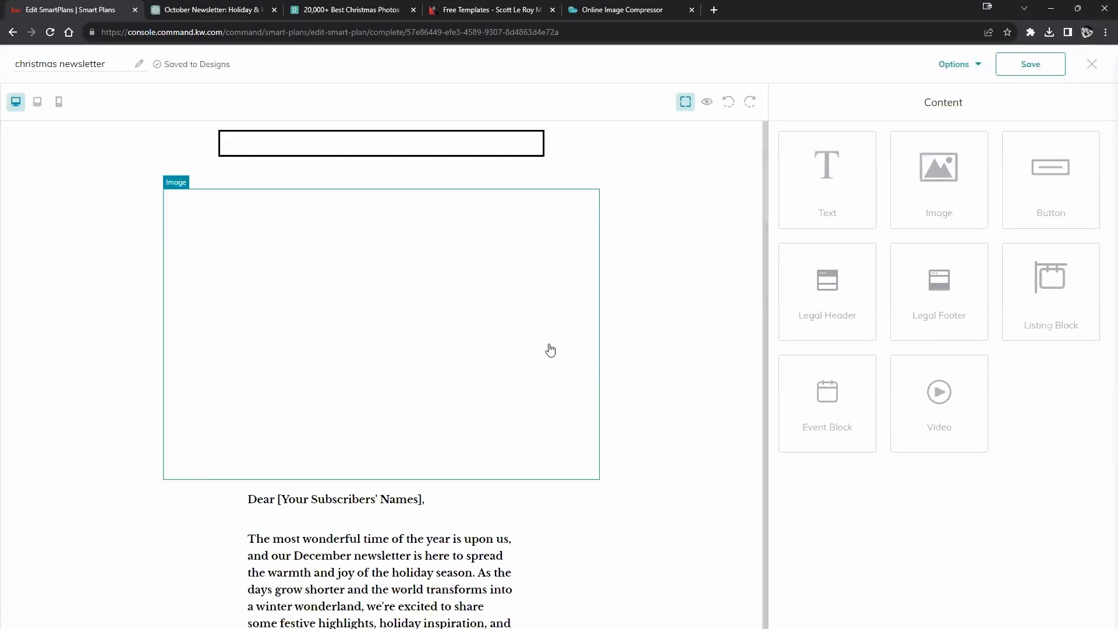
Step: Review the christmas newsletter design from its header image down to the event block, and exit the editor saving changes
scroll(641, 406, down, 5)
scroll(639, 409, down, 9)
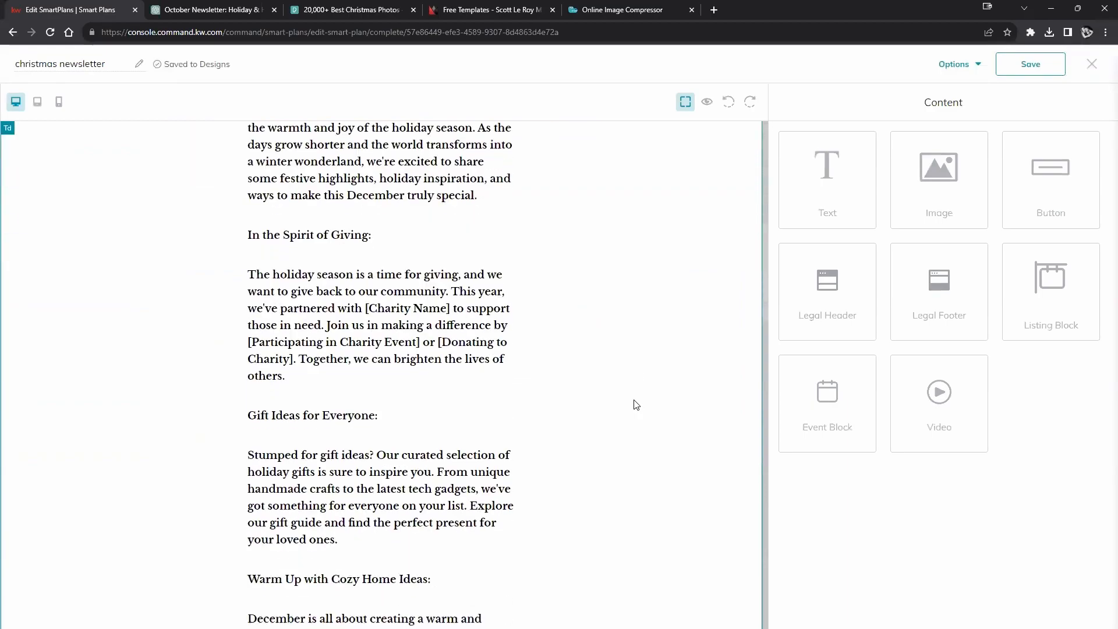
scroll(444, 342, up, 7)
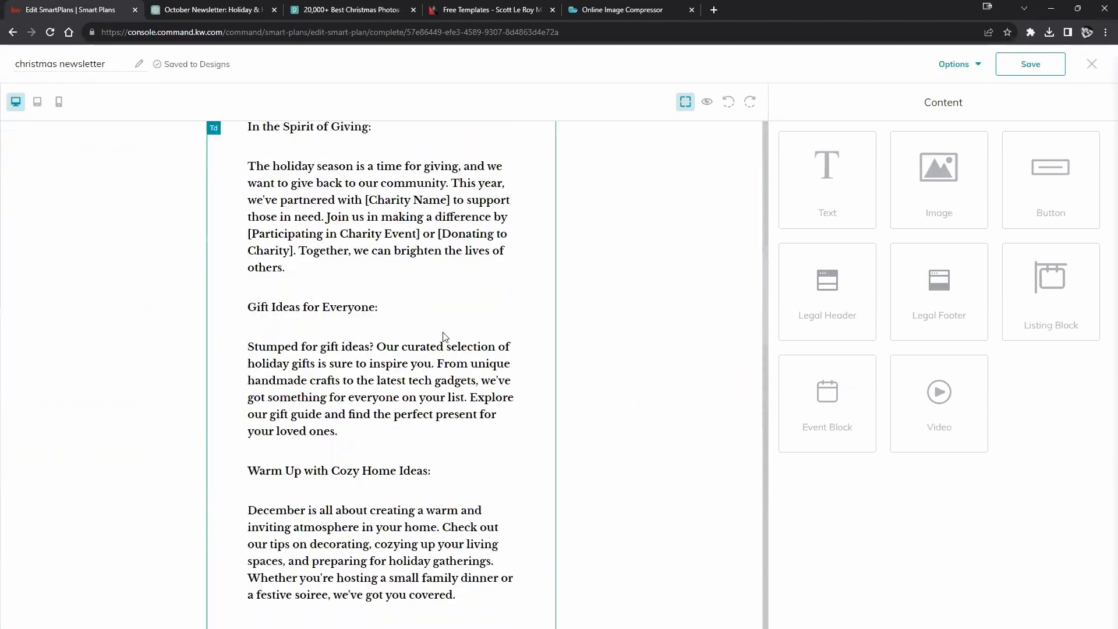
scroll(377, 265, up, 3)
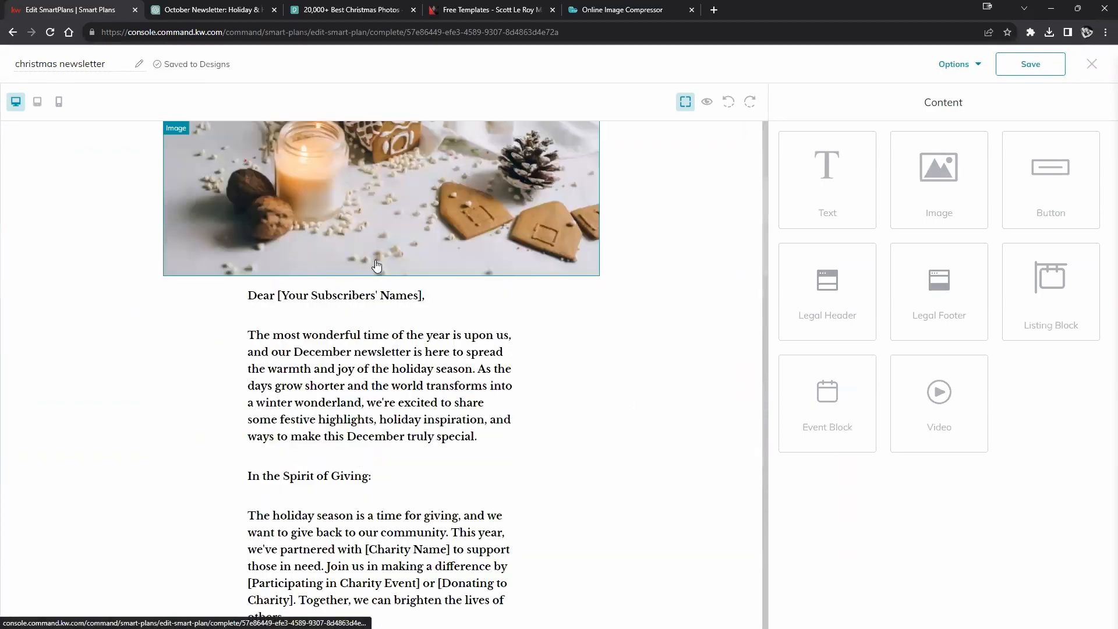
scroll(379, 269, down, 3)
scroll(414, 293, down, 14)
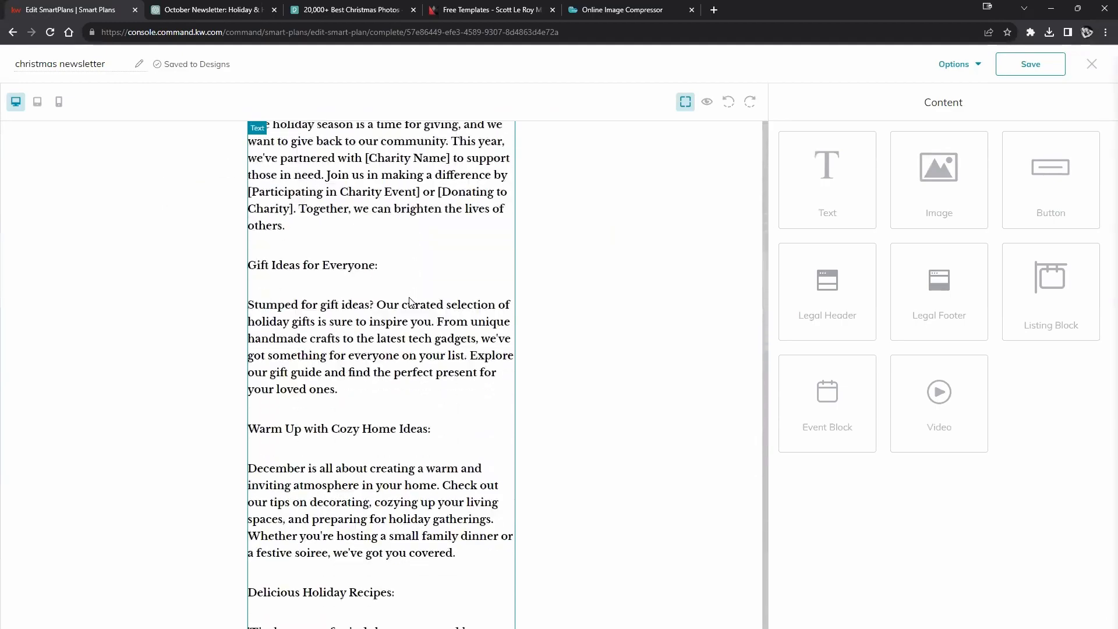
scroll(412, 301, down, 3)
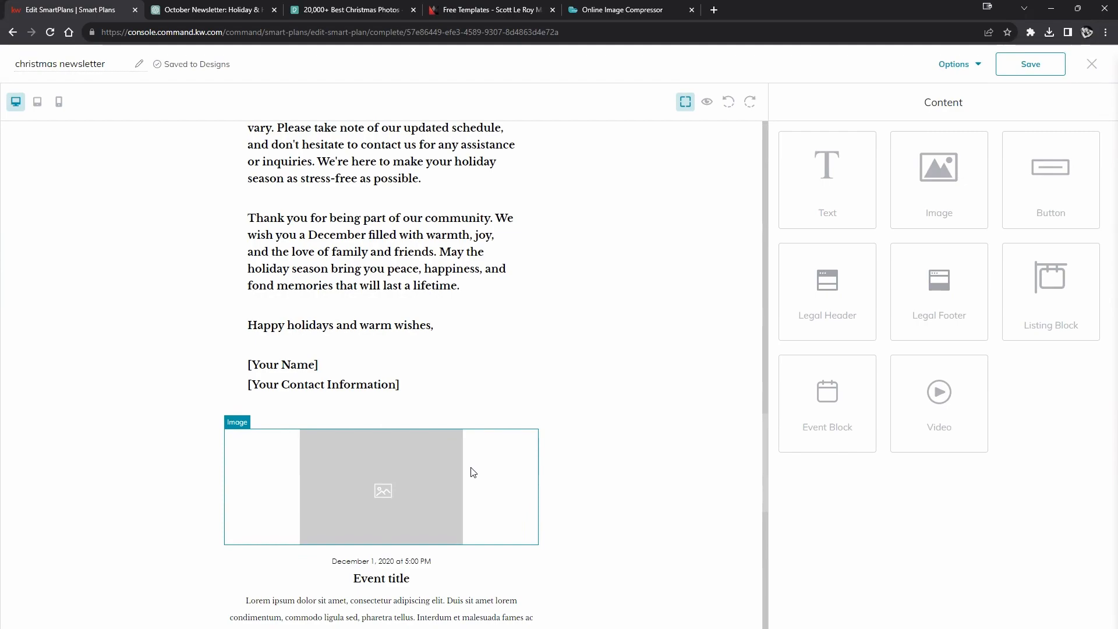
scroll(544, 425, up, 12)
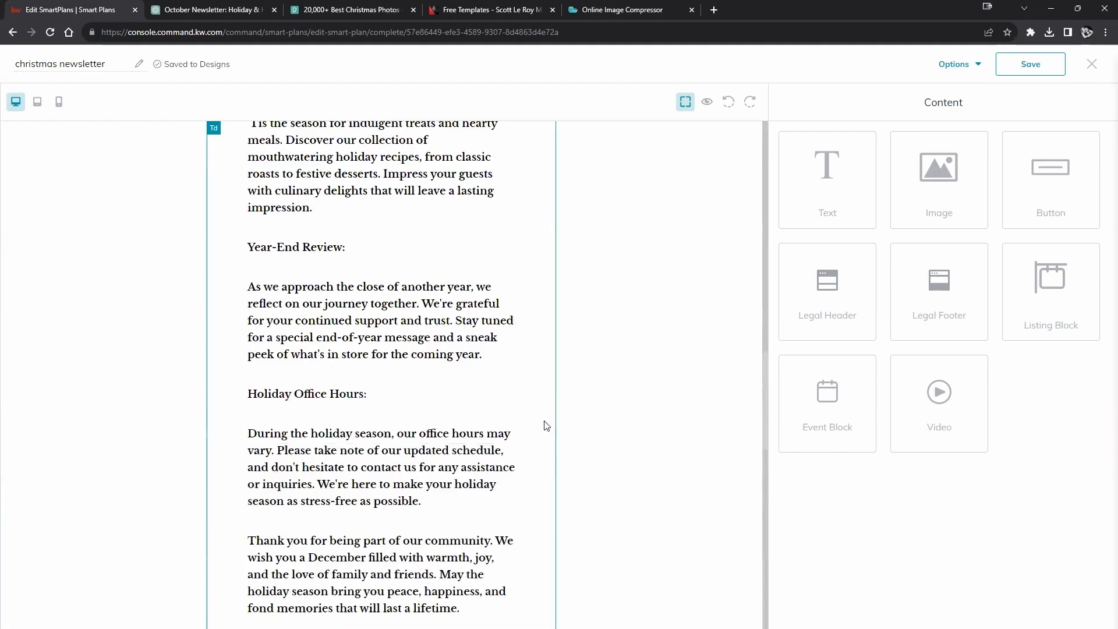
scroll(413, 330, down, 15)
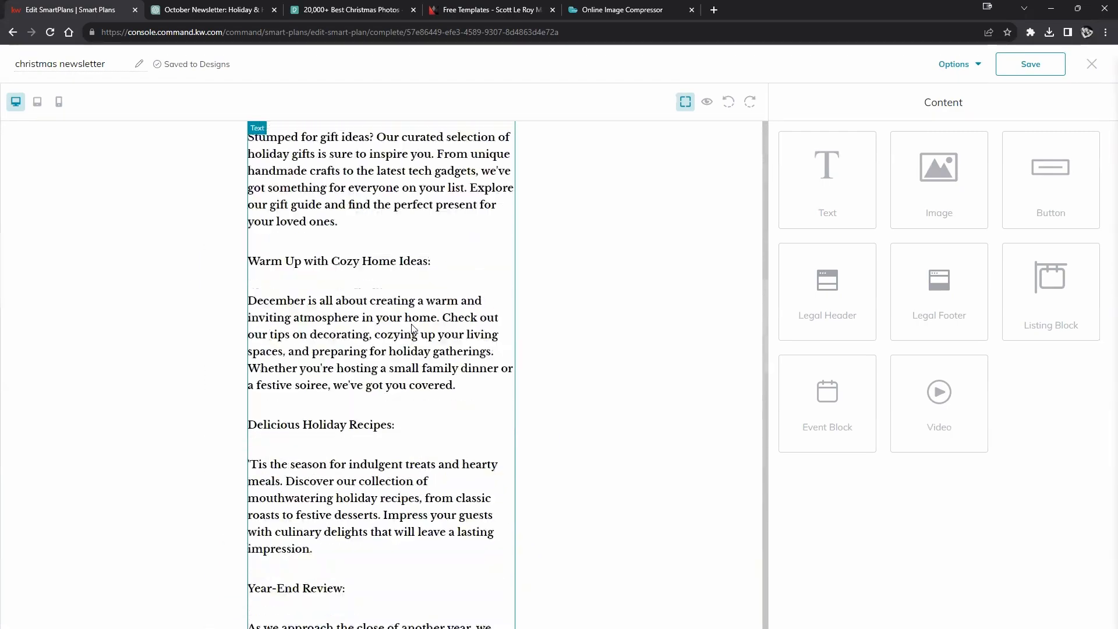
scroll(413, 330, up, 20)
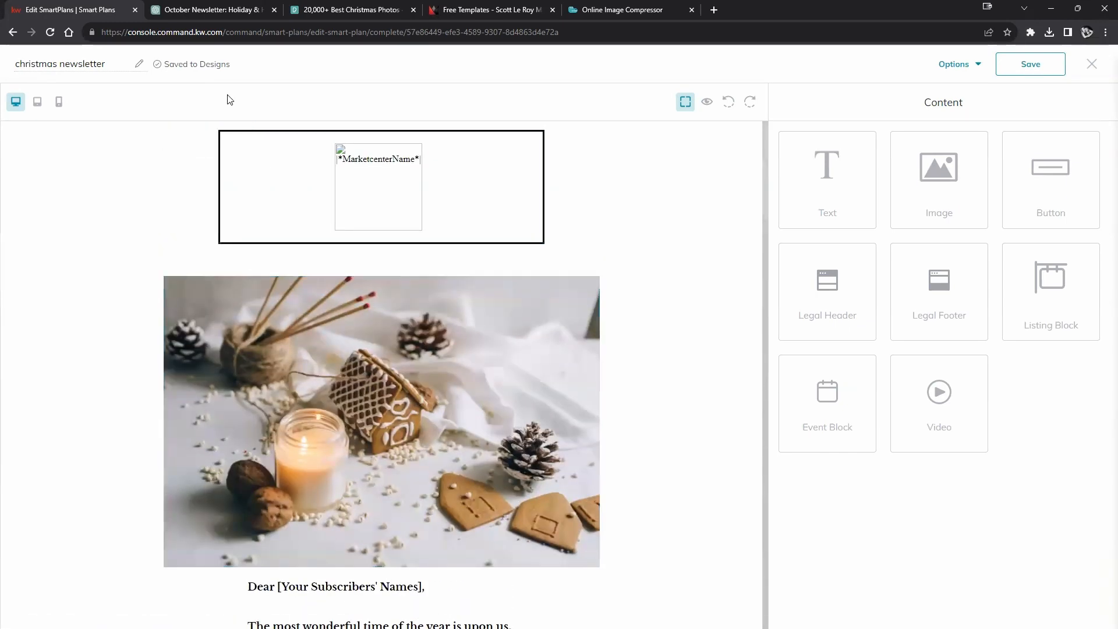
click(1092, 65)
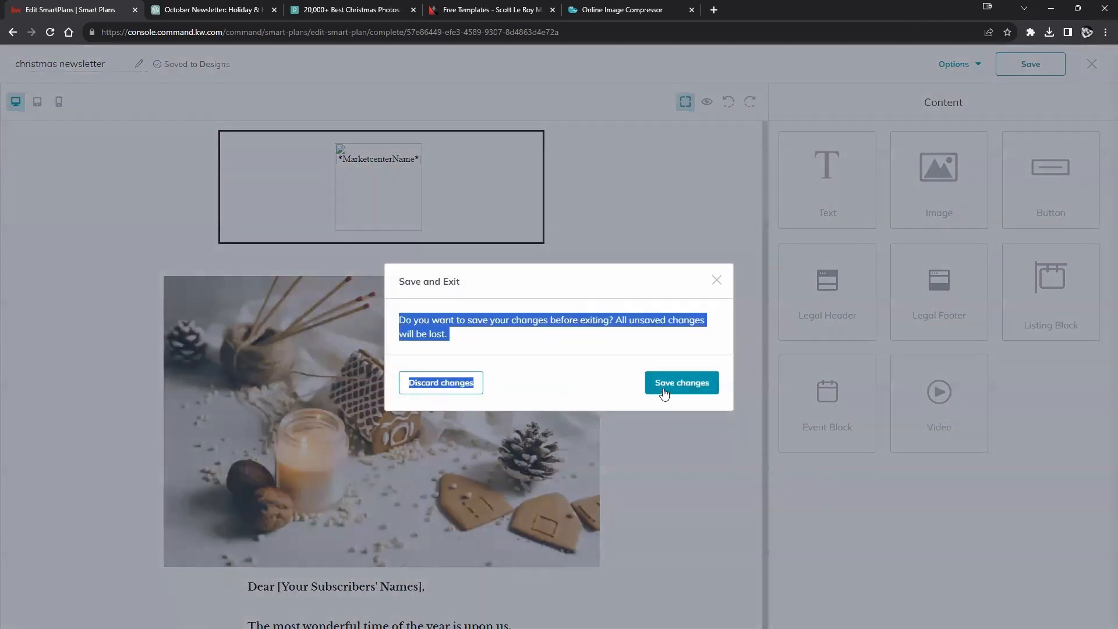
click(662, 390)
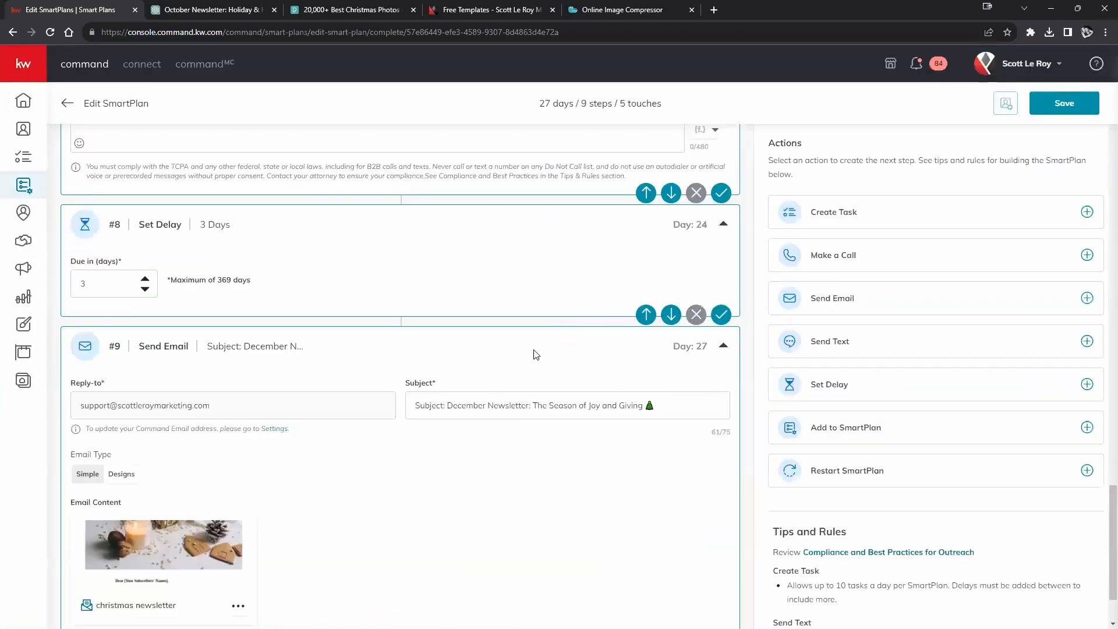
Step: Add a delay after the December newsletter email and set it to 24 days
scroll(533, 362, down, 1)
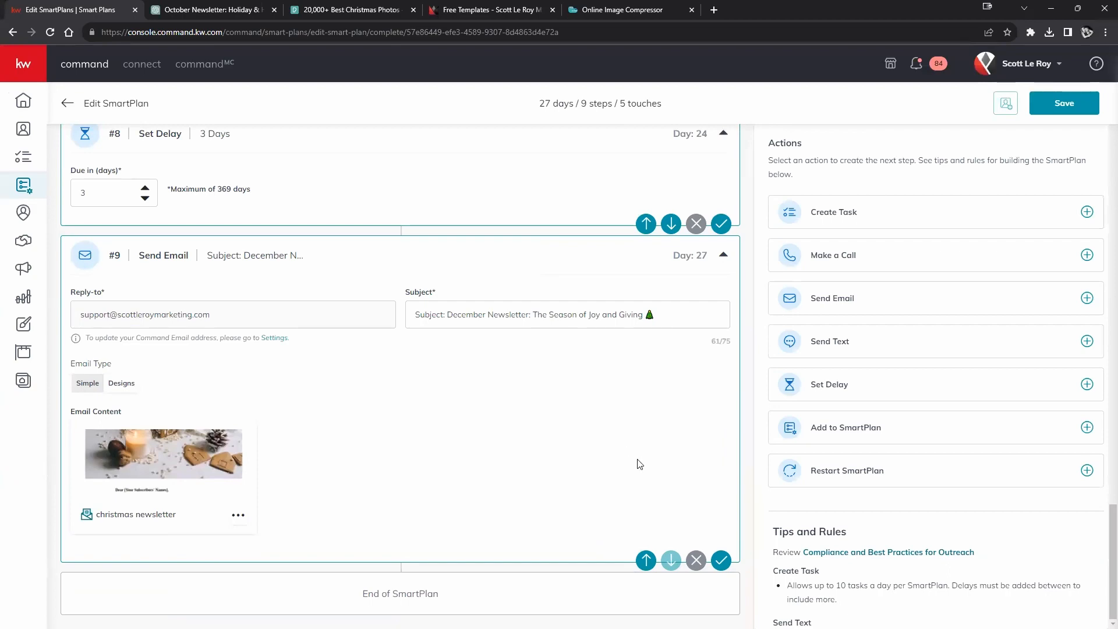
click(869, 381)
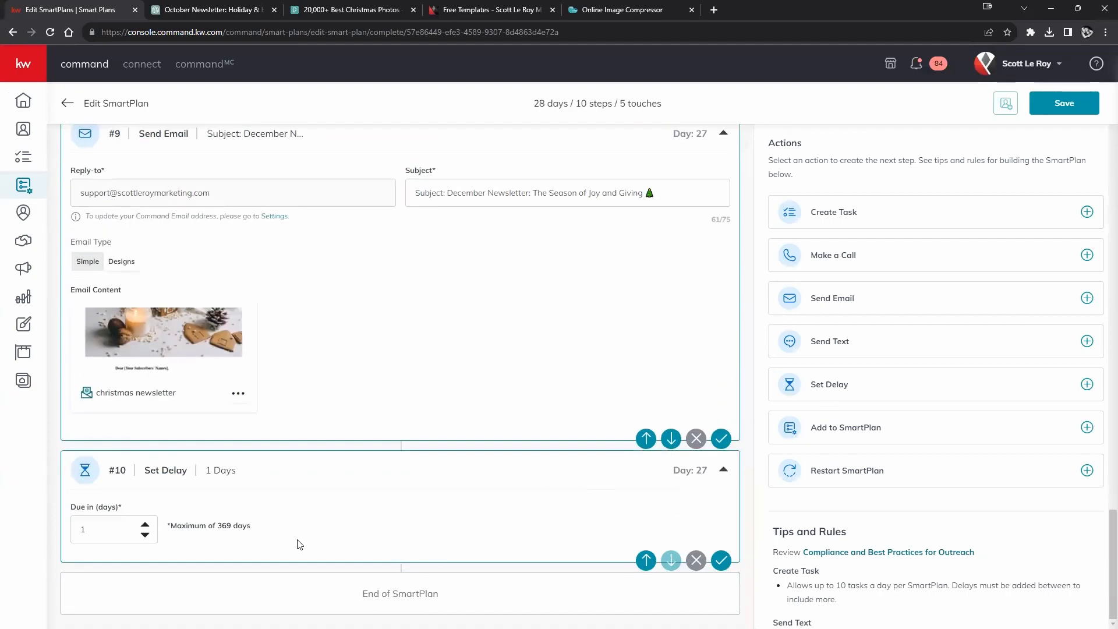
double_click(146, 525)
text(20)
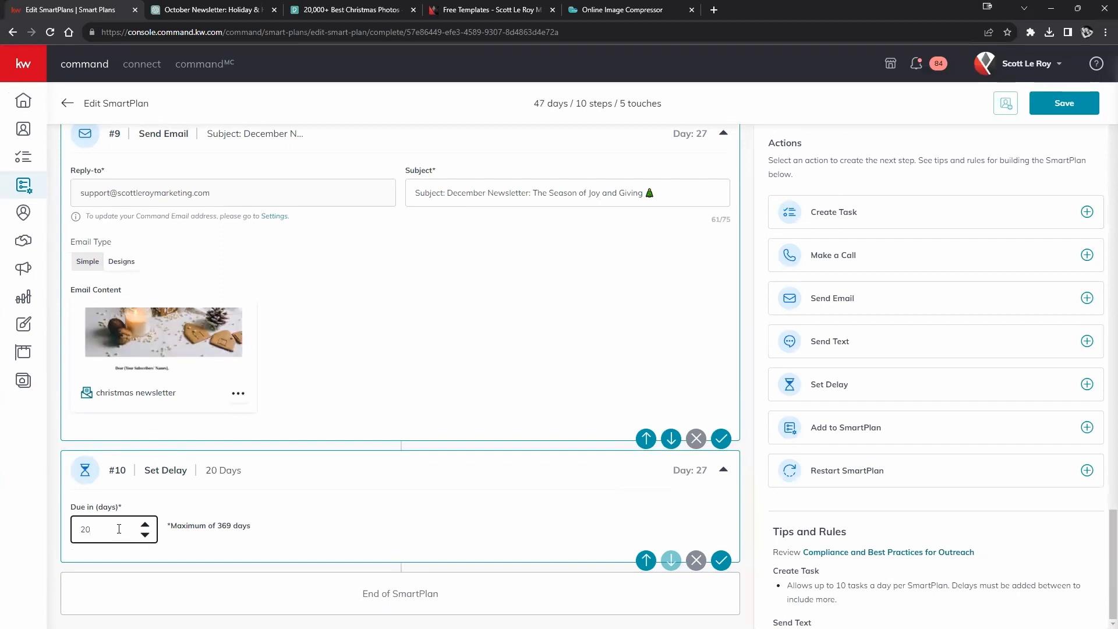
key(BackSpace)
text(4)
click(395, 522)
Step: Add a Send Text step after the 24-day delay and look over its options and timing in the plan
click(886, 344)
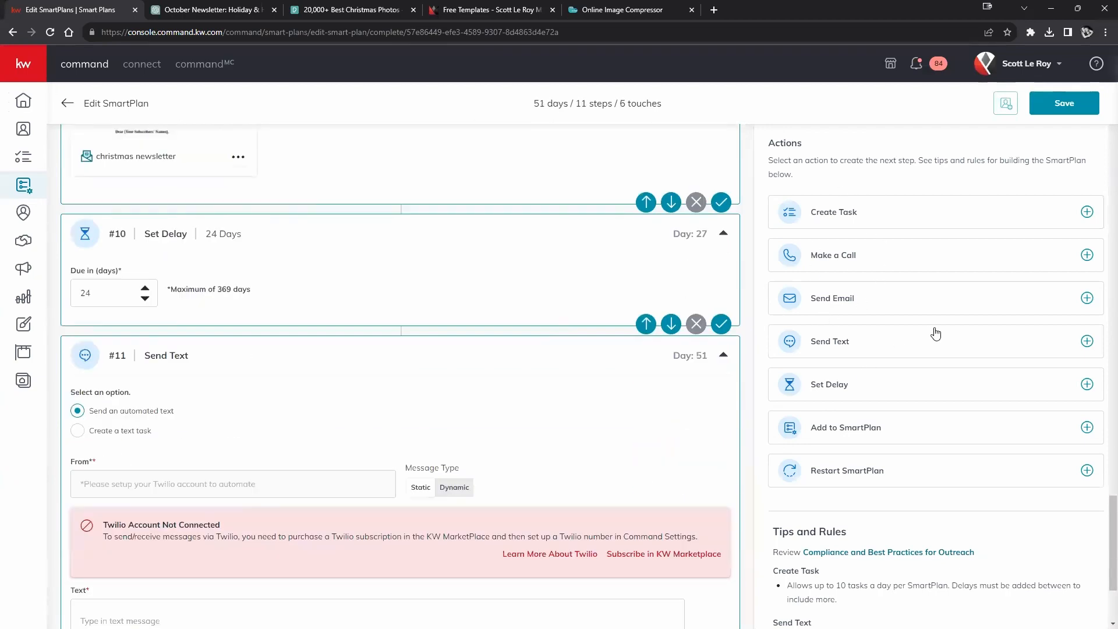
scroll(190, 331, up, 1)
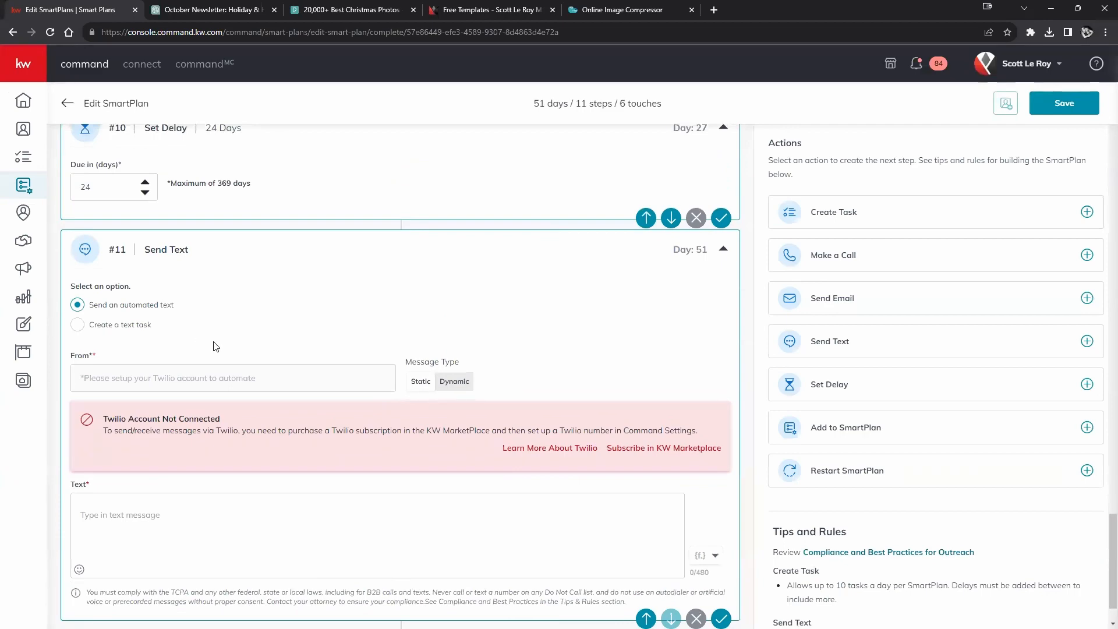
scroll(215, 346, up, 2)
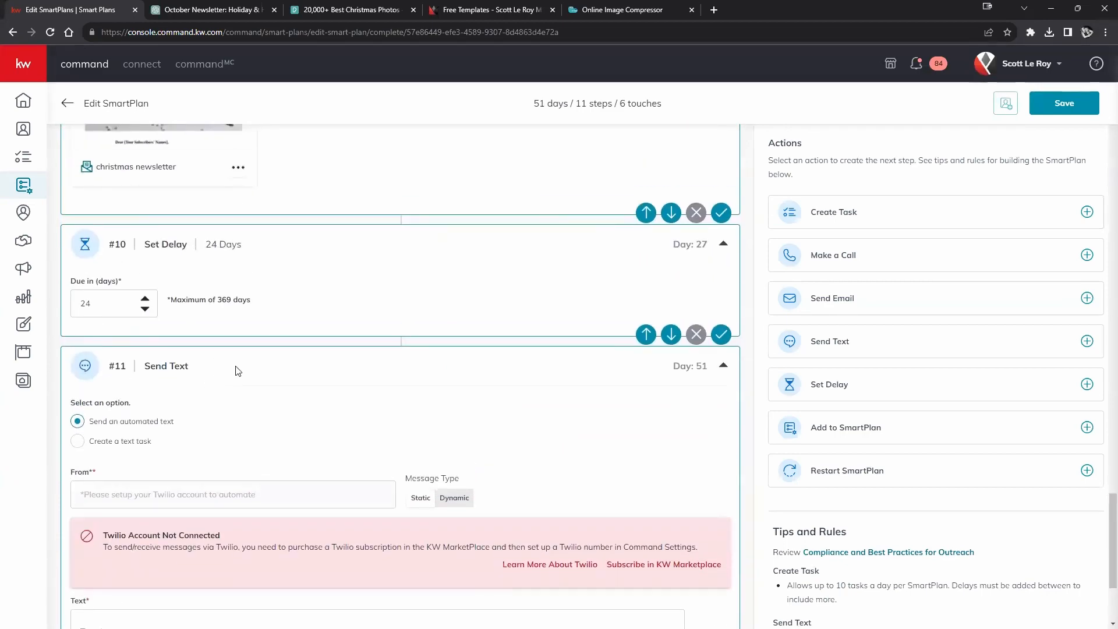
scroll(293, 409, down, 2)
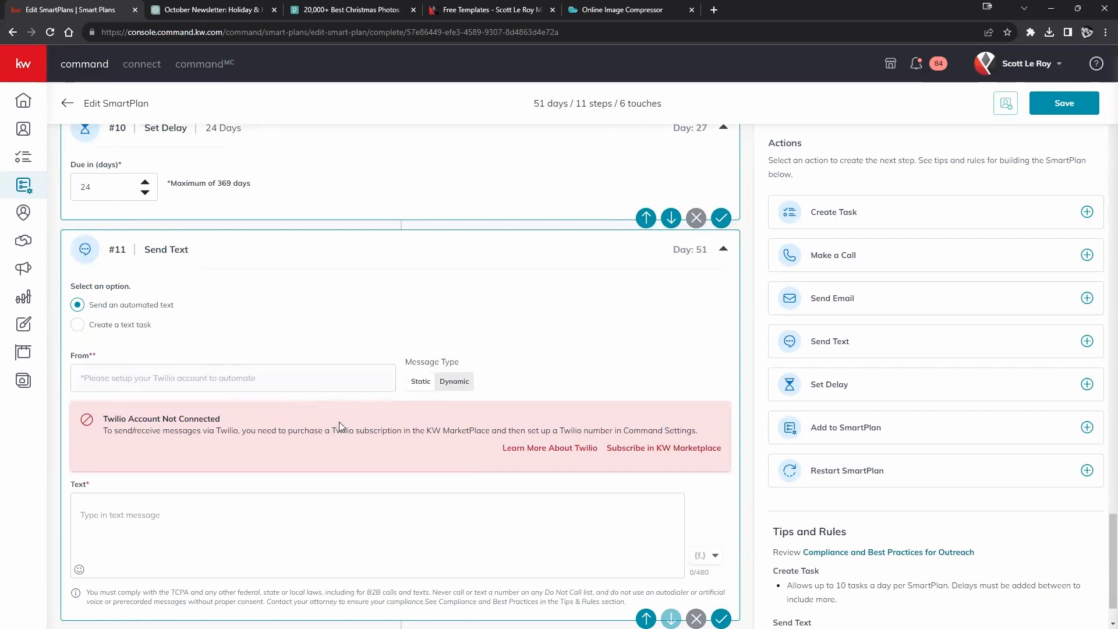
scroll(339, 421, down, 1)
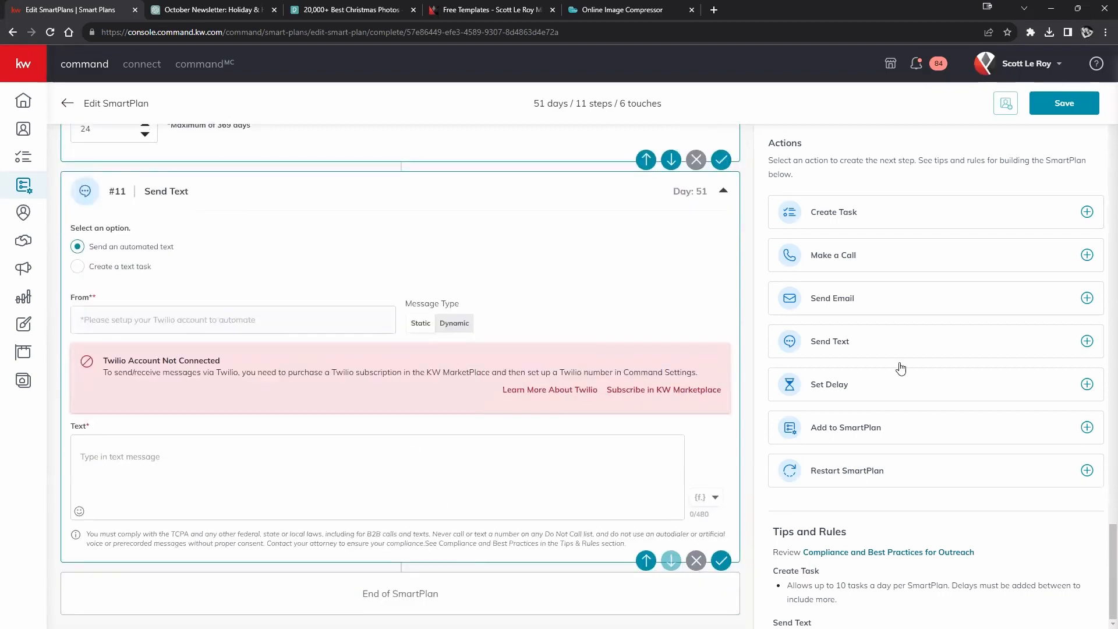
scroll(568, 396, up, 3)
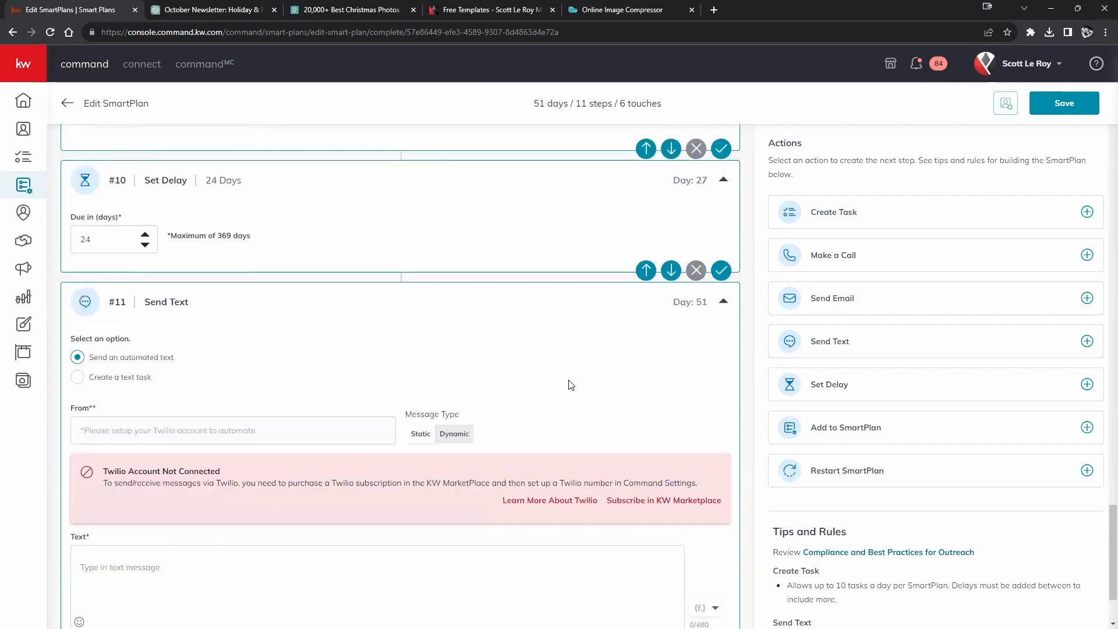
scroll(620, 314, down, 3)
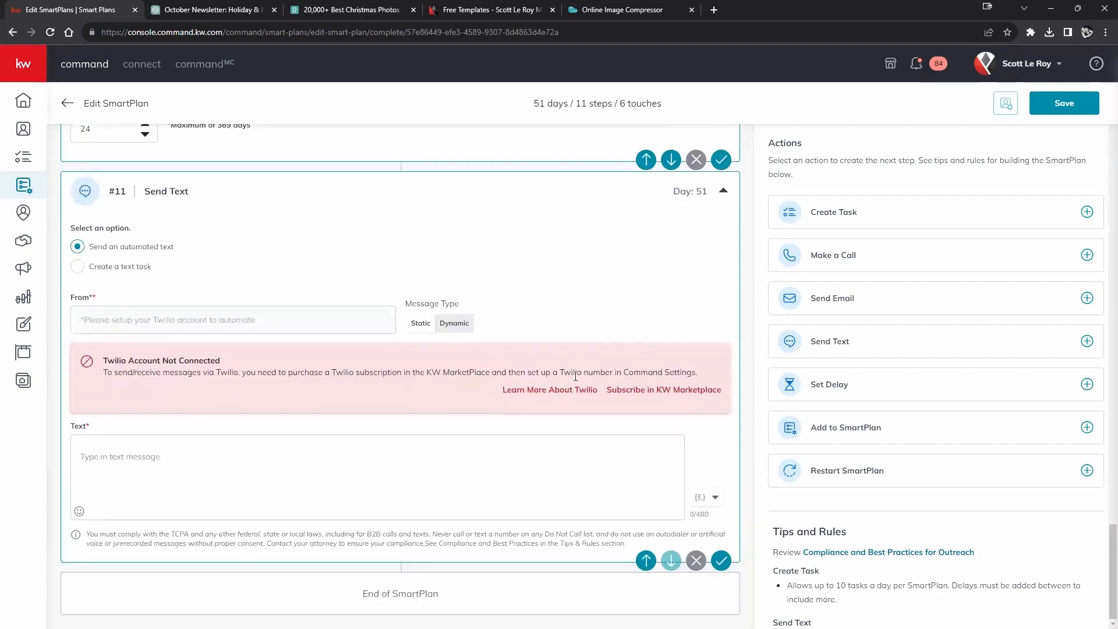
Step: Add a 7-day delay and a fourth Send Email step after the third text, and activate the new email's empty subject
click(891, 390)
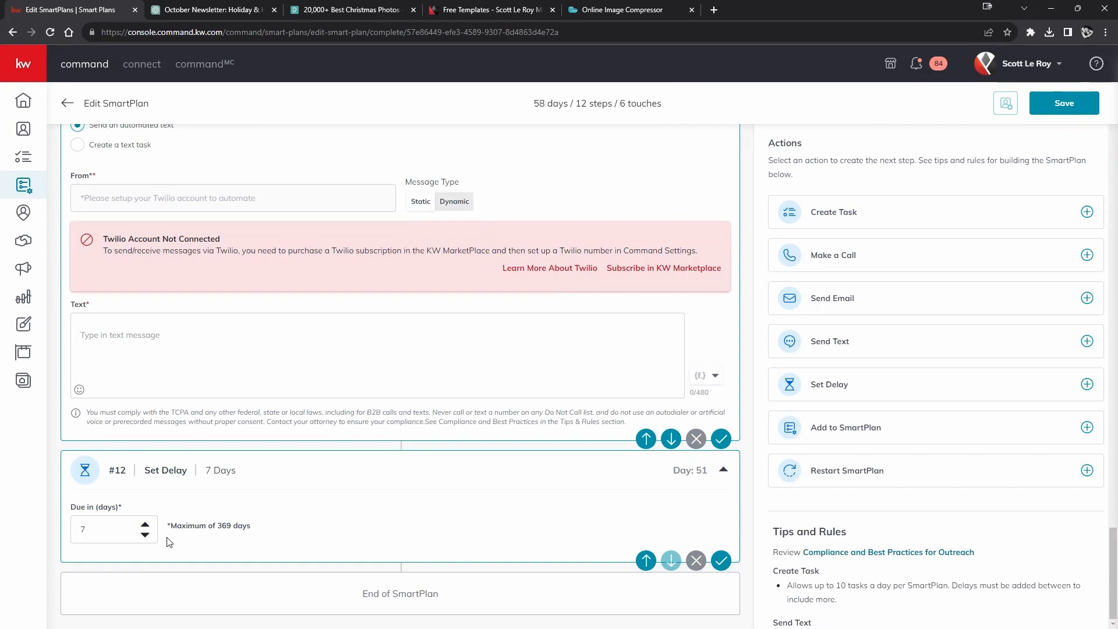
click(873, 311)
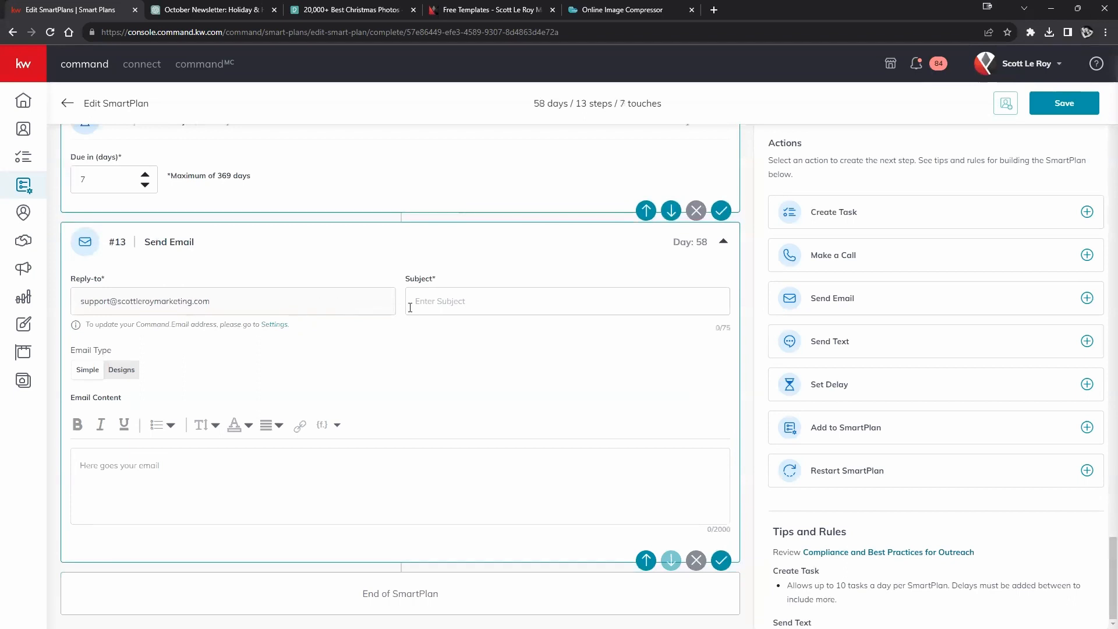
click(447, 308)
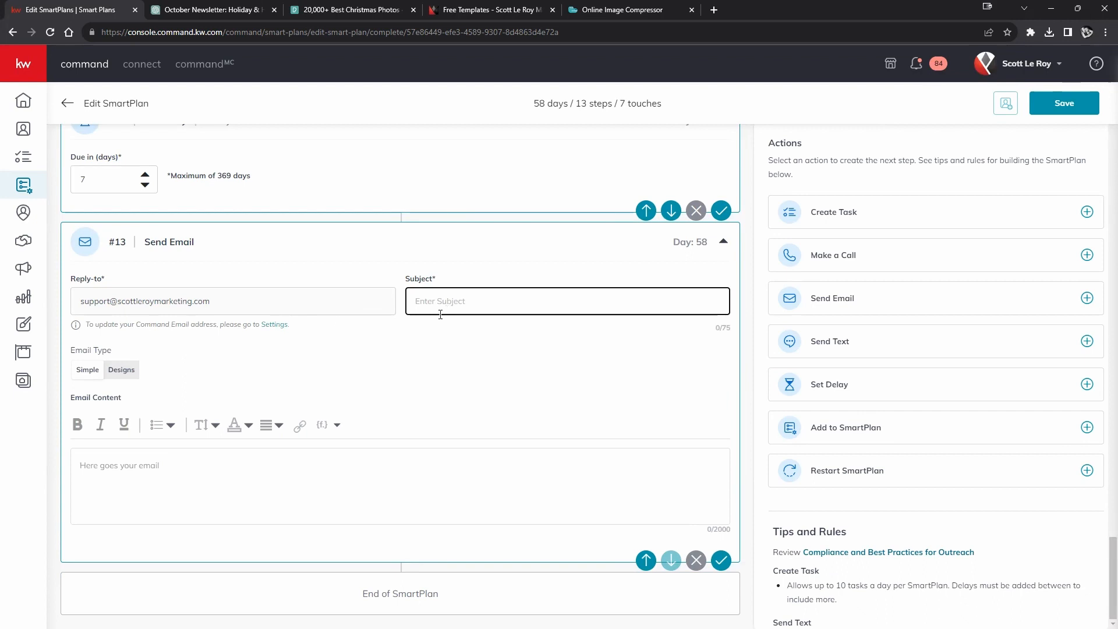
Step: Open the Campaigns page in a new browser tab and switch to it
mouse_move(59, 126)
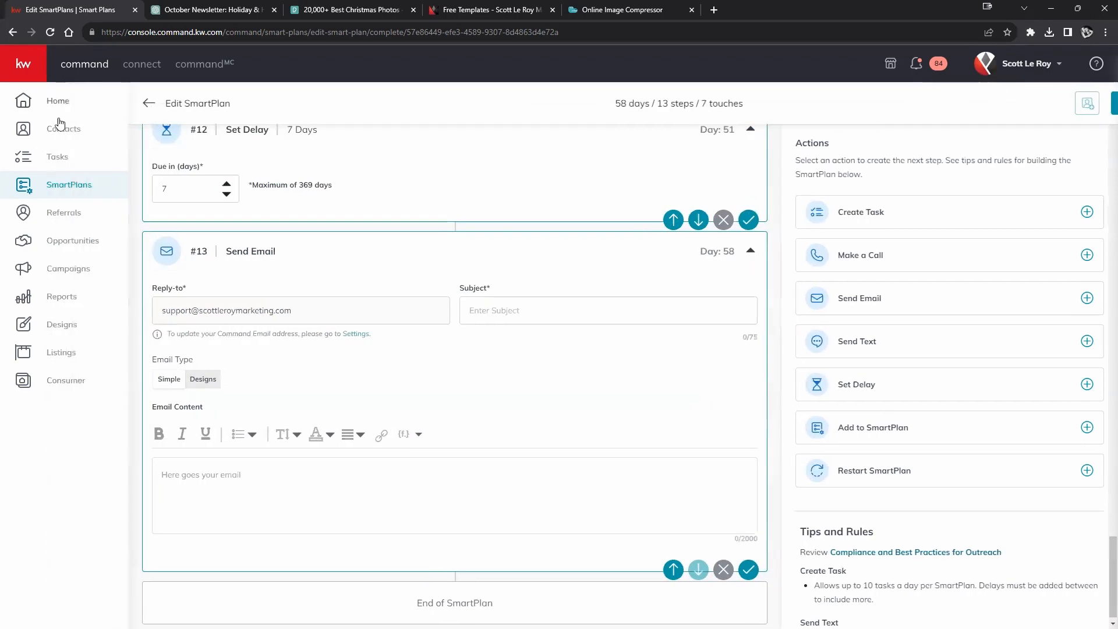
right_click(80, 276)
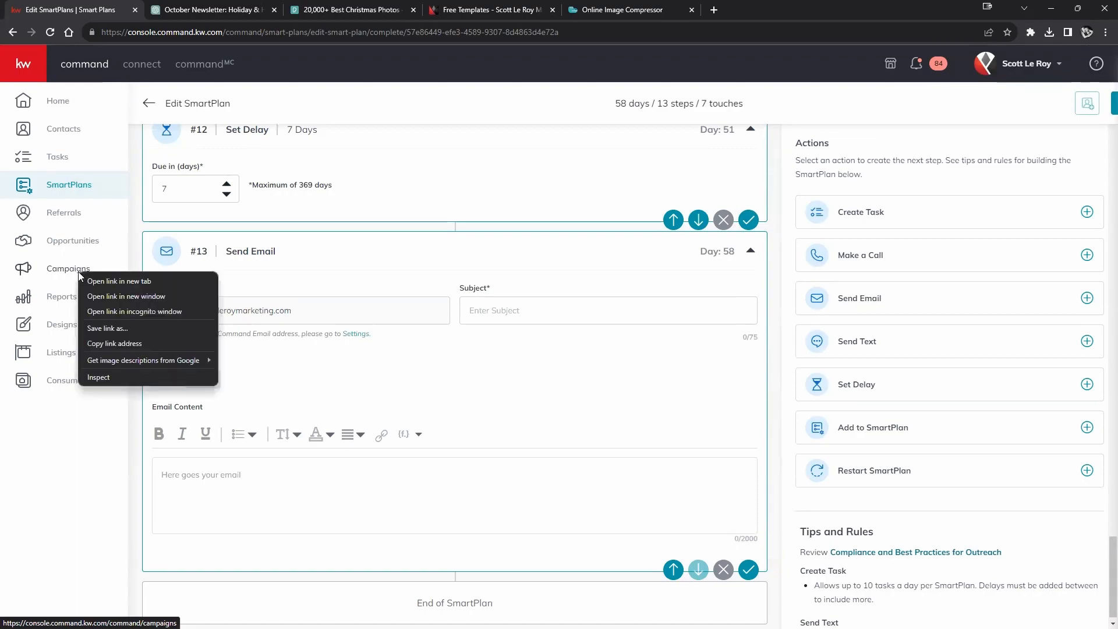
click(93, 279)
click(186, 8)
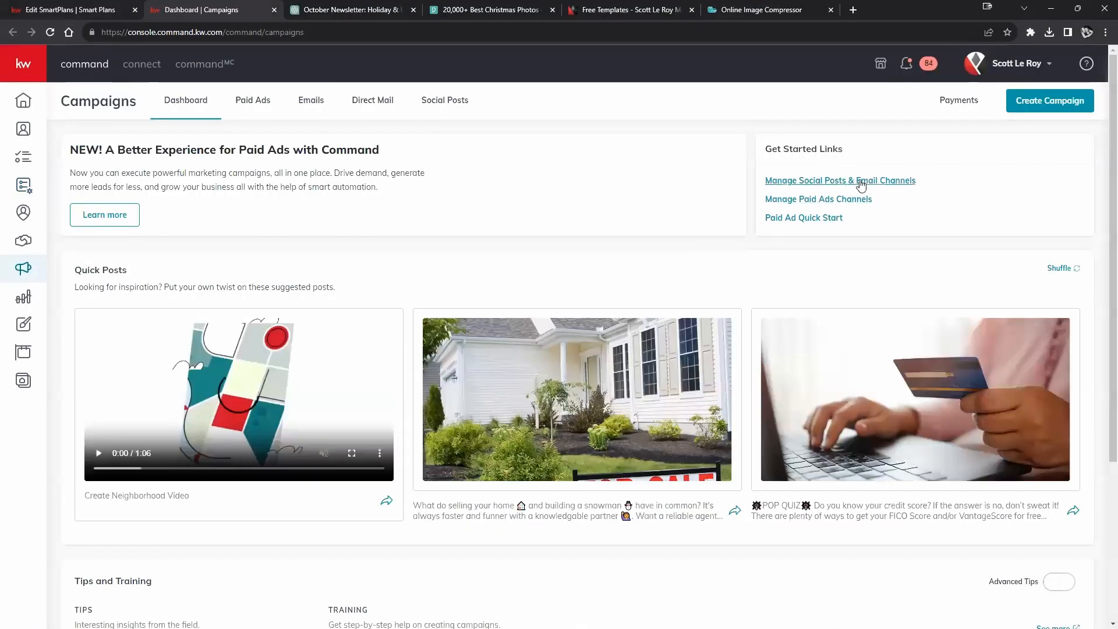
Step: Start a new Social Post campaign from the Social Posts page and look over its account, content, compliance and schedule settings
click(438, 103)
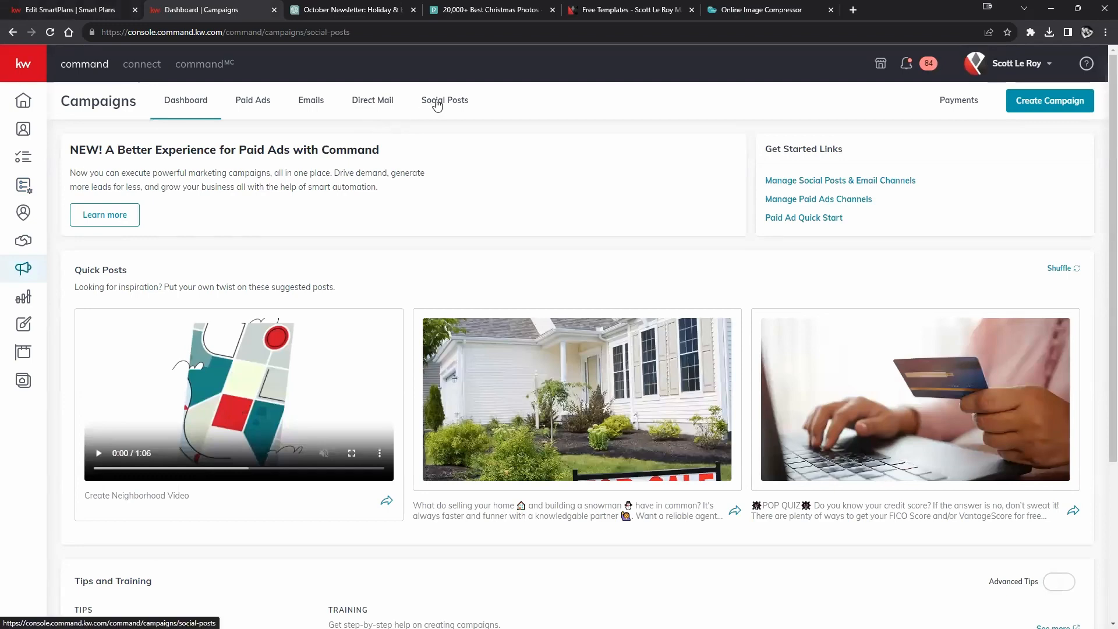
click(1057, 108)
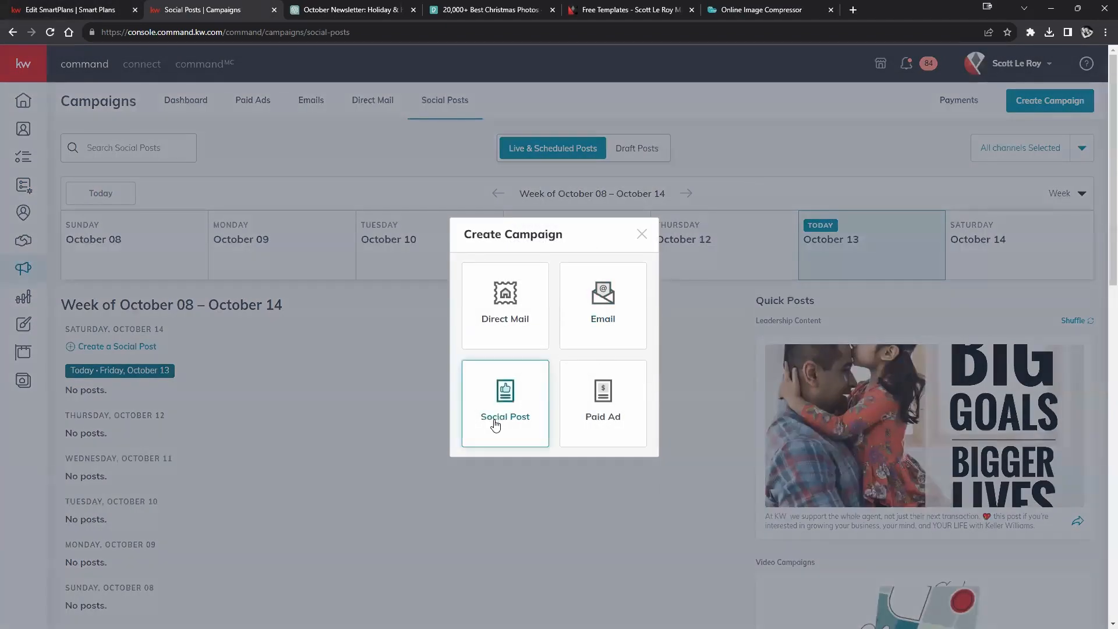
click(511, 411)
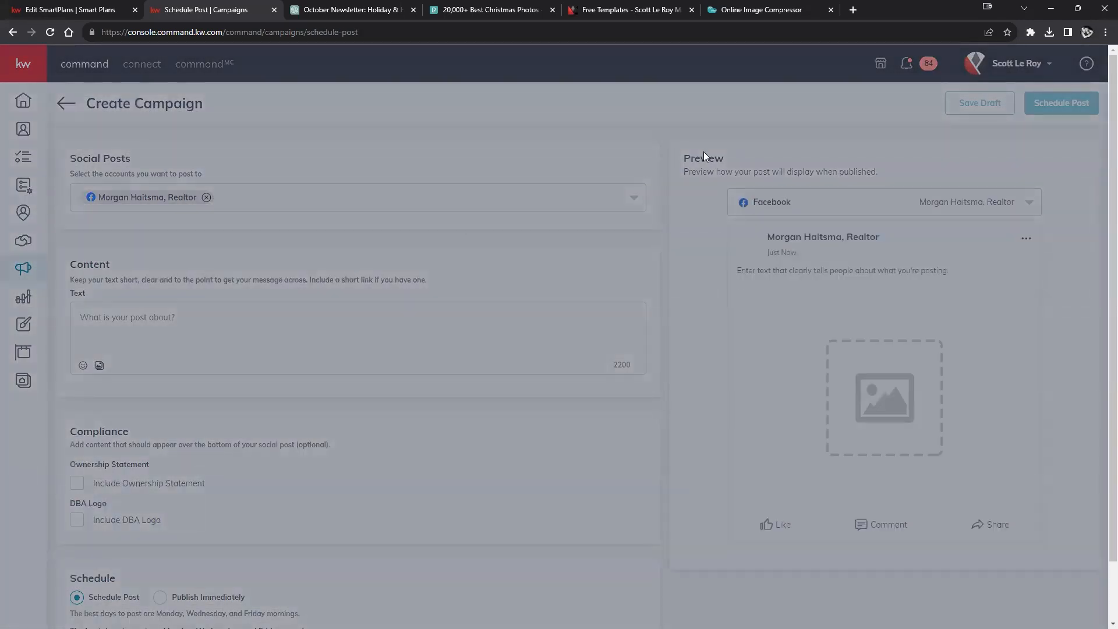
scroll(489, 319, down, 2)
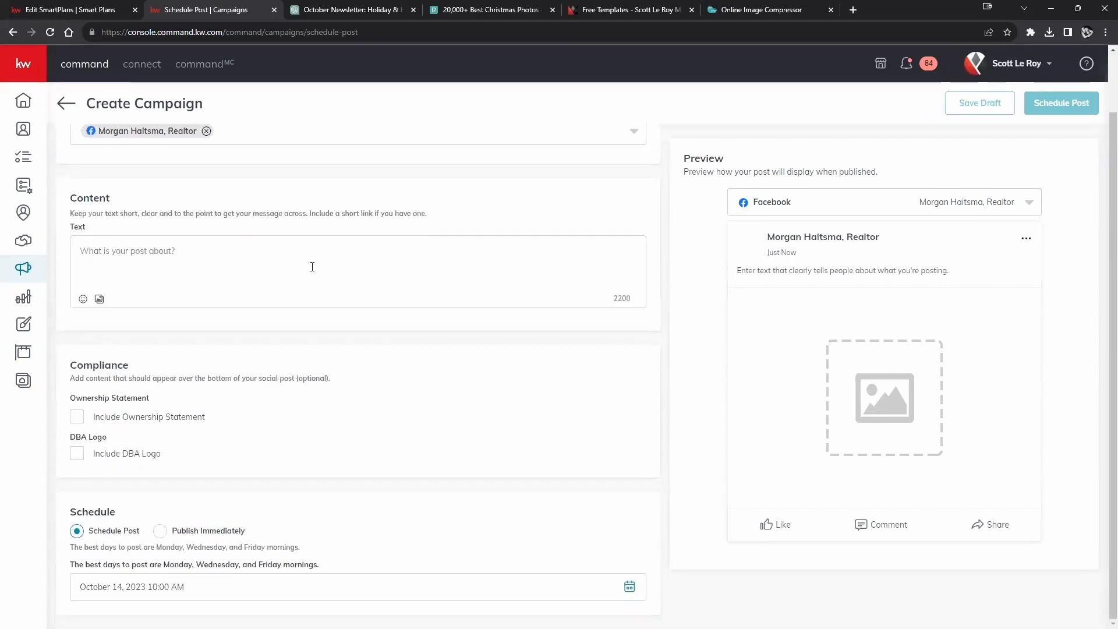
scroll(233, 389, up, 2)
scroll(405, 281, down, 2)
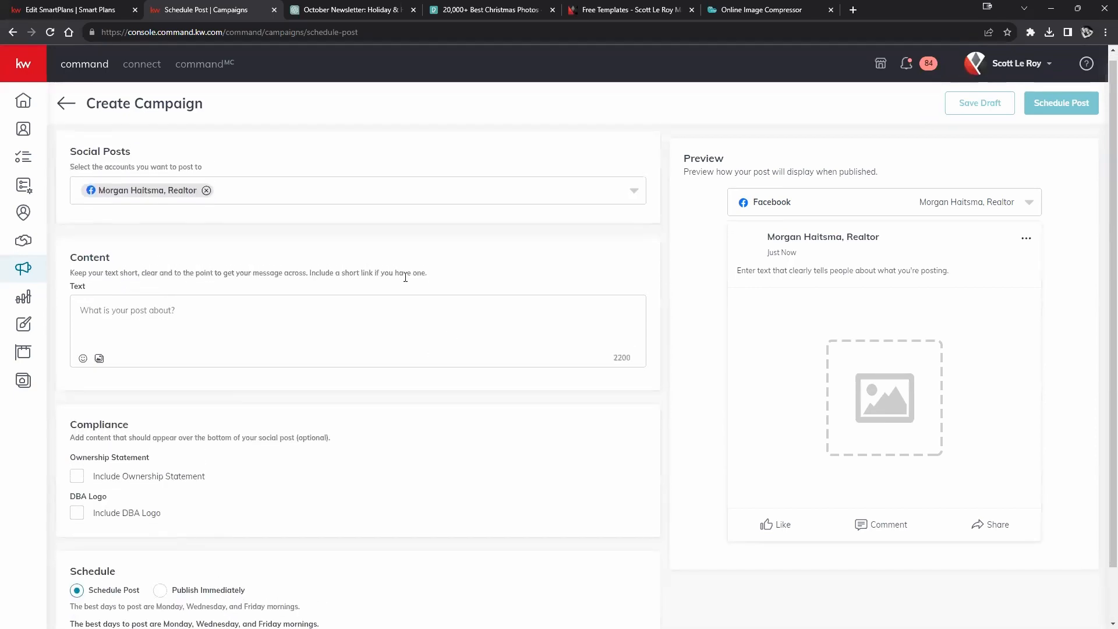
Step: Check which social accounts are available for the post, keep the selected one, and activate the post's text field
scroll(332, 381, up, 2)
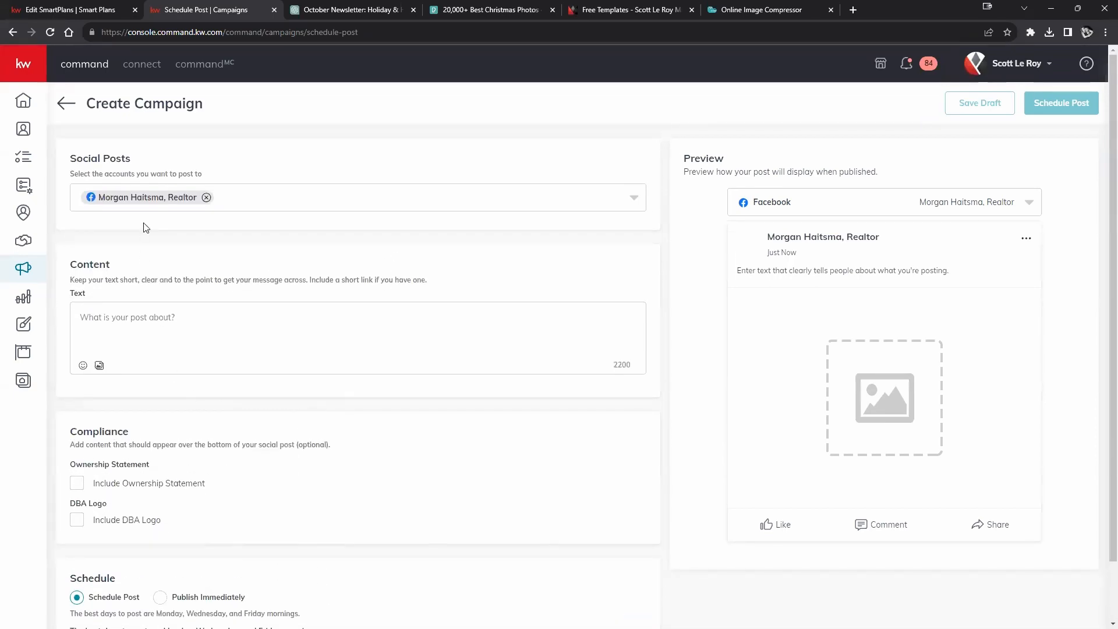
click(633, 198)
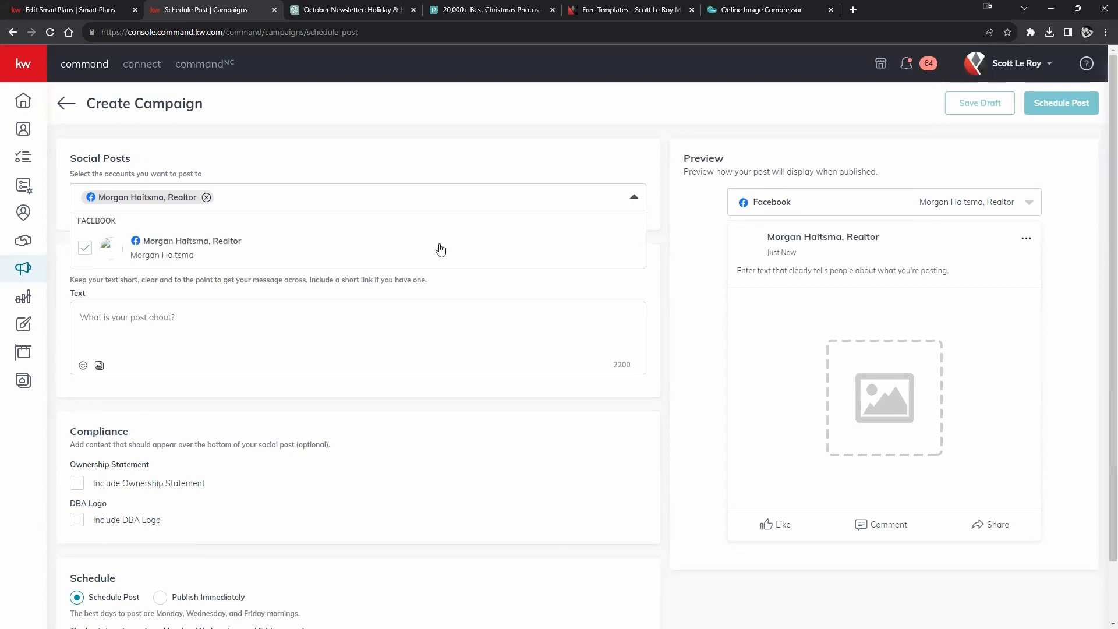
click(437, 193)
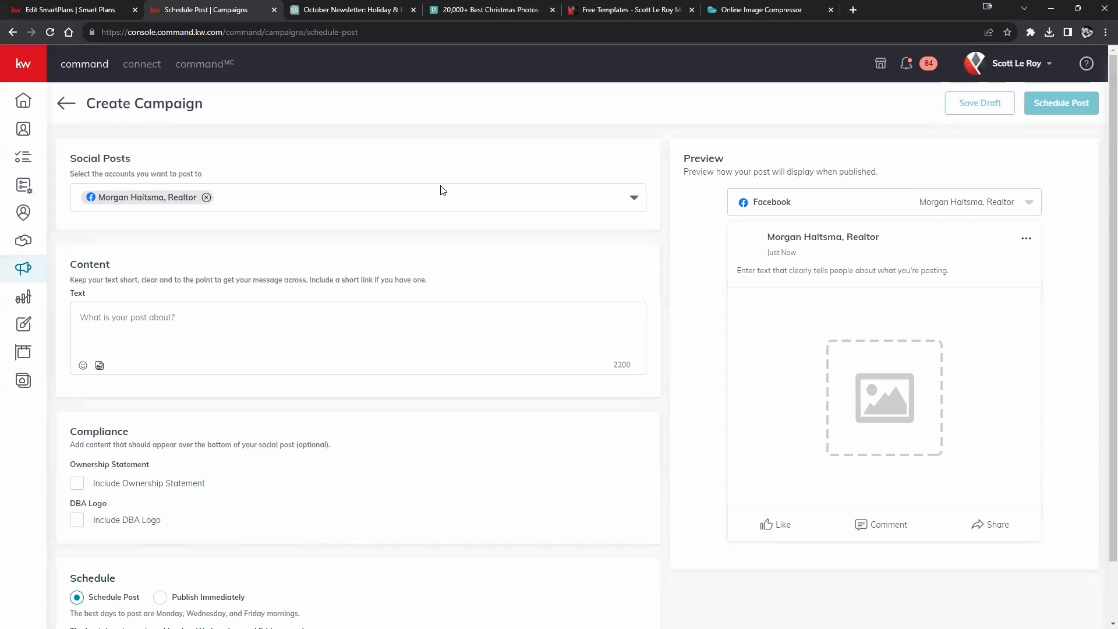
click(269, 324)
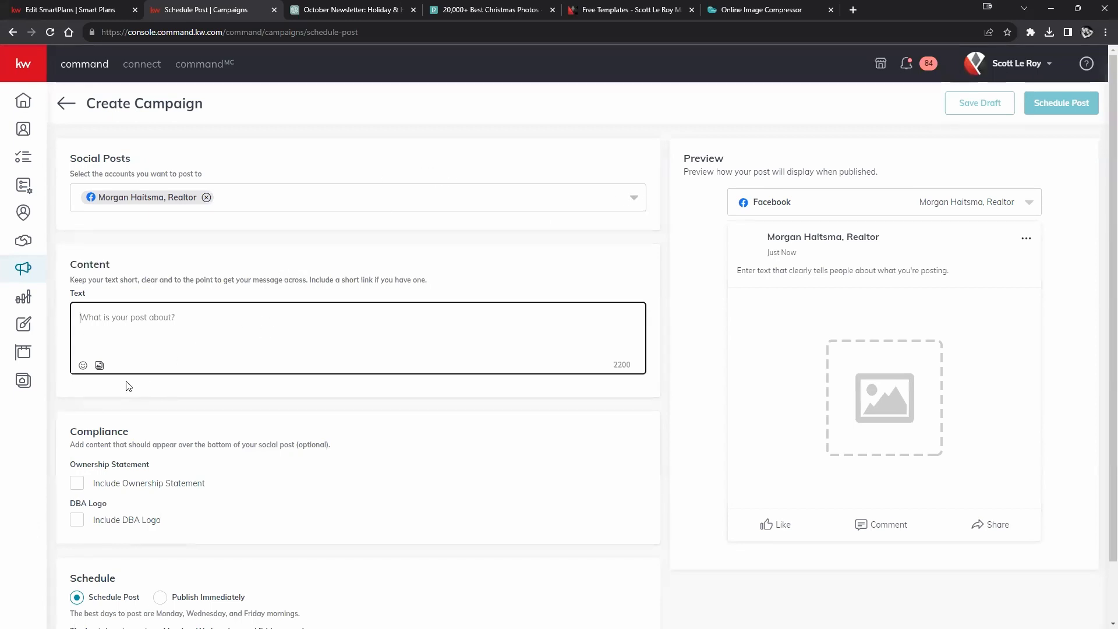
Step: Attach the Halloween-Spiderweb_W design to the post and crop it to the Wide (1.91:1) format
click(99, 365)
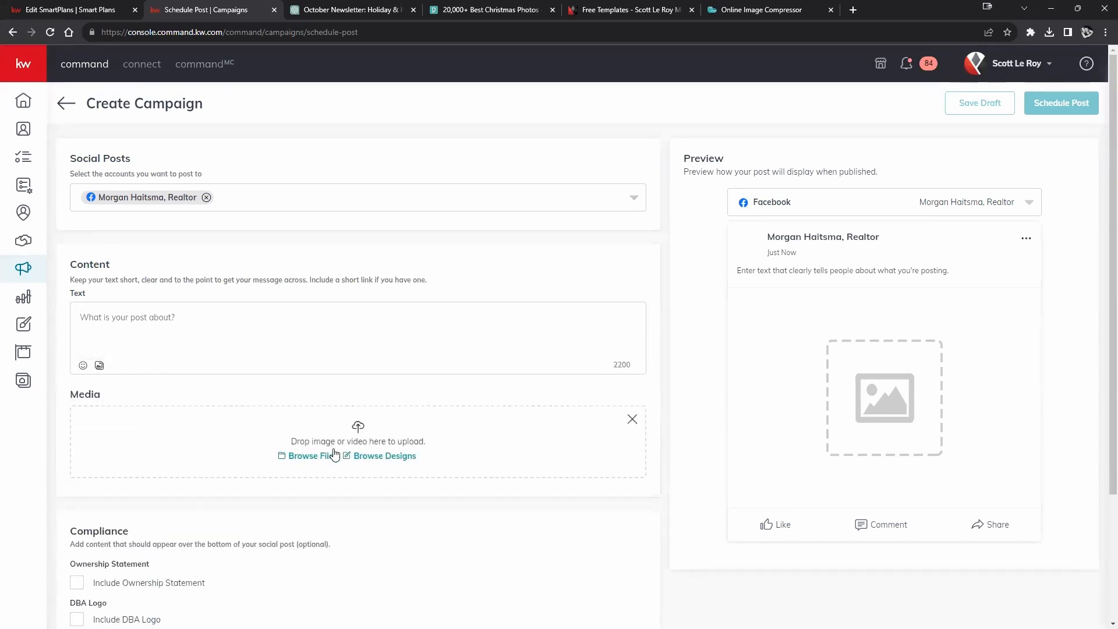
click(373, 456)
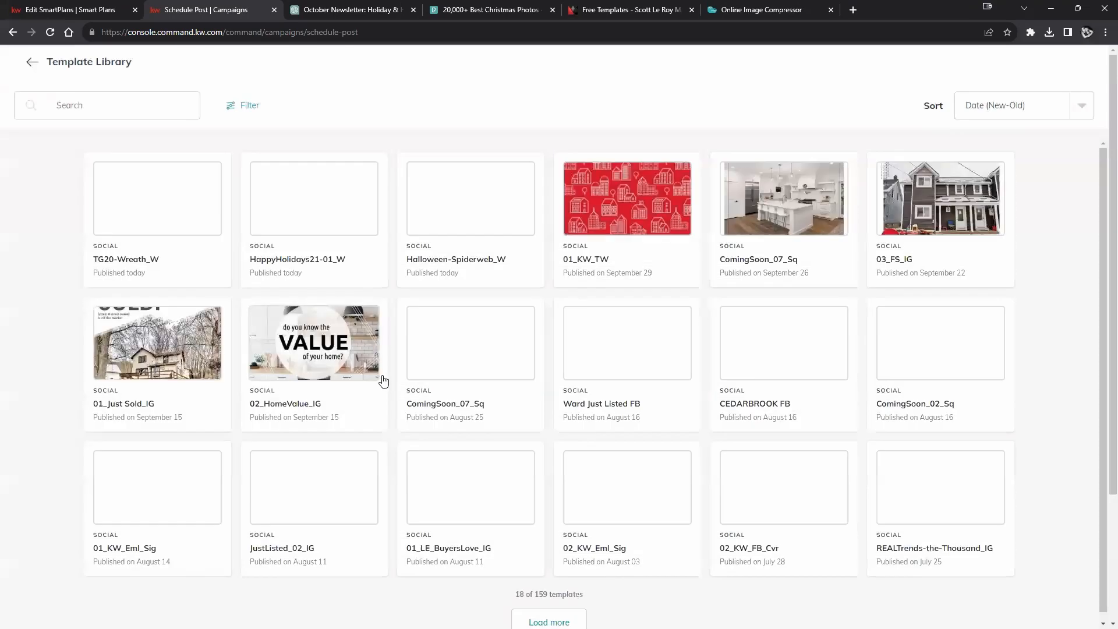
click(447, 284)
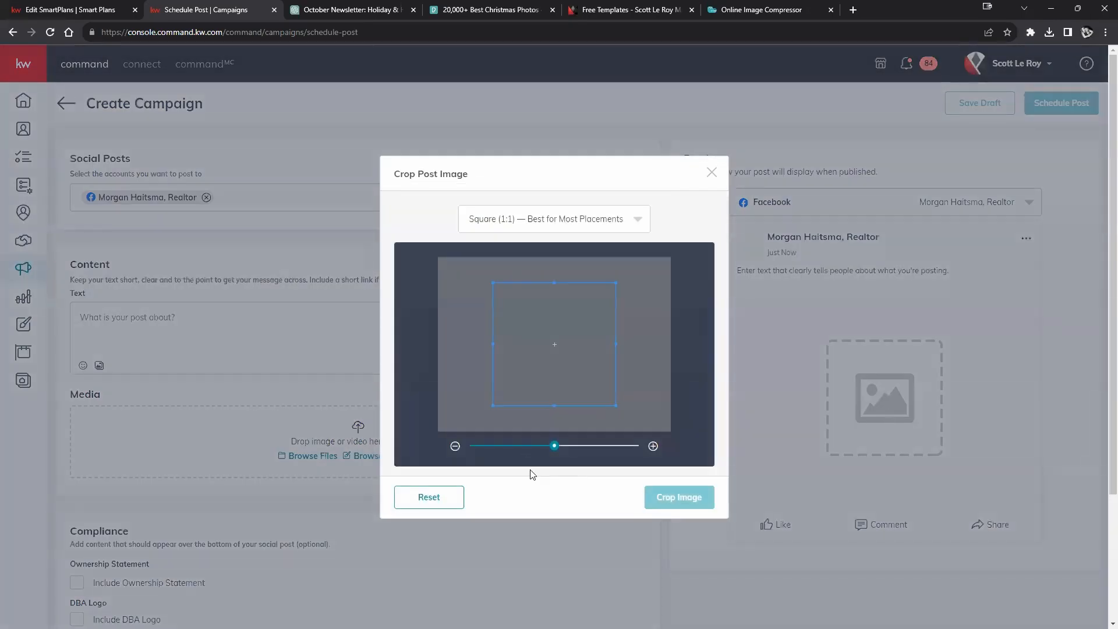
click(619, 227)
click(546, 272)
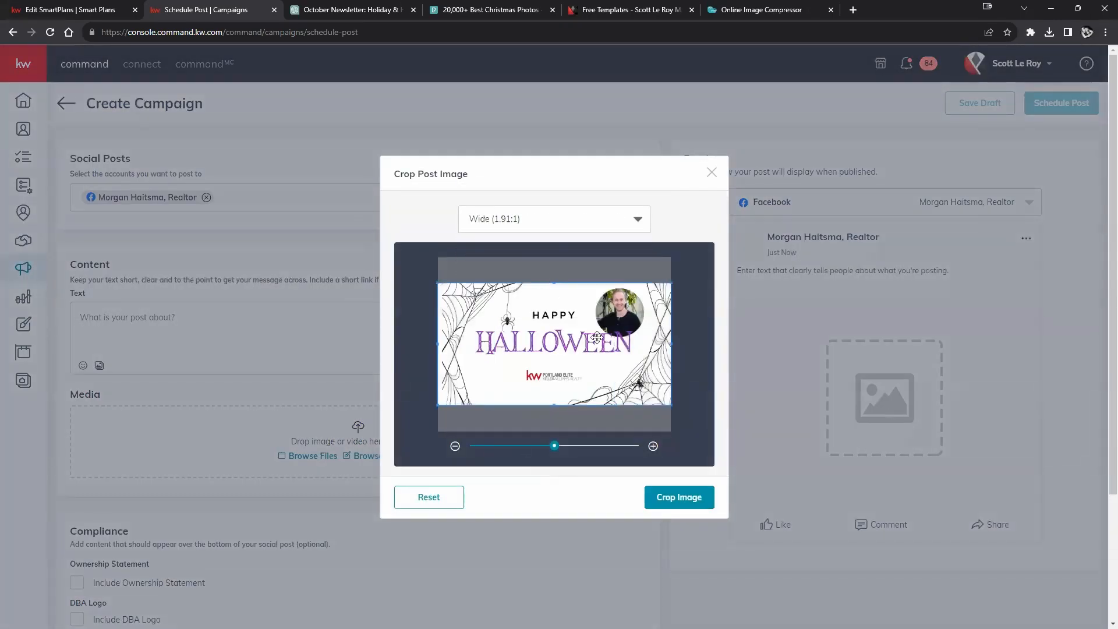
click(676, 497)
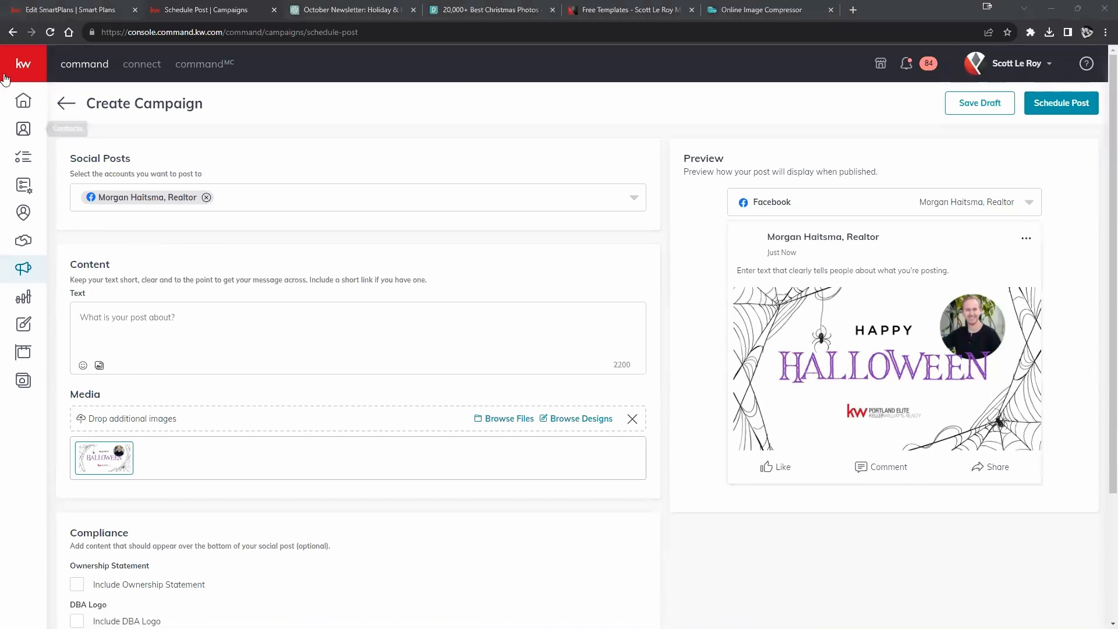
Step: Leave the social post without scheduling it and start a new Print design from the Designs page
click(66, 104)
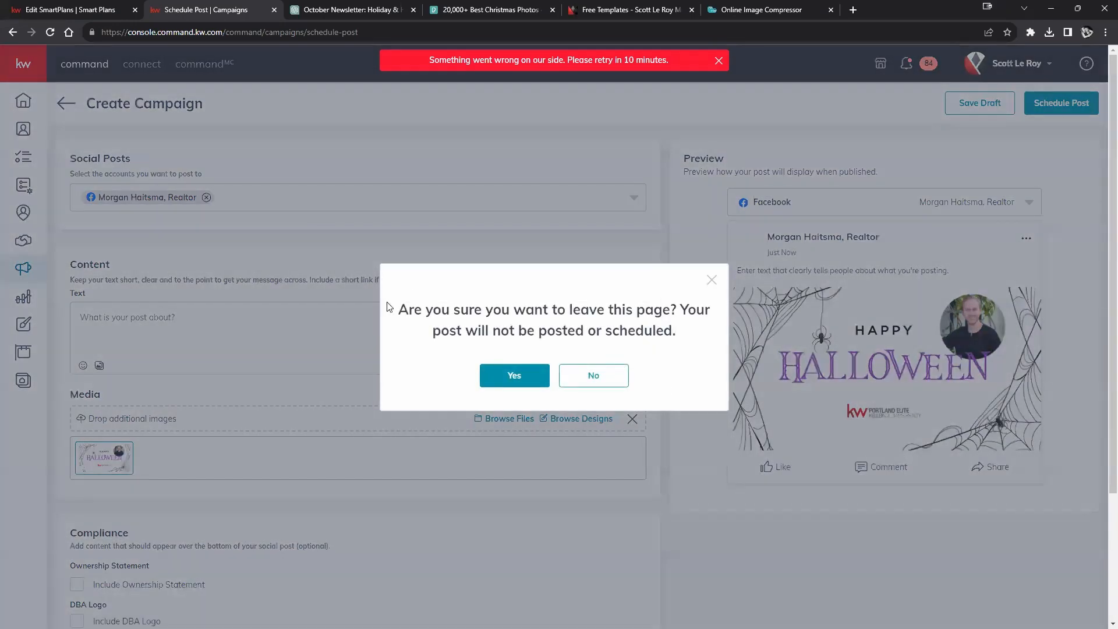
click(508, 378)
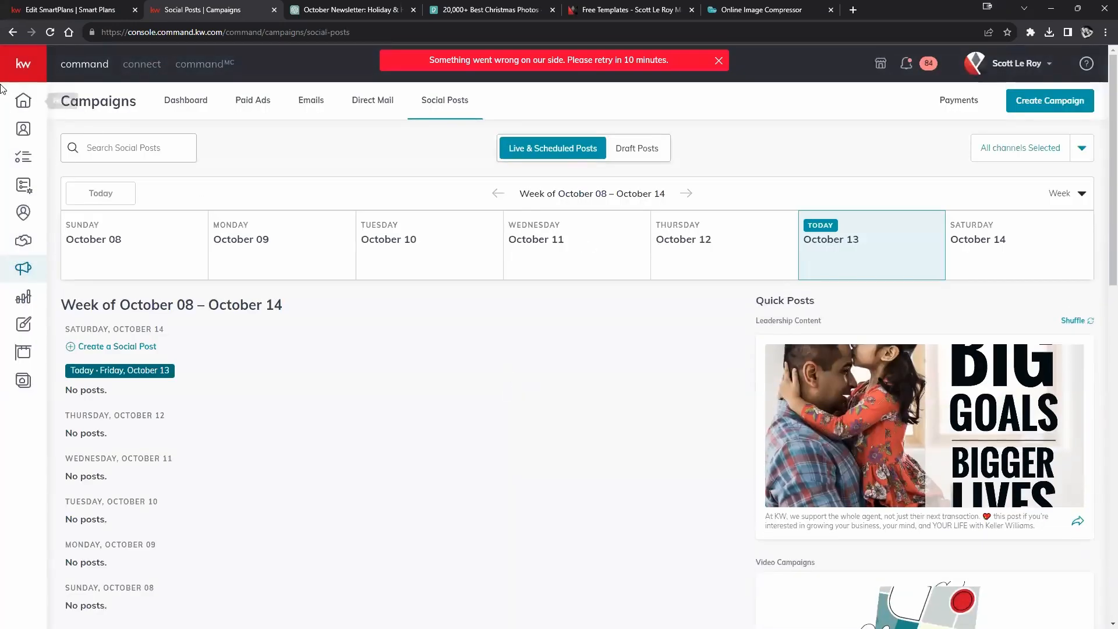
mouse_move(73, 260)
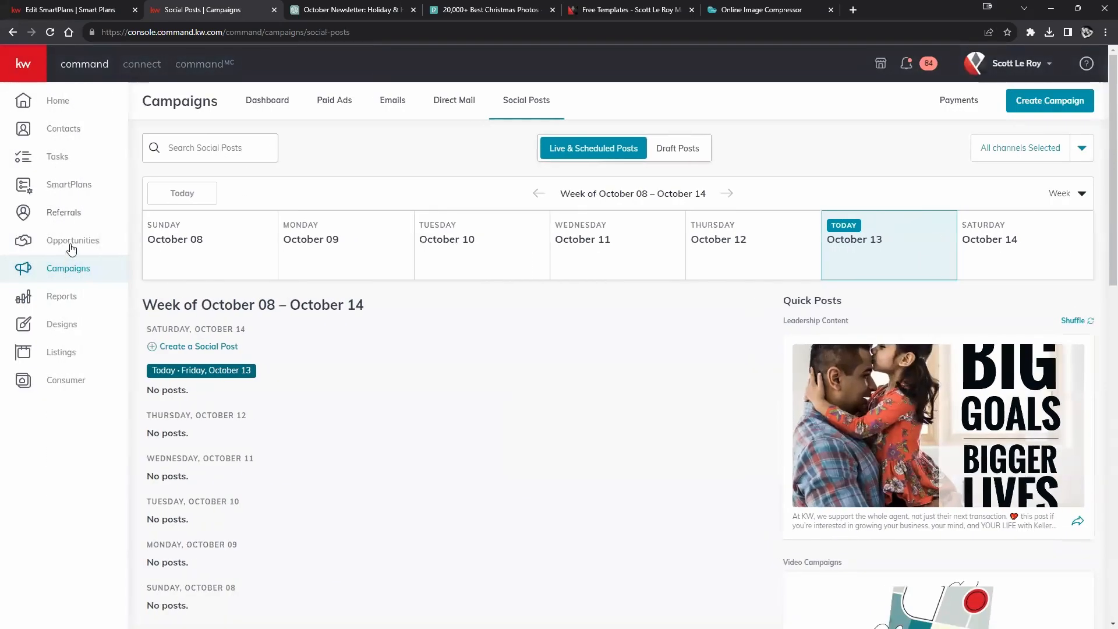
click(70, 325)
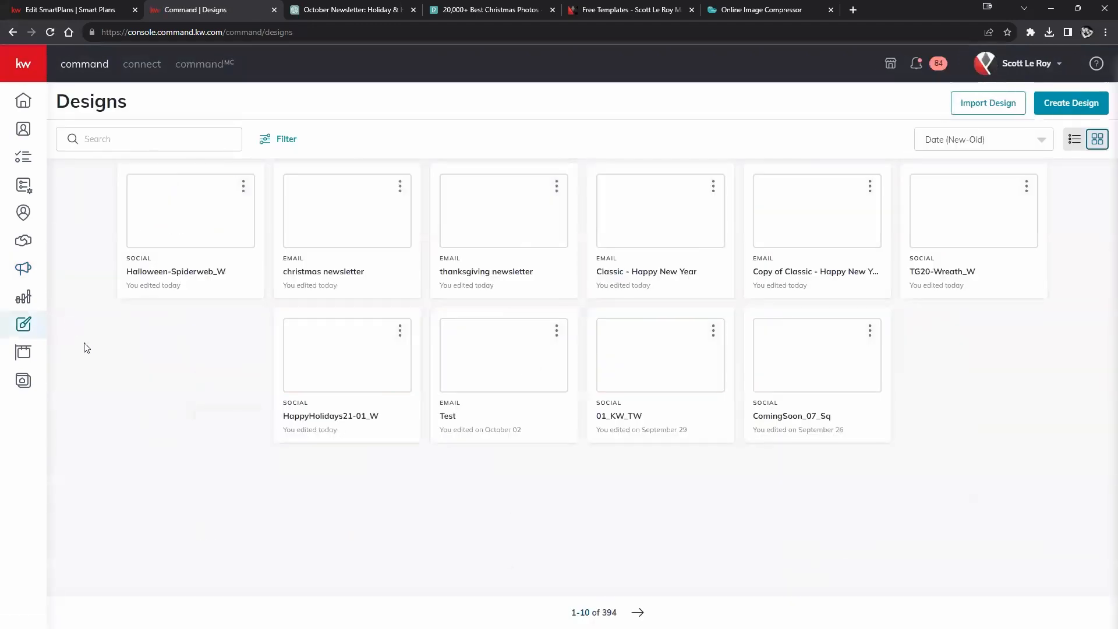
click(1076, 106)
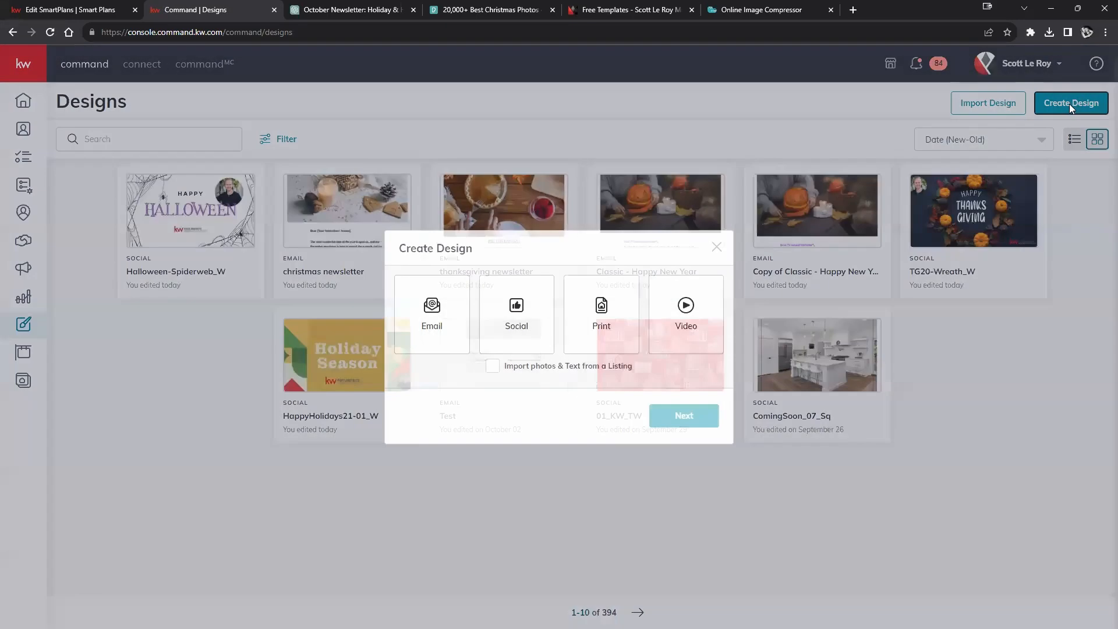
click(619, 330)
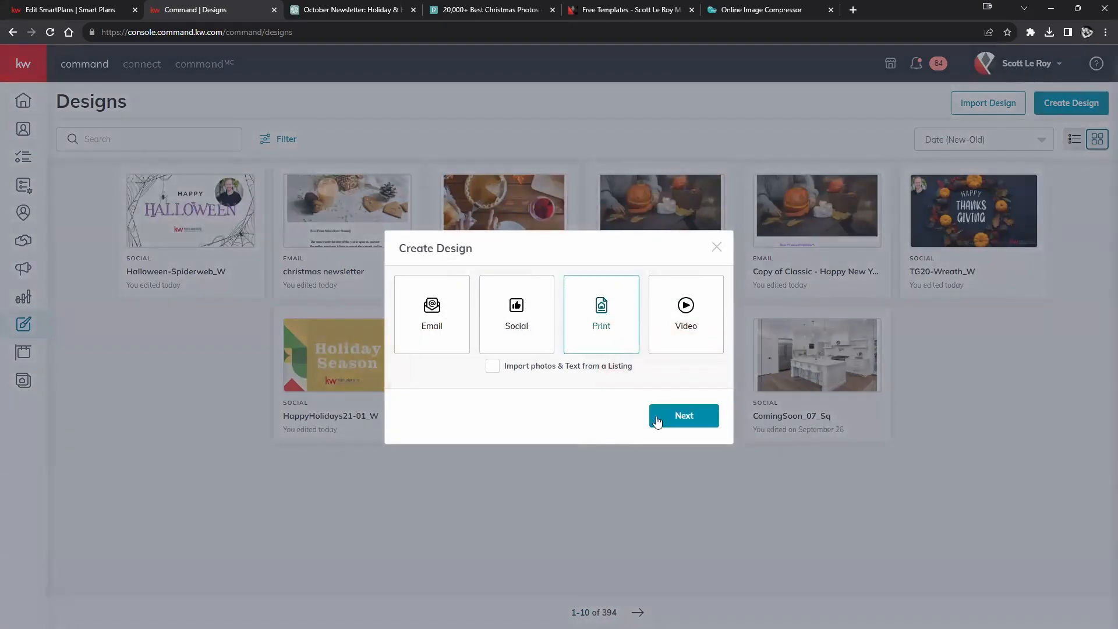
click(683, 417)
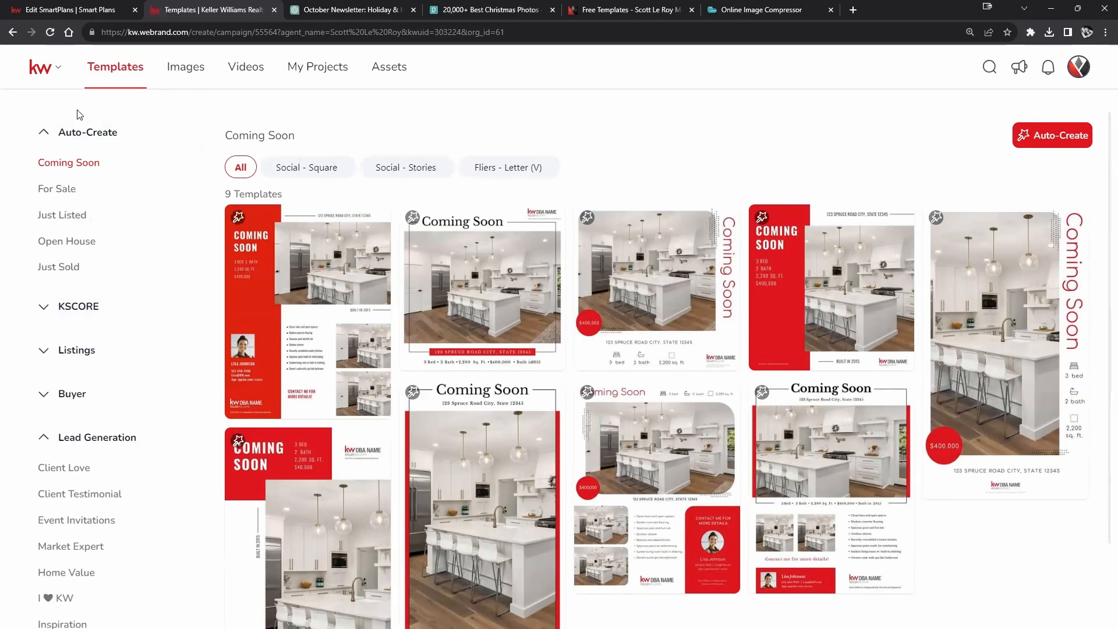
Step: Look through the template categories, including Listings, Lead Generation and the monthly Holiday entries
scroll(102, 351, down, 2)
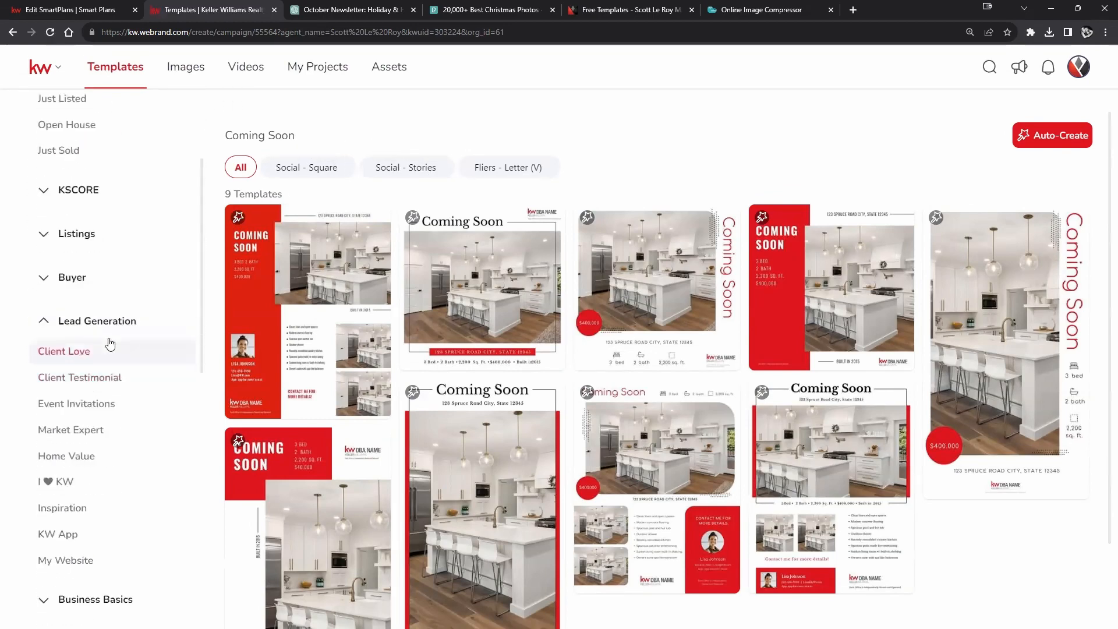
scroll(102, 351, up, 2)
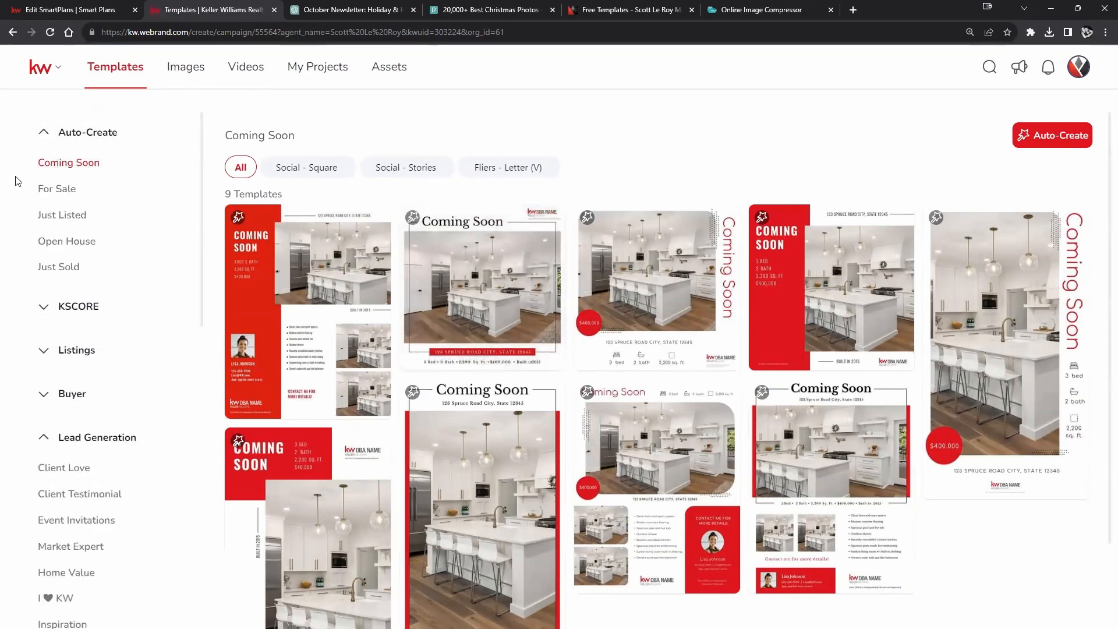
click(80, 348)
scroll(102, 349, down, 3)
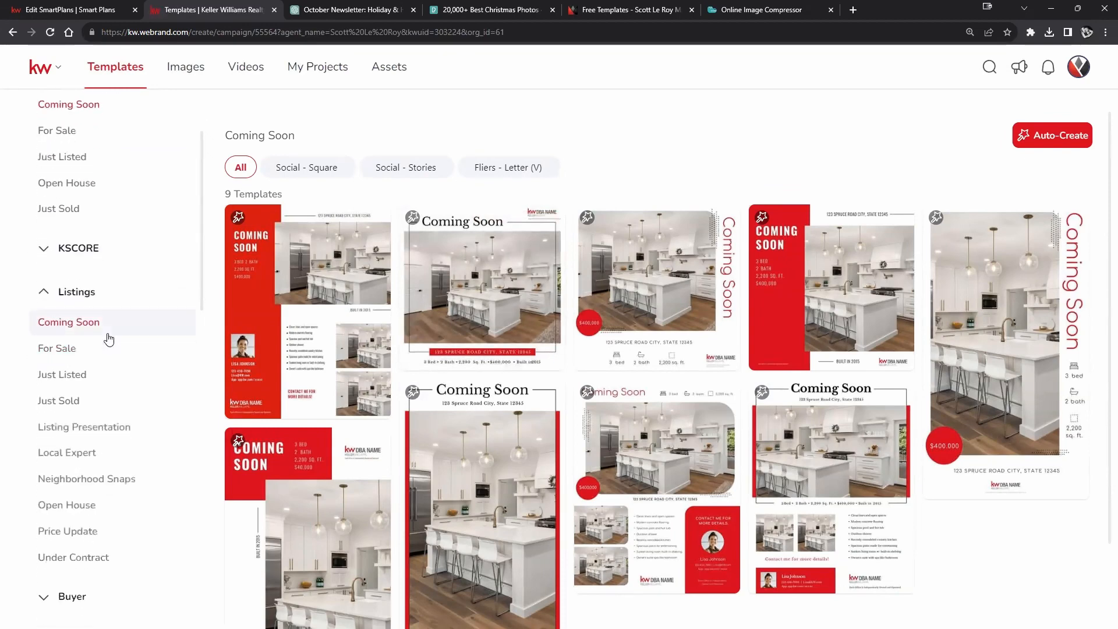
scroll(116, 413, down, 12)
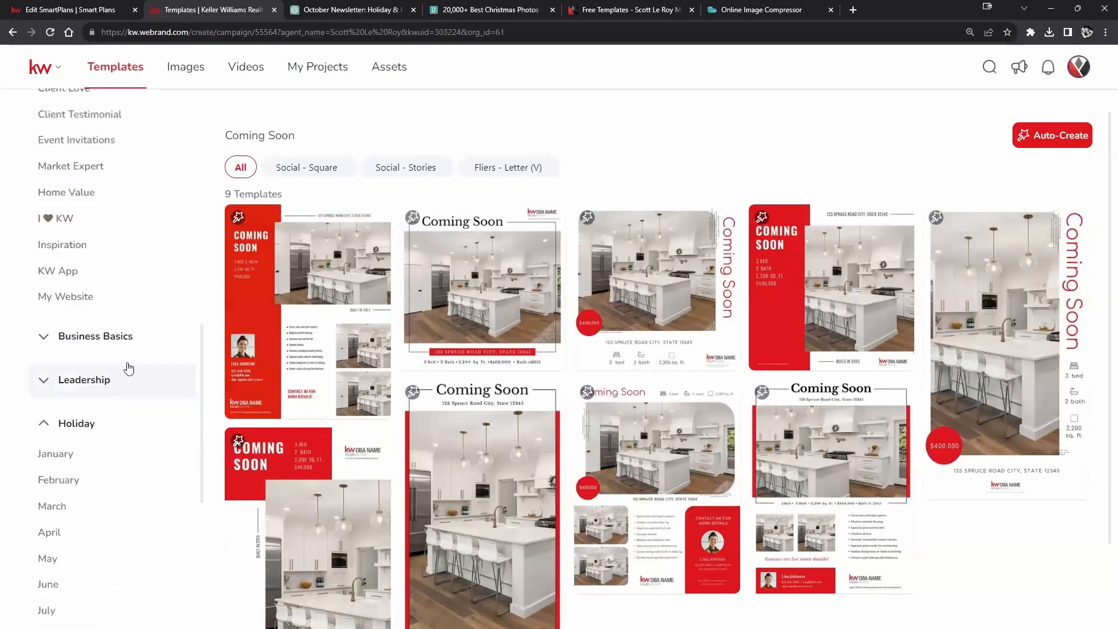
scroll(129, 366, down, 2)
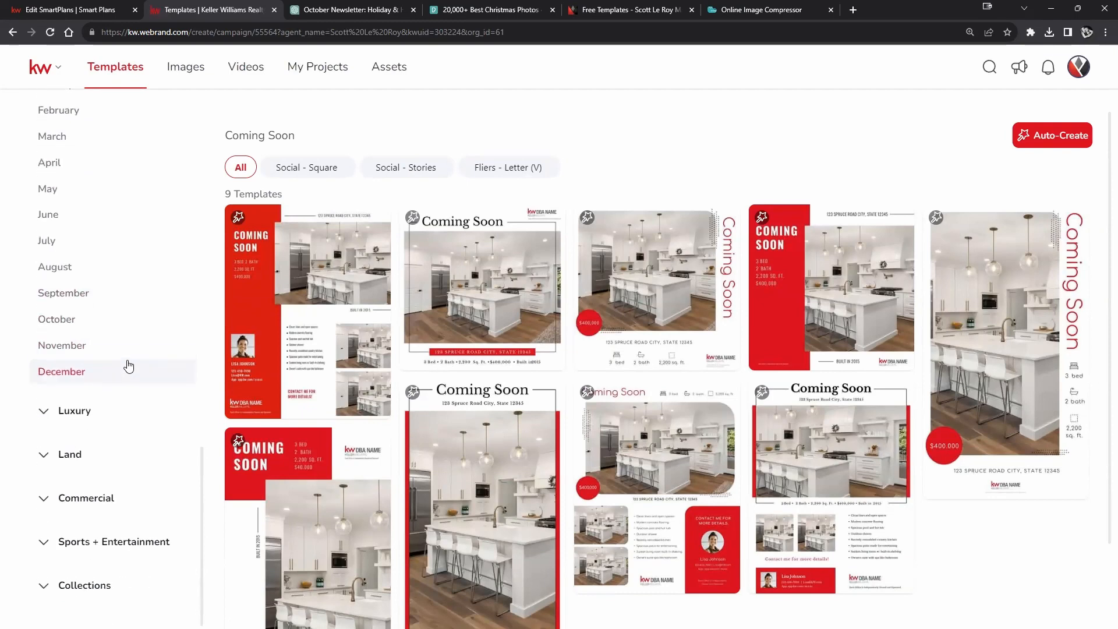
scroll(65, 430, up, 9)
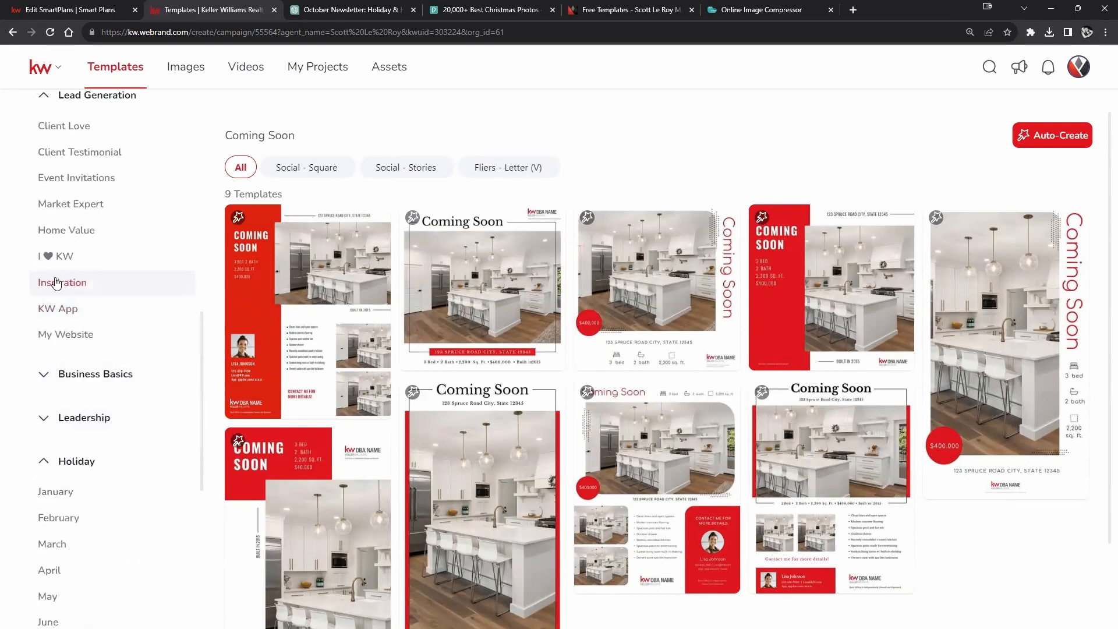
Step: Start a blank design in the Standard Postcards format from the Client Love templates
click(80, 269)
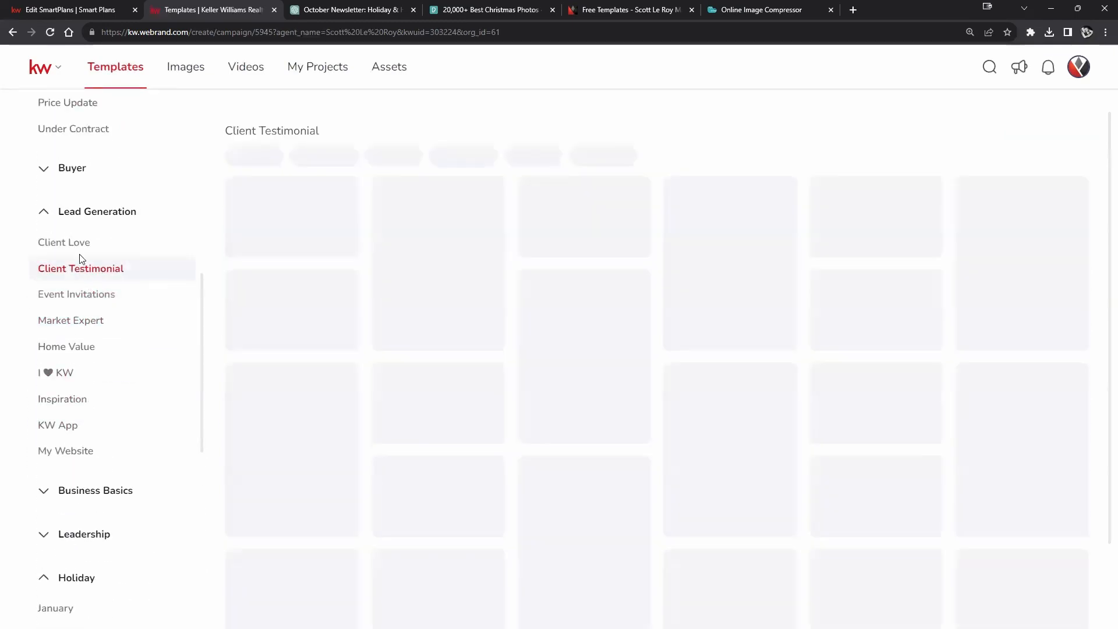
click(68, 244)
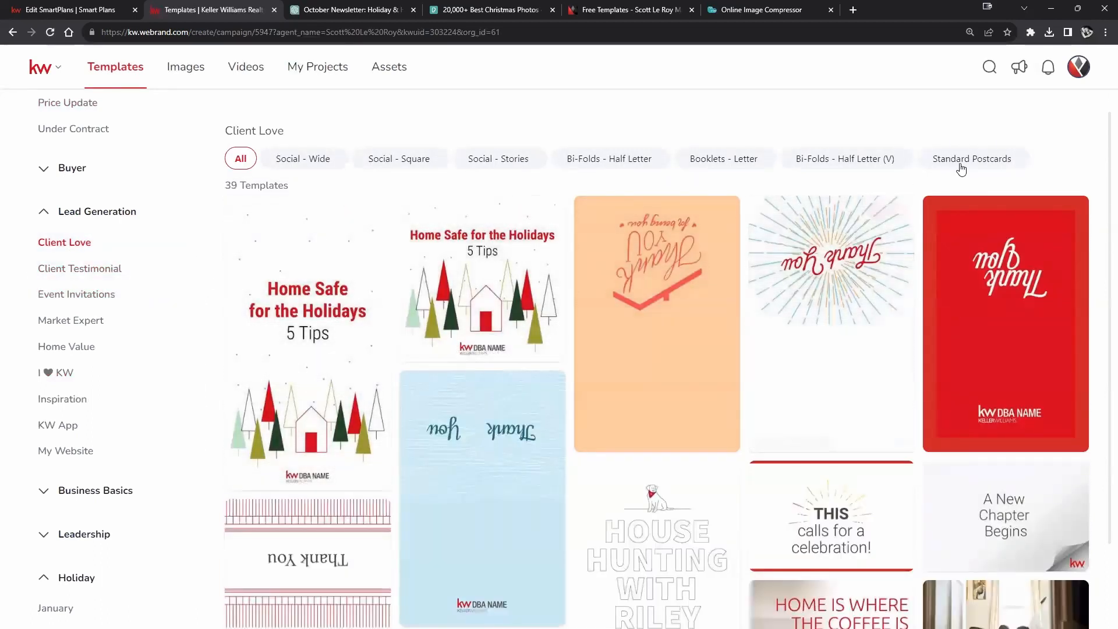
click(962, 165)
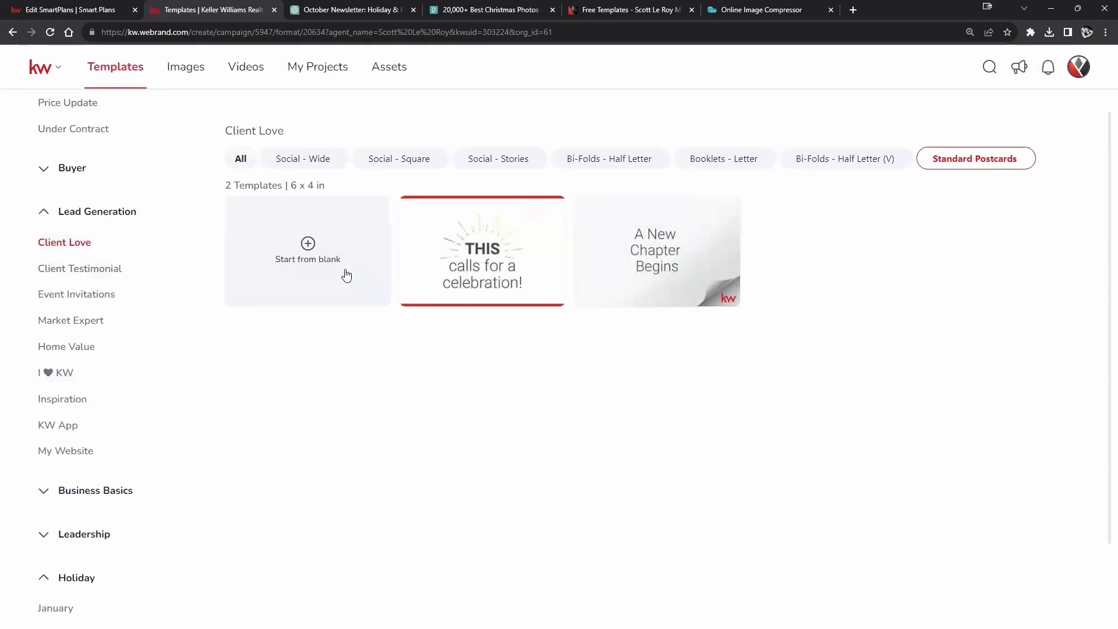
click(307, 265)
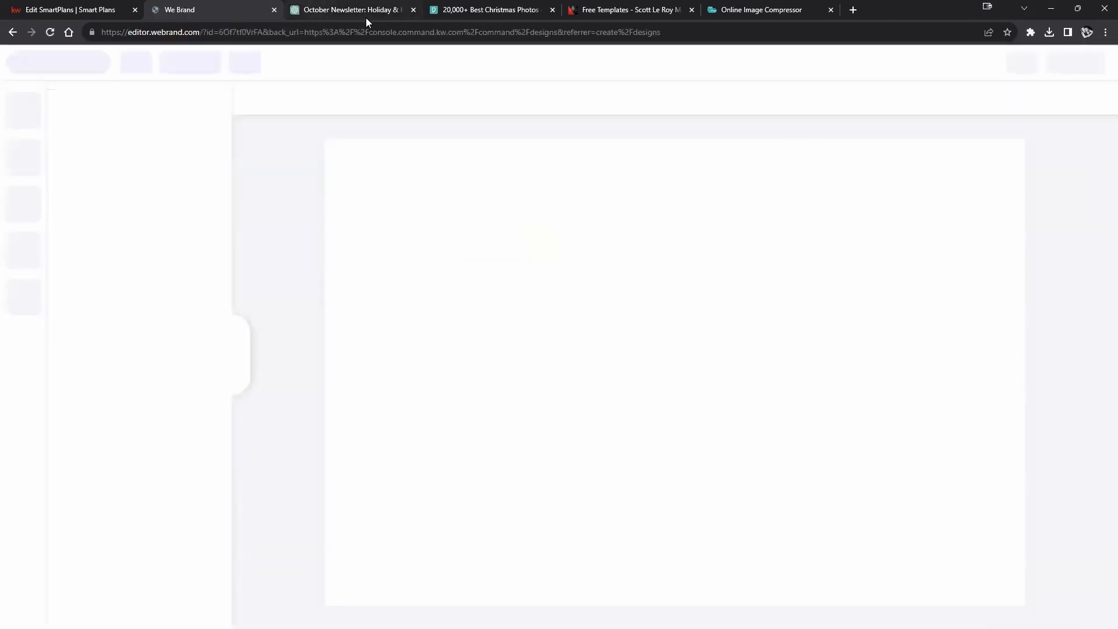
click(455, 11)
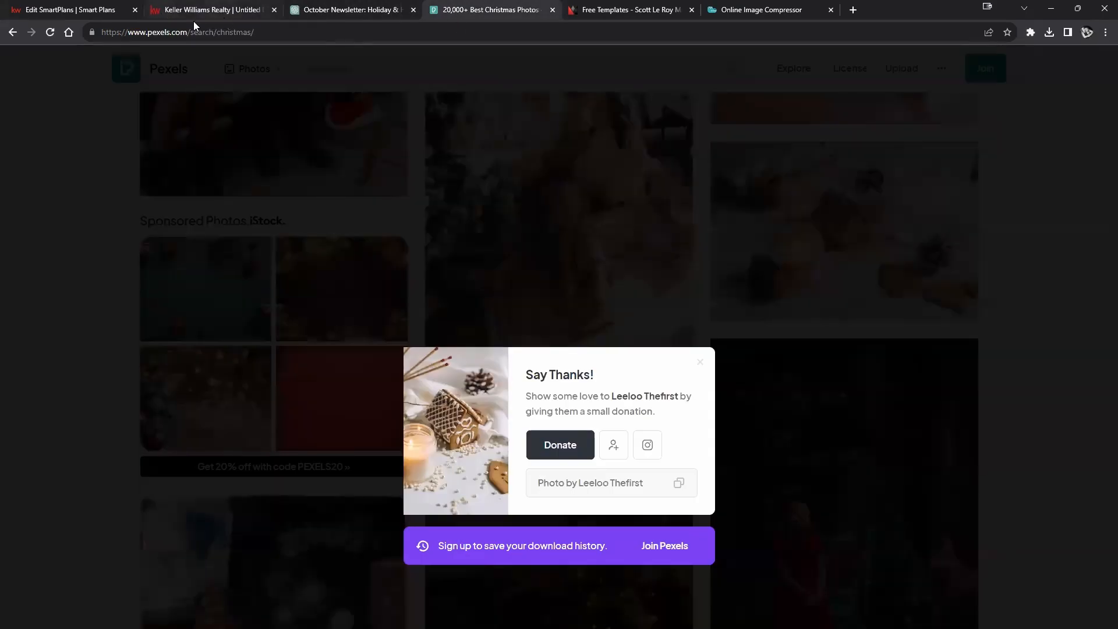
click(101, 10)
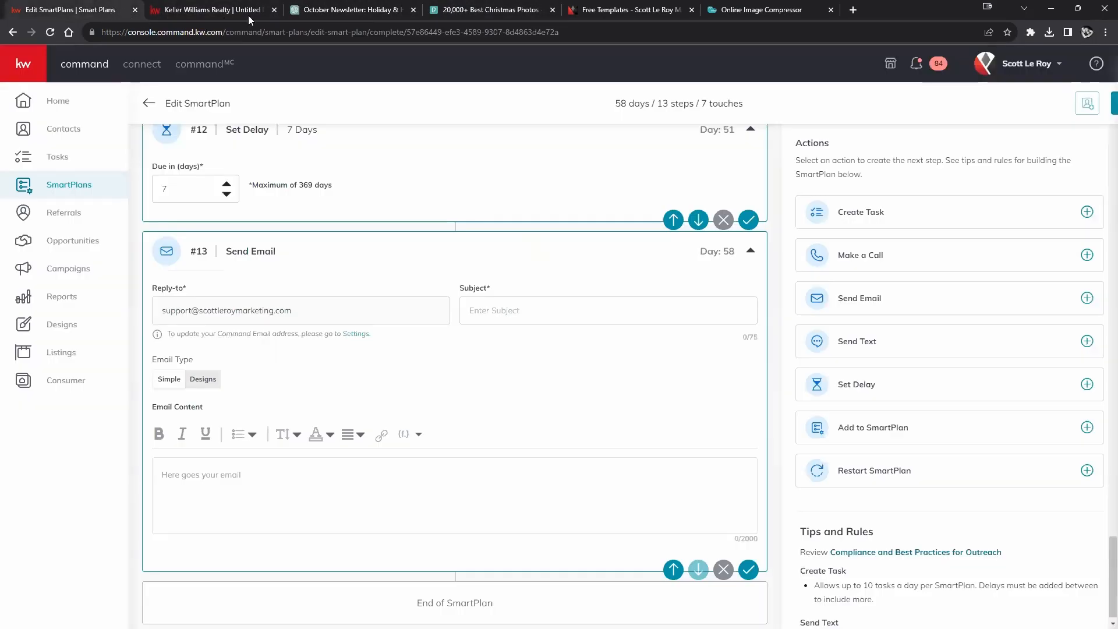
click(186, 10)
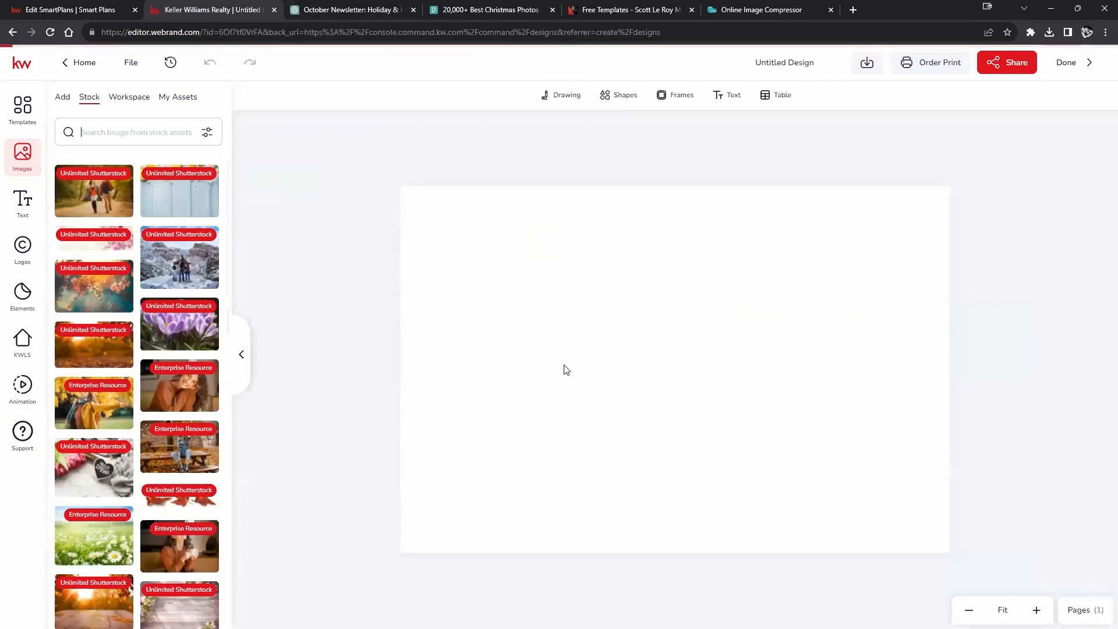
Step: Switch to the SmartPlan's browser tab, leave the plan editor and open the Direct Mail campaigns list
click(76, 10)
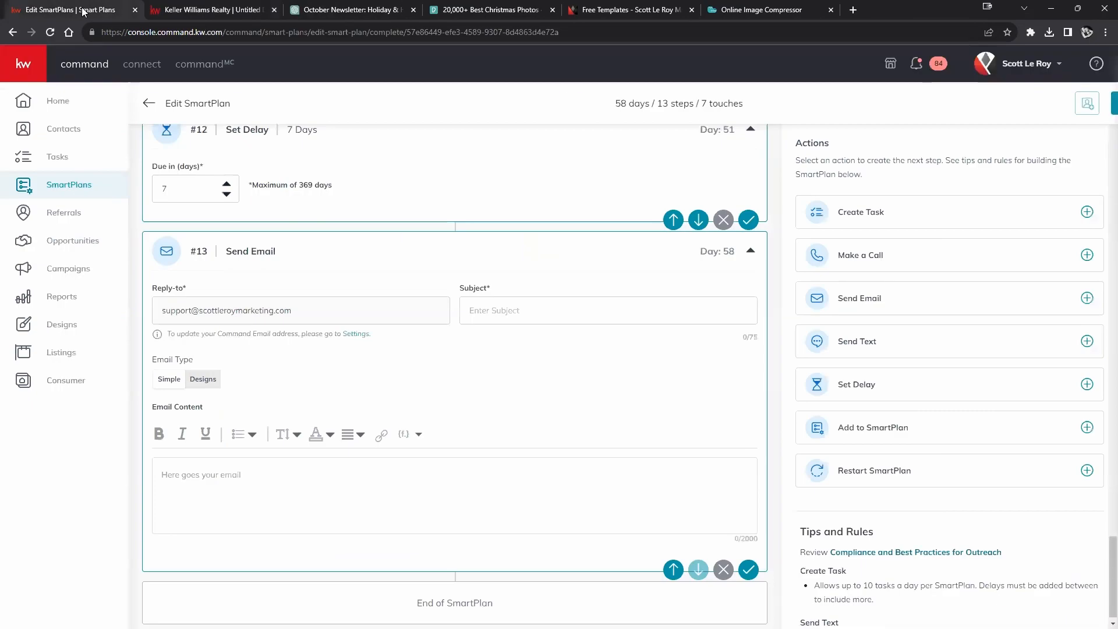
click(74, 271)
click(668, 381)
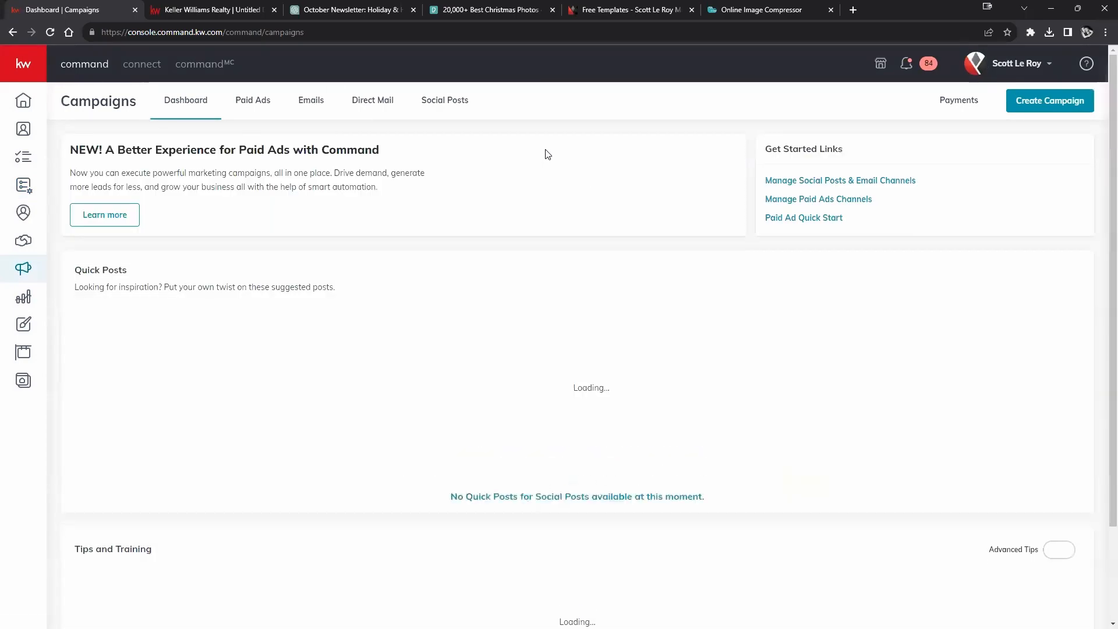
click(367, 106)
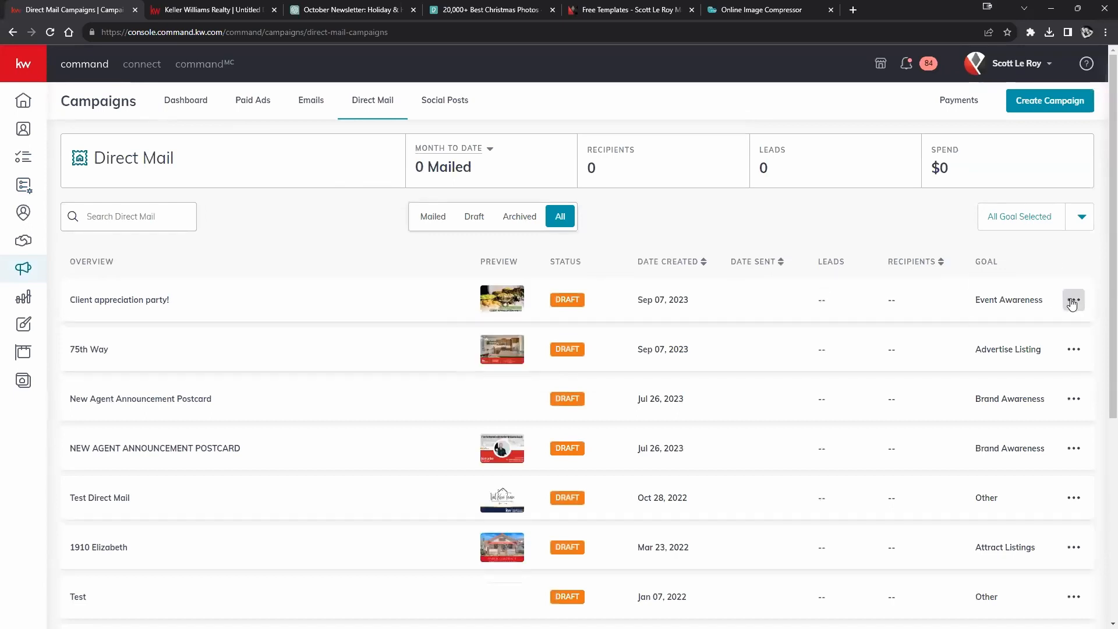
Step: Open the "Client appreciation party!" direct mail draft for editing and look over its landing page choices, keeping Agent Site Homepage
click(1073, 300)
click(1016, 276)
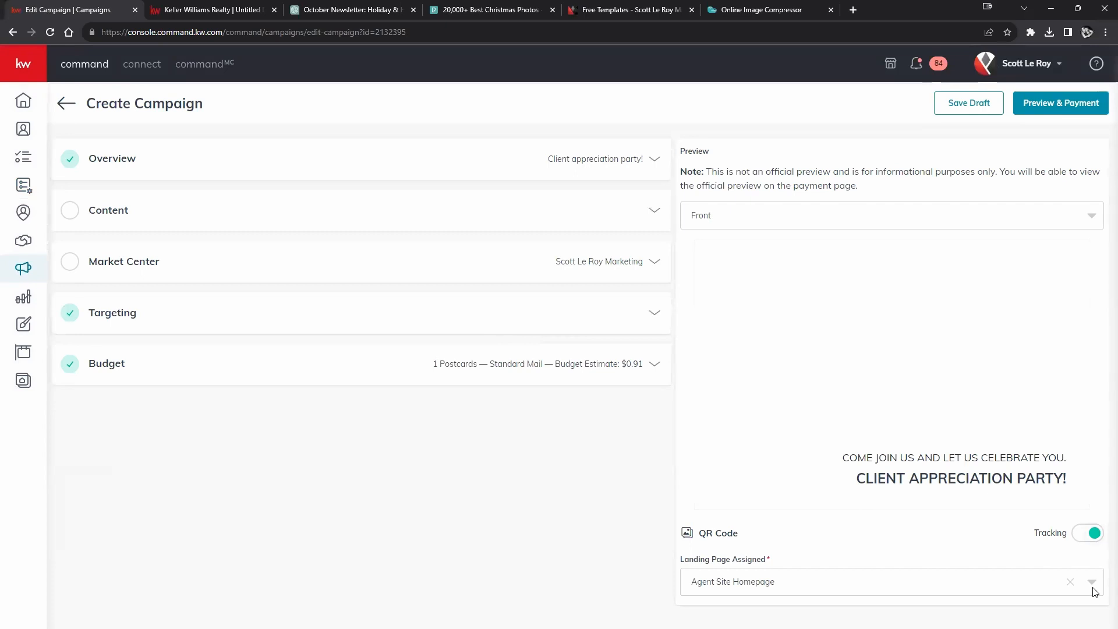
click(714, 562)
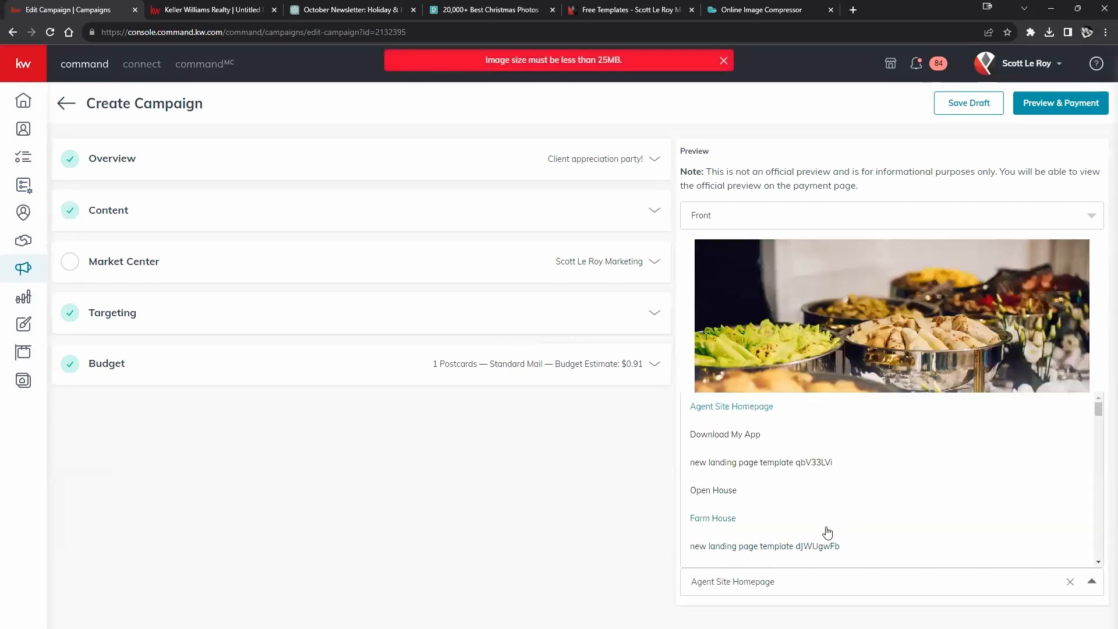
click(585, 488)
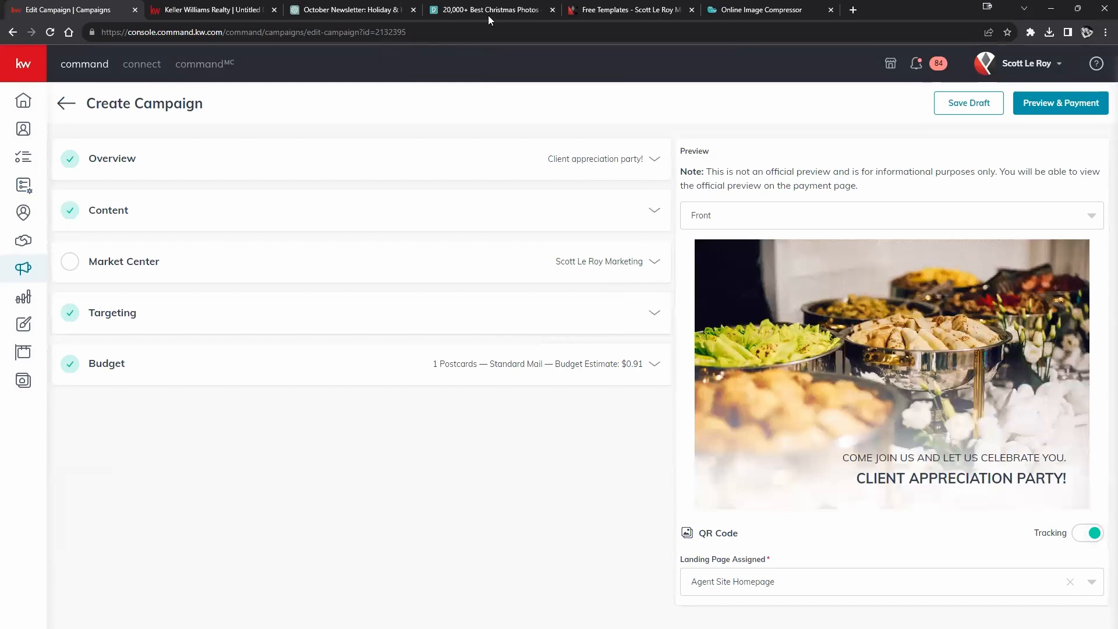
Step: Switch to the blank postcard design's browser tab and upload the pumpkin pie photo to its imported images
click(188, 7)
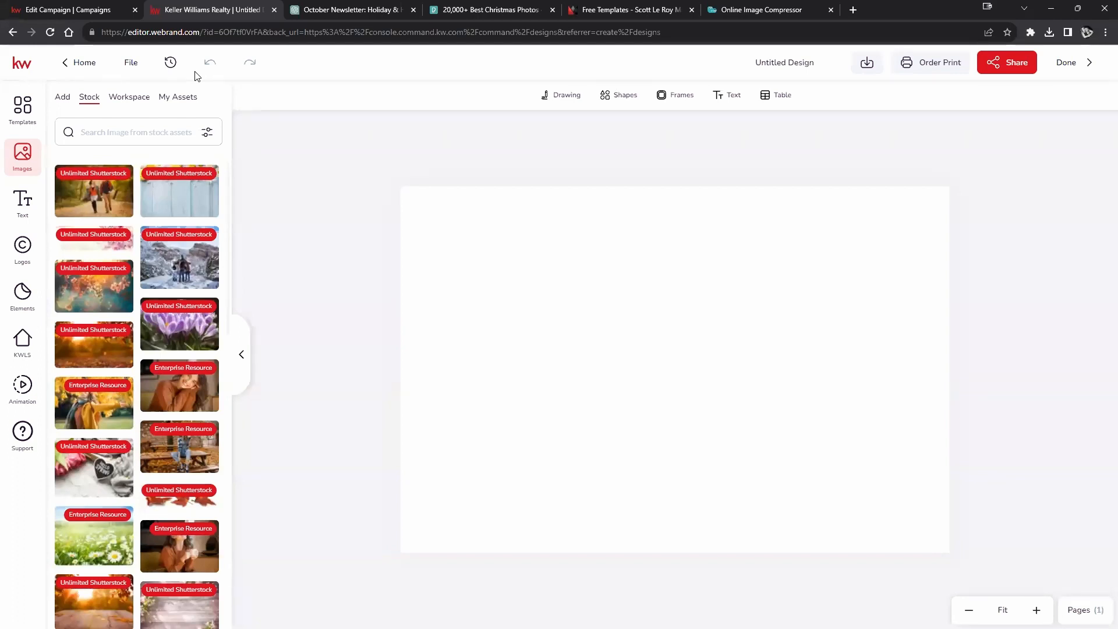
click(581, 289)
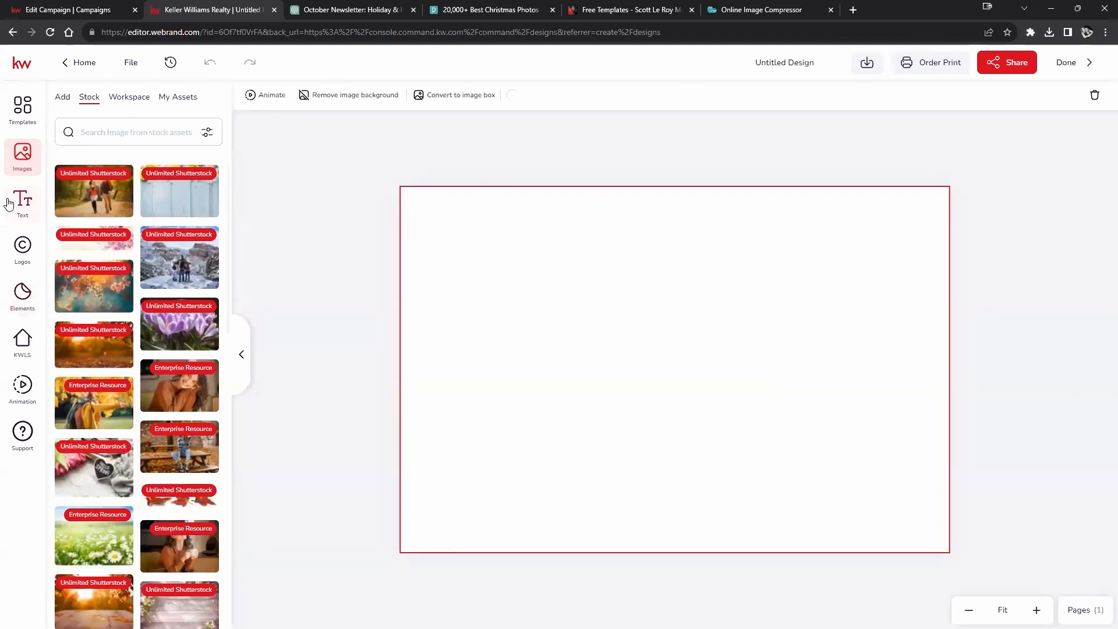
click(63, 98)
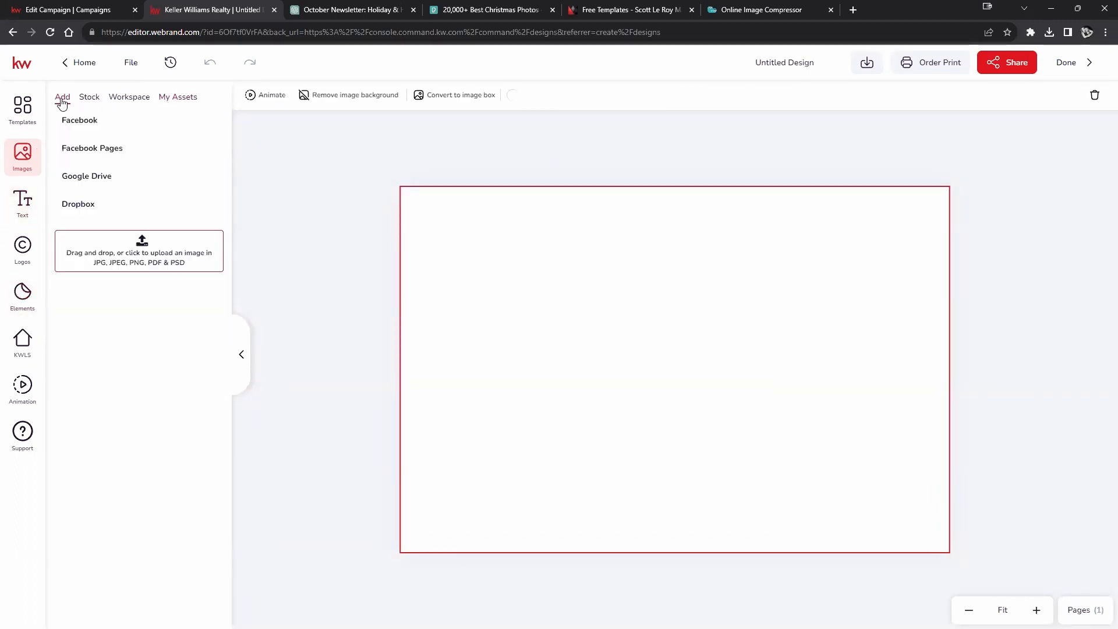
drag(524, 11, 162, 260)
click(93, 321)
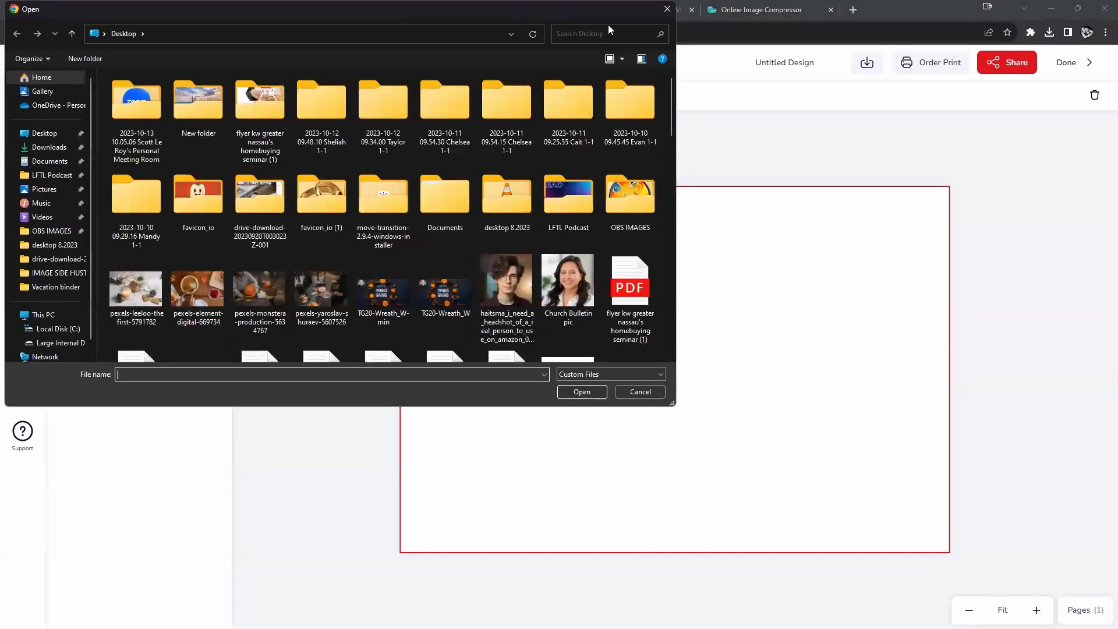
click(666, 10)
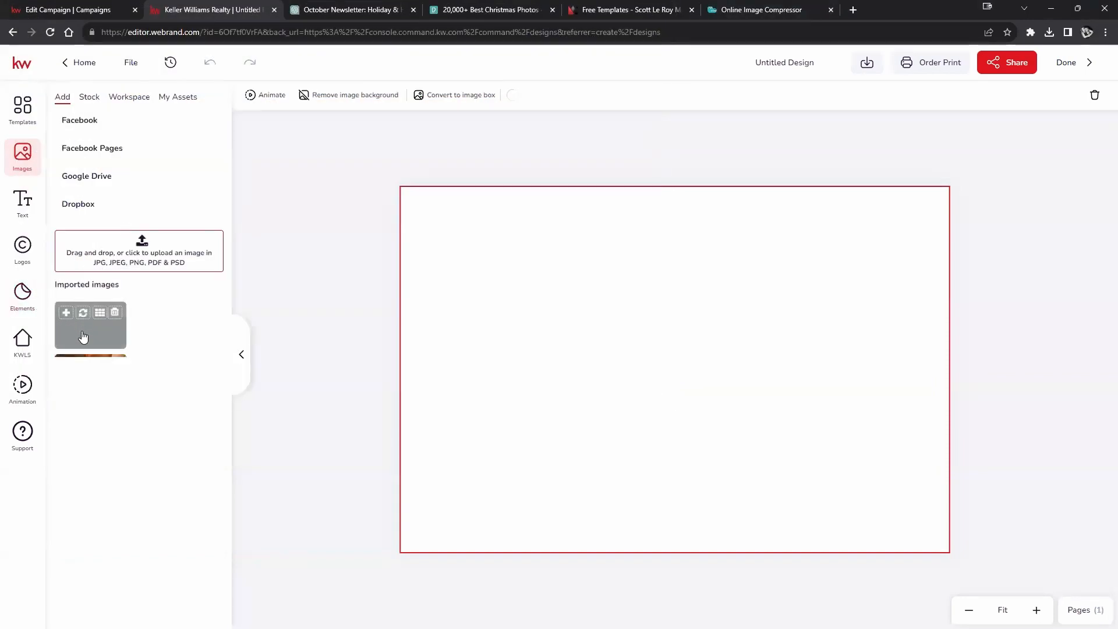
Step: Try the imported pumpkin pie photo on the blank postcard and delete it from the canvas
drag(83, 349, 762, 354)
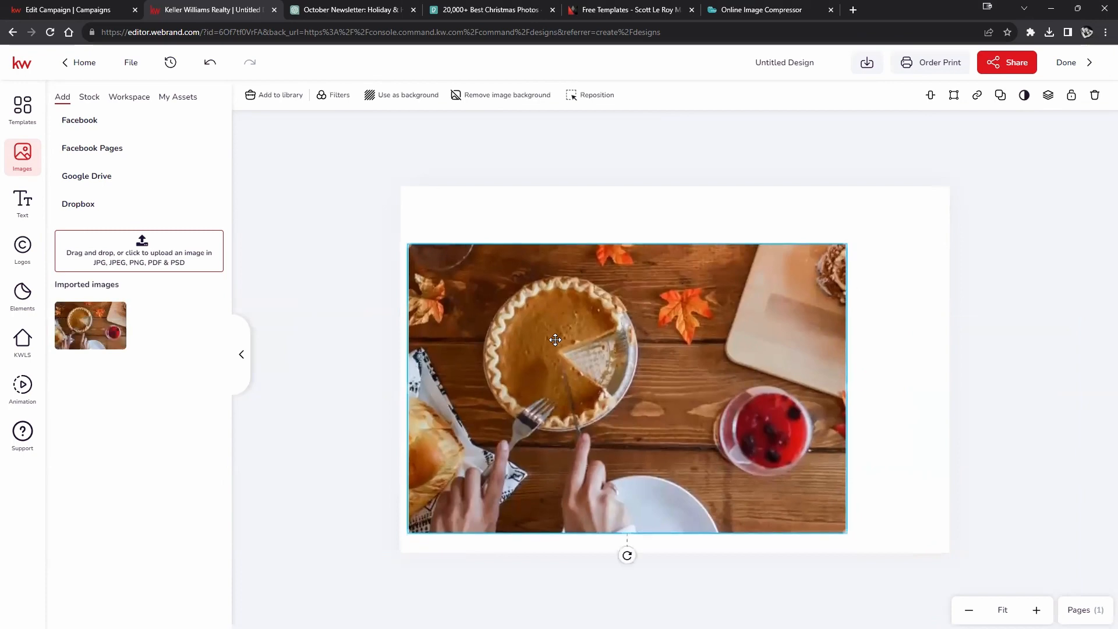
key(Delete)
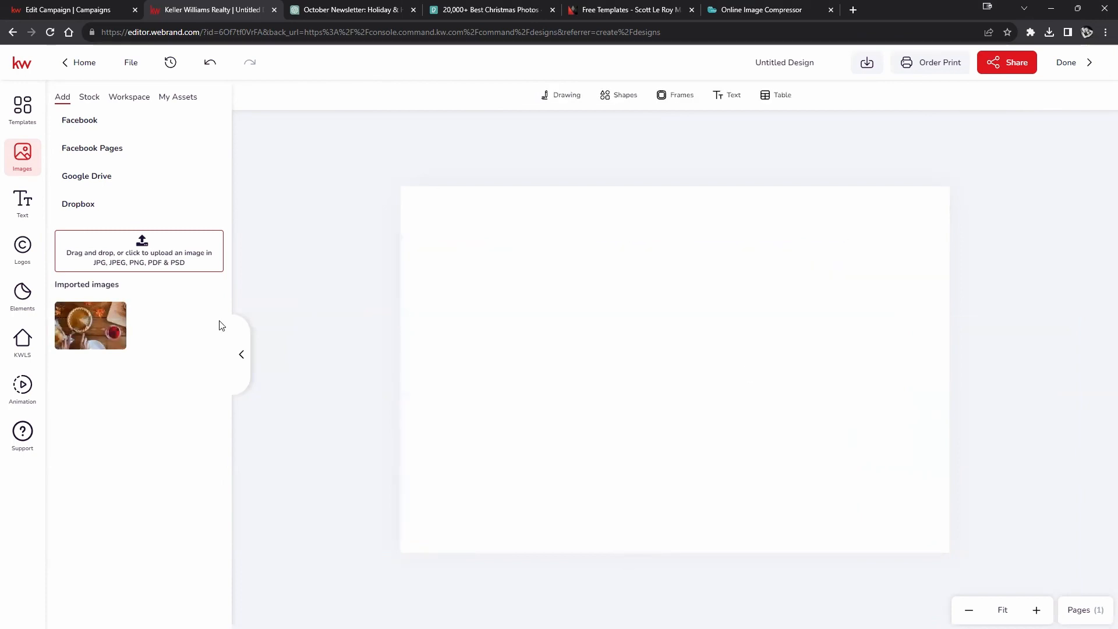
Step: Insert the imported pumpkin pie photo into the empty postcard design
click(76, 314)
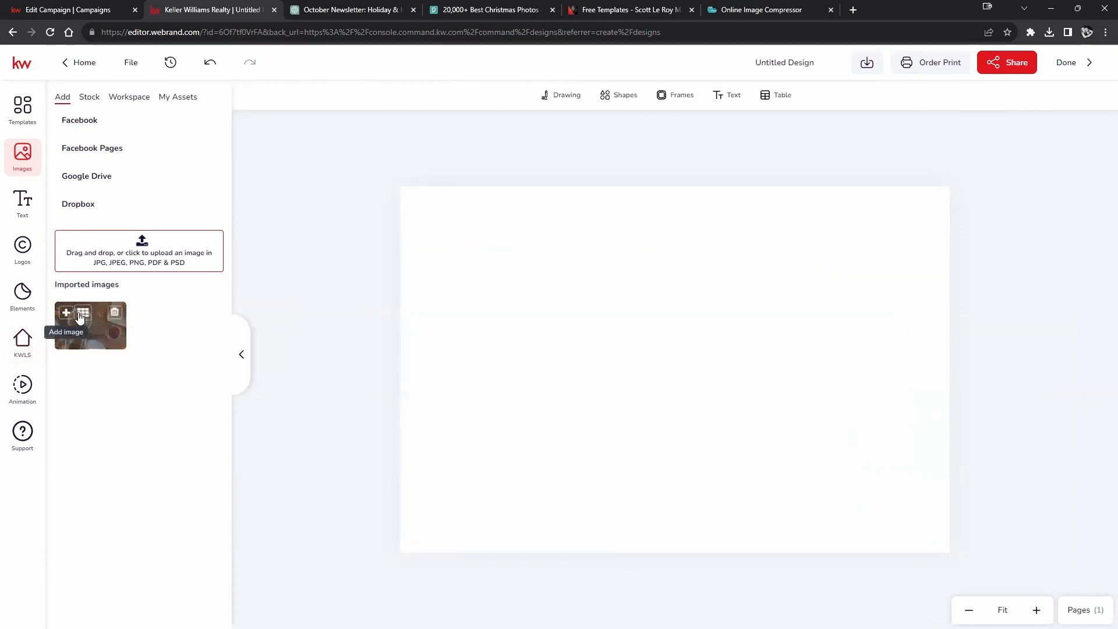